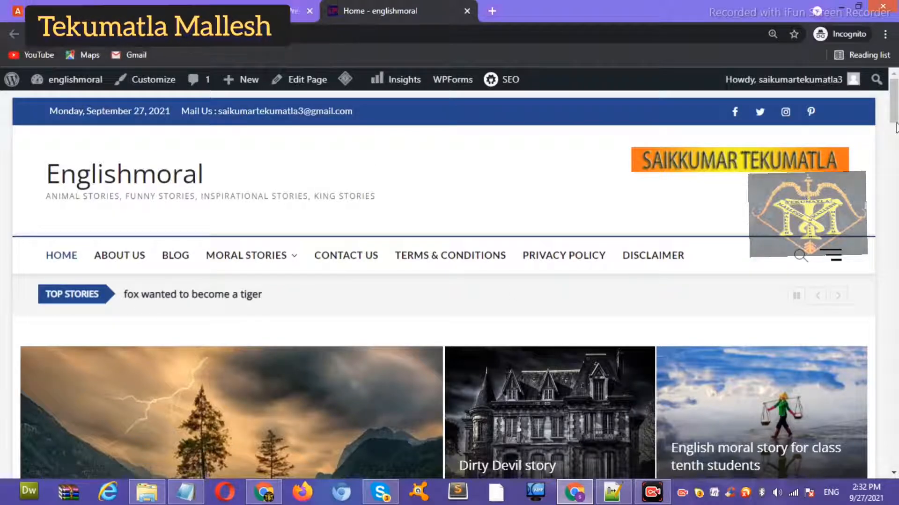
# Step: Review the Englishmoral homepage's featured stories and the sidebar widget's Popular, Comments and Tags lists
pyautogui.scroll(-5, 897, 116)
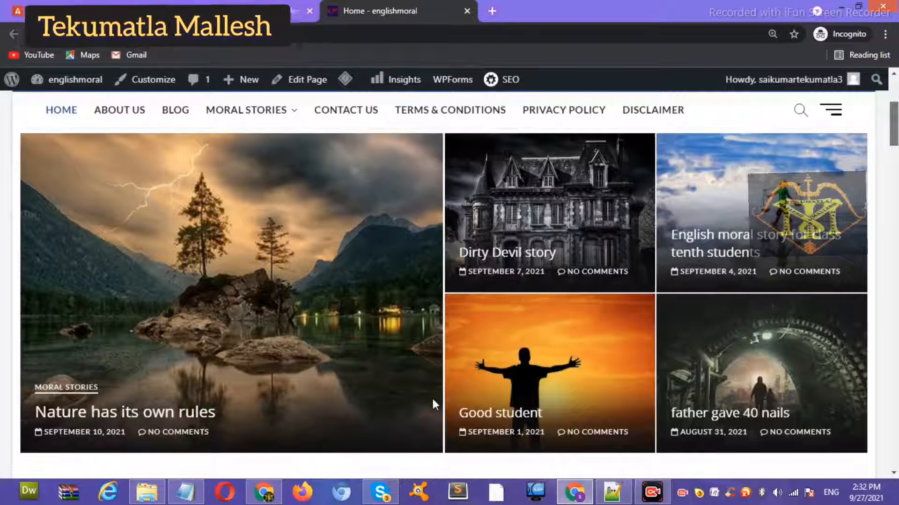
pyautogui.moveTo(896, 138); pyautogui.dragTo(896, 209)
pyautogui.click(731, 210)
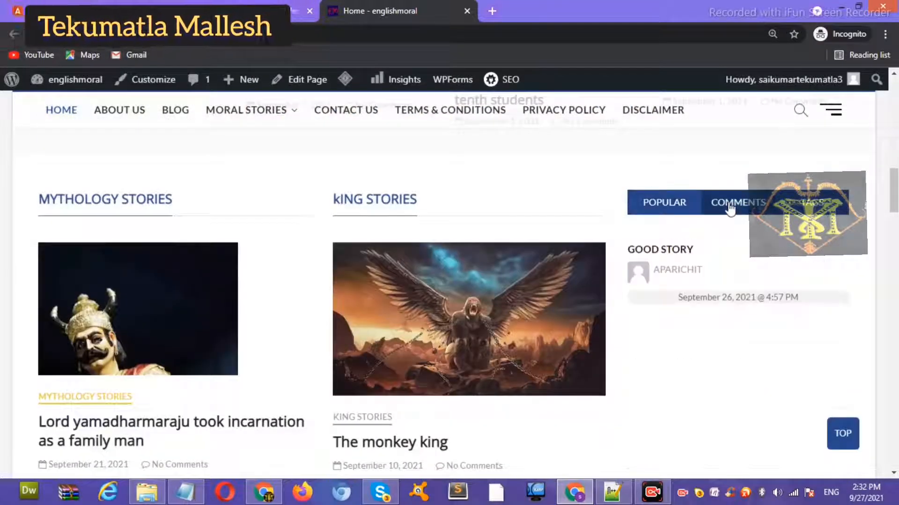
pyautogui.click(813, 205)
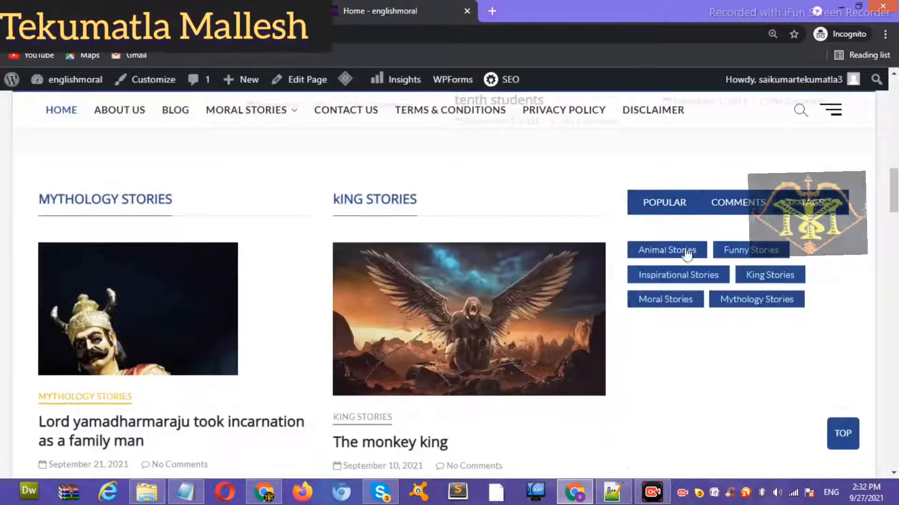
pyautogui.click(656, 205)
pyautogui.click(733, 208)
pyautogui.click(812, 205)
# Step: Look through the homepage's remaining story sections and footer, and return to the beginning of the page
pyautogui.moveTo(896, 198); pyautogui.dragTo(895, 279)
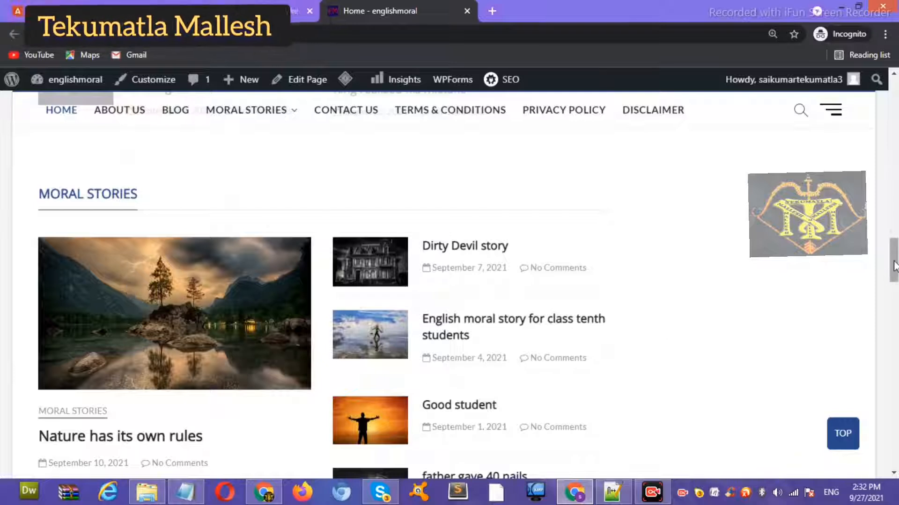
pyautogui.moveTo(895, 285); pyautogui.dragTo(893, 461)
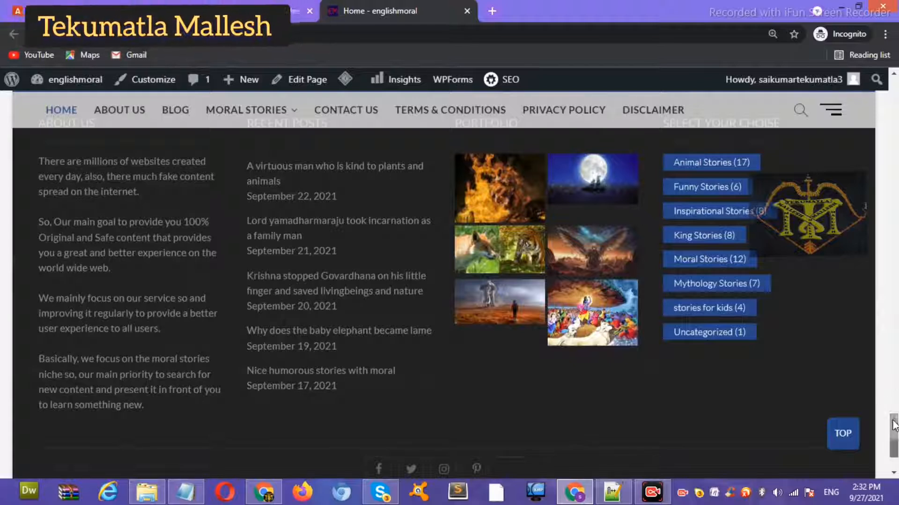
pyautogui.moveTo(894, 425); pyautogui.dragTo(894, 420)
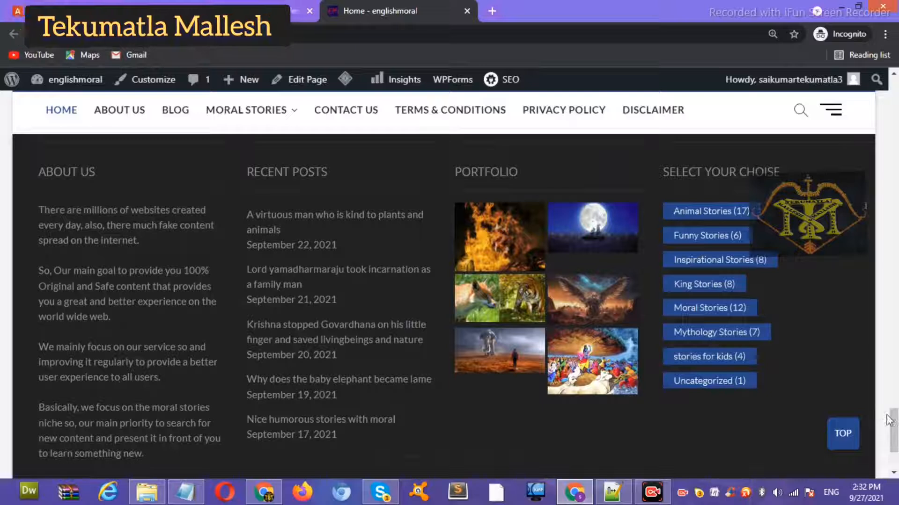
pyautogui.moveTo(894, 422); pyautogui.dragTo(895, 450)
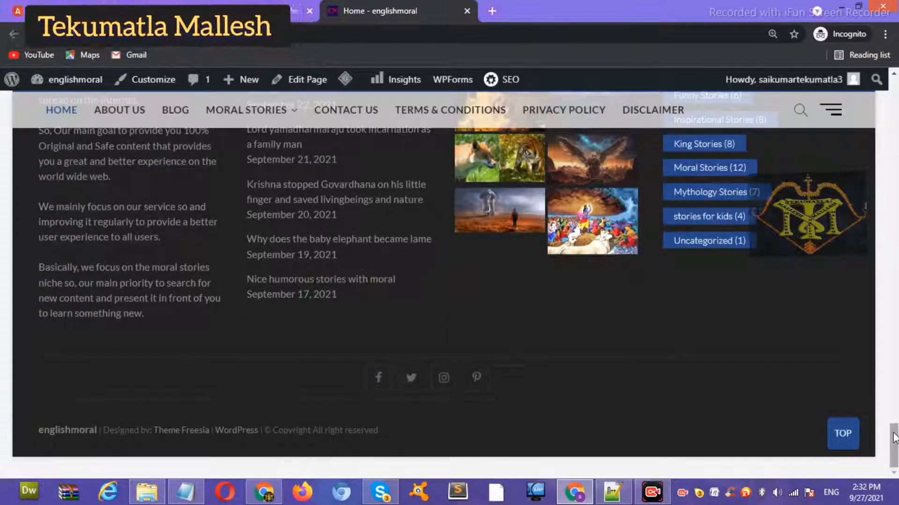
pyautogui.moveTo(895, 438); pyautogui.dragTo(895, 301)
pyautogui.moveTo(894, 336); pyautogui.dragTo(894, 100)
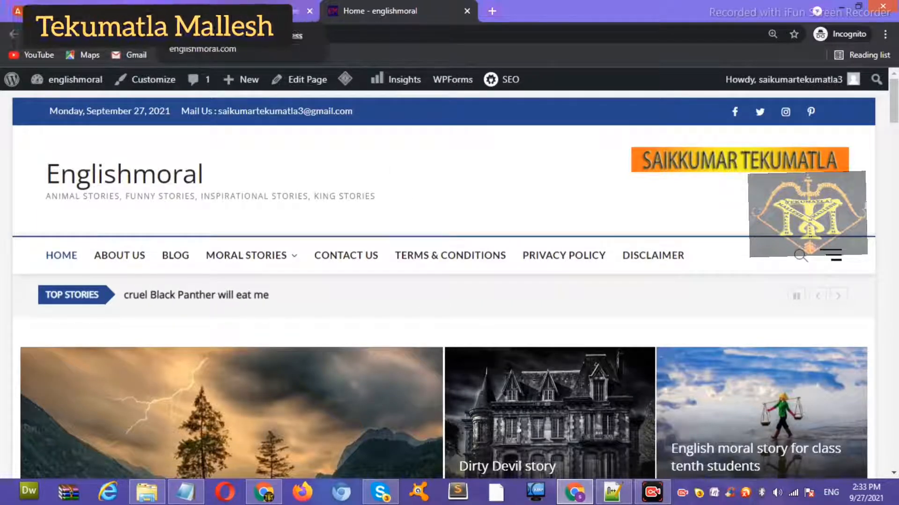
# Step: Switch to the Most Important Links page, open its MAGBOOK FREE THEME link and highlight the theme page's heading
pyautogui.click(265, 495)
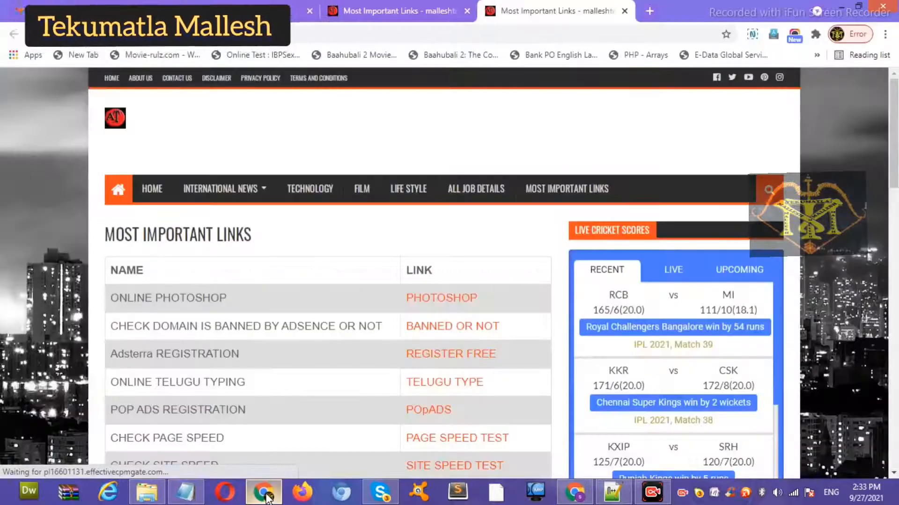
pyautogui.scroll(-3, 894, 176)
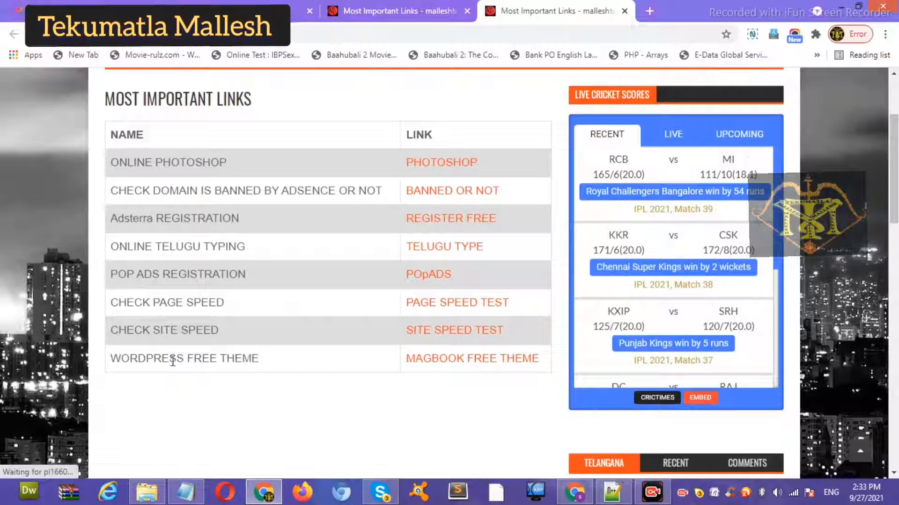
pyautogui.click(474, 361)
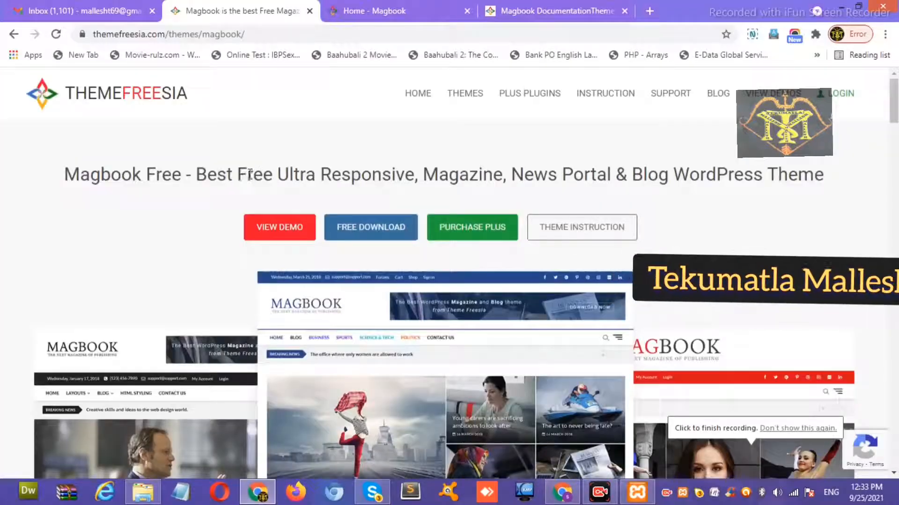
pyautogui.tripleClick(249, 175)
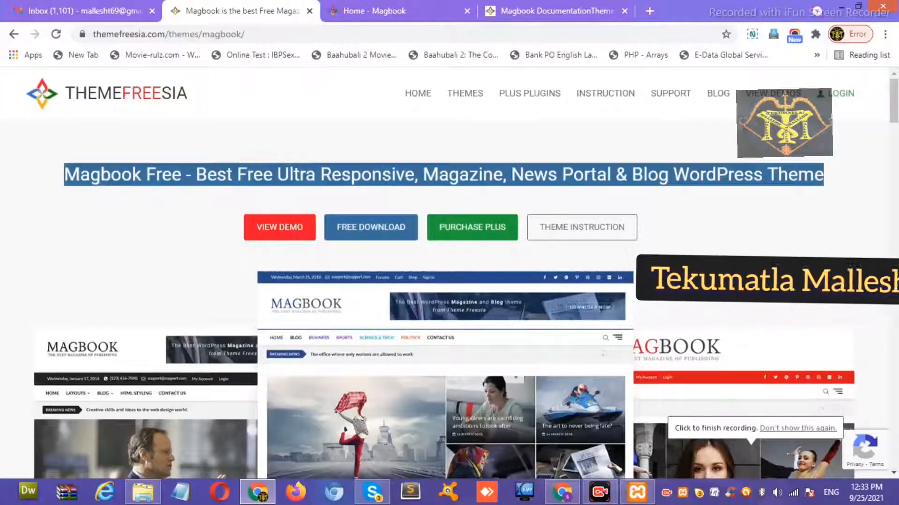
# Step: Open the Magbook demo site and inspect it with the browser's developer tools
pyautogui.click(363, 10)
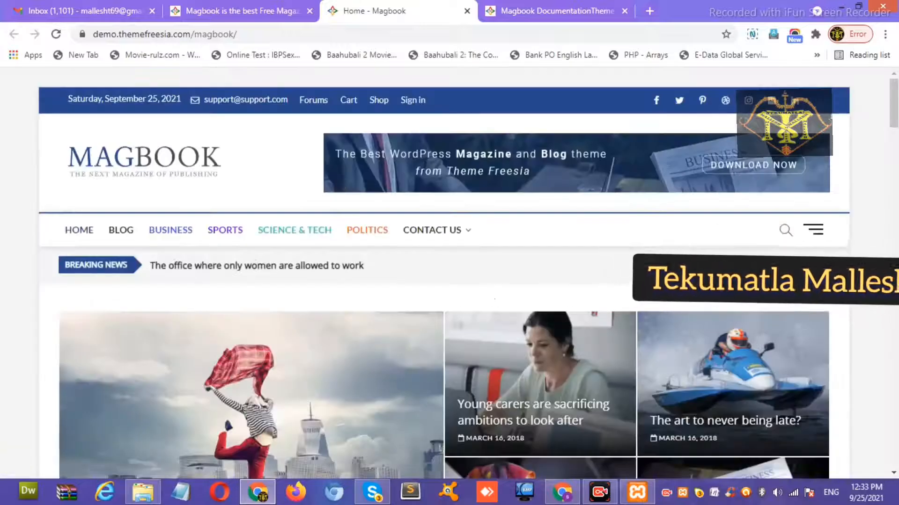
pyautogui.rightClick(868, 199)
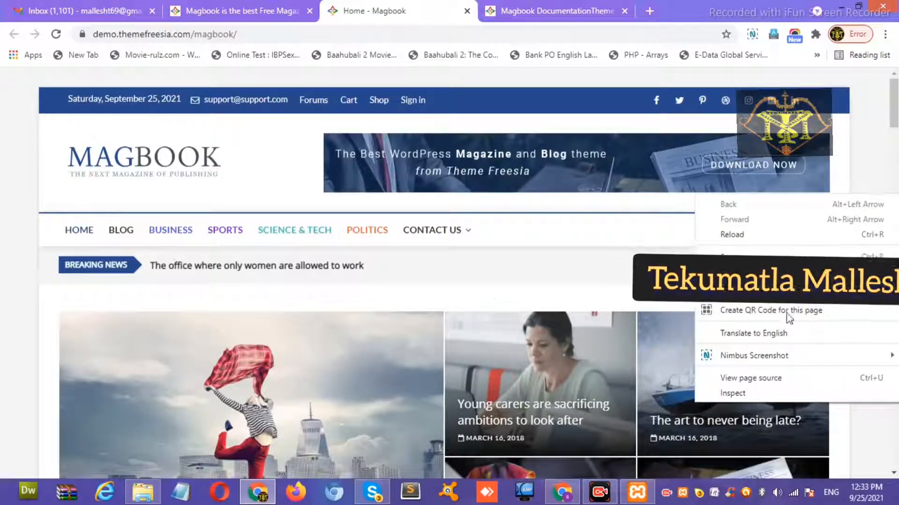
pyautogui.click(749, 391)
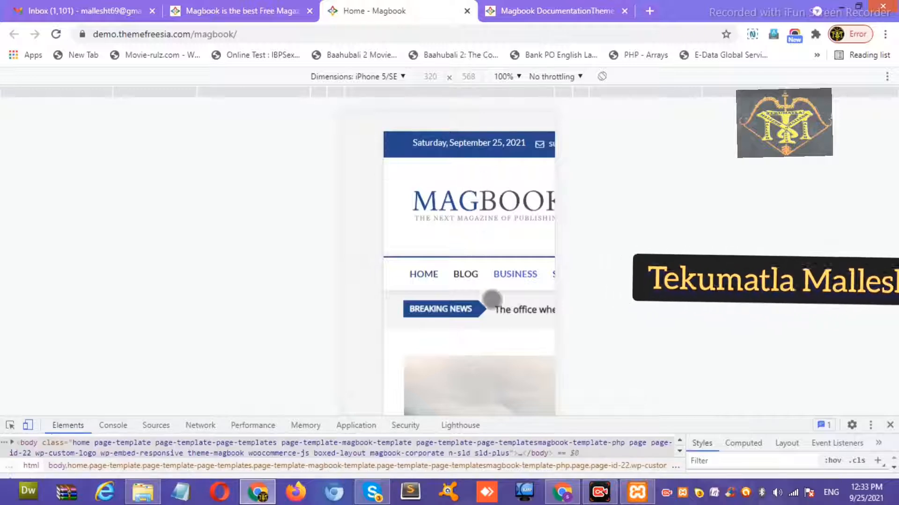
# Step: Preview the Magbook demo at iPhone 6/7/8 dimensions and look through its featured stories
pyautogui.click(401, 77)
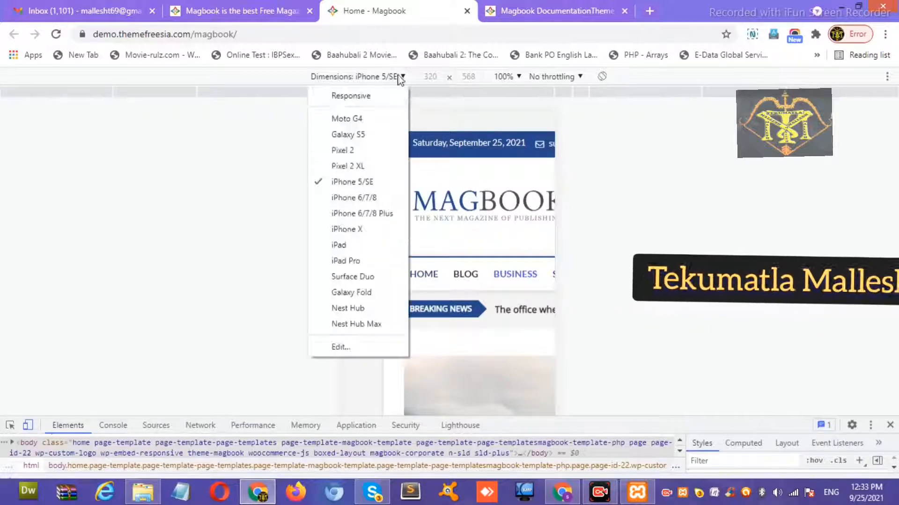
pyautogui.click(372, 198)
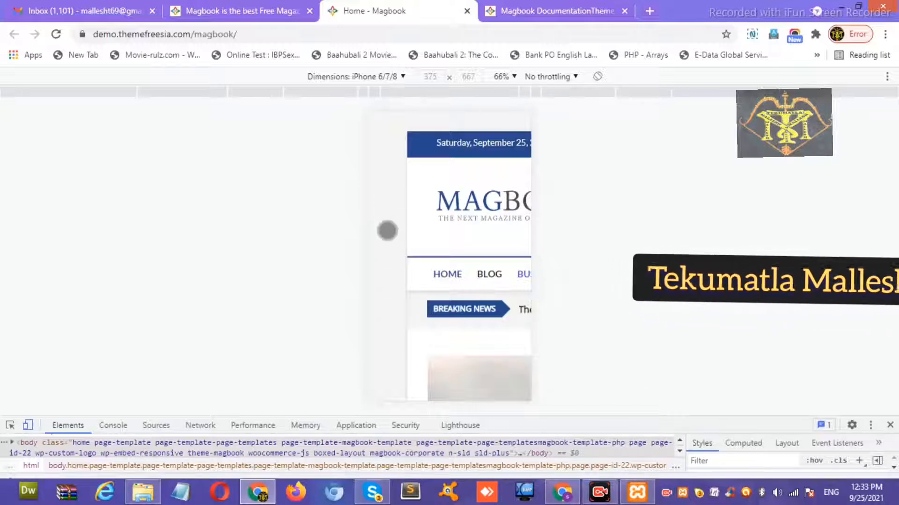
pyautogui.click(515, 77)
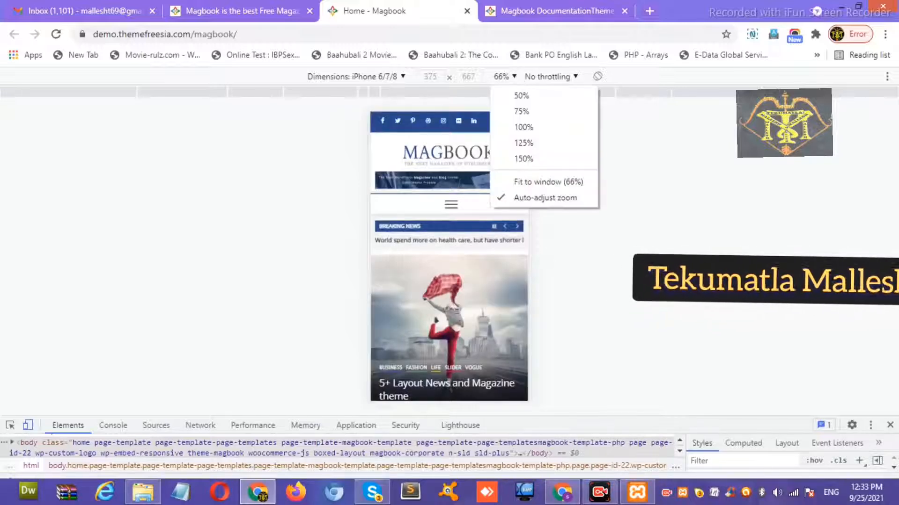
pyautogui.click(544, 228)
pyautogui.moveTo(489, 329); pyautogui.dragTo(462, 261)
pyautogui.moveTo(476, 196); pyautogui.dragTo(464, 271)
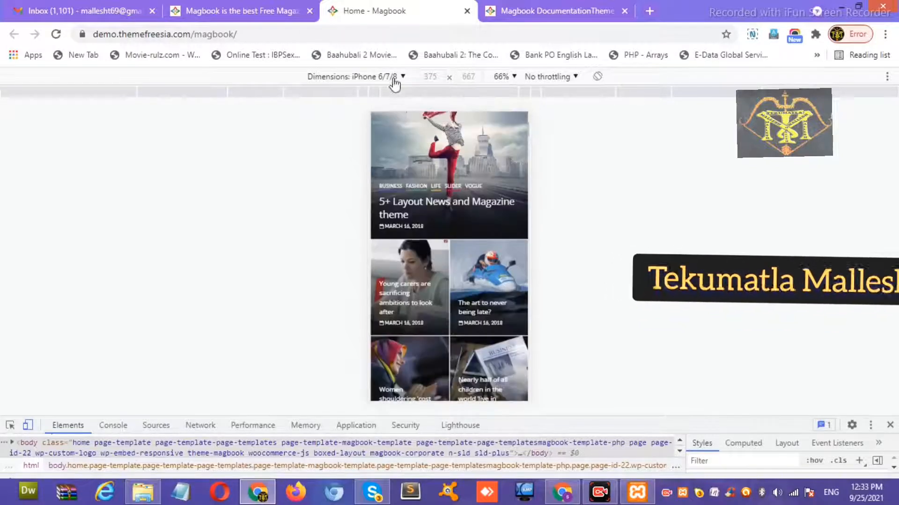
# Step: Preview the Magbook demo at iPhone 5/SE dimensions and look through its header and story list
pyautogui.click(399, 76)
pyautogui.click(387, 183)
pyautogui.moveTo(486, 191); pyautogui.dragTo(467, 288)
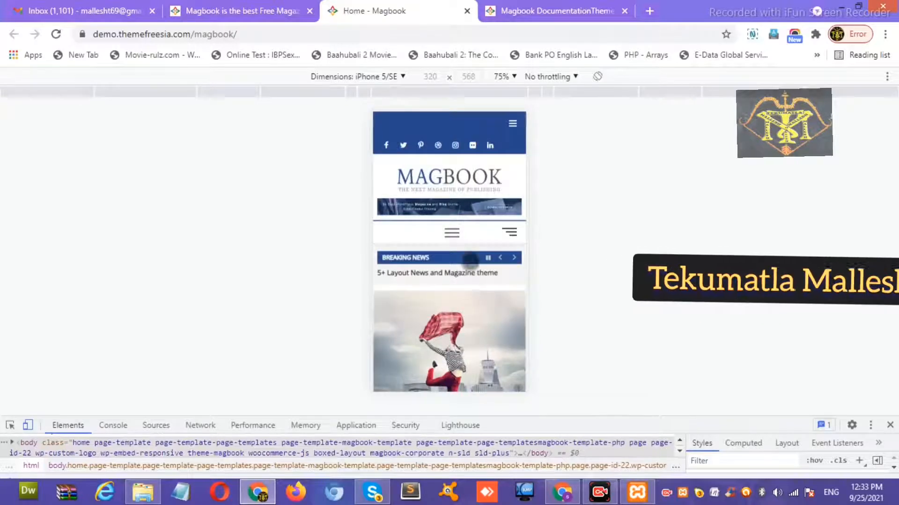
pyautogui.scroll(-15, 467, 263)
pyautogui.moveTo(471, 296); pyautogui.dragTo(471, 225)
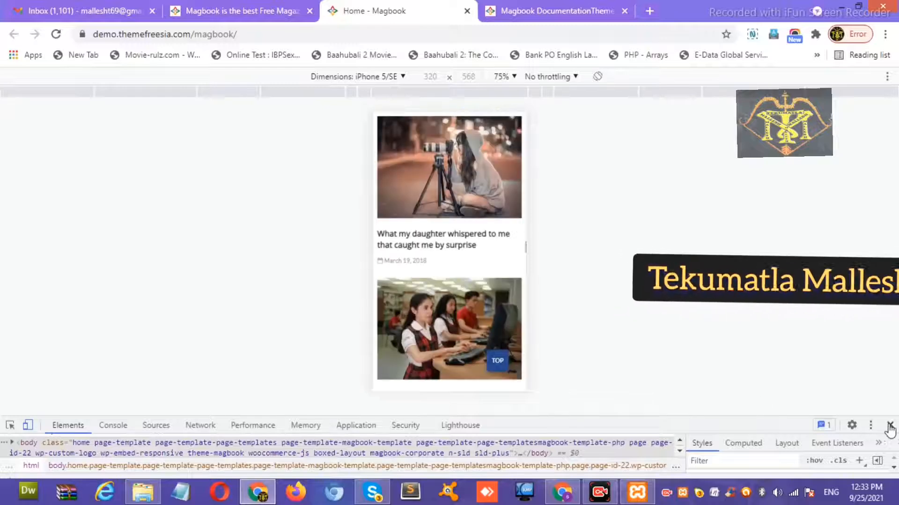
# Step: Look at the Magbook documentation page, and close the developer tools on the demo site
pyautogui.click(502, 11)
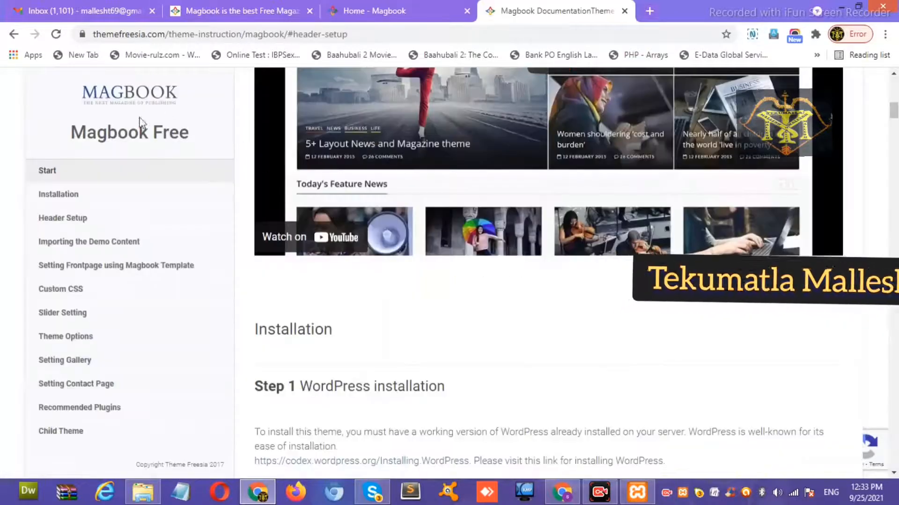
pyautogui.doubleClick(215, 34)
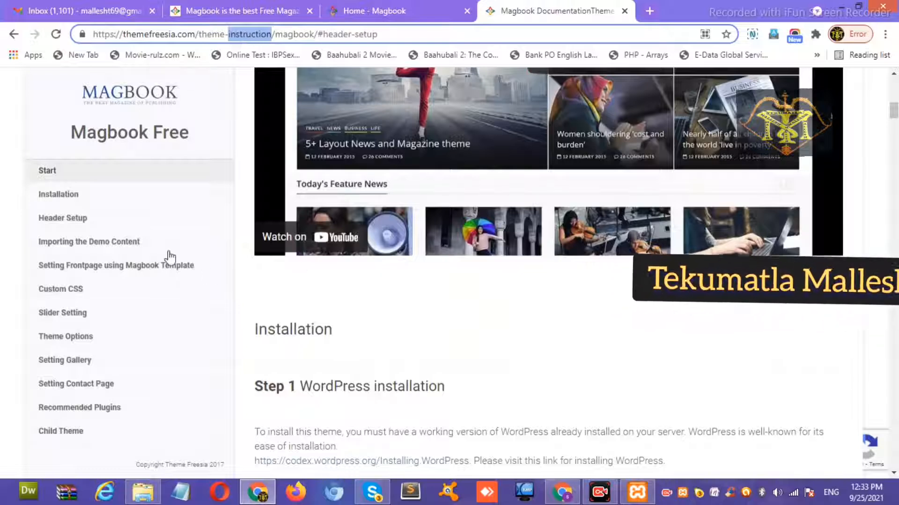
pyautogui.click(405, 6)
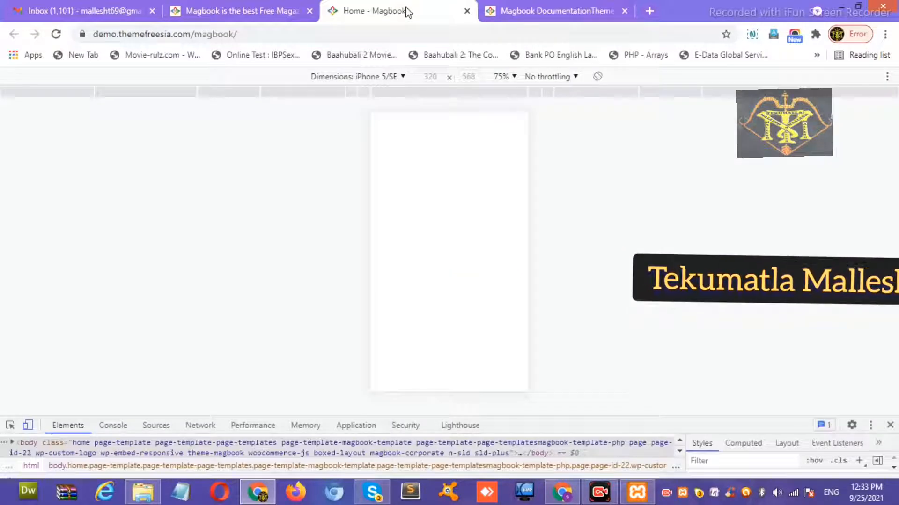
pyautogui.click(890, 425)
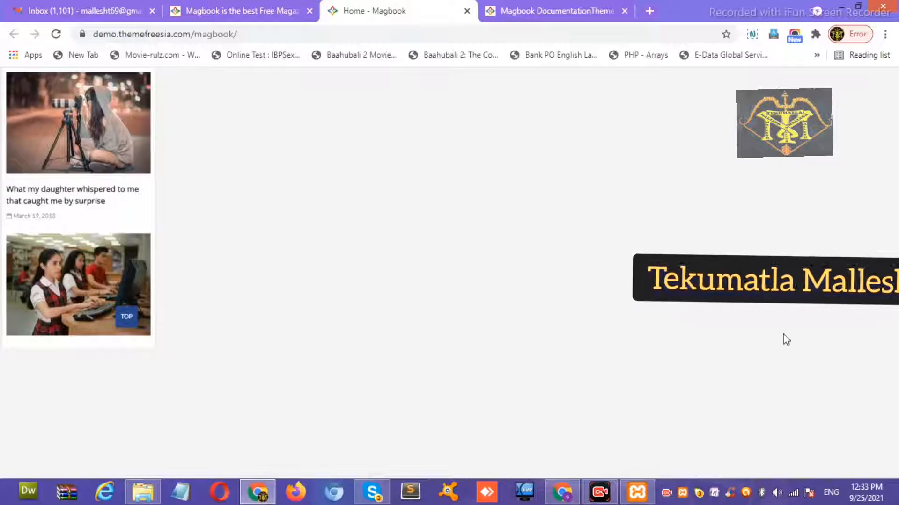
# Step: Download the free Magbook theme from its Theme Freesia page and show magbook.1.2.7.zip in the Downloads folder
pyautogui.click(275, 14)
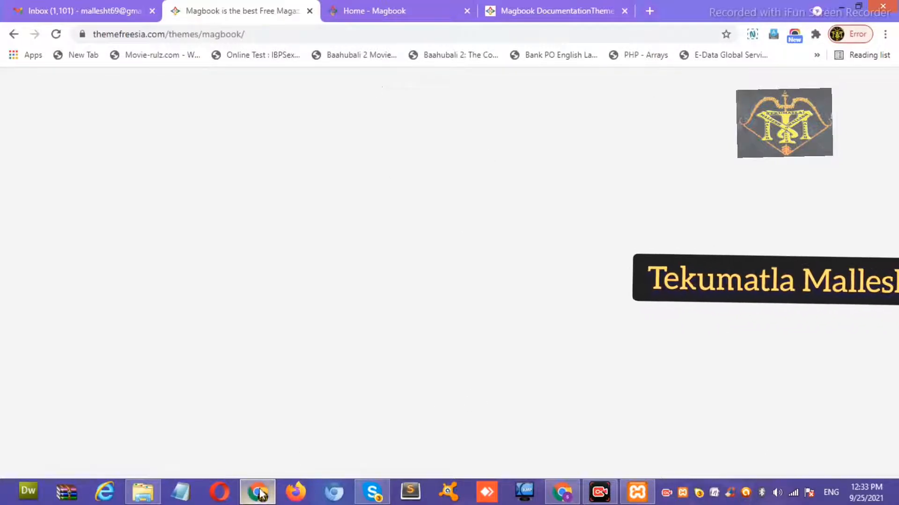
pyautogui.click(260, 494)
pyautogui.click(260, 495)
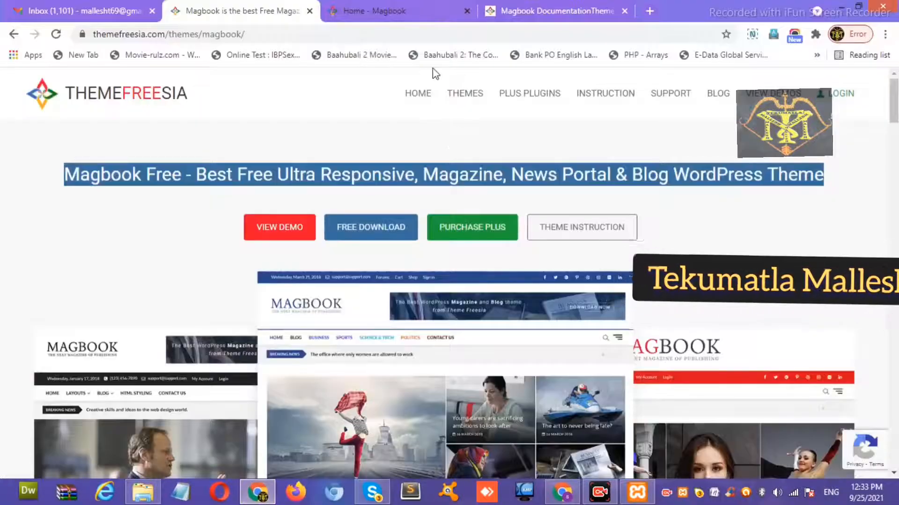
pyautogui.click(379, 235)
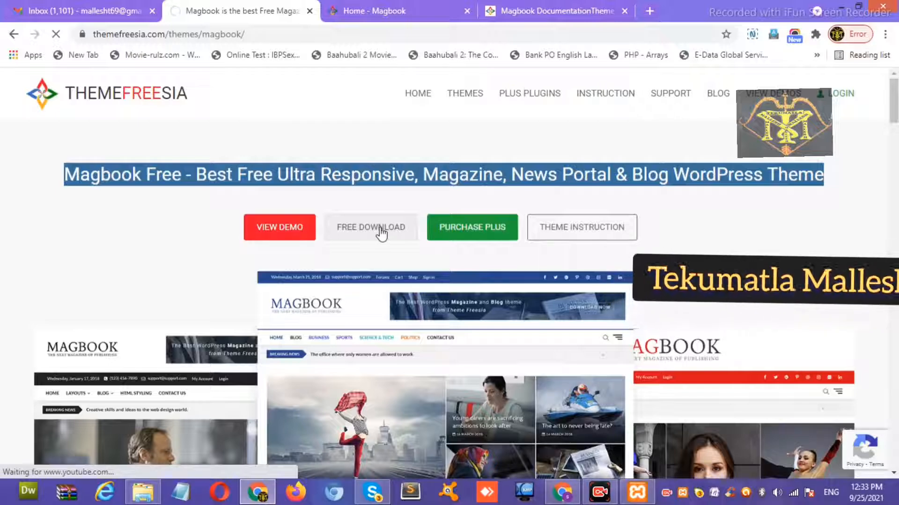
pyautogui.click(398, 230)
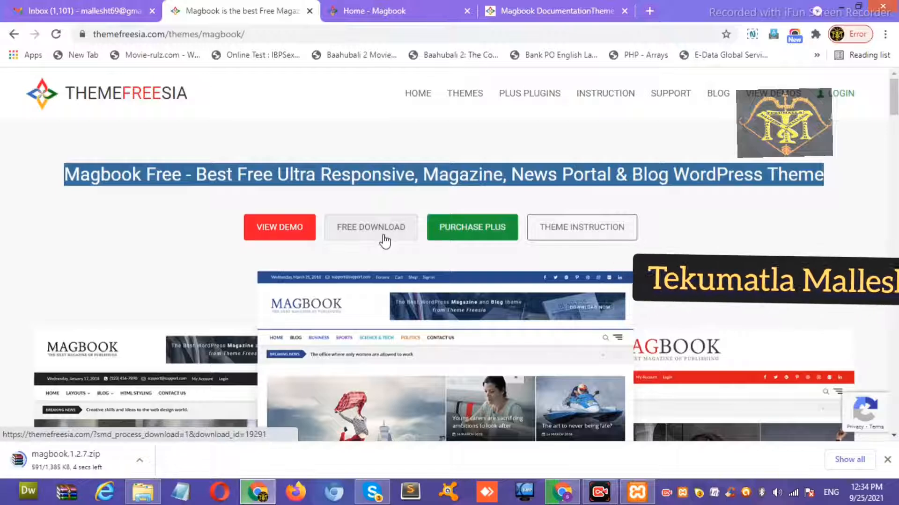
pyautogui.click(136, 470)
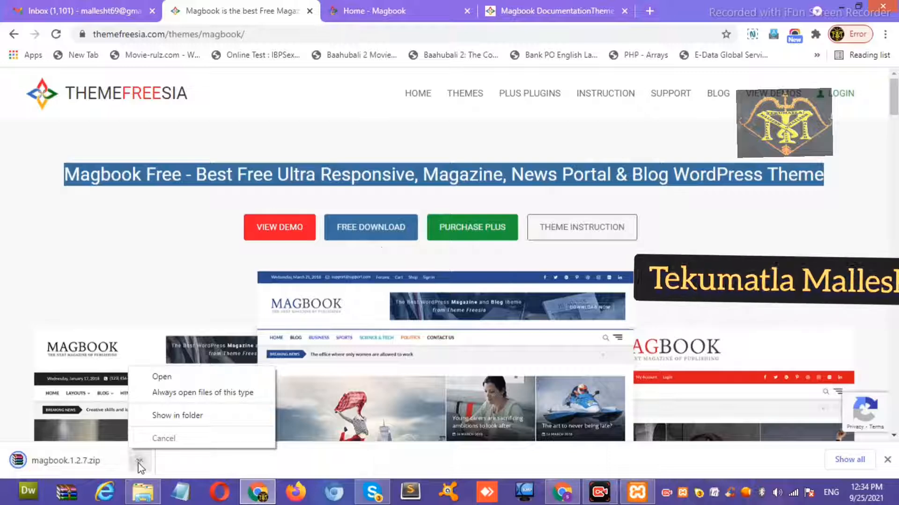
pyautogui.click(185, 420)
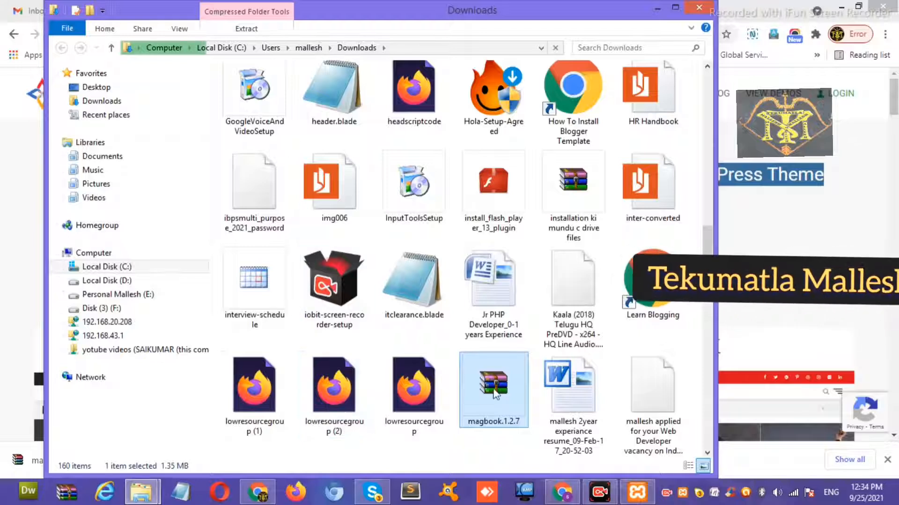
# Step: Switch to the other Chrome window and open englishmoral.com/wp-admin/ in a new tab
pyautogui.click(265, 496)
pyautogui.click(568, 495)
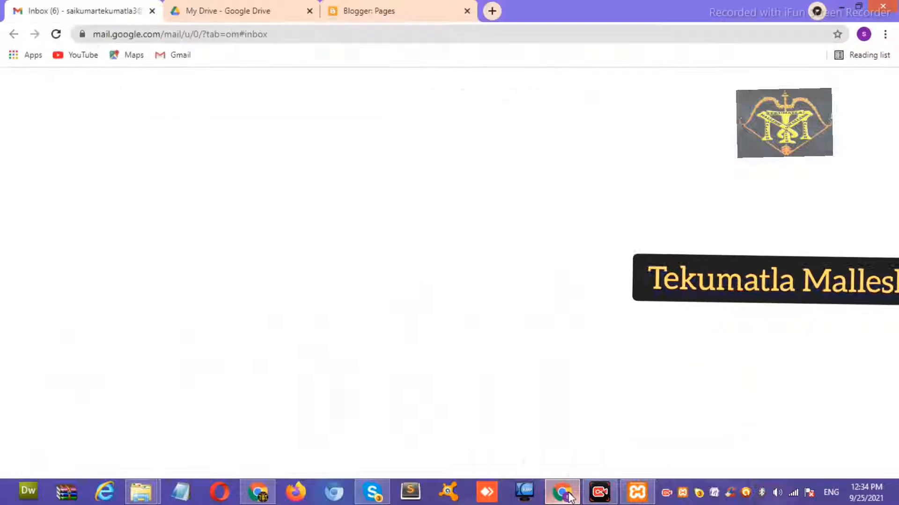
pyautogui.click(492, 11)
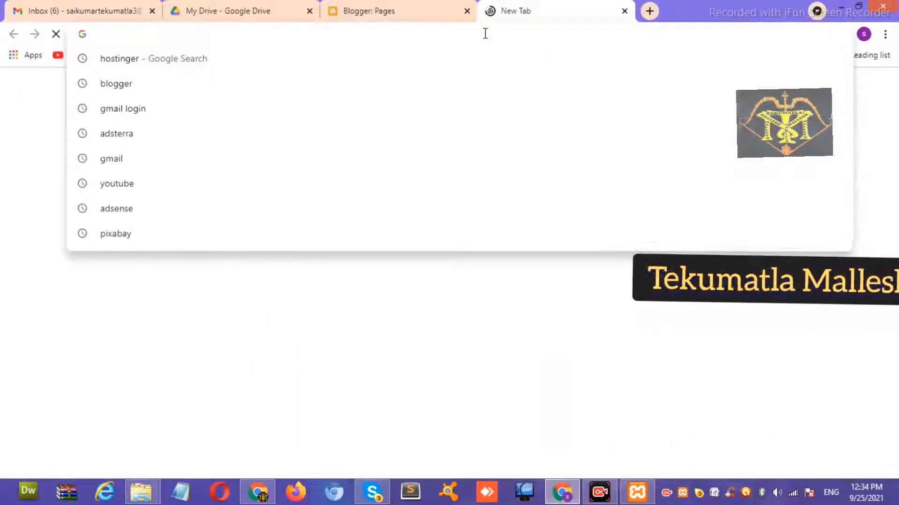
pyautogui.write('eng')
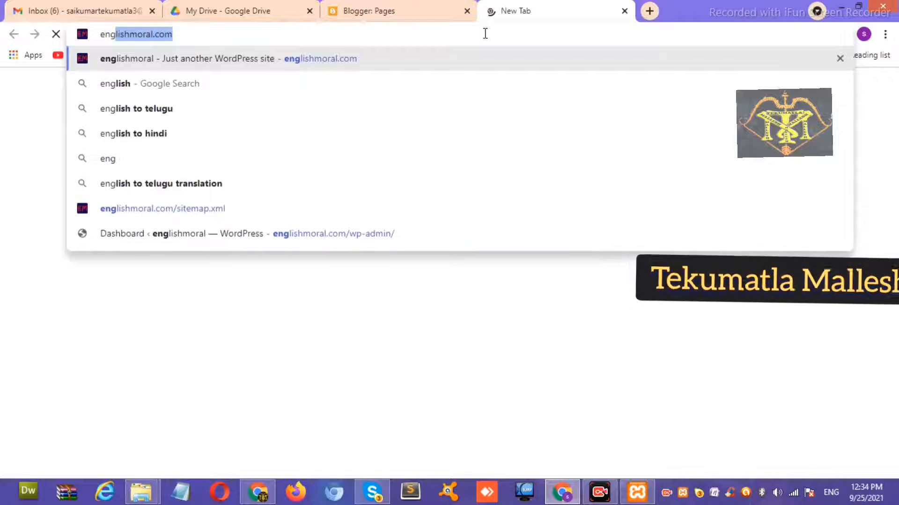
pyautogui.press('Right')
pyautogui.write('/w')
pyautogui.press('Return')
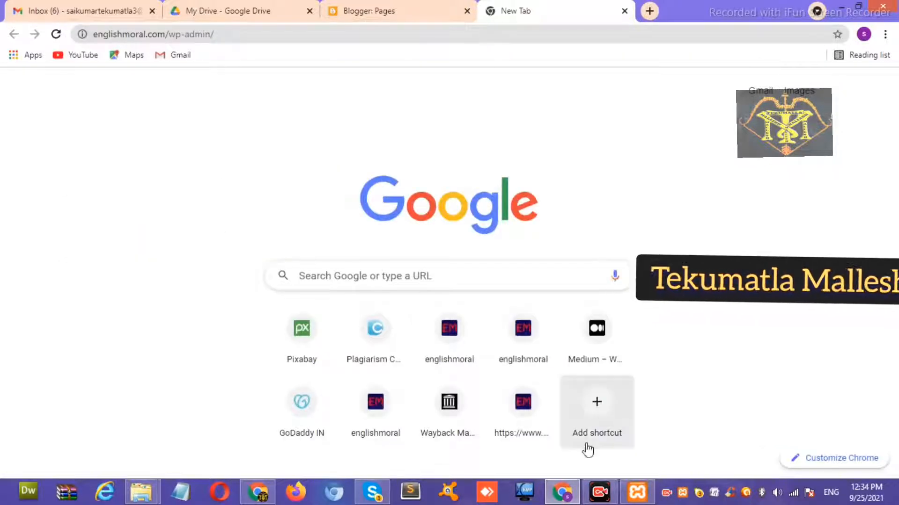
# Step: Open the live englishmoral site in a separate tab and look through its current home page posts and sidebar
pyautogui.click(563, 493)
pyautogui.click(564, 494)
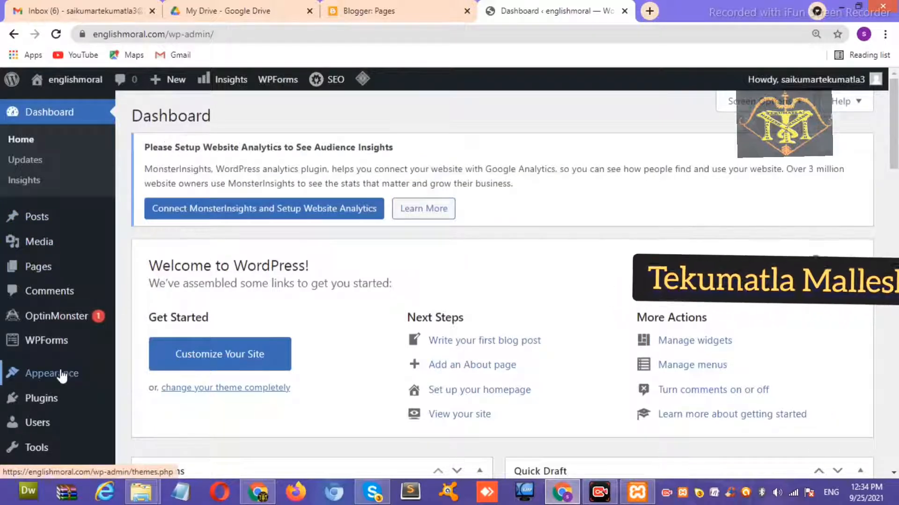
pyautogui.moveTo(90, 88)
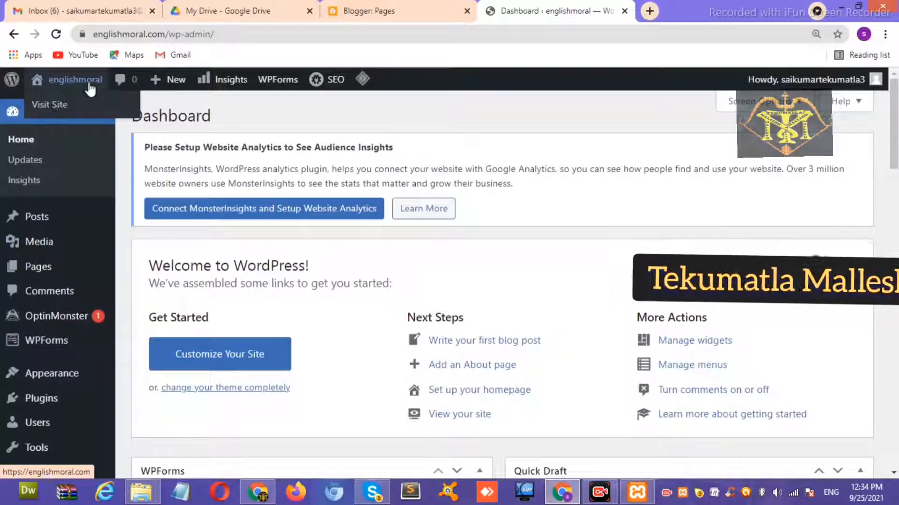
pyautogui.click(61, 106)
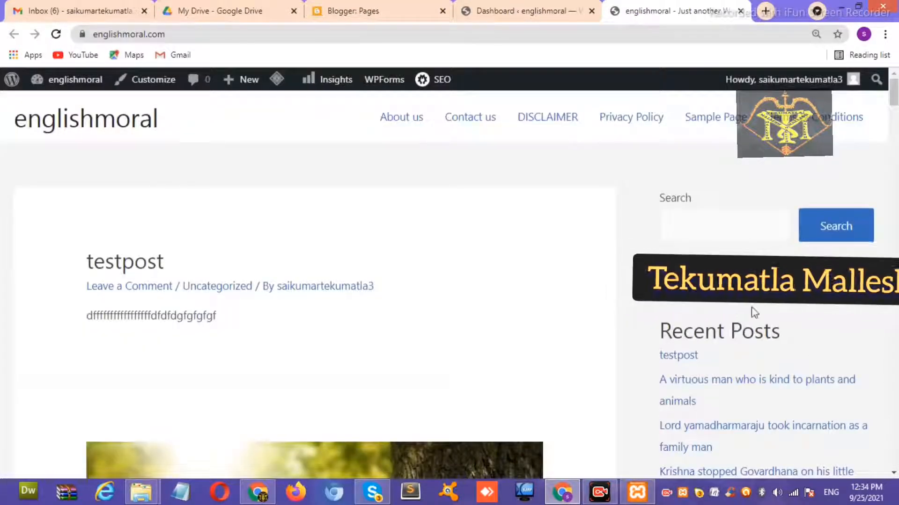
pyautogui.scroll(-10, 889, 150)
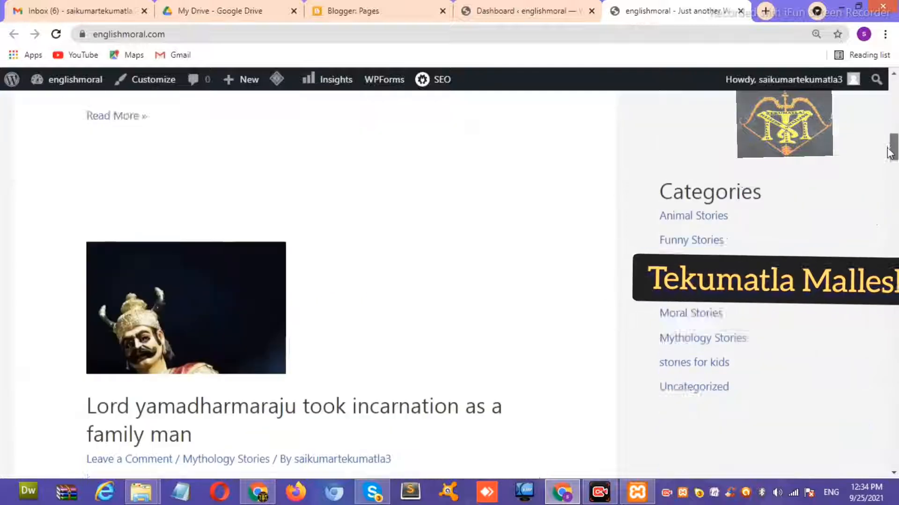
pyautogui.moveTo(890, 155); pyautogui.dragTo(891, 93)
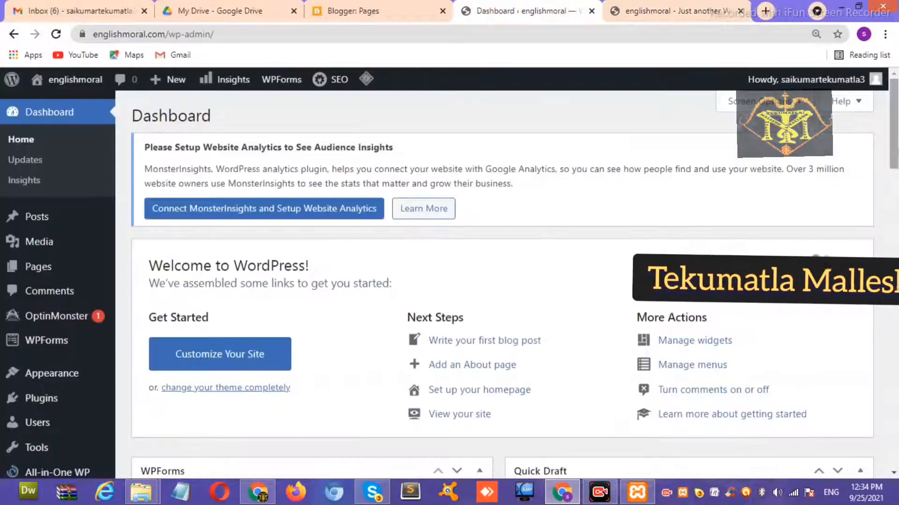
# Step: Return to the WordPress dashboard, open the Themes page and look through the installed themes
pyautogui.scroll(-6, 892, 187)
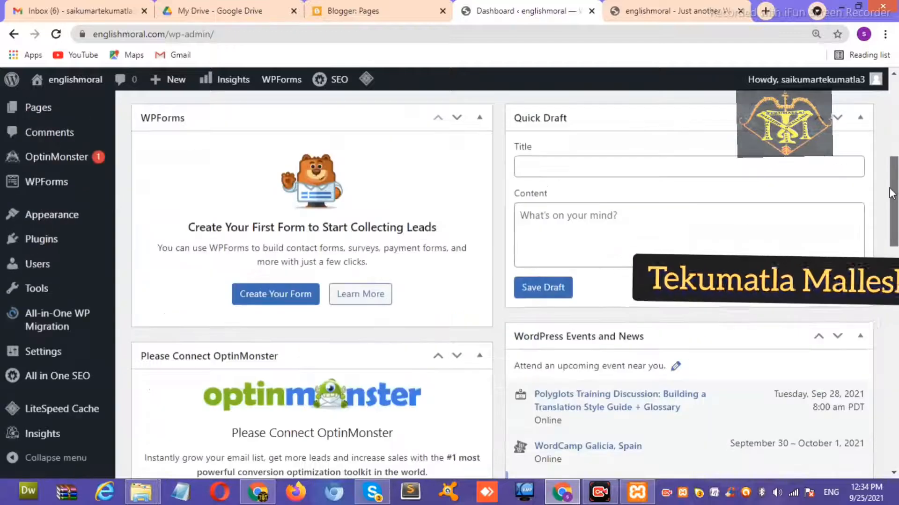
pyautogui.scroll(1, 890, 146)
pyautogui.scroll(5, 890, 147)
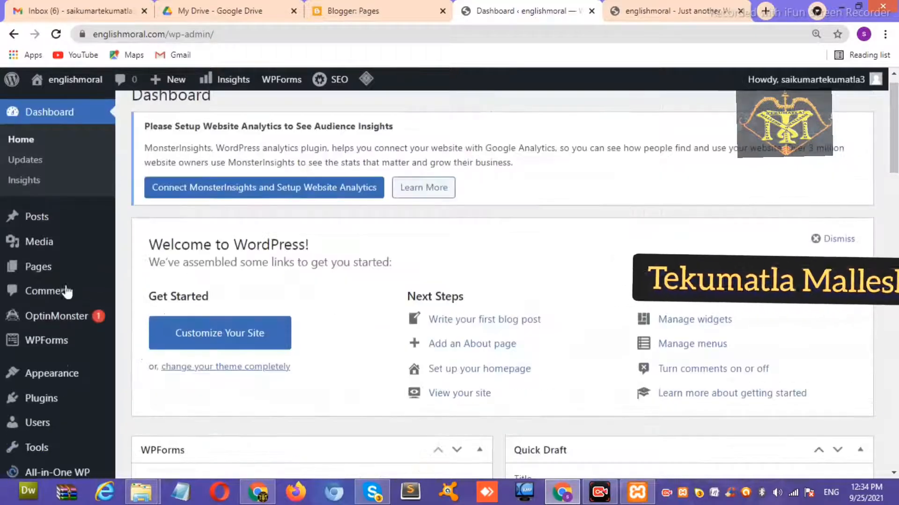
pyautogui.moveTo(66, 373)
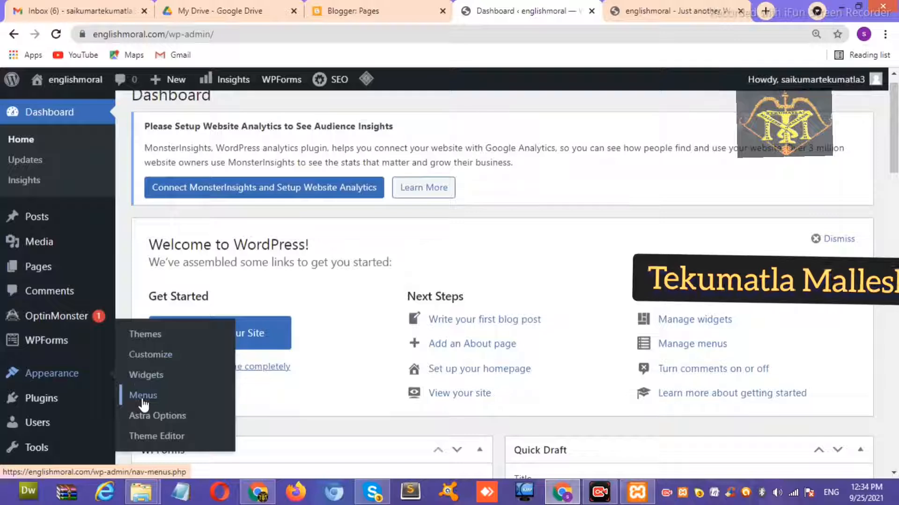
pyautogui.click(150, 339)
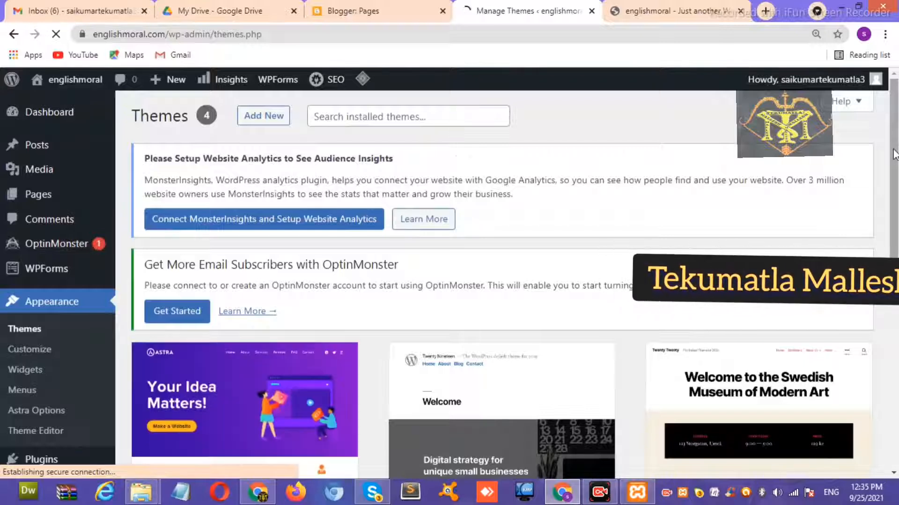
pyautogui.scroll(-3, 896, 227)
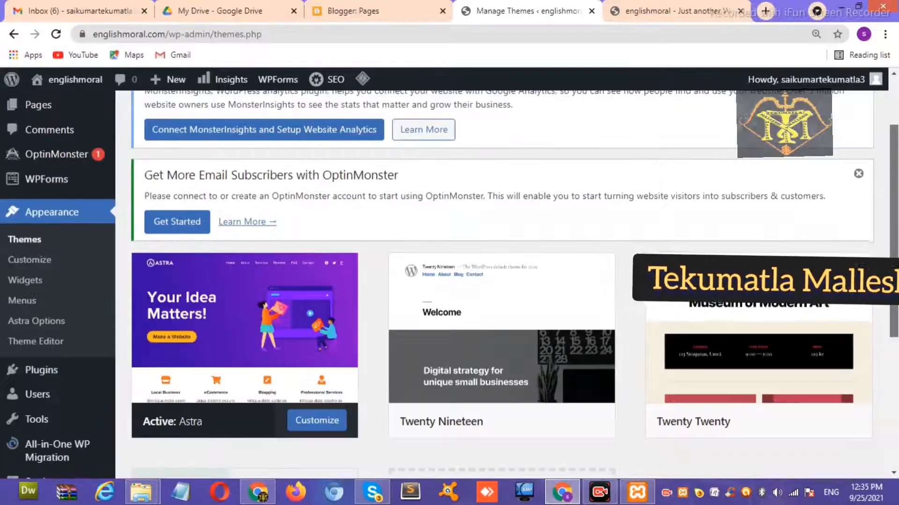
pyautogui.scroll(-3, 502, 281)
pyautogui.scroll(-1, 538, 252)
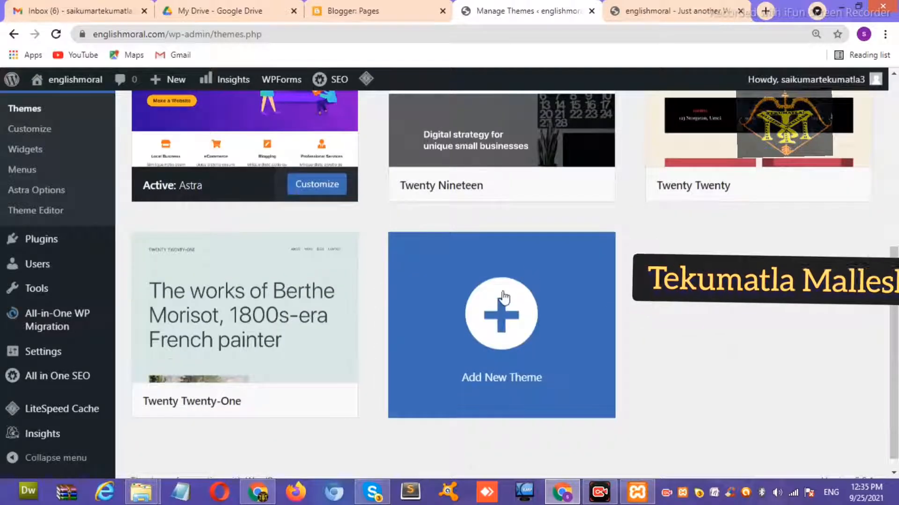
pyautogui.moveTo(892, 277); pyautogui.dragTo(891, 107)
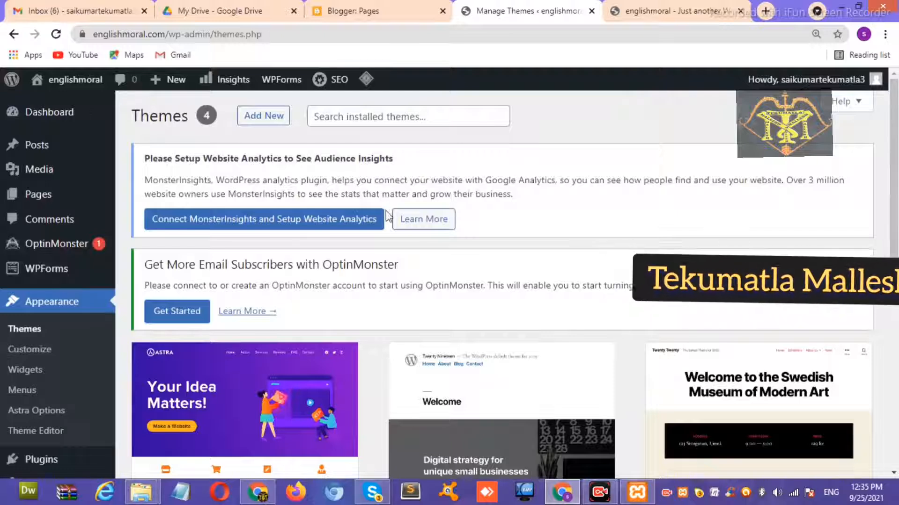
# Step: Open the Add Themes page and browse the popular themes on offer
pyautogui.click(261, 123)
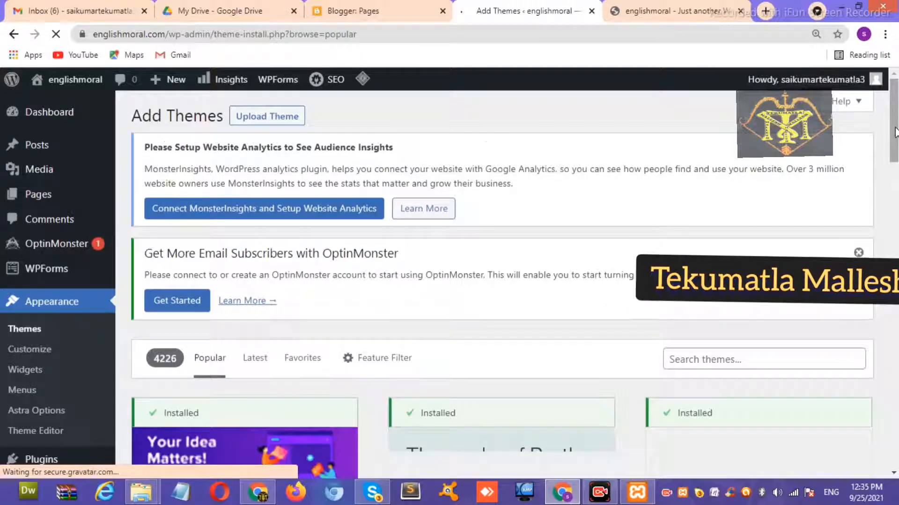
pyautogui.moveTo(895, 136); pyautogui.dragTo(895, 236)
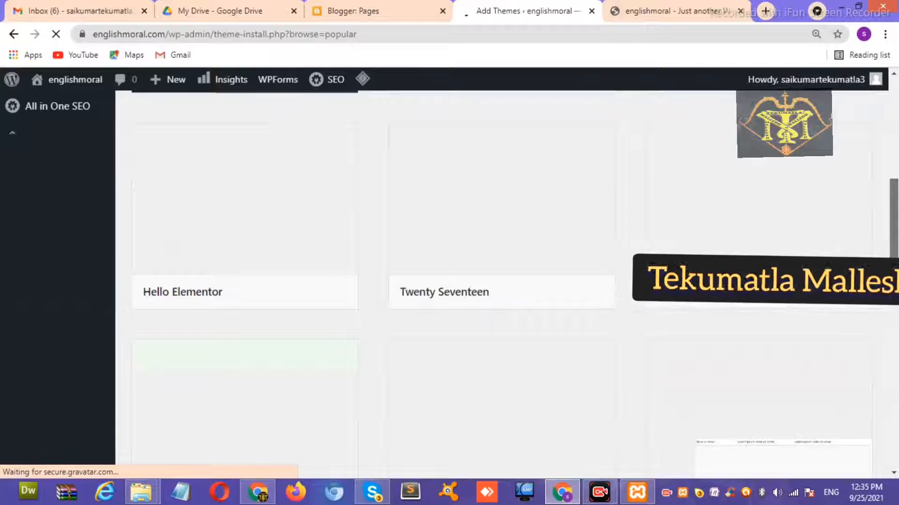
pyautogui.scroll(-5, 898, 315)
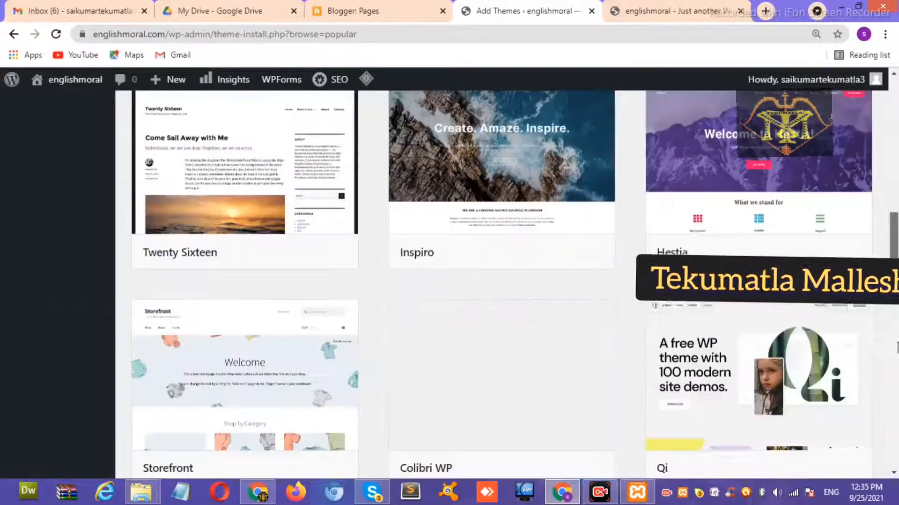
pyautogui.moveTo(893, 236); pyautogui.dragTo(893, 101)
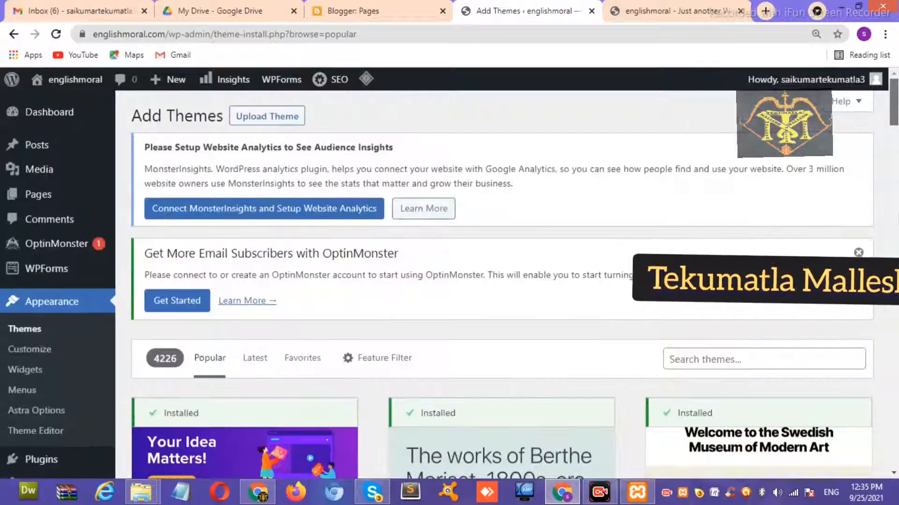
pyautogui.scroll(-5, 500, 281)
pyautogui.scroll(5, 377, 297)
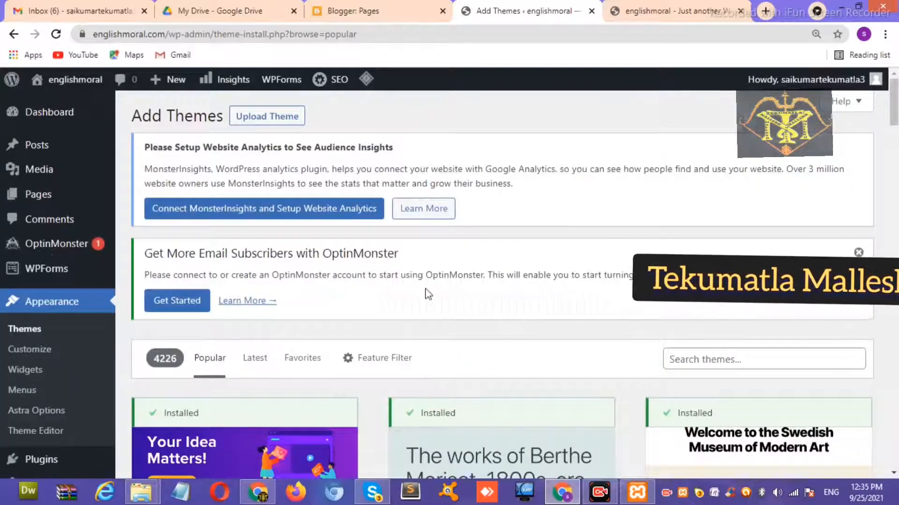
# Step: Open the theme upload form and look at its note about installing a theme in .zip format
pyautogui.click(271, 118)
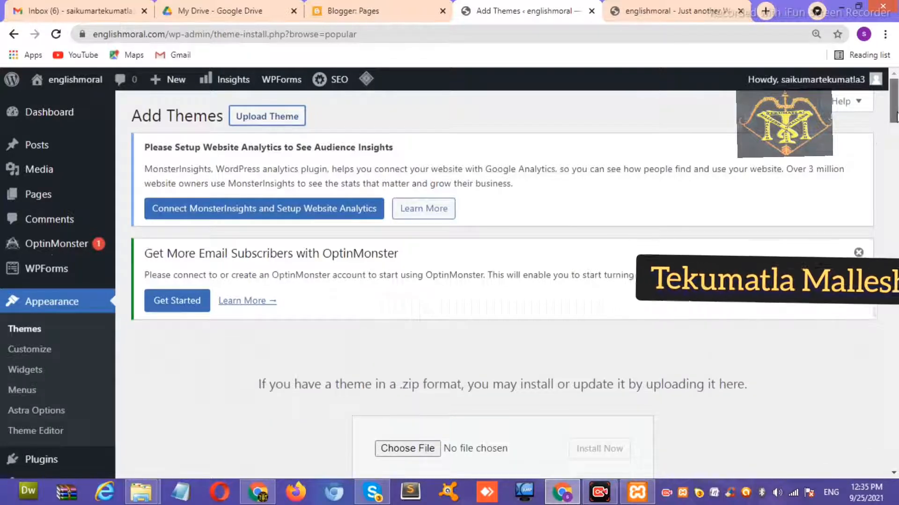
pyautogui.scroll(-4, 749, 197)
pyautogui.moveTo(263, 173); pyautogui.dragTo(342, 178)
pyautogui.click(341, 178)
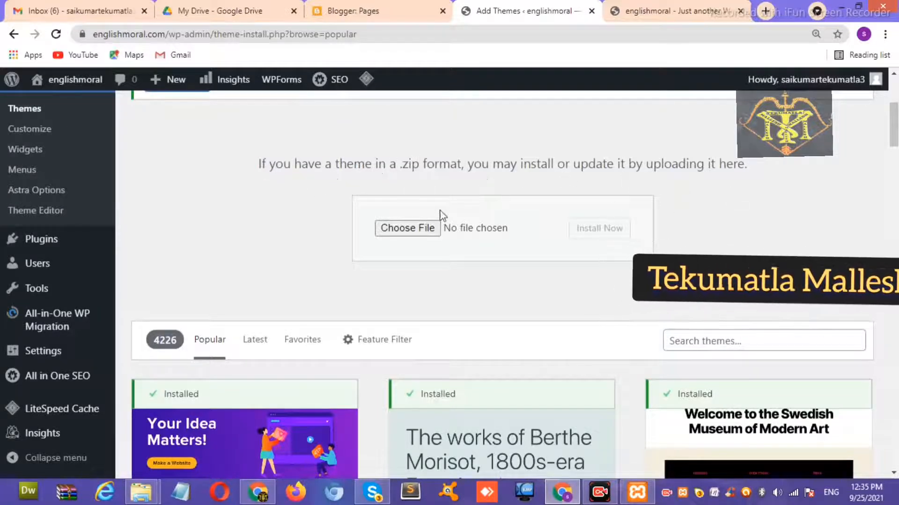
# Step: Choose magbook.1.2.7 from the Downloads folder as the theme file to upload
pyautogui.click(407, 229)
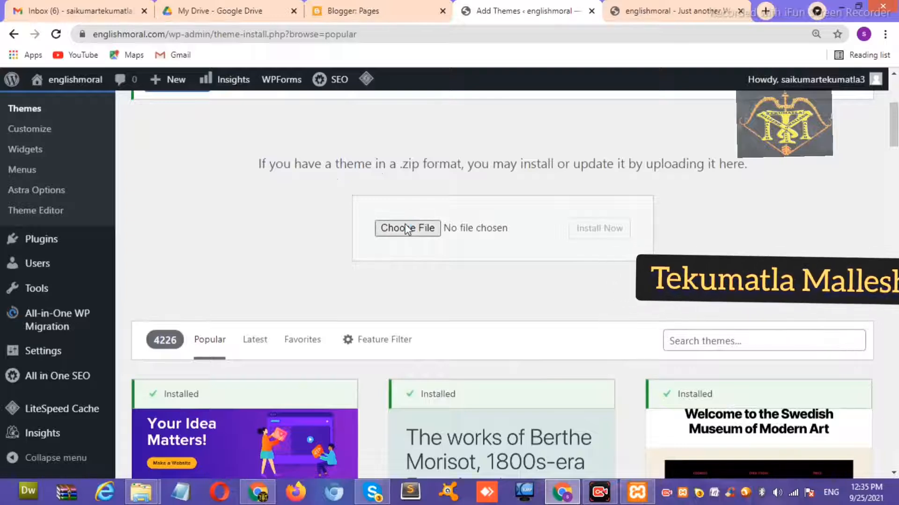
pyautogui.click(406, 228)
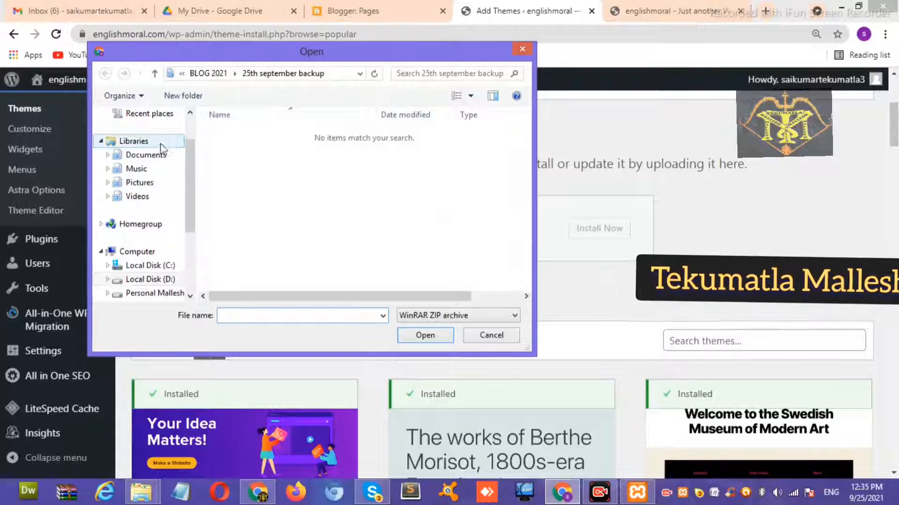
pyautogui.scroll(2, 178, 136)
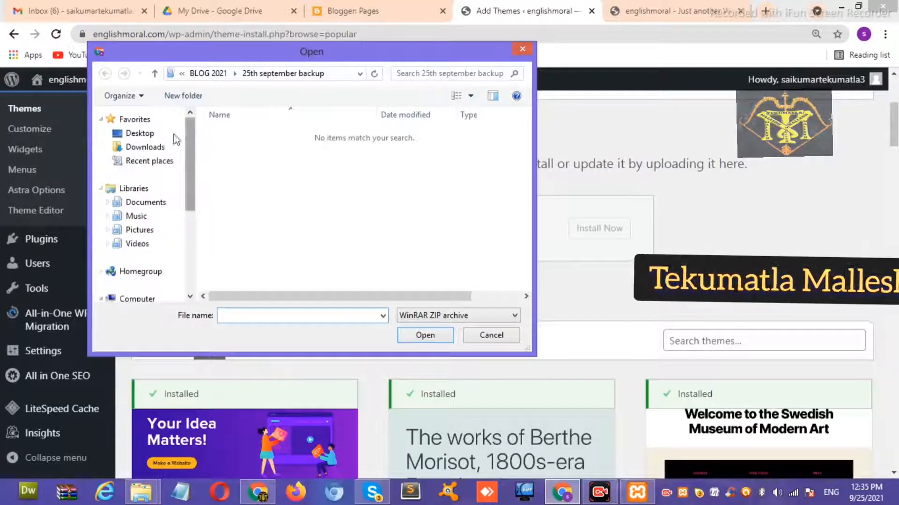
pyautogui.click(152, 149)
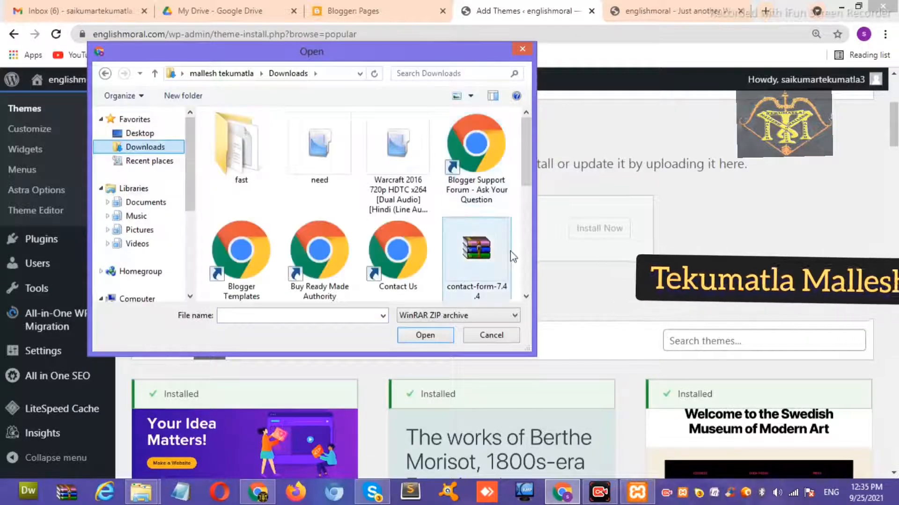
pyautogui.moveTo(527, 163); pyautogui.dragTo(525, 285)
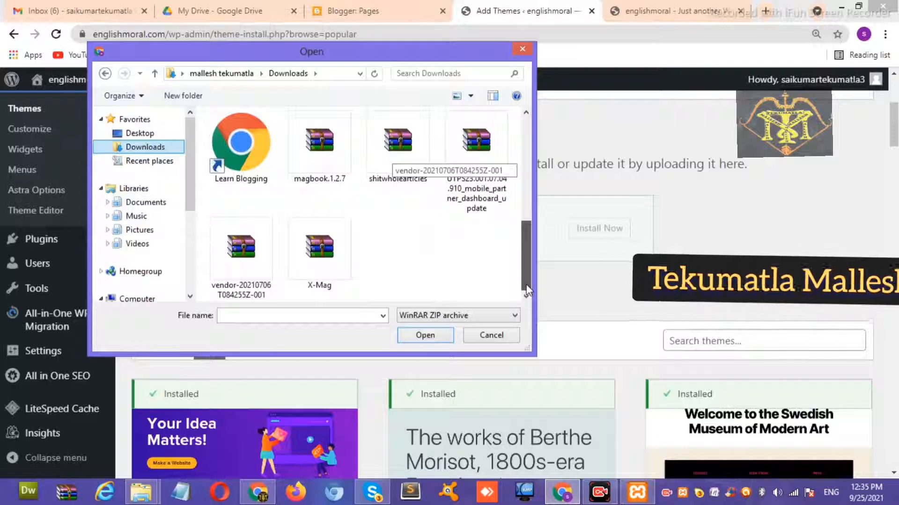
pyautogui.click(320, 145)
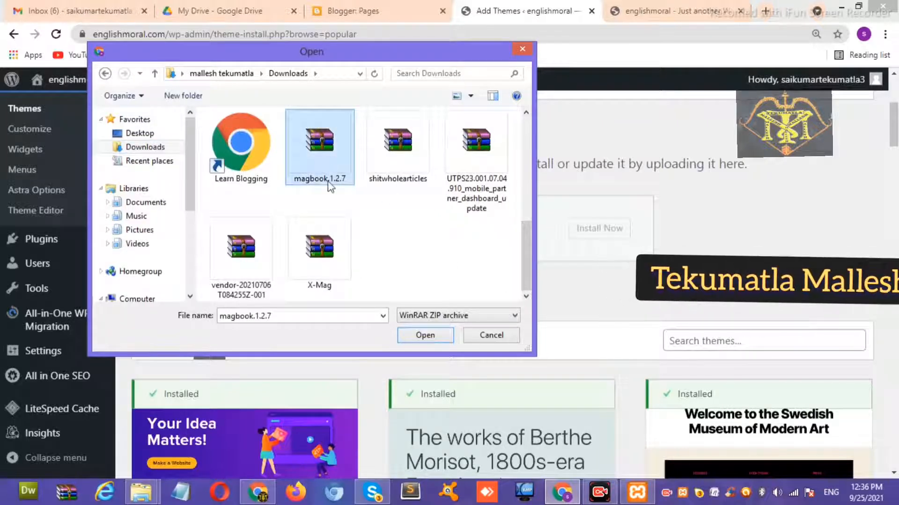
pyautogui.click(424, 335)
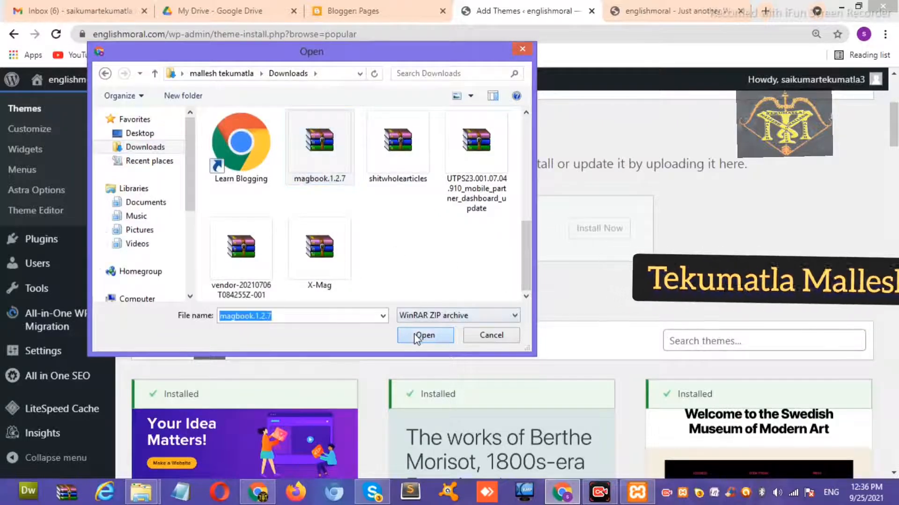
# Step: Install the chosen Magbook theme file and read through the installation messages
pyautogui.click(271, 489)
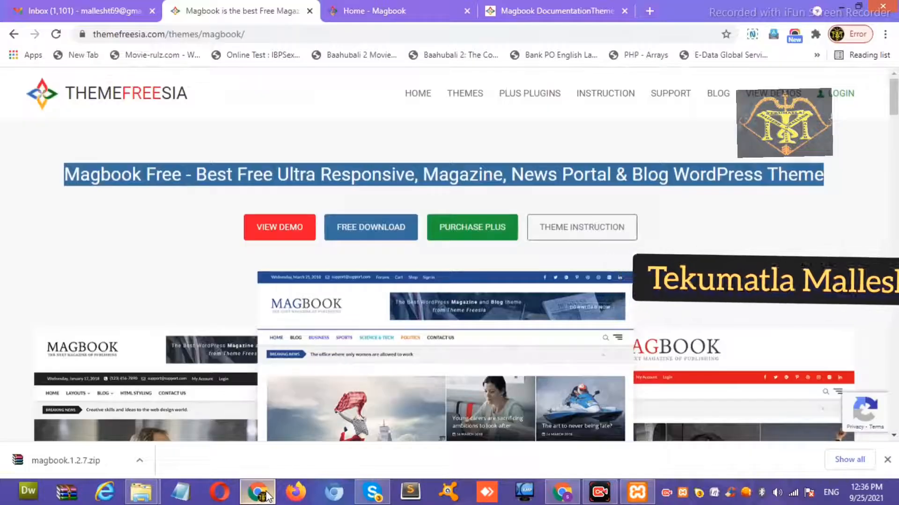
pyautogui.click(557, 495)
pyautogui.click(599, 229)
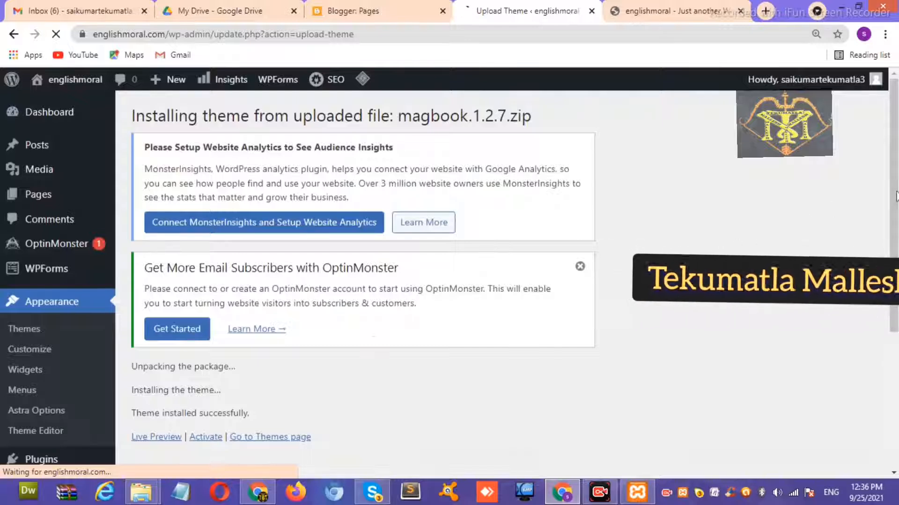
pyautogui.scroll(-2, 487, 249)
pyautogui.scroll(-1, 555, 244)
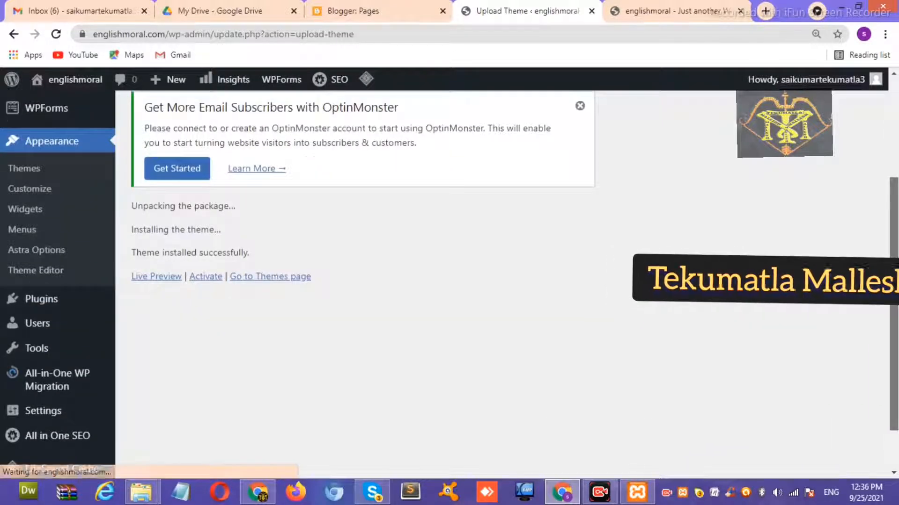
pyautogui.tripleClick(198, 256)
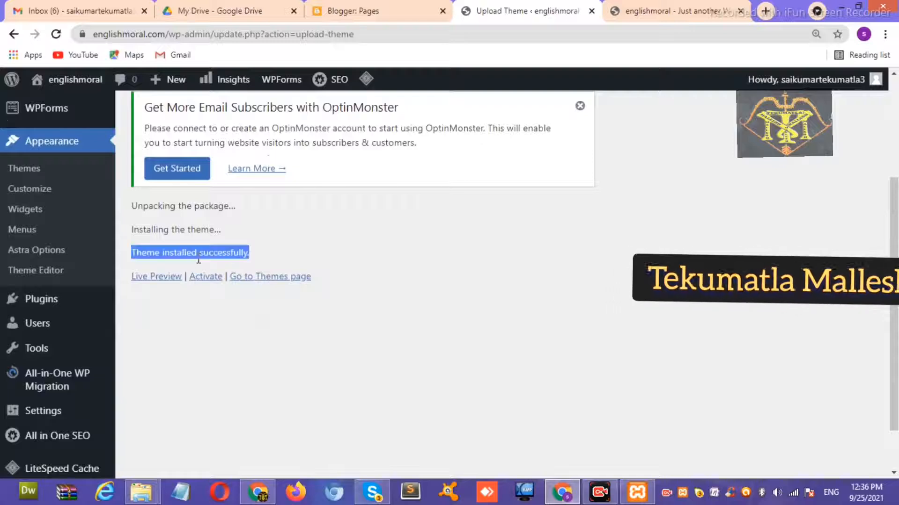
pyautogui.tripleClick(185, 230)
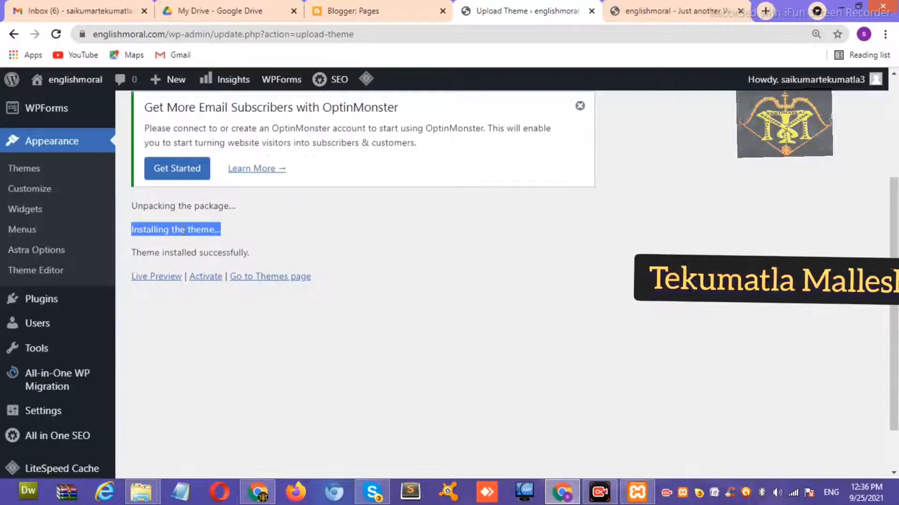
pyautogui.tripleClick(186, 253)
pyautogui.click(220, 316)
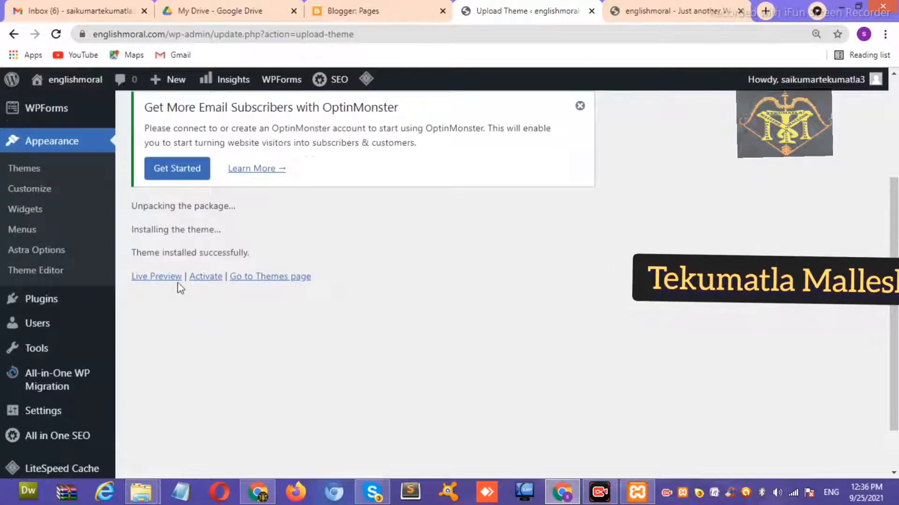
# Step: Activate the Magbook theme and reload the live englishmoral site to show the new design
pyautogui.click(217, 277)
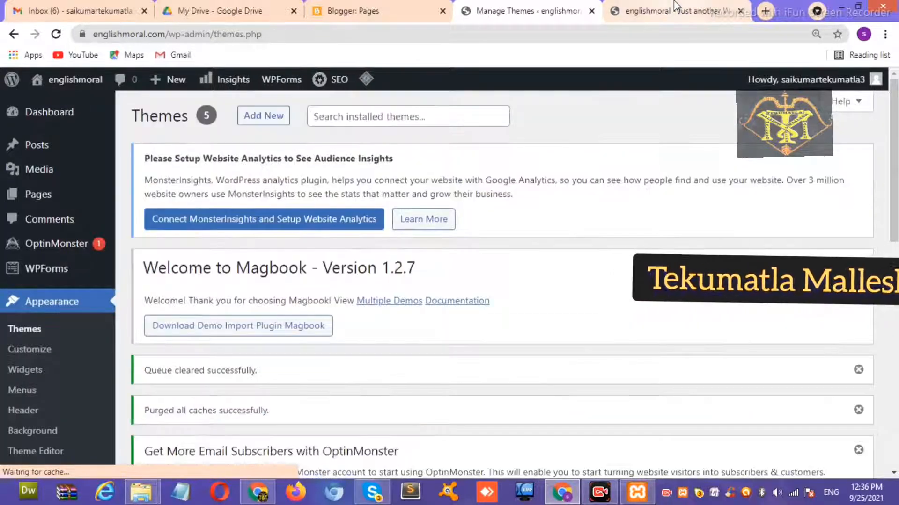
pyautogui.click(662, 12)
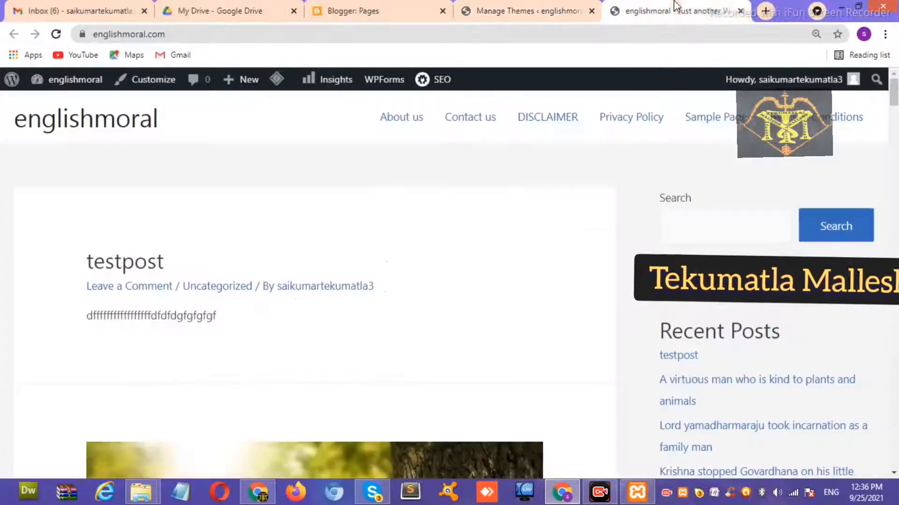
pyautogui.click(56, 34)
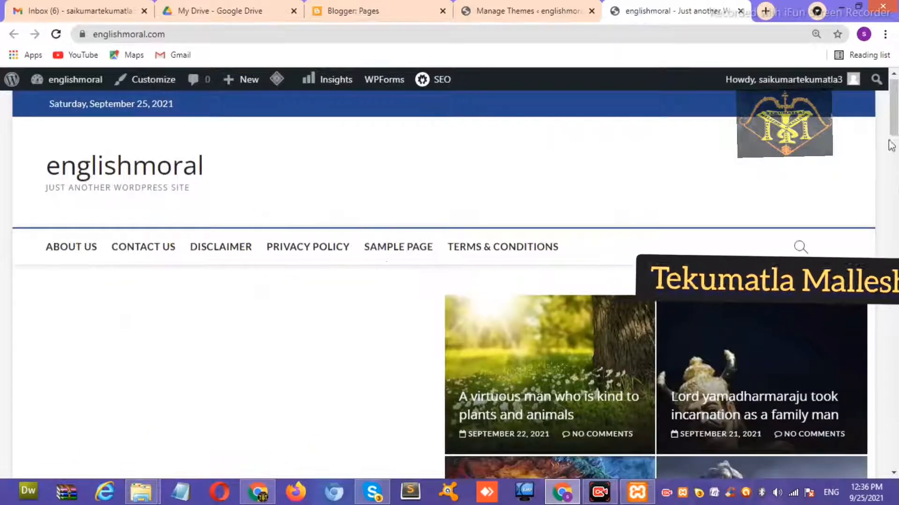
# Step: Look through the englishmoral home page in the Magbook design, from the header and featured posts to the story list
pyautogui.moveTo(895, 123); pyautogui.dragTo(855, 103)
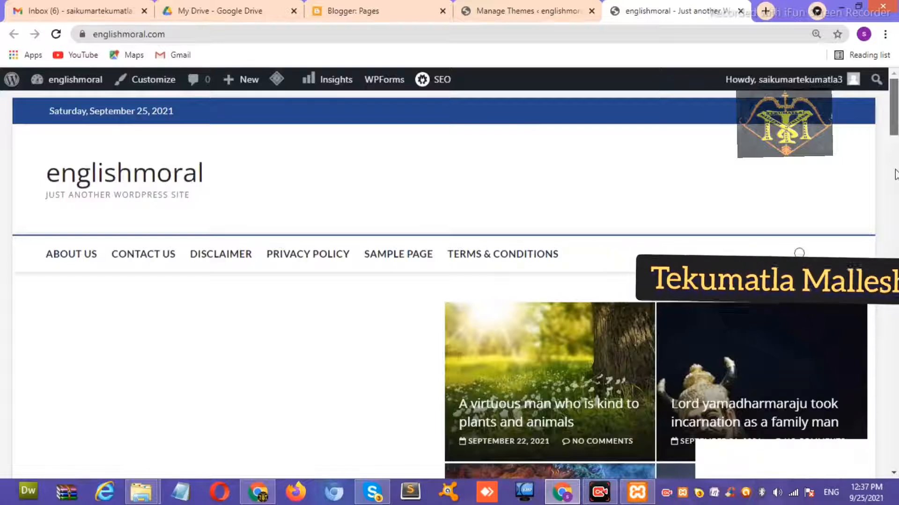
pyautogui.scroll(-5, 895, 174)
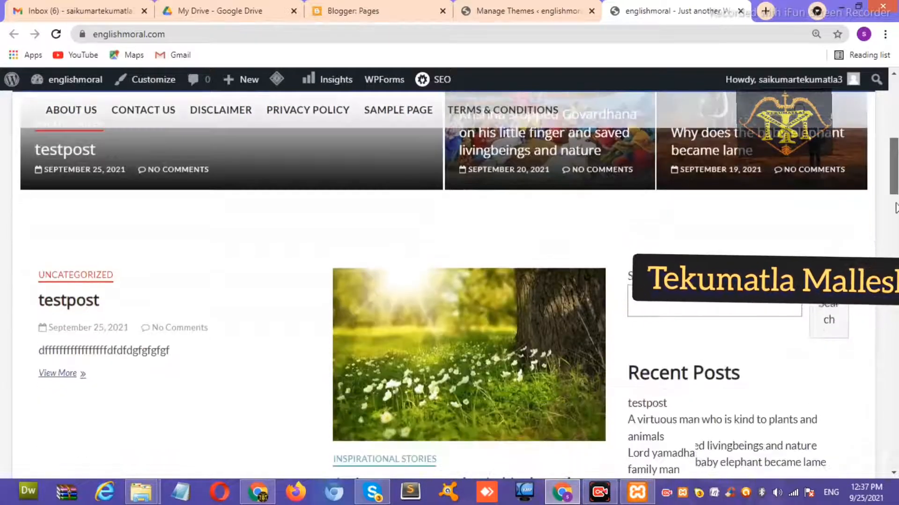
pyautogui.scroll(-3, 895, 208)
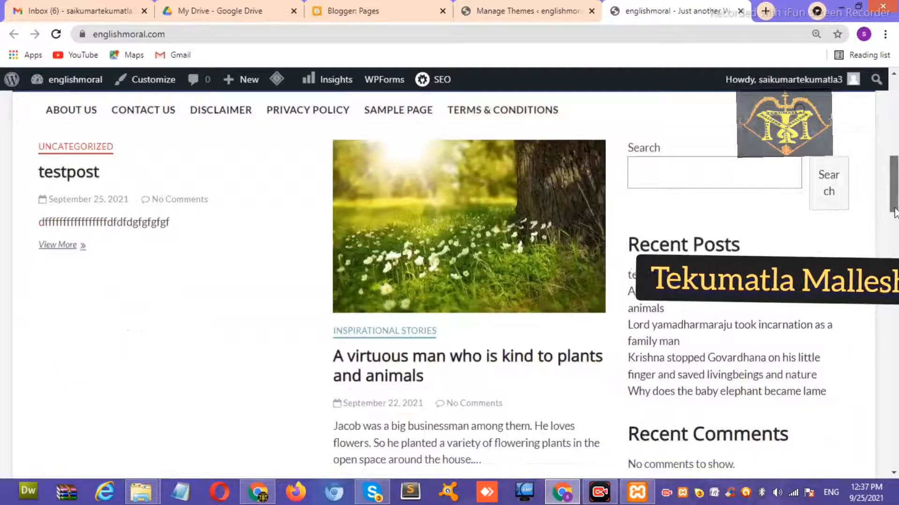
pyautogui.scroll(-3, 894, 212)
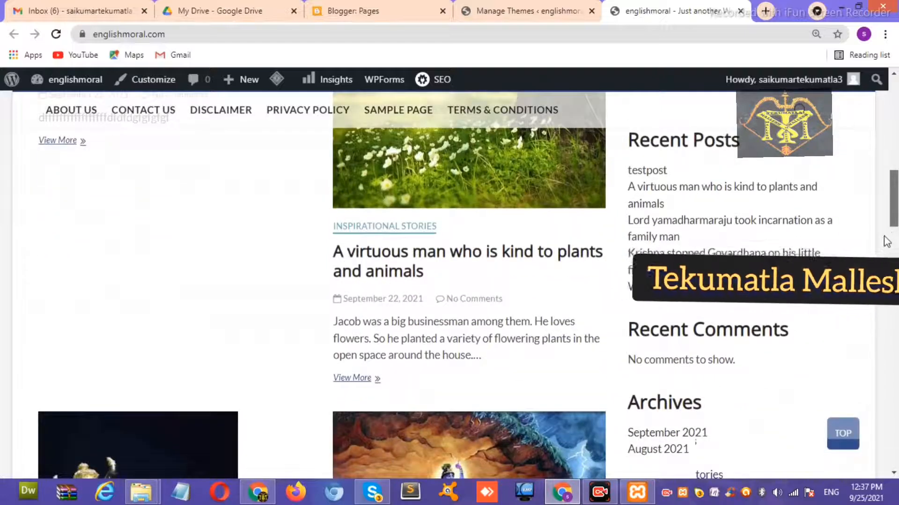
pyautogui.scroll(-10, 886, 241)
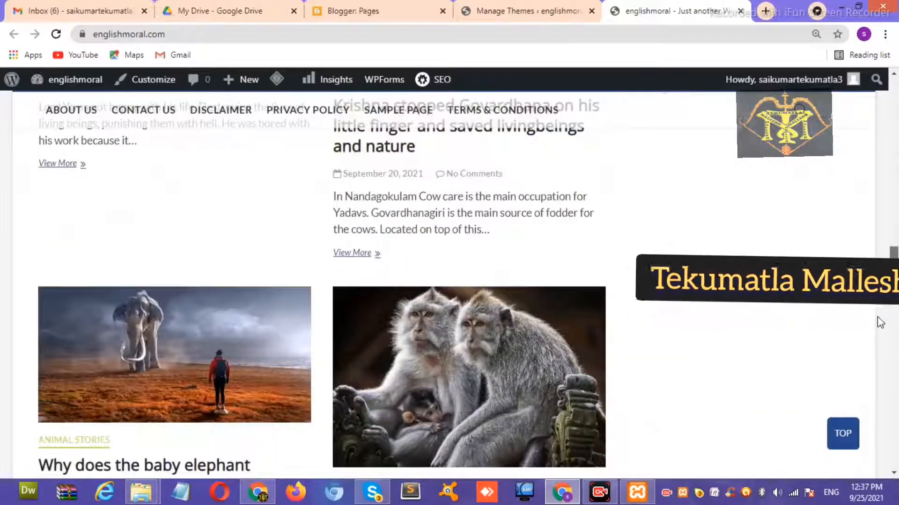
pyautogui.scroll(-4, 881, 305)
# Step: Open the "Nice humorous stories with moral" post, view it down to the comment form and return to the home page
pyautogui.click(438, 338)
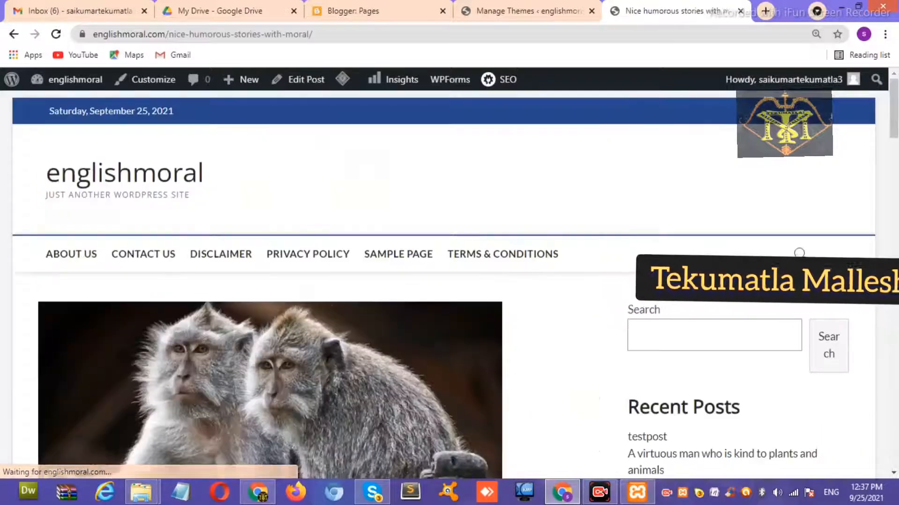
pyautogui.moveTo(891, 123); pyautogui.dragTo(897, 437)
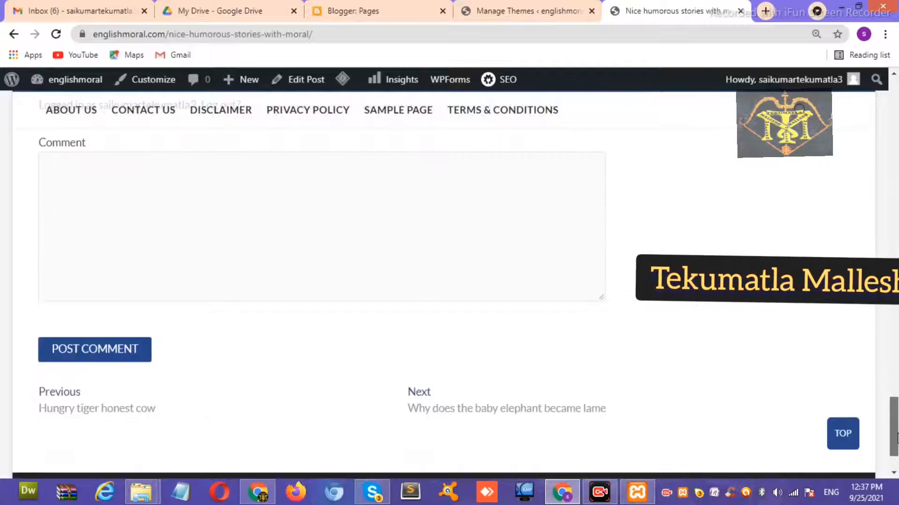
pyautogui.click(843, 433)
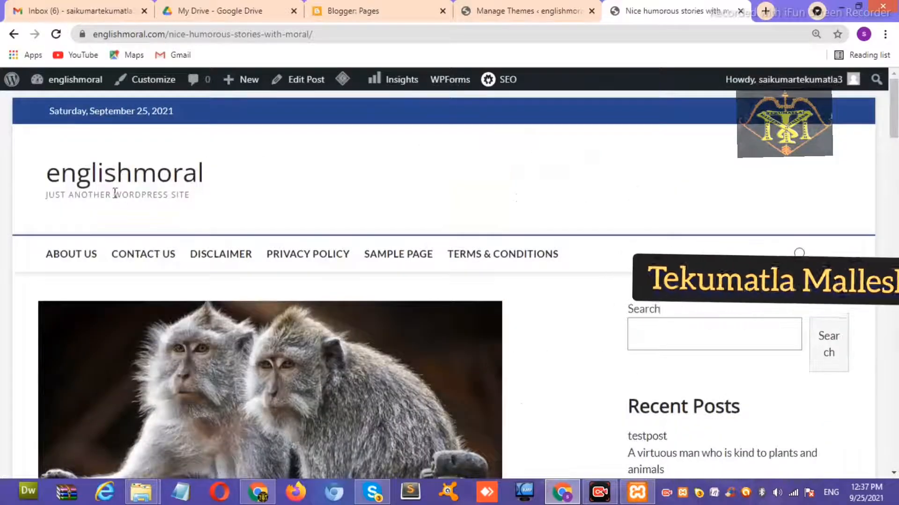
pyautogui.click(108, 171)
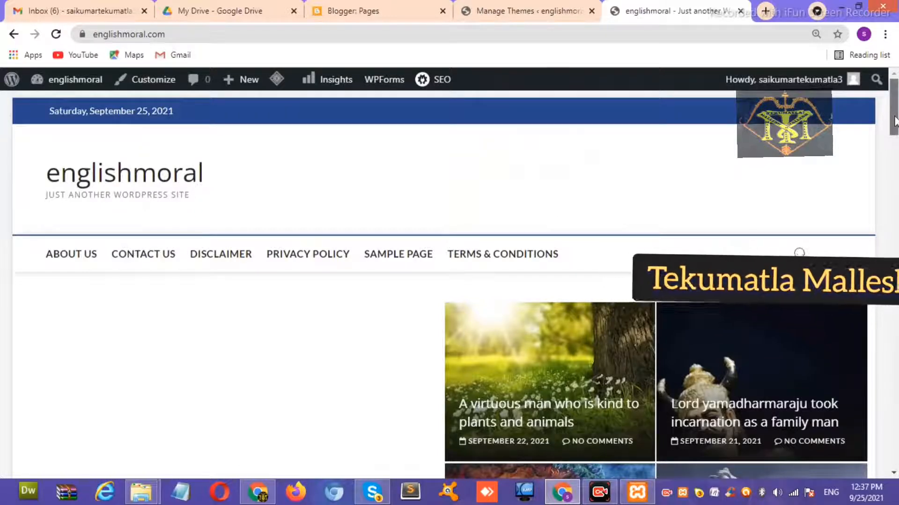
# Step: Review the home page's story cards further down, past the animal and funny stories, to check the theme's layout
pyautogui.scroll(-3, 894, 121)
pyautogui.scroll(-7, 894, 140)
pyautogui.scroll(-12, 893, 187)
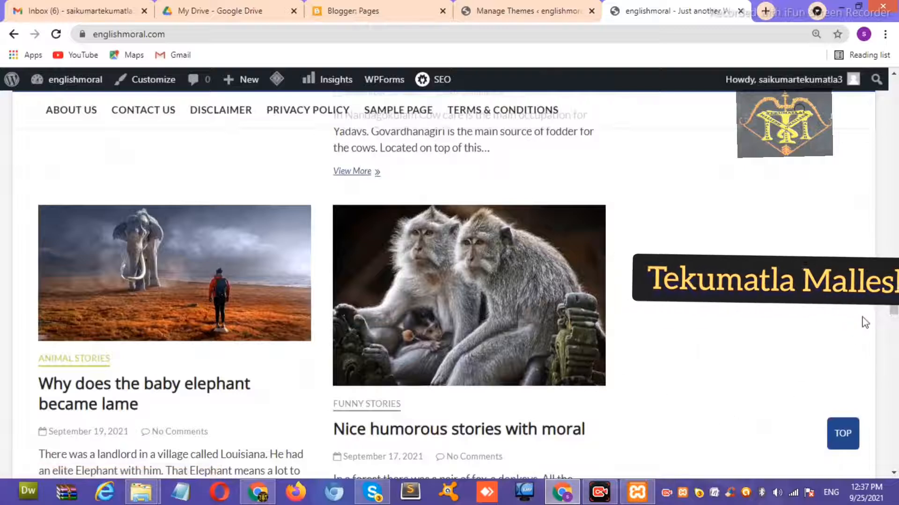
pyautogui.scroll(-12, 897, 343)
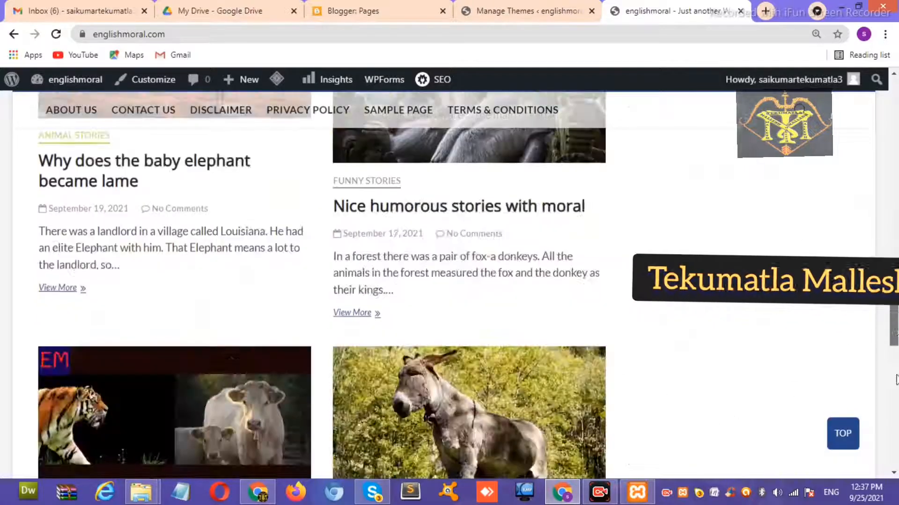
pyautogui.scroll(-4, 894, 407)
pyautogui.scroll(-4, 889, 461)
pyautogui.moveTo(886, 457); pyautogui.dragTo(885, 202)
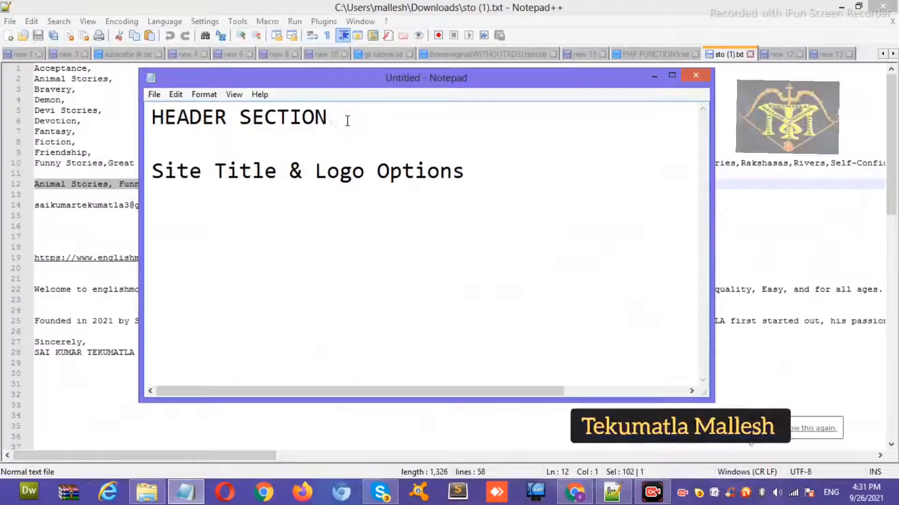
# Step: In the untitled Notepad note, add the line "FAVI ICON CHANGING LETS SEE" under "Site Title & Logo Options"
pyautogui.moveTo(345, 120); pyautogui.dragTo(150, 118)
pyautogui.click(227, 174)
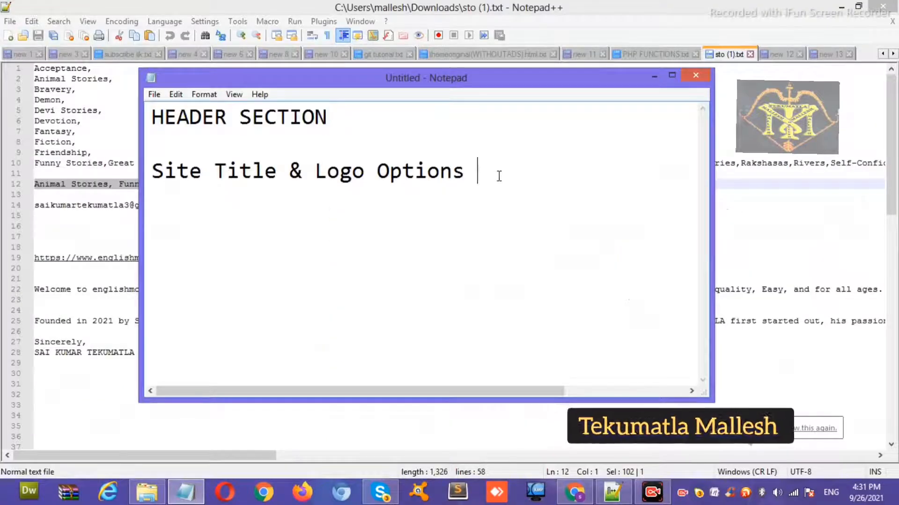
pyautogui.moveTo(449, 178); pyautogui.dragTo(391, 164)
pyautogui.click(479, 180)
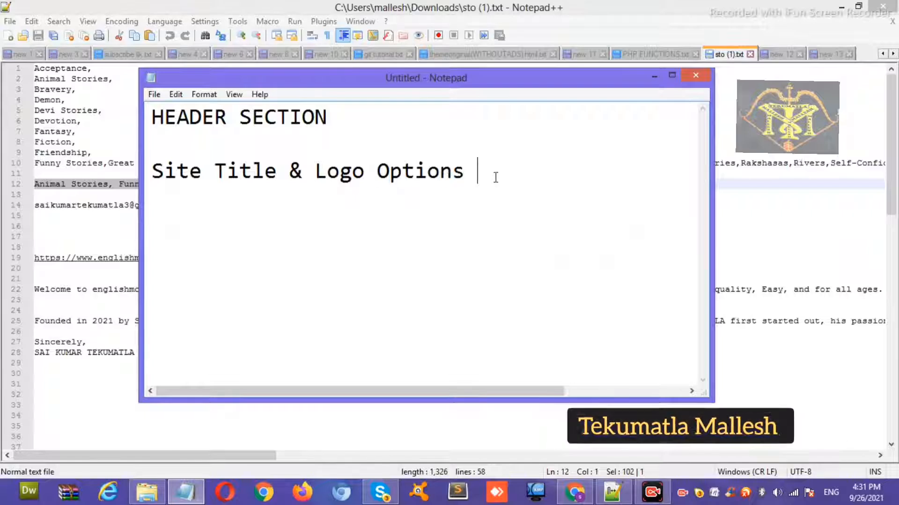
pyautogui.write('FAVIIONC')
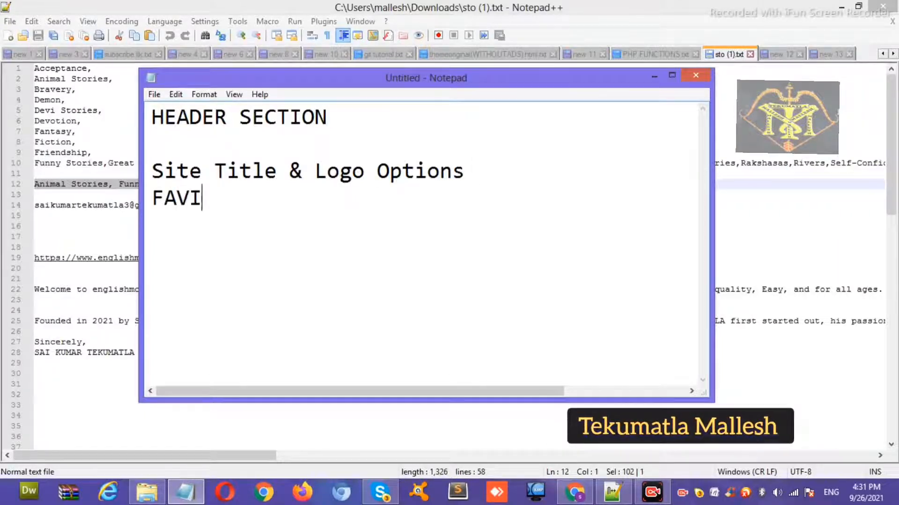
pyautogui.press('BackSpace')
pyautogui.press('BackSpace')
pyautogui.press('BackSpace')
pyautogui.press('BackSpace')
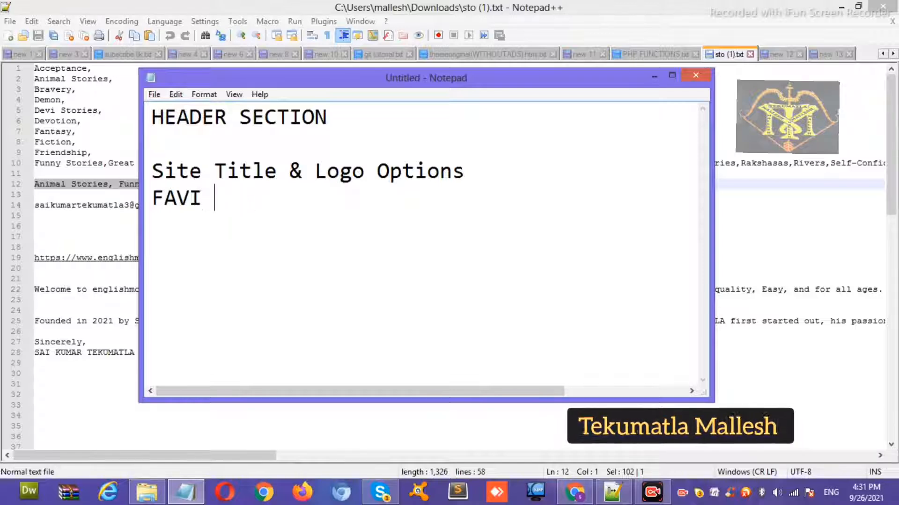
pyautogui.write('ICON CHAN')
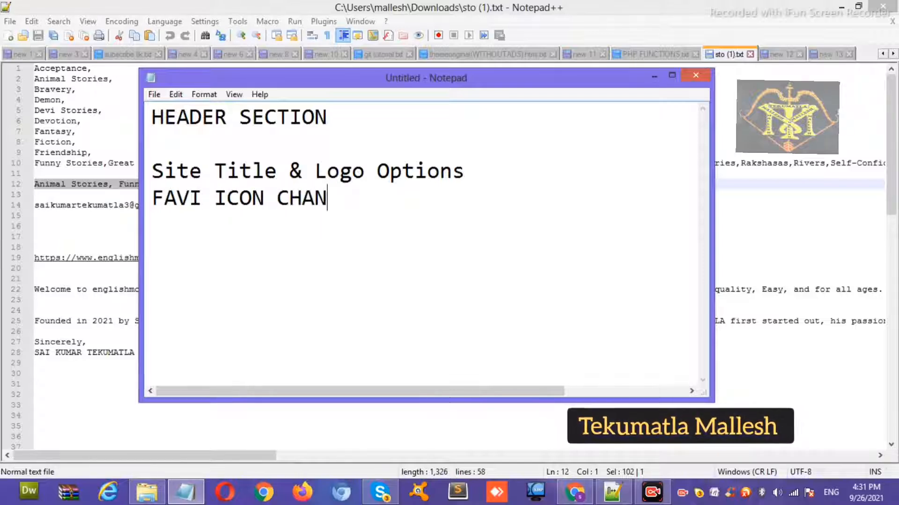
pyautogui.write('GING LETS SEE')
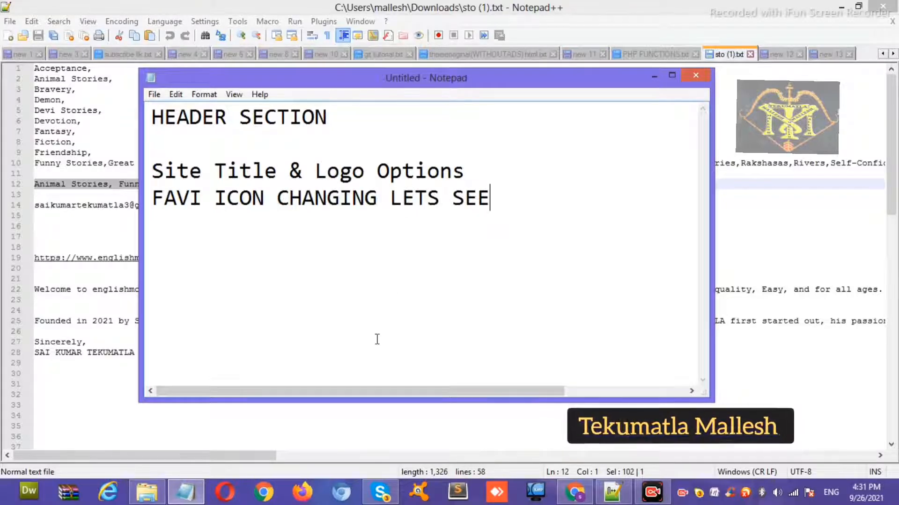
# Step: Switch to the browser, open the site's Customizer in a new tab and show WordPress Settings > Site Title & Logo Options
pyautogui.click(576, 497)
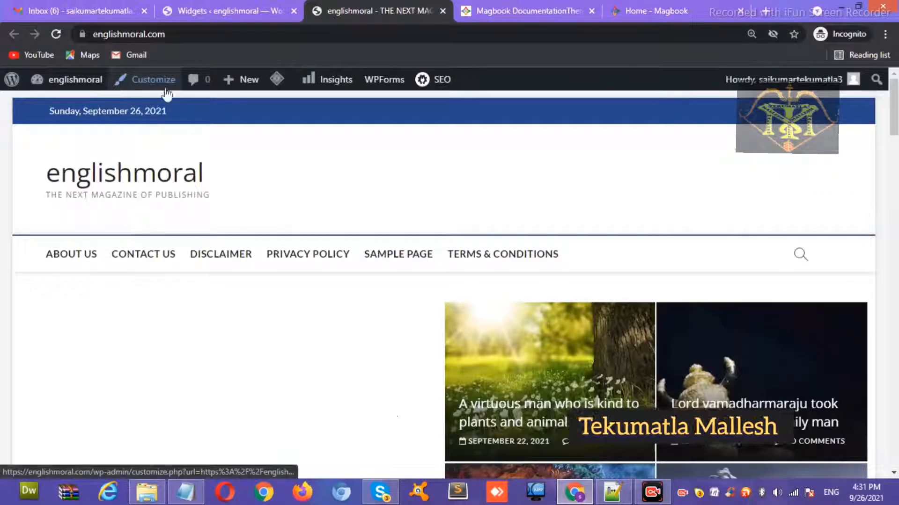
pyautogui.middleClick(131, 78)
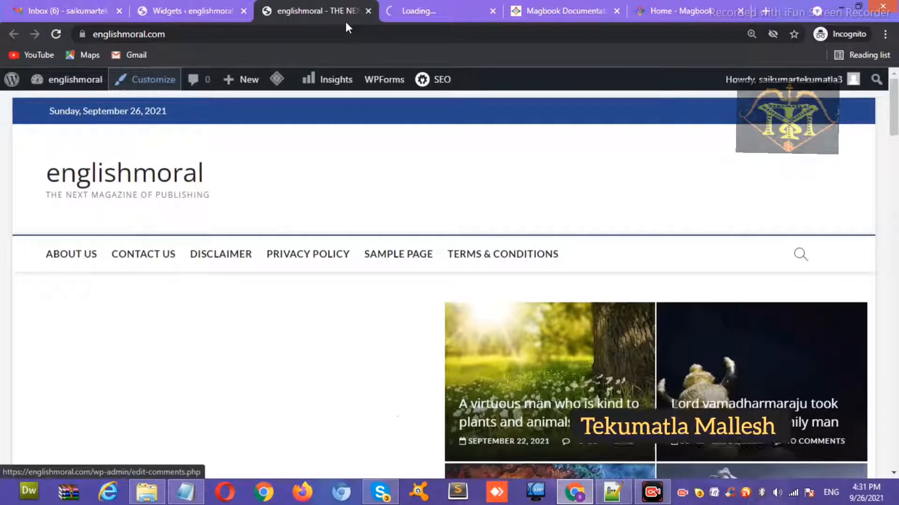
pyautogui.click(444, 12)
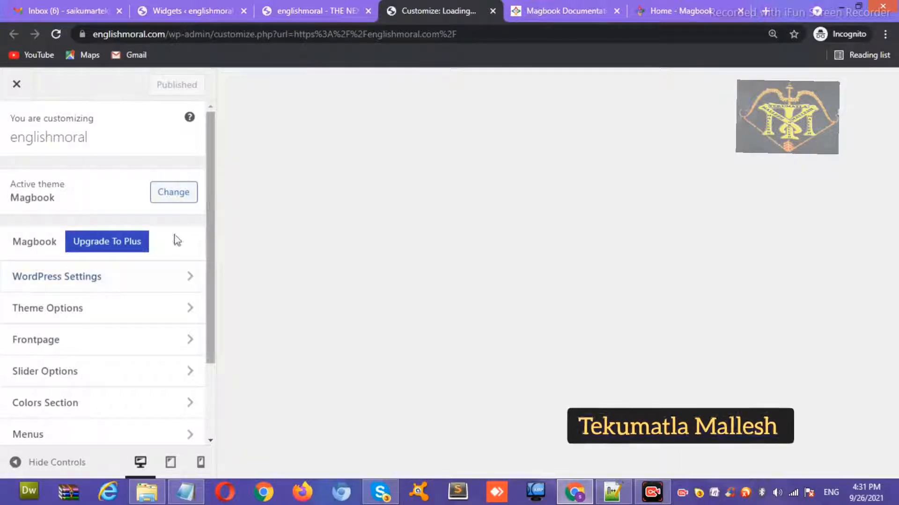
pyautogui.click(127, 277)
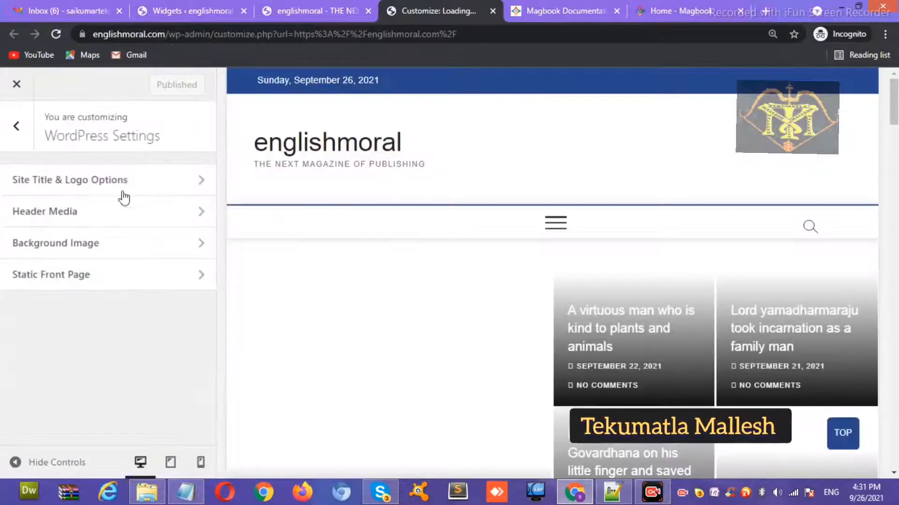
pyautogui.click(123, 185)
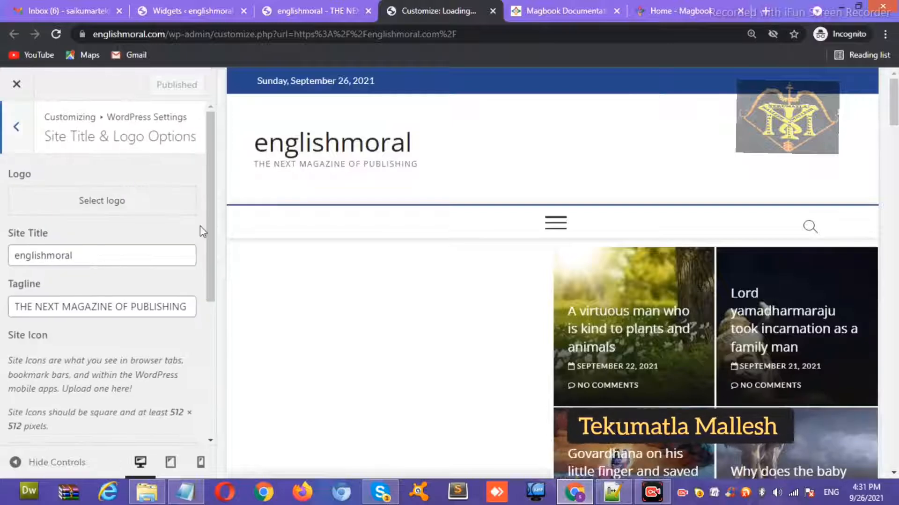
pyautogui.moveTo(207, 218); pyautogui.dragTo(207, 248)
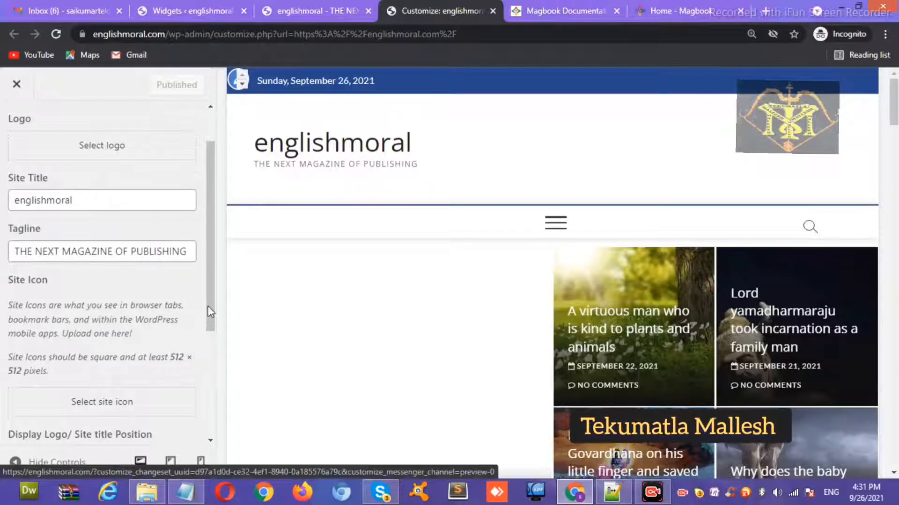
pyautogui.scroll(-2, 210, 307)
pyautogui.scroll(2, 218, 286)
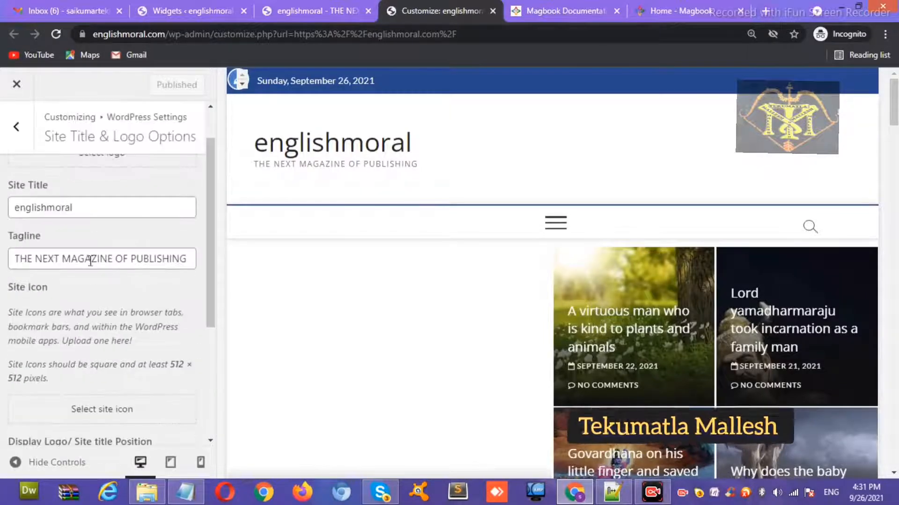
# Step: Replace the tagline with "Animal Stories, Funny Stories, Inspirational Stories, King Stories, Moral Stories, Mythology Stories" copied from sto (1).txt in Notepad++
pyautogui.click(612, 491)
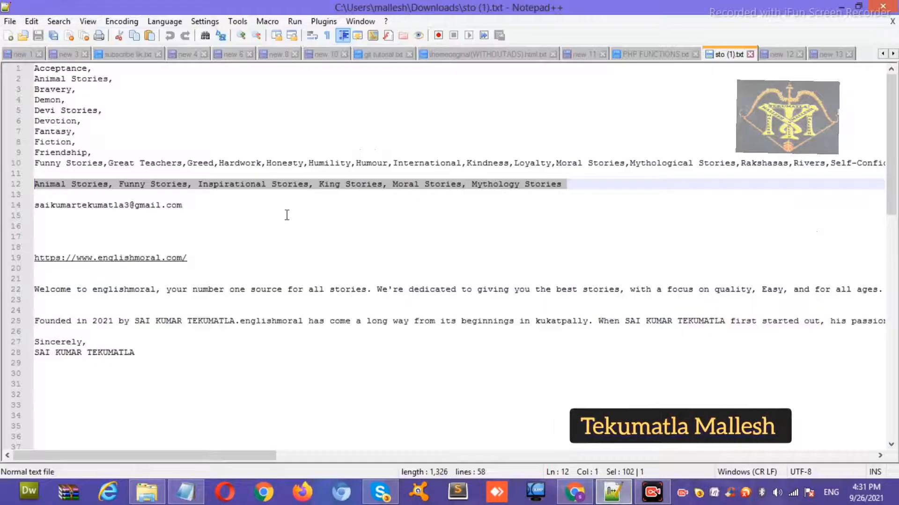
pyautogui.click(581, 495)
pyautogui.click(127, 266)
pyautogui.hotkey('ctrl', 'a')
pyautogui.hotkey('ctrl', 'v')
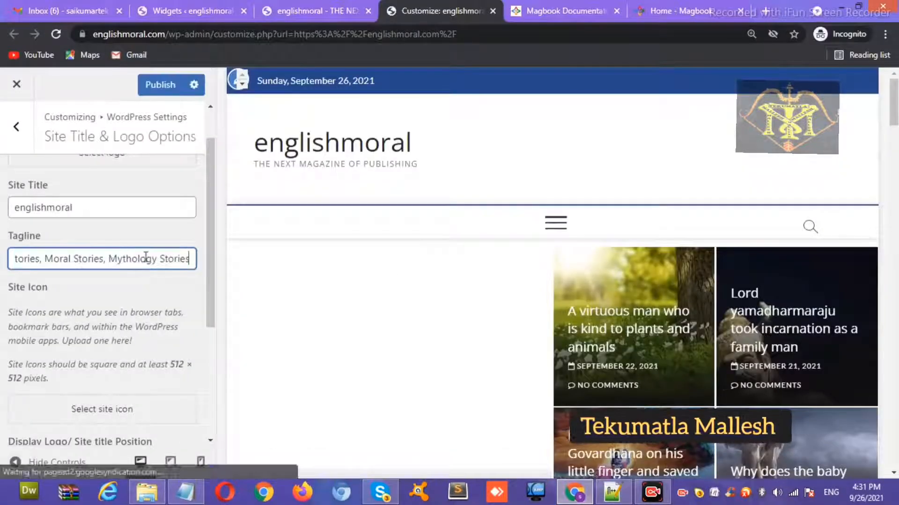
# Step: Check the Magbook documentation's header setup and the tagline's place on the live site, and return to the Customizer
pyautogui.click(543, 8)
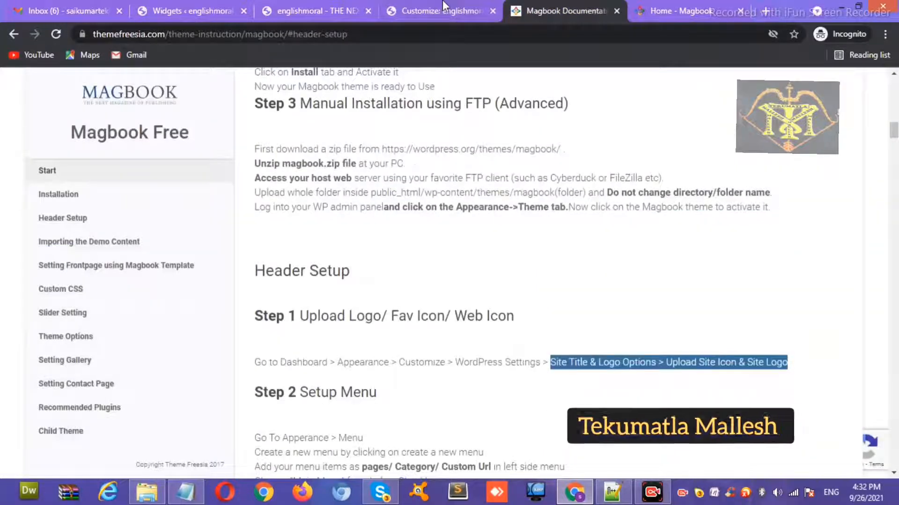
pyautogui.click(328, 11)
pyautogui.doubleClick(183, 195)
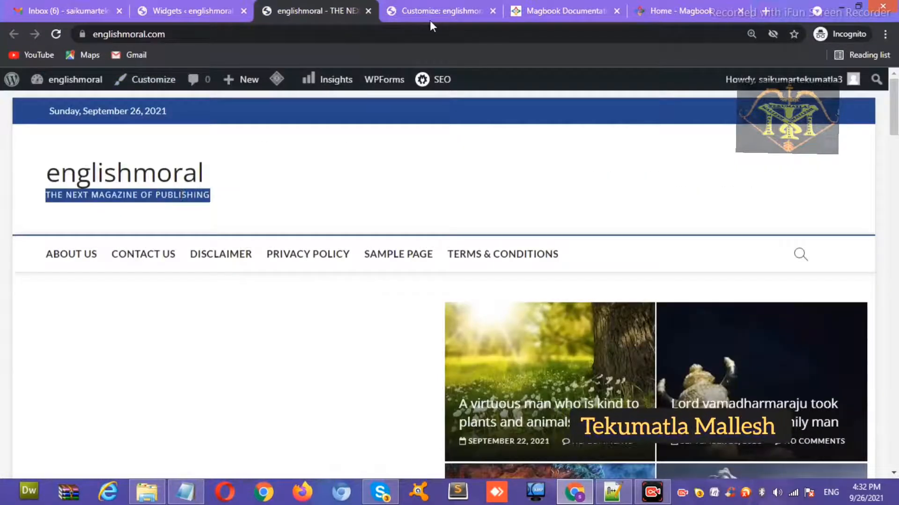
pyautogui.click(454, 6)
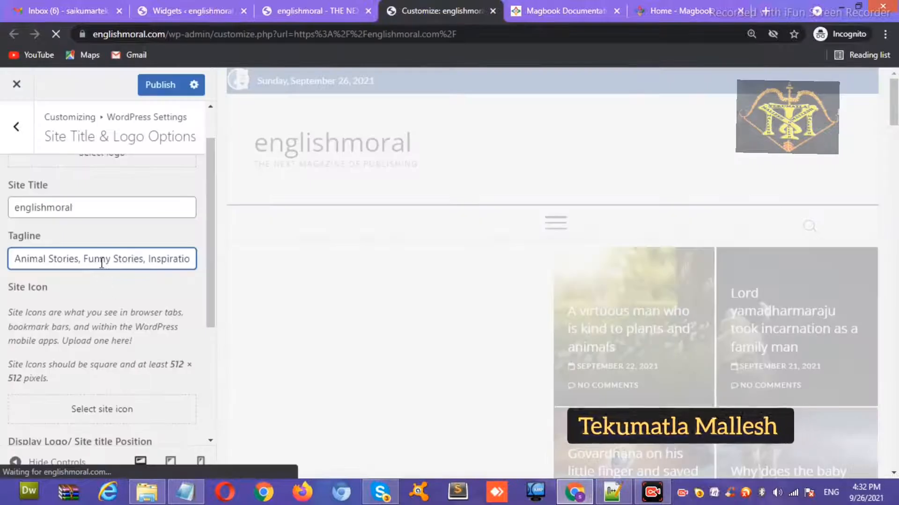
# Step: Set the site icon to the red EM image cropped-gh.png from the Media Library and show the remaining logo options
pyautogui.scroll(-2, 204, 333)
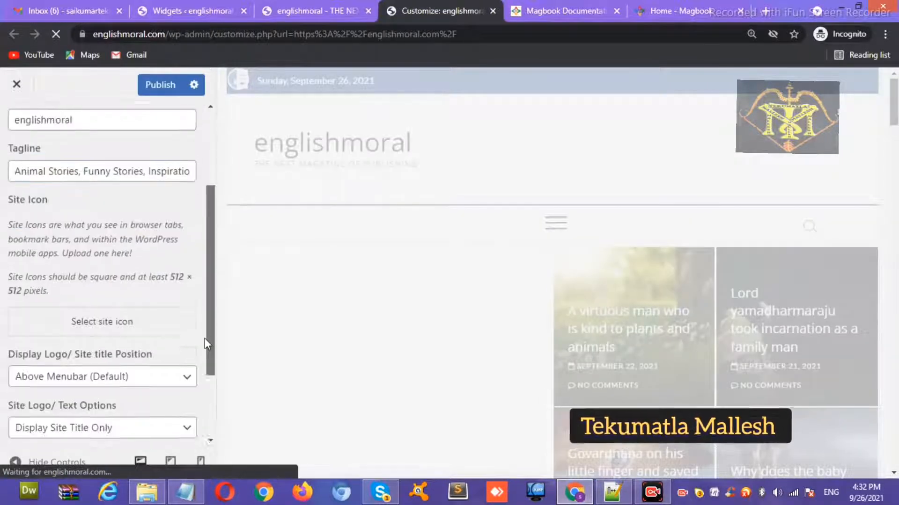
pyautogui.click(103, 319)
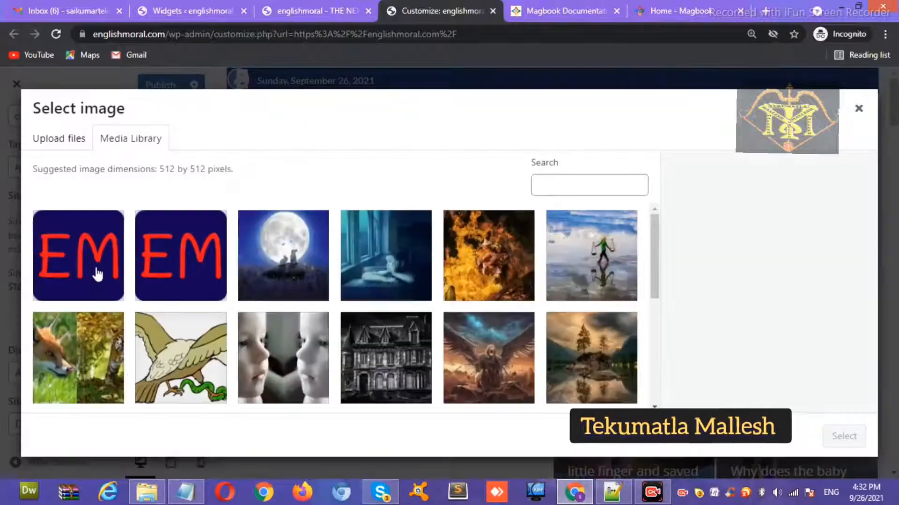
pyautogui.click(96, 271)
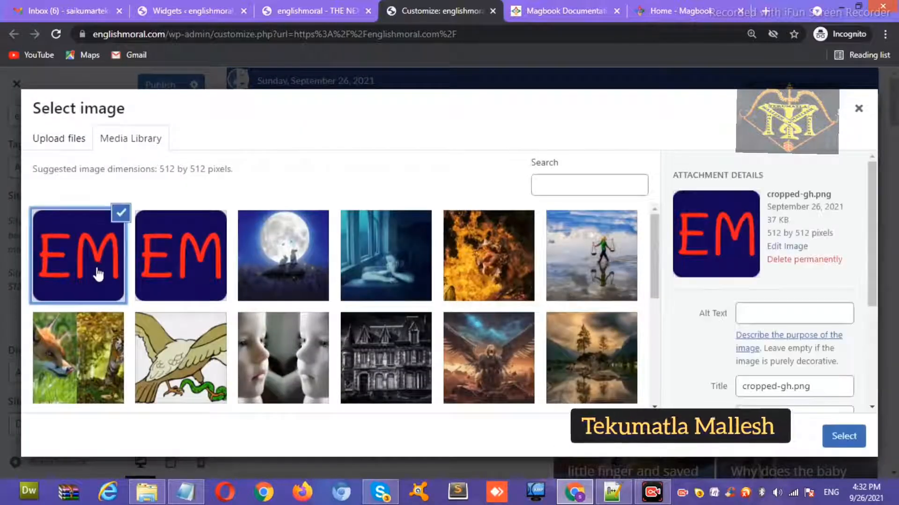
pyautogui.click(836, 436)
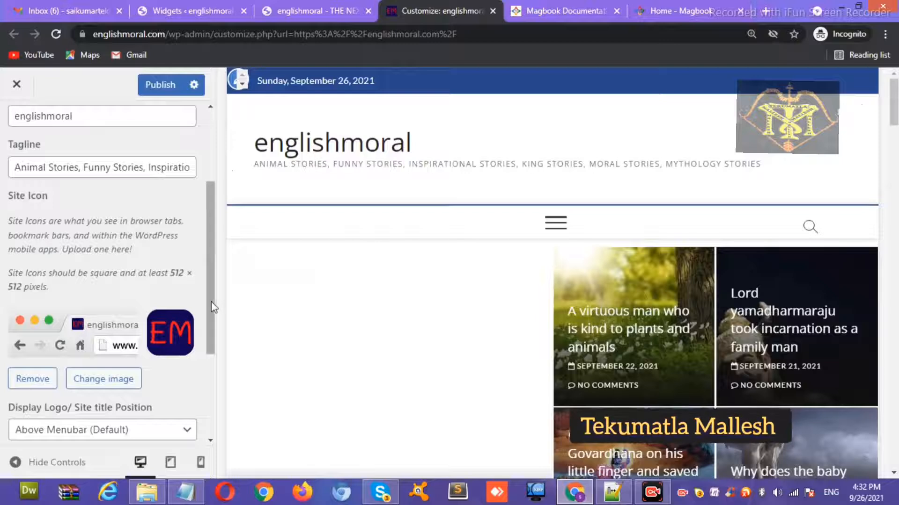
pyautogui.scroll(-3, 215, 417)
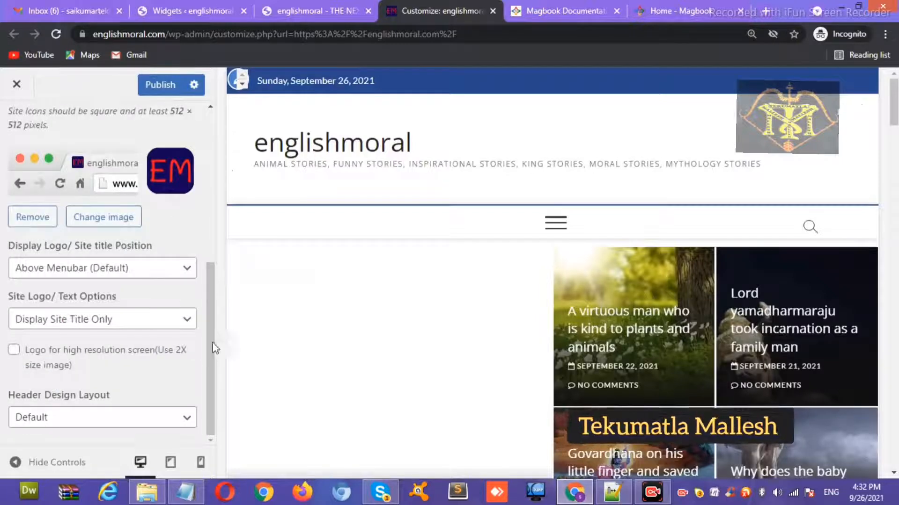
# Step: Set the site logo to the uncropped EM image cropped-gh.png from the Media Library and publish the change
pyautogui.scroll(4, 210, 262)
pyautogui.moveTo(209, 242); pyautogui.dragTo(208, 196)
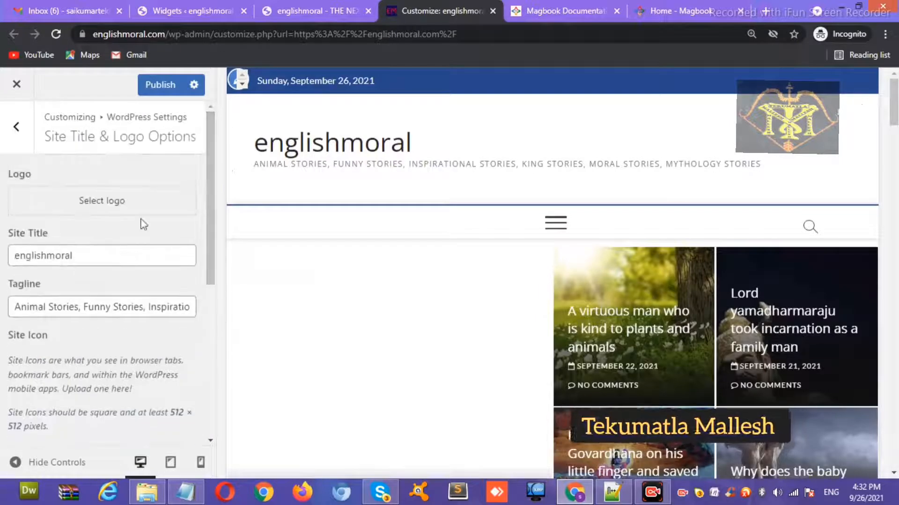
pyautogui.click(106, 212)
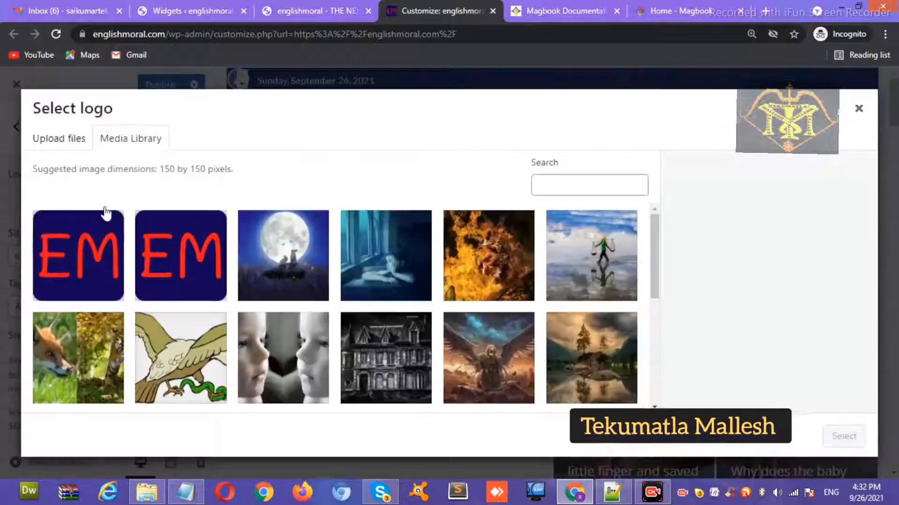
pyautogui.click(90, 260)
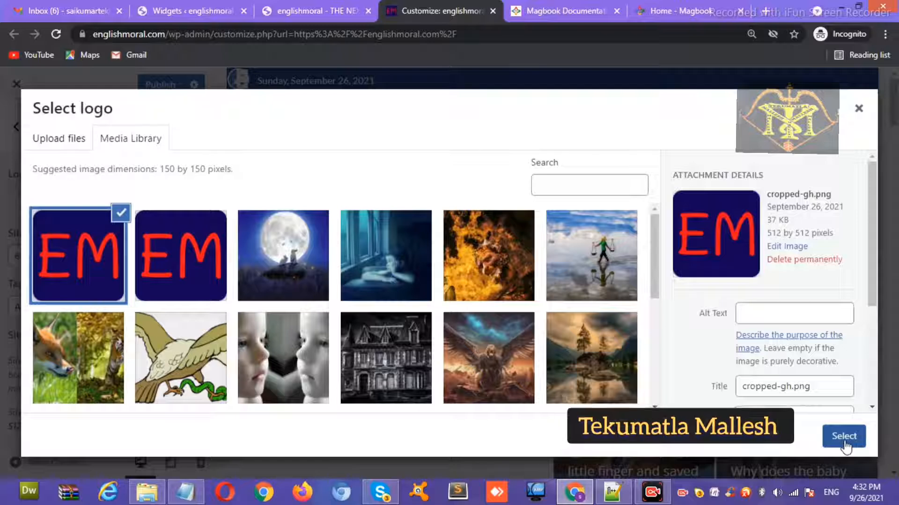
pyautogui.click(831, 437)
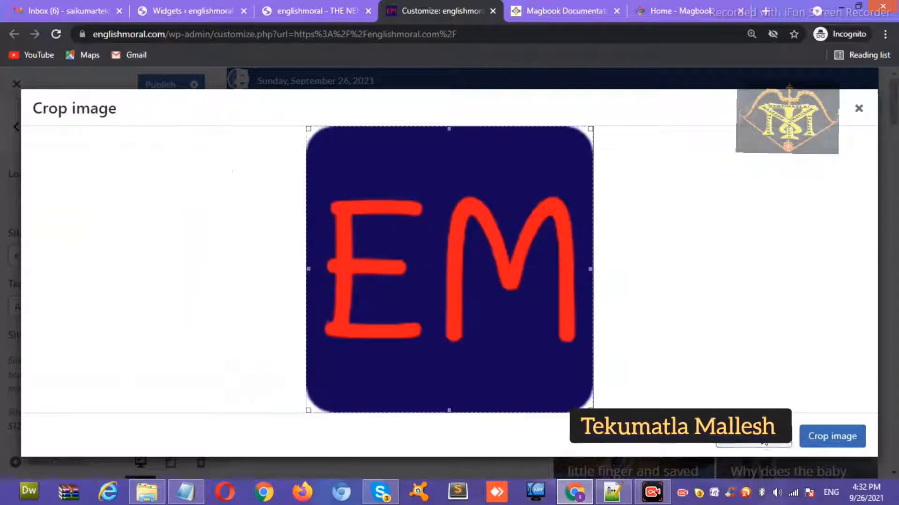
pyautogui.click(803, 439)
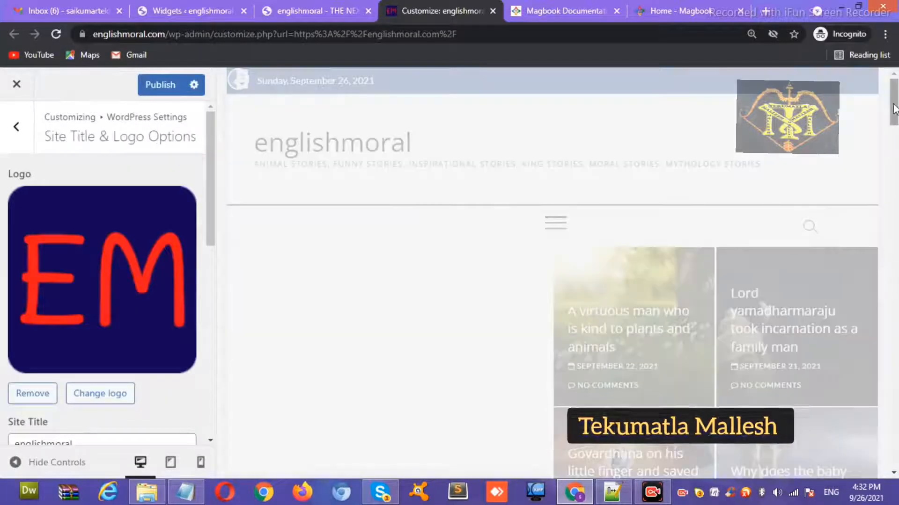
pyautogui.click(151, 83)
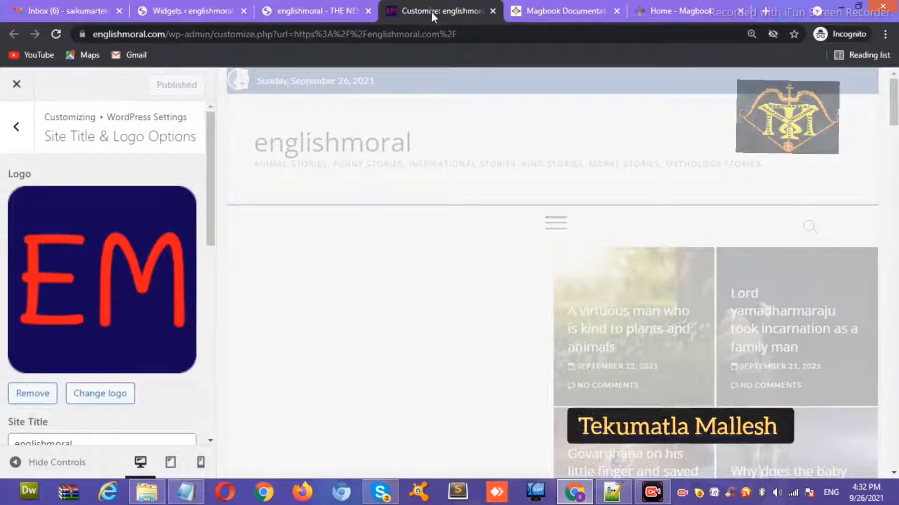
# Step: Check the tagline and header on the live englishmoral.com page and reload it
pyautogui.click(299, 11)
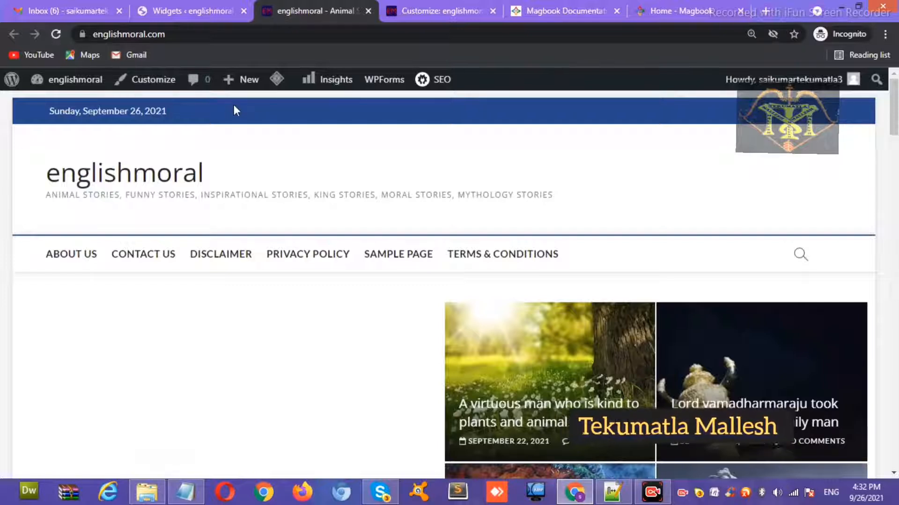
pyautogui.click(162, 192)
pyautogui.tripleClick(162, 192)
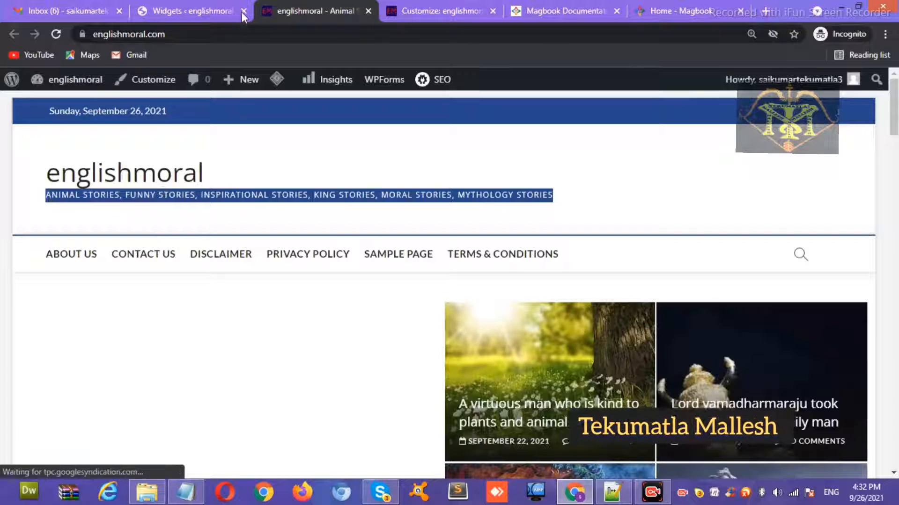
pyautogui.click(56, 34)
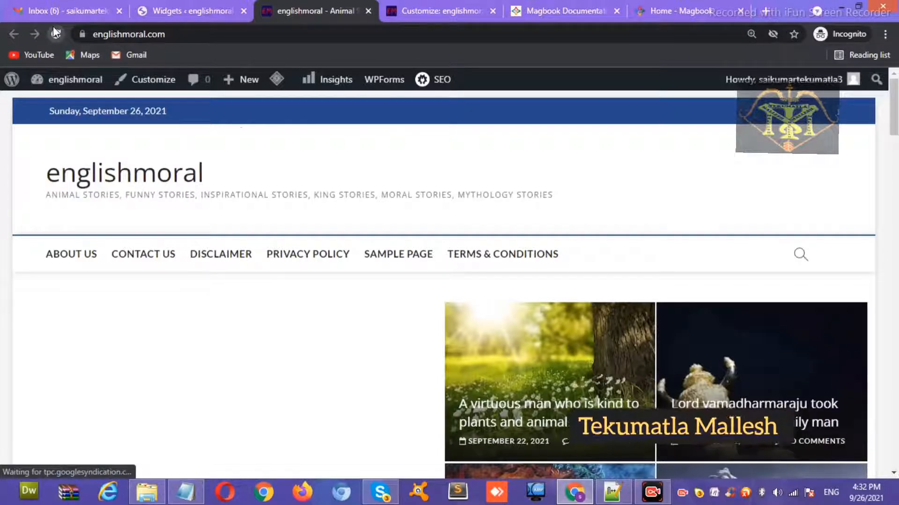
# Step: Return to the Customizer, set Site Logo/Text Options to Show Both and publish the change
pyautogui.click(438, 7)
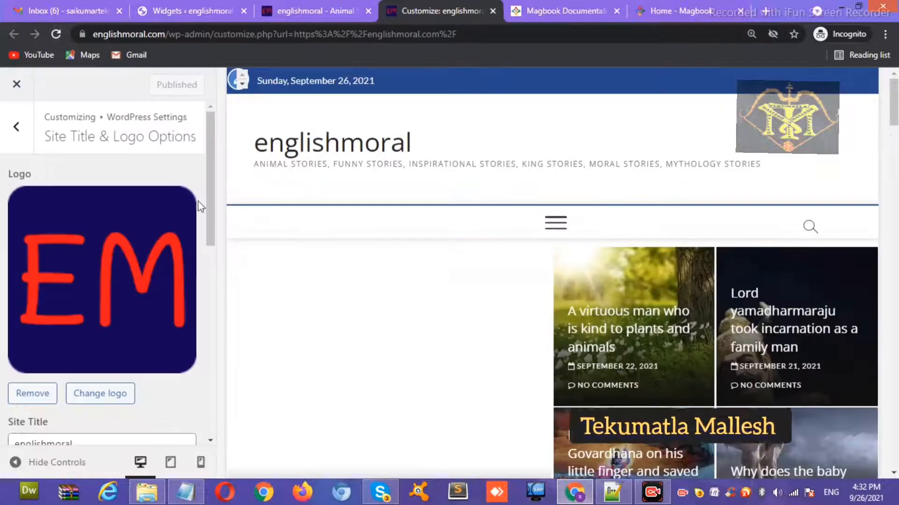
pyautogui.moveTo(211, 220); pyautogui.dragTo(194, 404)
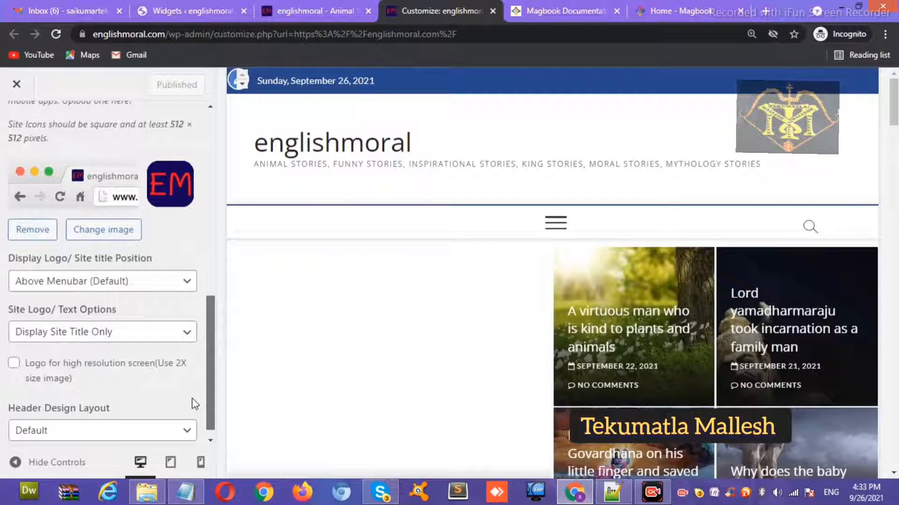
pyautogui.click(103, 332)
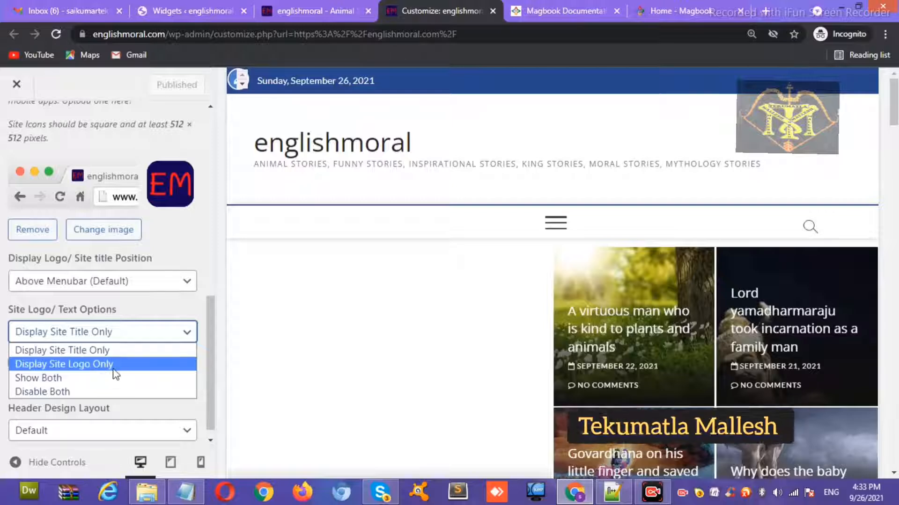
pyautogui.click(103, 378)
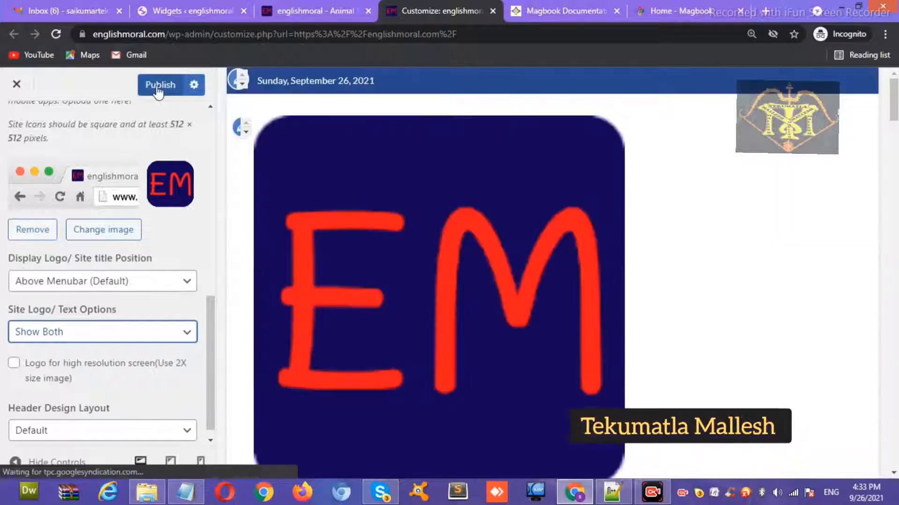
pyautogui.click(158, 89)
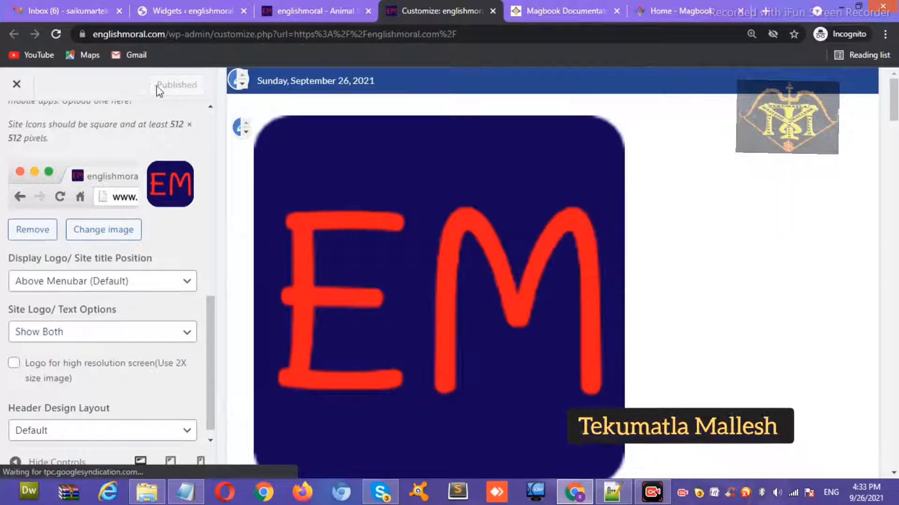
# Step: Reload the live site and inspect the header logo in the mobile and responsive views of the developer tools
pyautogui.click(311, 10)
pyautogui.click(56, 34)
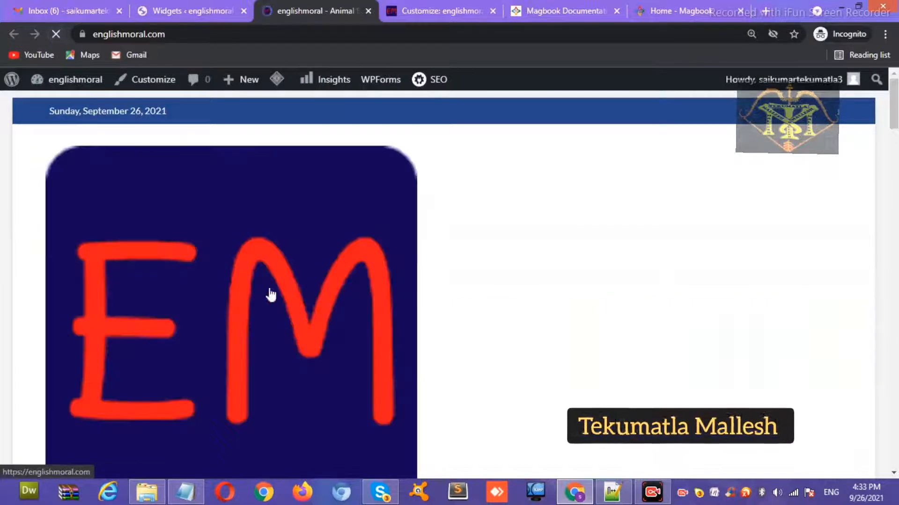
pyautogui.moveTo(885, 145); pyautogui.dragTo(892, 89)
pyautogui.rightClick(309, 263)
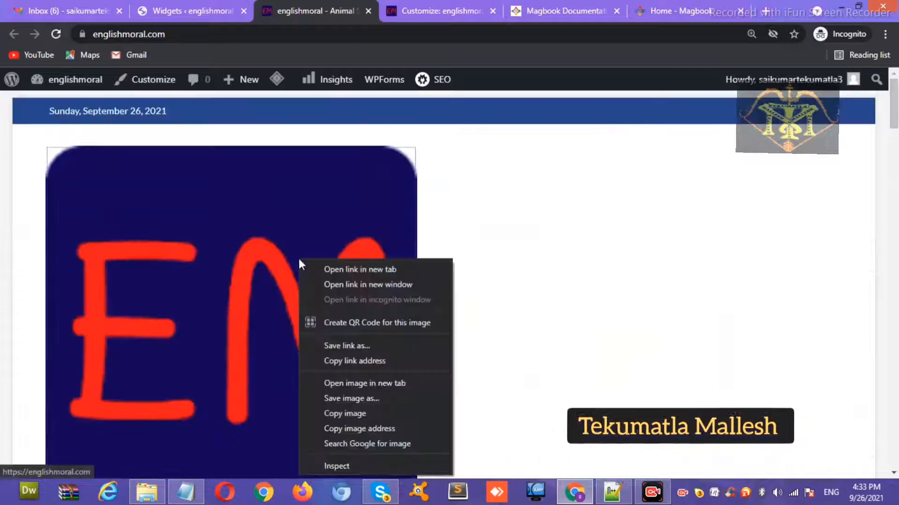
pyautogui.click(338, 464)
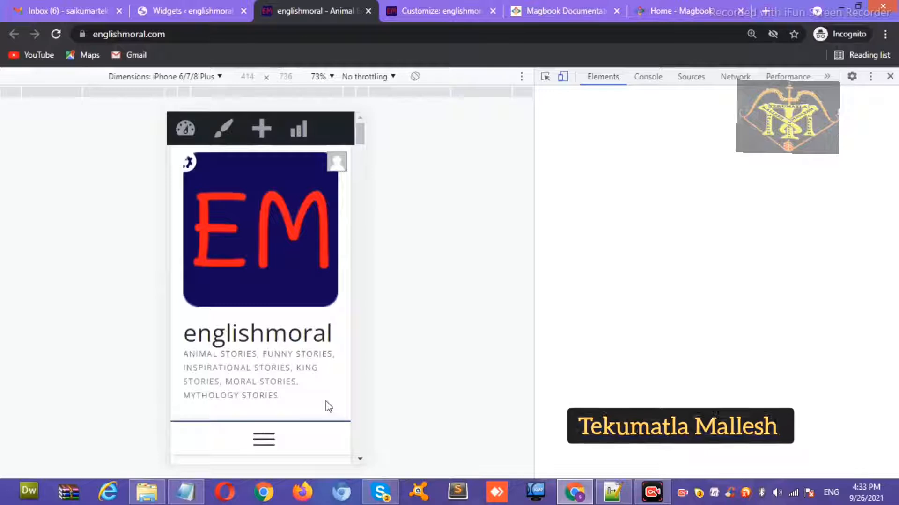
pyautogui.click(564, 78)
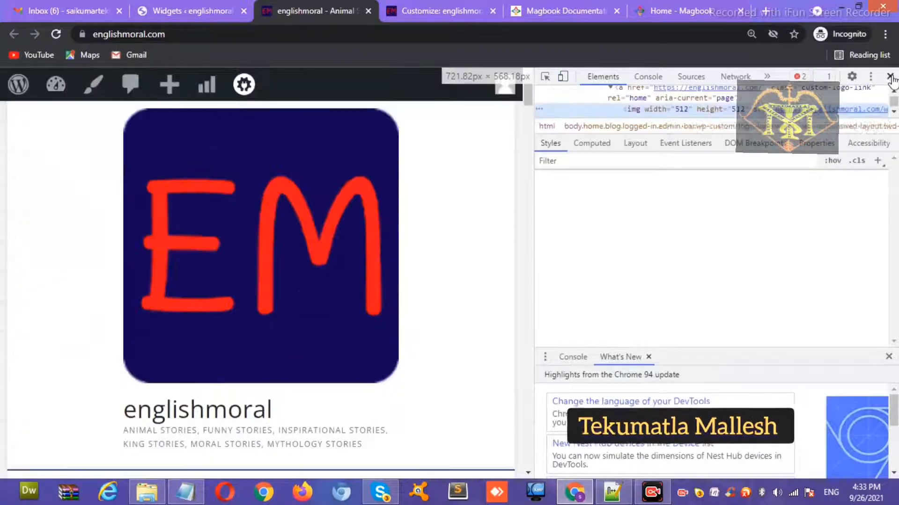
pyautogui.click(890, 76)
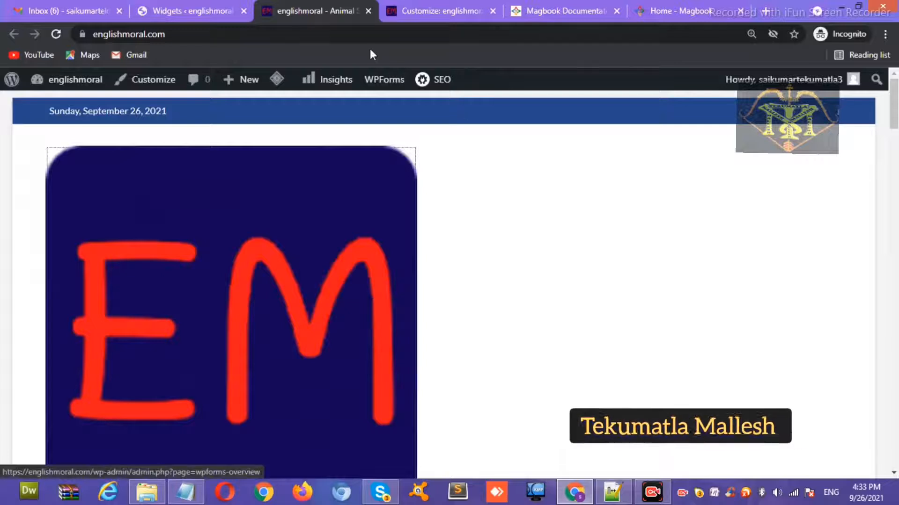
# Step: Return to the Customizer, set Site Logo/Text Options to Display Site Title Only and publish the change
pyautogui.click(391, 10)
pyautogui.scroll(-1, 210, 355)
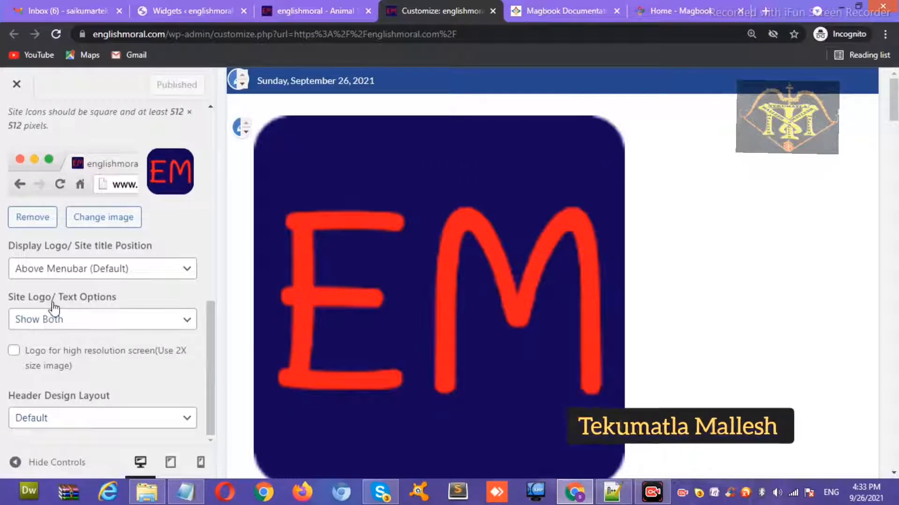
pyautogui.click(70, 323)
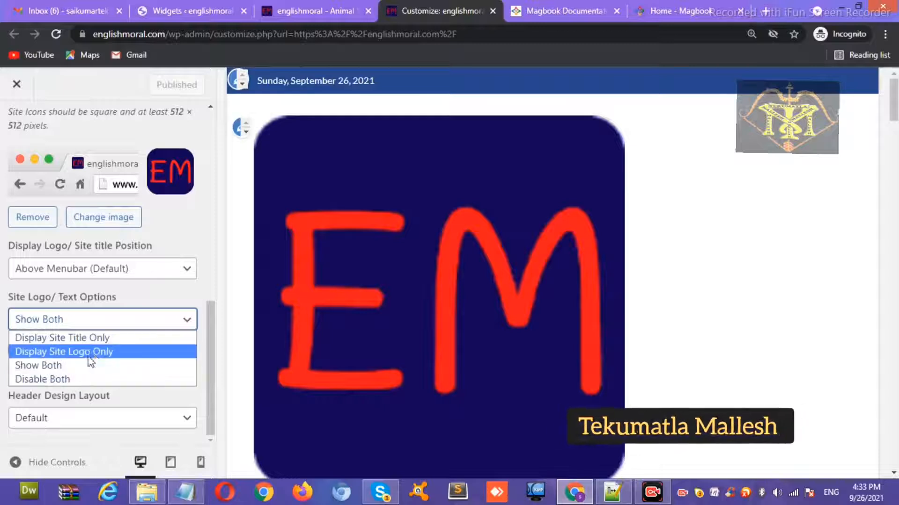
pyautogui.click(117, 341)
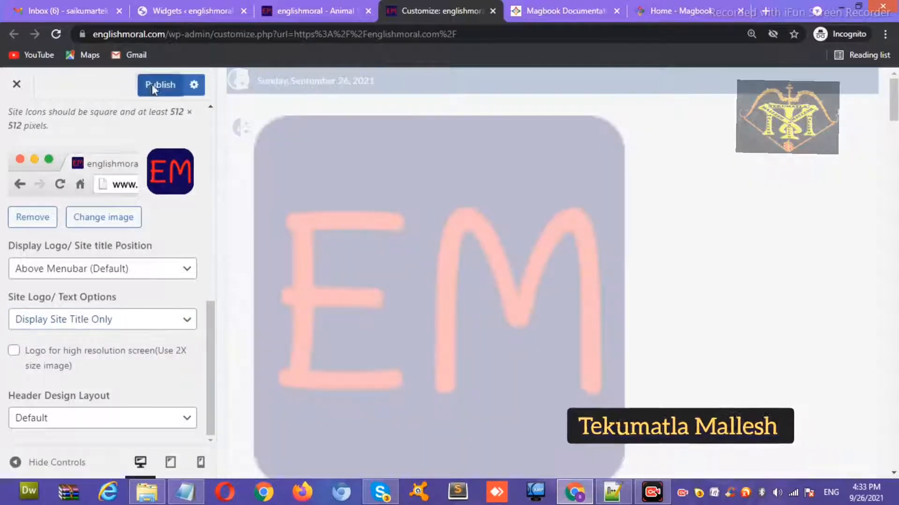
pyautogui.click(152, 87)
# Step: Reload the live englishmoral.com page and check its header
pyautogui.click(327, 11)
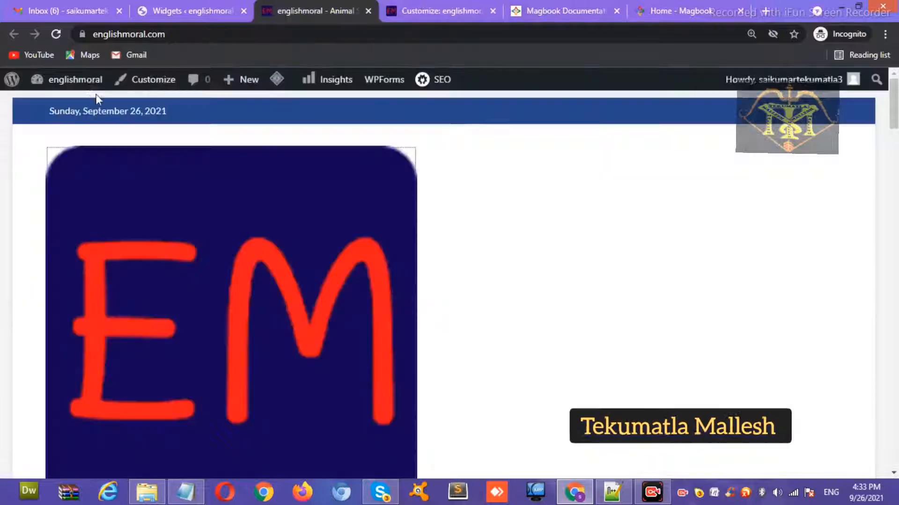
pyautogui.click(57, 31)
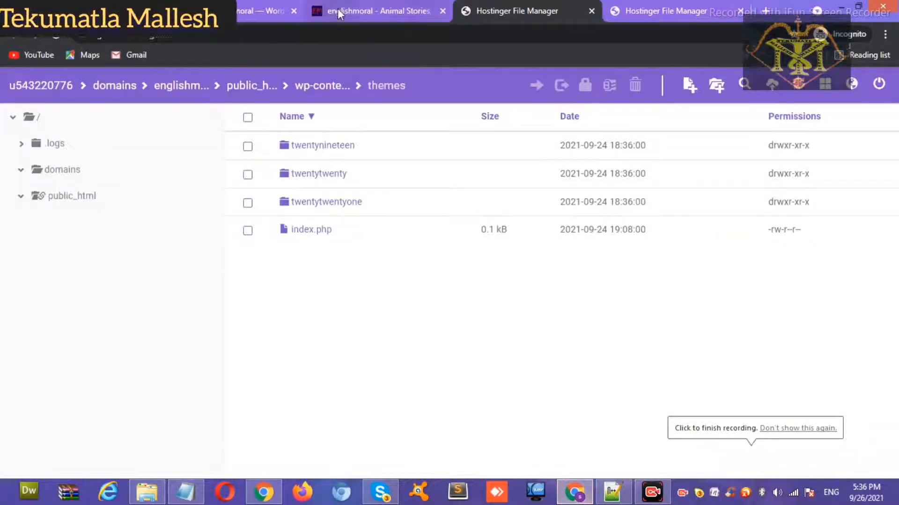
pyautogui.click(338, 9)
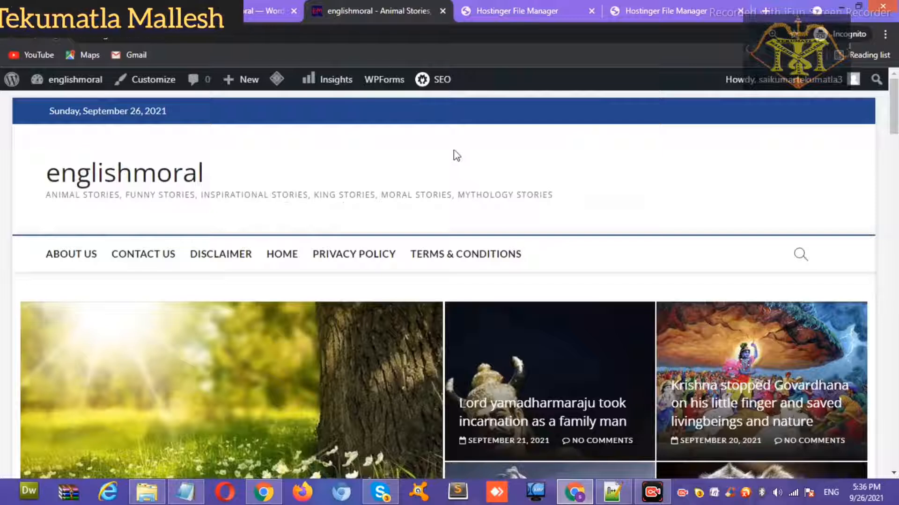
# Step: Create a menu named Social Icons with the display location Add Social Icons Only in the WordPress menu editor
pyautogui.click(265, 12)
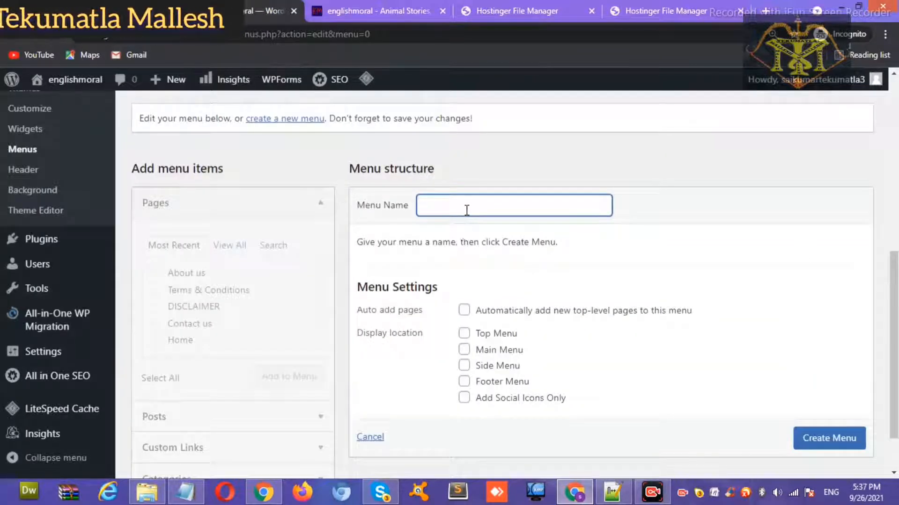
pyautogui.write('Soci')
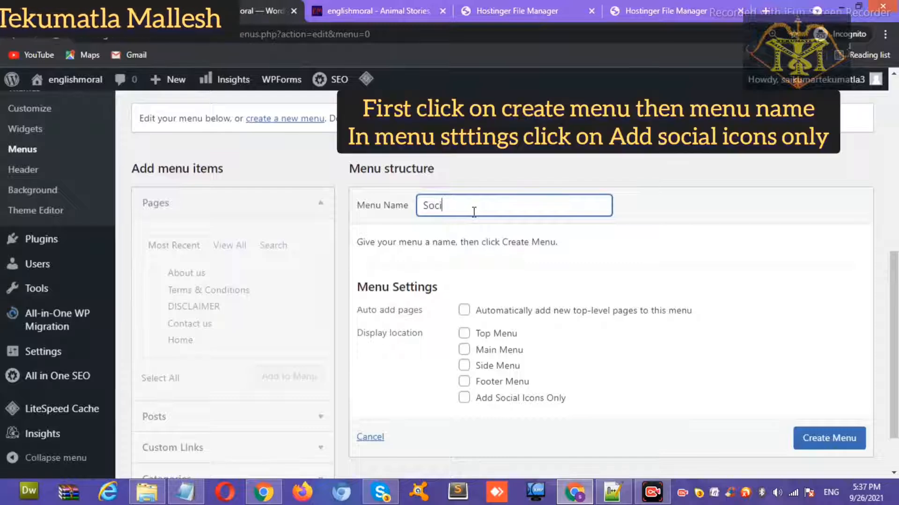
pyautogui.write('al Icons')
pyautogui.click(463, 397)
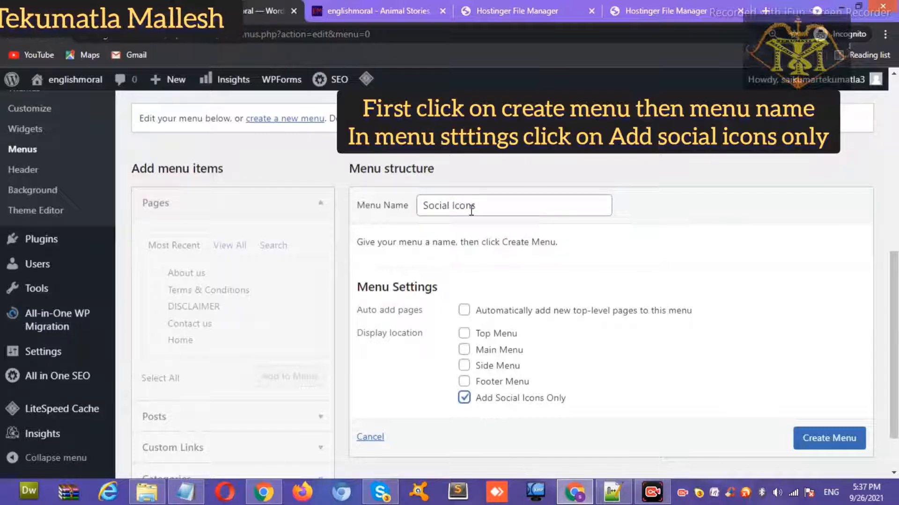
pyautogui.scroll(-1, 838, 422)
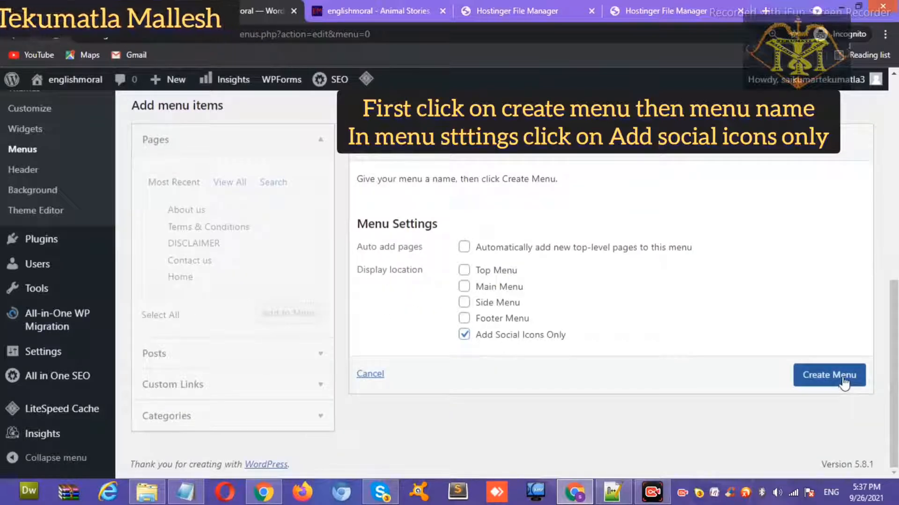
pyautogui.click(844, 383)
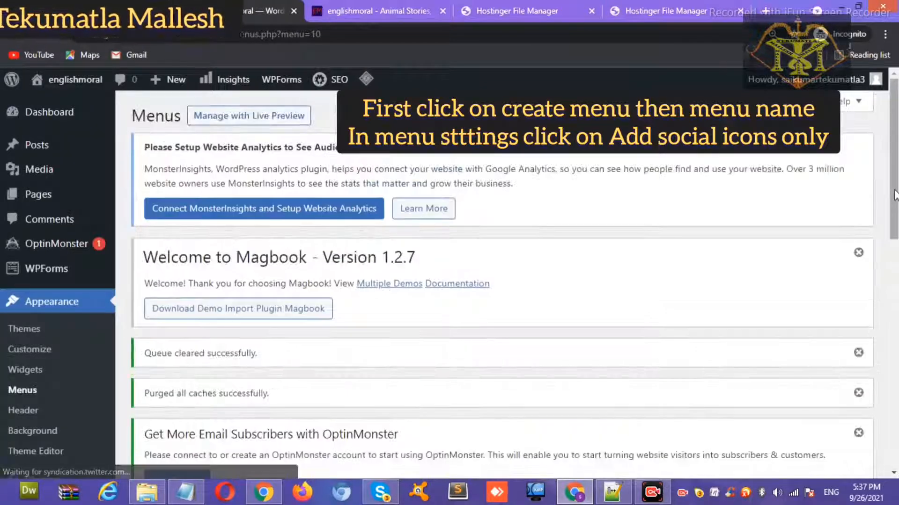
# Step: Start a custom link for the Social Icons menu with the link text Facebook
pyautogui.scroll(-9, 500, 281)
pyautogui.scroll(-2, 501, 281)
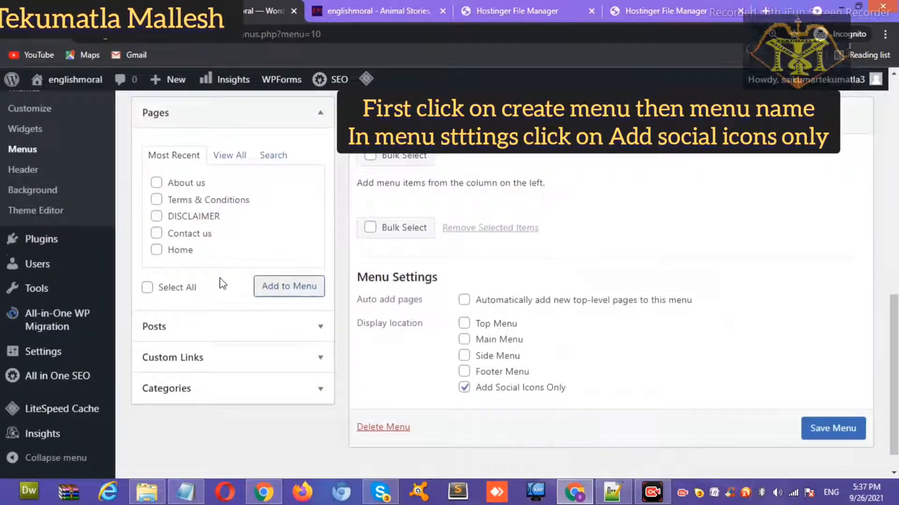
pyautogui.click(200, 359)
pyautogui.click(279, 230)
pyautogui.click(261, 252)
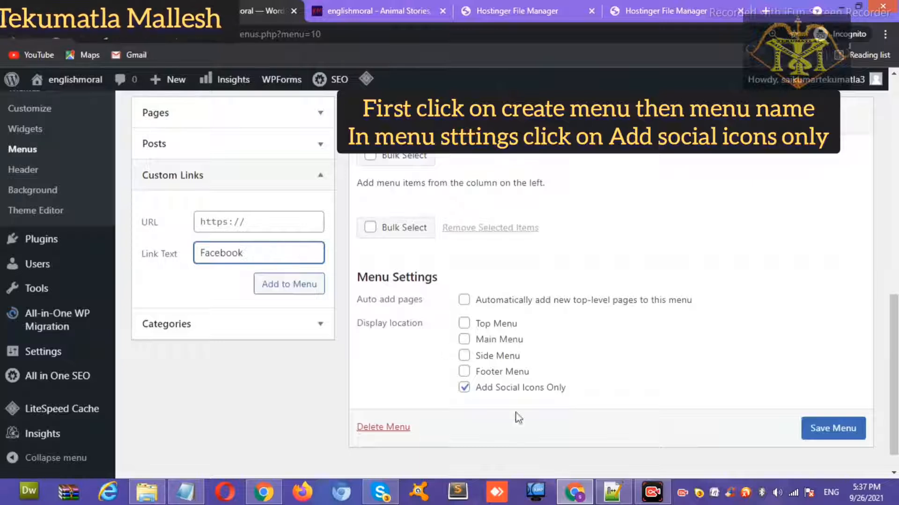
# Step: Copy the Facebook profile URL from the Notepad++ notes into the custom link's URL and add the Facebook link to the Social Icons menu
pyautogui.click(610, 492)
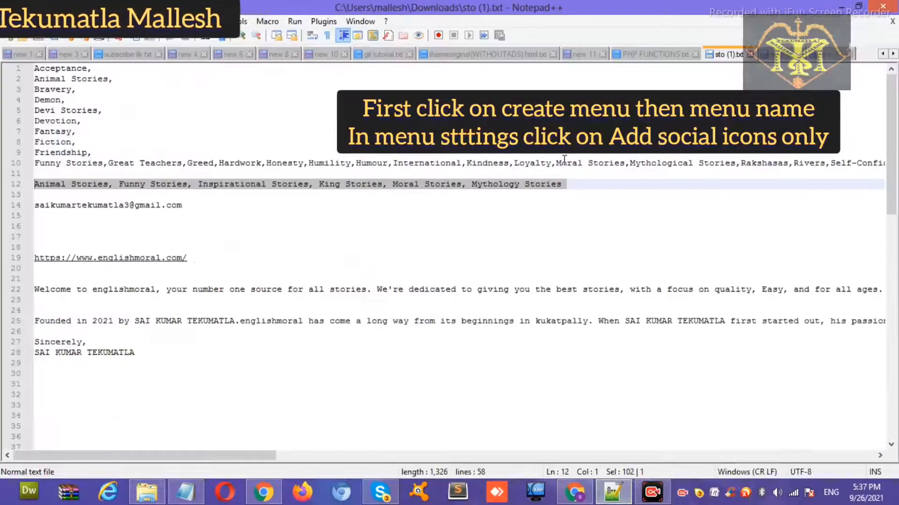
pyautogui.click(781, 56)
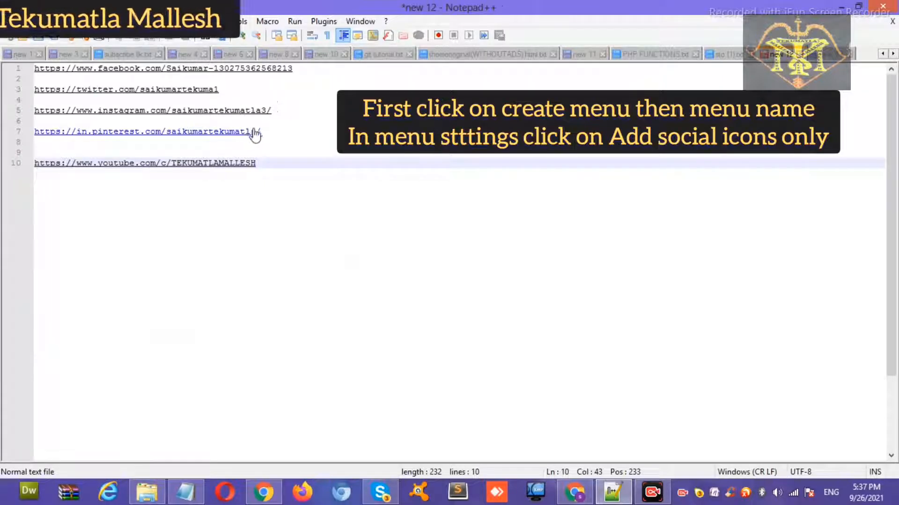
pyautogui.click(317, 68)
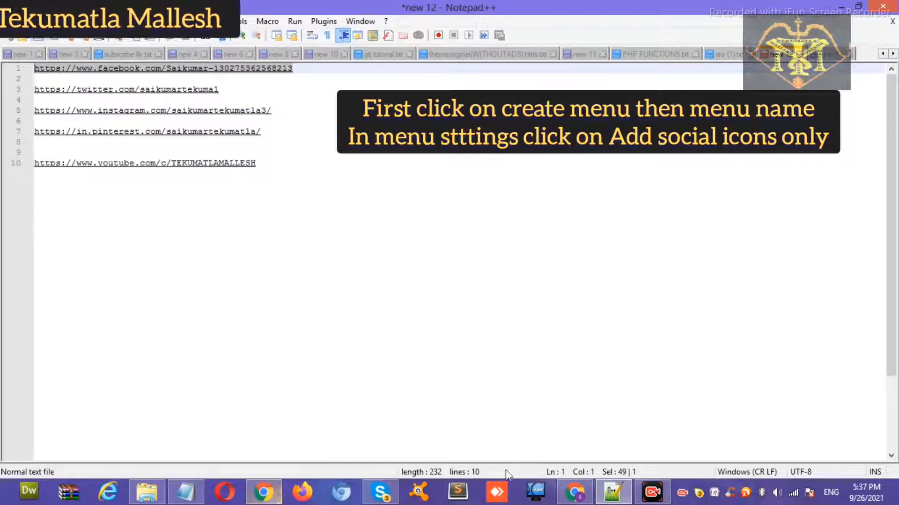
pyautogui.click(561, 499)
pyautogui.click(271, 225)
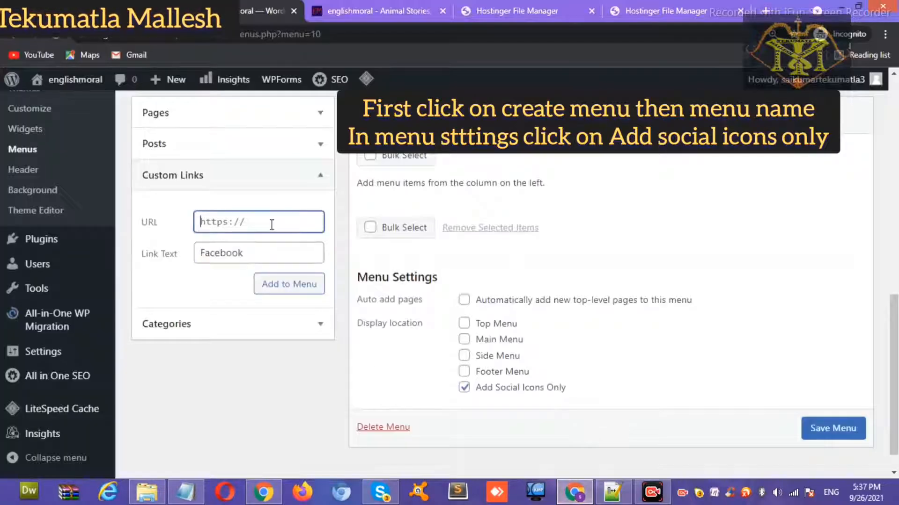
pyautogui.click(285, 284)
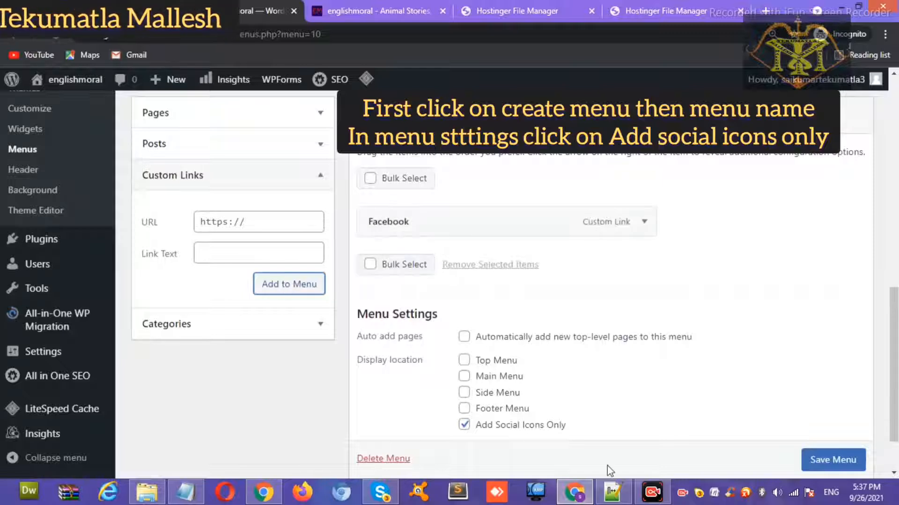
# Step: Copy the Twitter profile URL from the Notepad++ notes and add it to the menu as a custom link with the text Twitter
pyautogui.click(611, 492)
pyautogui.moveTo(269, 89); pyautogui.dragTo(17, 88)
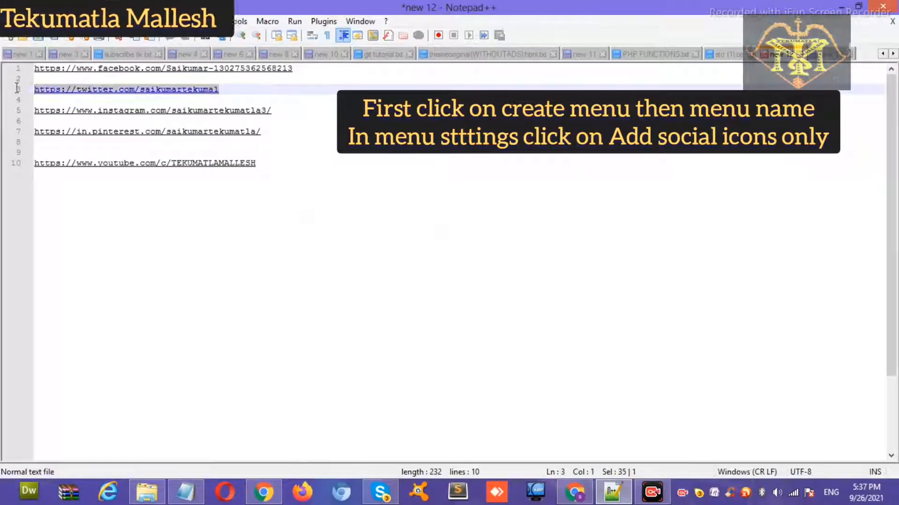
pyautogui.click(575, 492)
pyautogui.click(243, 222)
pyautogui.click(239, 251)
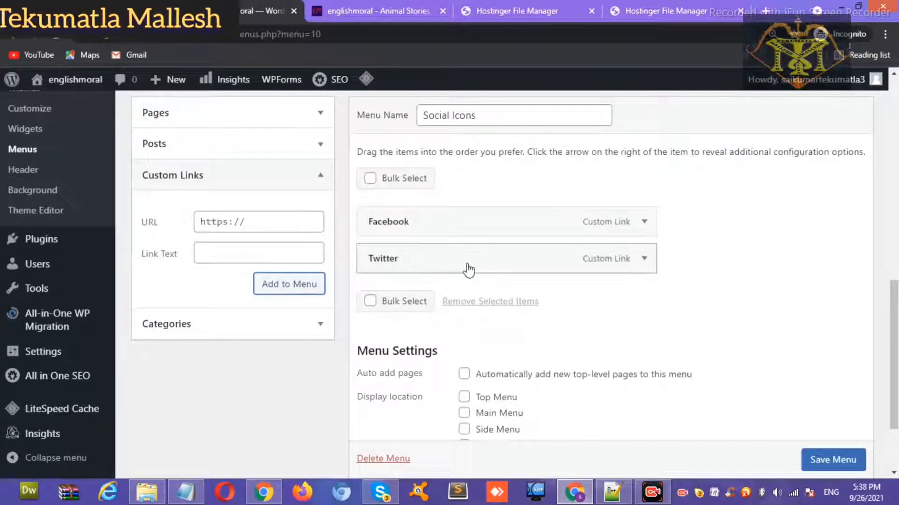
# Step: Copy the Instagram profile URL from the Notepad++ notes into the URL of a new custom link
pyautogui.scroll(-2, 609, 280)
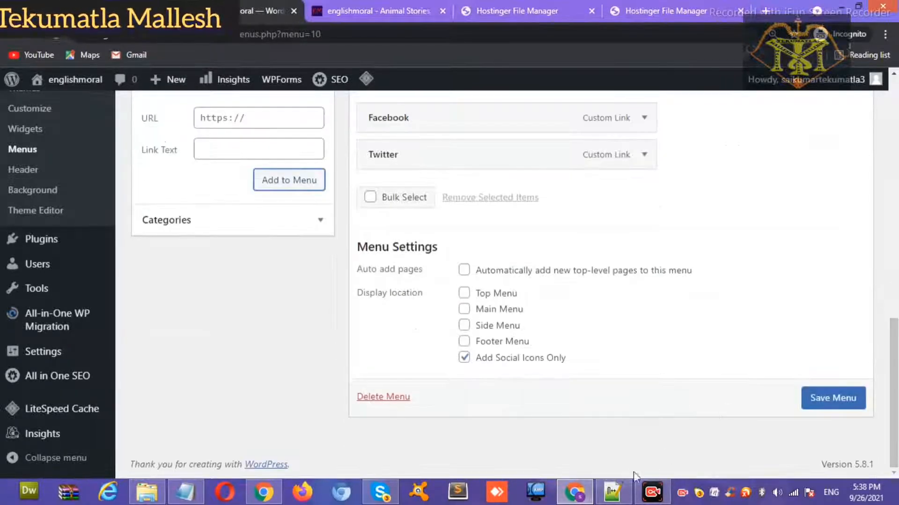
pyautogui.click(613, 493)
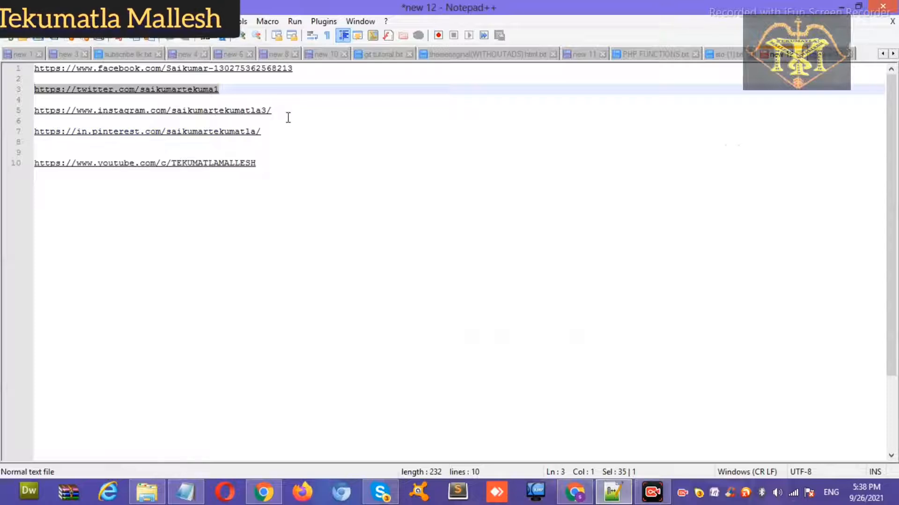
pyautogui.moveTo(273, 110); pyautogui.dragTo(56, 98)
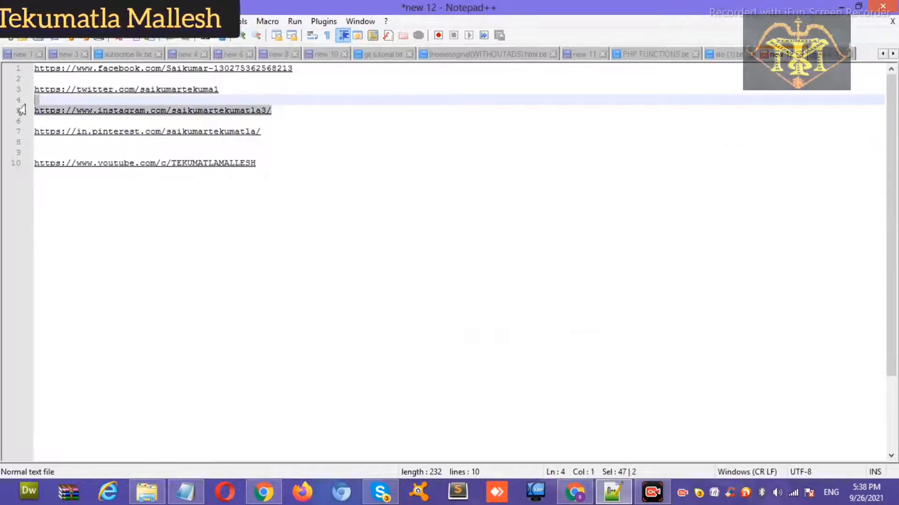
pyautogui.click(564, 496)
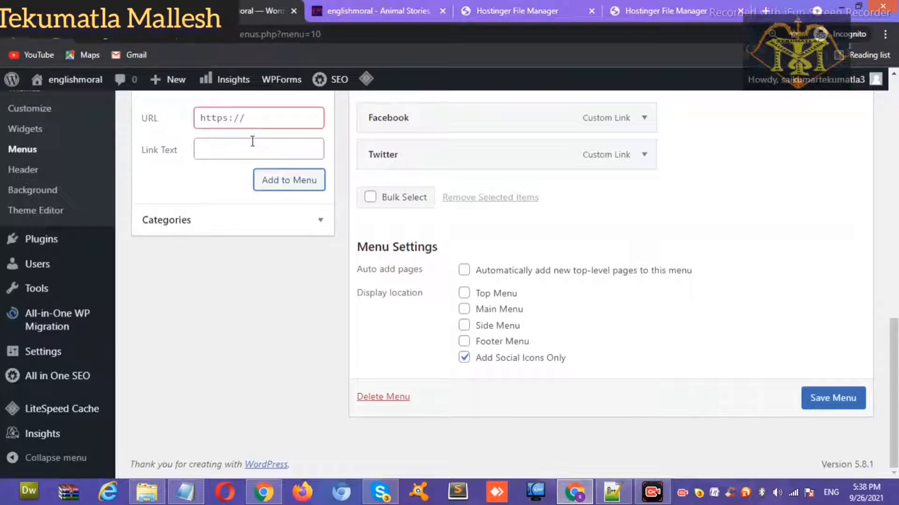
pyautogui.click(244, 121)
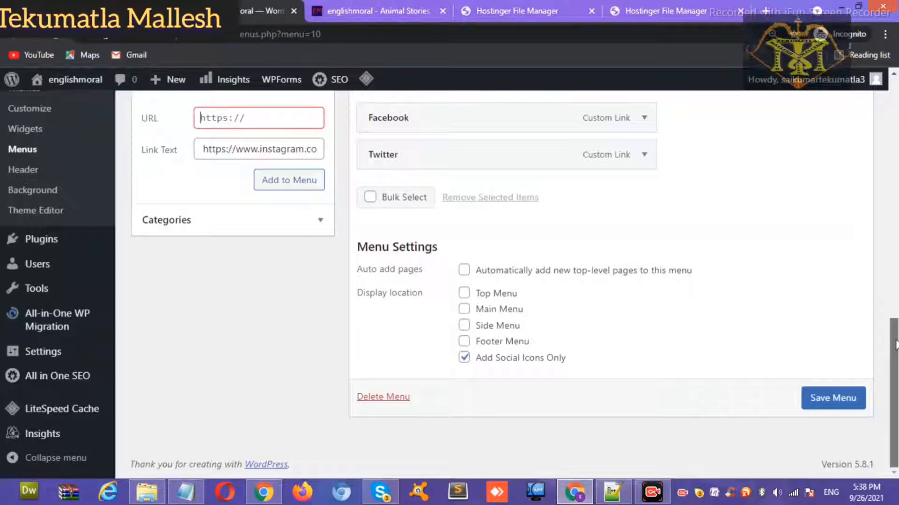
pyautogui.scroll(2, 266, 218)
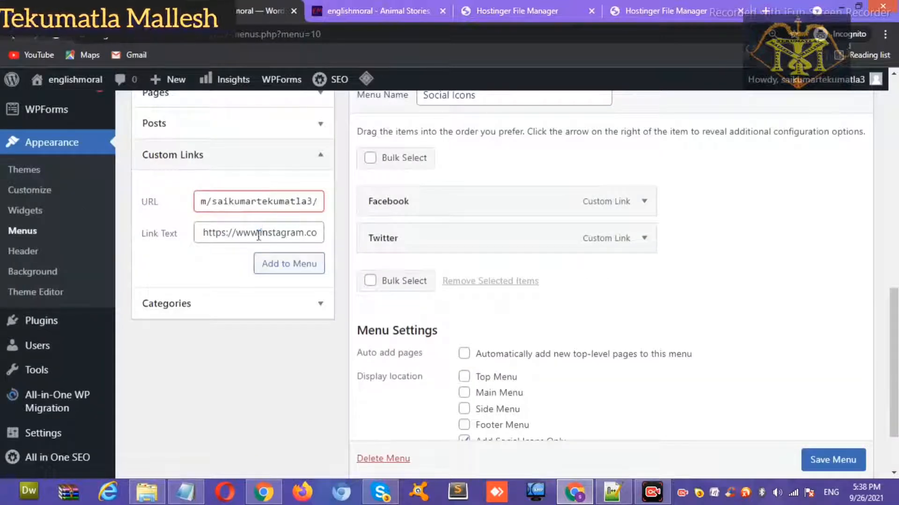
# Step: Reduce the pasted link text to instagram and add the custom link to the Social Icons menu
pyautogui.tripleClick(258, 233)
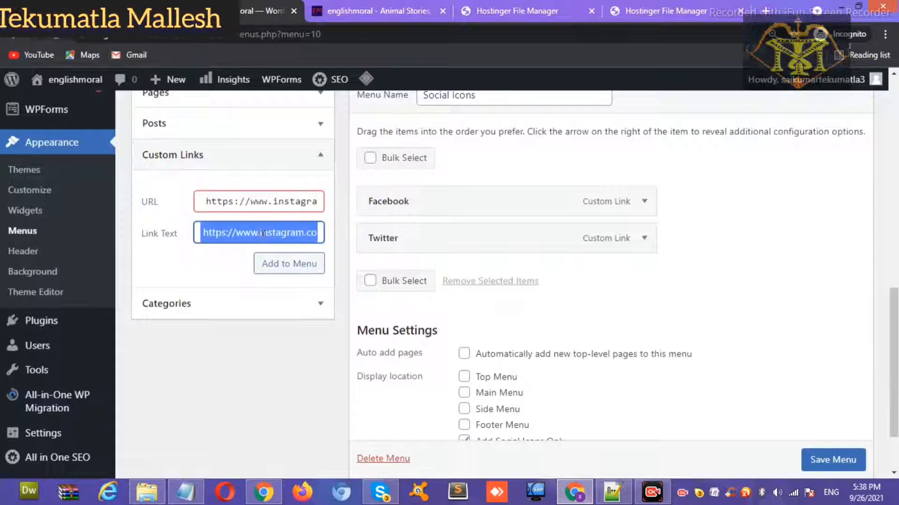
pyautogui.click(262, 233)
pyautogui.press('BackSpace')
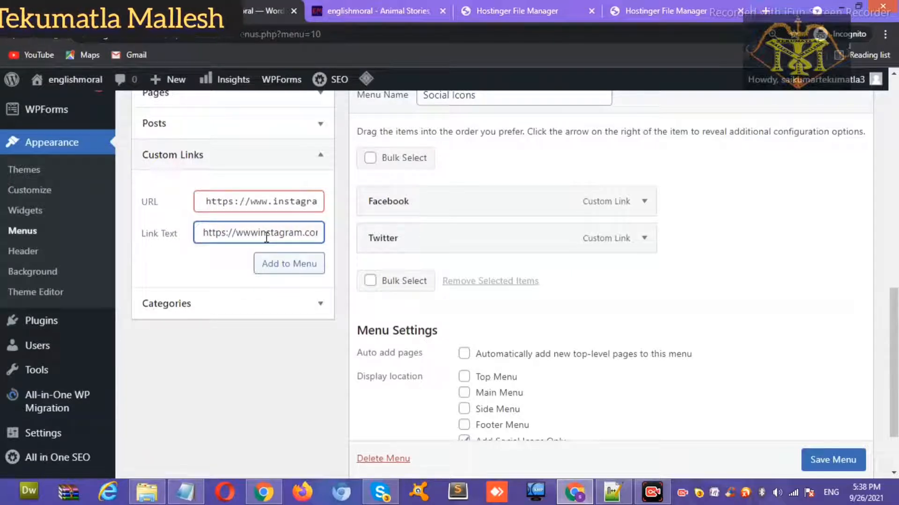
pyautogui.press('BackSpace')
pyautogui.press('BackSpace')
pyautogui.press('BackSpace')
pyautogui.press('BackSpace')
pyautogui.press('BackSpace')
pyautogui.press('BackSpace')
pyautogui.press('BackSpace')
pyautogui.press('BackSpace')
pyautogui.press('BackSpace')
pyautogui.press('BackSpace')
pyautogui.press('BackSpace')
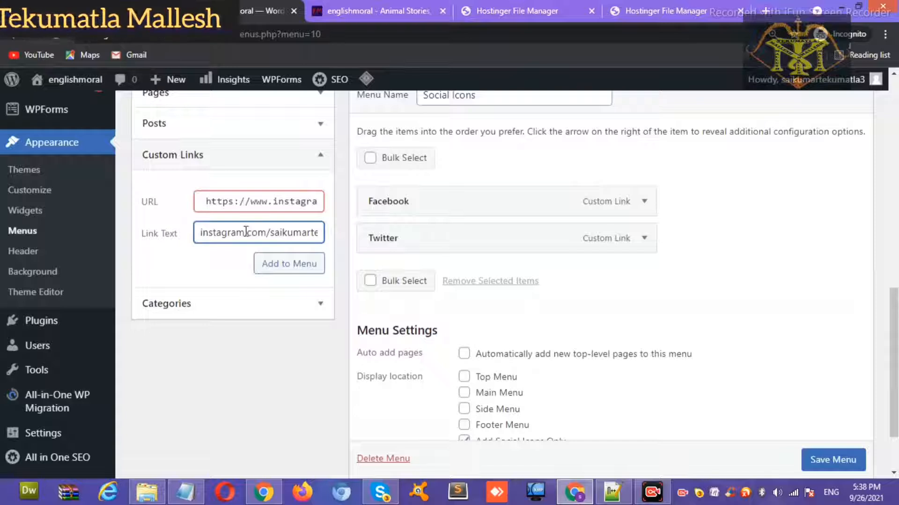
pyautogui.moveTo(245, 233); pyautogui.dragTo(323, 232)
pyautogui.press('BackSpace')
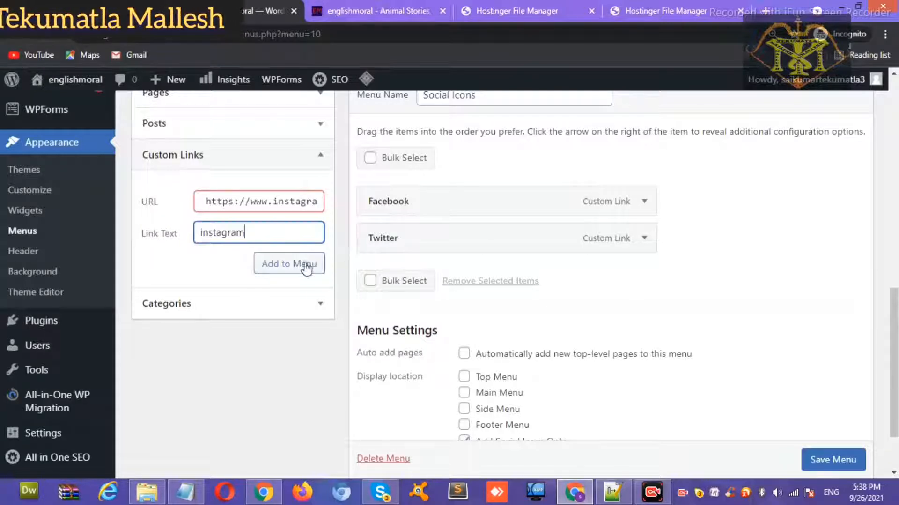
pyautogui.click(296, 263)
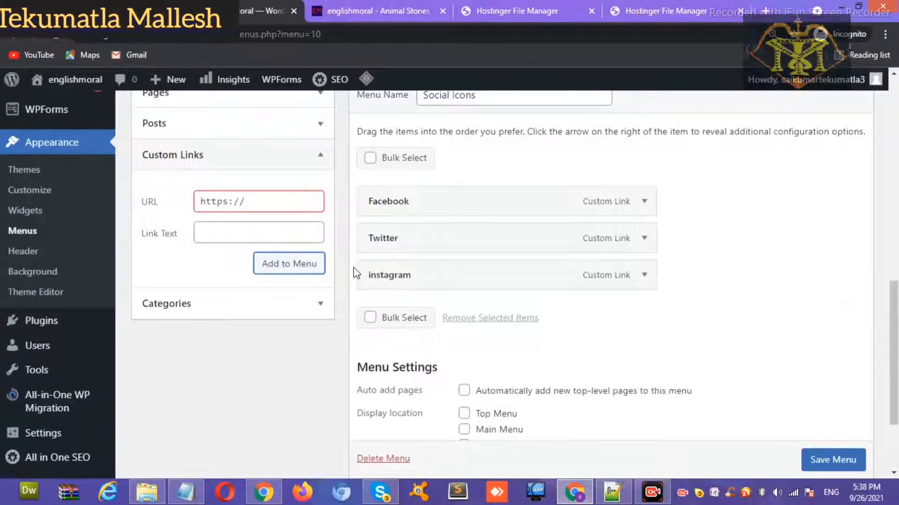
# Step: Save the Social Icons menu and reload the live englishmoral.com page to check its header icons
pyautogui.moveTo(897, 324); pyautogui.dragTo(891, 377)
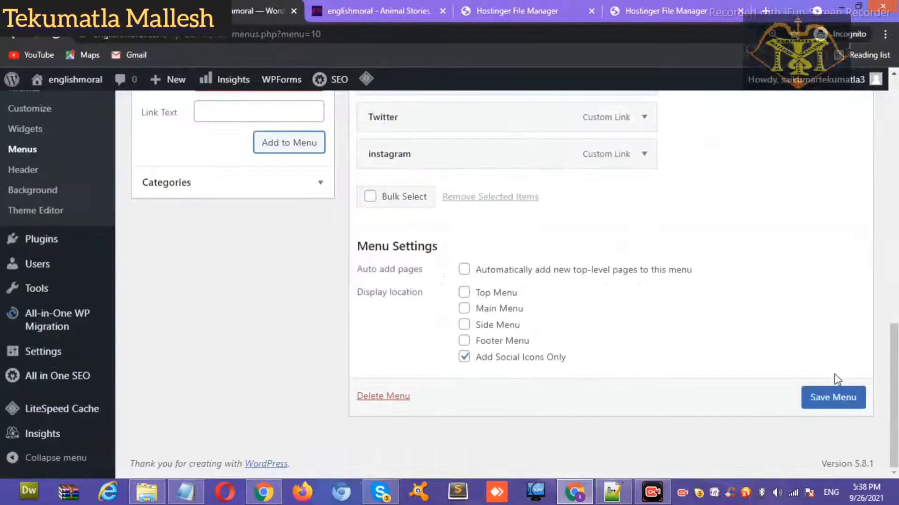
pyautogui.click(817, 401)
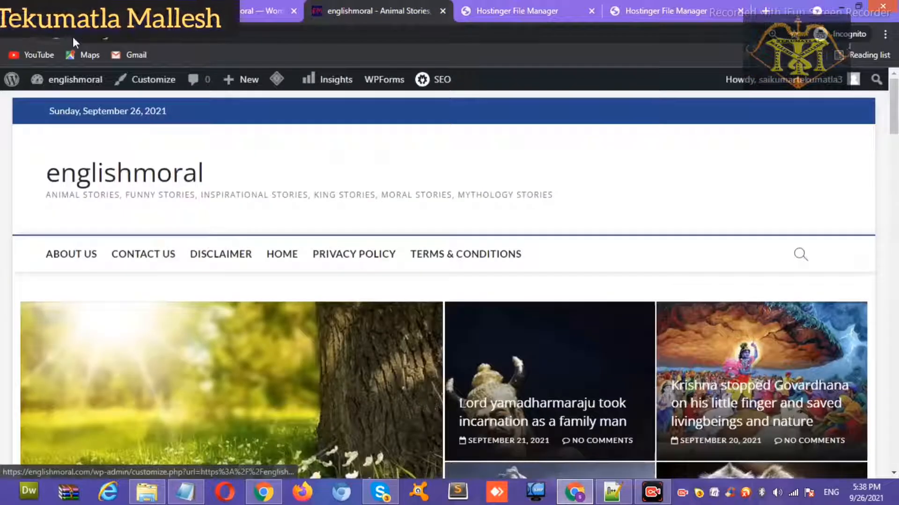
pyautogui.click(56, 36)
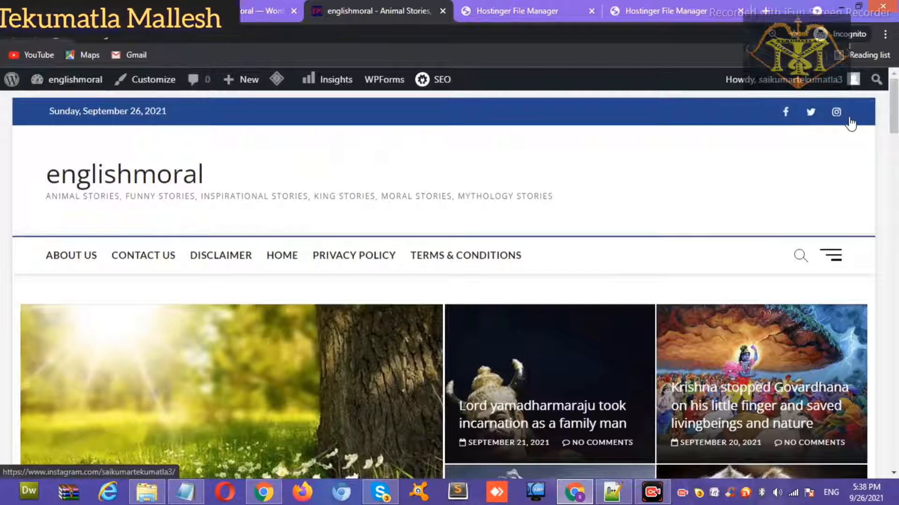
# Step: Copy the Pinterest profile URL from the Notepad++ notes into the URL of a new custom link in the menu editor
pyautogui.click(623, 497)
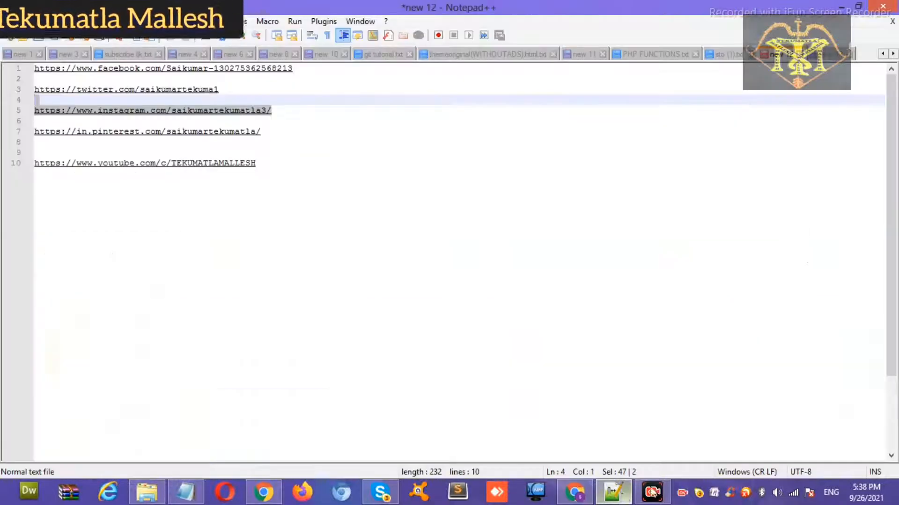
pyautogui.moveTo(270, 131); pyautogui.dragTo(35, 138)
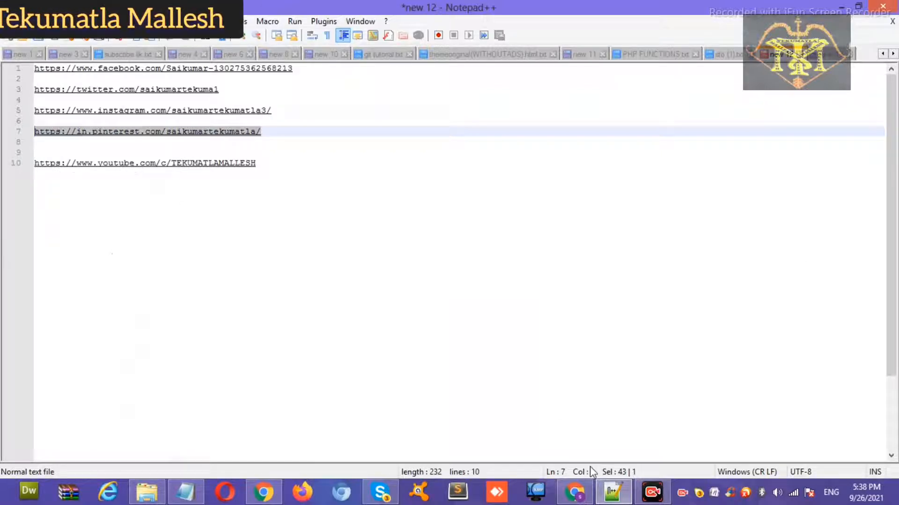
pyautogui.click(575, 494)
pyautogui.click(220, 12)
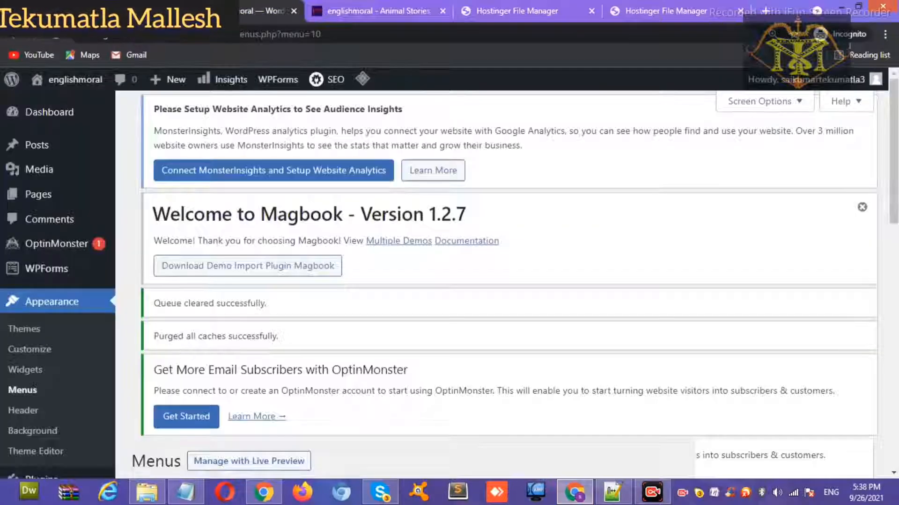
pyautogui.scroll(-7, 884, 369)
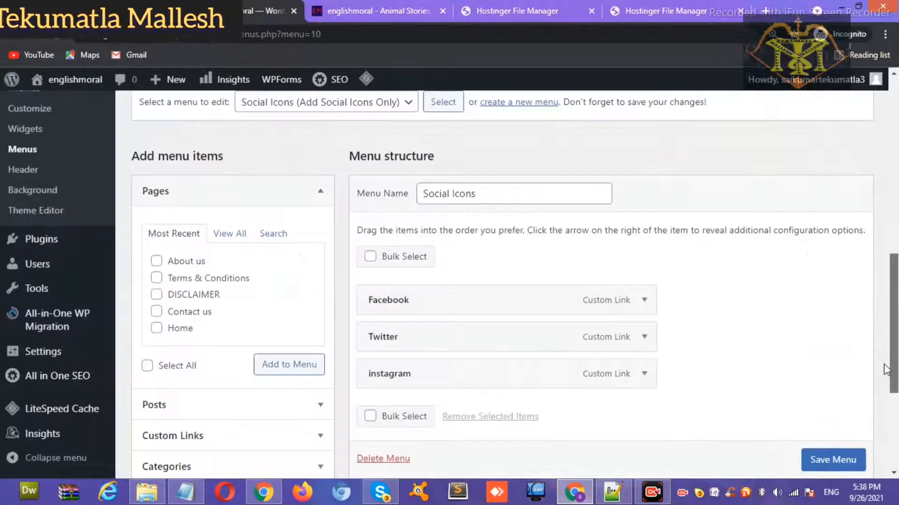
pyautogui.scroll(-4, 886, 370)
pyautogui.click(309, 259)
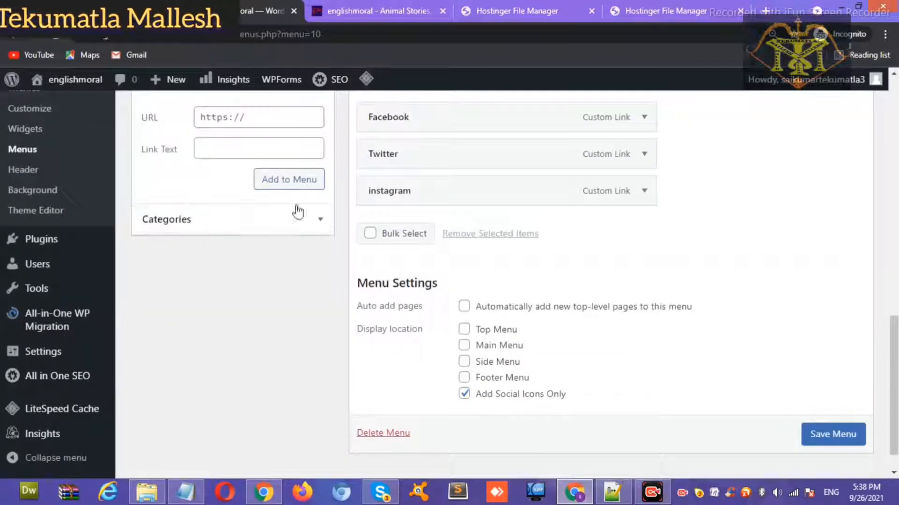
pyautogui.click(257, 148)
pyautogui.click(243, 119)
pyautogui.hotkey('ctrl', 'v')
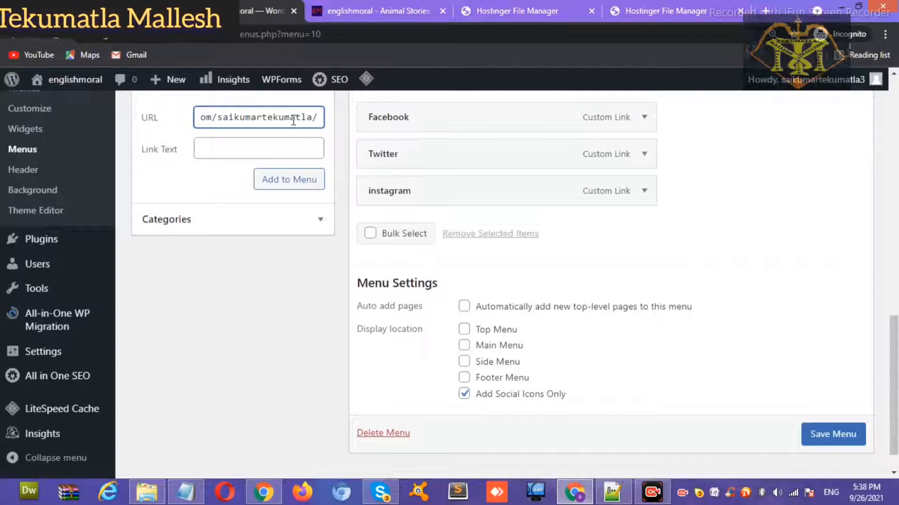
# Step: Copy the word pinterest from the URL into the link text and add the custom link to the menu
pyautogui.press('Left')
pyautogui.press('Left')
pyautogui.press('Left')
pyautogui.press('Left')
pyautogui.press('Left')
pyautogui.press('Left')
pyautogui.press('Left')
pyautogui.press('Left')
pyautogui.press('Left')
pyautogui.press('Left')
pyautogui.press('Left')
pyautogui.press('Left')
pyautogui.press('Left')
pyautogui.press('Left')
pyautogui.press('Left')
pyautogui.press('Left')
pyautogui.press('Left')
pyautogui.press('Left')
pyautogui.press('Left')
pyautogui.press('Left')
pyautogui.press('Left')
pyautogui.press('Left')
pyautogui.press('Left')
pyautogui.press('Left')
pyautogui.press('Left')
pyautogui.press('Left')
pyautogui.doubleClick(243, 117)
pyautogui.hotkey('ctrl', 'c')
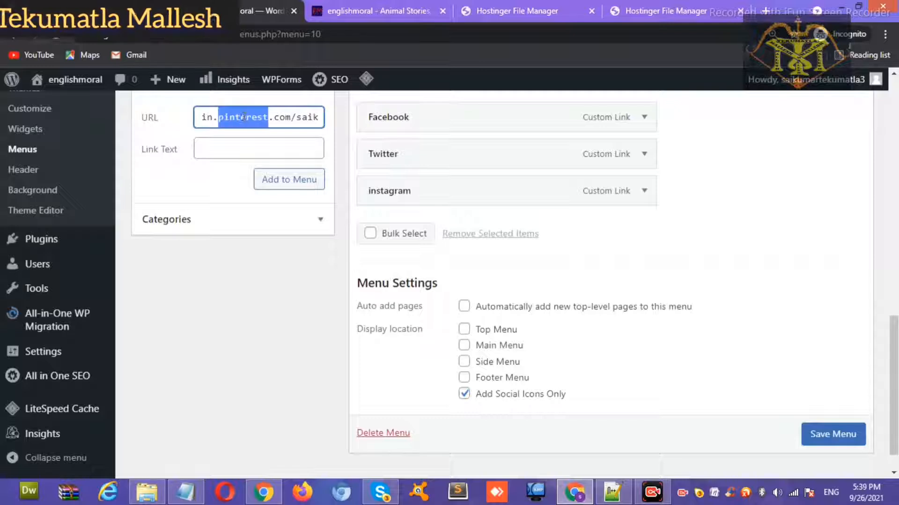
pyautogui.click(253, 148)
pyautogui.hotkey('ctrl', 'v')
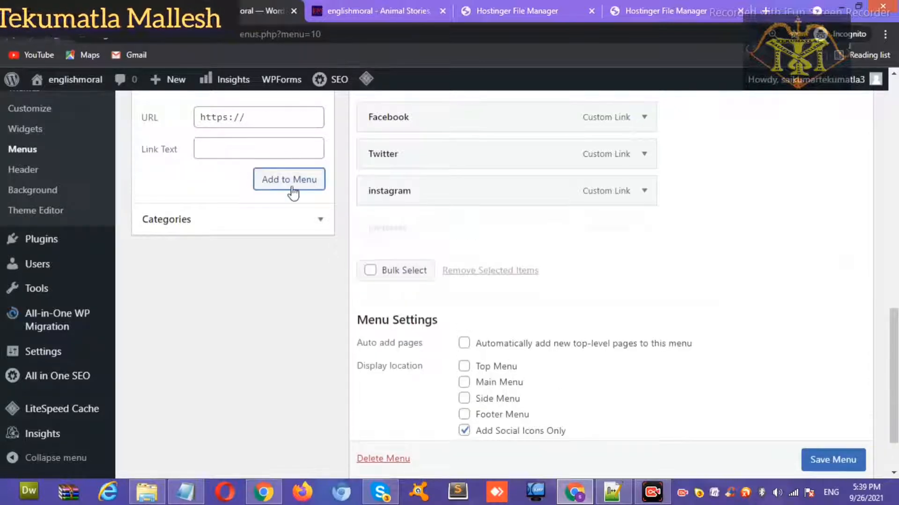
# Step: Copy the YouTube channel URL from the Notepad++ notes into the URL of a new custom link
pyautogui.click(613, 494)
pyautogui.click(17, 165)
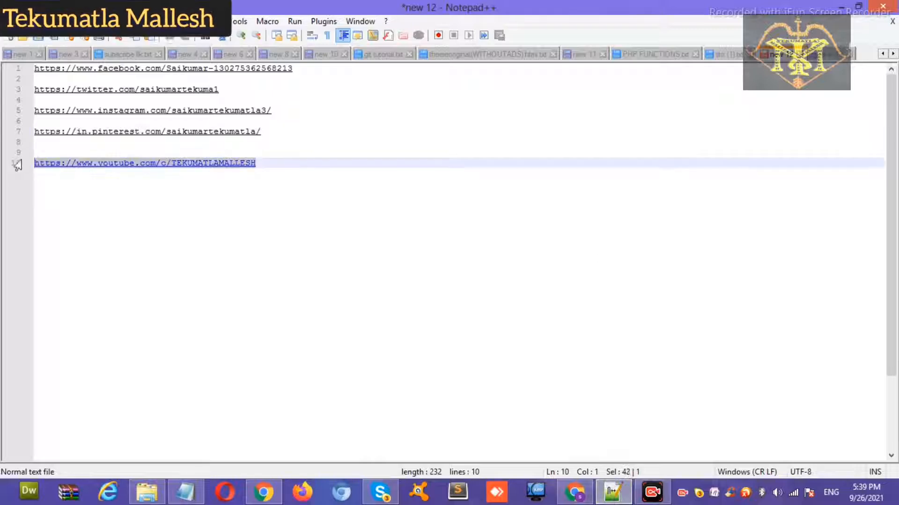
pyautogui.click(575, 492)
pyautogui.click(236, 117)
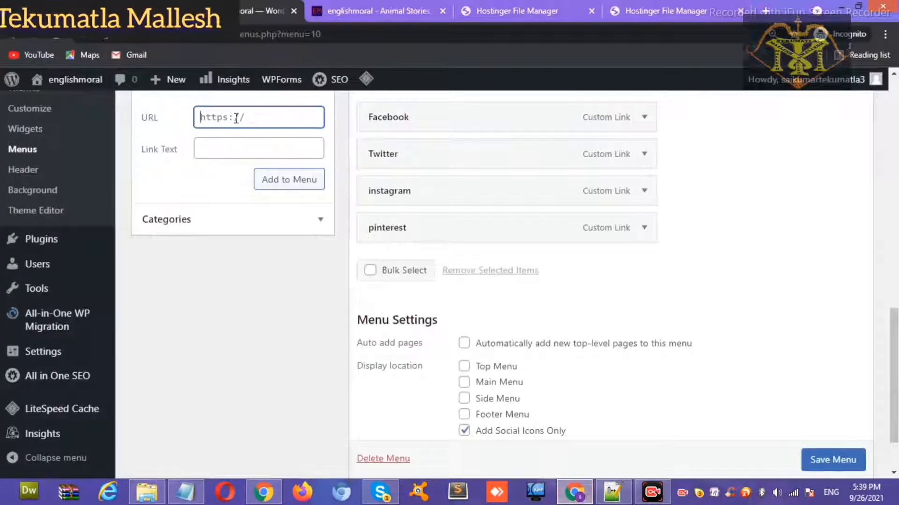
# Step: Copy the word youtube from the URL into the link text and add the custom link to the menu
pyautogui.press('Left')
pyautogui.press('Left')
pyautogui.press('Left')
pyautogui.press('Left')
pyautogui.press('Left')
pyautogui.press('Left')
pyautogui.press('Left')
pyautogui.press('Left')
pyautogui.press('Left')
pyautogui.press('Left')
pyautogui.press('Left')
pyautogui.press('Left')
pyautogui.press('Left')
pyautogui.press('Left')
pyautogui.press('Left')
pyautogui.press('Left')
pyautogui.press('Left')
pyautogui.press('Left')
pyautogui.press('Left')
pyautogui.press('Left')
pyautogui.press('Left')
pyautogui.press('Left')
pyautogui.press('Left')
pyautogui.press('Left')
pyautogui.press('Left')
pyautogui.press('Left')
pyautogui.press('Left')
pyautogui.press('Left')
pyautogui.press('Left')
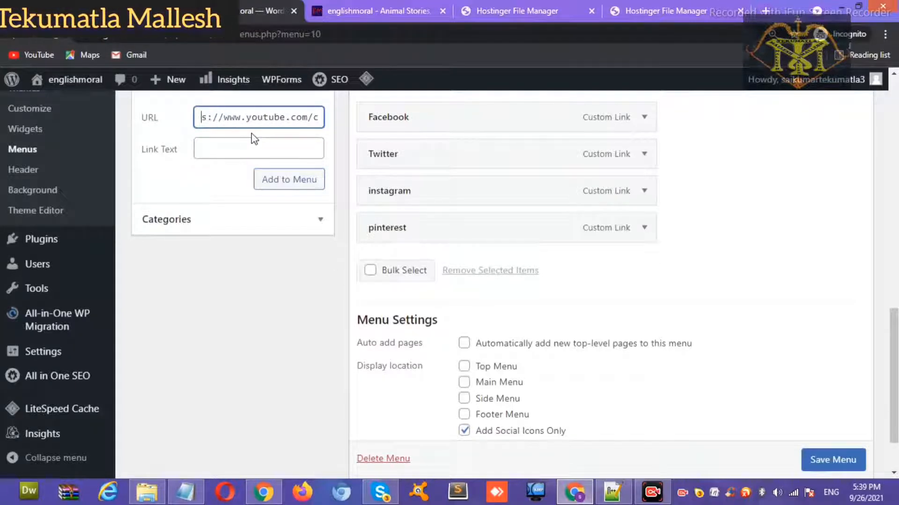
pyautogui.doubleClick(294, 131)
pyautogui.hotkey('ctrl', 'c')
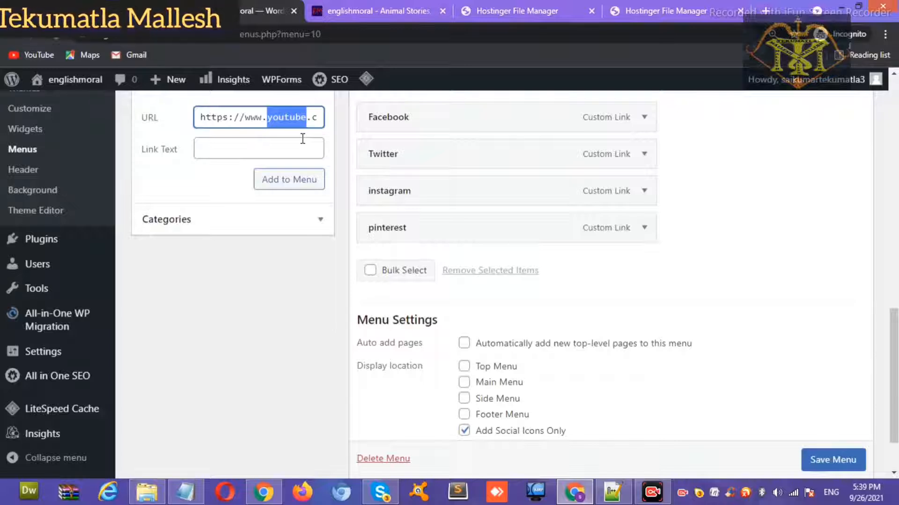
pyautogui.click(274, 152)
pyautogui.hotkey('ctrl', 'v')
pyautogui.click(285, 179)
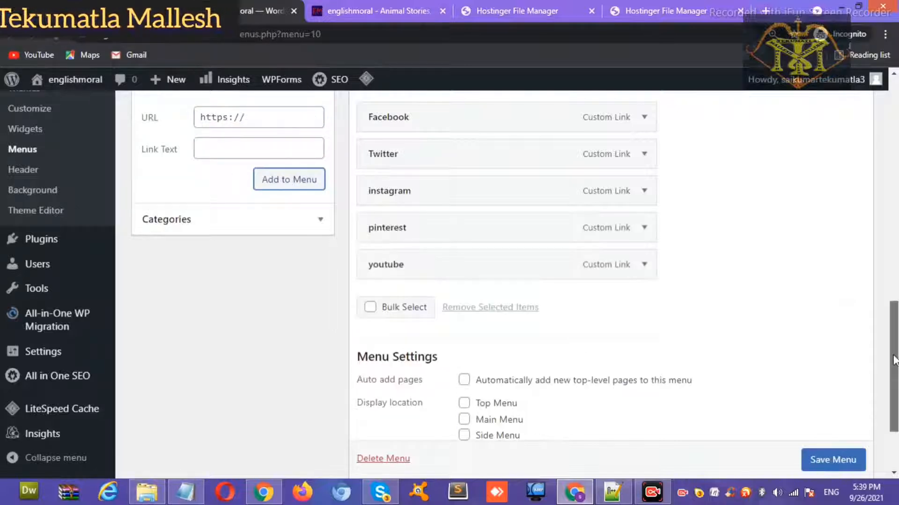
# Step: Save the Social Icons menu with the added pinterest and youtube links
pyautogui.scroll(2, 287, 179)
pyautogui.scroll(-4, 608, 281)
pyautogui.click(833, 397)
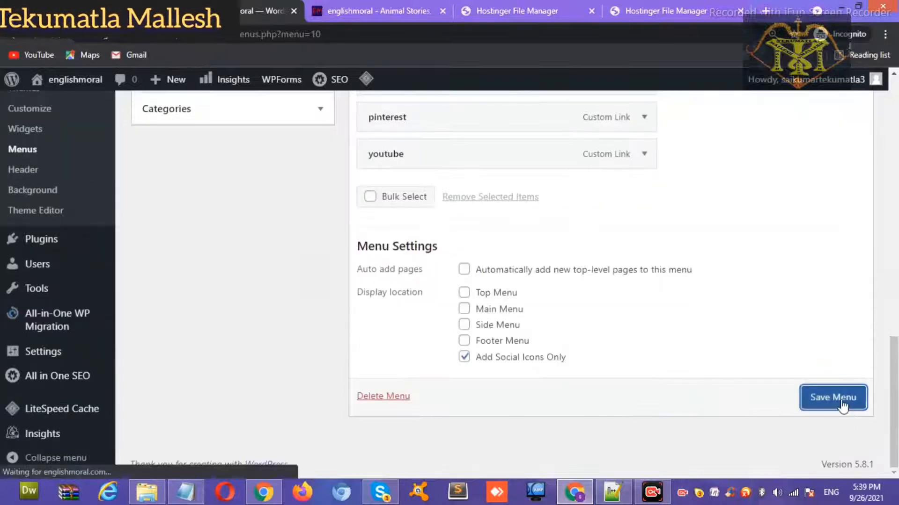
# Step: Switch to the live englishmoral site and reload it to check the social icons in the header
pyautogui.click(400, 10)
pyautogui.click(55, 36)
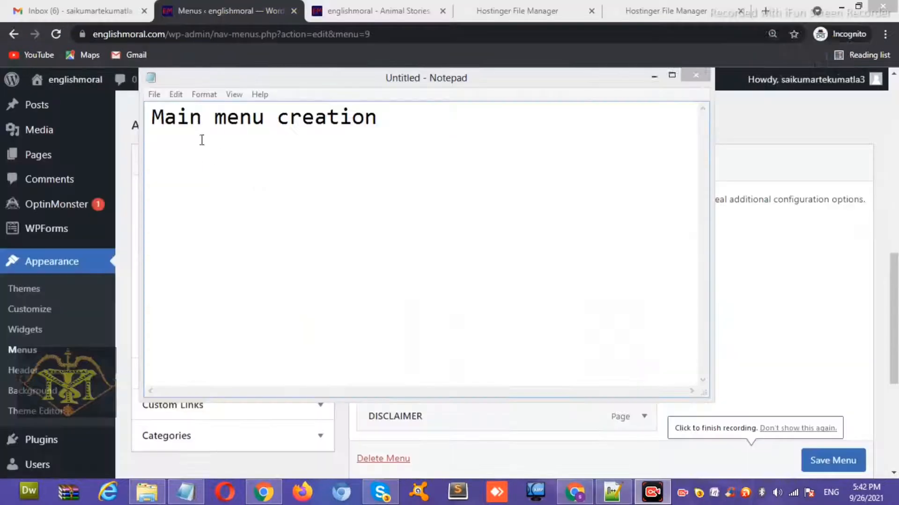
# Step: Minimize the Notepad note and review the menu selector, new-menu link and menu name of the main menu
pyautogui.click(189, 114)
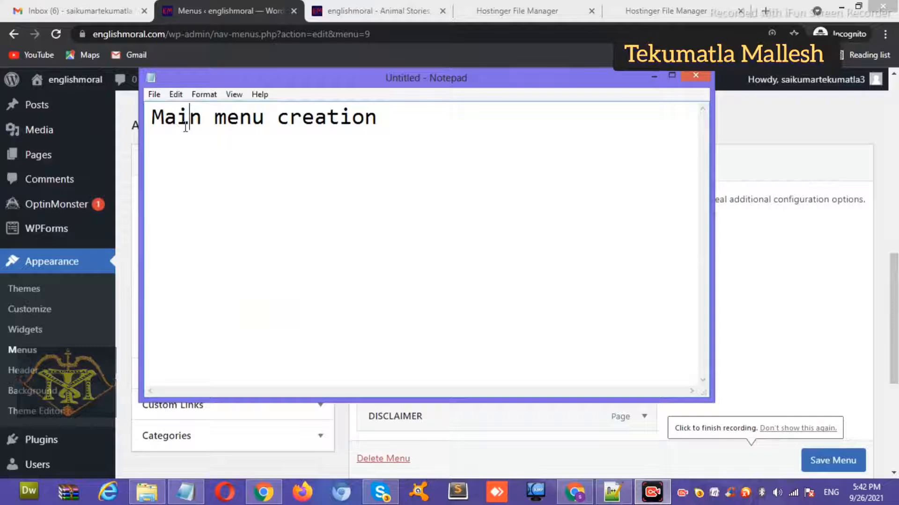
pyautogui.click(654, 76)
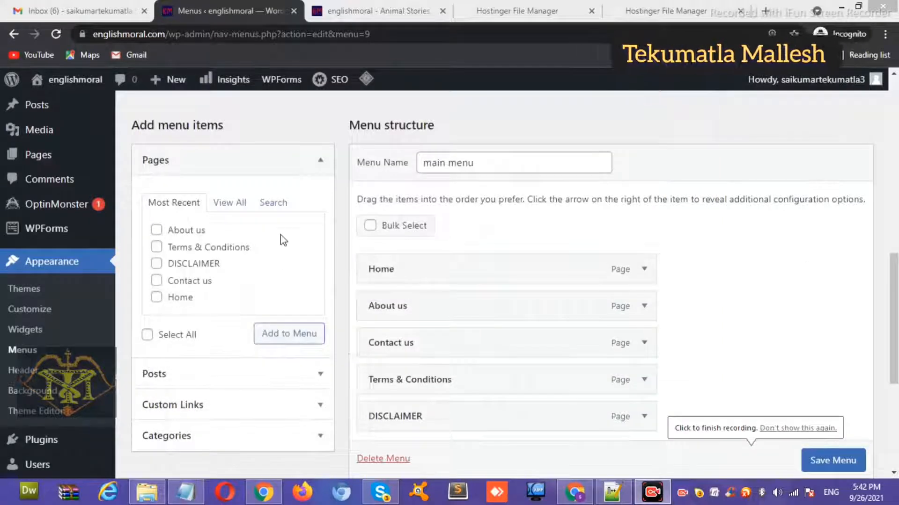
pyautogui.moveTo(890, 283); pyautogui.dragTo(889, 210)
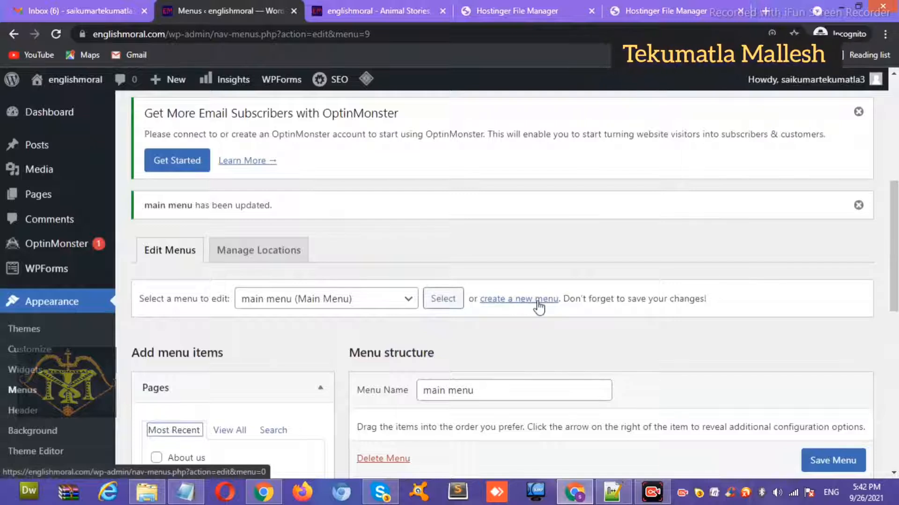
pyautogui.tripleClick(458, 381)
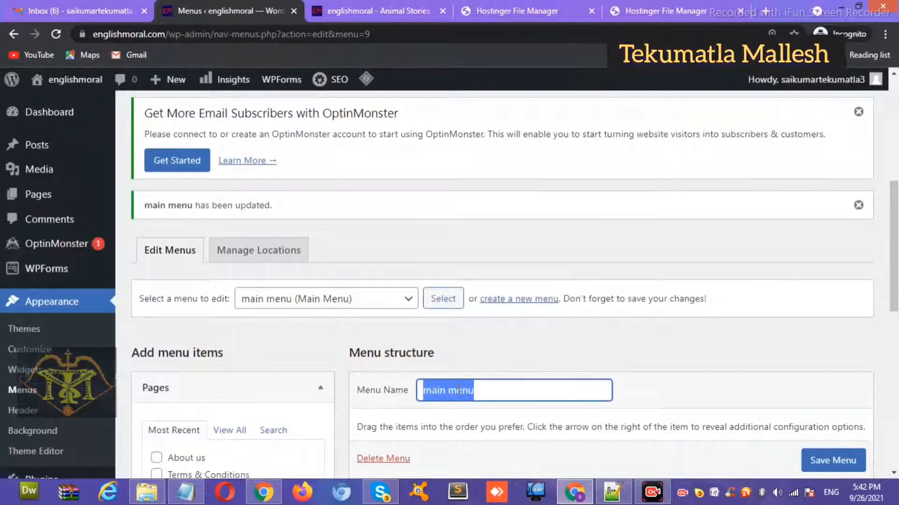
pyautogui.press('Right')
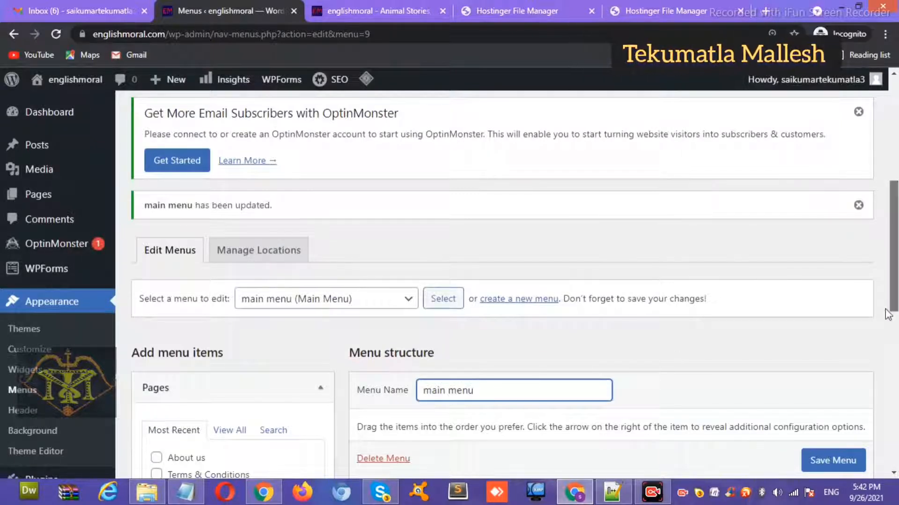
pyautogui.moveTo(891, 253); pyautogui.dragTo(890, 351)
# Step: Add the Privacy Policy page to the main menu and move it above DISCLAIMER
pyautogui.click(230, 118)
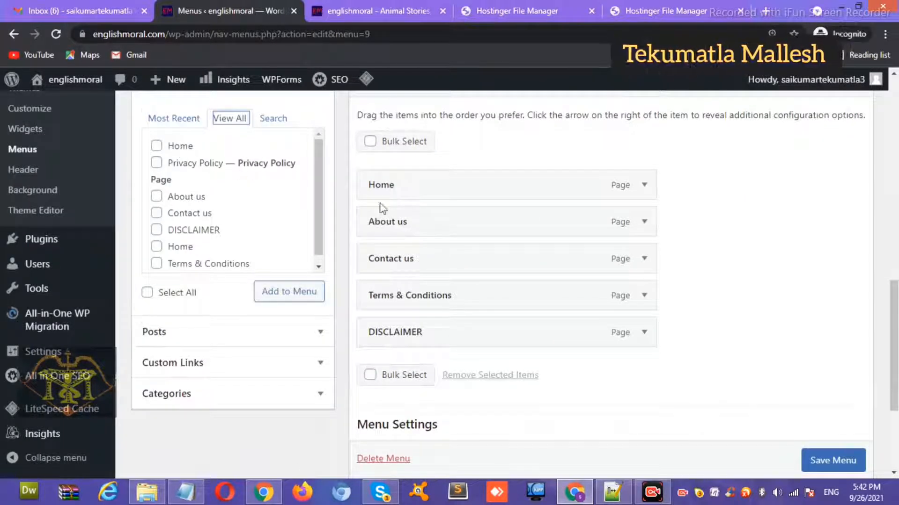
pyautogui.click(184, 149)
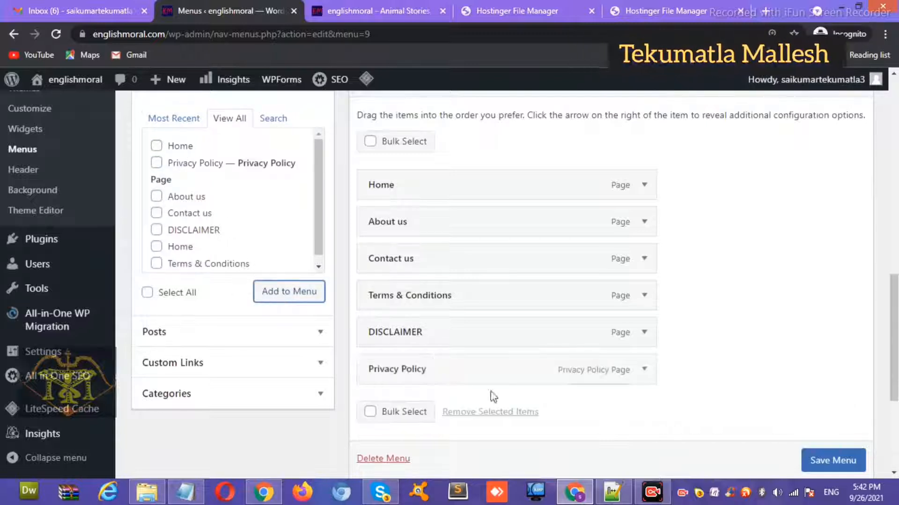
pyautogui.moveTo(475, 378); pyautogui.dragTo(417, 300)
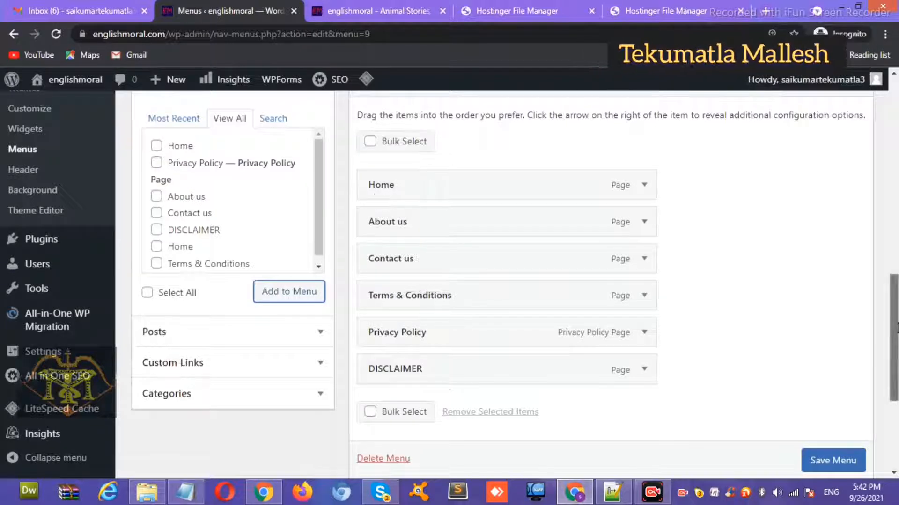
# Step: Open the Animal Stories category from the live site's Categories list in a new tab and copy its URL
pyautogui.click(360, 20)
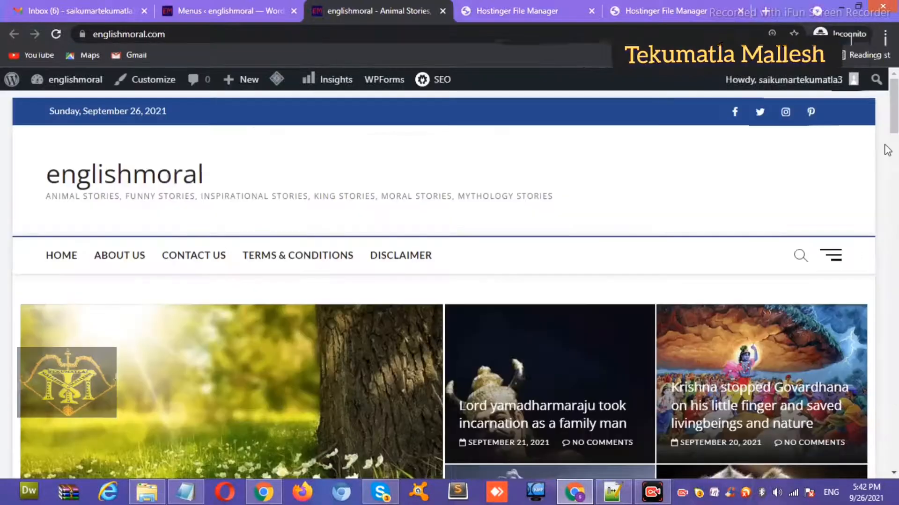
pyautogui.moveTo(892, 147); pyautogui.dragTo(895, 251)
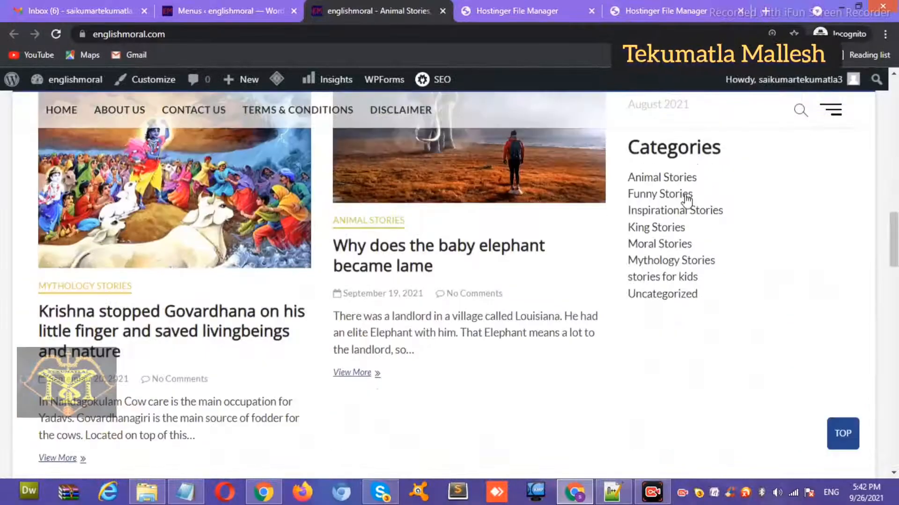
pyautogui.rightClick(672, 183)
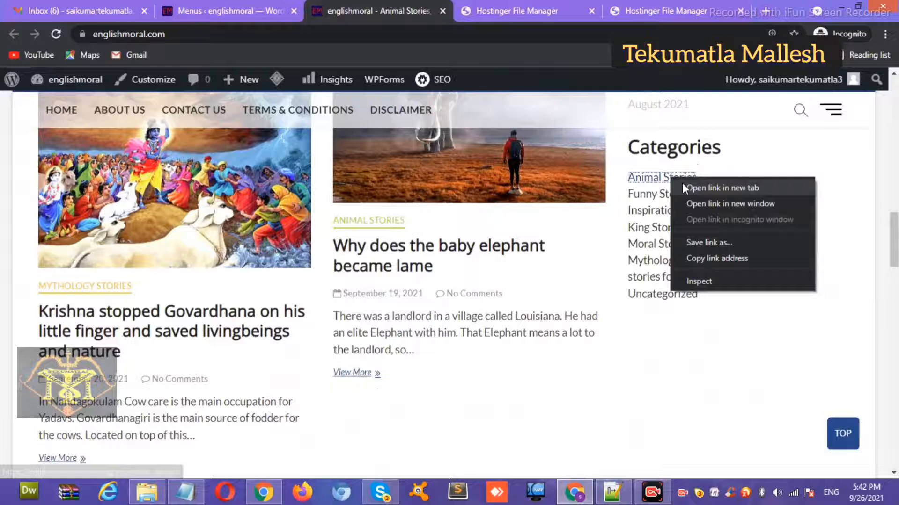
pyautogui.click(423, 12)
pyautogui.click(417, 34)
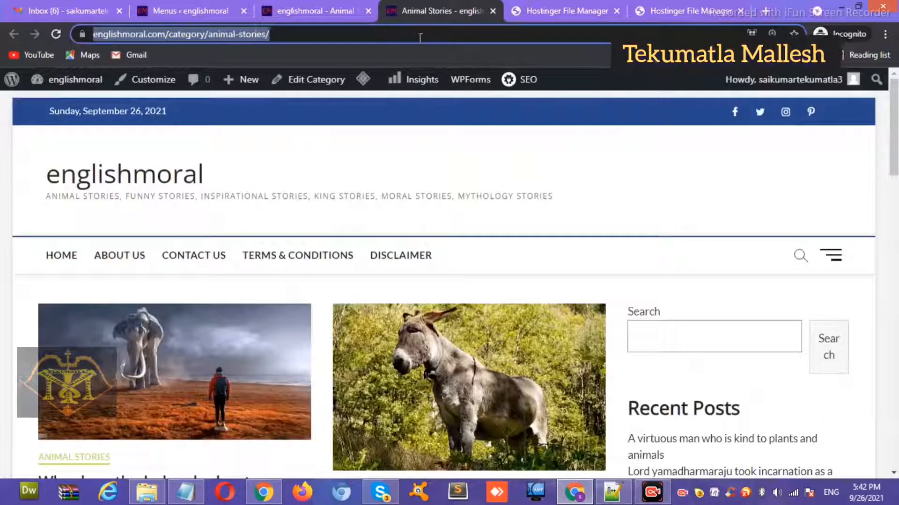
# Step: Add a custom link to the main menu with the copied category URL and the link text Animal Stories
pyautogui.click(309, 11)
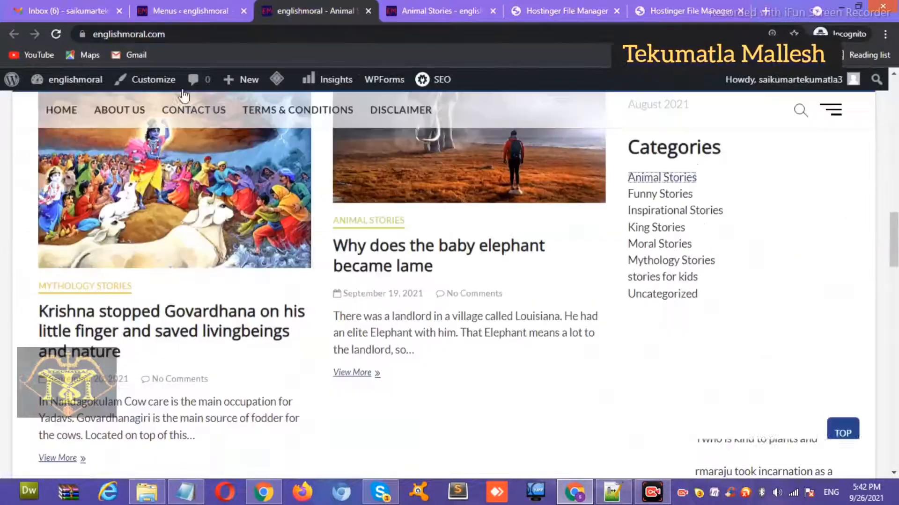
pyautogui.click(172, 5)
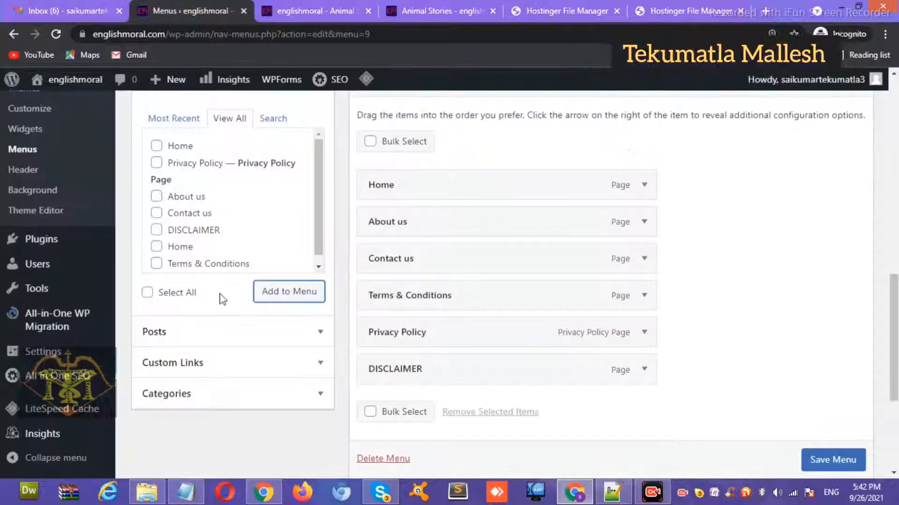
pyautogui.click(202, 366)
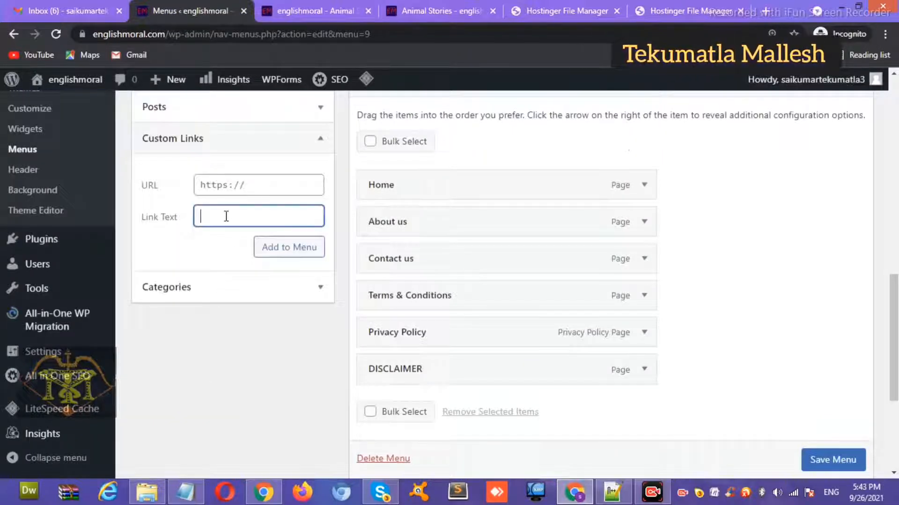
pyautogui.click(222, 189)
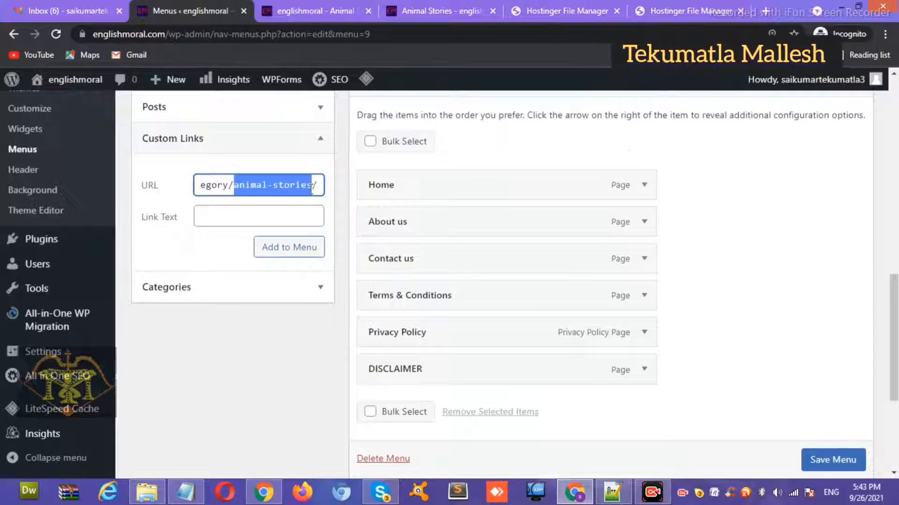
pyautogui.click(265, 225)
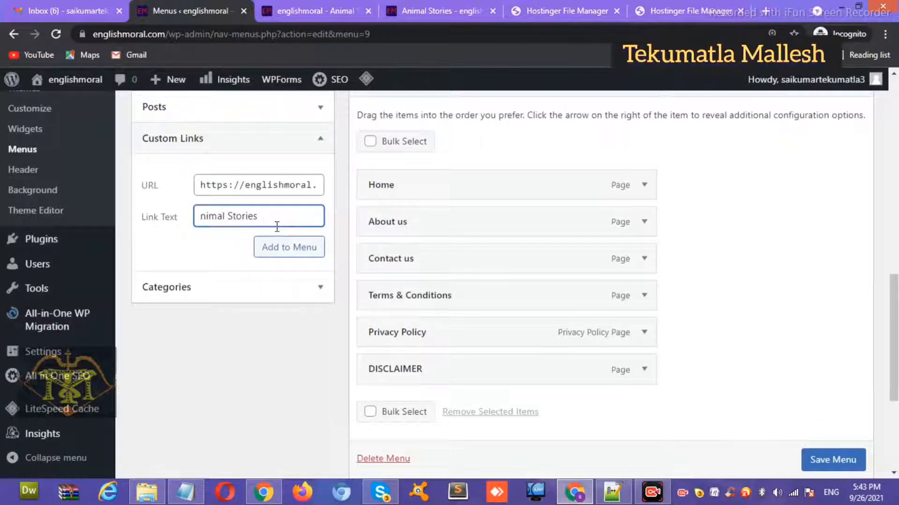
pyautogui.click(285, 252)
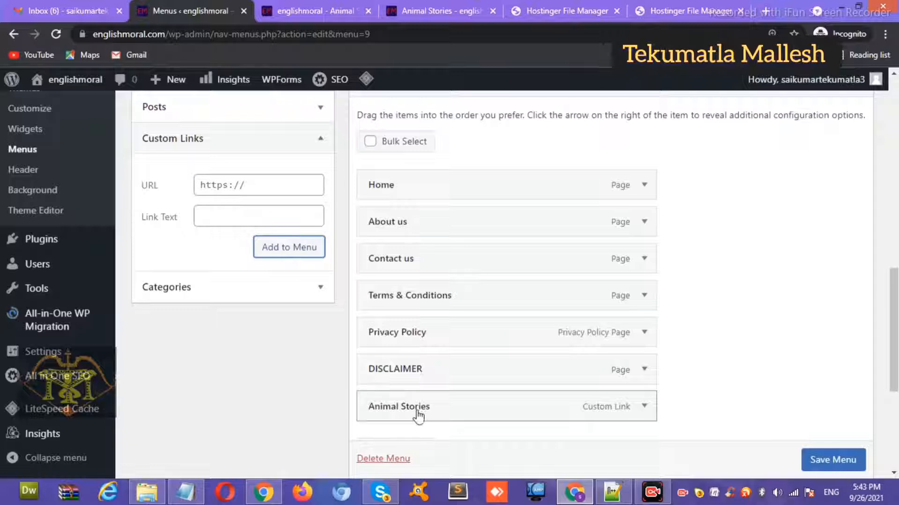
# Step: Close the Animal Stories tab and both Hostinger File Manager tabs, returning to the site's home page
pyautogui.click(488, 14)
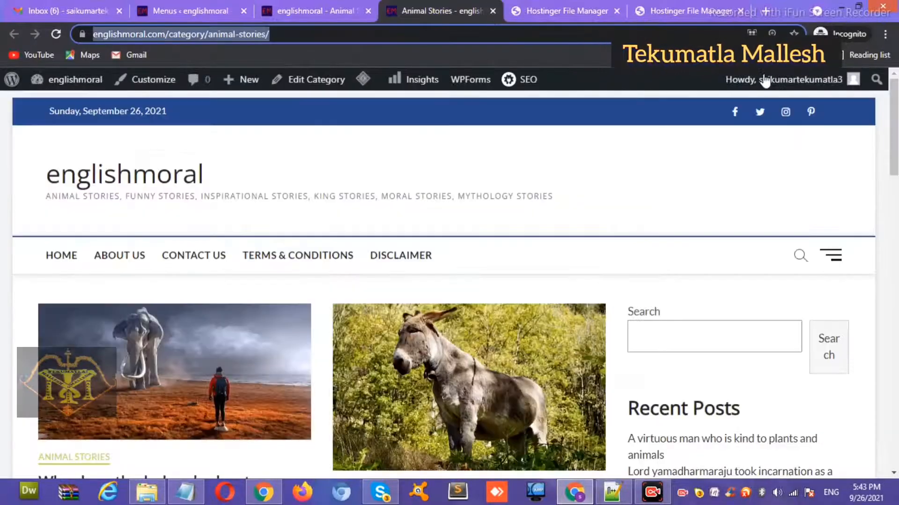
pyautogui.click(492, 10)
pyautogui.click(354, 5)
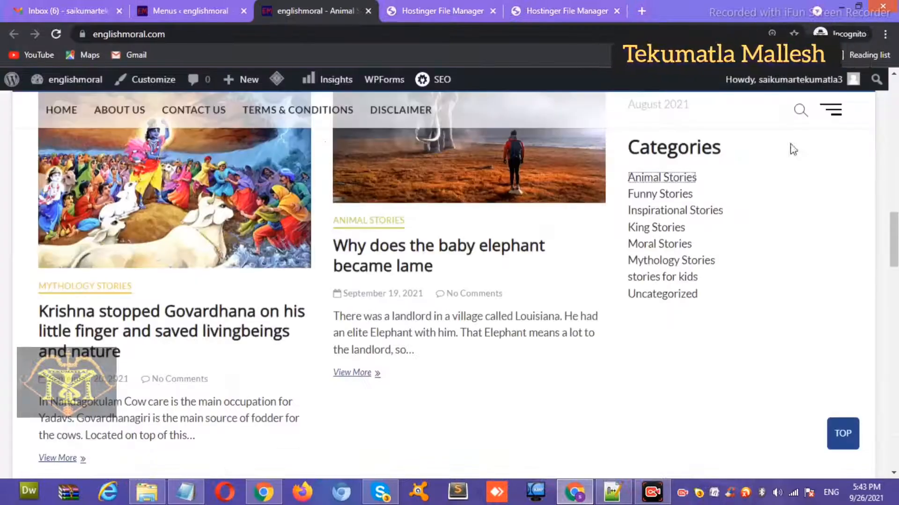
pyautogui.click(591, 11)
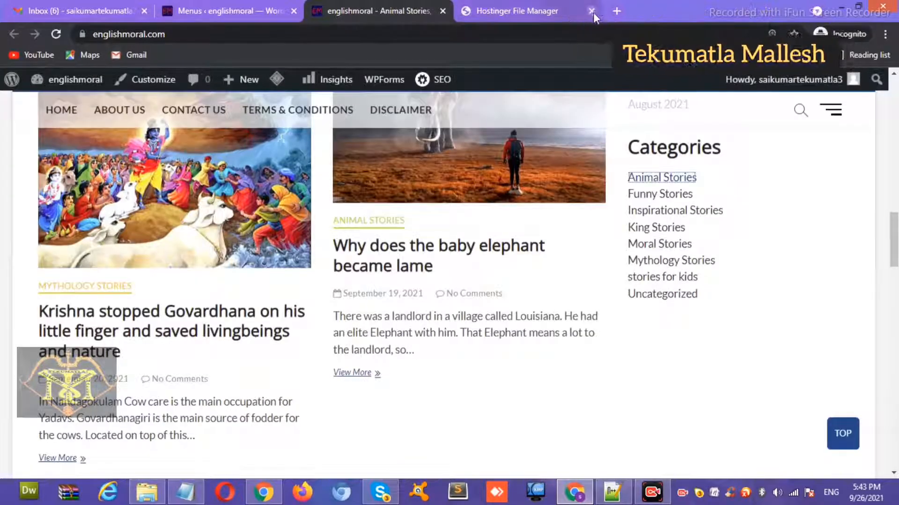
pyautogui.click(593, 11)
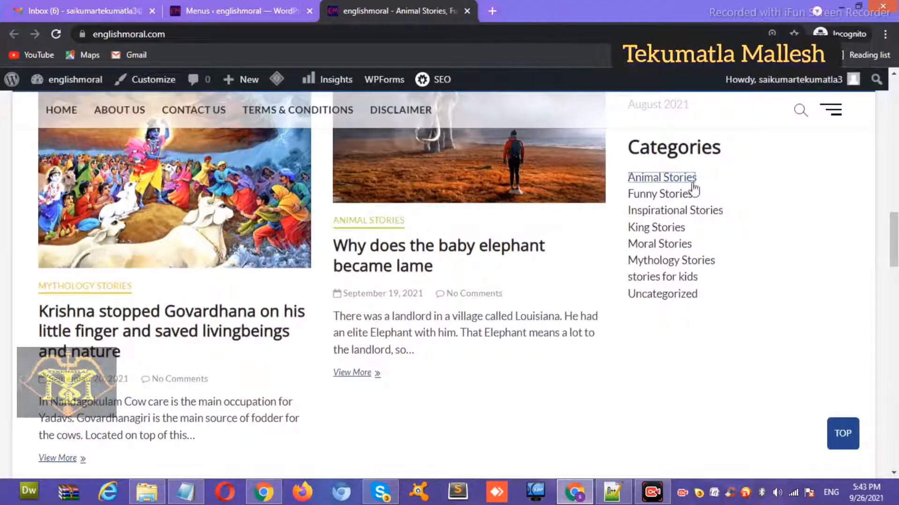
# Step: Open the Moral Stories category from the site's Categories list in a new tab and copy its URL
pyautogui.rightClick(668, 249)
pyautogui.click(692, 258)
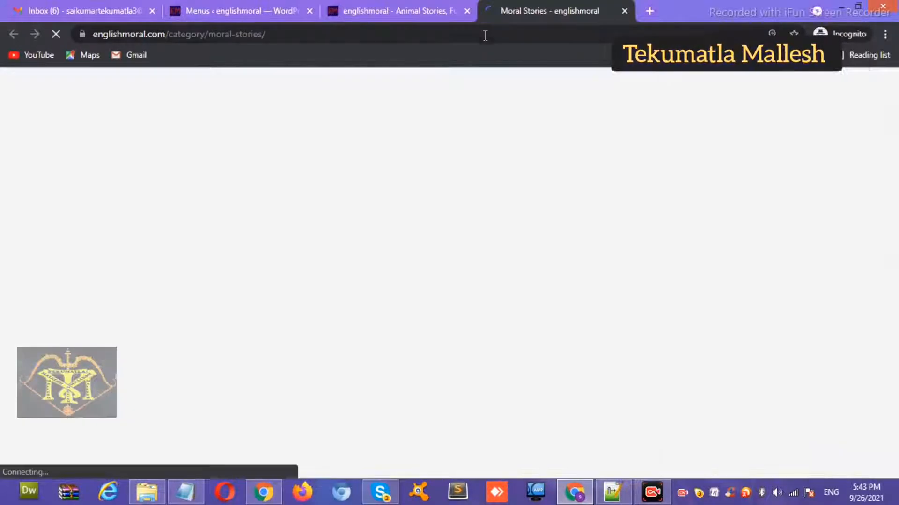
pyautogui.click(479, 40)
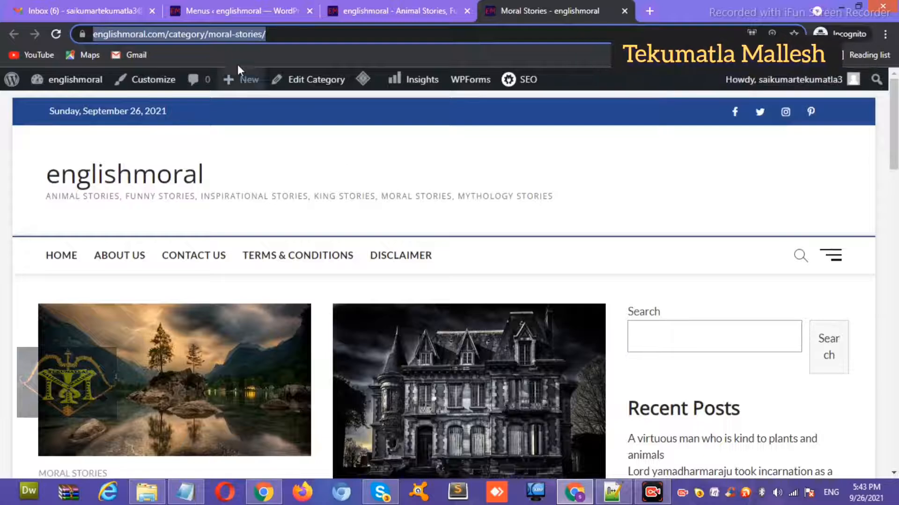
# Step: Paste the Moral Stories category URL into a new custom link and enter moral stories as its link text
pyautogui.click(282, 7)
pyautogui.click(258, 216)
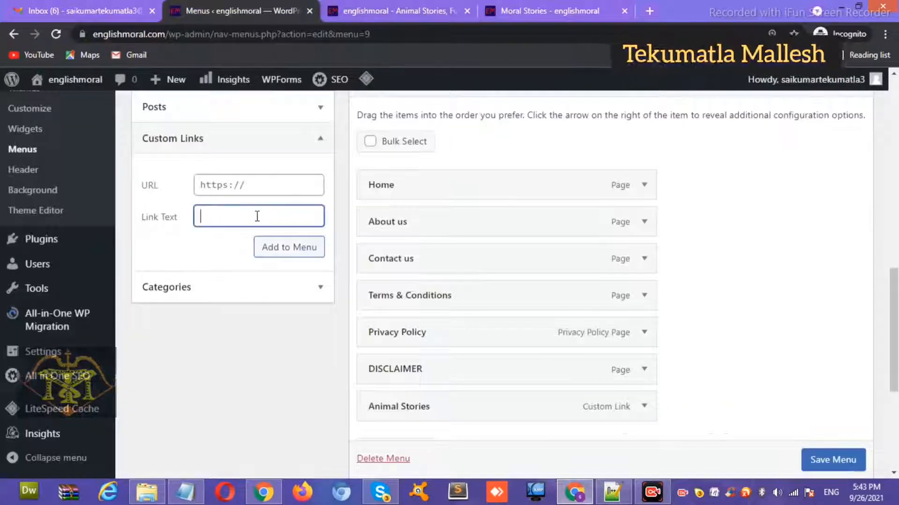
pyautogui.click(238, 181)
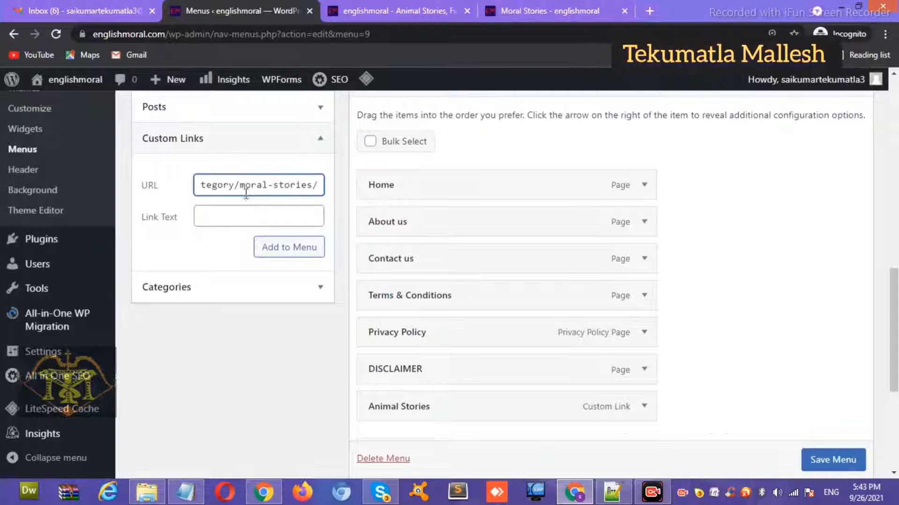
pyautogui.moveTo(309, 182); pyautogui.dragTo(240, 185)
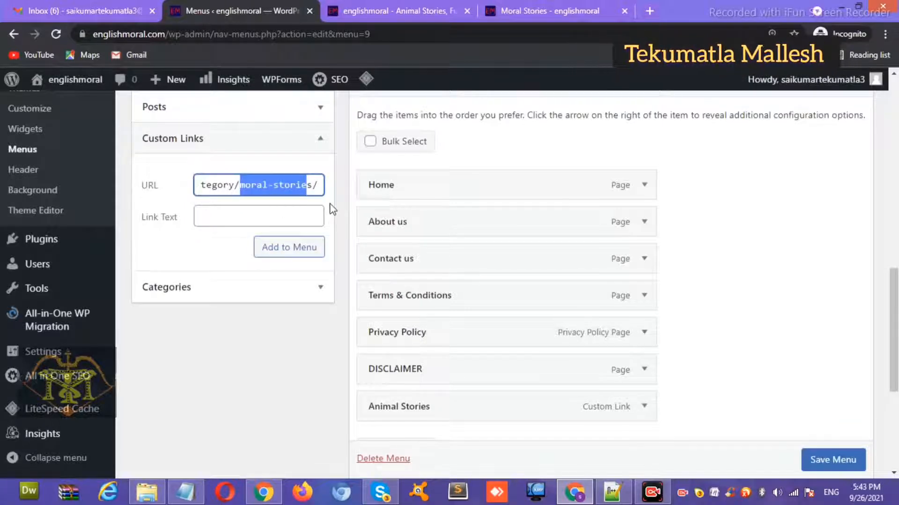
pyautogui.click(262, 221)
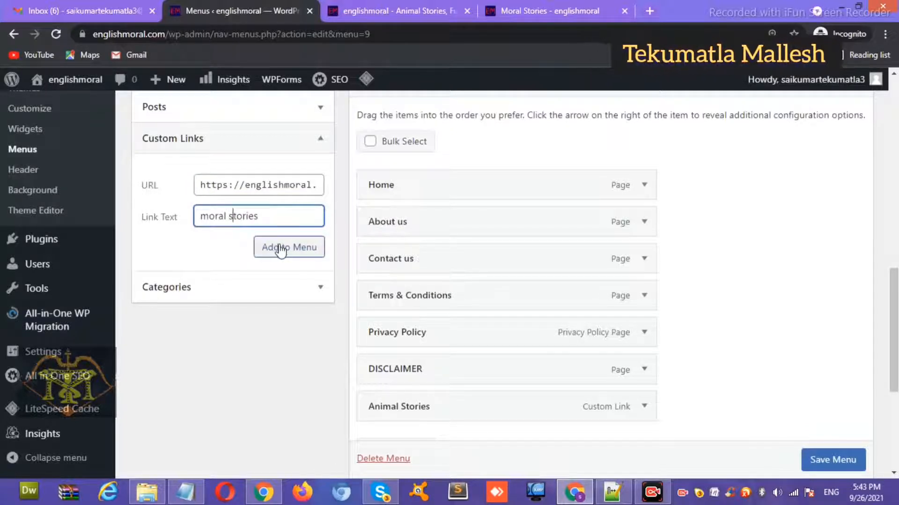
# Step: Capitalize the link text as Moral Stories and add the custom link to the main menu
pyautogui.press('Left')
pyautogui.press('Left')
pyautogui.press('Left')
pyautogui.press('Left')
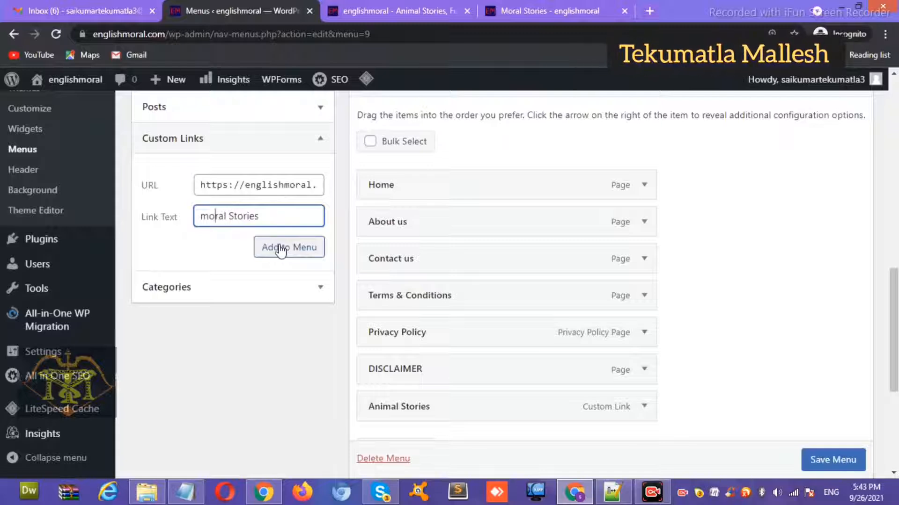
pyautogui.press('BackSpace')
pyautogui.write('M')
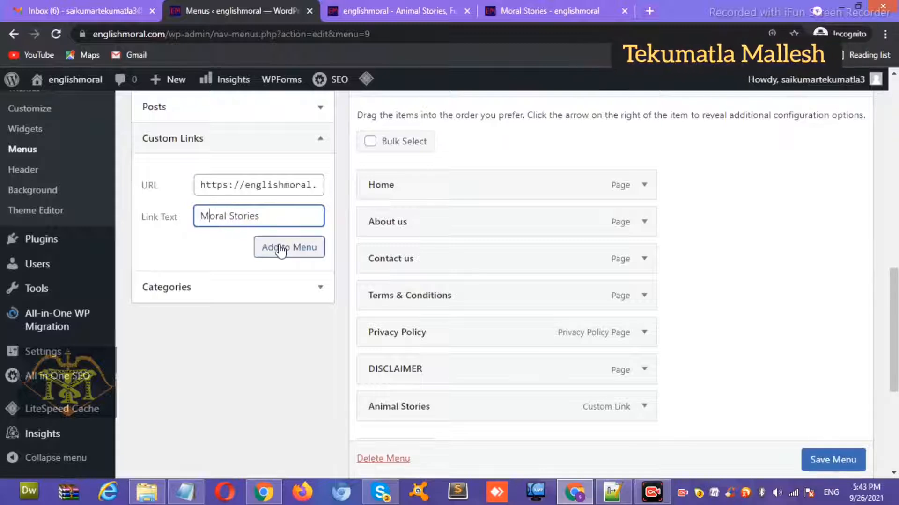
pyautogui.click(285, 252)
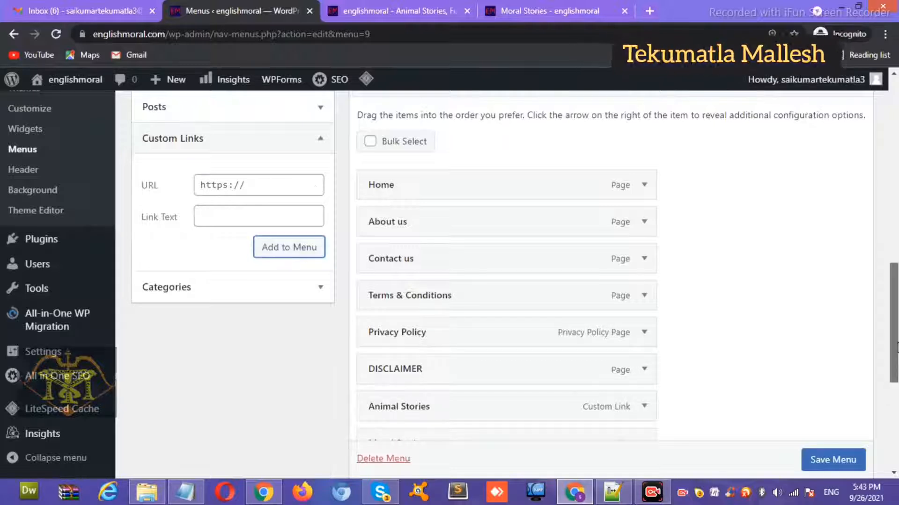
# Step: Save the main menu with the added Privacy Policy, Animal Stories and Moral Stories items
pyautogui.scroll(-2, 897, 349)
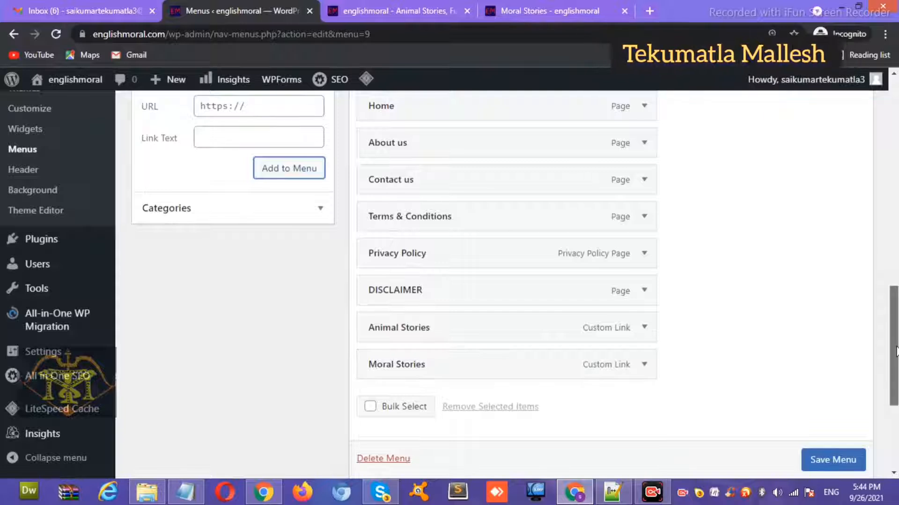
pyautogui.scroll(-5, 861, 411)
pyautogui.click(859, 405)
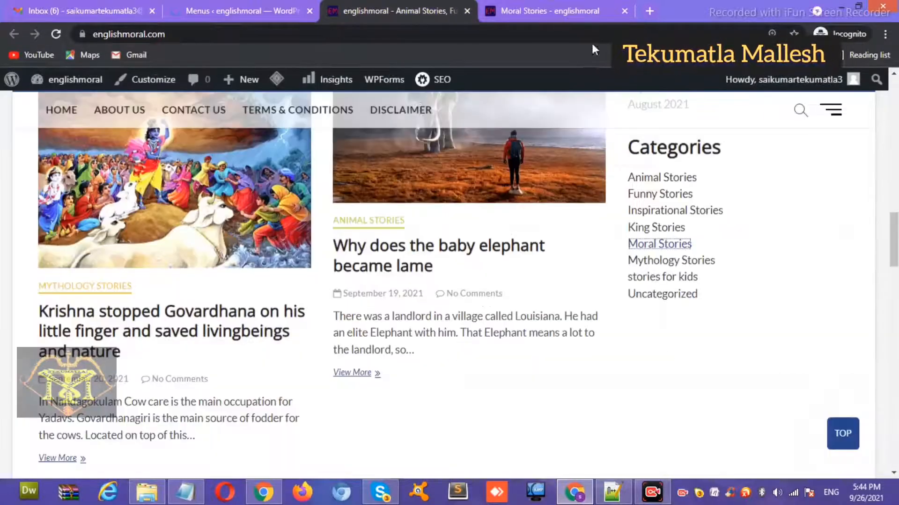
# Step: Reload the englishmoral homepage and check the items in its main navigation menu
pyautogui.click(347, 14)
pyautogui.moveTo(893, 240); pyautogui.dragTo(891, 75)
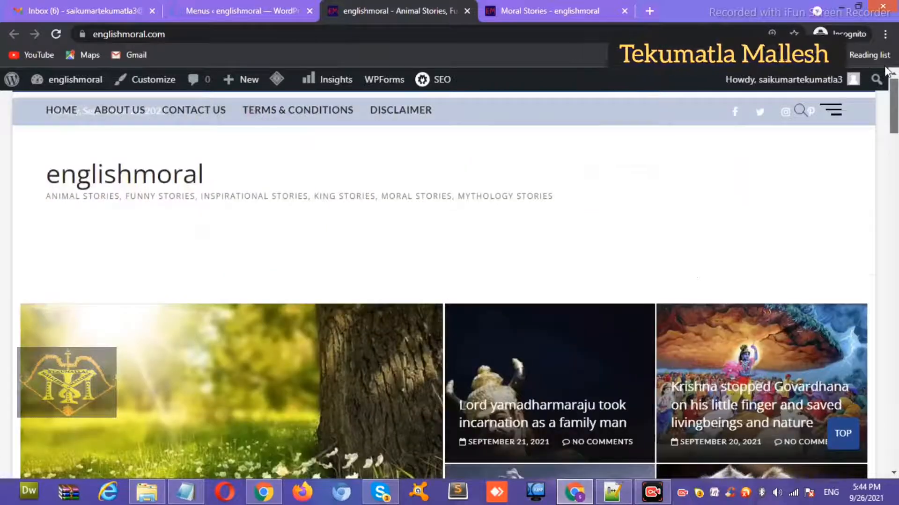
pyautogui.click(55, 35)
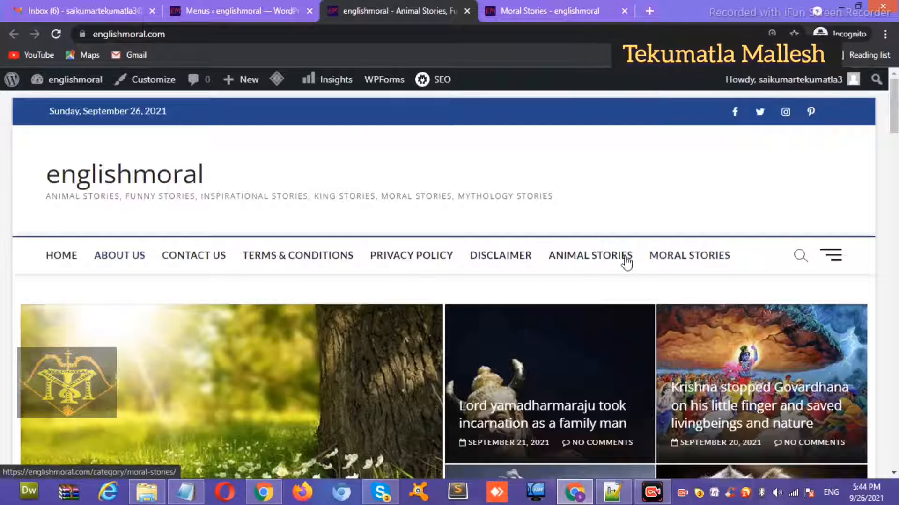
# Step: Move Moral Stories below About us, nest Animal Stories under it as a sub item, and save the main menu
pyautogui.click(238, 6)
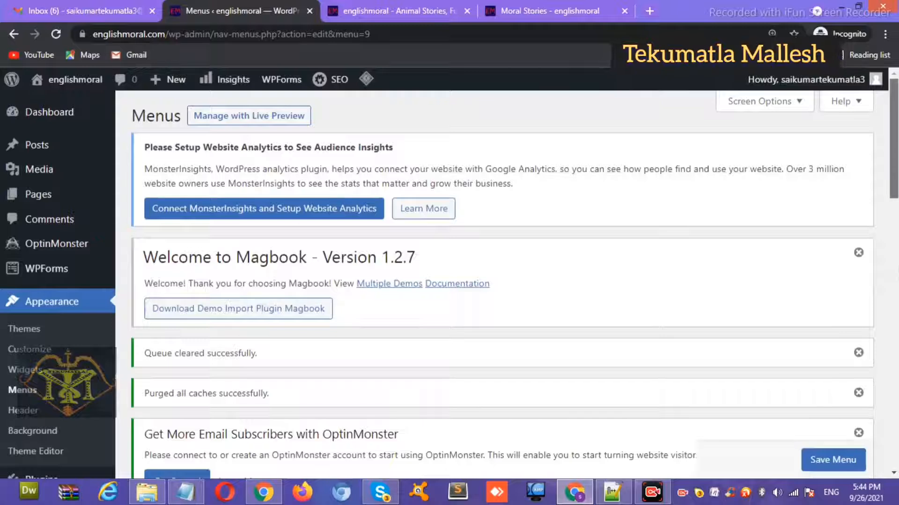
pyautogui.scroll(-10, 895, 180)
pyautogui.scroll(-3, 608, 280)
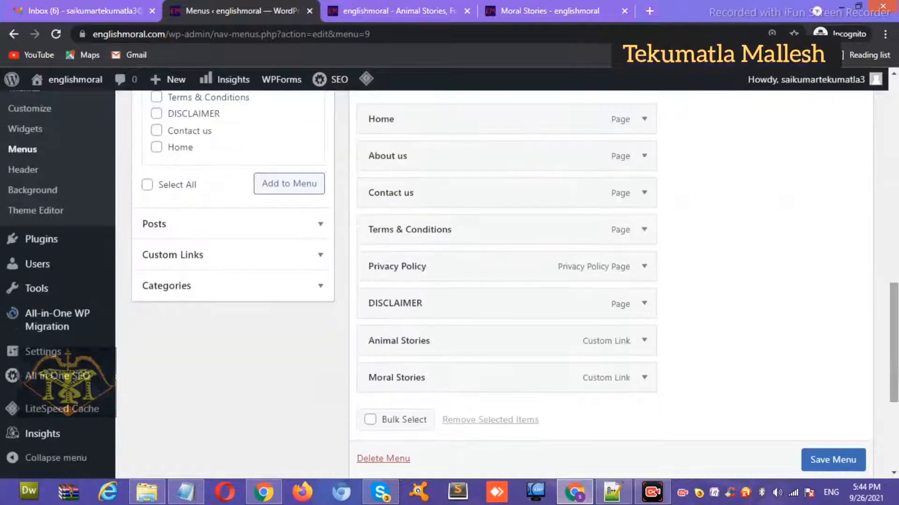
pyautogui.moveTo(465, 383); pyautogui.dragTo(468, 197)
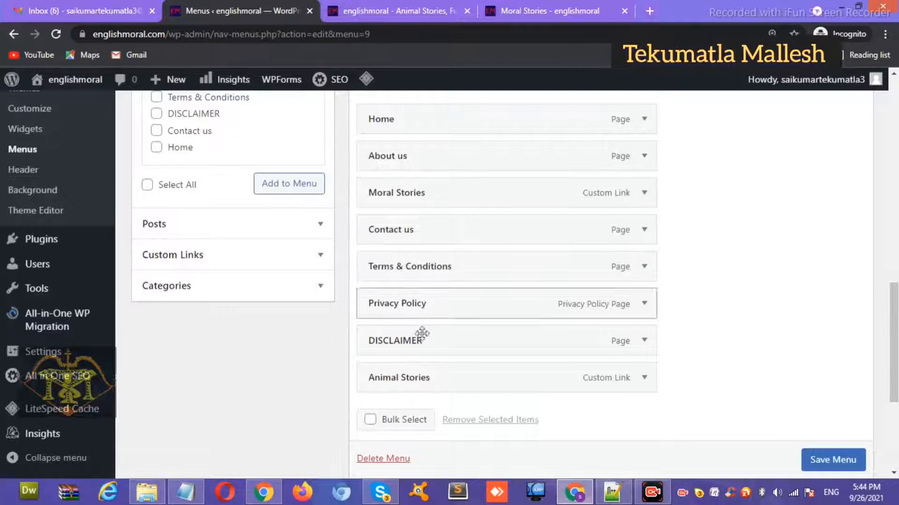
pyautogui.moveTo(415, 378); pyautogui.dragTo(450, 235)
pyautogui.moveTo(887, 303); pyautogui.dragTo(893, 407)
pyautogui.click(852, 399)
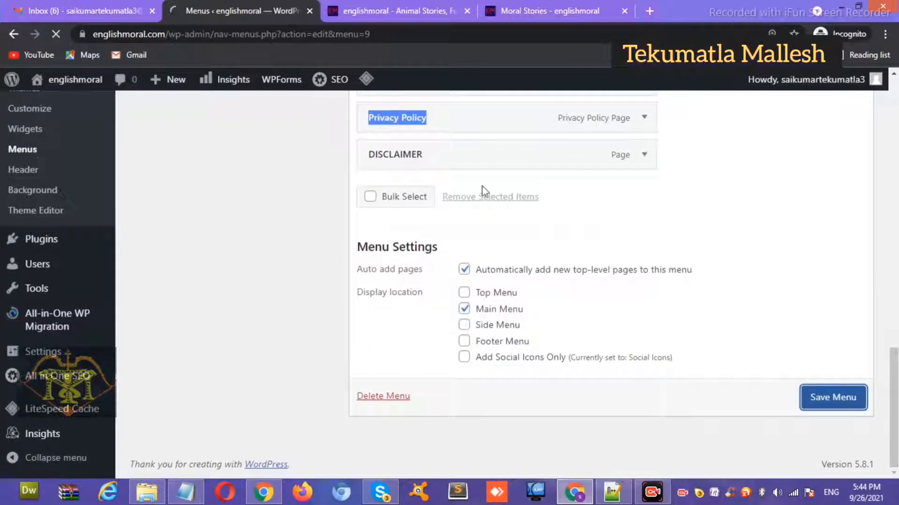
# Step: Reload the site homepage and check the submenu under Moral Stories
pyautogui.click(398, 10)
pyautogui.click(56, 34)
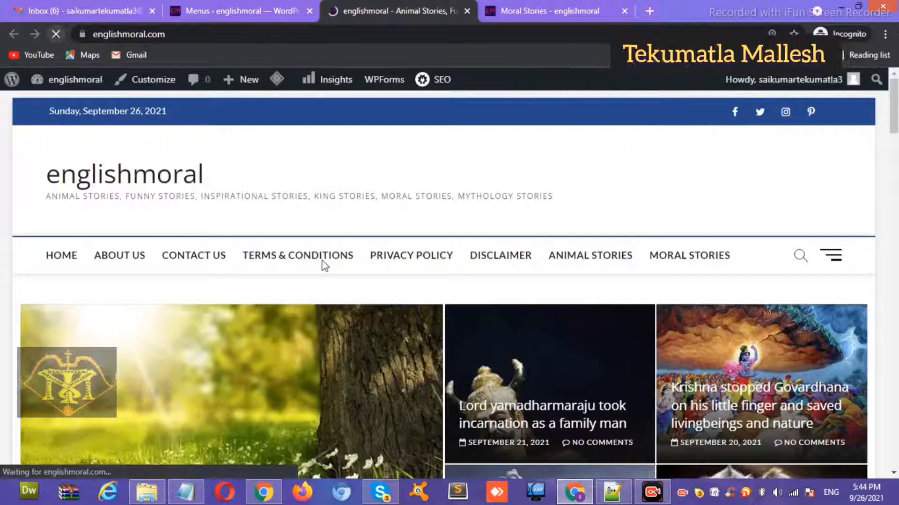
pyautogui.moveTo(236, 255)
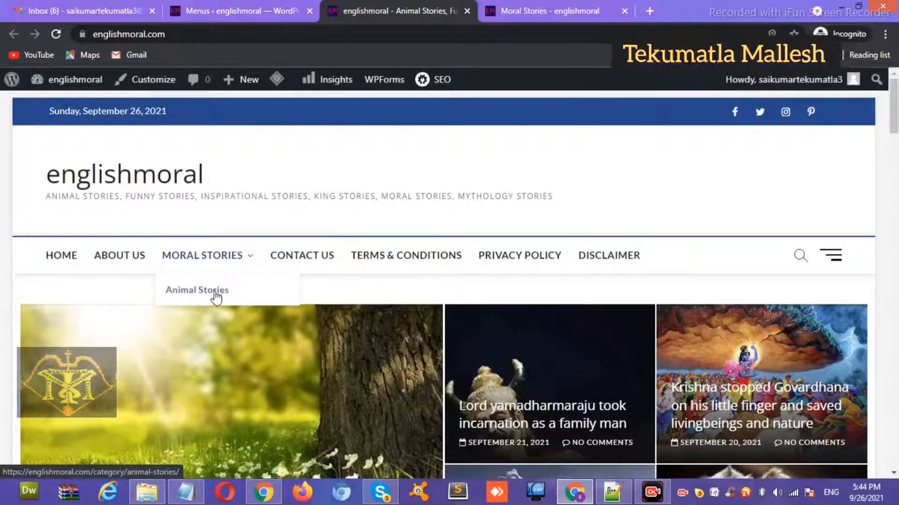
# Step: Open the Funny Stories category from the site's Categories list in a new tab and copy its URL
pyautogui.click(527, 7)
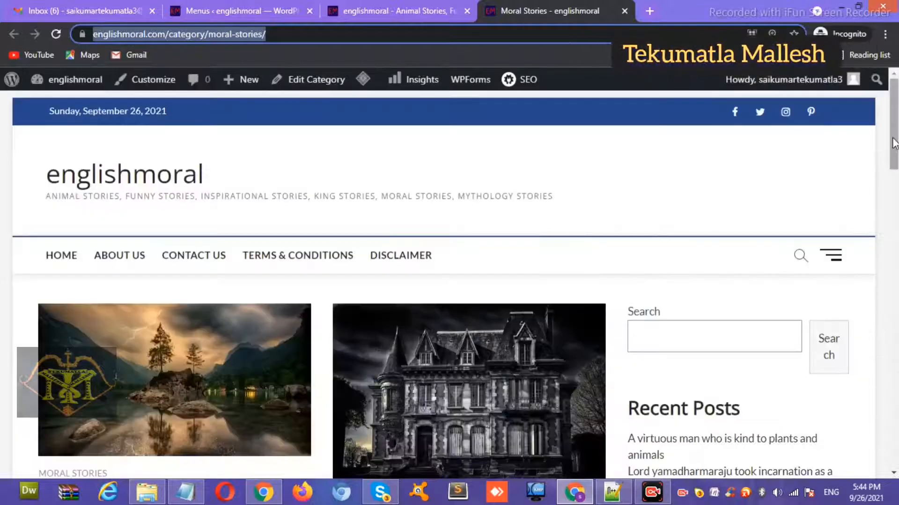
pyautogui.scroll(-10, 749, 223)
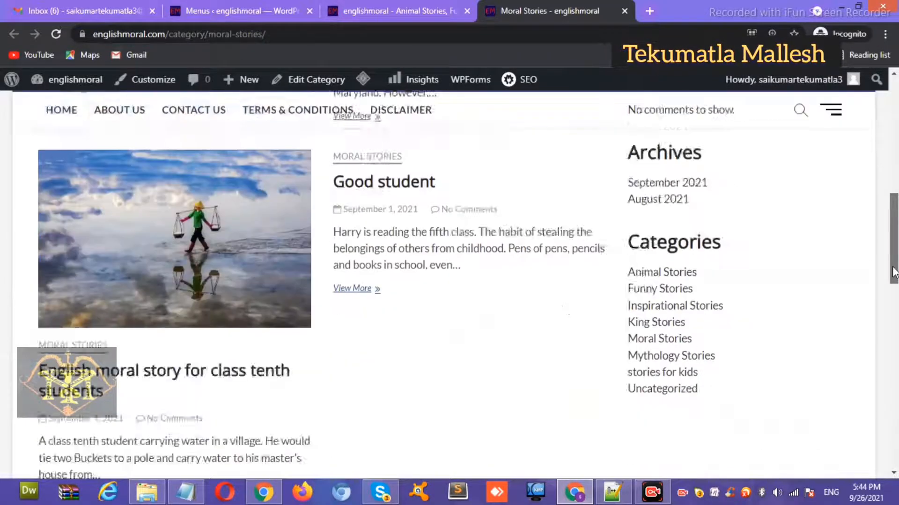
pyautogui.rightClick(659, 211)
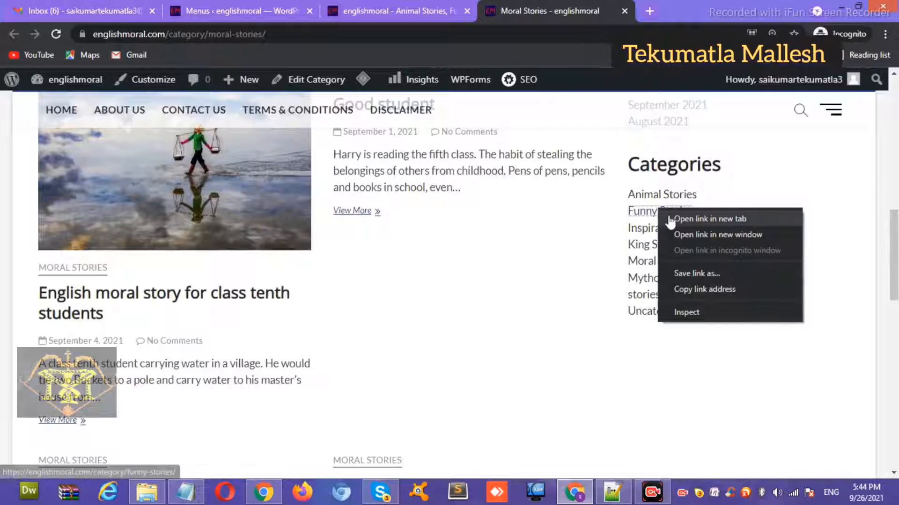
pyautogui.click(688, 219)
pyautogui.hotkey('ctrl', 'Tab')
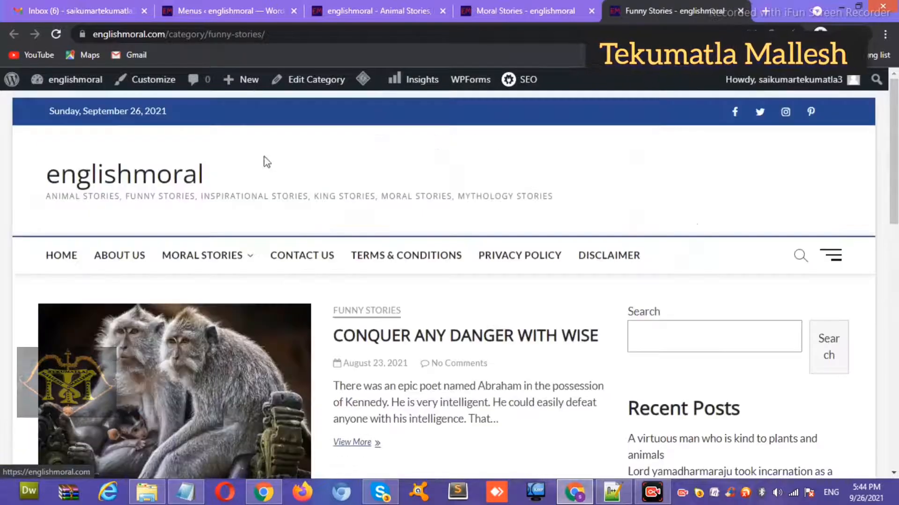
pyautogui.click(259, 35)
# Step: Paste the Funny Stories category URL into a new custom link on the Menus page
pyautogui.click(251, 15)
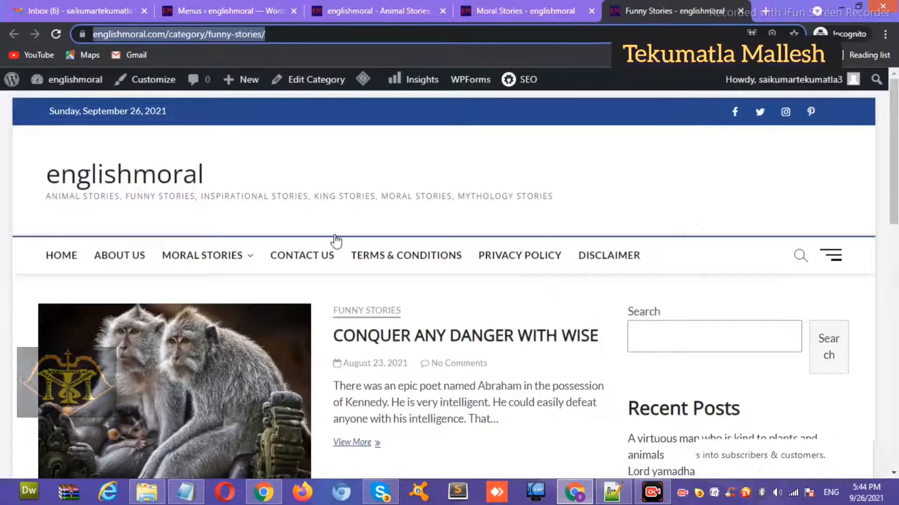
pyautogui.scroll(-10, 888, 244)
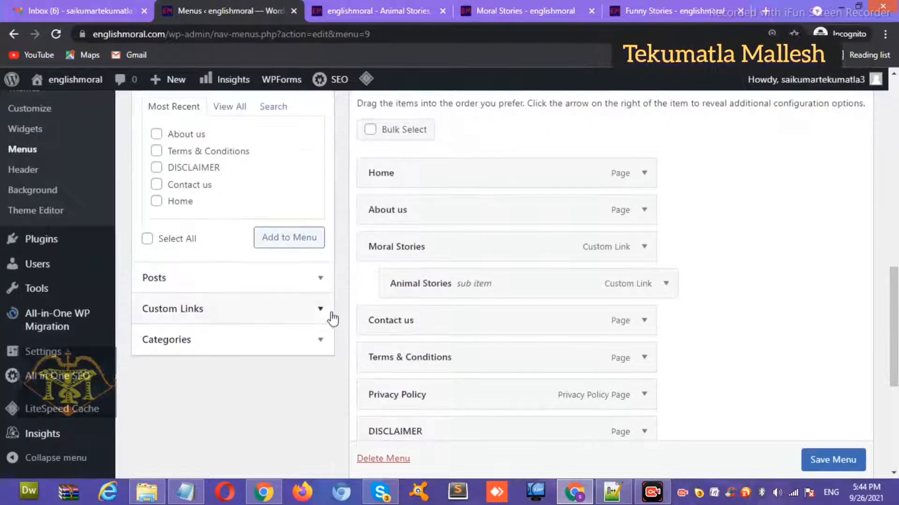
pyautogui.click(323, 311)
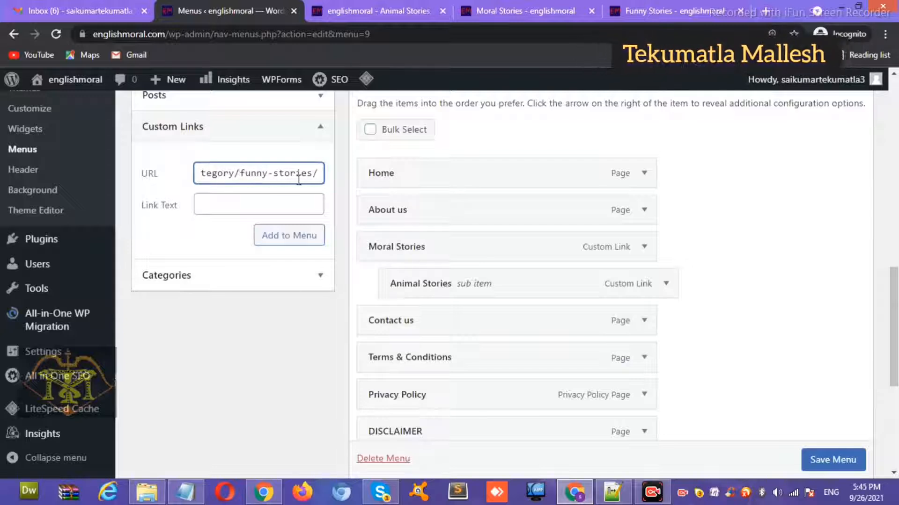
pyautogui.moveTo(310, 172); pyautogui.dragTo(240, 174)
# Step: Enter Funny Stories as the link text and add the custom link to the main menu
pyautogui.click(268, 204)
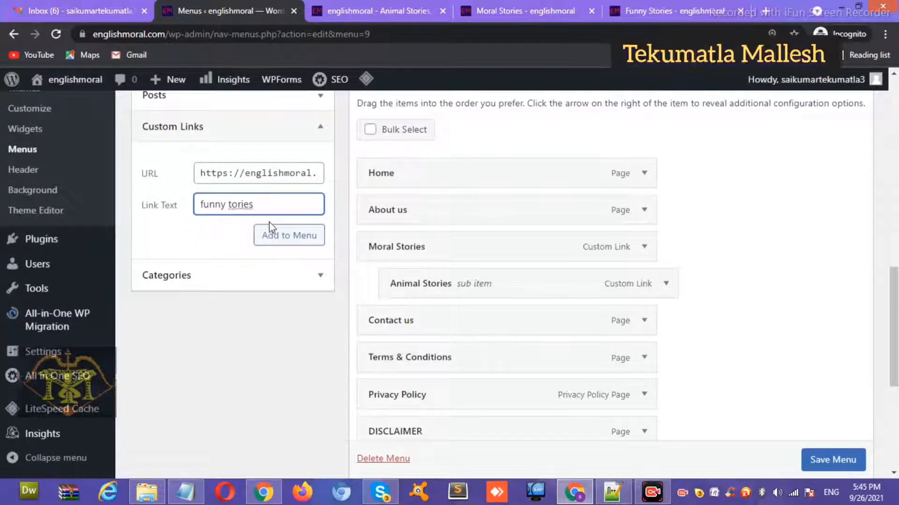
pyautogui.press('Left')
pyautogui.press('Left')
pyautogui.press('Left')
pyautogui.press('Left')
pyautogui.press('Left')
pyautogui.press('Left')
pyautogui.press('BackSpace')
pyautogui.click(283, 233)
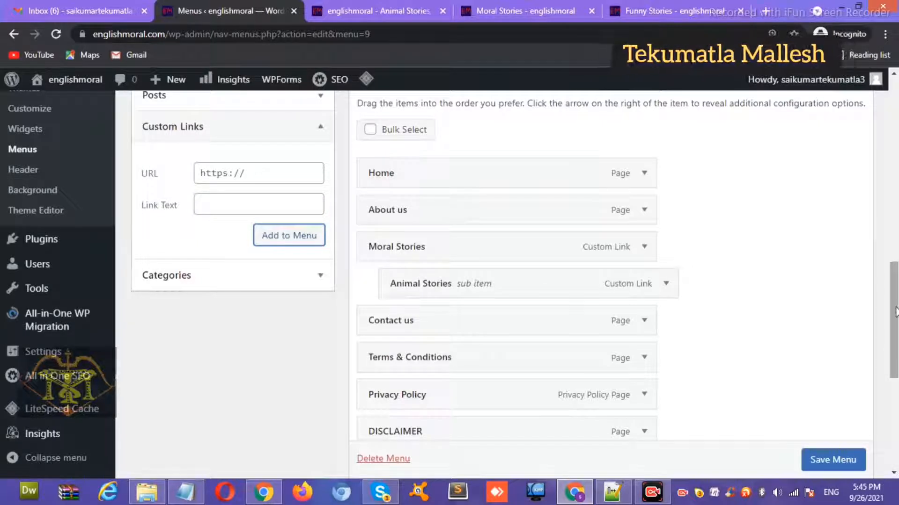
# Step: Nest Funny Stories under Moral Stories, directly below Animal Stories, and save the main menu
pyautogui.moveTo(895, 312)
pyautogui.mouseDown()
pyautogui.moveTo(896, 349)
pyautogui.moveTo(896, 331)
pyautogui.mouseUp()
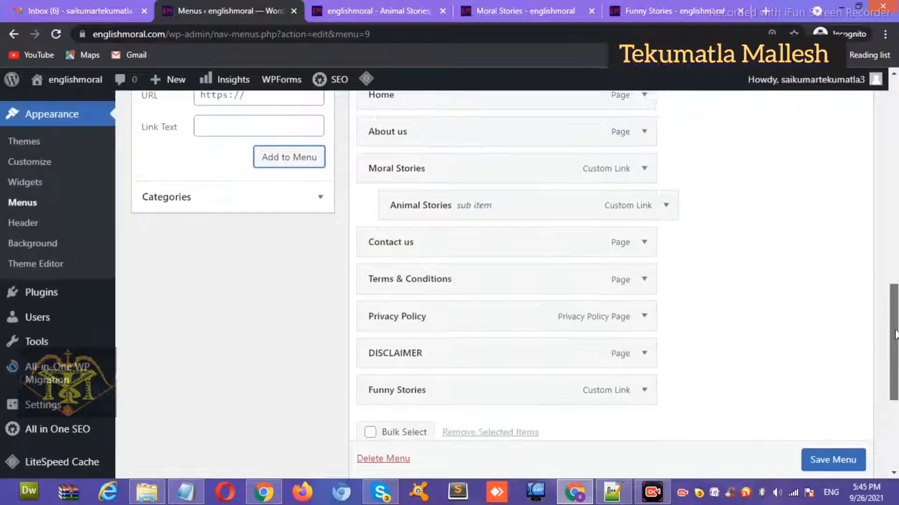
pyautogui.moveTo(499, 403); pyautogui.dragTo(532, 253)
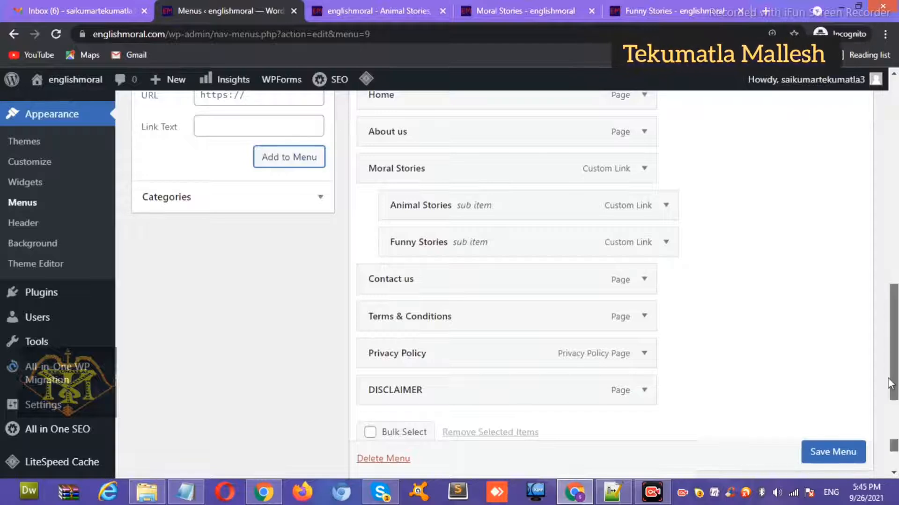
pyautogui.scroll(-5, 838, 402)
pyautogui.click(833, 397)
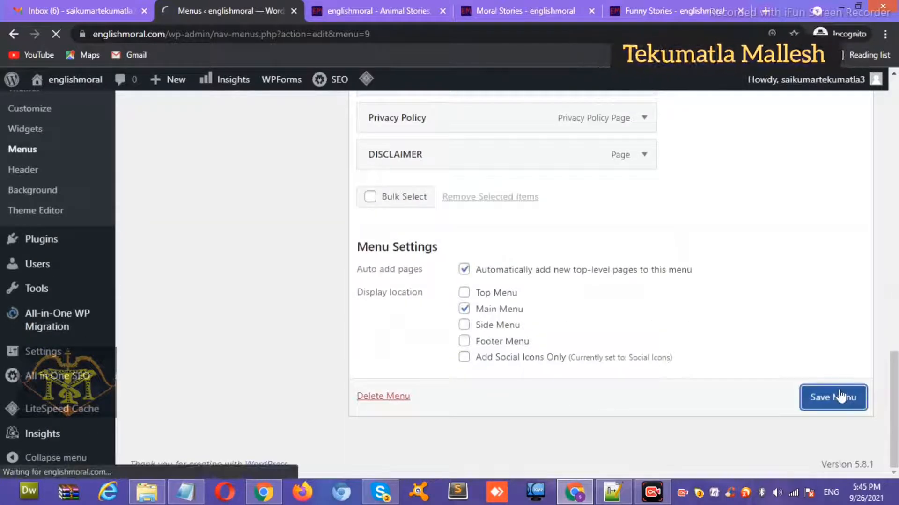
# Step: Reload the site homepage and check that Funny Stories is listed in the Moral Stories submenu
pyautogui.click(377, 12)
pyautogui.click(56, 35)
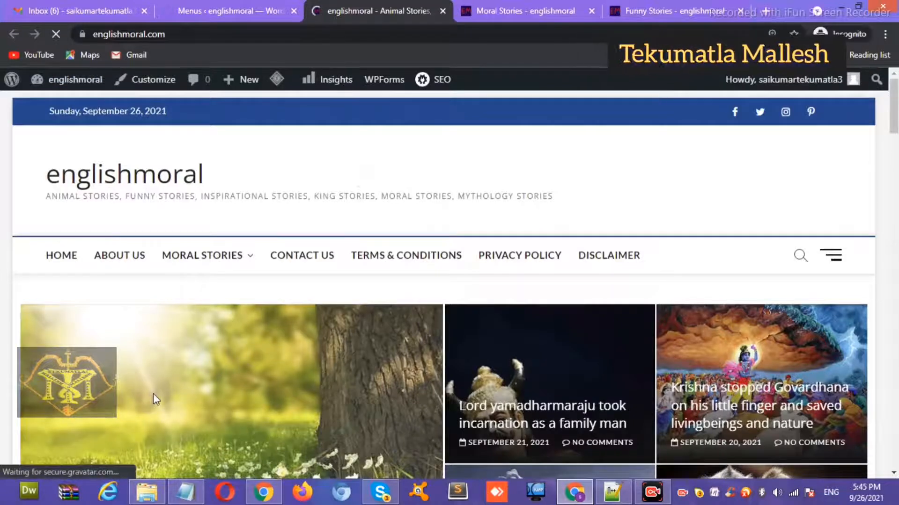
pyautogui.moveTo(242, 258)
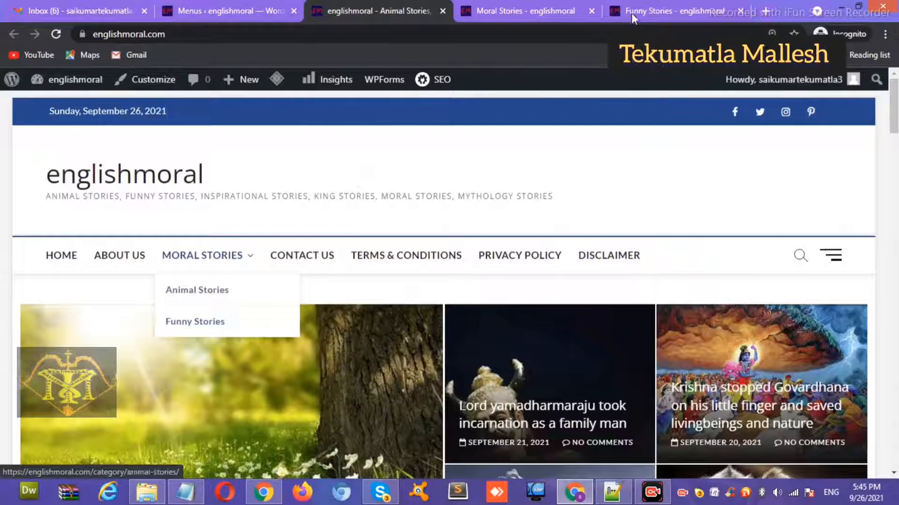
# Step: Close the Moral Stories tab, then open the Inspirational Stories category in a new tab and copy its URL
pyautogui.click(592, 10)
pyautogui.click(553, 5)
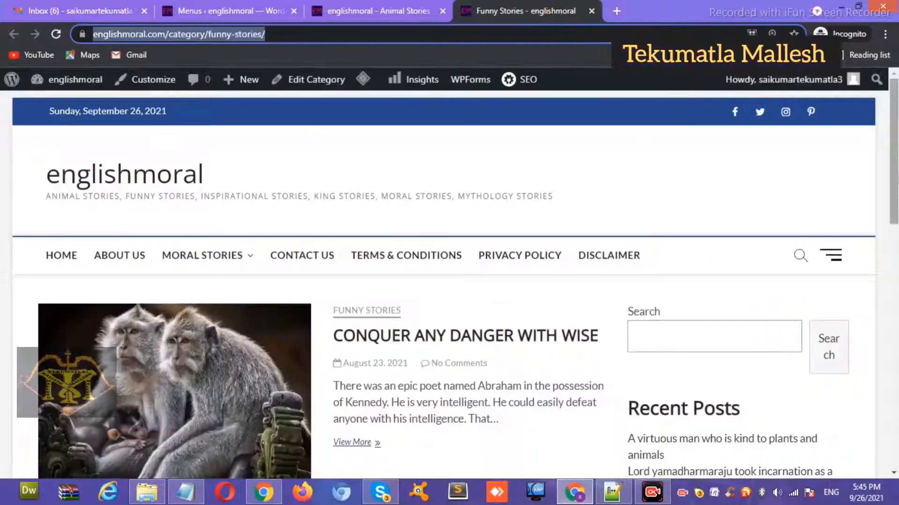
pyautogui.scroll(-10, 815, 337)
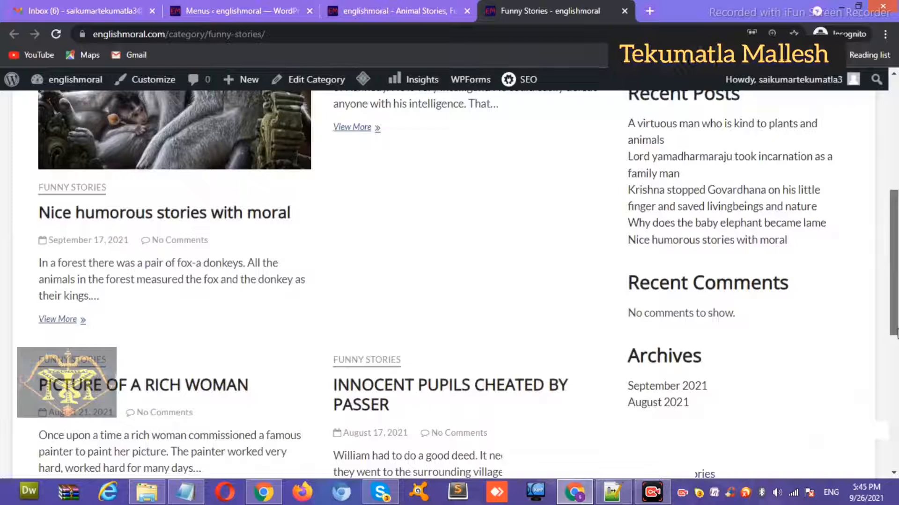
pyautogui.rightClick(711, 293)
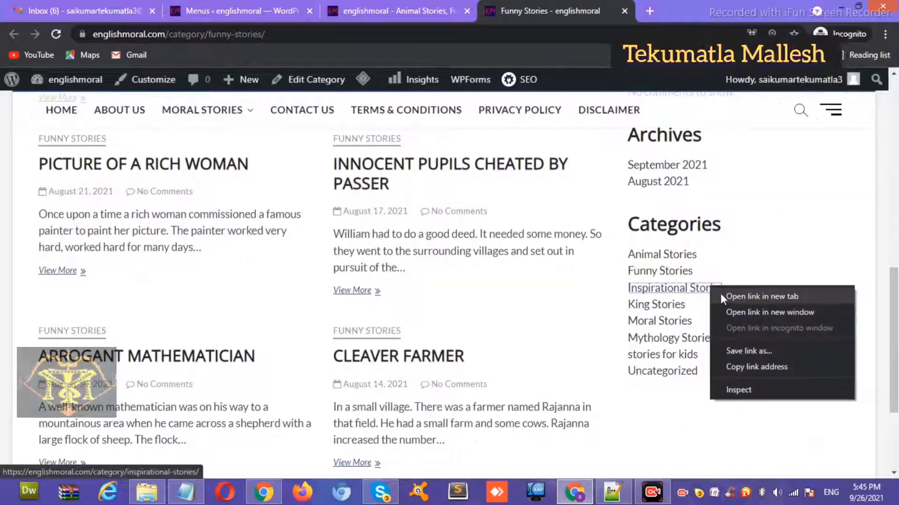
pyautogui.click(721, 293)
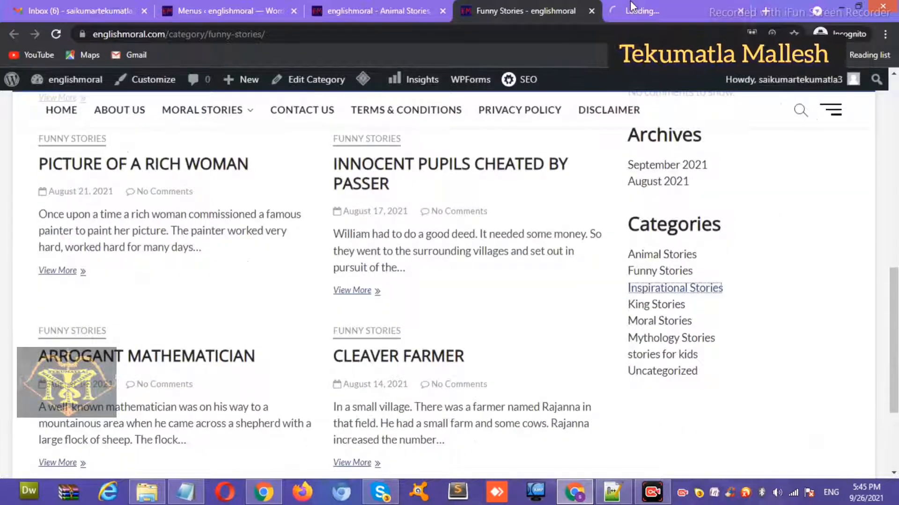
pyautogui.click(631, 6)
pyautogui.click(349, 34)
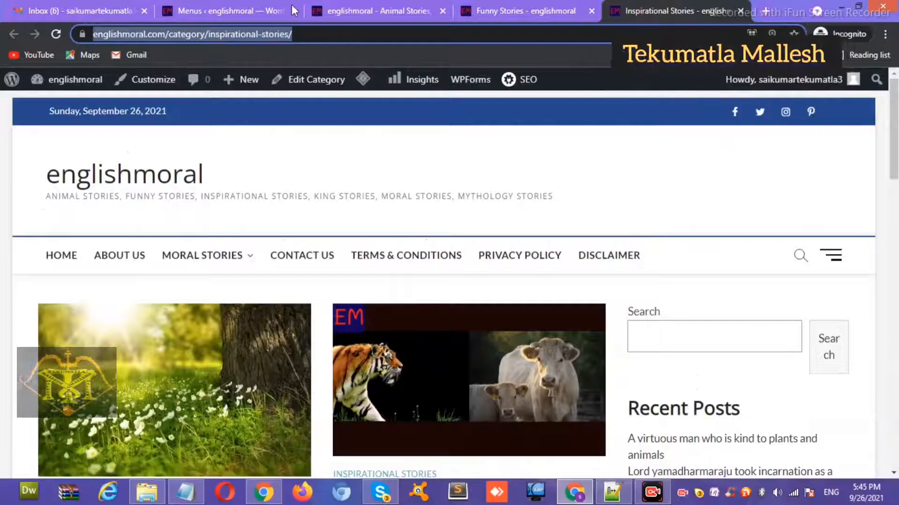
# Step: Paste the Inspirational Stories category URL into a new custom link on the Menus page
pyautogui.click(262, 10)
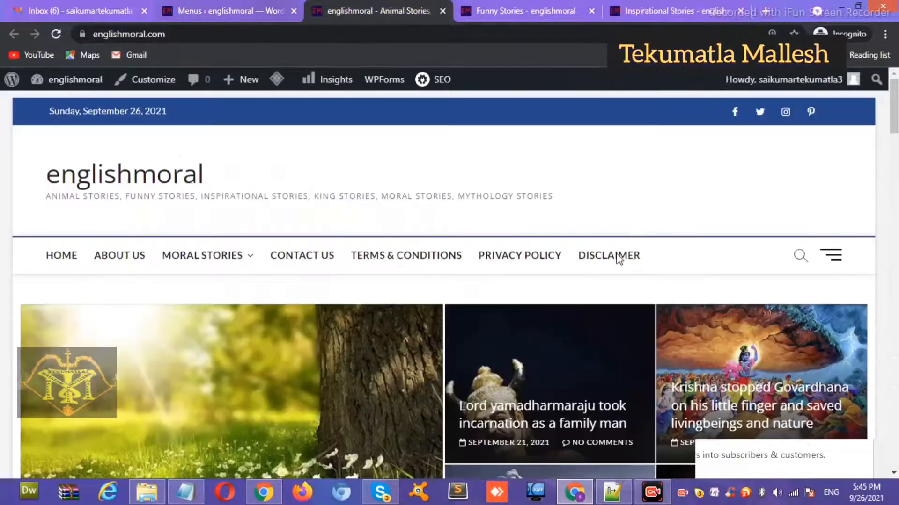
pyautogui.scroll(-10, 213, 324)
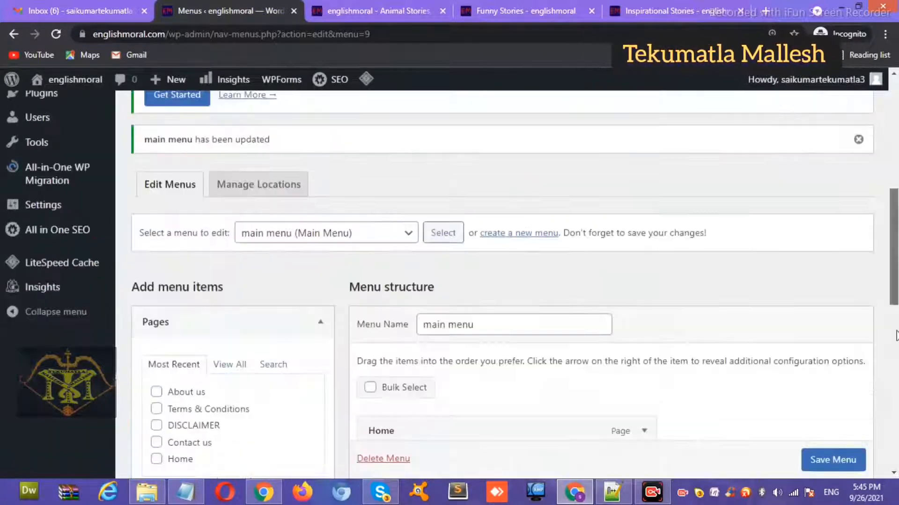
pyautogui.click(209, 359)
pyautogui.click(200, 215)
pyautogui.hotkey('ctrl', 'v')
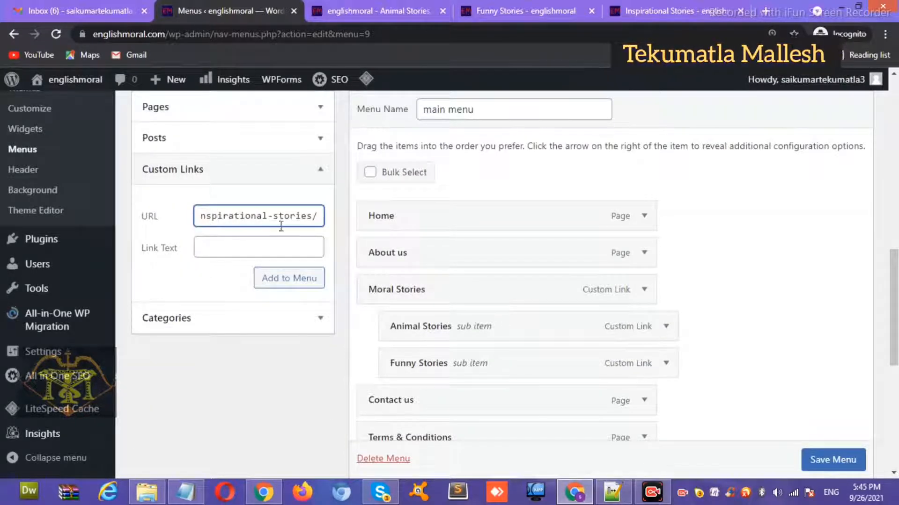
# Step: Copy the category/inspirational-stories part of the custom link's URL into its link text
pyautogui.moveTo(311, 216); pyautogui.dragTo(261, 216)
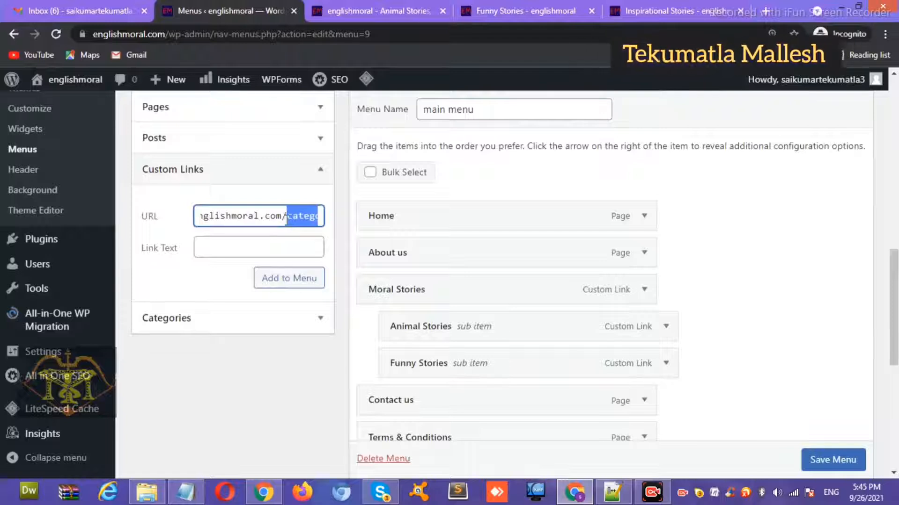
pyautogui.click(234, 253)
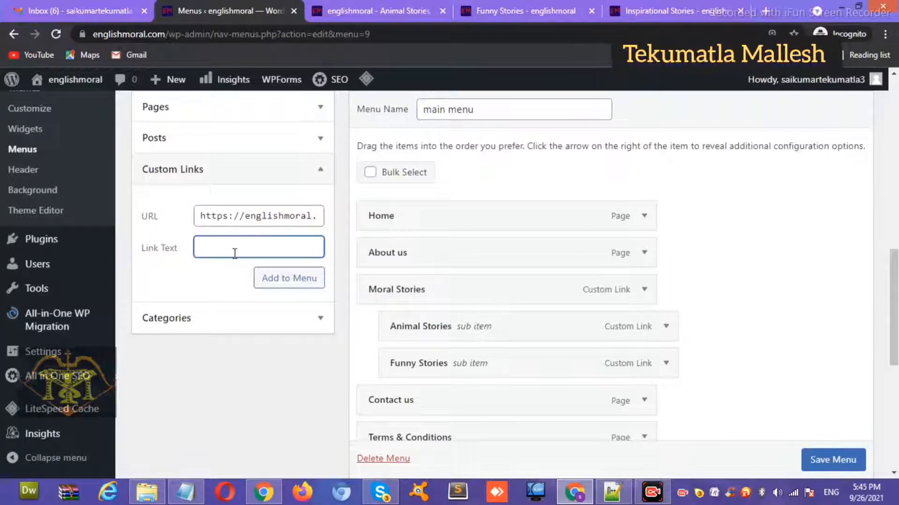
pyautogui.hotkey('ctrl', 'v')
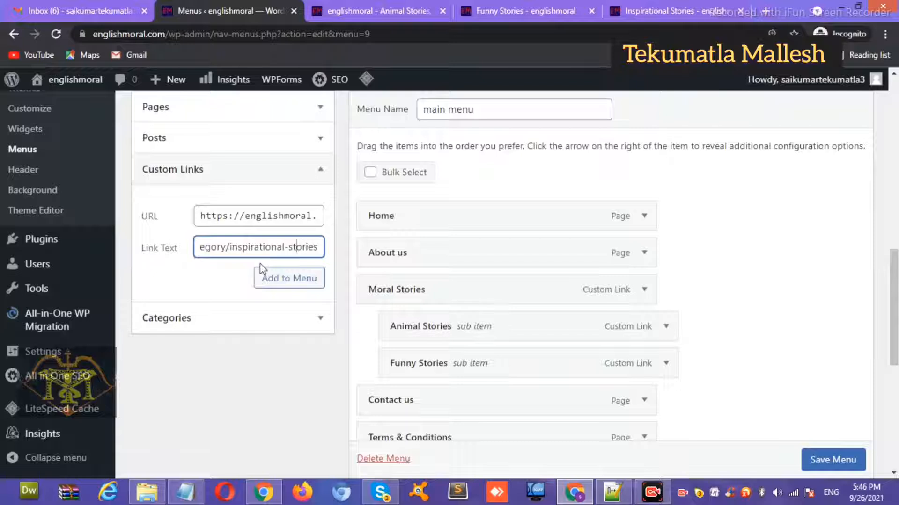
# Step: Edit the custom link's text to read "Inspirational Stories" and add the link to the main menu
pyautogui.press('BackSpace')
pyautogui.press('BackSpace')
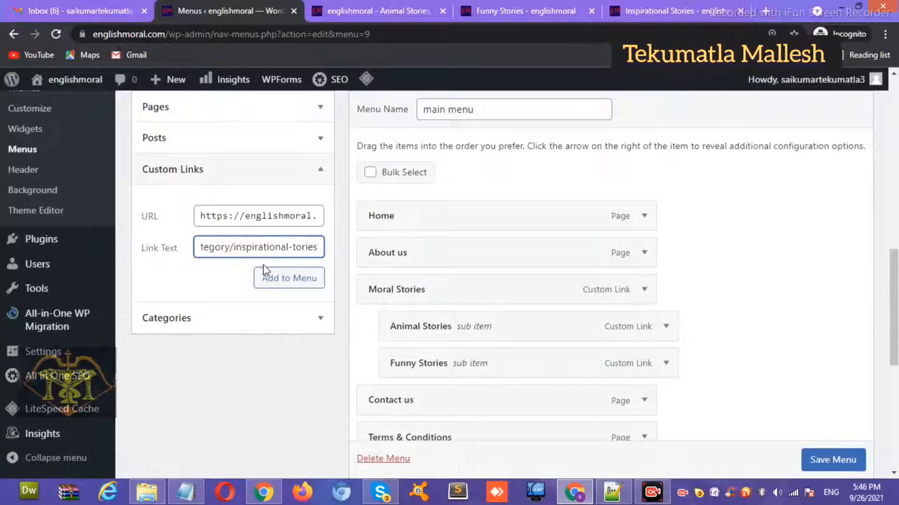
pyautogui.write('S')
pyautogui.press('Left')
pyautogui.press('Left')
pyautogui.press('Left')
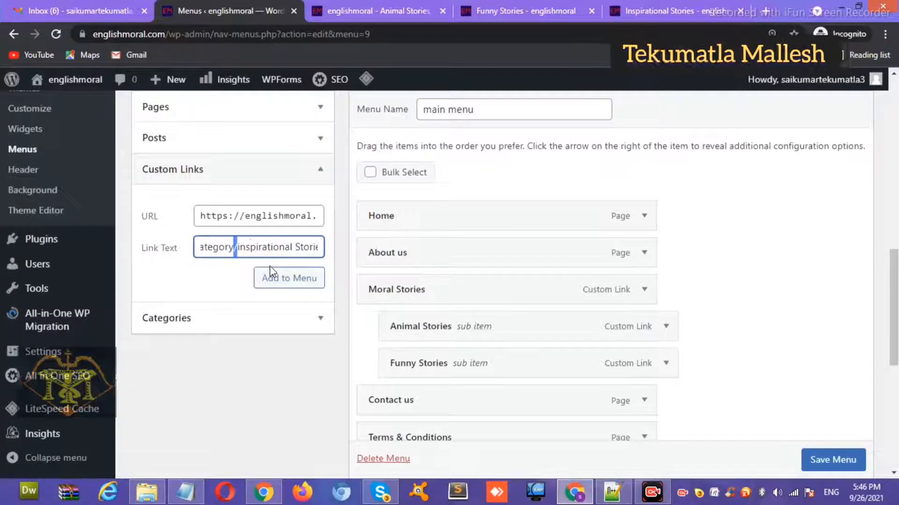
pyautogui.hotkey('shift', 'Left')
pyautogui.hotkey('shift', 'Left')
pyautogui.hotkey('shift', 'Left')
pyautogui.hotkey('shift', 'Left')
pyautogui.hotkey('shift', 'Left')
pyautogui.hotkey('shift', 'Left')
pyautogui.hotkey('shift', 'Left')
pyautogui.hotkey('shift', 'Left')
pyautogui.press('Delete')
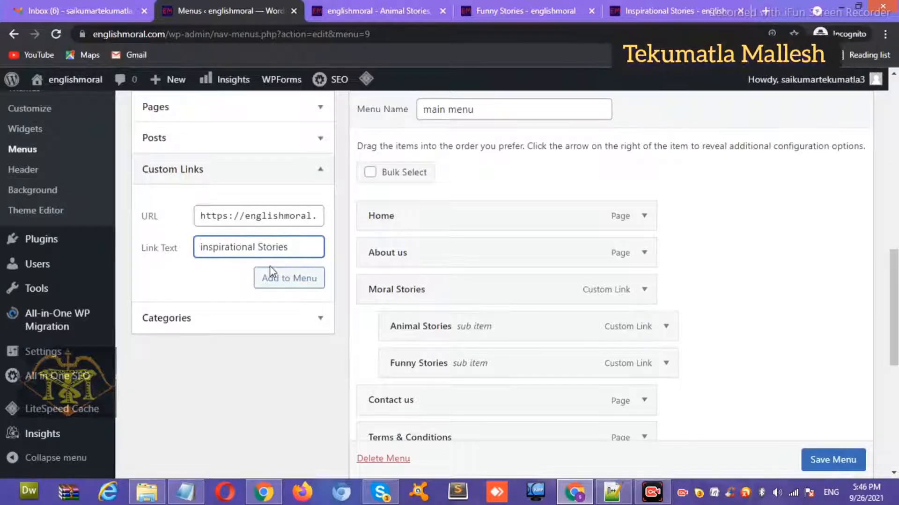
pyautogui.press('Delete')
pyautogui.write('I')
pyautogui.click(279, 277)
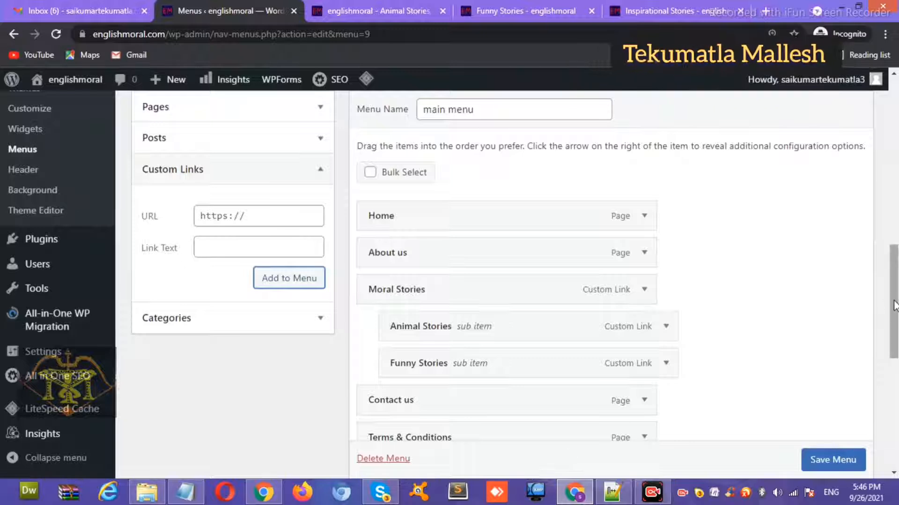
# Step: Nest Inspirational Stories under Moral Stories, directly below Funny Stories, and save the main menu
pyautogui.moveTo(894, 301); pyautogui.dragTo(888, 336)
pyautogui.moveTo(546, 427); pyautogui.dragTo(588, 285)
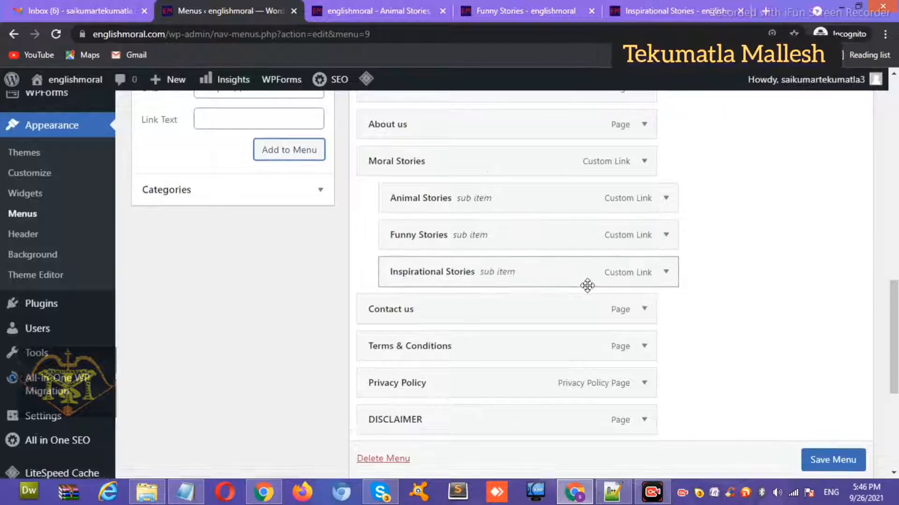
pyautogui.moveTo(896, 319); pyautogui.dragTo(895, 381)
pyautogui.click(856, 396)
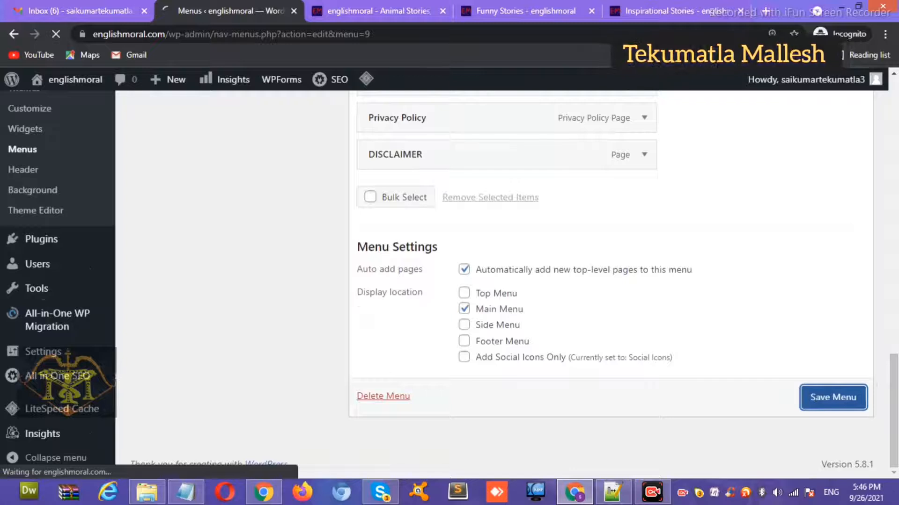
# Step: Reload the englishmoral site and compare its homepage with the Magbook demo homepage
pyautogui.click(379, 11)
pyautogui.click(56, 34)
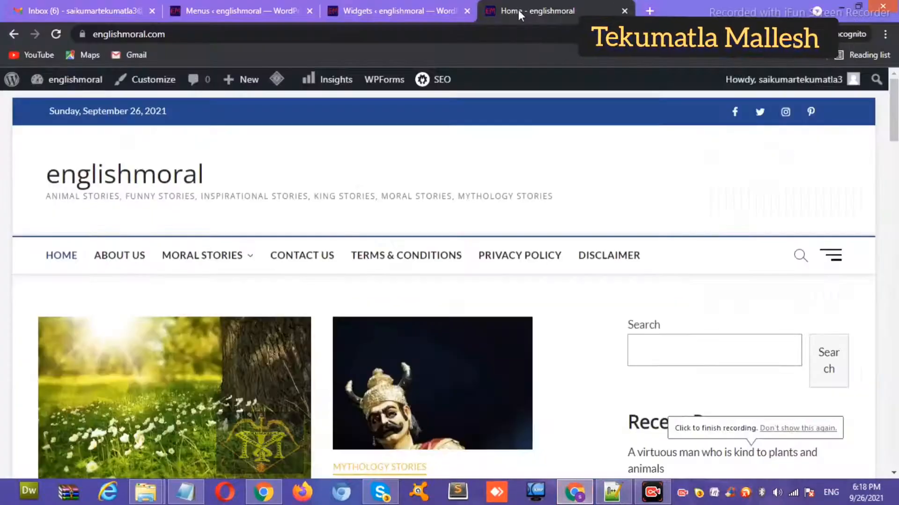
pyautogui.click(264, 491)
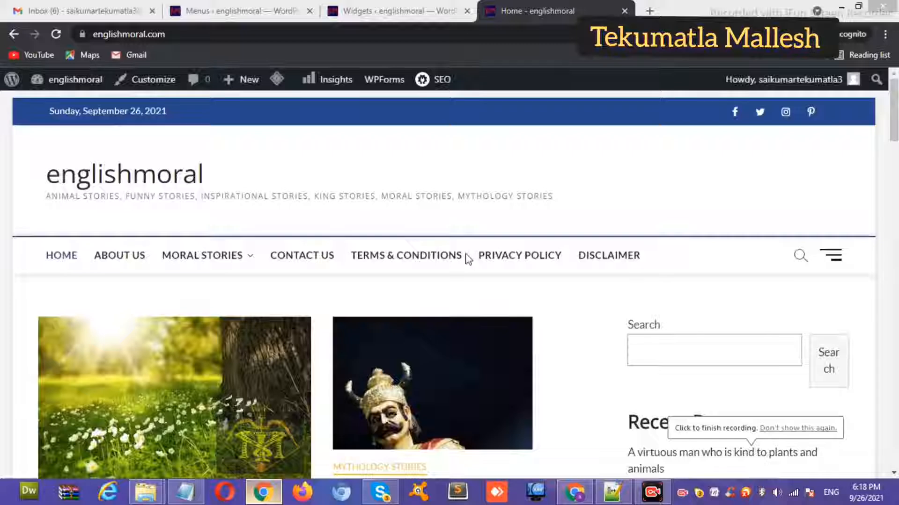
pyautogui.click(522, 11)
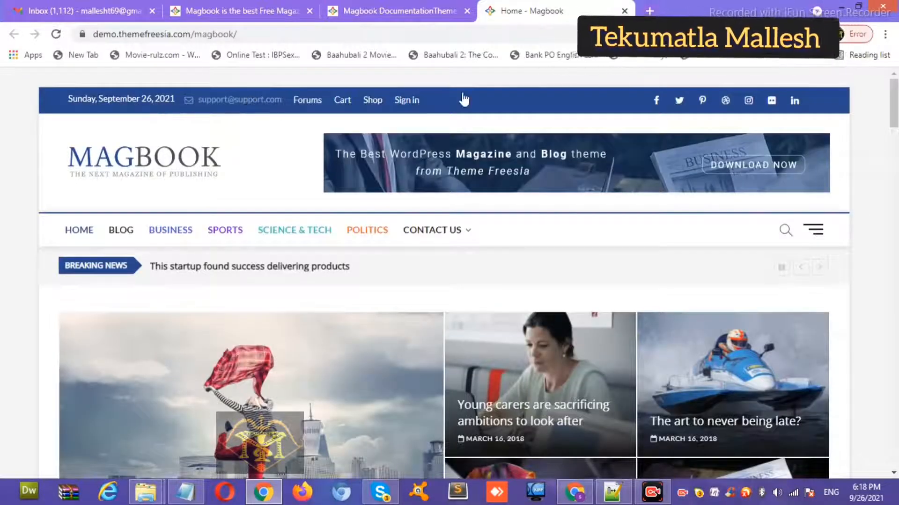
pyautogui.click(568, 495)
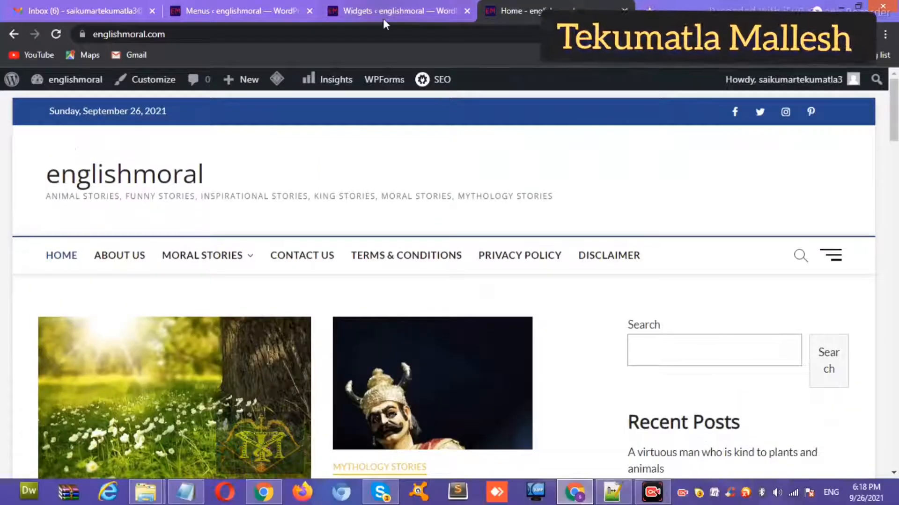
# Step: Go to the Widgets admin page and close the Top Header Info settings sidebar
pyautogui.click(279, 11)
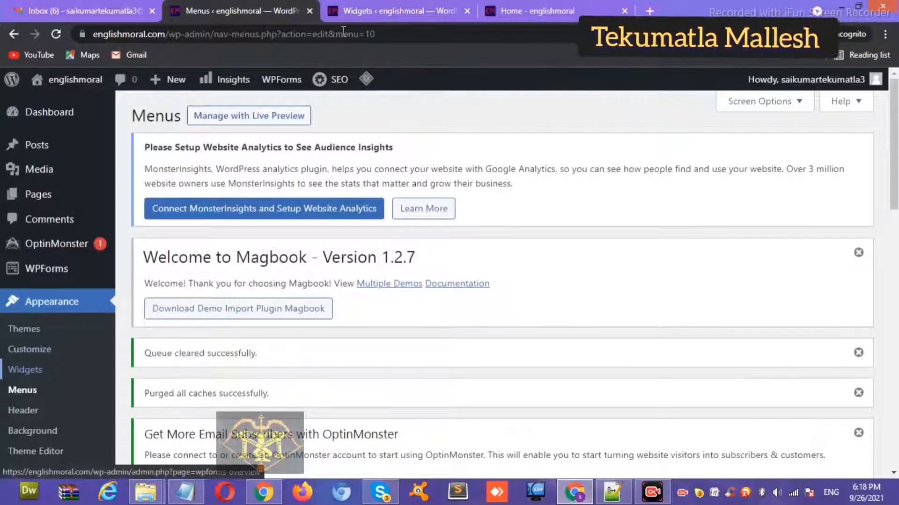
pyautogui.click(374, 5)
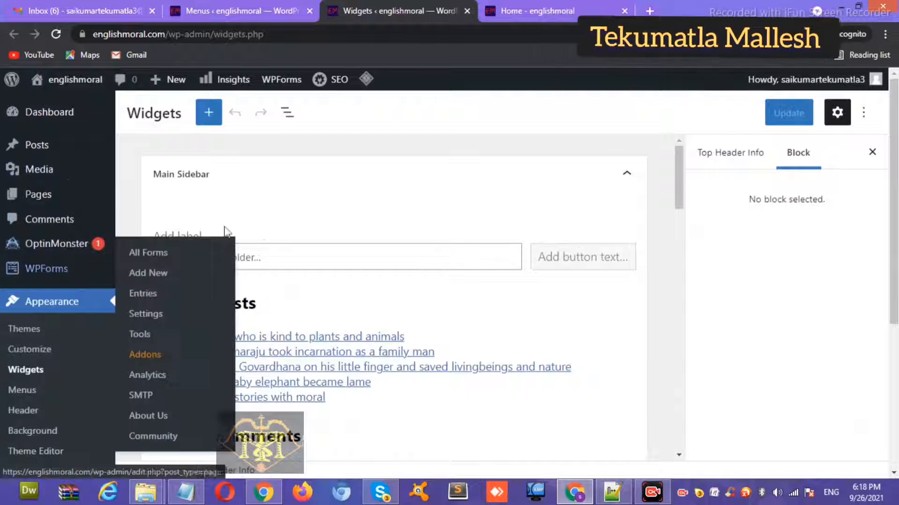
pyautogui.click(749, 153)
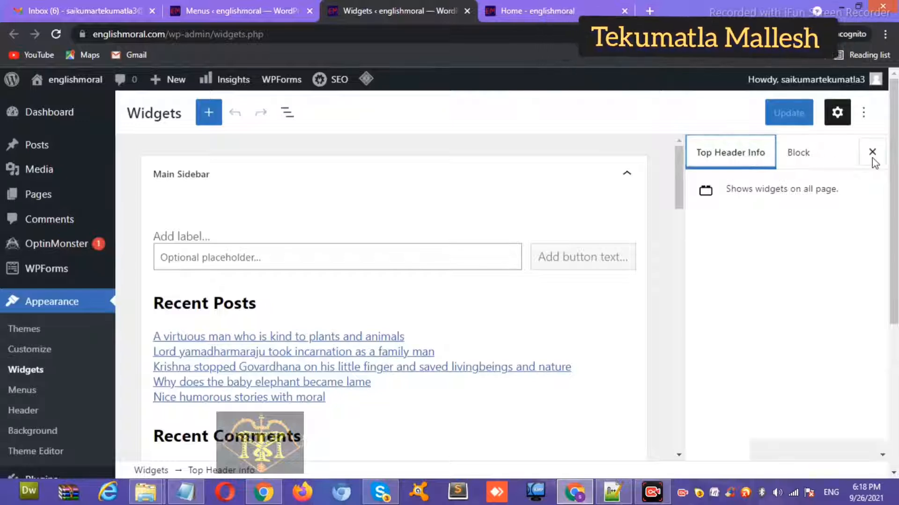
pyautogui.click(872, 160)
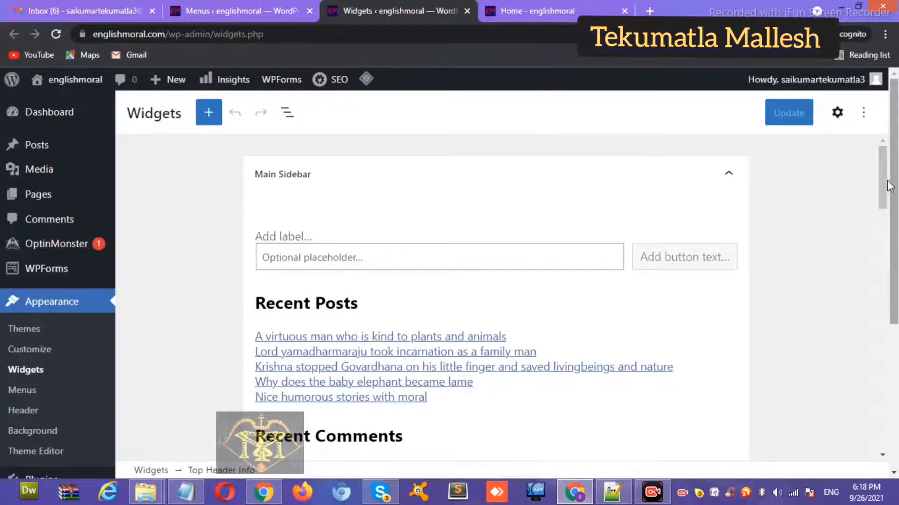
# Step: Look through the widget areas in the block-based Widgets editor, from Main Sidebar down to the footer columns
pyautogui.scroll(-5, 875, 251)
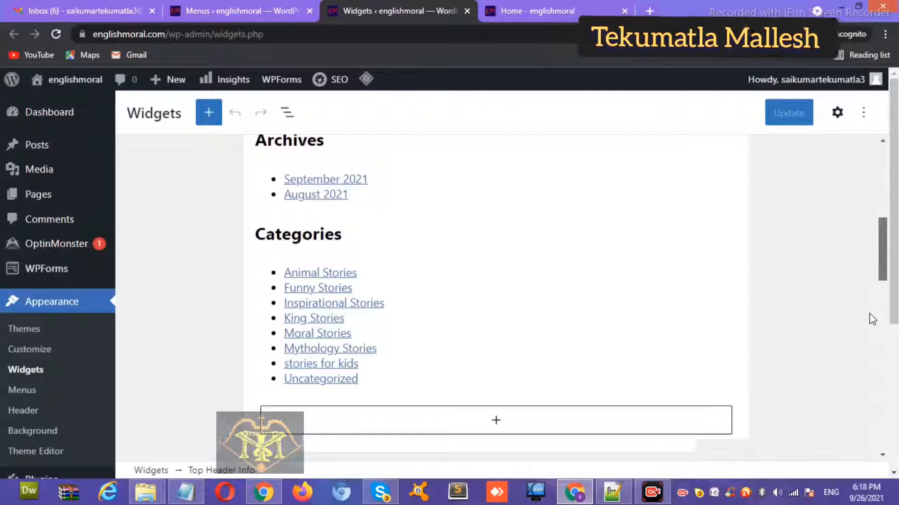
pyautogui.scroll(-7, 871, 323)
pyautogui.scroll(1, 870, 336)
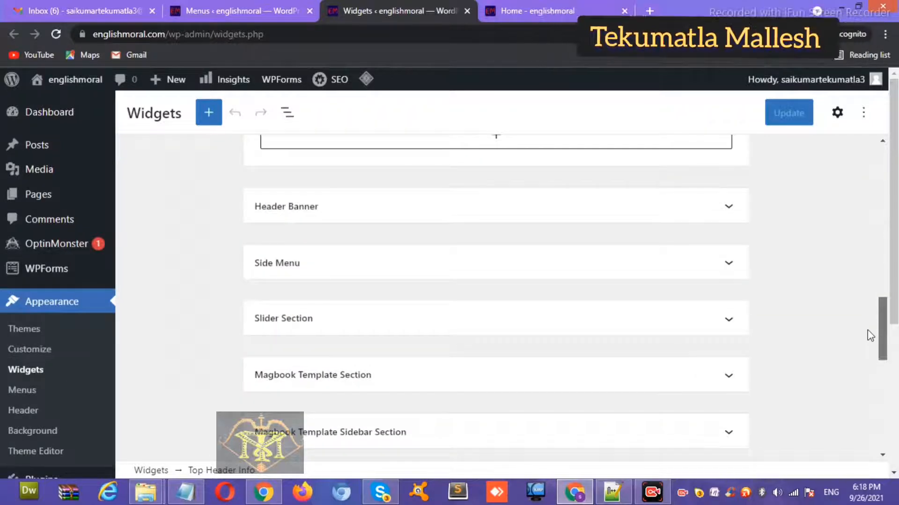
pyautogui.scroll(3, 870, 323)
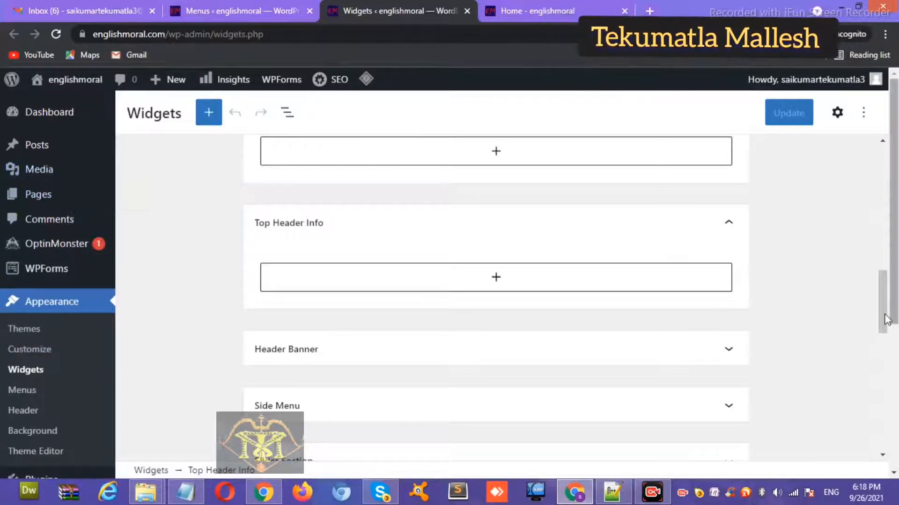
pyautogui.scroll(3, 883, 309)
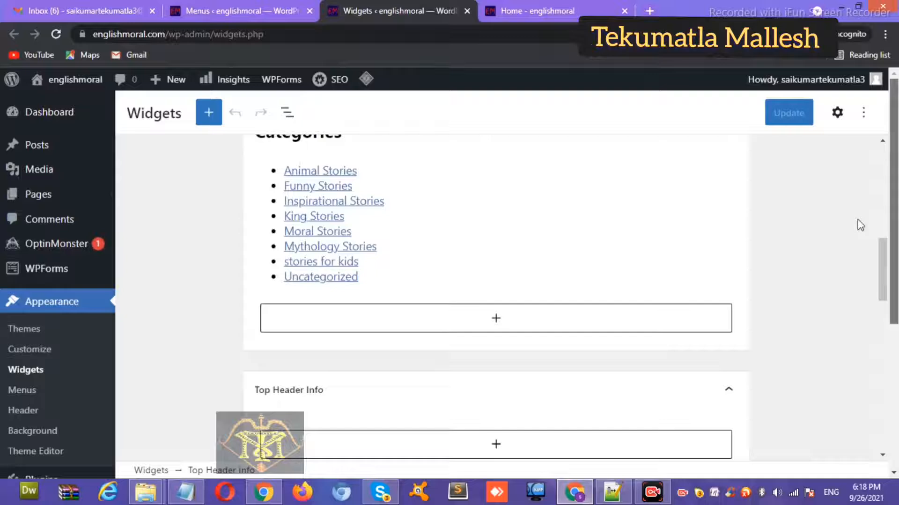
pyautogui.moveTo(71, 163)
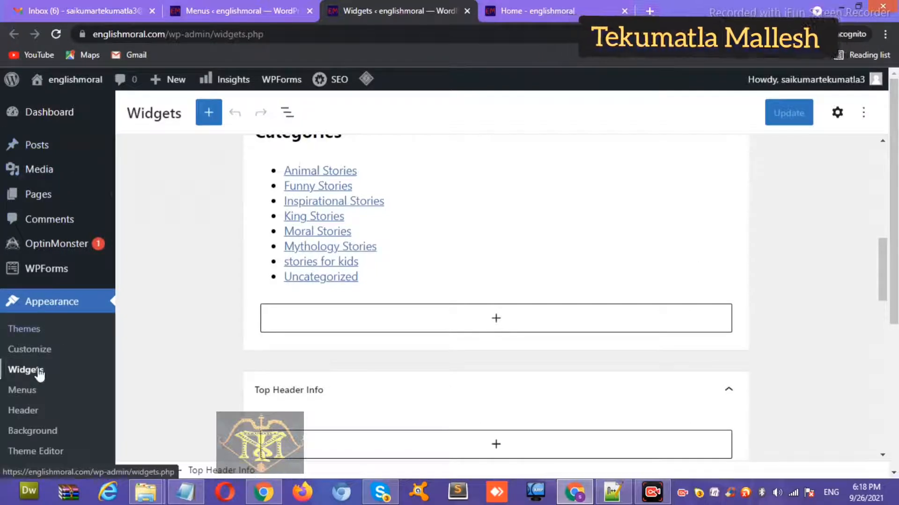
pyautogui.press('Down')
pyautogui.press('Down')
pyautogui.press('Down')
pyautogui.press('Down')
pyautogui.press('Down')
pyautogui.press('Down')
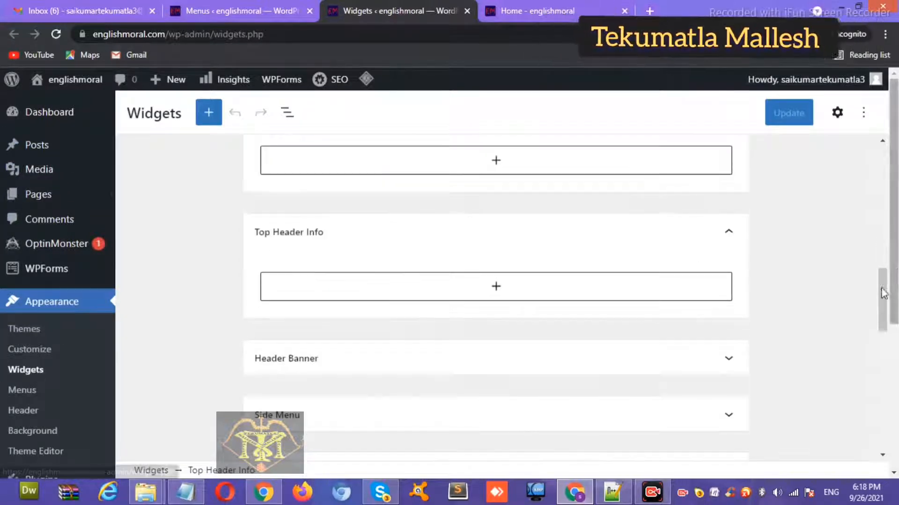
pyautogui.moveTo(881, 312); pyautogui.dragTo(873, 416)
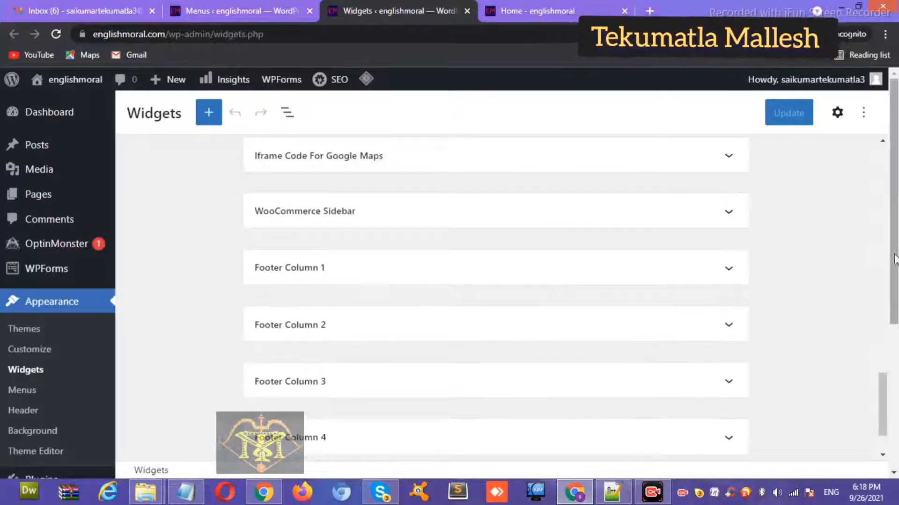
pyautogui.scroll(-5, 888, 360)
# Step: Search the plugin directory for "classic widget", and install and activate the Classic Widgets plugin
pyautogui.click(64, 253)
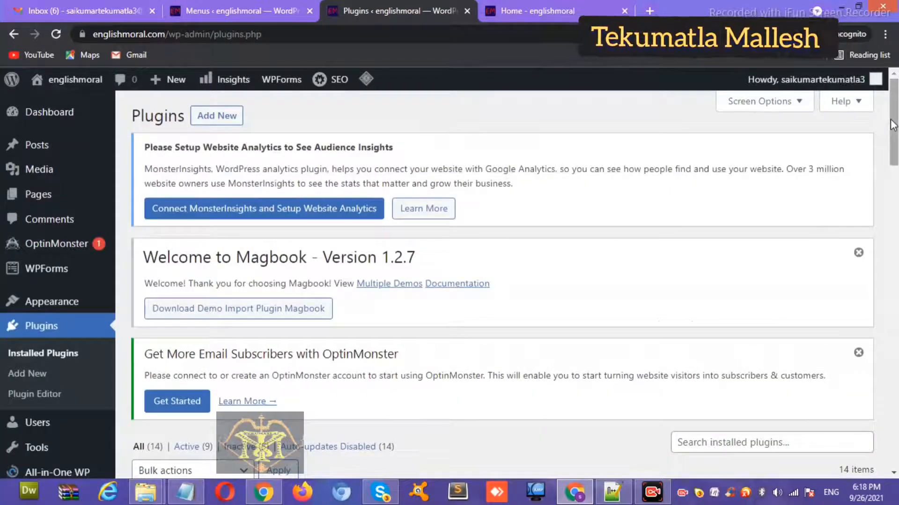
pyautogui.scroll(-5, 893, 124)
pyautogui.scroll(5, 884, 120)
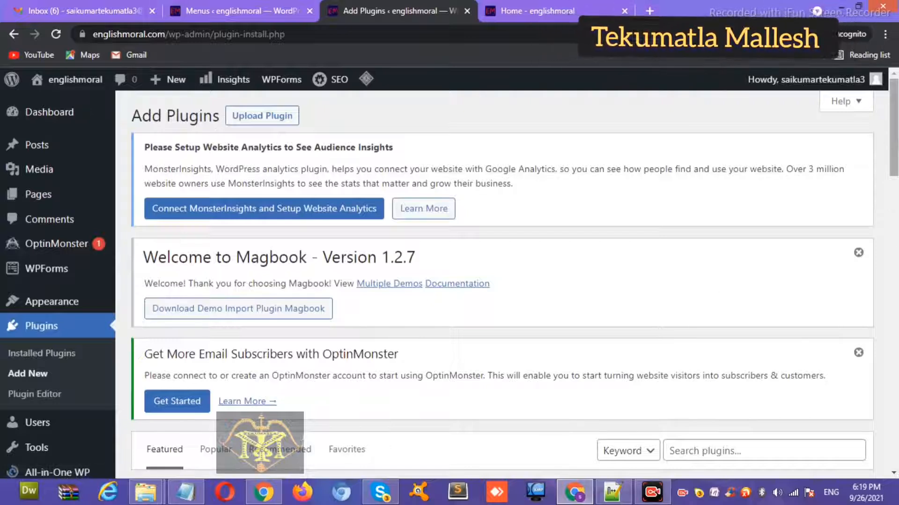
pyautogui.scroll(-4, 896, 135)
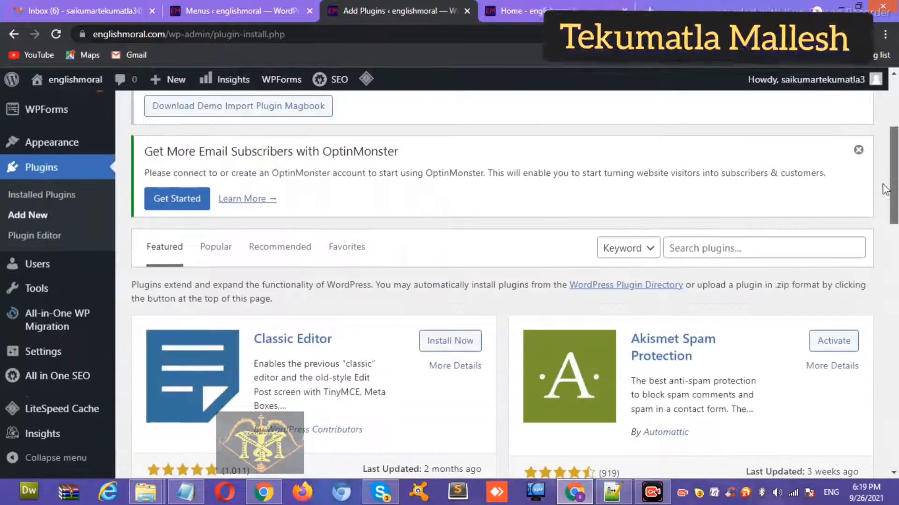
pyautogui.click(708, 239)
pyautogui.write('classic widget')
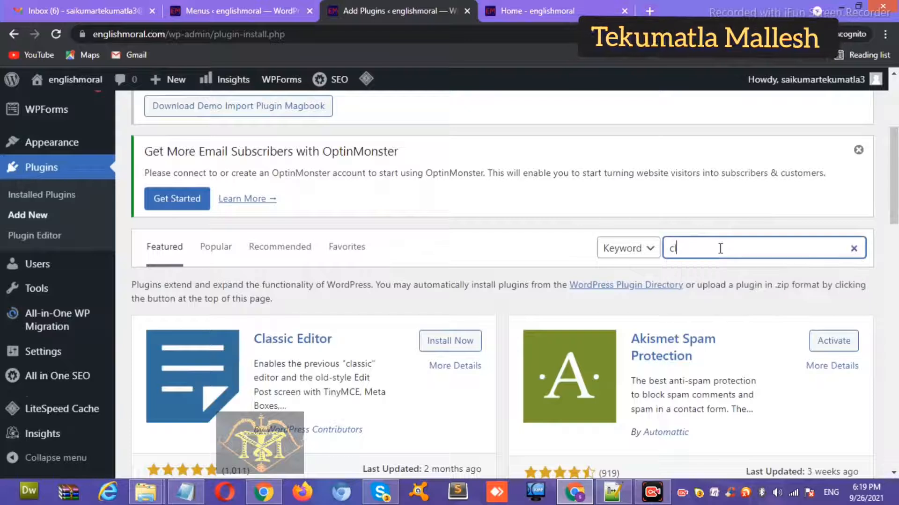
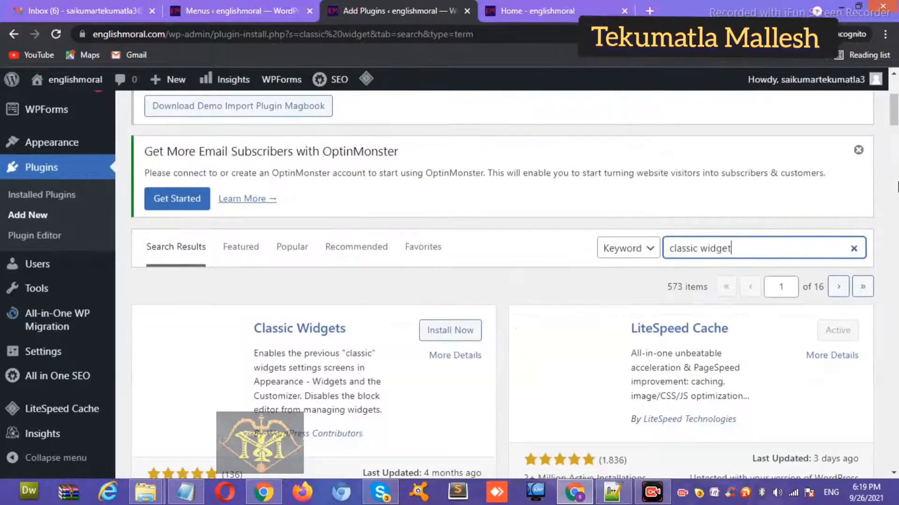
pyautogui.click(462, 334)
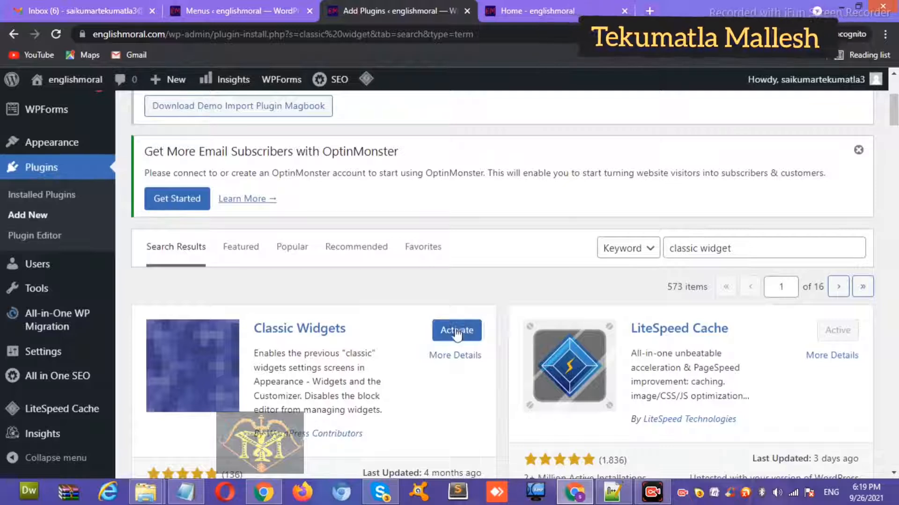
pyautogui.click(457, 332)
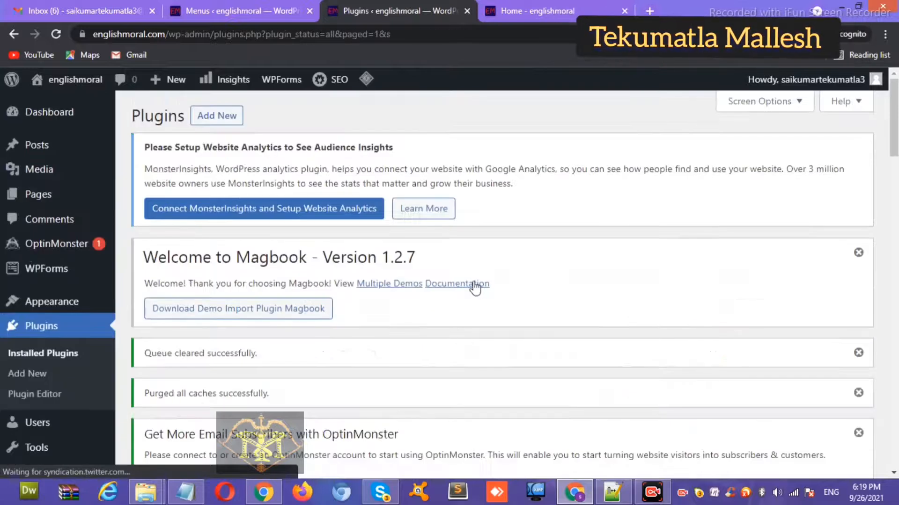
# Step: Open the Widgets page in place of the Menus page and bring the available widgets and Main Sidebar area into view
pyautogui.click(534, 6)
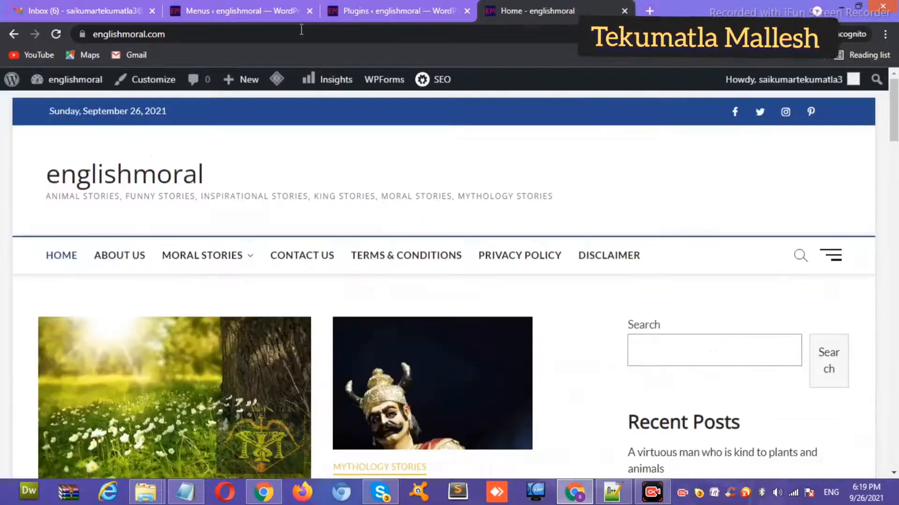
pyautogui.click(279, 19)
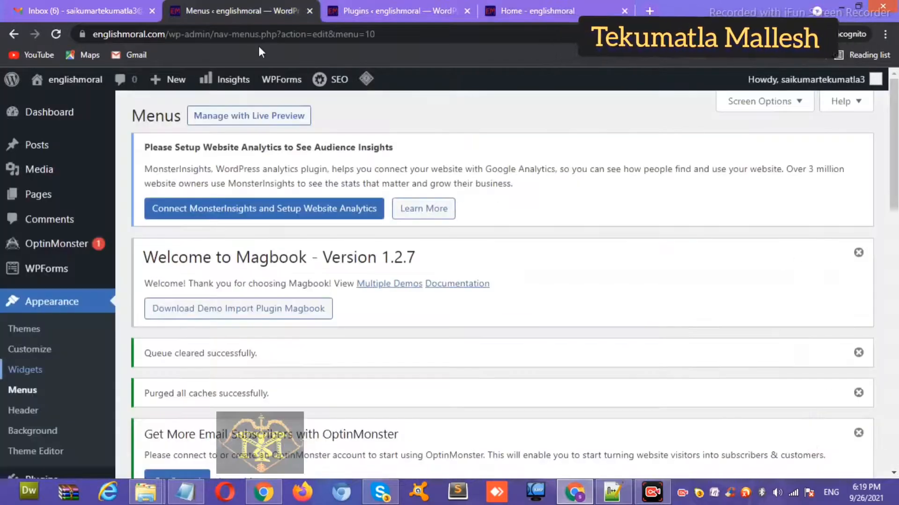
pyautogui.click(44, 378)
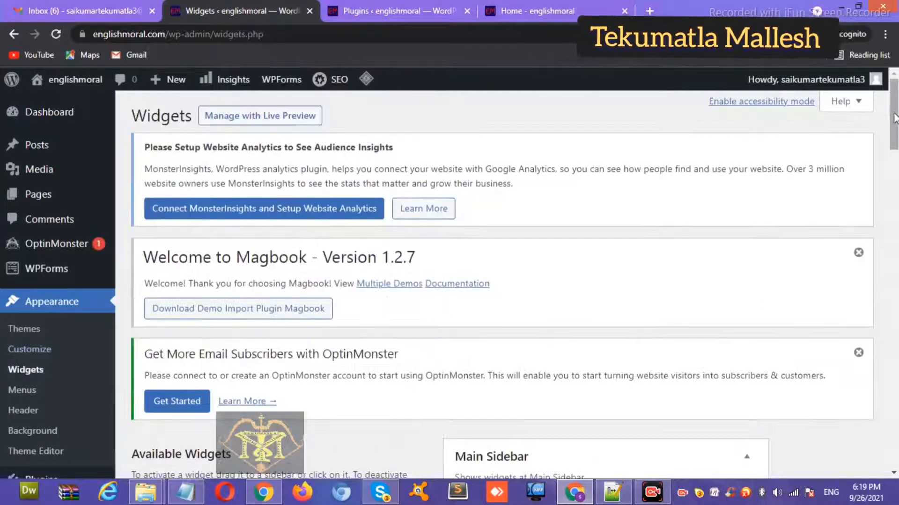
pyautogui.moveTo(895, 115); pyautogui.dragTo(896, 168)
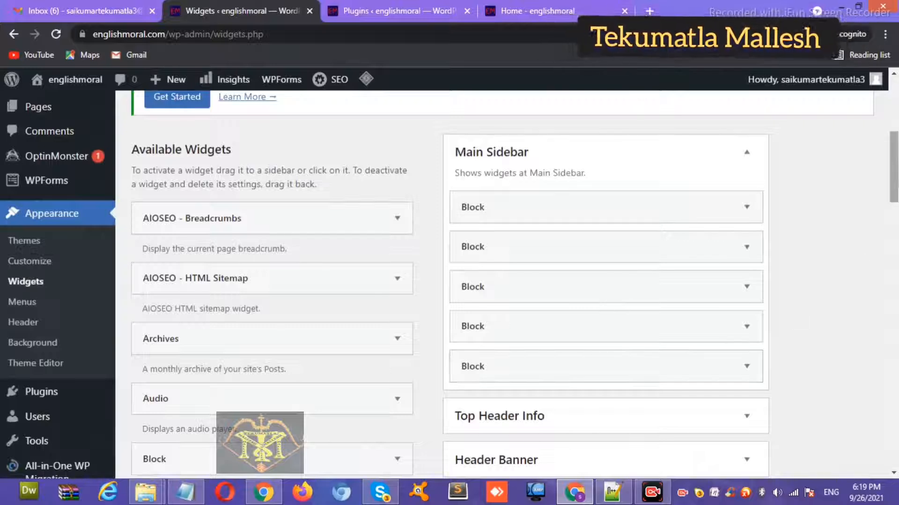
# Step: Expand the Top Header Info area and add a Custom HTML widget to it from the available widgets
pyautogui.moveTo(894, 166); pyautogui.dragTo(894, 202)
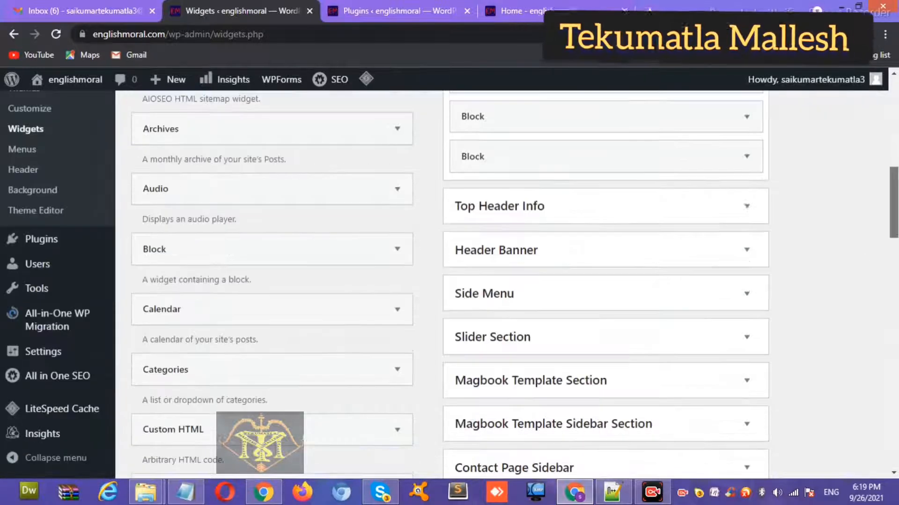
pyautogui.click(747, 207)
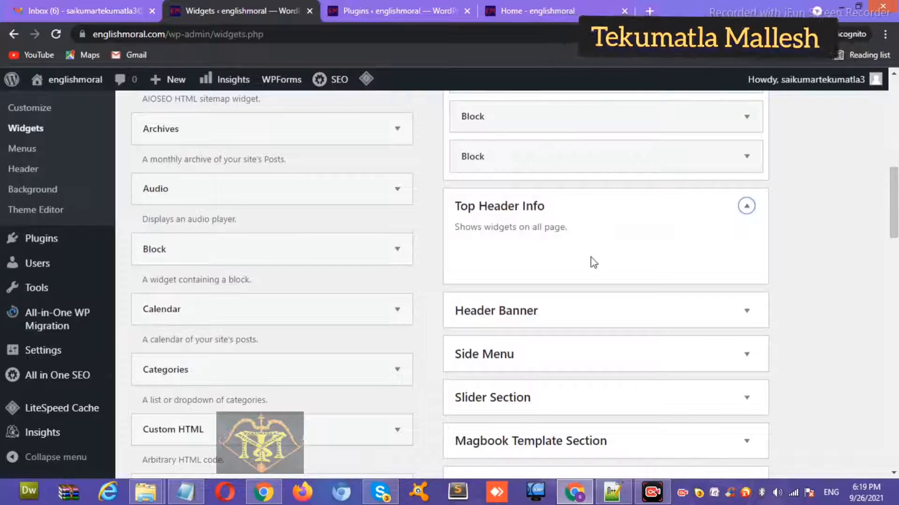
pyautogui.click(510, 14)
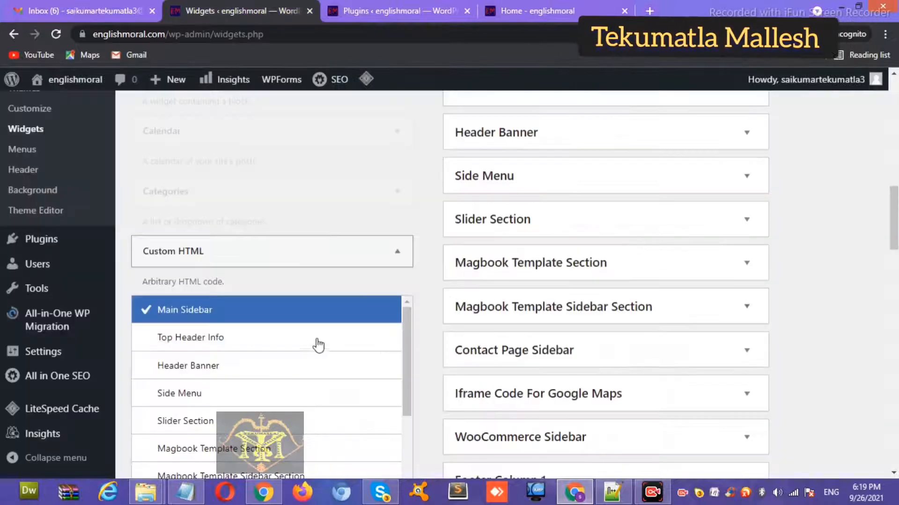
pyautogui.click(220, 348)
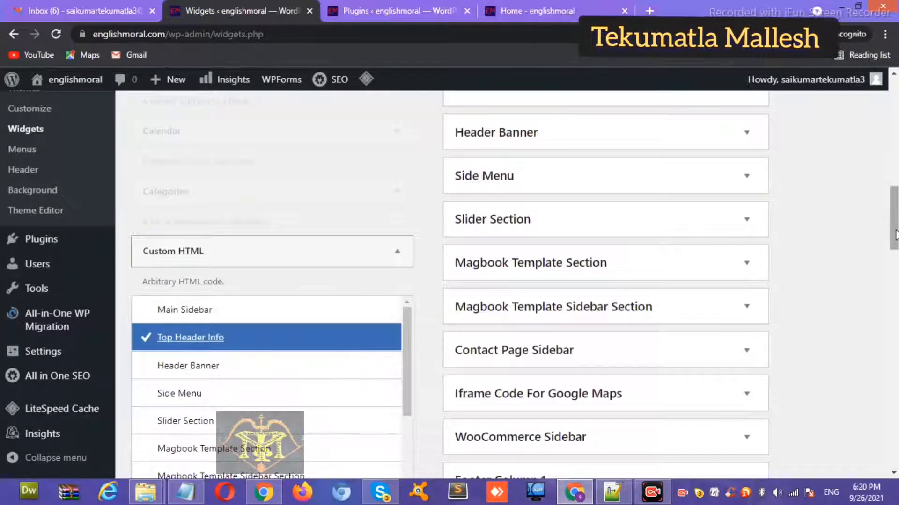
pyautogui.moveTo(895, 234); pyautogui.dragTo(894, 261)
pyautogui.click(321, 355)
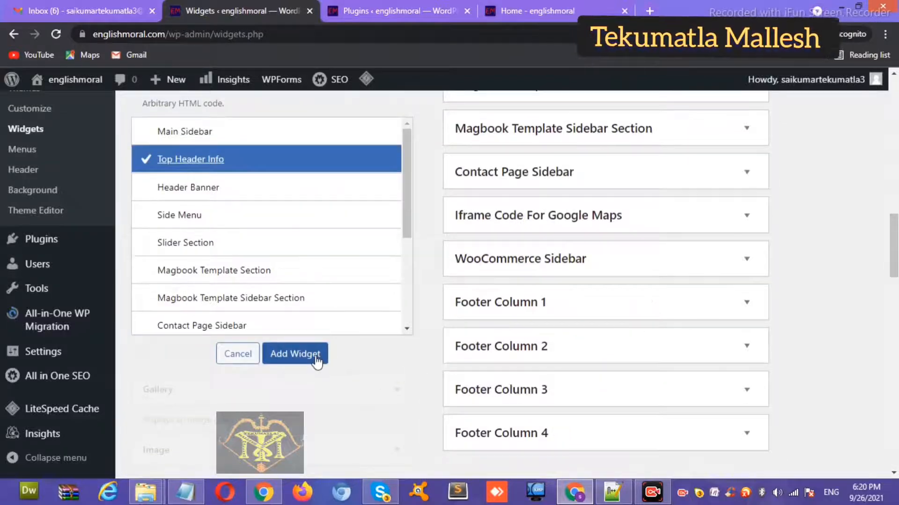
# Step: Open the Custom HTML widget in Top Header Info and put the <li> and </li> tags on their own code lines
pyautogui.moveTo(895, 216); pyautogui.dragTo(894, 223)
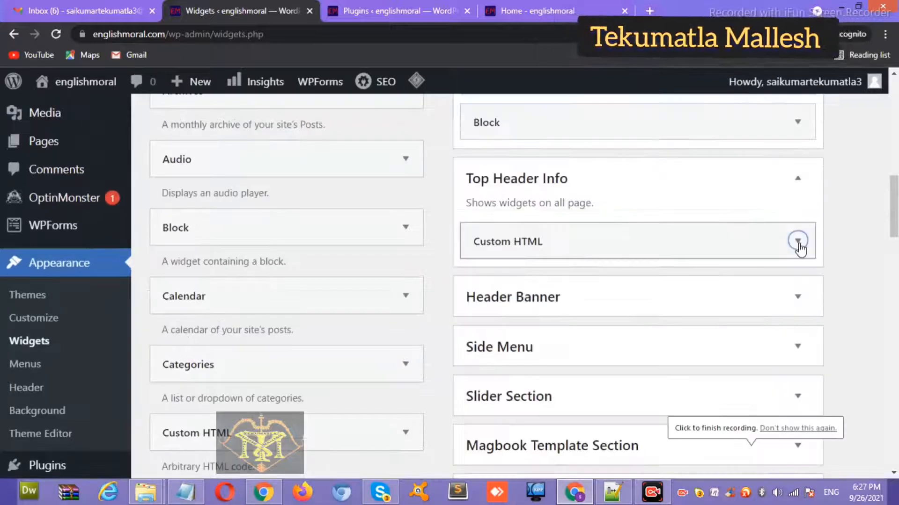
pyautogui.click(798, 242)
pyautogui.moveTo(894, 224); pyautogui.dragTo(895, 249)
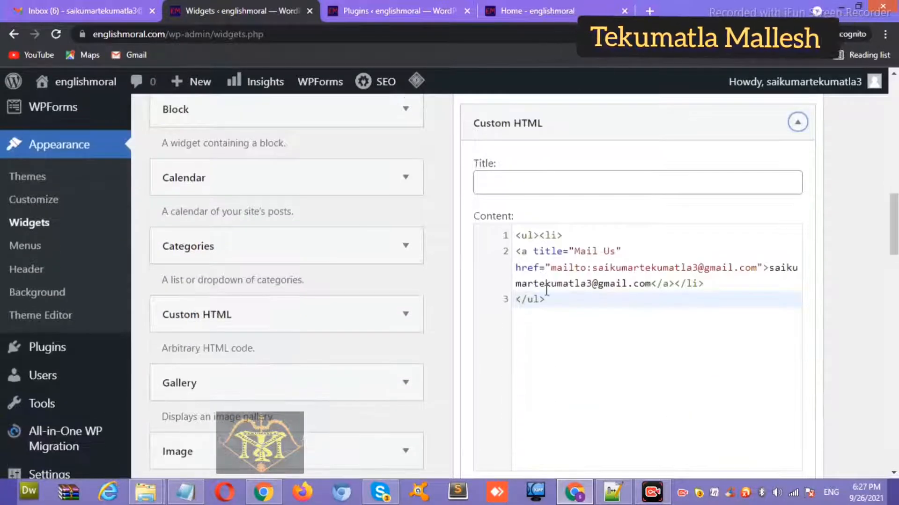
pyautogui.click(536, 237)
pyautogui.click(538, 236)
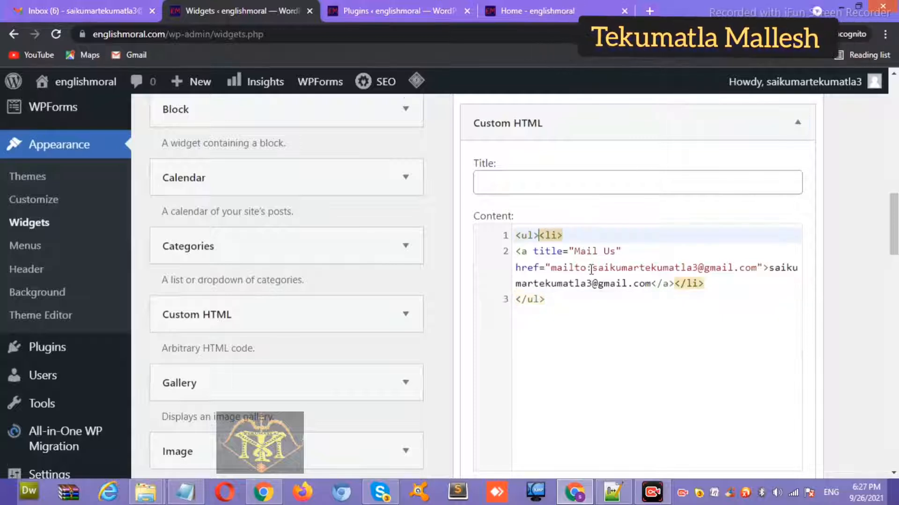
pyautogui.press('Return')
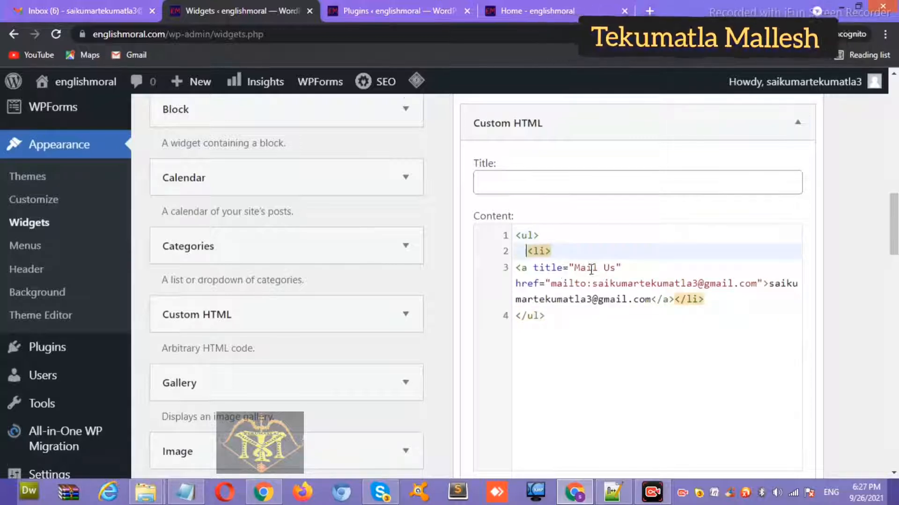
pyautogui.click(676, 298)
pyautogui.press('Return')
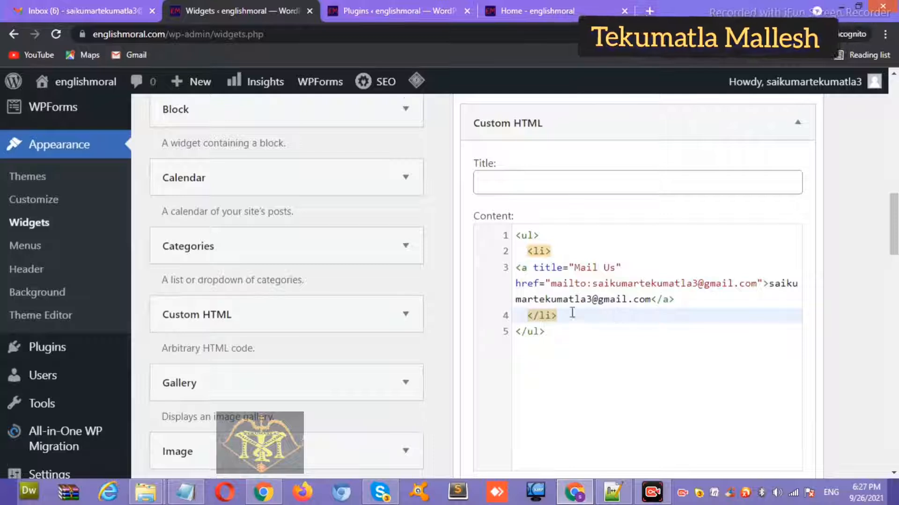
# Step: Duplicate the whole Mail Us list item directly below the original, before the closing </ul> tag
pyautogui.click(540, 250)
pyautogui.click(524, 267)
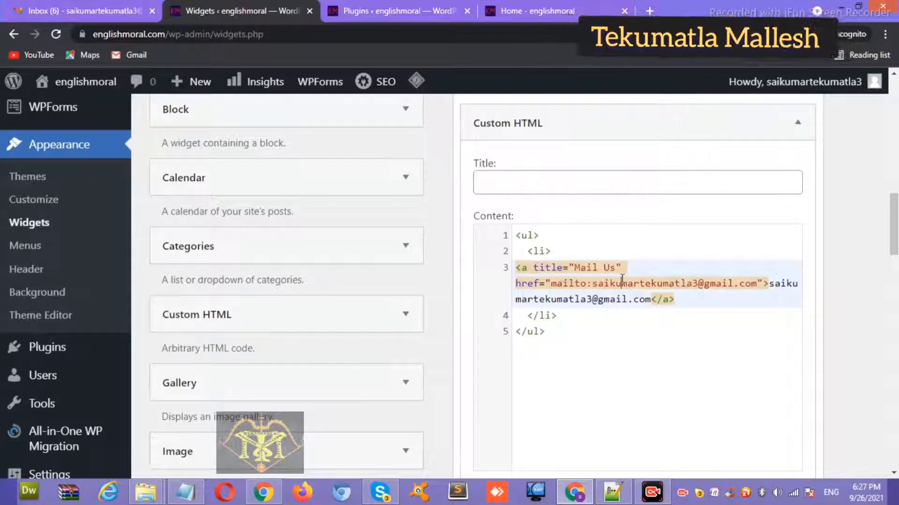
pyautogui.click(545, 316)
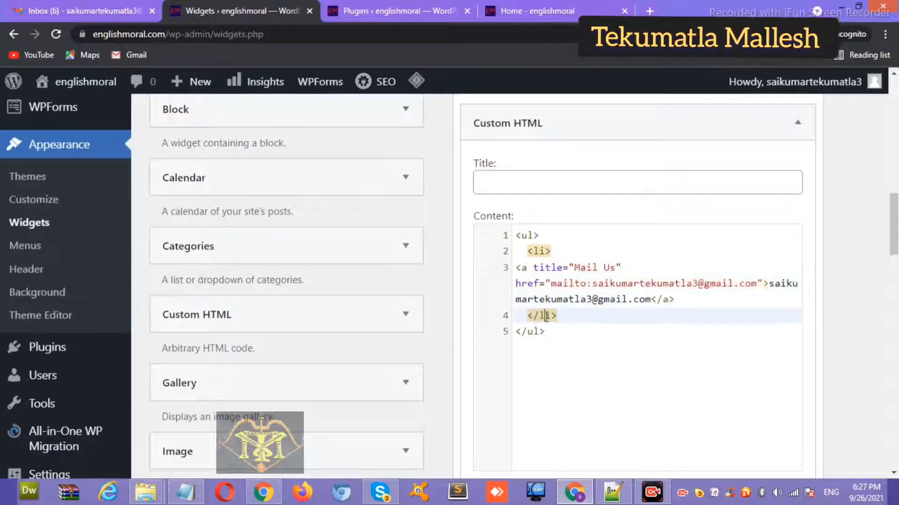
pyautogui.click(535, 330)
pyautogui.moveTo(569, 319); pyautogui.dragTo(519, 259)
pyautogui.hotkey('ctrl', 'c')
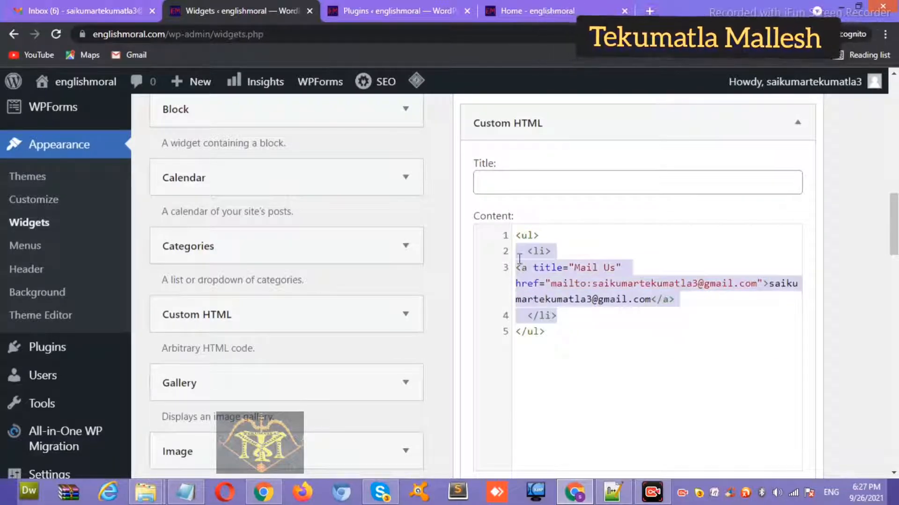
pyautogui.click(592, 314)
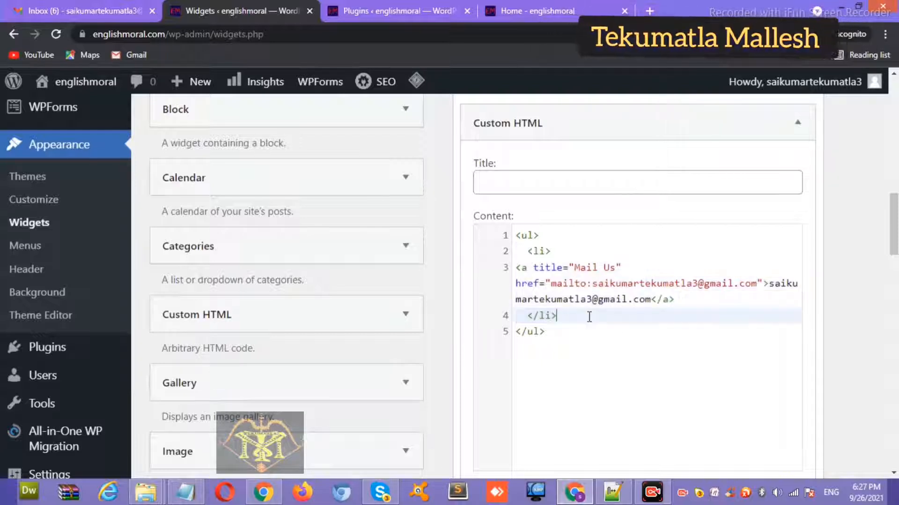
pyautogui.press('Return')
pyautogui.hotkey('ctrl', 'v')
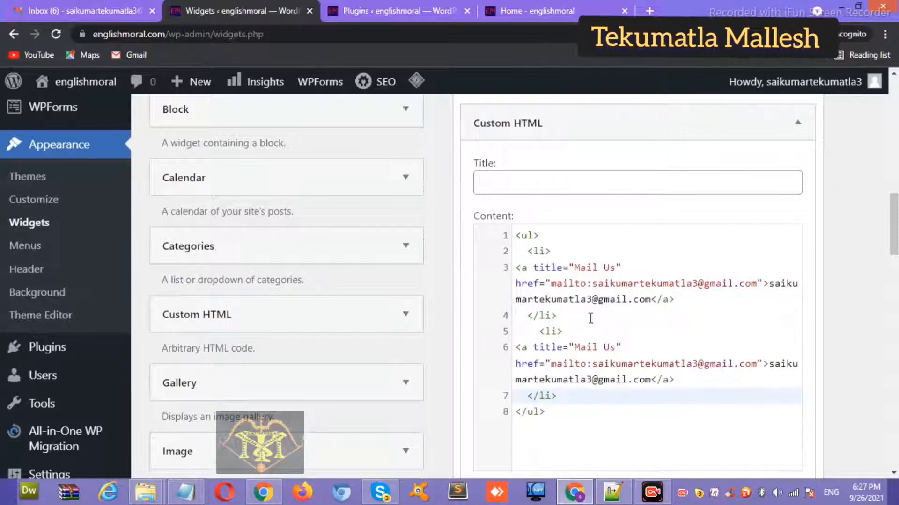
# Step: Change the duplicated link's title to "Call Us" and its href to "#"
pyautogui.doubleClick(577, 348)
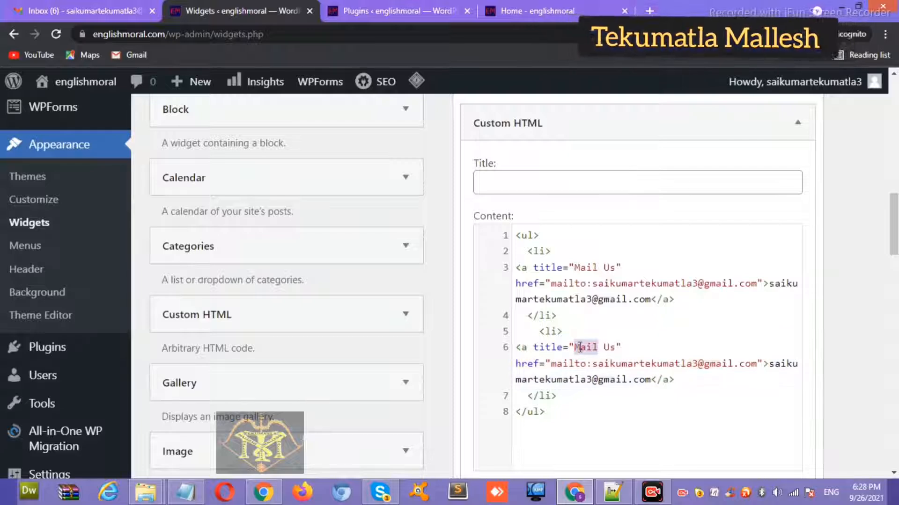
pyautogui.write('Cal')
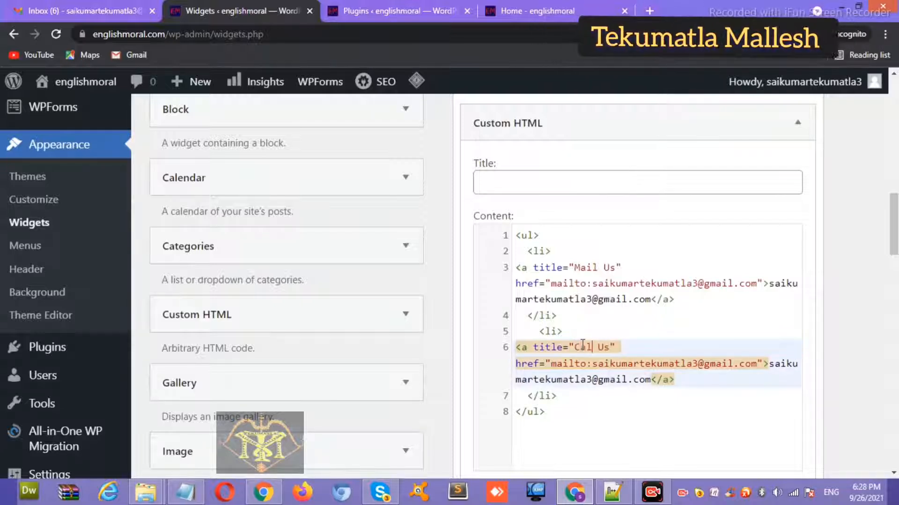
pyautogui.write('l')
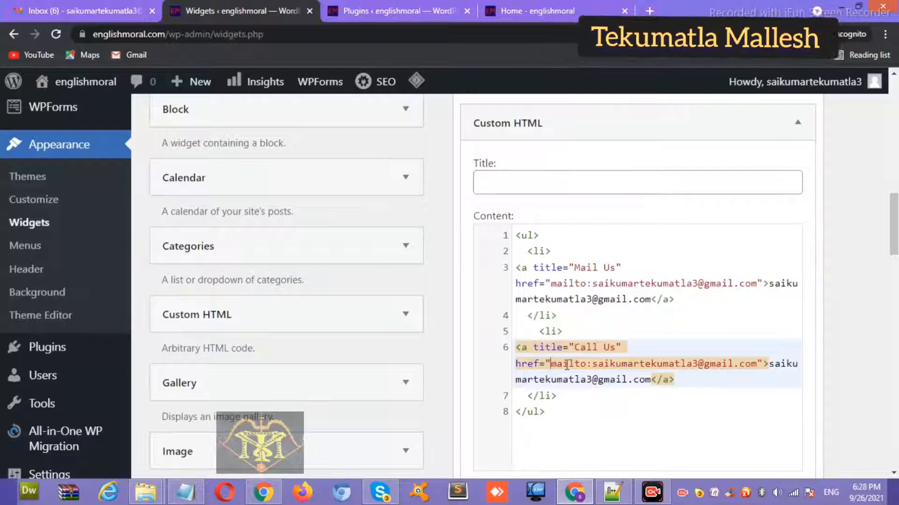
pyautogui.keyDown('shift'); pyautogui.click(758, 364); pyautogui.keyUp('shift')
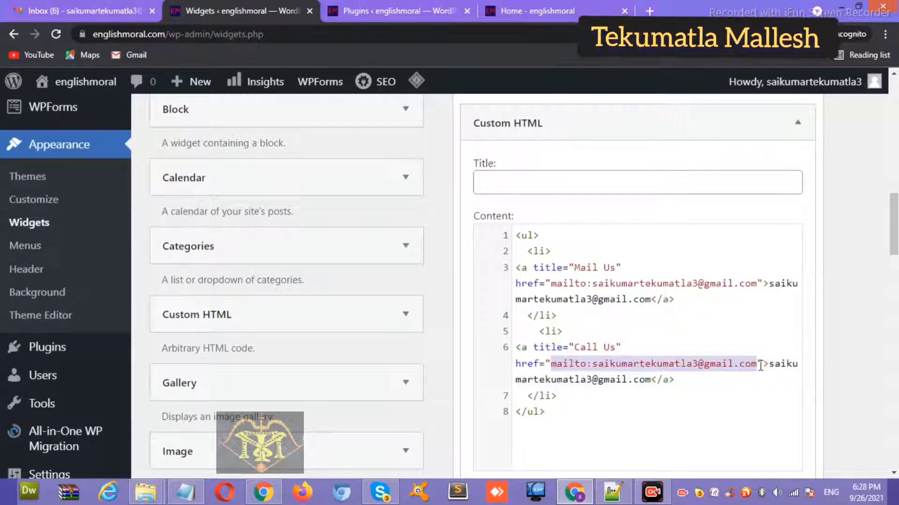
pyautogui.write('#')
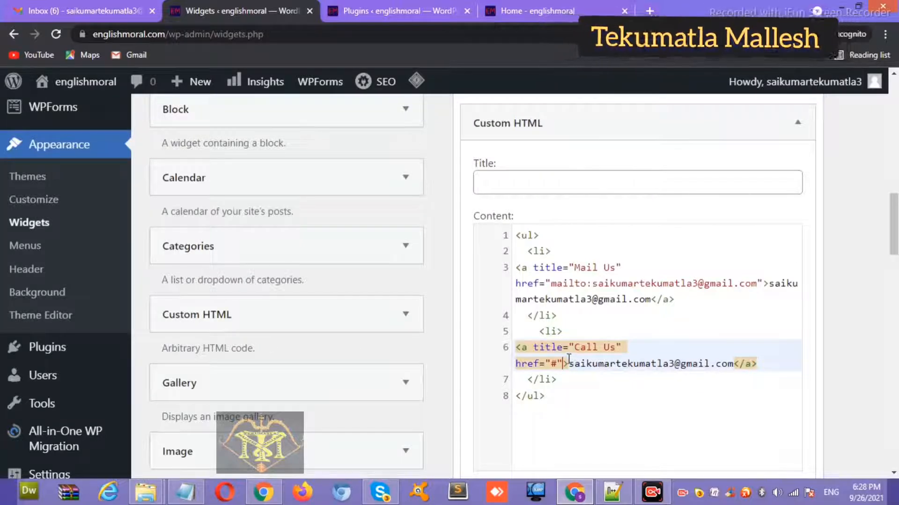
# Step: Replace the Call Us link's text with a placeholder phone number of five zeros and save the widget
pyautogui.click(700, 364)
pyautogui.keyDown('shift'); pyautogui.click(734, 361); pyautogui.keyUp('shift')
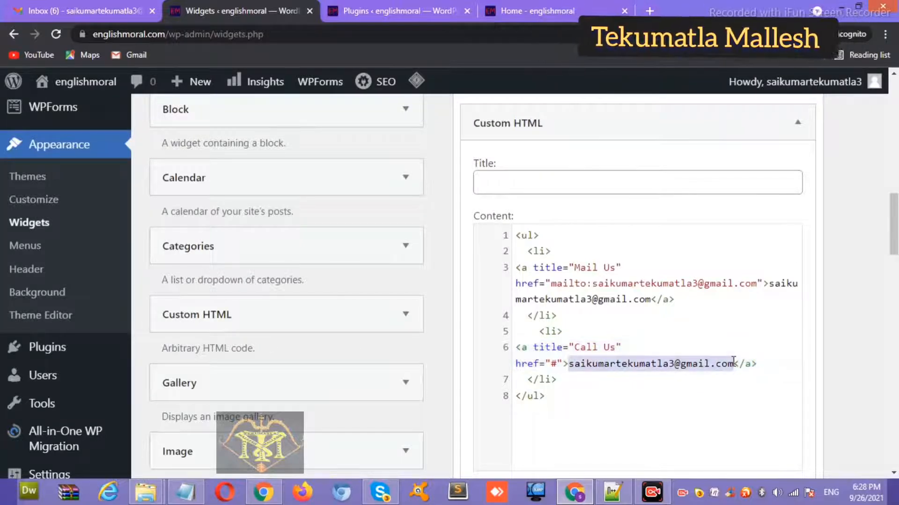
pyautogui.write('E')
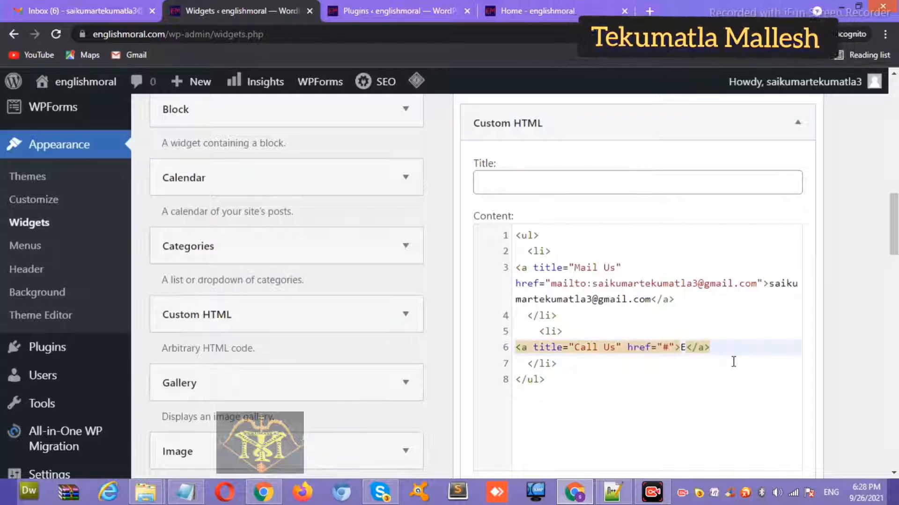
pyautogui.press('BackSpace')
pyautogui.write('00000')
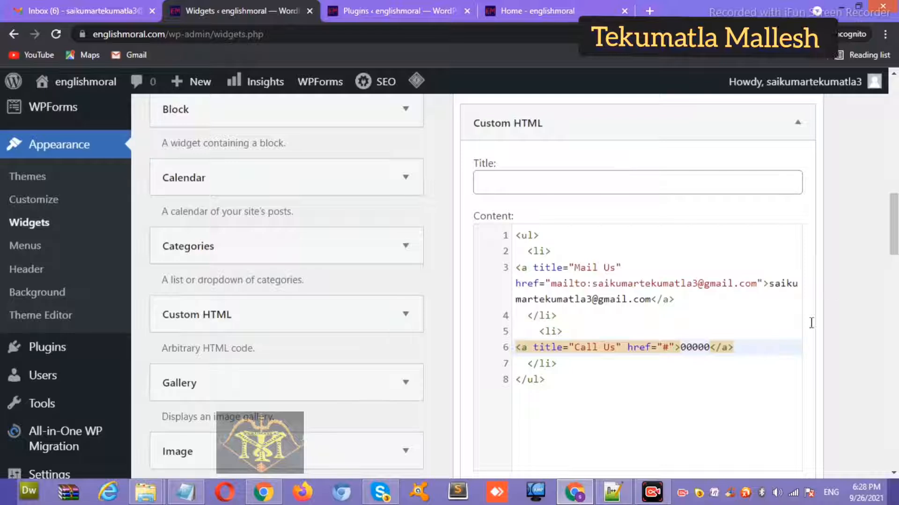
pyautogui.scroll(-4, 889, 241)
pyautogui.click(781, 276)
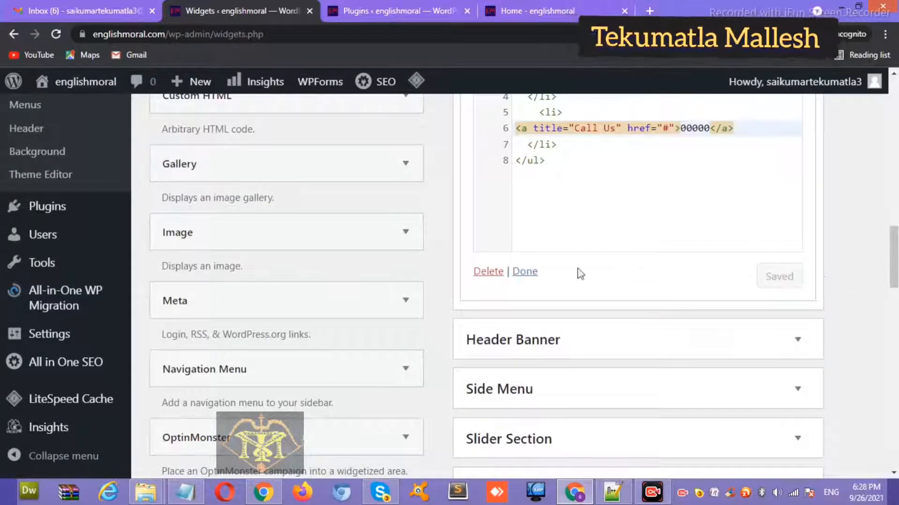
# Step: Reload the englishmoral.com home page to check the top header, and purge the site's LiteSpeed cache
pyautogui.click(538, 10)
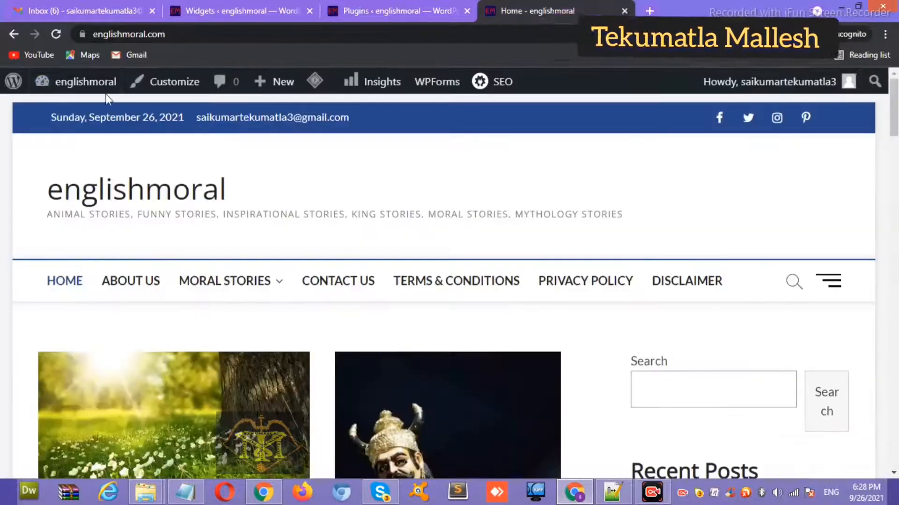
pyautogui.click(57, 34)
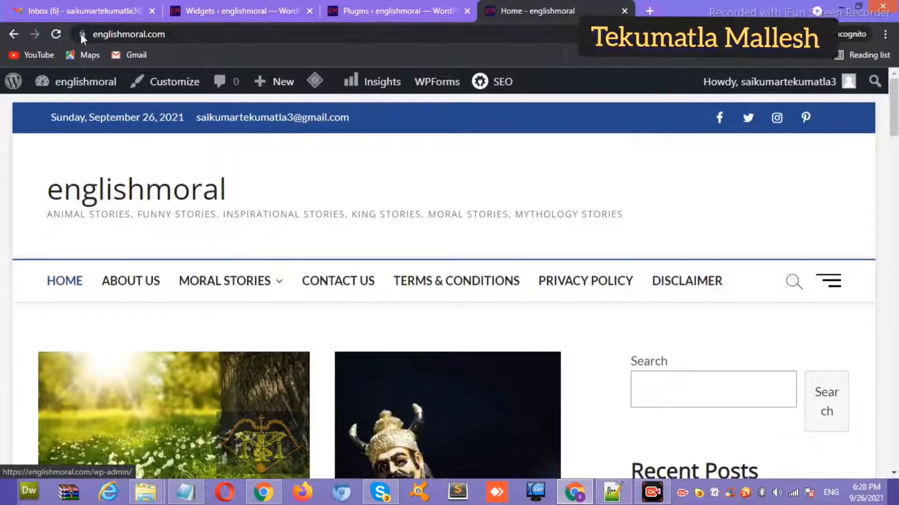
pyautogui.click(145, 35)
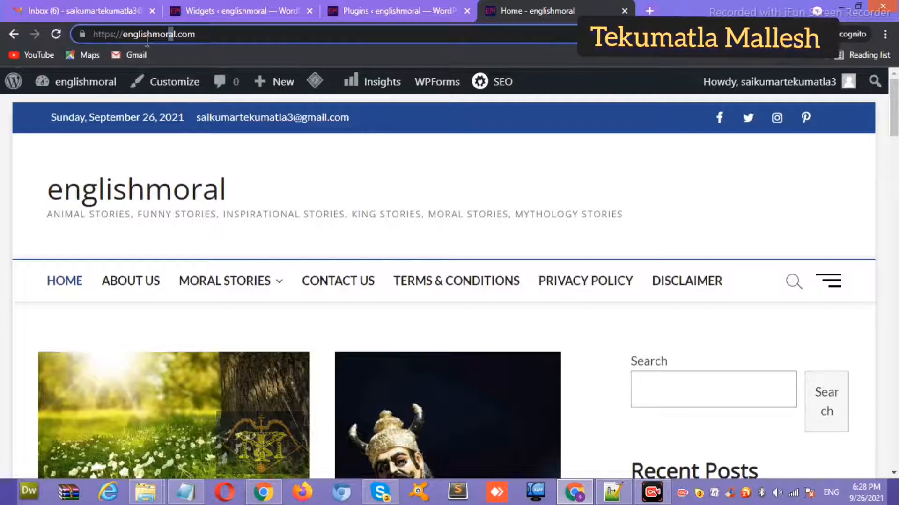
pyautogui.press('Return')
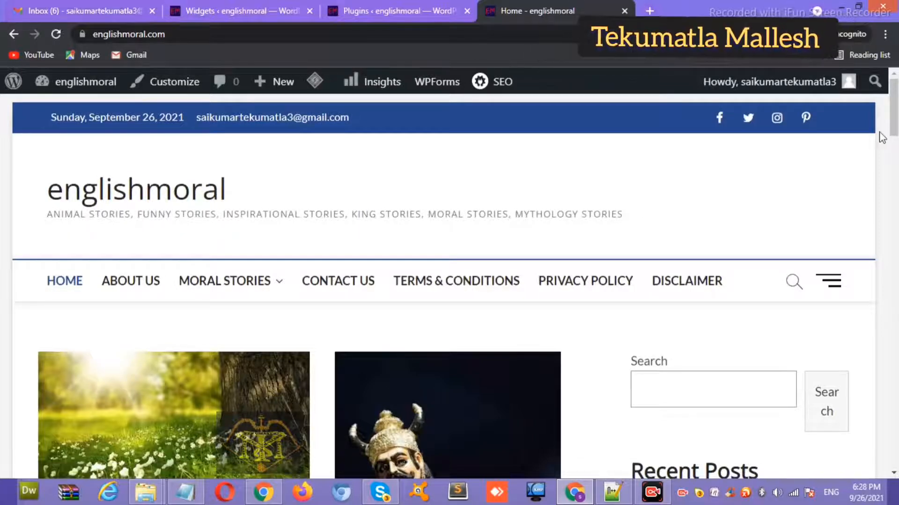
pyautogui.scroll(-1, 895, 113)
pyautogui.moveTo(888, 166); pyautogui.dragTo(893, 449)
pyautogui.moveTo(897, 490); pyautogui.dragTo(896, 100)
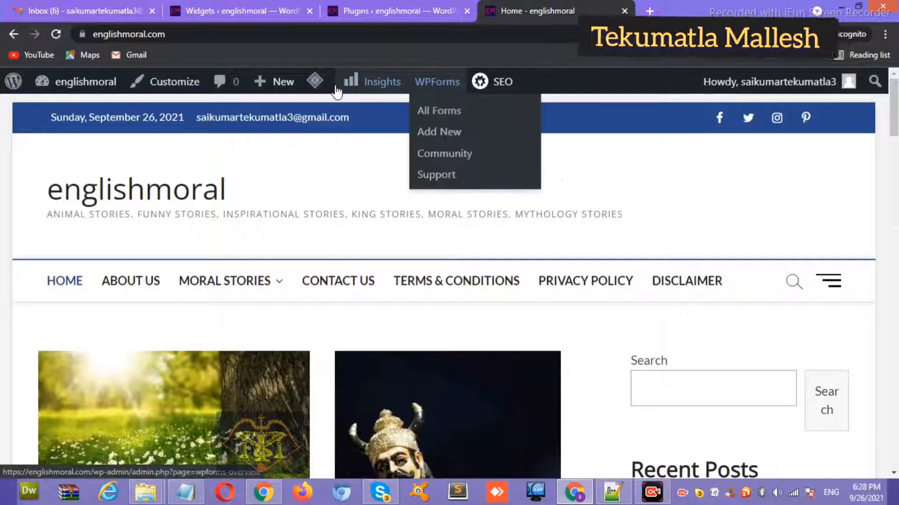
pyautogui.moveTo(317, 81)
pyautogui.click(334, 111)
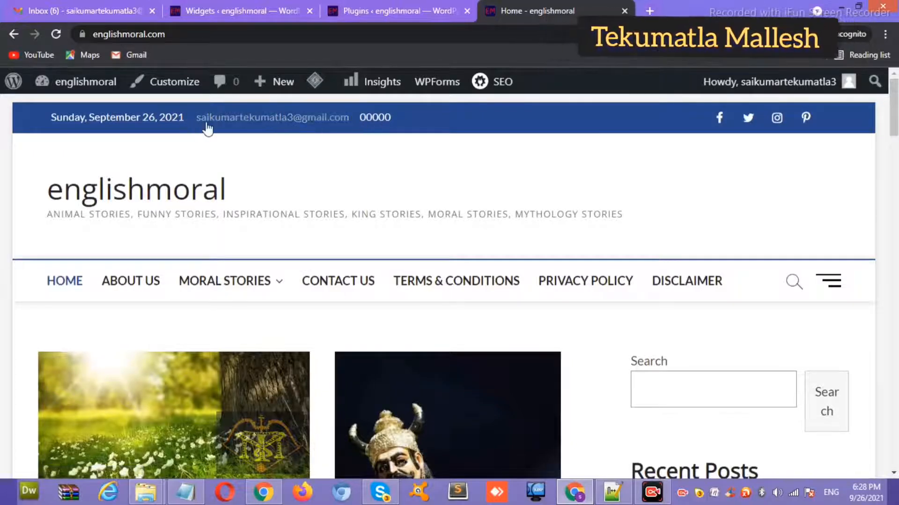
# Step: Reopen the Custom HTML widget and prefix the e-mail link's text with "Mail Us" and, on the next code line, ":"
pyautogui.click(322, 17)
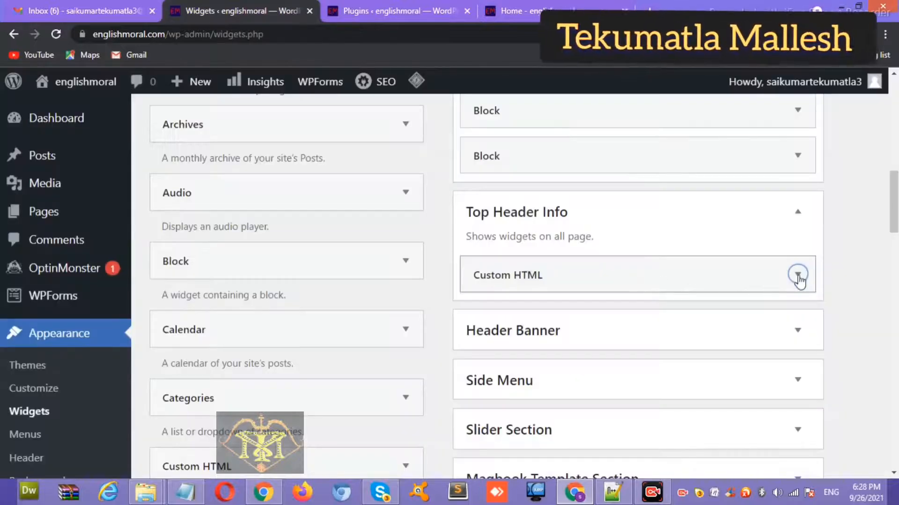
pyautogui.click(798, 275)
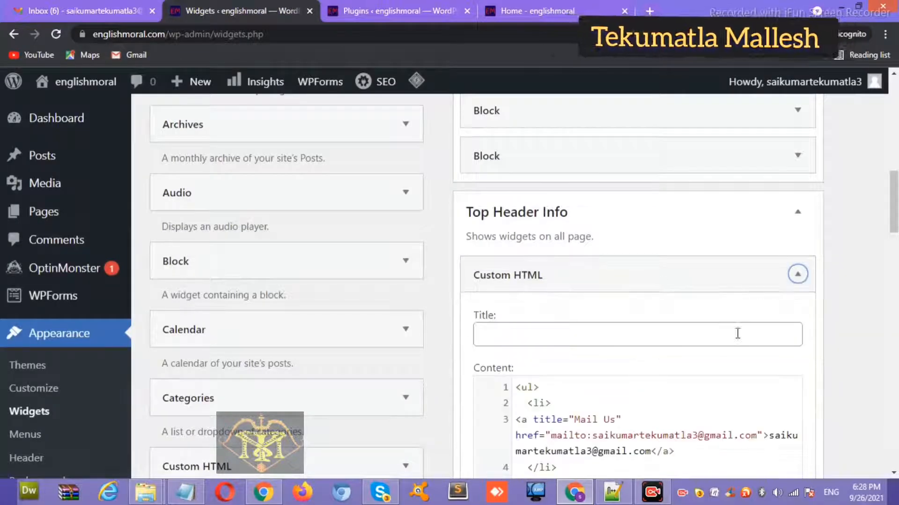
pyautogui.scroll(-3, 893, 220)
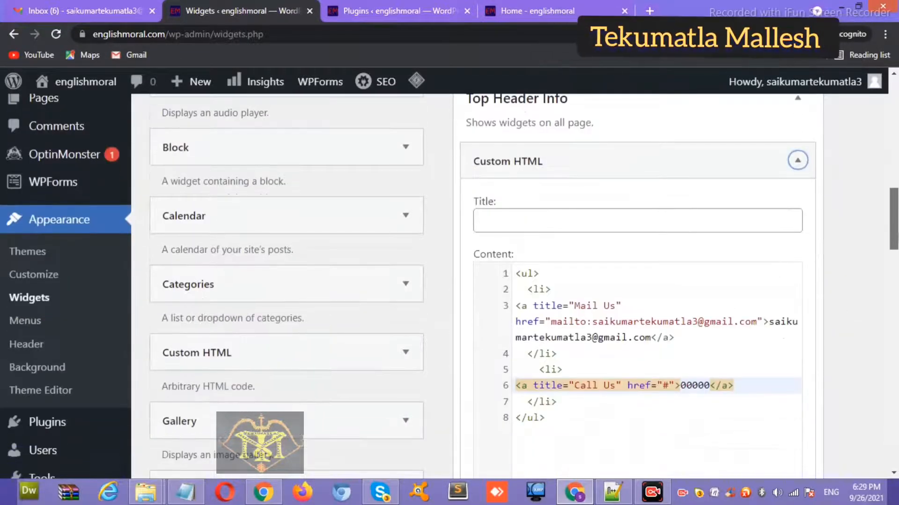
pyautogui.click(770, 319)
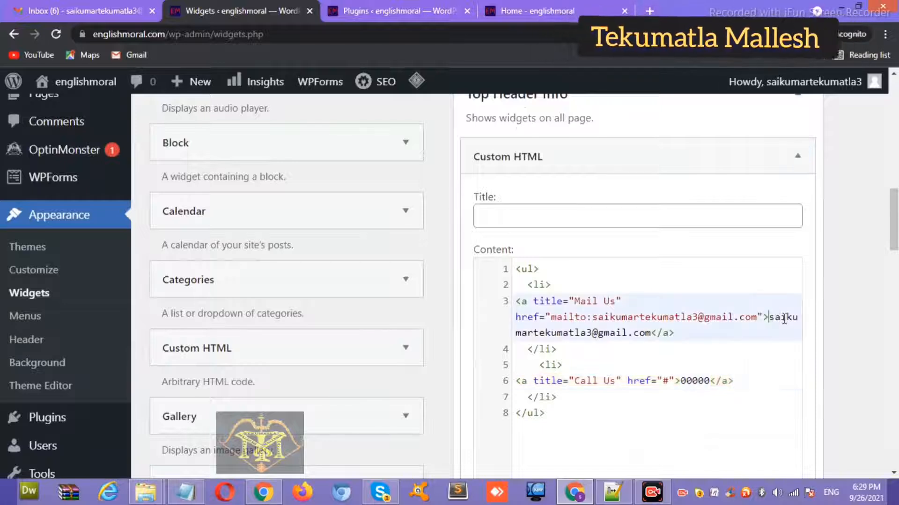
pyautogui.write('Call')
pyautogui.press('BackSpace')
pyautogui.press('BackSpace')
pyautogui.press('BackSpace')
pyautogui.press('BackSpace')
pyautogui.write('Mail Us')
pyautogui.press('Return')
pyautogui.write(':')
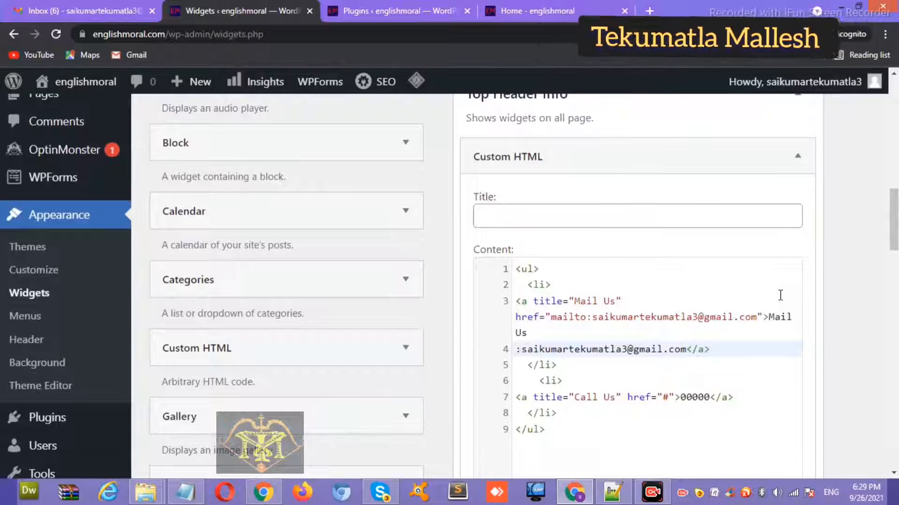
# Step: Put a colon after "Mail Us" in the e-mail link's text, join it with the address on one code line and remove the duplicate colon
pyautogui.click(657, 329)
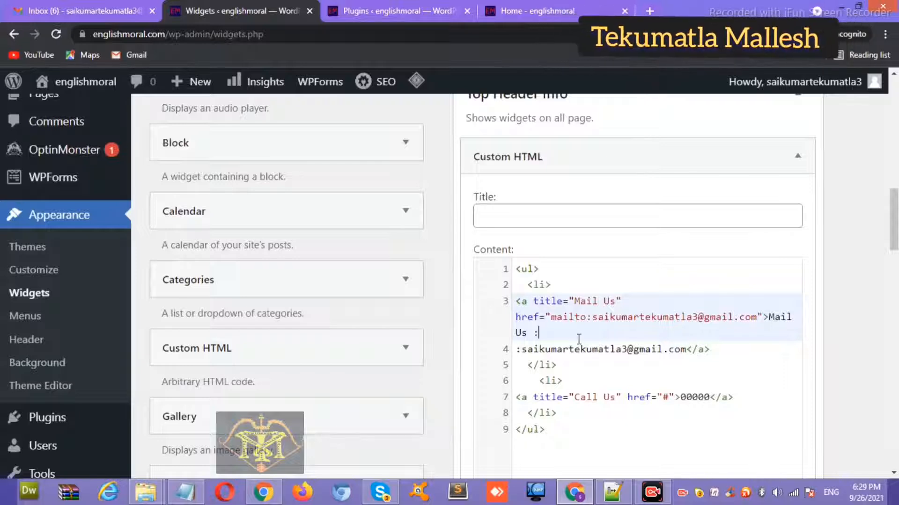
pyautogui.write(':')
pyautogui.press('Delete')
pyautogui.press('Delete')
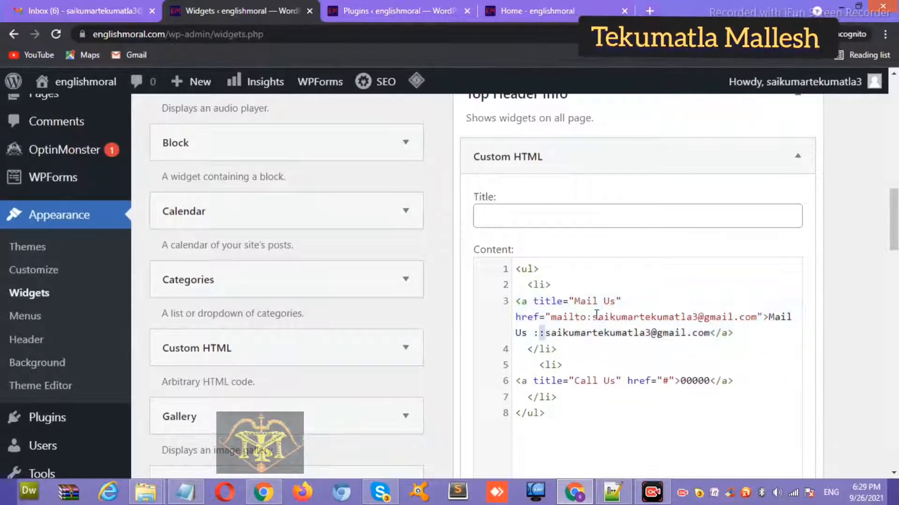
# Step: Copy "Call Us" from the second link's title and position the text cursor in front of that link's placeholder number
pyautogui.click(679, 381)
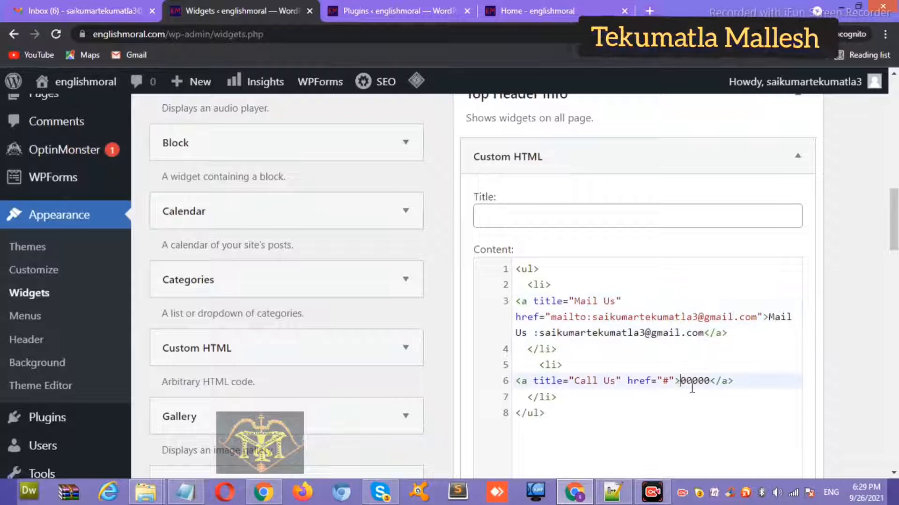
pyautogui.click(577, 381)
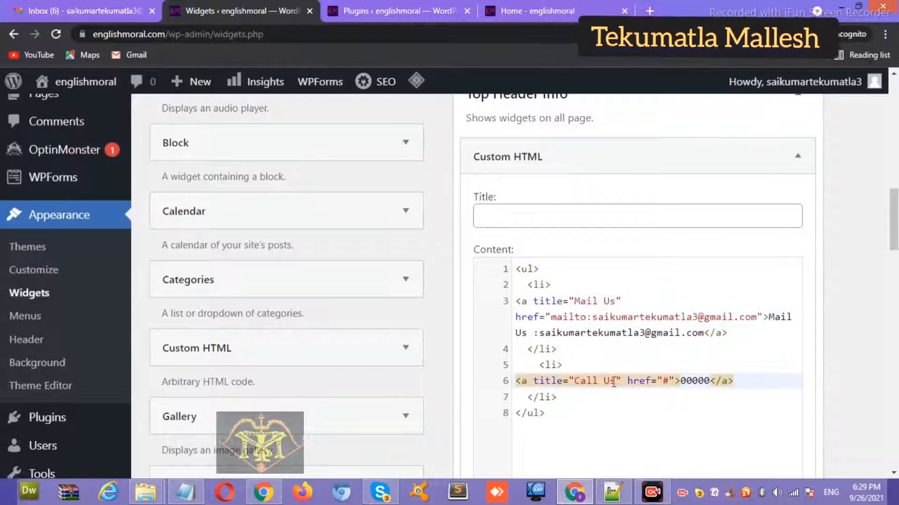
pyautogui.keyDown('shift'); pyautogui.click(611, 382); pyautogui.keyUp('shift')
pyautogui.hotkey('ctrl', 'c')
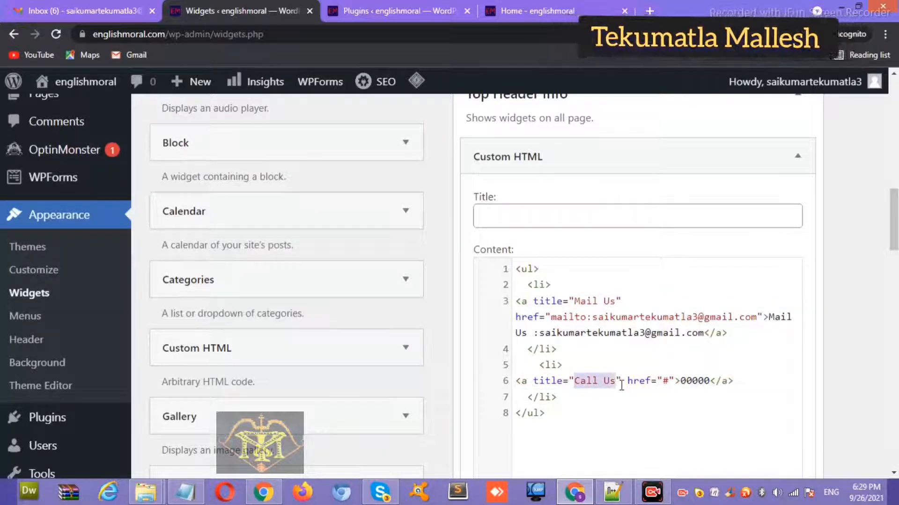
pyautogui.click(693, 383)
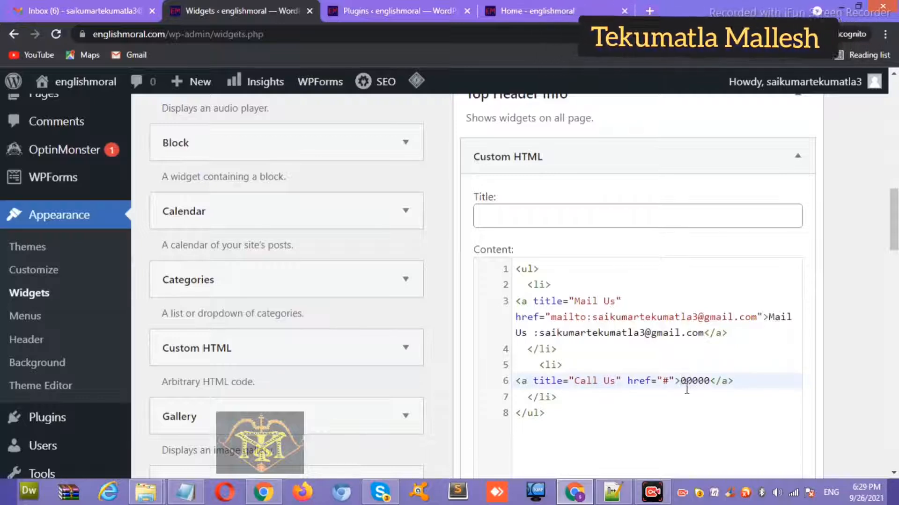
# Step: Insert "Call Us: " before the call link's number in the Top Header Info Custom HTML widget, save it and close it
pyautogui.hotkey('ctrl', 'v')
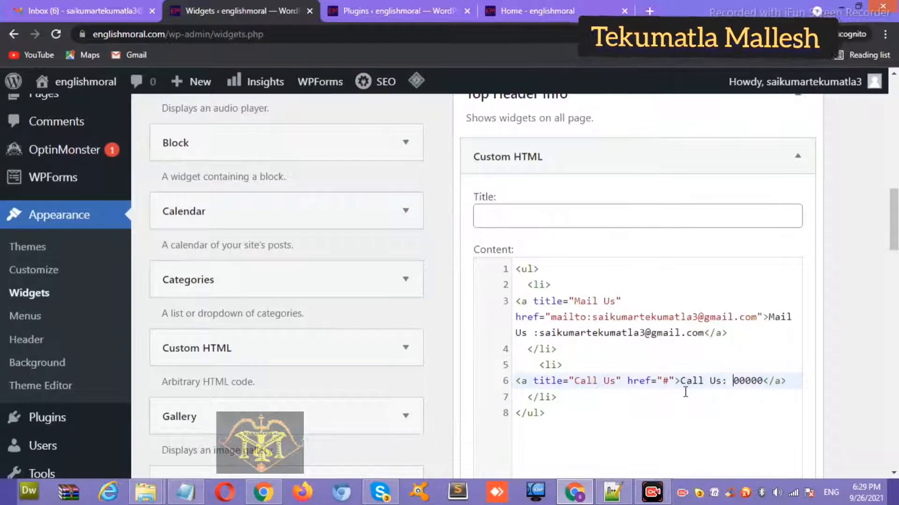
pyautogui.moveTo(893, 244); pyautogui.dragTo(893, 274)
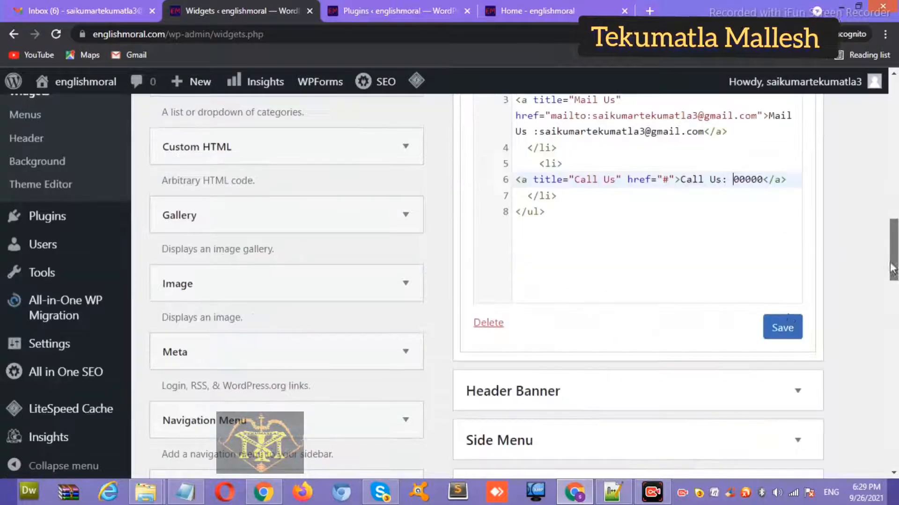
pyautogui.click(783, 328)
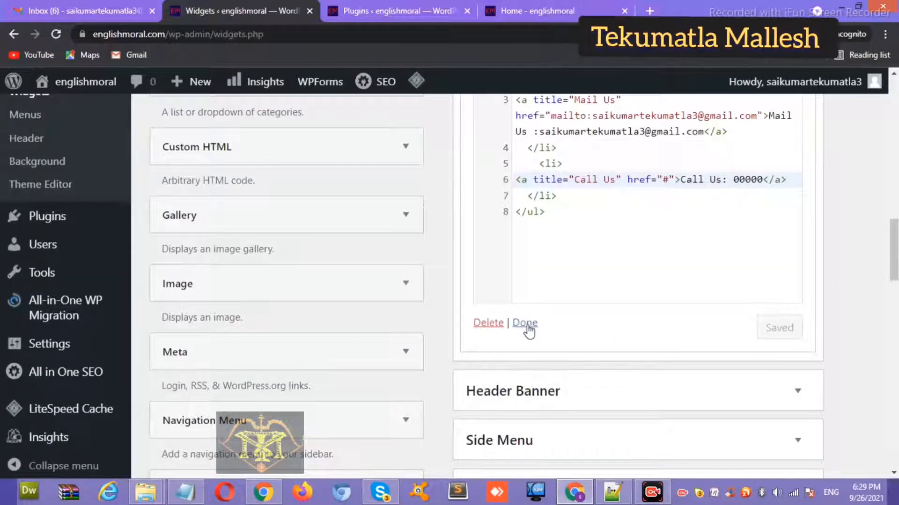
pyautogui.click(525, 322)
# Step: Purge the site's LiteSpeed cache from the home page and check the contact line in the top header
pyautogui.click(539, 10)
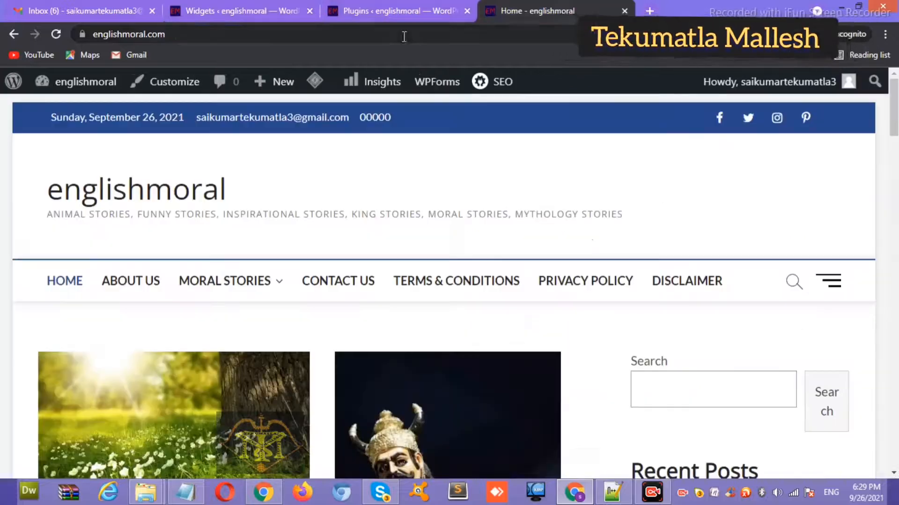
pyautogui.click(404, 36)
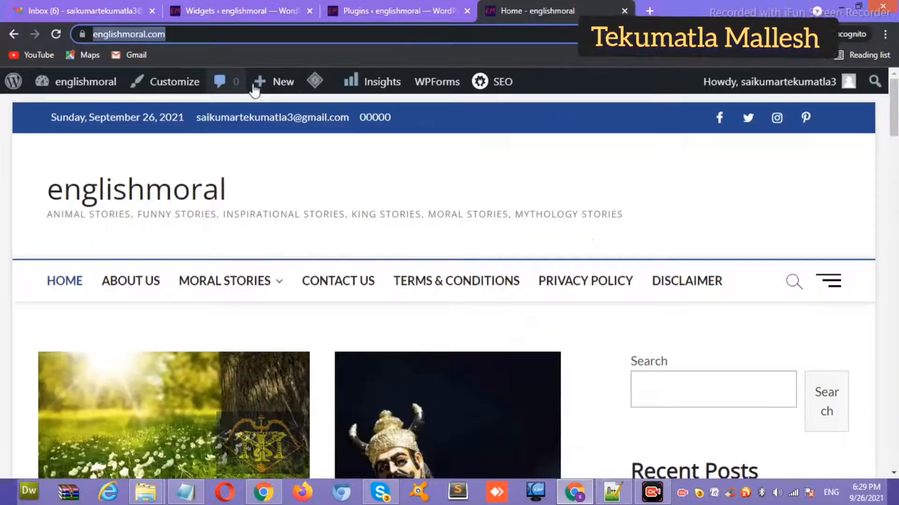
pyautogui.moveTo(314, 85)
pyautogui.click(310, 177)
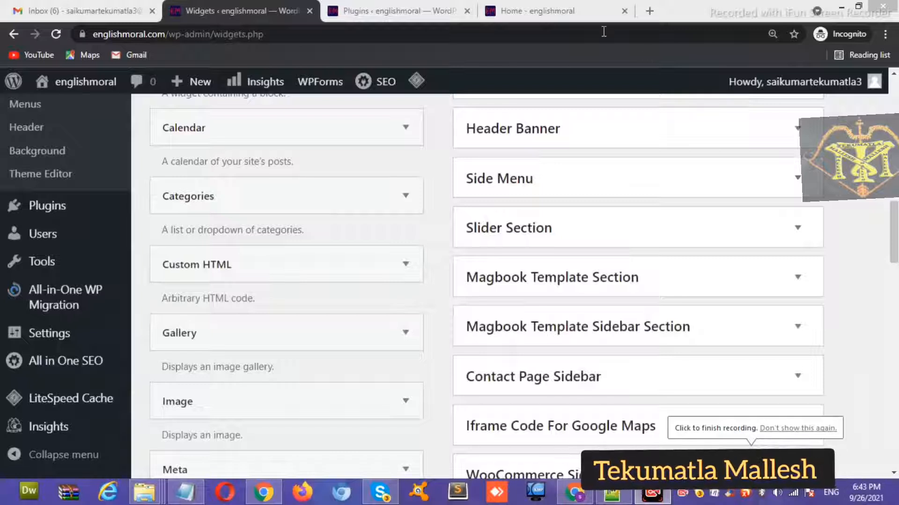
pyautogui.click(572, 11)
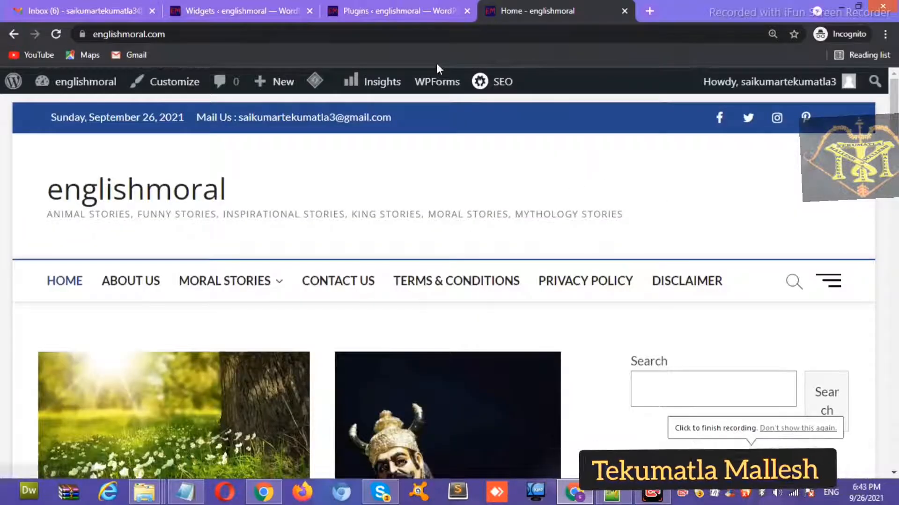
# Step: Return to the WordPress widgets page and expand the Header Banner widget area
pyautogui.click(268, 10)
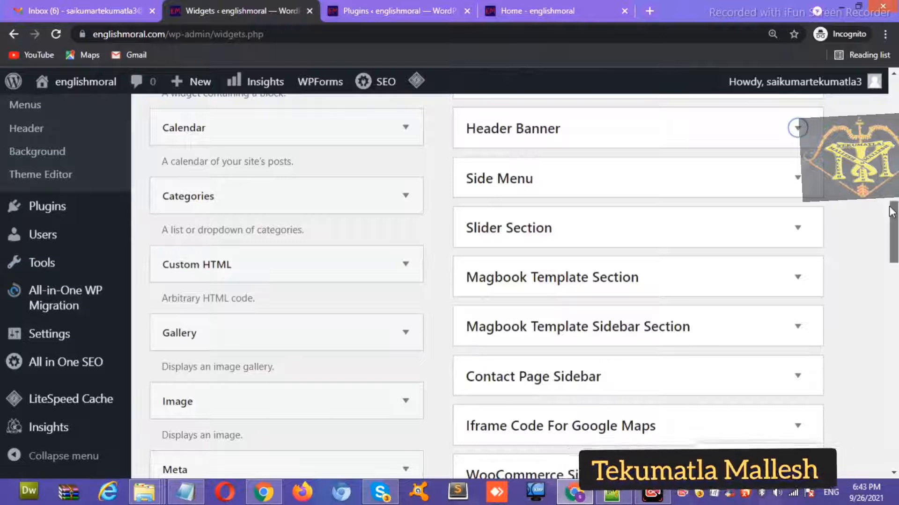
pyautogui.moveTo(894, 242); pyautogui.dragTo(883, 207)
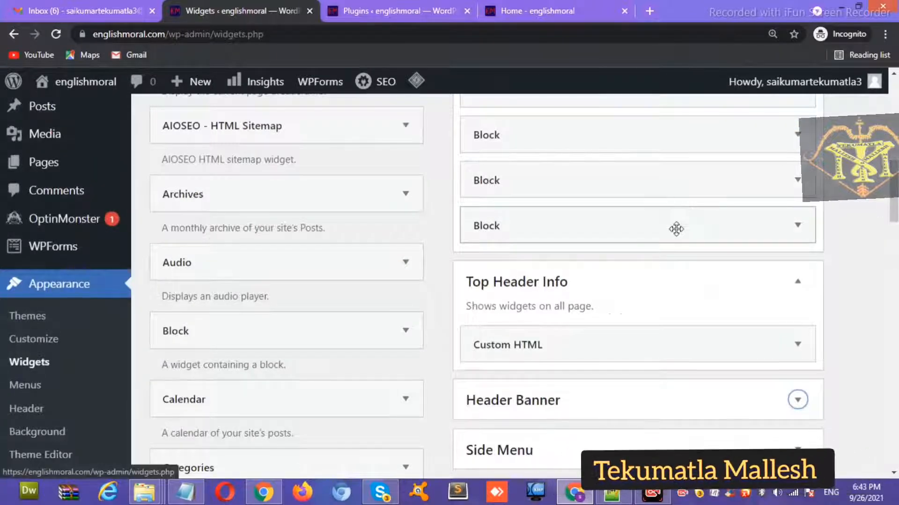
pyautogui.moveTo(894, 205); pyautogui.dragTo(894, 236)
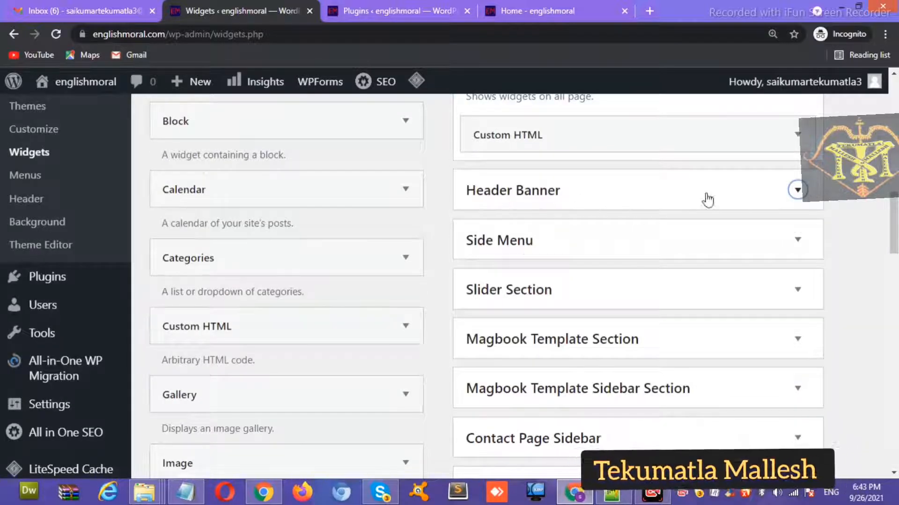
pyautogui.click(801, 189)
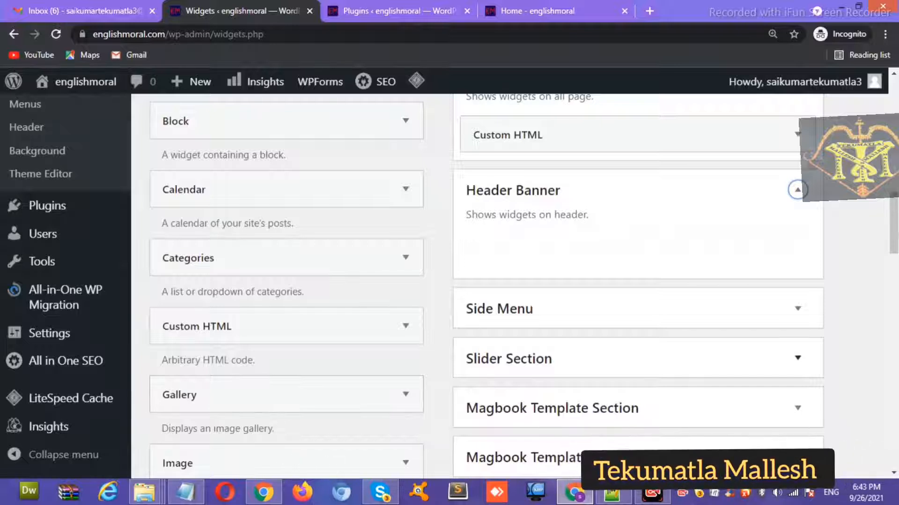
# Step: Add an Image widget to the Header Banner area
pyautogui.scroll(-2, 356, 394)
pyautogui.click(381, 390)
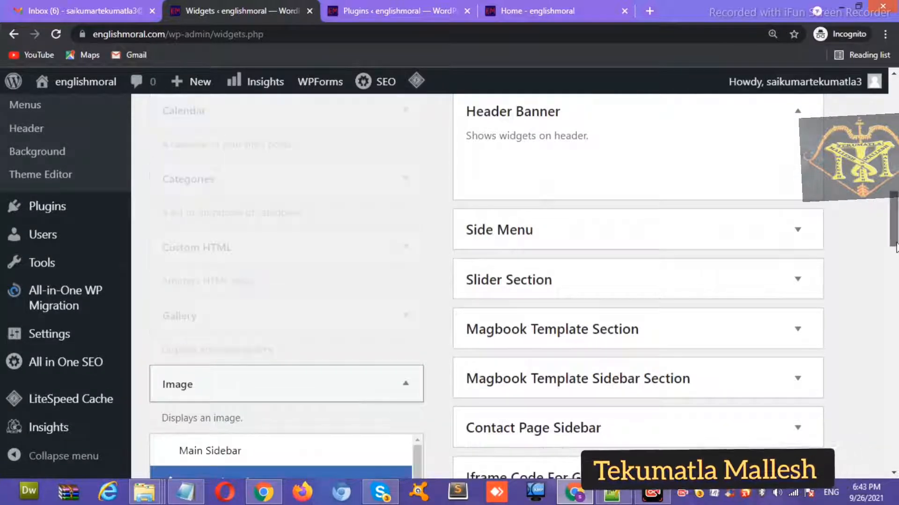
pyautogui.moveTo(895, 247); pyautogui.dragTo(895, 271)
pyautogui.click(246, 320)
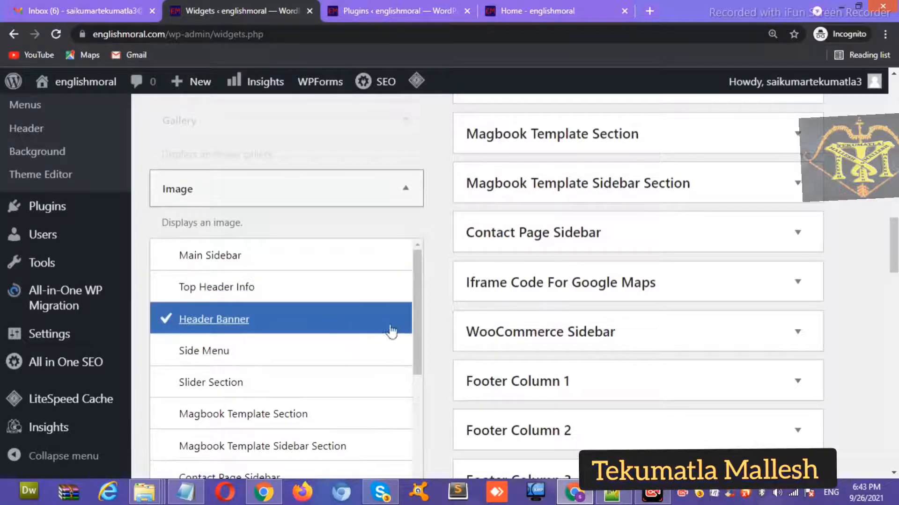
pyautogui.moveTo(892, 230); pyautogui.dragTo(892, 256)
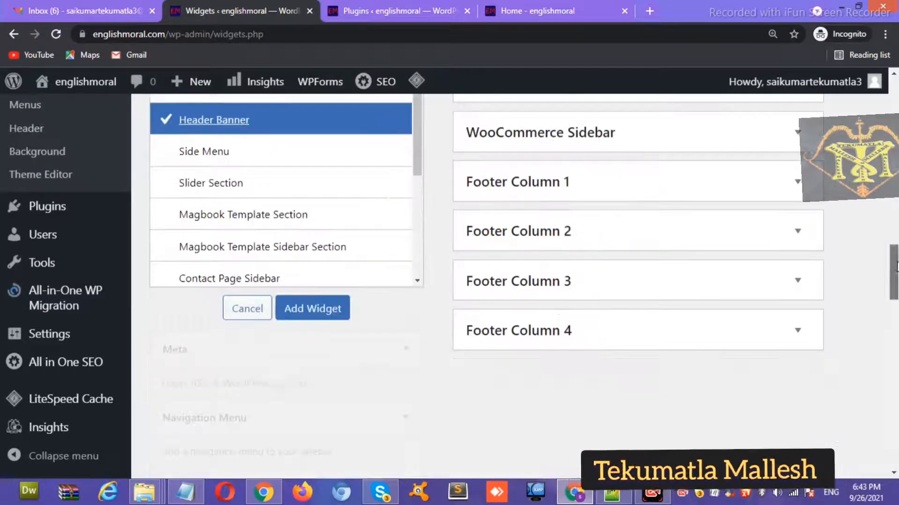
pyautogui.click(312, 309)
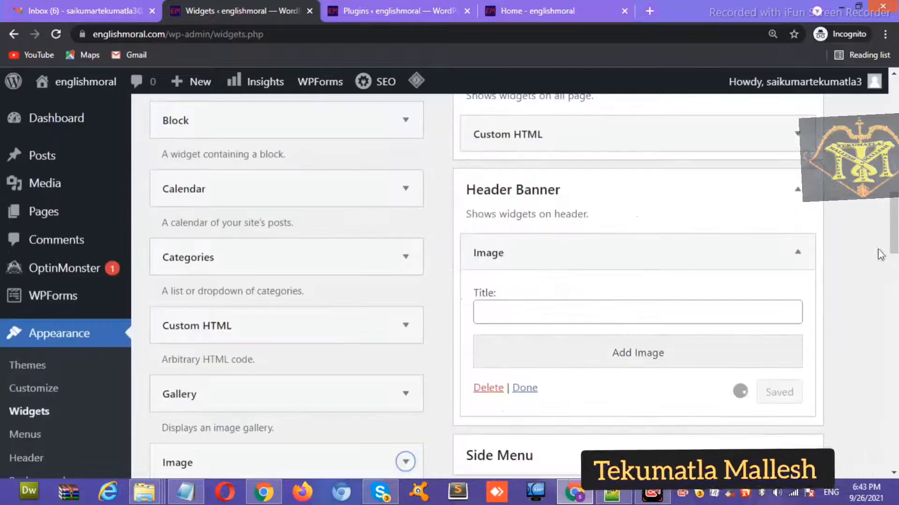
# Step: Upload SAILOGO from the BLOG 2021 folder on Local Disk (D:) and add it to the Header Banner's Image widget
pyautogui.click(627, 360)
pyautogui.click(244, 154)
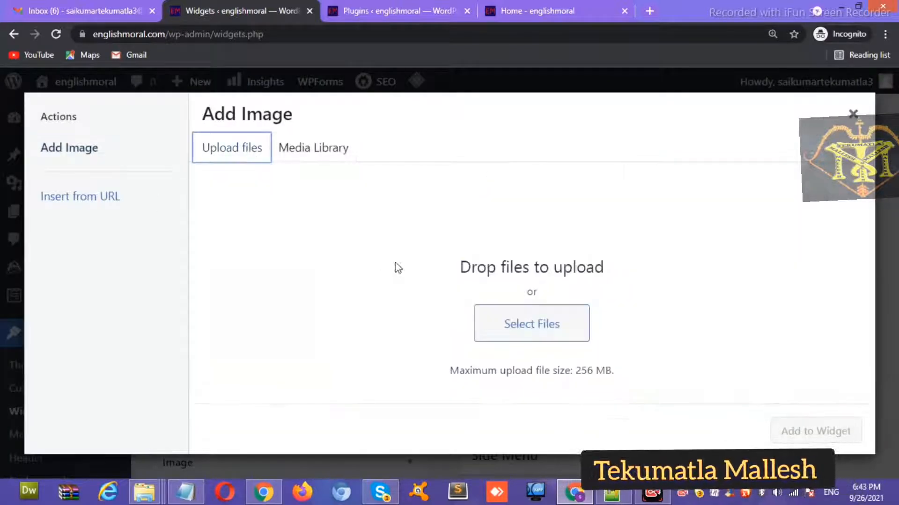
pyautogui.click(488, 315)
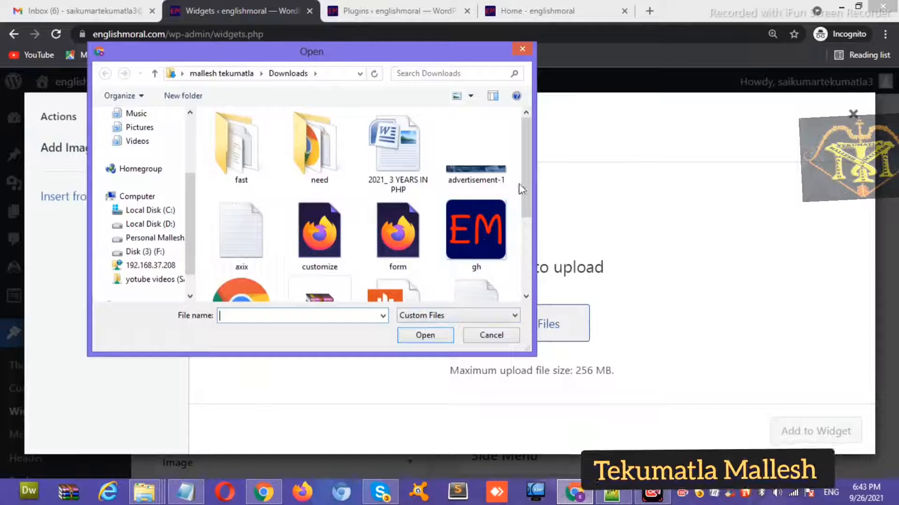
pyautogui.moveTo(526, 187); pyautogui.dragTo(527, 276)
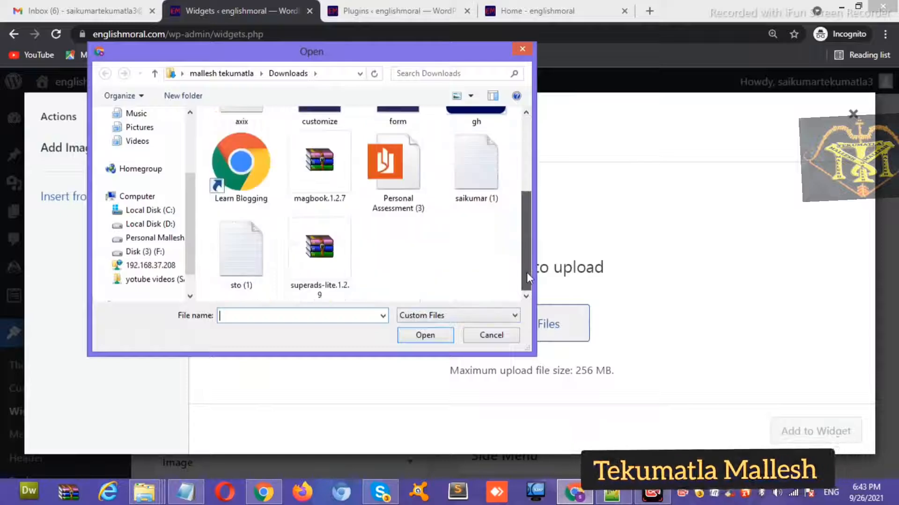
pyautogui.click(156, 226)
pyautogui.moveTo(523, 124); pyautogui.dragTo(497, 135)
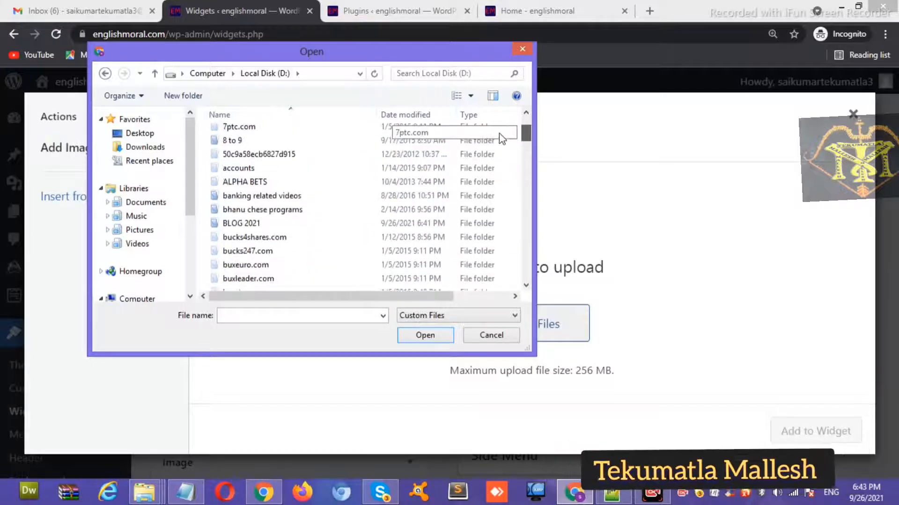
pyautogui.doubleClick(245, 223)
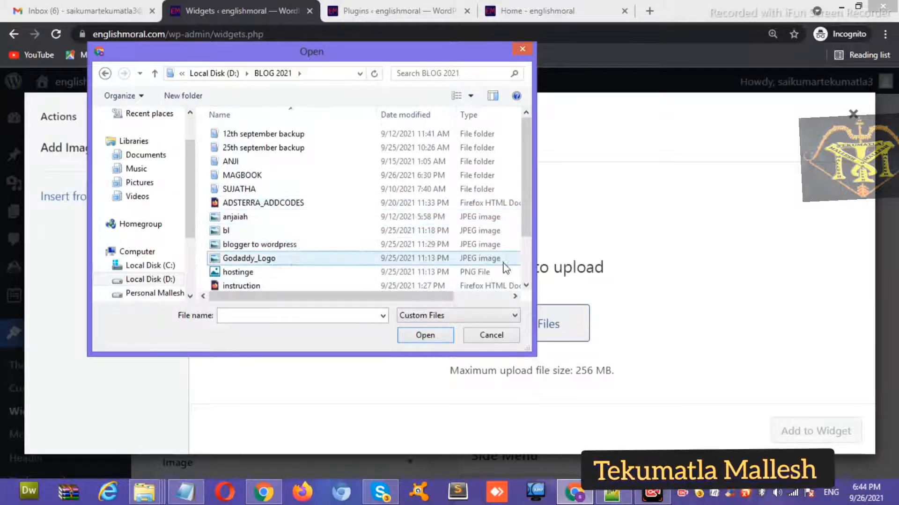
pyautogui.moveTo(524, 204); pyautogui.dragTo(527, 234)
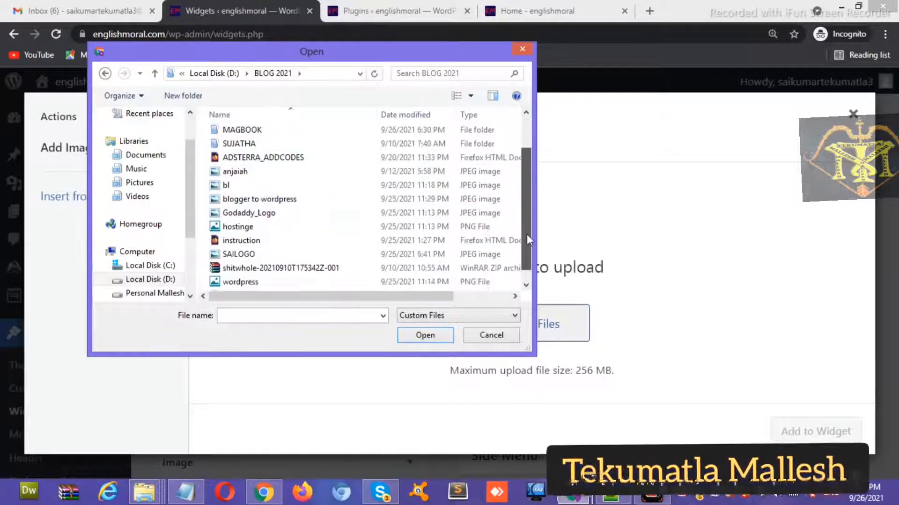
pyautogui.click(237, 255)
pyautogui.click(415, 336)
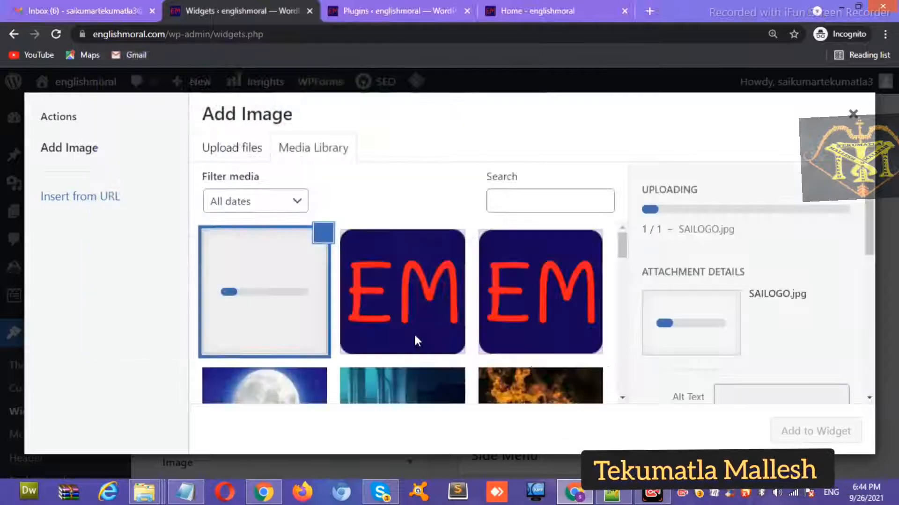
pyautogui.click(802, 433)
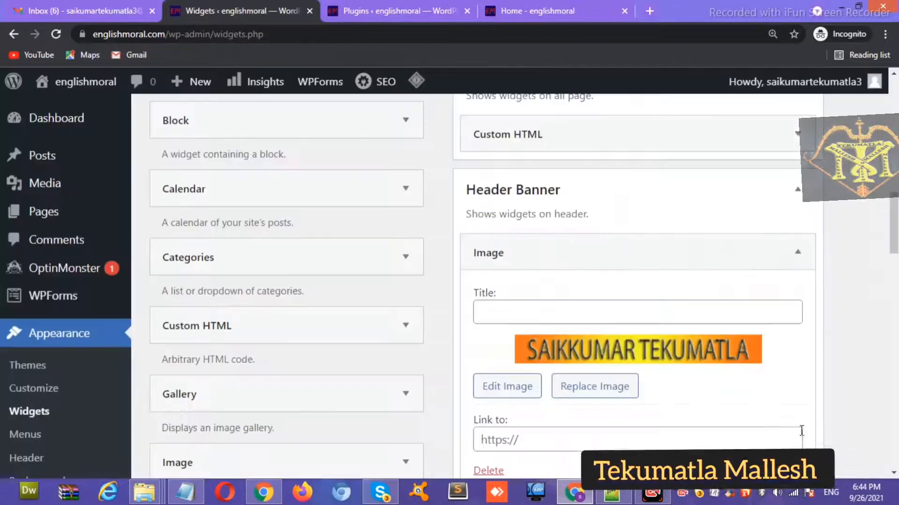
# Step: Save and close the Header Banner's Image widget, and reload the site's home page to check the banner
pyautogui.scroll(-5, 796, 281)
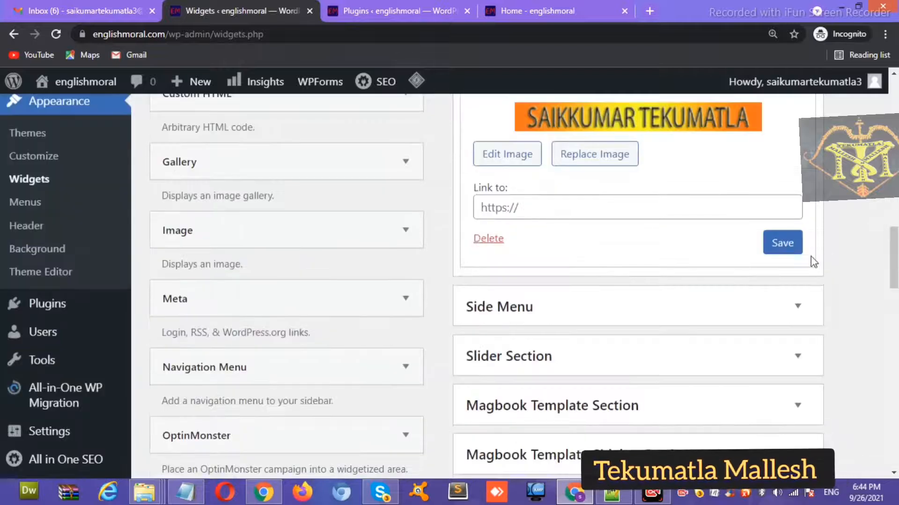
pyautogui.click(786, 252)
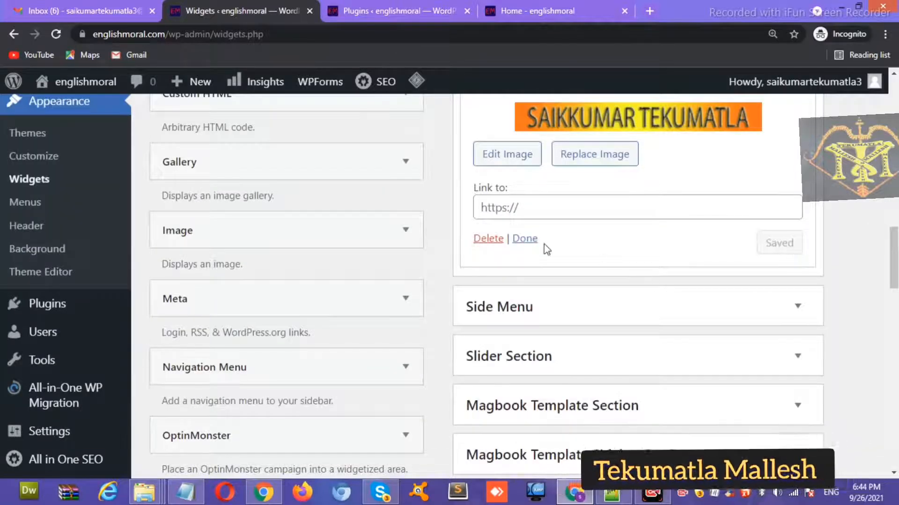
pyautogui.click(524, 239)
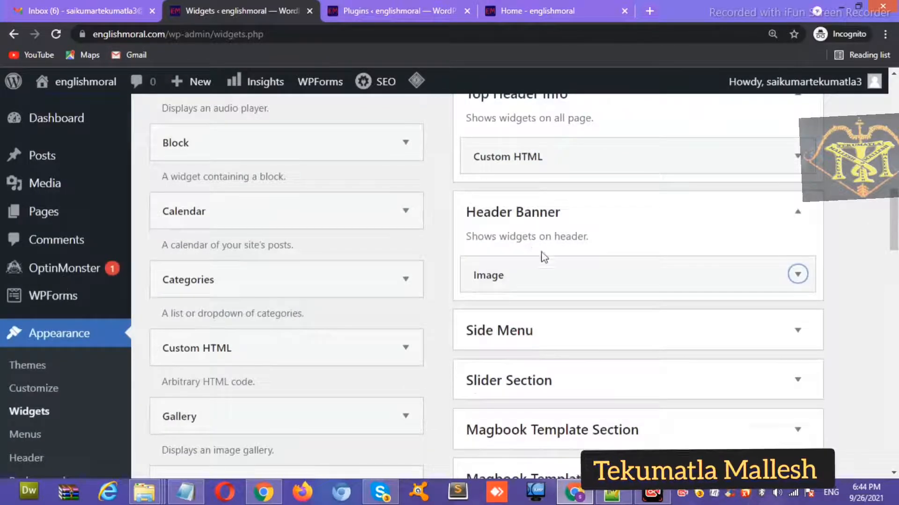
pyautogui.click(496, 9)
pyautogui.click(57, 31)
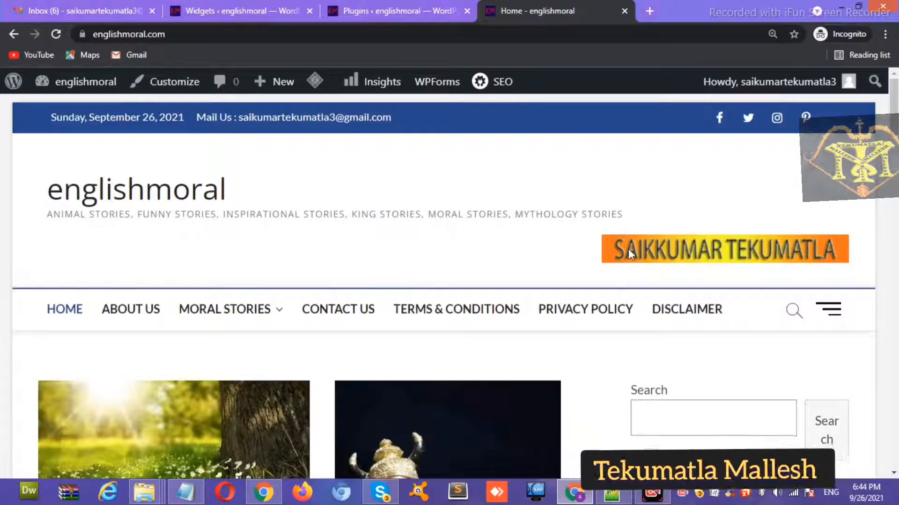
# Step: Reopen the Header Banner's Image widget for editing and copy the web address of the site's home page
pyautogui.click(240, 12)
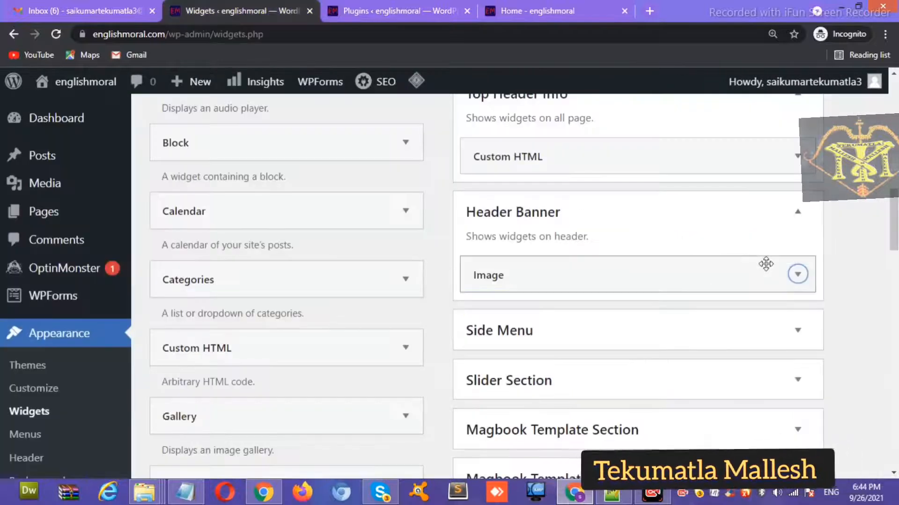
pyautogui.click(797, 274)
pyautogui.scroll(-3, 626, 298)
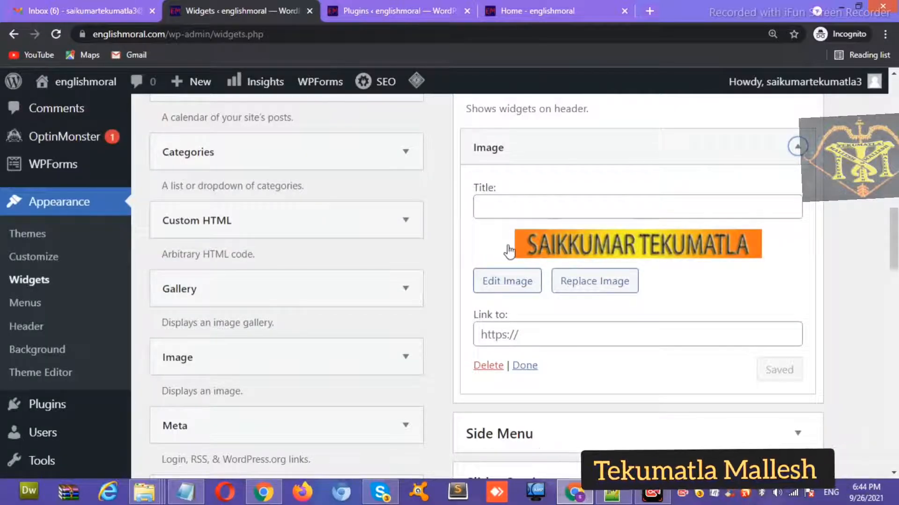
pyautogui.click(496, 12)
pyautogui.click(152, 40)
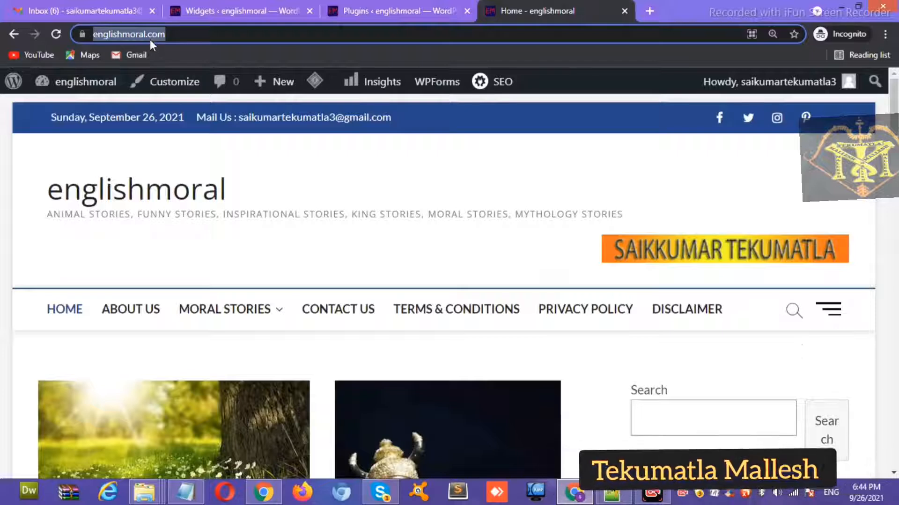
pyautogui.rightClick(150, 39)
pyautogui.click(182, 89)
pyautogui.click(202, 10)
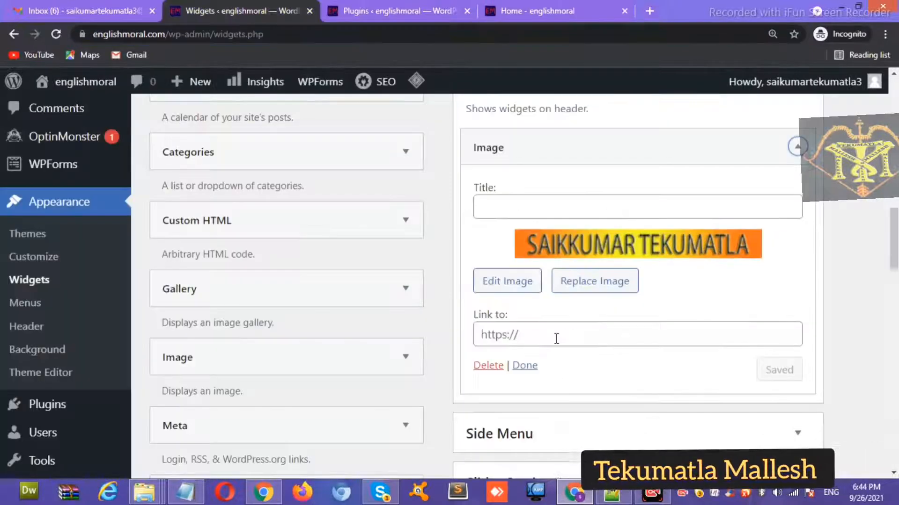
pyautogui.click(550, 339)
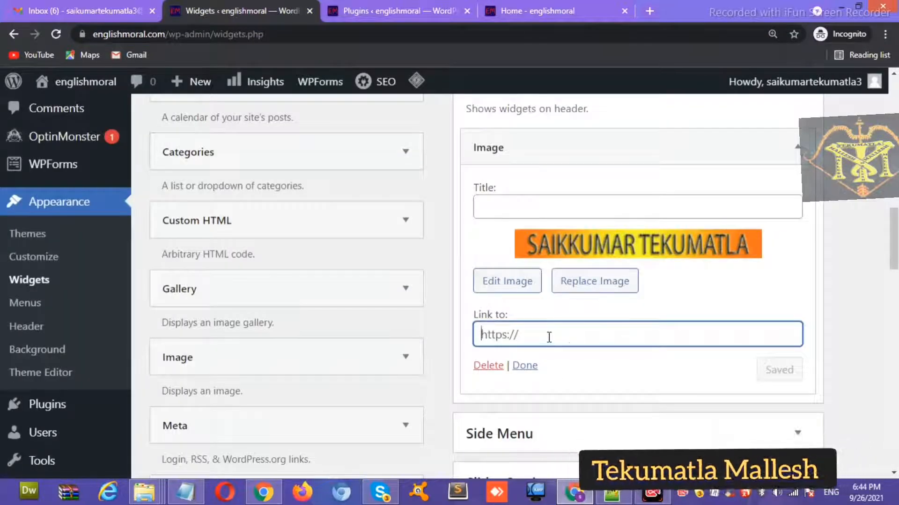
pyautogui.hotkey('ctrl', 'v')
pyautogui.click(780, 377)
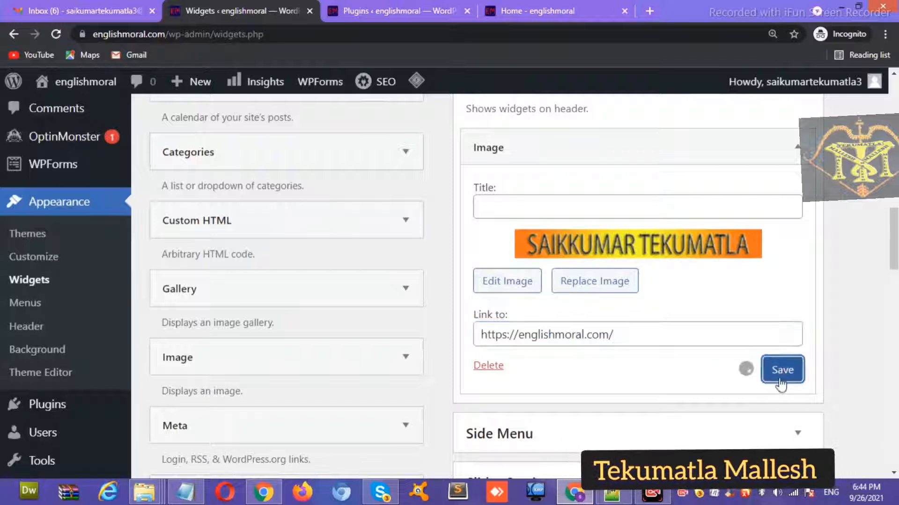
pyautogui.click(531, 365)
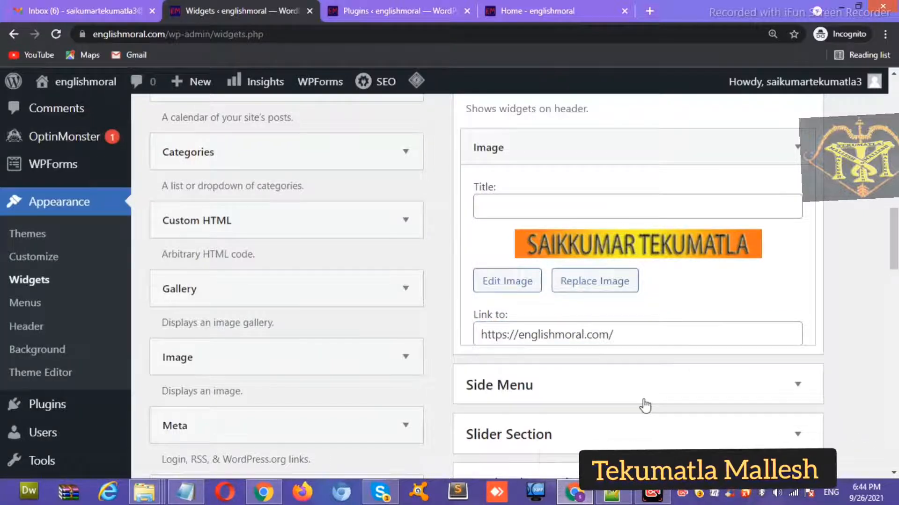
# Step: Purge the LiteSpeed cache of the site's home page and reload the page through its site title
pyautogui.click(538, 11)
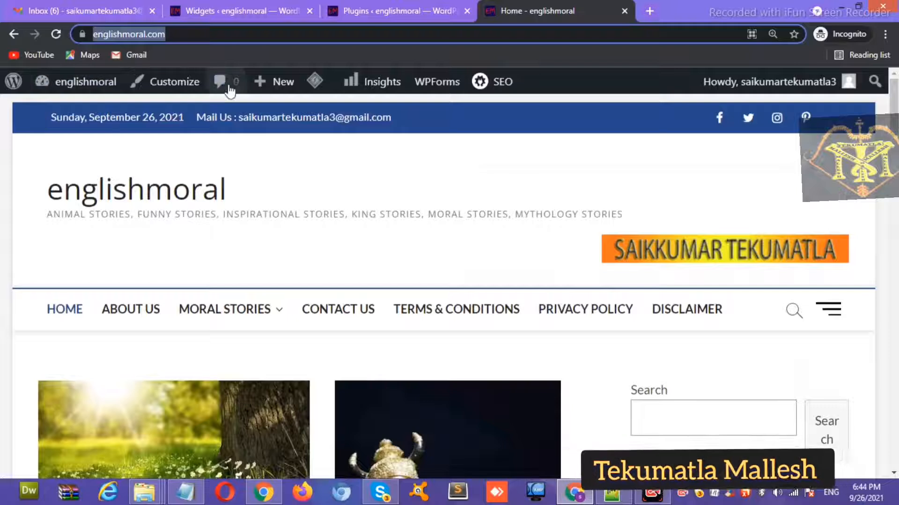
pyautogui.moveTo(321, 92)
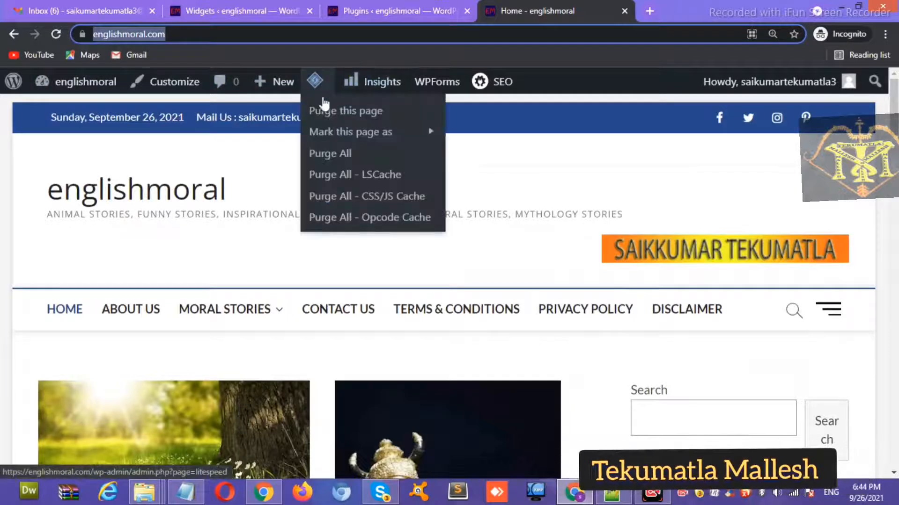
pyautogui.click(338, 109)
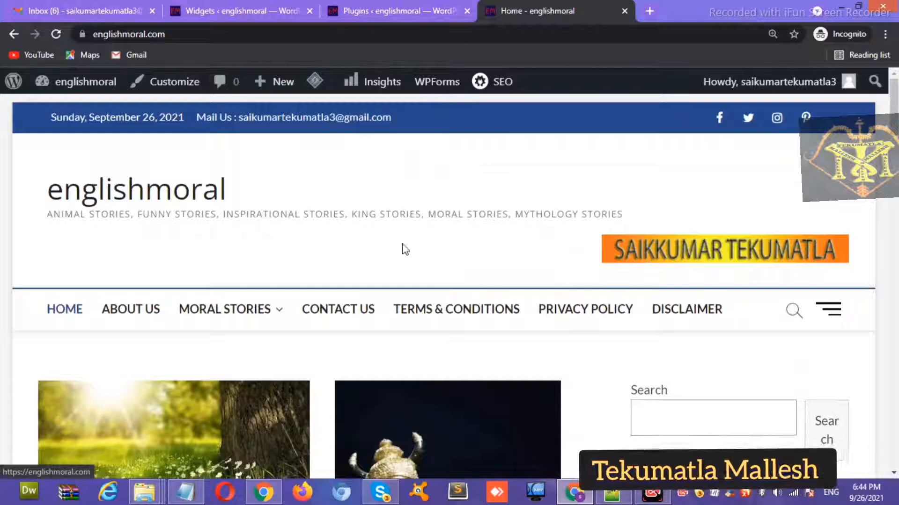
pyautogui.click(195, 203)
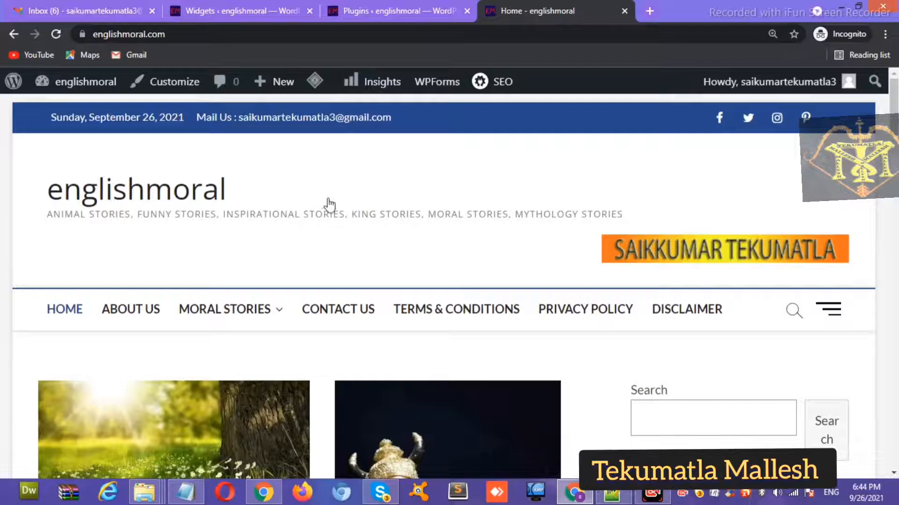
# Step: Open the theme customizer and go to Site Title & Logo Options within WordPress Settings
pyautogui.click(355, 19)
pyautogui.click(275, 15)
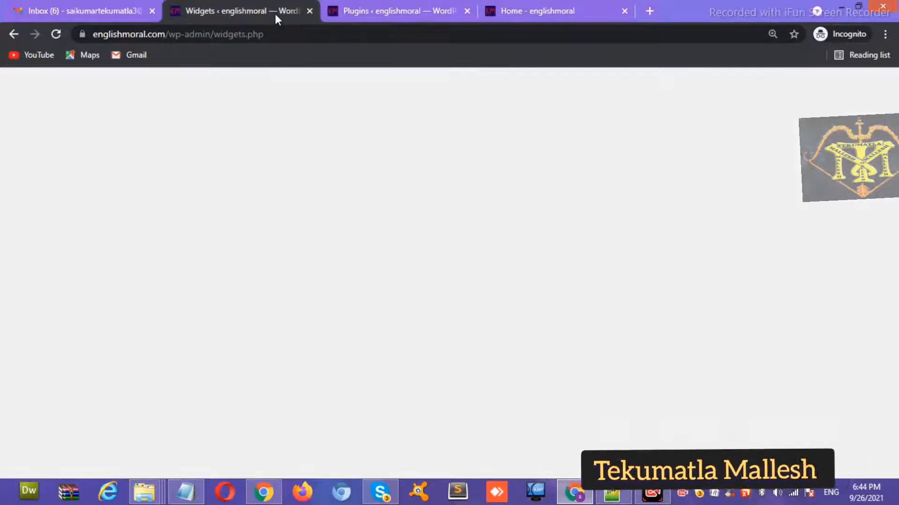
pyautogui.click(51, 256)
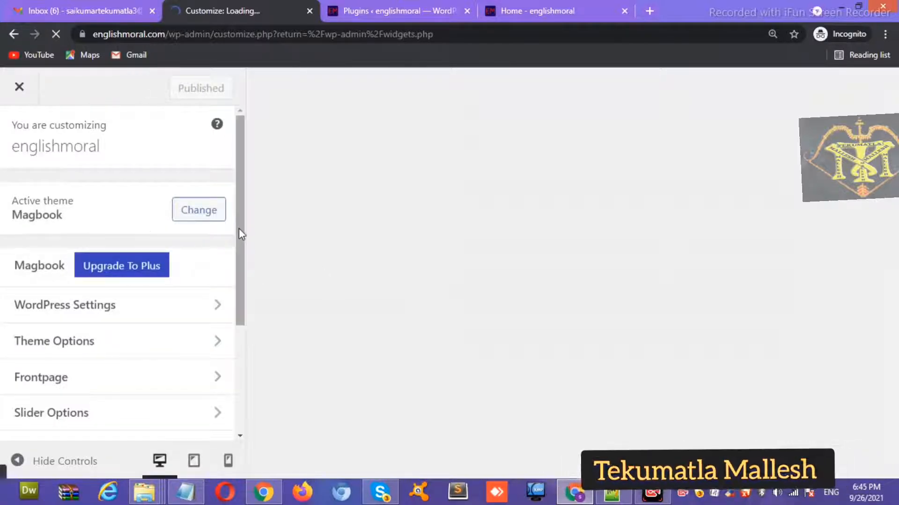
pyautogui.moveTo(239, 229); pyautogui.dragTo(244, 291)
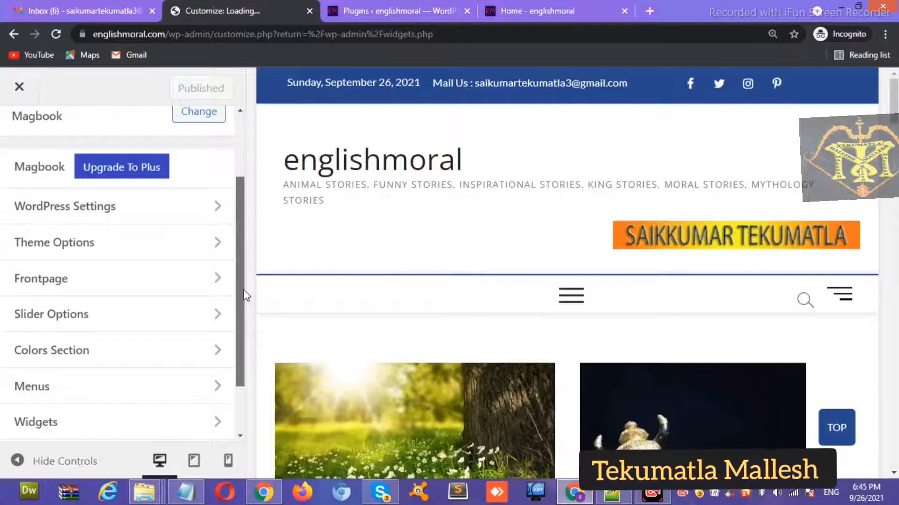
pyautogui.click(222, 216)
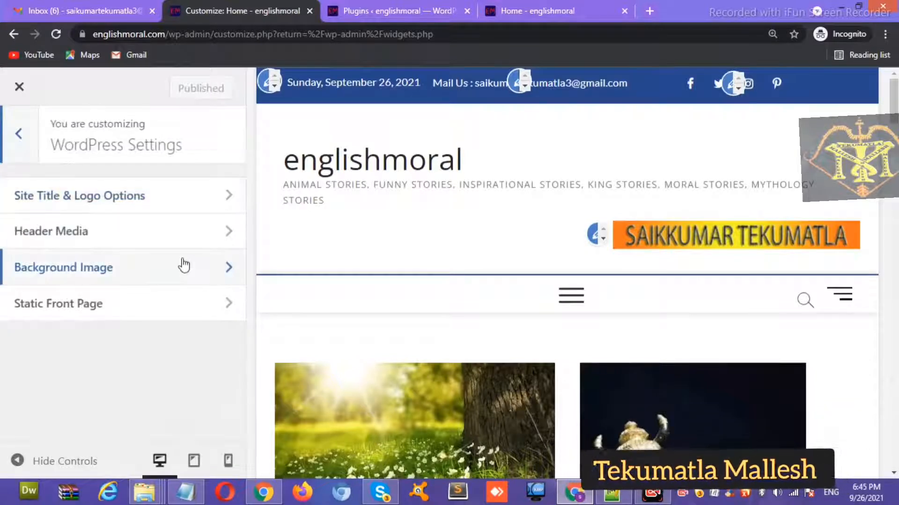
pyautogui.click(220, 196)
# Step: Shorten the site tagline to end at "King Stories" by removing "Moral Stories, Mythology Stories" and the preceding comma
pyautogui.moveTo(239, 192); pyautogui.dragTo(244, 307)
pyautogui.click(206, 234)
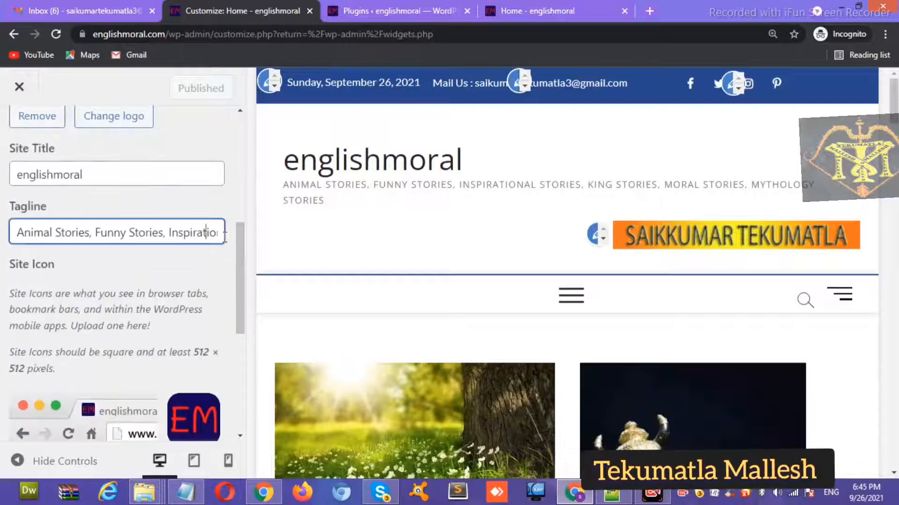
pyautogui.press('Right')
pyautogui.press('Right')
pyautogui.press('Right')
pyautogui.press('Right')
pyautogui.press('Right')
pyautogui.press('Right')
pyautogui.press('Right')
pyautogui.press('Right')
pyautogui.press('Right')
pyautogui.press('Right')
pyautogui.press('Right')
pyautogui.press('Right')
pyautogui.press('Right')
pyautogui.press('Right')
pyautogui.press('Right')
pyautogui.press('Right')
pyautogui.press('Right')
pyautogui.press('Right')
pyautogui.press('Right')
pyautogui.press('Right')
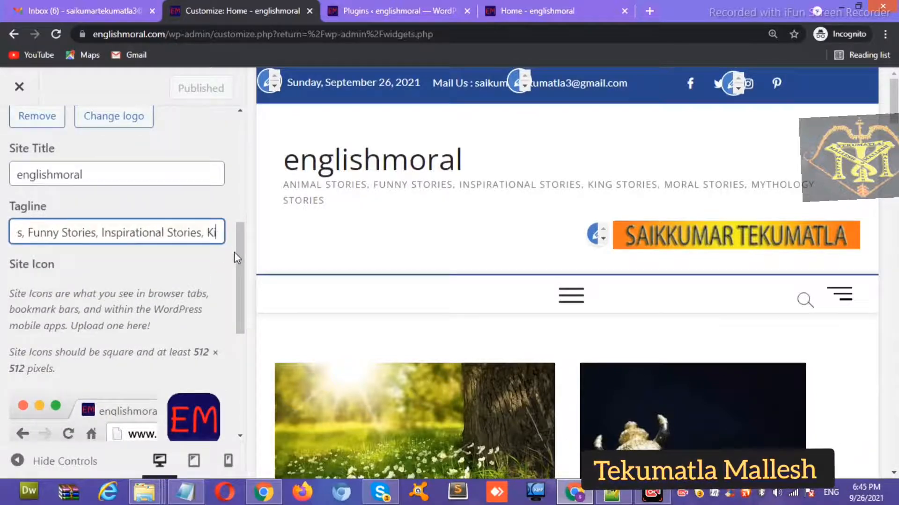
pyautogui.press('Right')
pyautogui.press('Right')
pyautogui.press('Right')
pyautogui.press('Right')
pyautogui.press('Right')
pyautogui.press('Right')
pyautogui.press('Right')
pyautogui.press('Right')
pyautogui.press('Right')
pyautogui.press('Right')
pyautogui.press('Right')
pyautogui.press('Right')
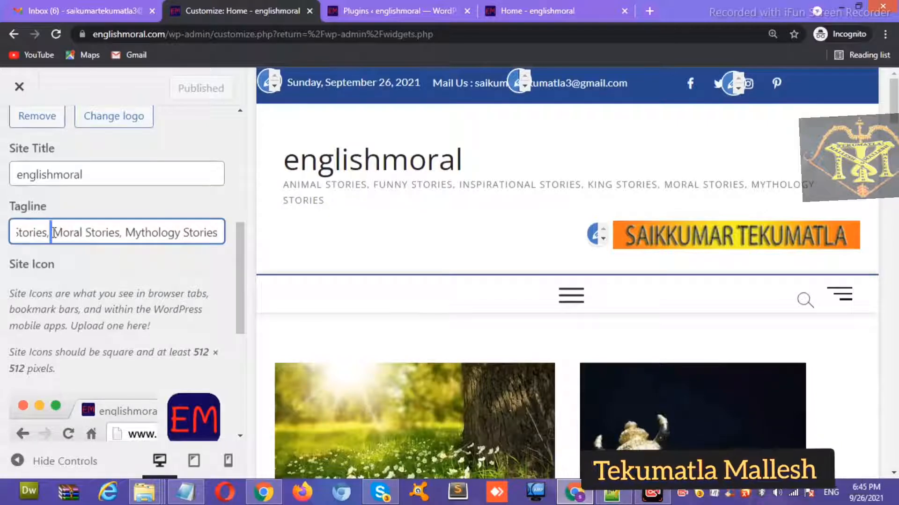
pyautogui.moveTo(54, 232); pyautogui.dragTo(236, 239)
pyautogui.press('BackSpace')
pyautogui.press('BackSpace')
pyautogui.press('BackSpace')
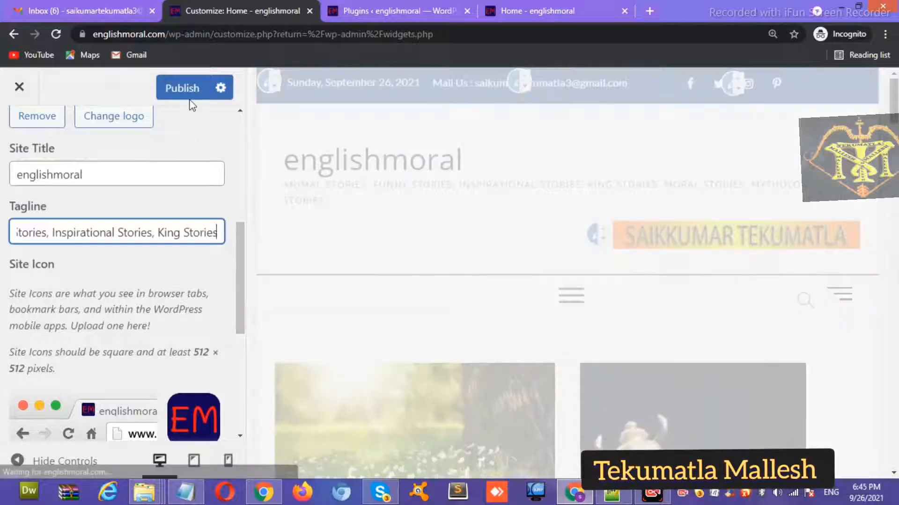
# Step: Publish the tagline change and reload the site's home page to check the header
pyautogui.click(187, 94)
pyautogui.click(538, 14)
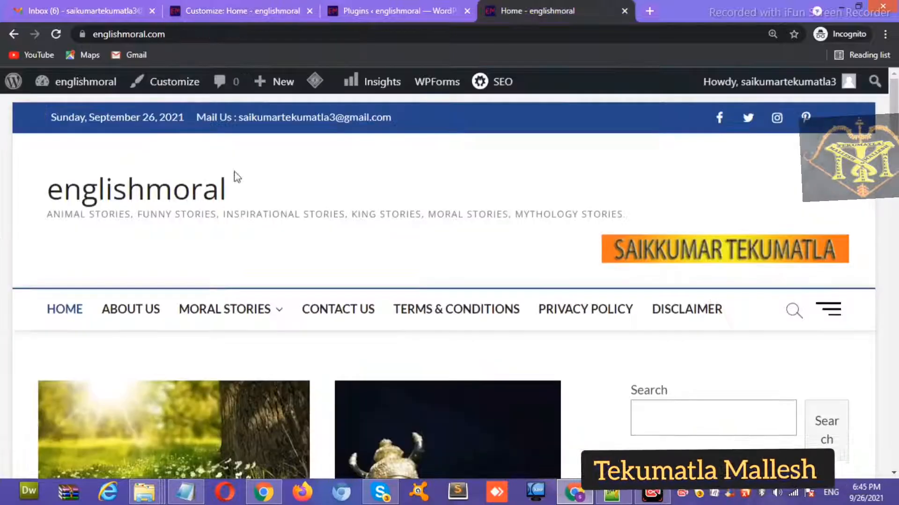
pyautogui.click(56, 34)
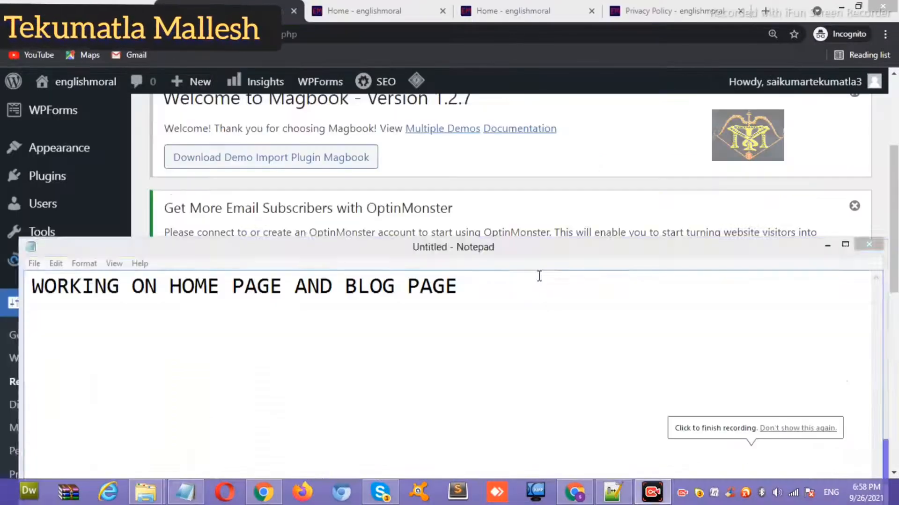
pyautogui.moveTo(458, 287); pyautogui.dragTo(31, 286)
pyautogui.click(321, 358)
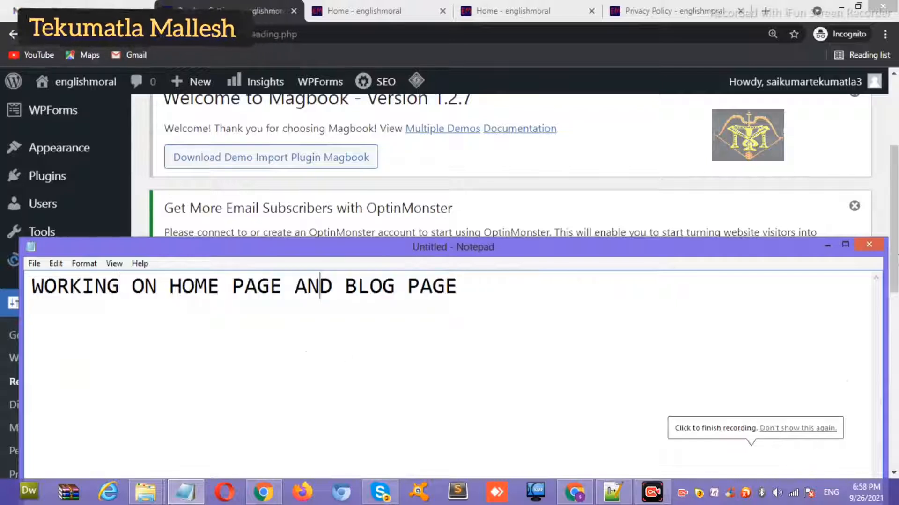
# Step: Minimize Notepad and open the Home page for editing from the site's list of pages
pyautogui.click(826, 244)
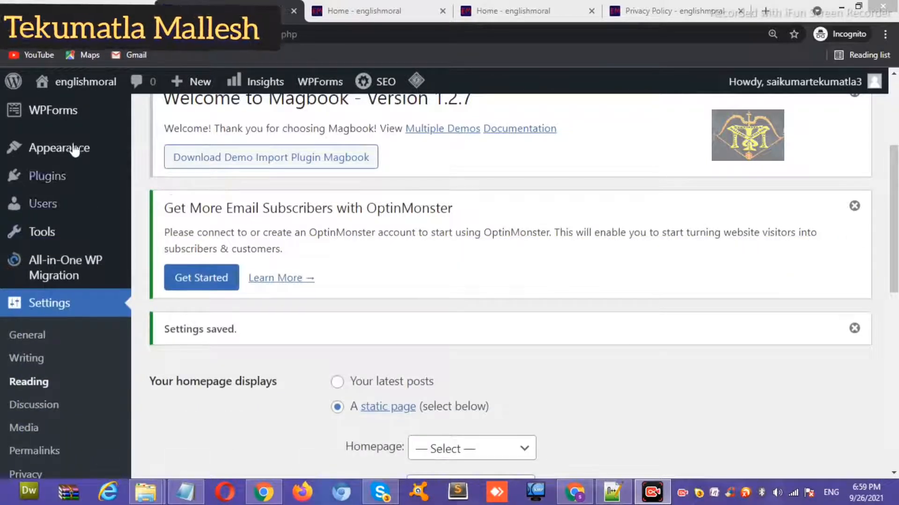
pyautogui.moveTo(894, 236); pyautogui.dragTo(894, 176)
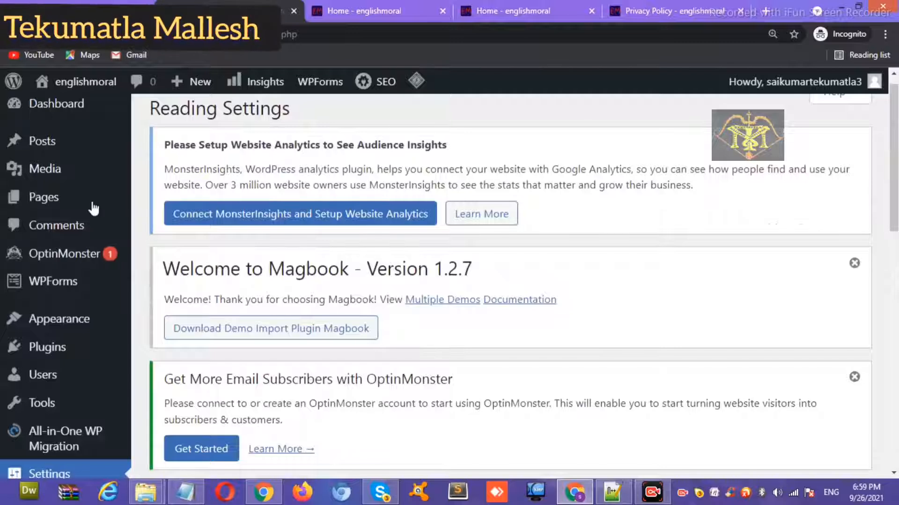
pyautogui.click(65, 203)
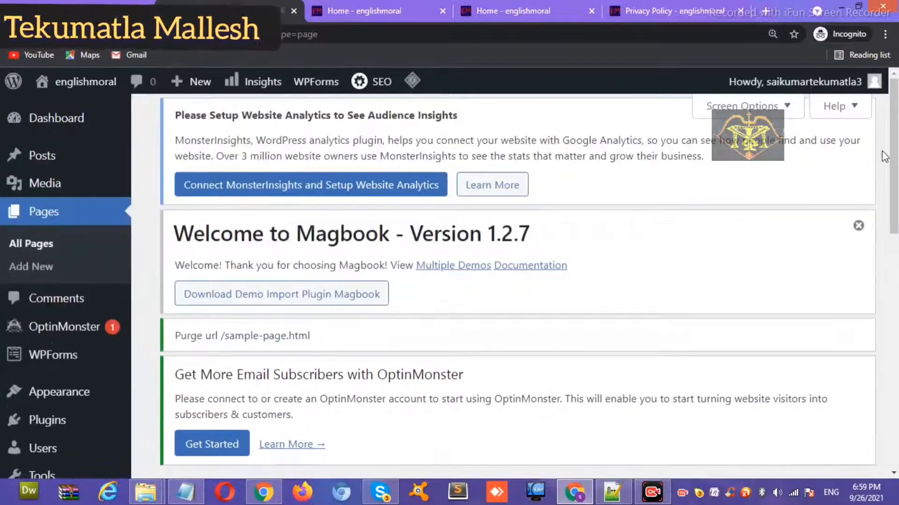
pyautogui.moveTo(893, 190); pyautogui.dragTo(884, 361)
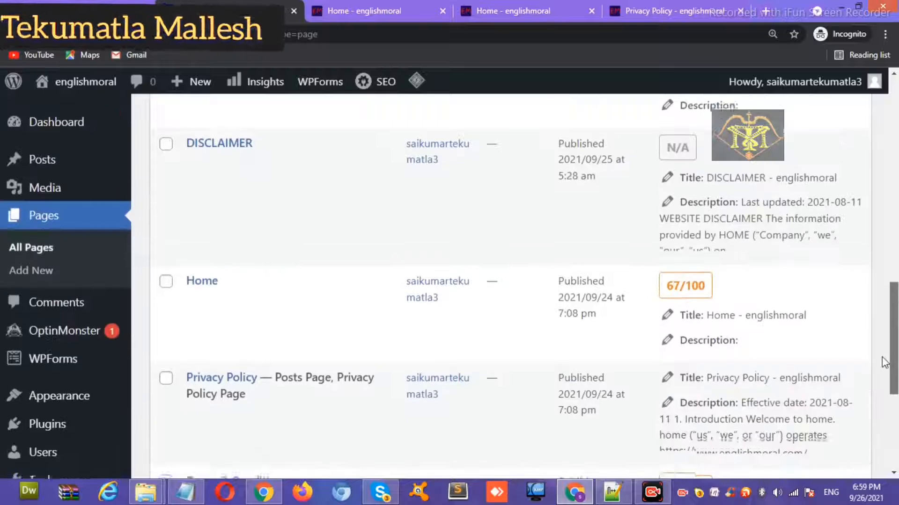
pyautogui.moveTo(198, 307)
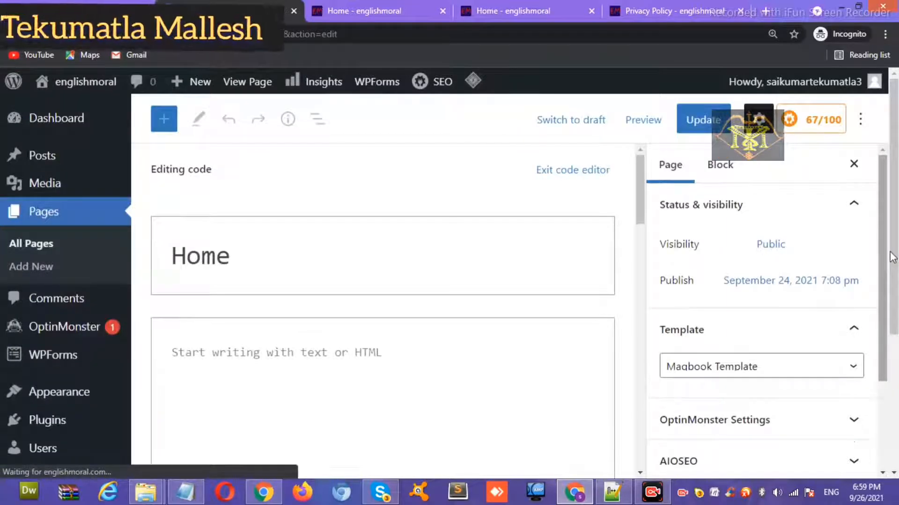
# Step: Select Magbook Template as the Home page's template and update the page
pyautogui.scroll(-2, 892, 257)
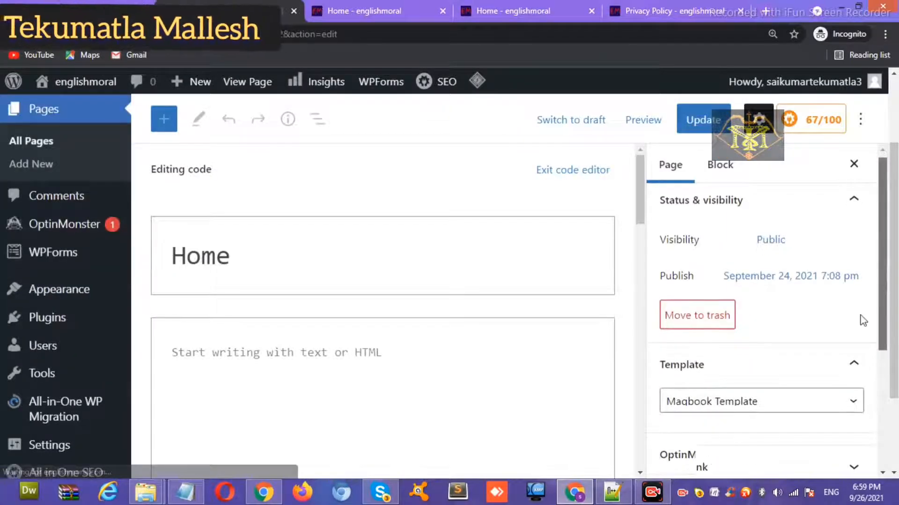
pyautogui.scroll(-2, 848, 333)
pyautogui.click(850, 333)
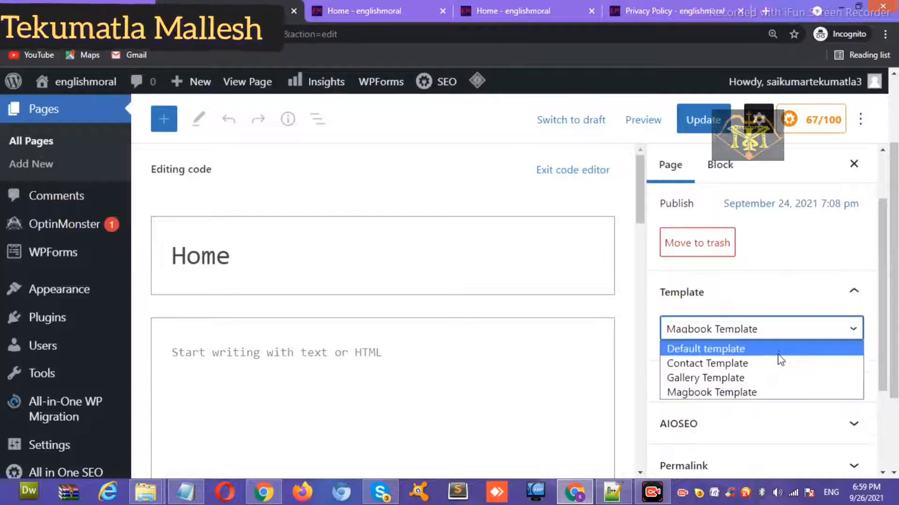
pyautogui.click(769, 394)
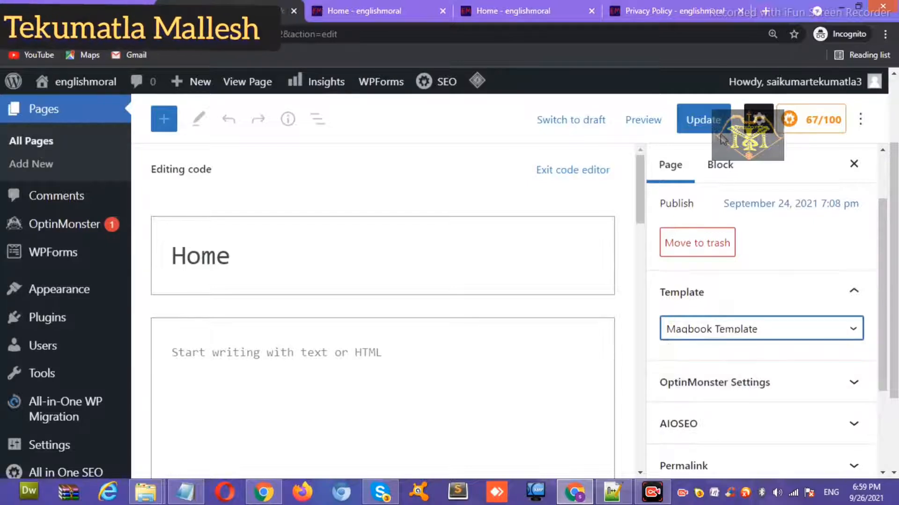
pyautogui.click(714, 132)
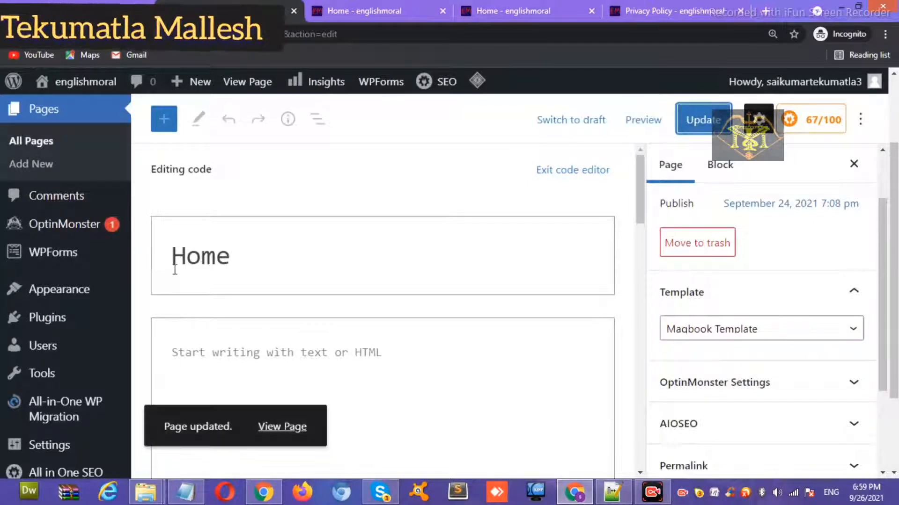
# Step: Create a new page titled "Blog" with the default template and publish it
pyautogui.click(43, 165)
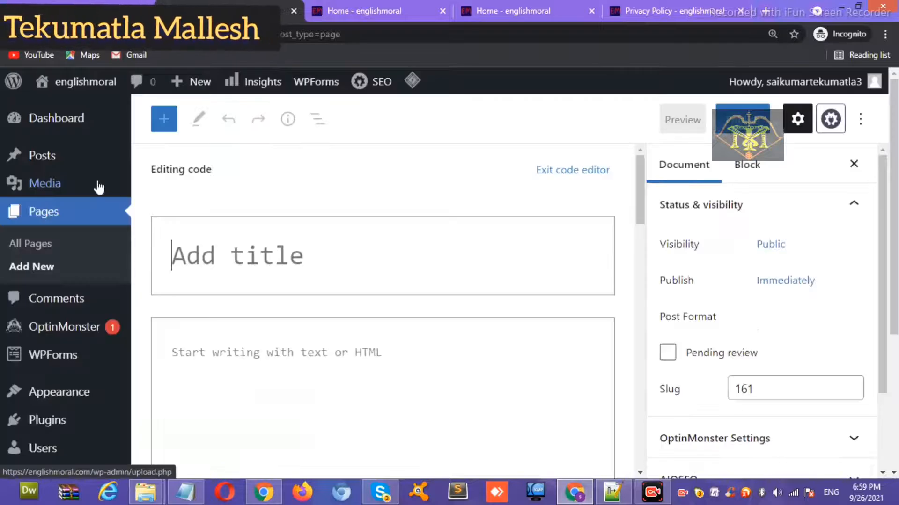
pyautogui.click(244, 255)
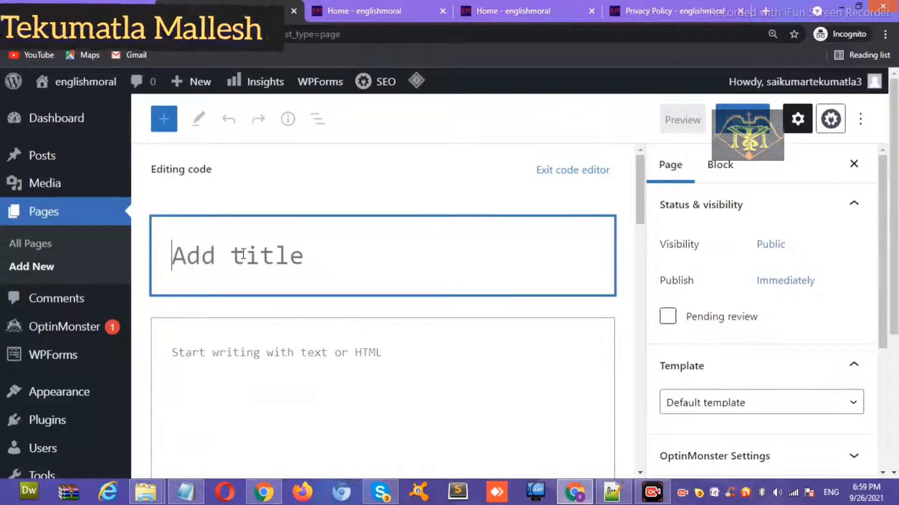
pyautogui.write('bLOG')
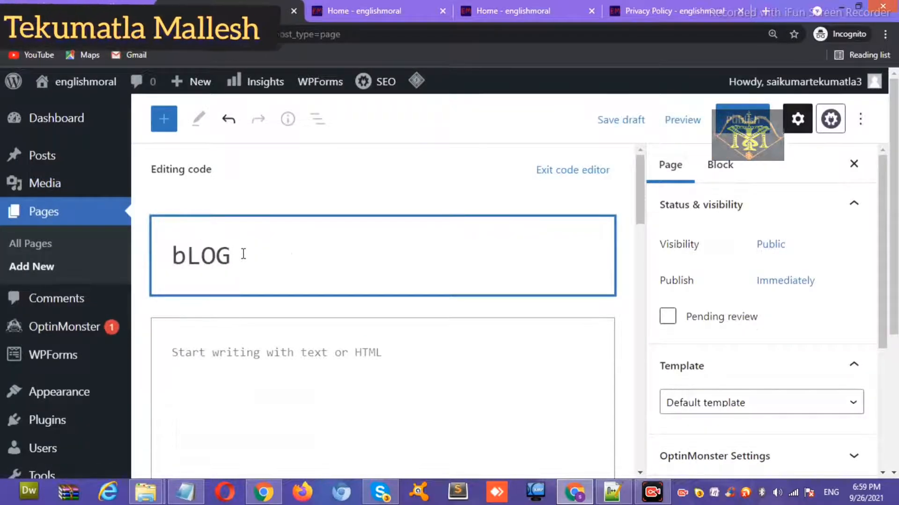
pyautogui.press('BackSpace')
pyautogui.press('BackSpace')
pyautogui.press('BackSpace')
pyautogui.press('BackSpace')
pyautogui.write('b')
pyautogui.press('BackSpace')
pyautogui.press('BackSpace')
pyautogui.press('BackSpace')
pyautogui.write('Blog')
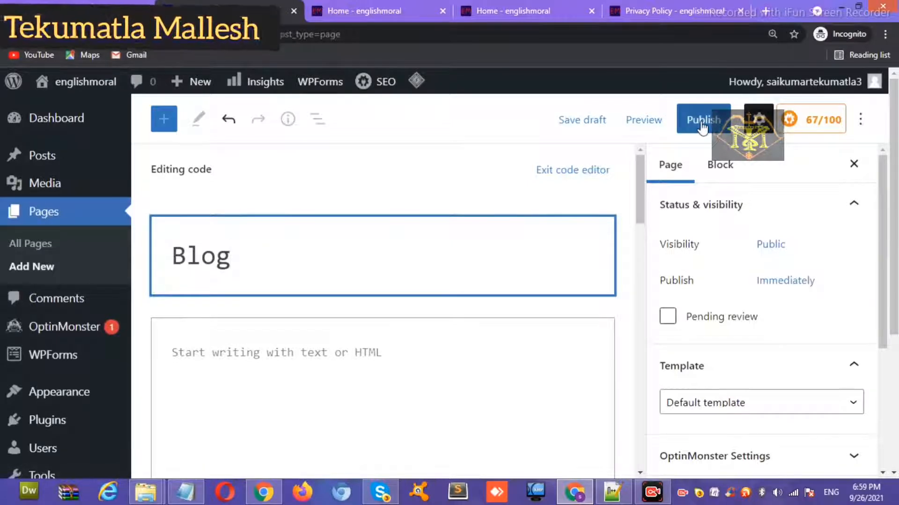
pyautogui.click(702, 125)
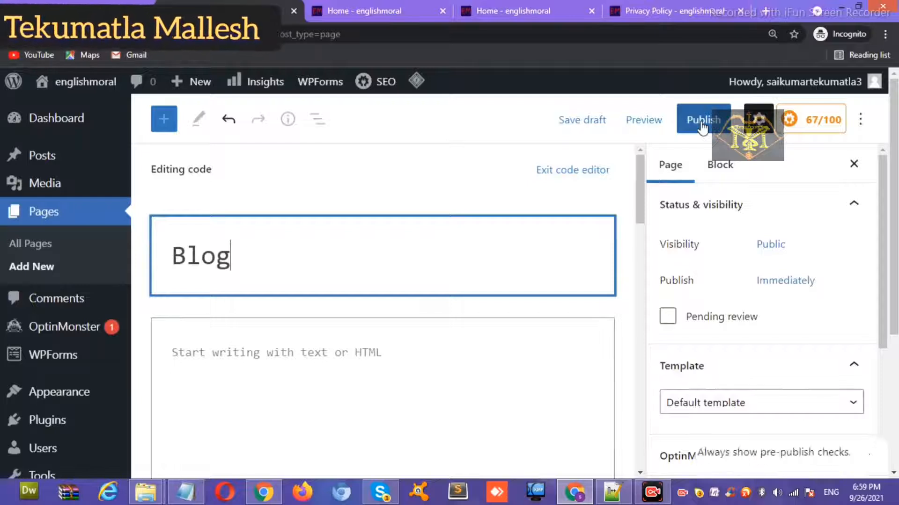
pyautogui.click(702, 123)
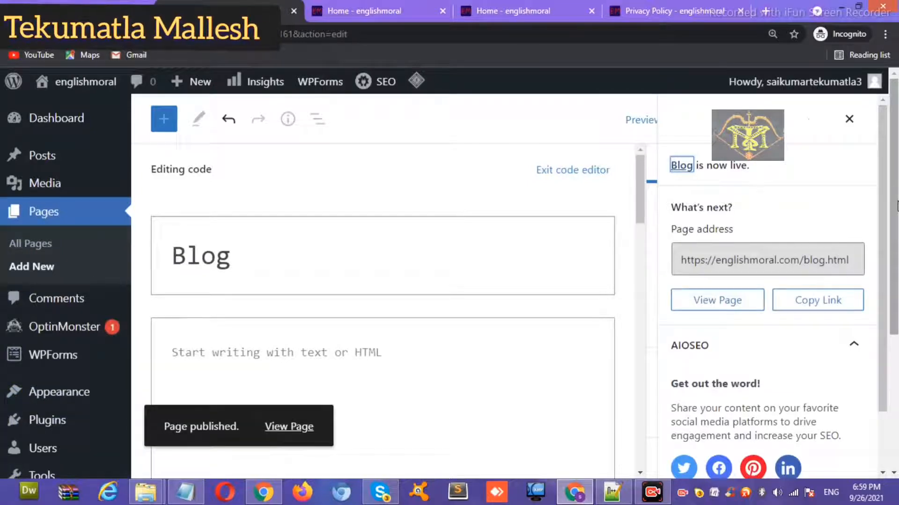
# Step: Open the site's Reading settings and set the static Homepage to Home
pyautogui.scroll(-3, 891, 256)
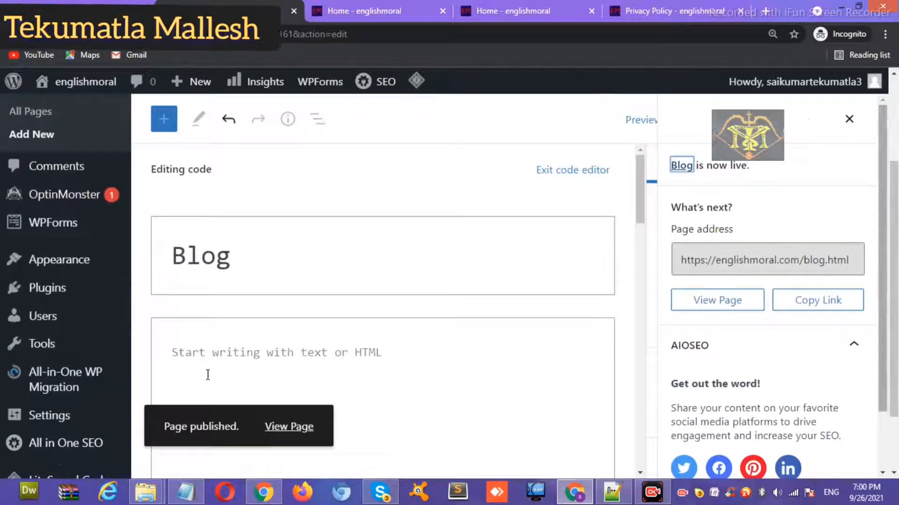
pyautogui.moveTo(40, 410)
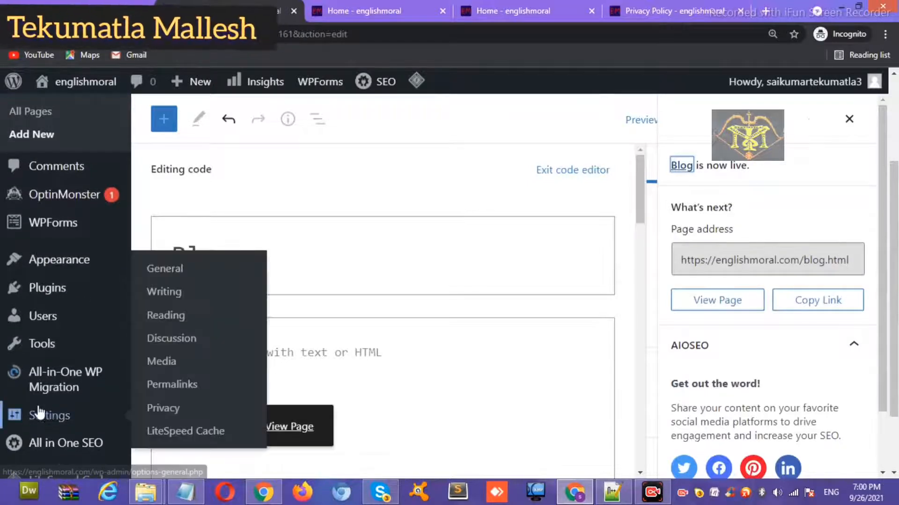
pyautogui.click(185, 325)
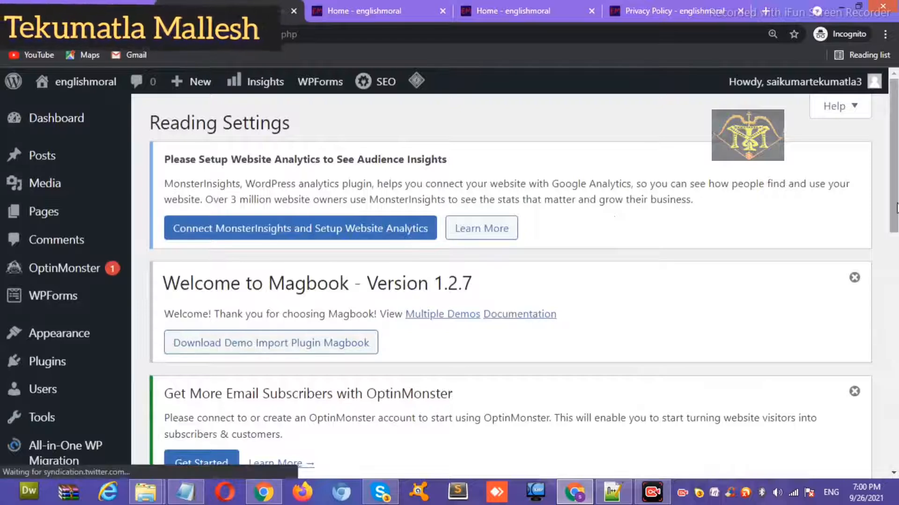
pyautogui.moveTo(895, 208); pyautogui.dragTo(877, 345)
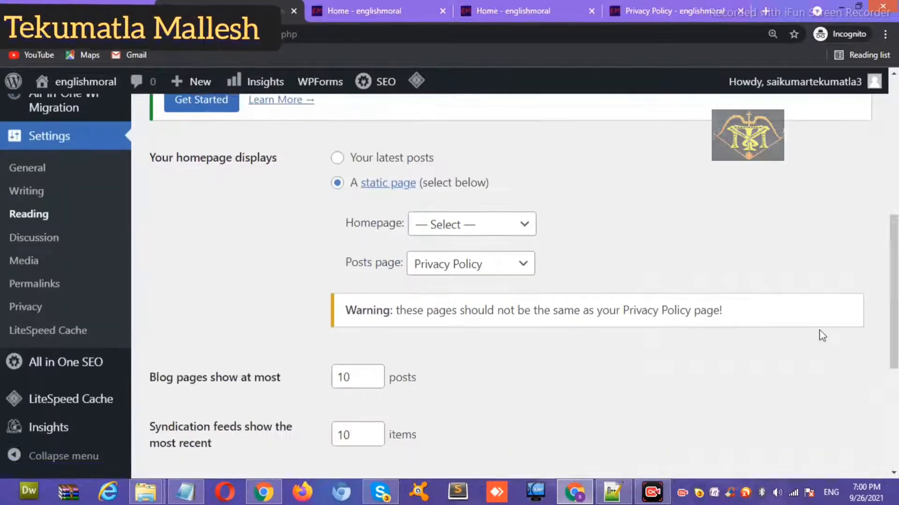
pyautogui.click(460, 227)
pyautogui.click(459, 327)
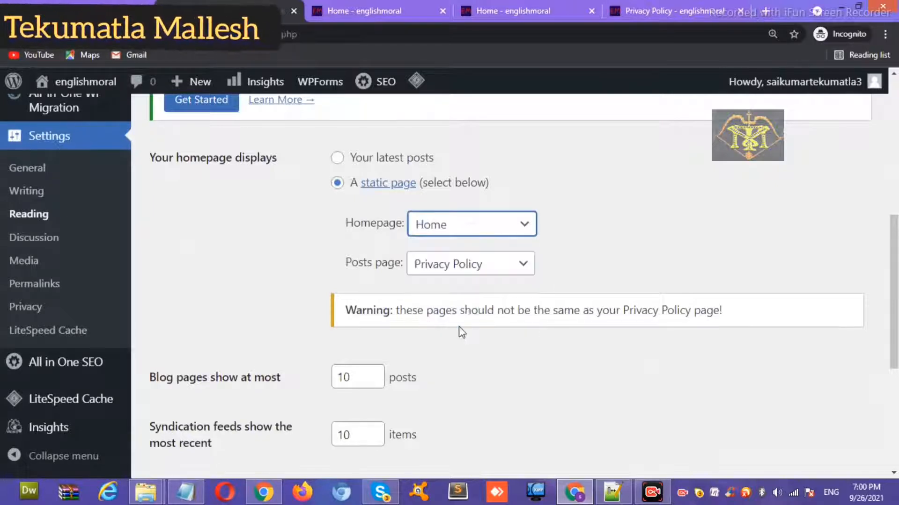
# Step: Set the Posts page to Blog in the Reading settings and save the changes
pyautogui.click(487, 273)
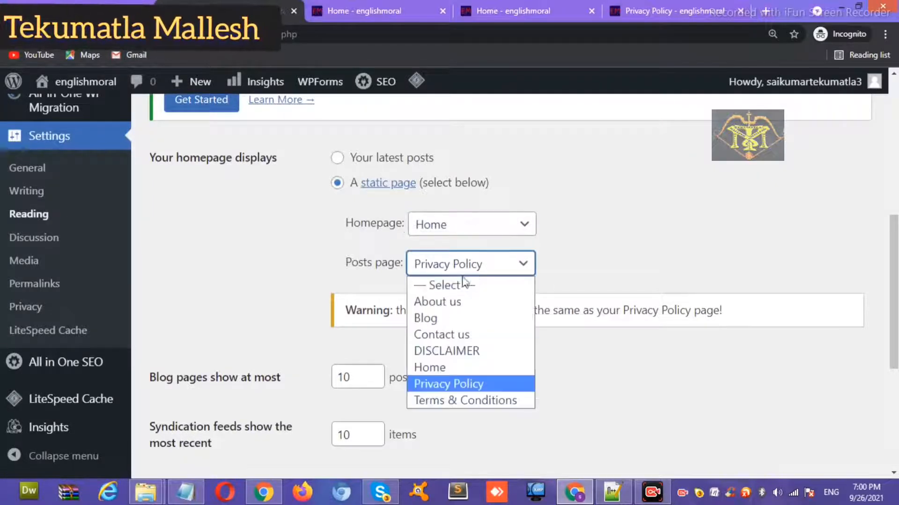
pyautogui.click(436, 325)
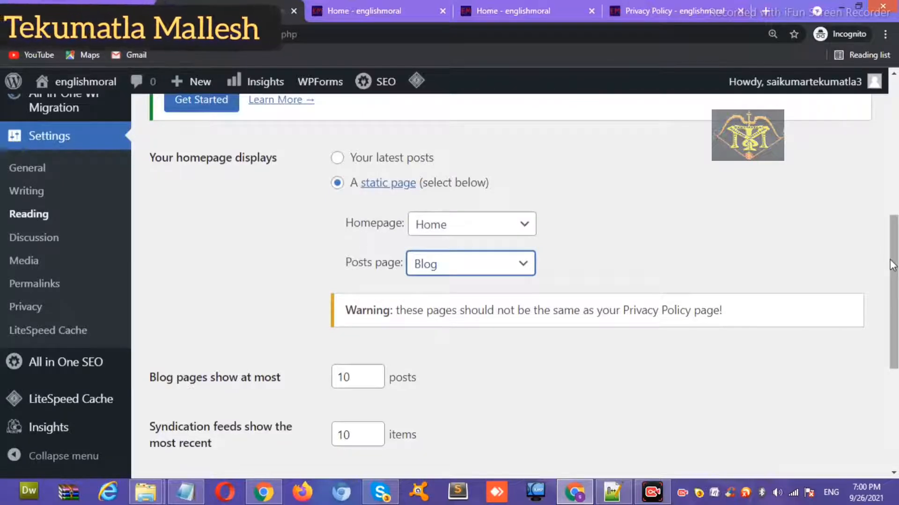
pyautogui.scroll(-5, 889, 279)
pyautogui.click(223, 389)
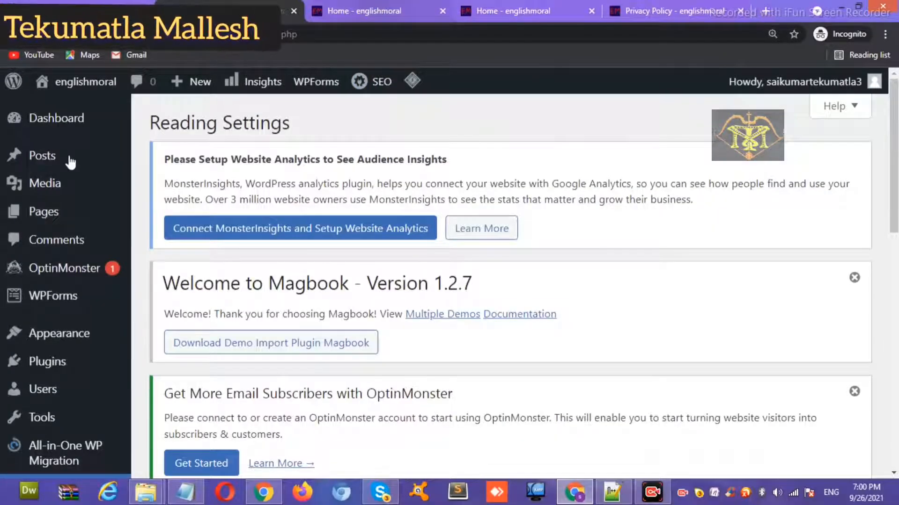
# Step: Open the Home page's live view from the site's list of pages and look over its layout and featured stories
pyautogui.moveTo(74, 213)
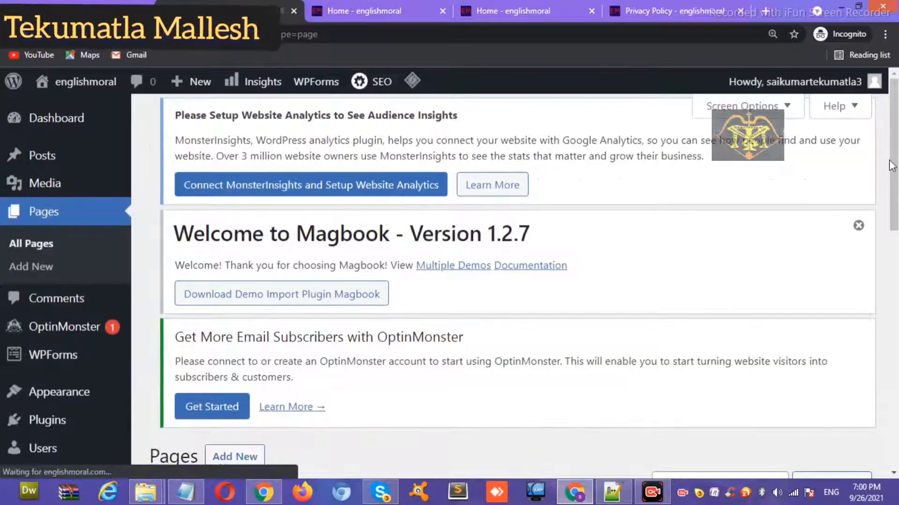
pyautogui.scroll(-10, 187, 215)
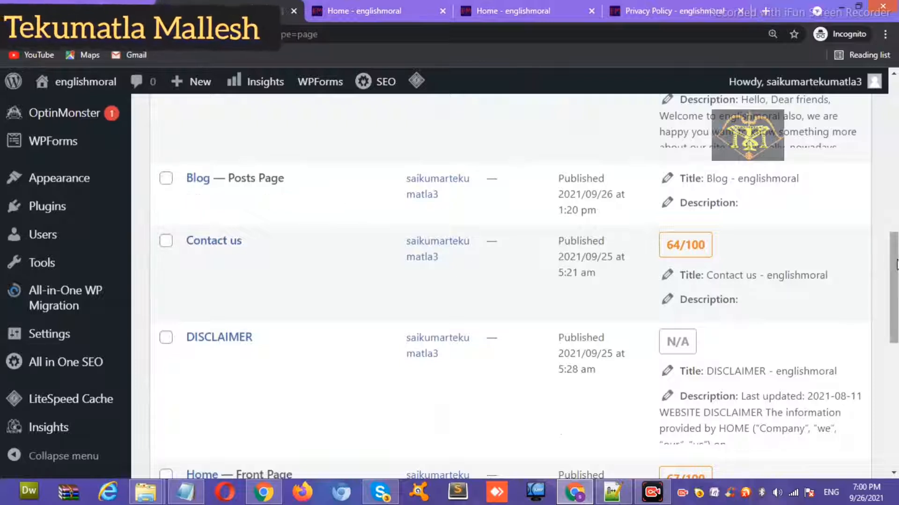
pyautogui.scroll(-4, 327, 275)
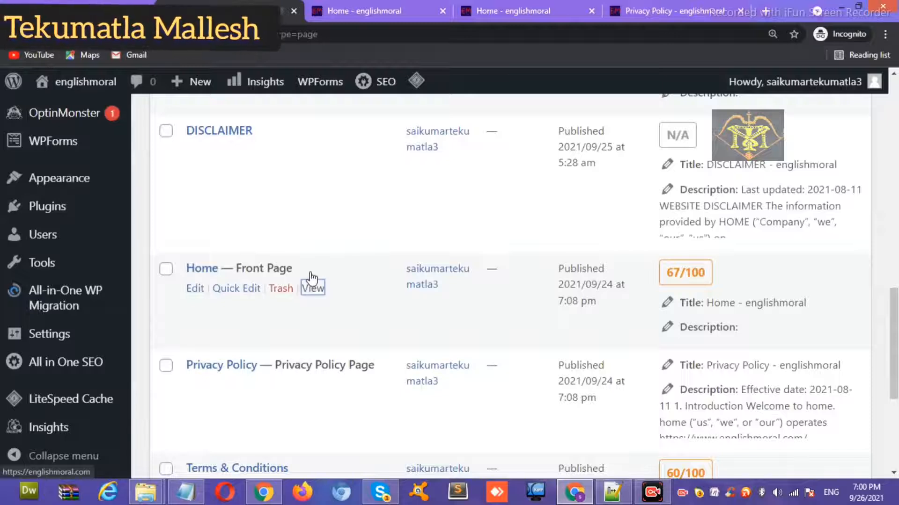
pyautogui.click(613, 13)
pyautogui.click(581, 13)
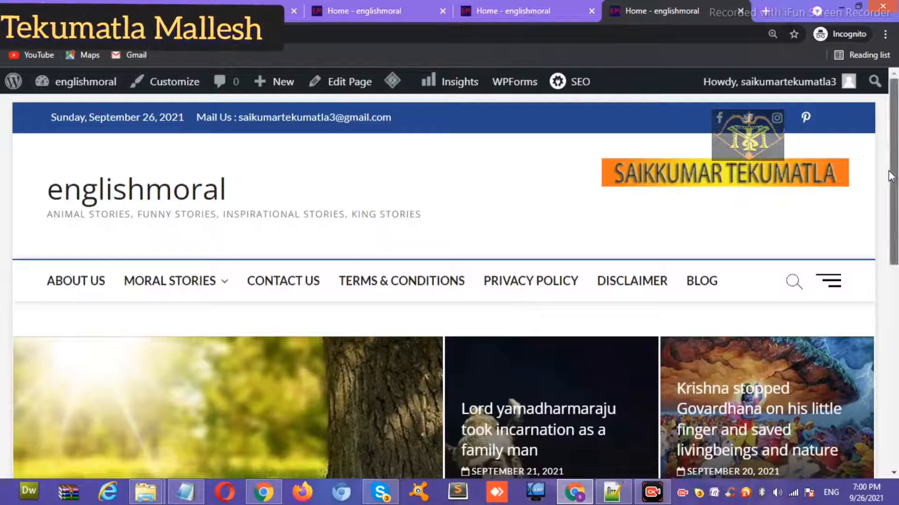
pyautogui.scroll(-6, 896, 183)
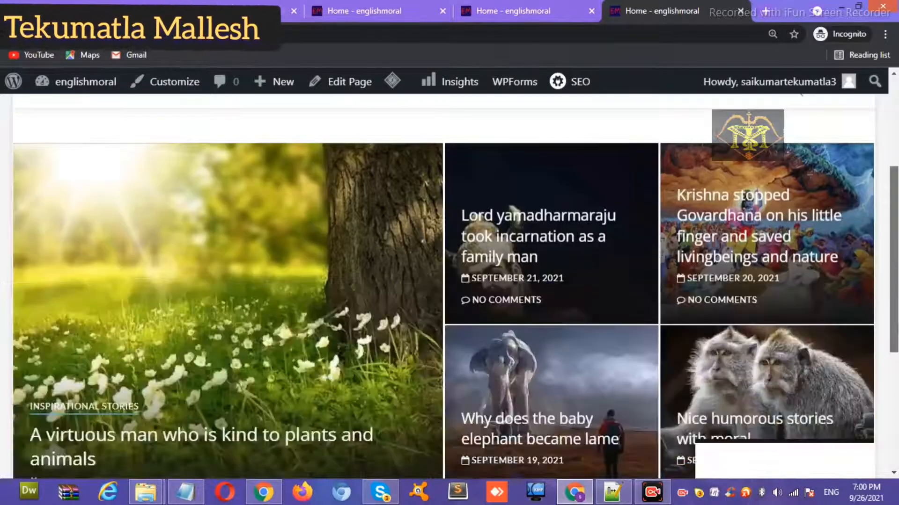
pyautogui.scroll(6, 896, 206)
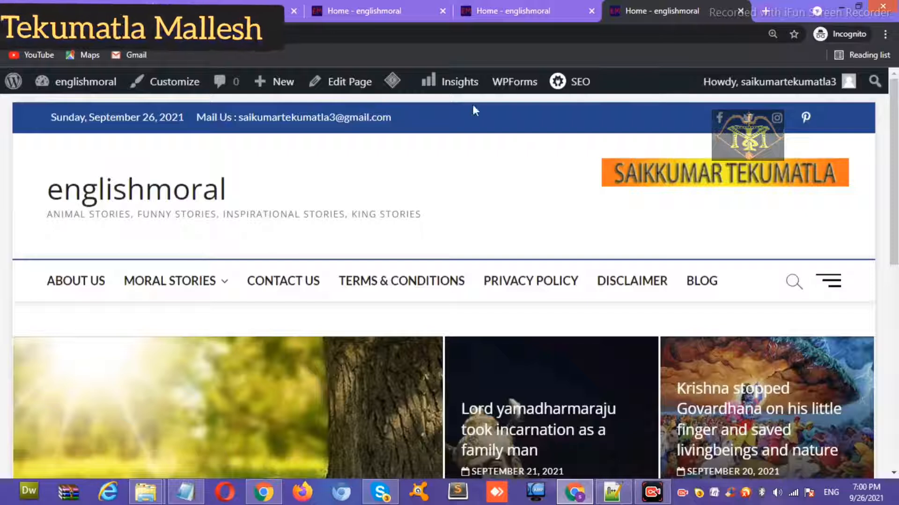
# Step: Return to the list of pages and view the live Blog page in a separate tab
pyautogui.click(490, 10)
pyautogui.click(391, 6)
pyautogui.click(235, 6)
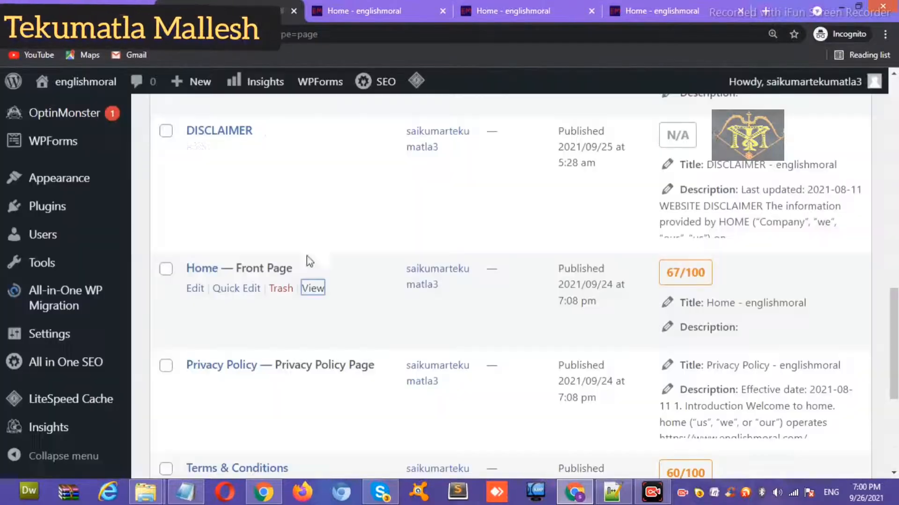
pyautogui.scroll(5, 825, 251)
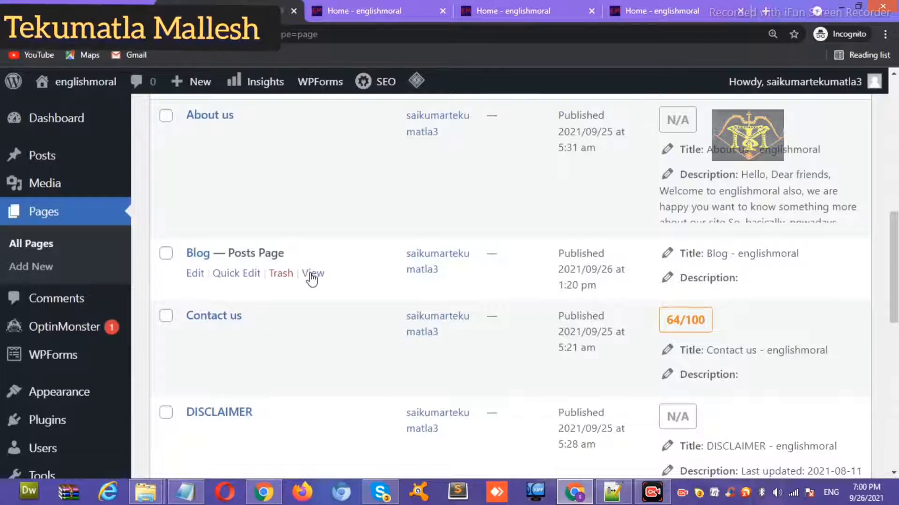
pyautogui.middleClick(312, 275)
pyautogui.click(676, 7)
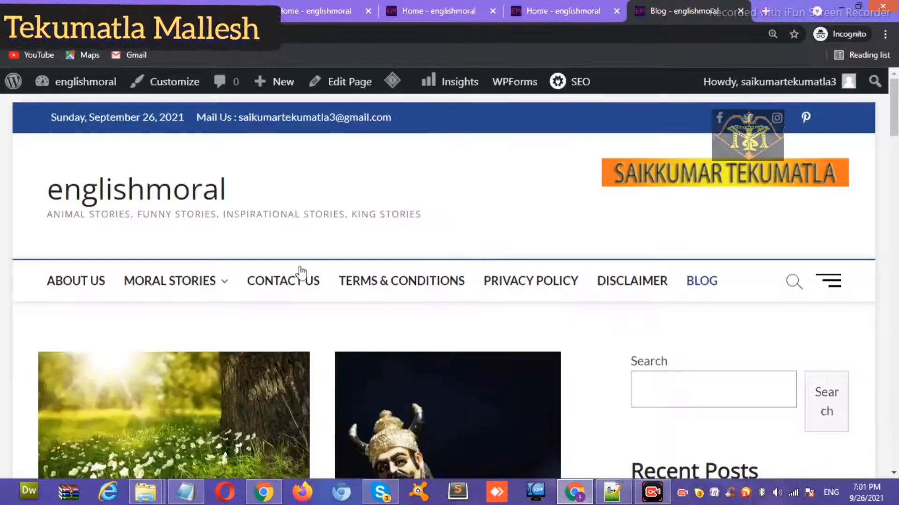
pyautogui.moveTo(896, 122)
pyautogui.mouseDown()
pyautogui.moveTo(891, 323)
pyautogui.moveTo(893, 115)
pyautogui.mouseUp()
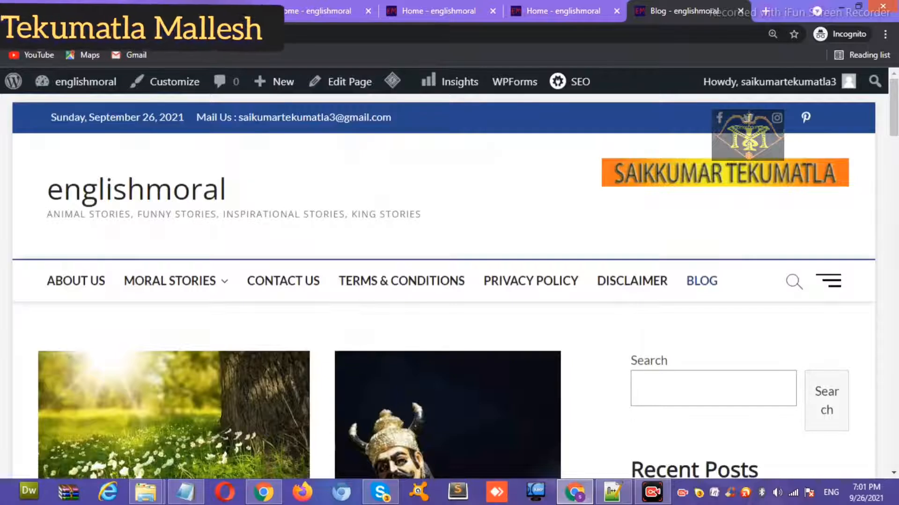
# Step: Open the site's menu editor and add the Home and Blog pages to the main menu
pyautogui.click(192, 11)
pyautogui.moveTo(61, 398)
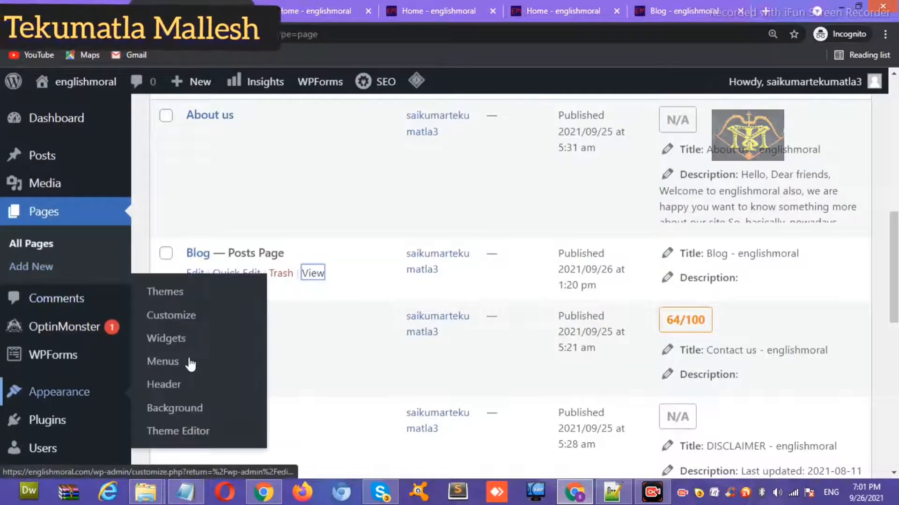
pyautogui.click(181, 363)
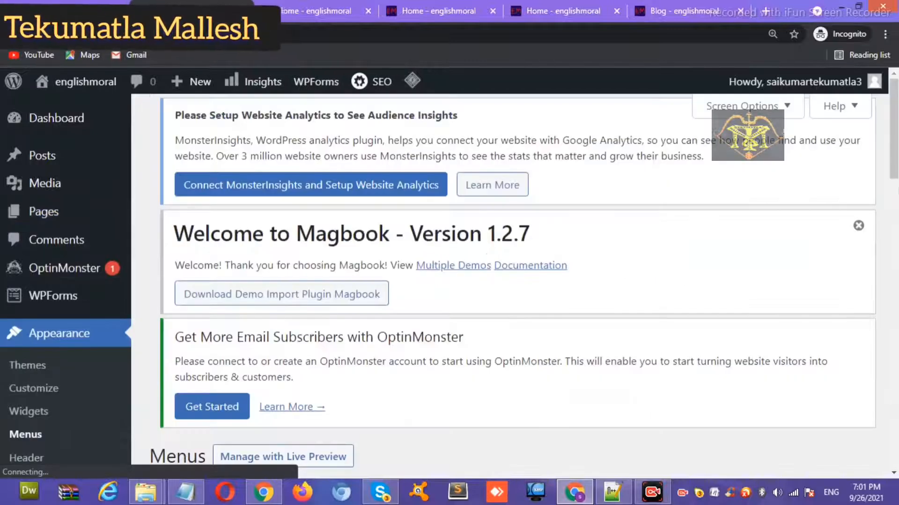
pyautogui.scroll(-1, 896, 243)
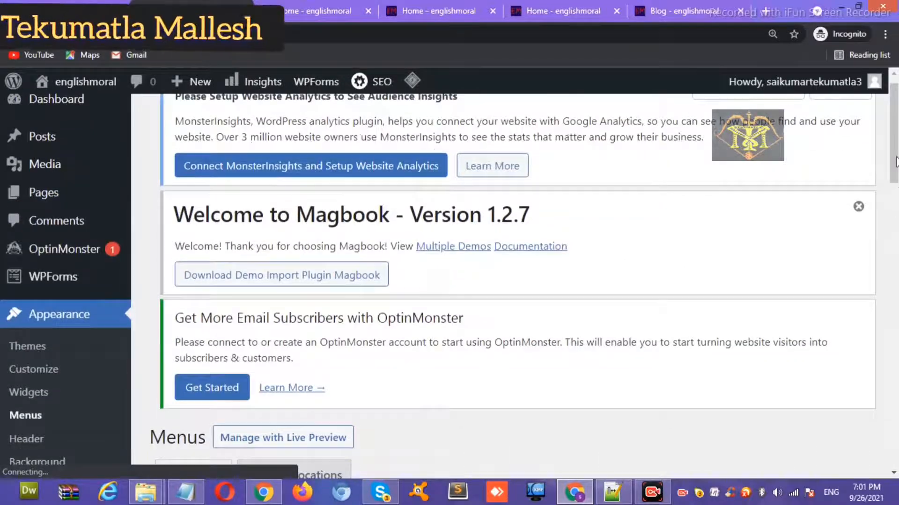
pyautogui.scroll(-8, 893, 246)
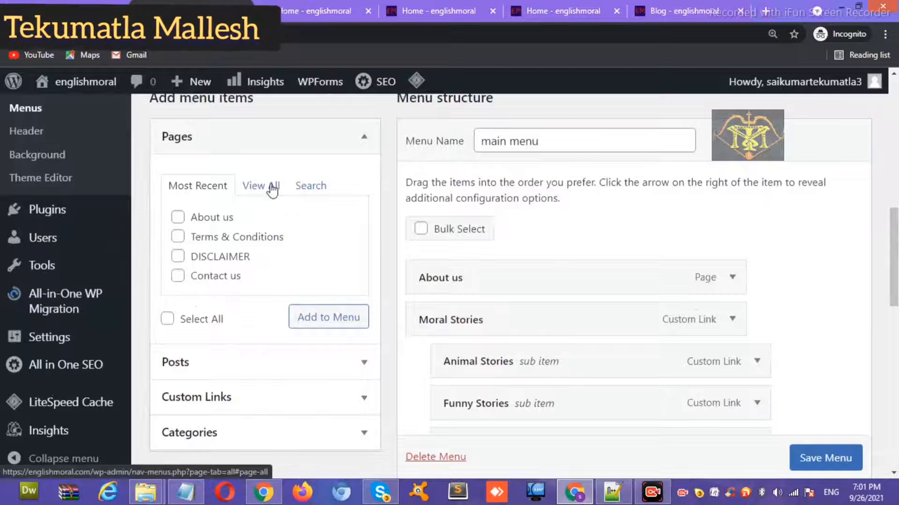
pyautogui.click(272, 187)
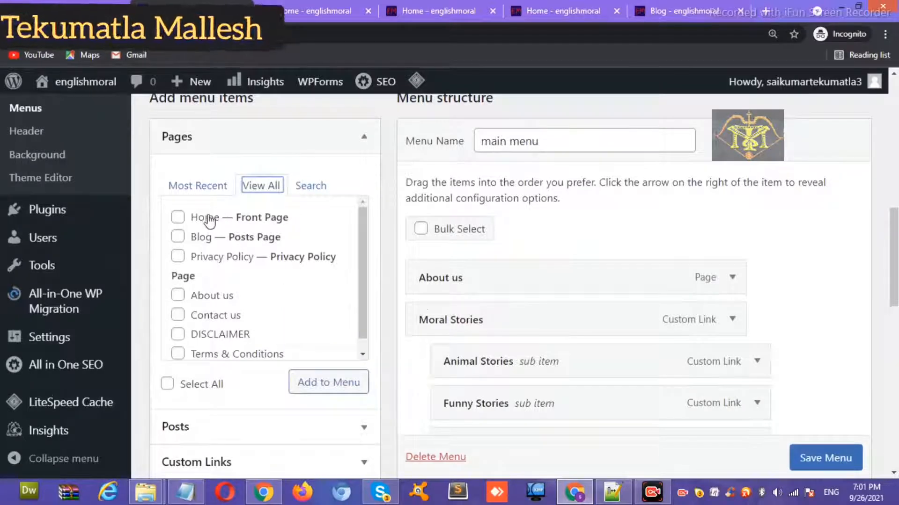
pyautogui.click(329, 383)
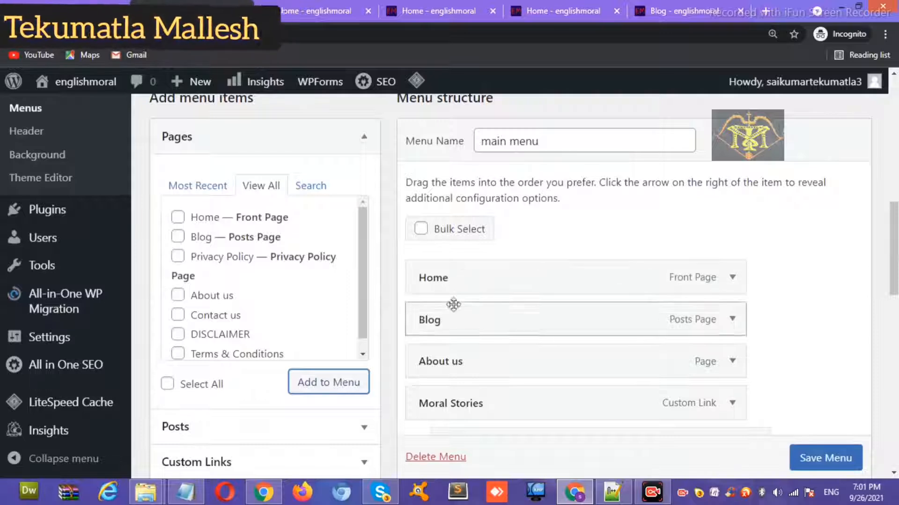
# Step: Move the newly added Blog item between About us and Moral Stories in the main menu and save the menu
pyautogui.scroll(-2, 894, 239)
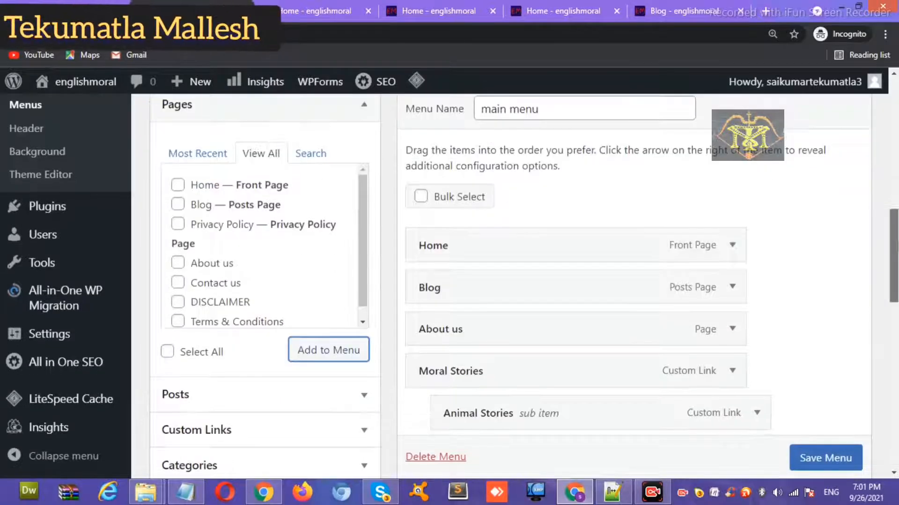
pyautogui.moveTo(678, 223); pyautogui.dragTo(690, 254)
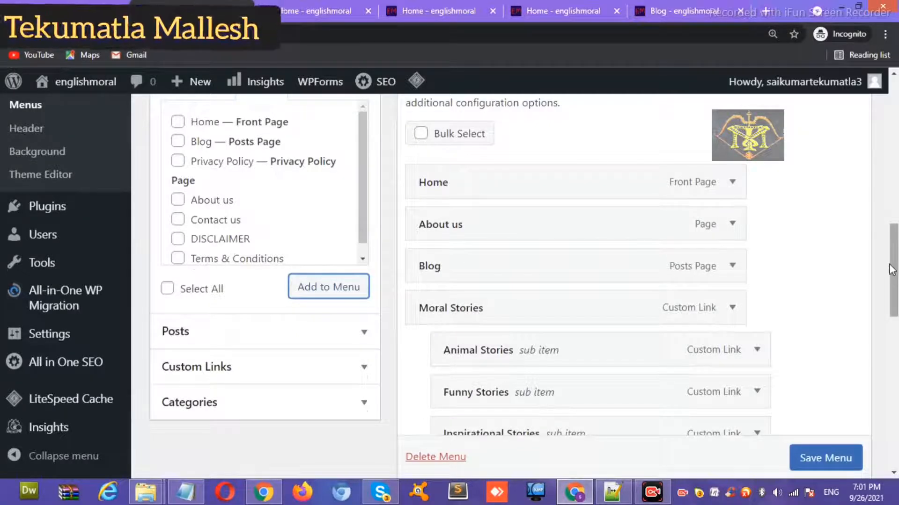
pyautogui.moveTo(894, 315); pyautogui.dragTo(892, 379)
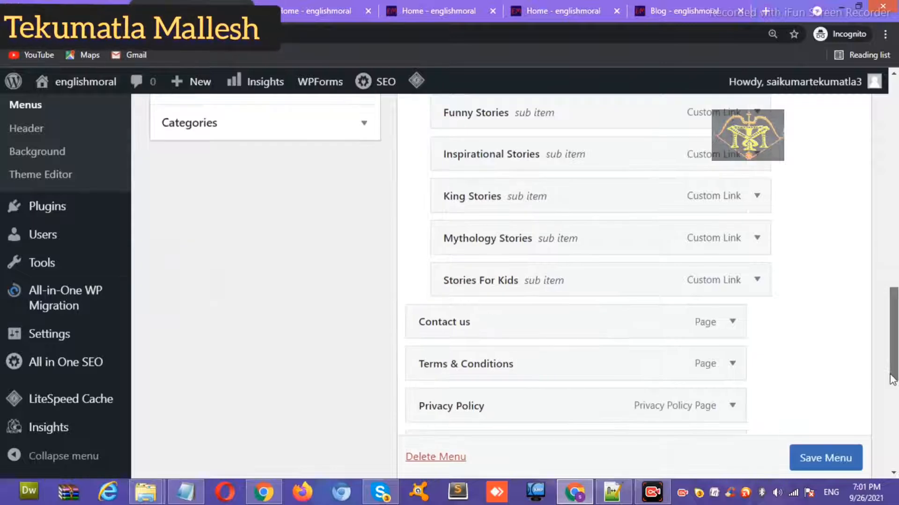
pyautogui.scroll(-5, 891, 379)
pyautogui.click(841, 382)
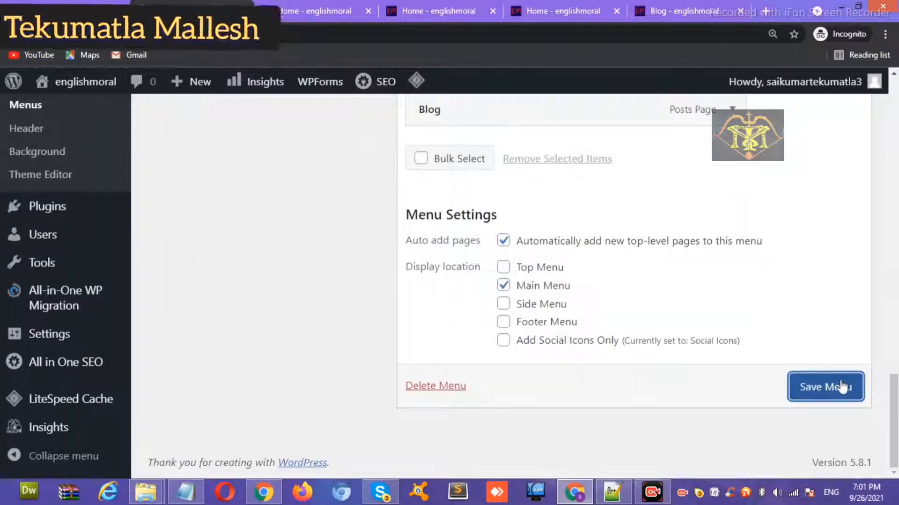
# Step: Reload the live Home page to check the navigation menu and follow its Blog link
pyautogui.click(467, 8)
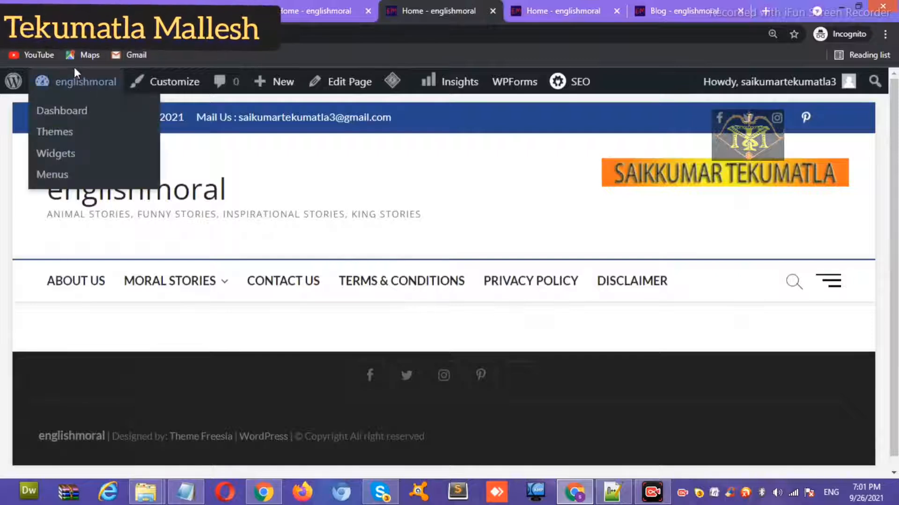
pyautogui.click(90, 199)
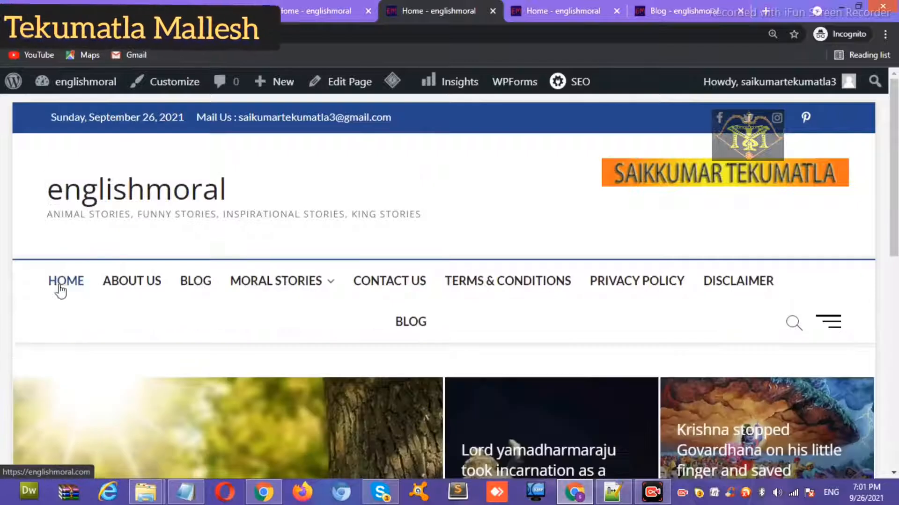
pyautogui.click(204, 289)
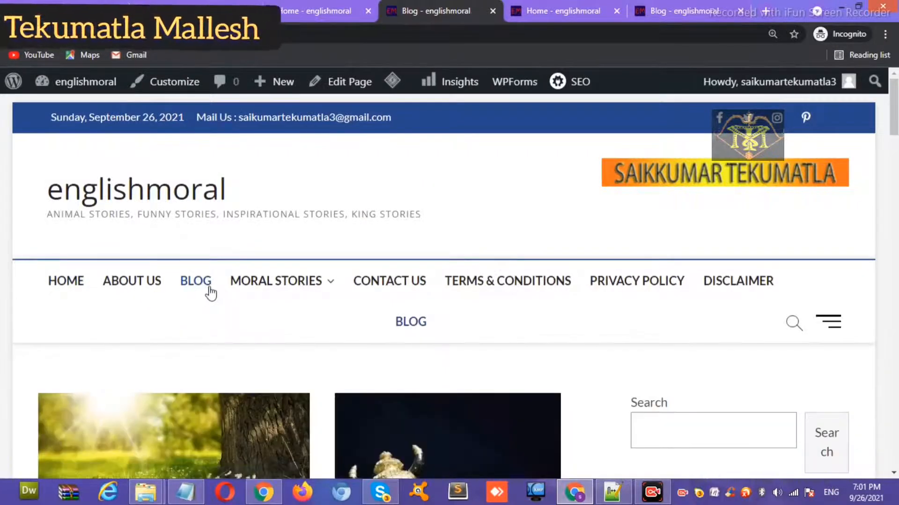
# Step: Purge the LiteSpeed cache for the outdated Home page and return to the live Blog page
pyautogui.click(302, 6)
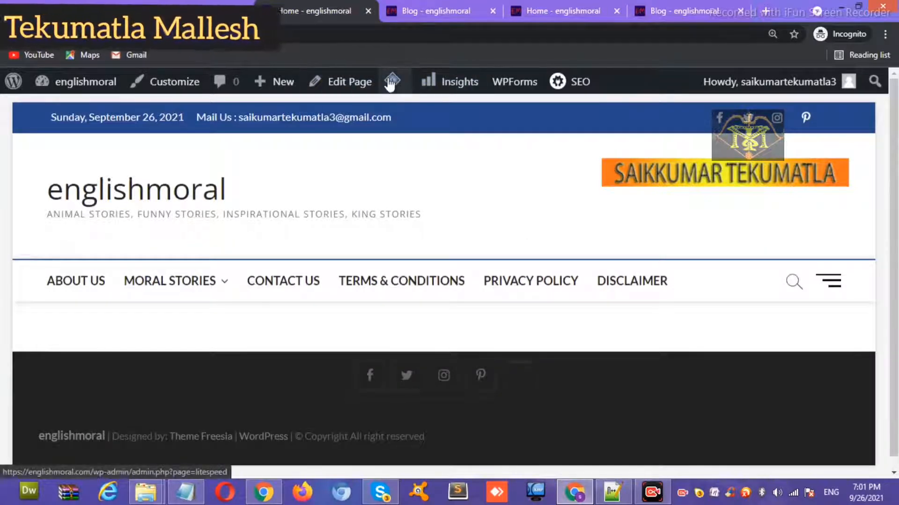
pyautogui.moveTo(390, 84)
pyautogui.click(411, 111)
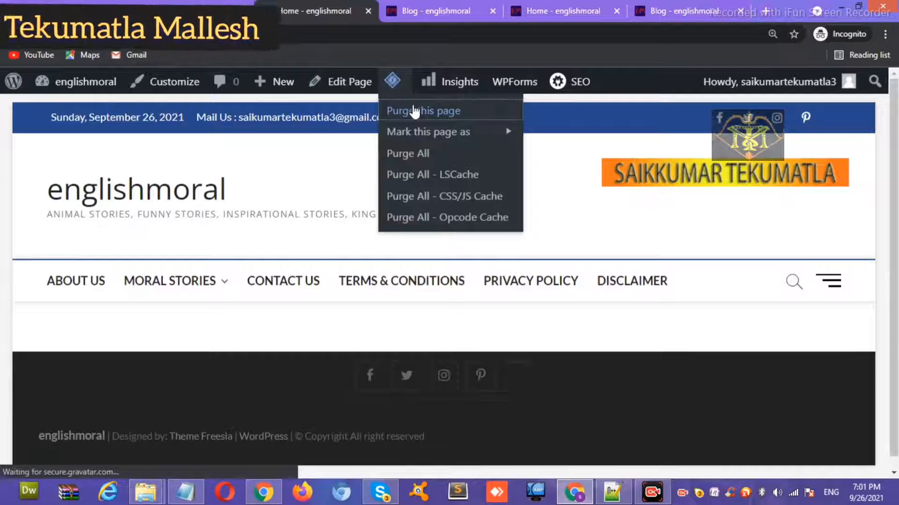
pyautogui.click(422, 6)
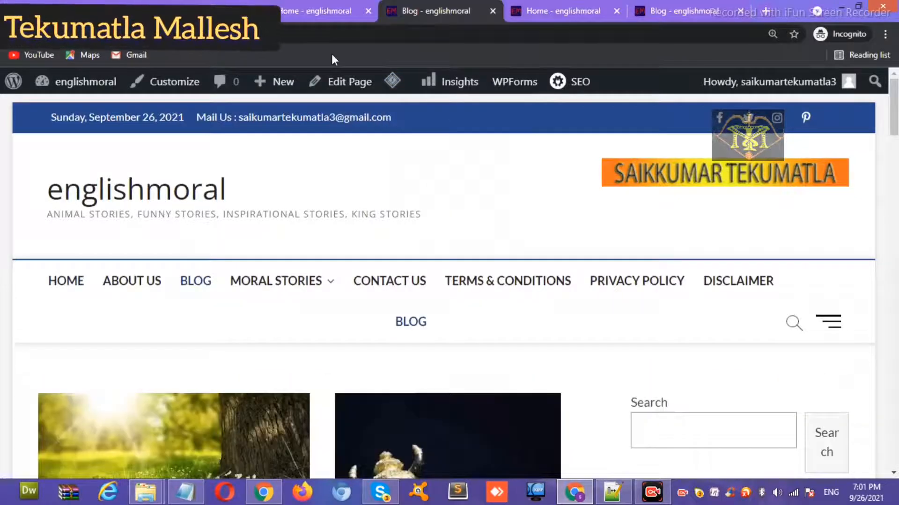
# Step: Remove the duplicate Blog item after Disclaimer from the main menu and save the menu
pyautogui.click(302, 7)
pyautogui.moveTo(894, 155); pyautogui.dragTo(896, 412)
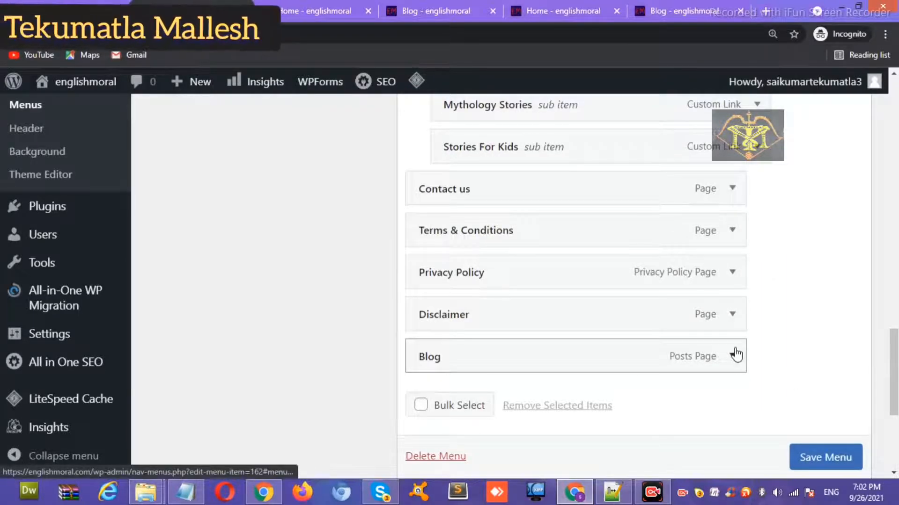
pyautogui.scroll(-3, 736, 354)
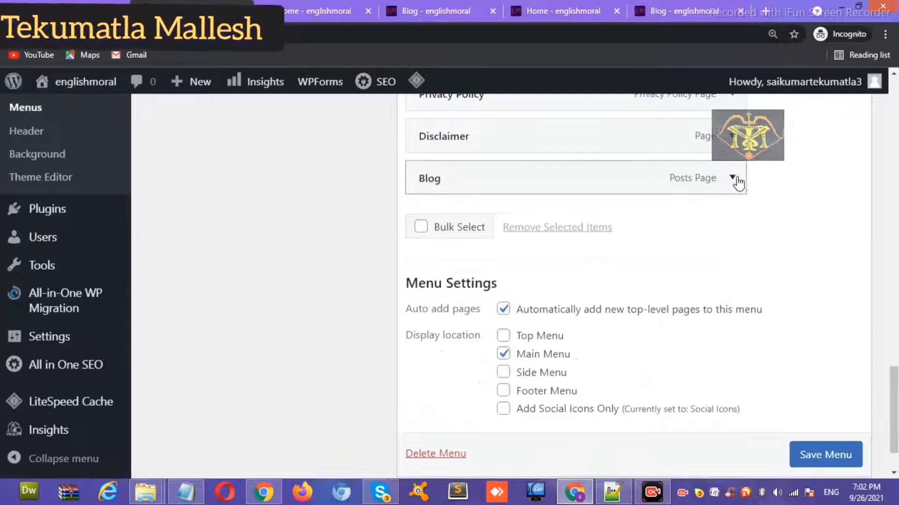
pyautogui.click(733, 178)
pyautogui.click(420, 329)
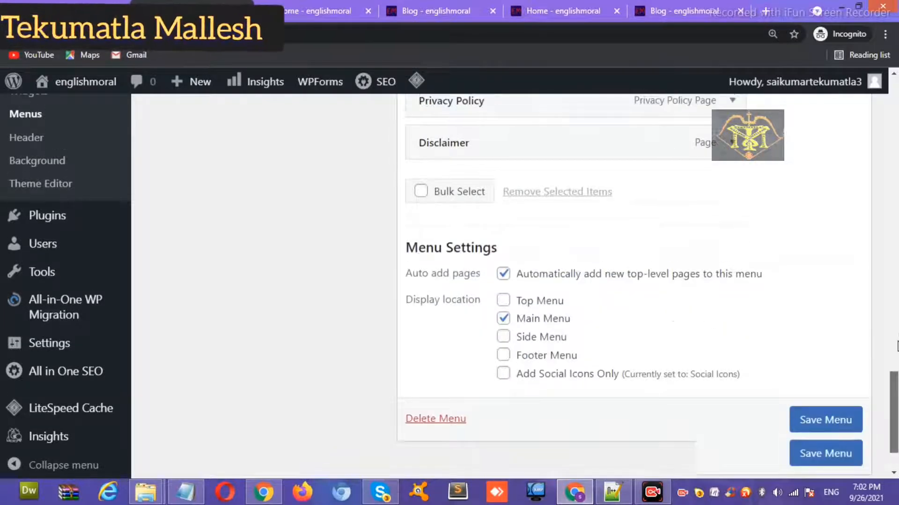
pyautogui.scroll(10, 894, 347)
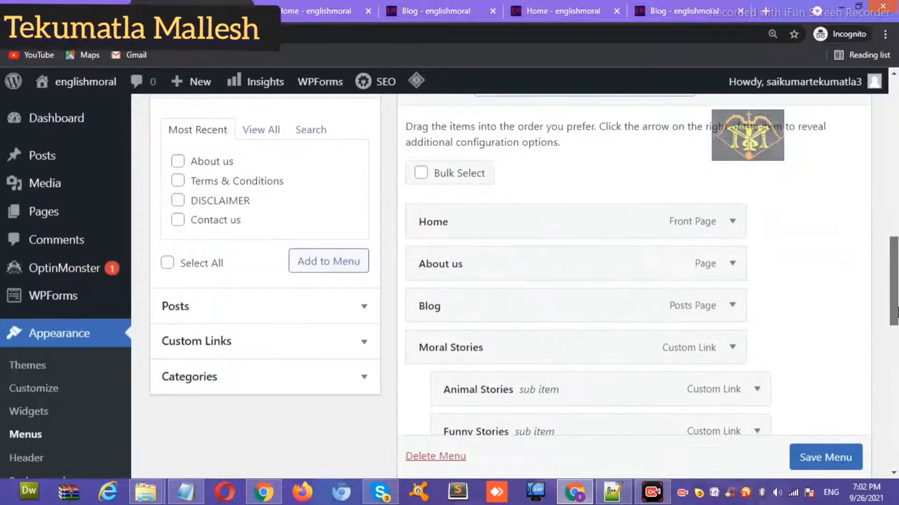
pyautogui.scroll(-14, 895, 313)
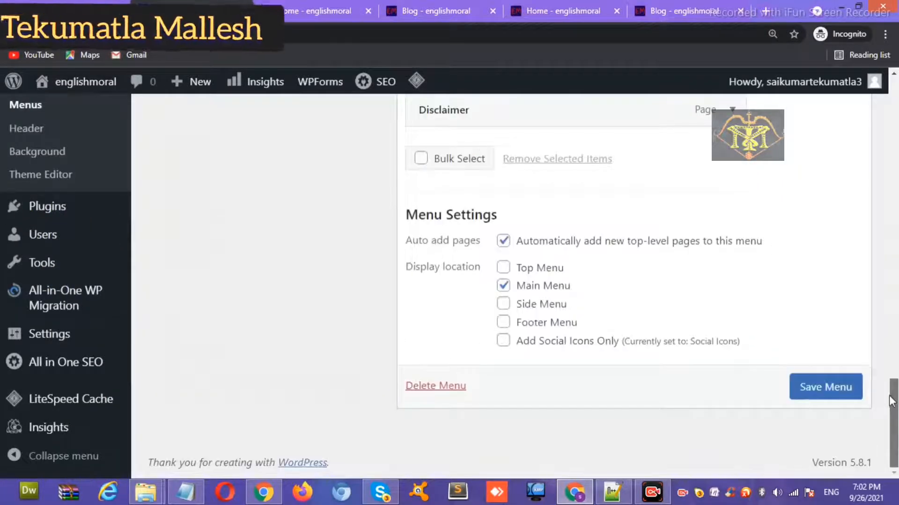
pyautogui.click(831, 387)
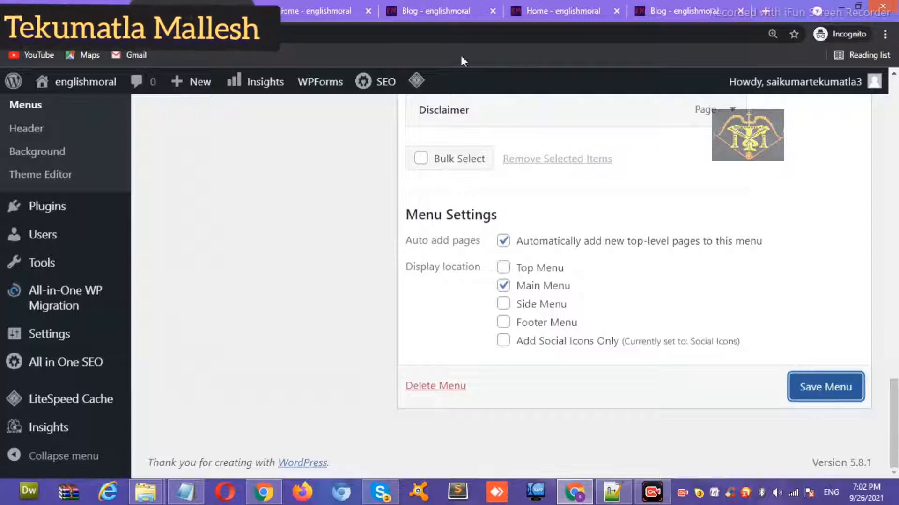
# Step: Reload the live Blog page to check the updated navigation menu
pyautogui.click(447, 11)
pyautogui.click(54, 34)
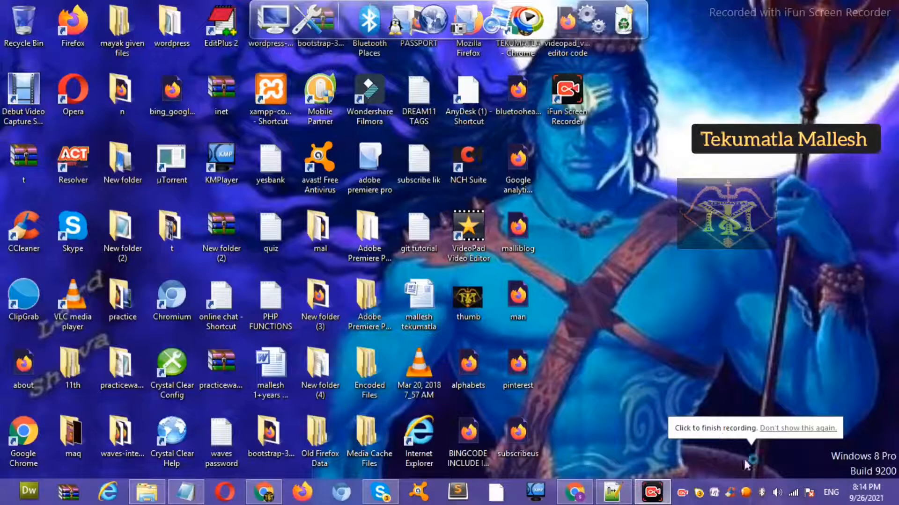
# Step: Switch to the quiz note in Notepad and highlight the heading ADDING BREAKING NEWS AND FEATURE NEWS
pyautogui.click(190, 498)
pyautogui.doubleClick(115, 286)
pyautogui.click(294, 286)
pyautogui.click(513, 276)
pyautogui.moveTo(145, 280); pyautogui.dragTo(32, 283)
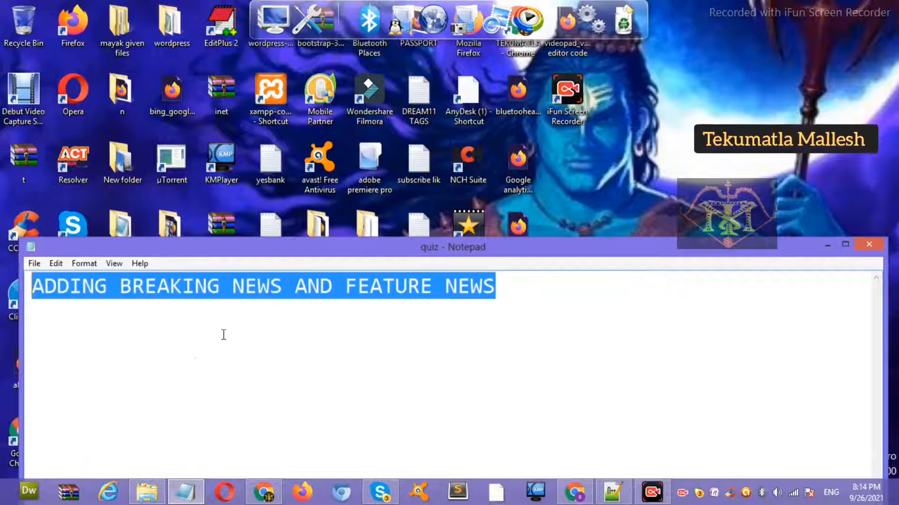
pyautogui.click(333, 354)
# Step: Switch to Chrome and add a post category with Breaking News as both its name and slug
pyautogui.click(577, 492)
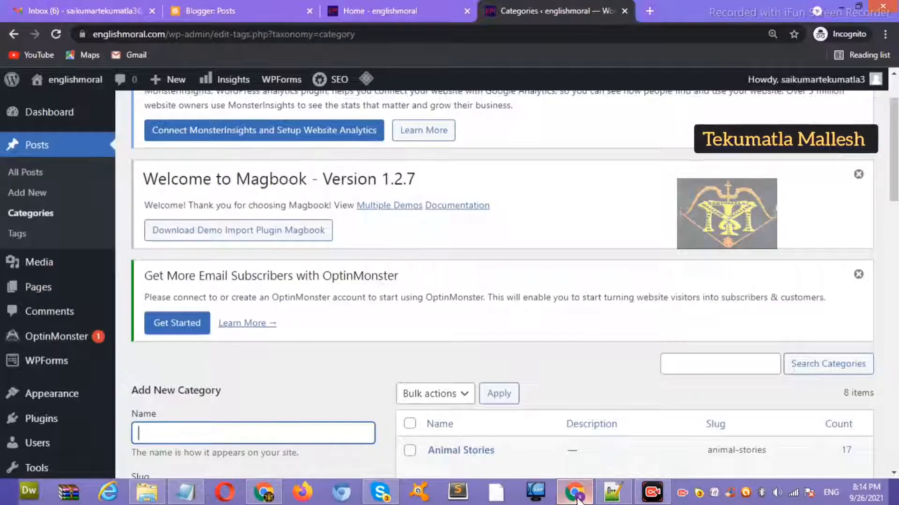
pyautogui.click(40, 216)
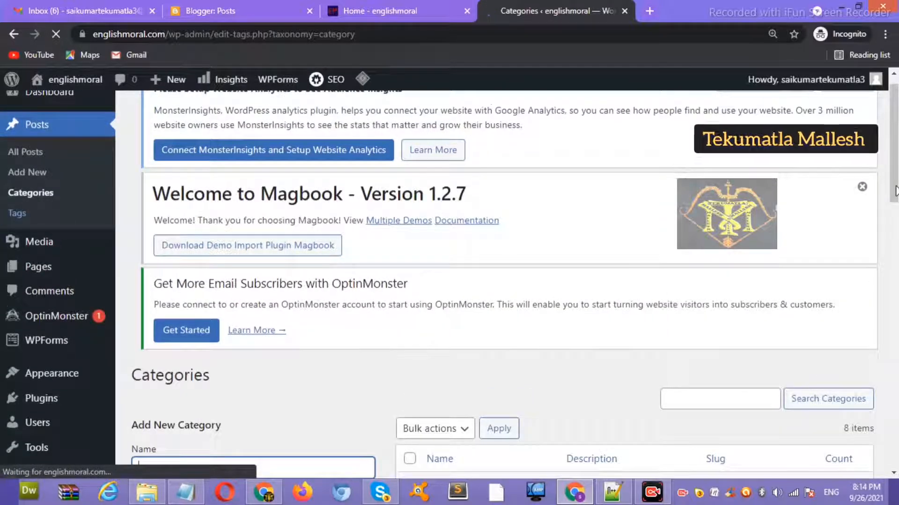
pyautogui.moveTo(895, 190); pyautogui.dragTo(893, 259)
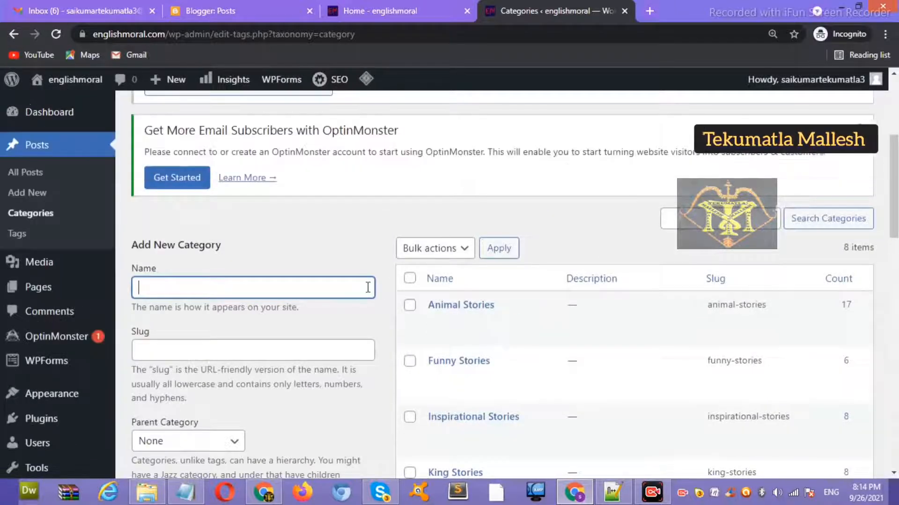
pyautogui.write('RE')
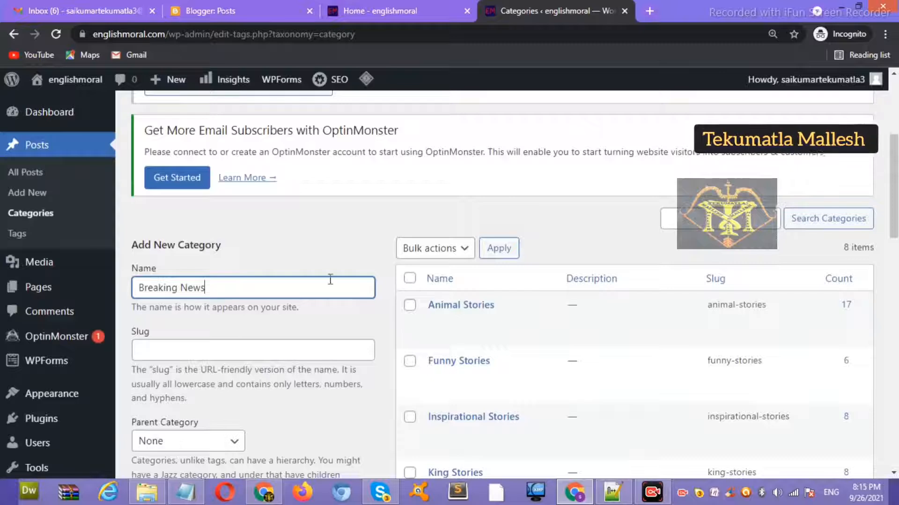
pyautogui.moveTo(293, 290); pyautogui.dragTo(101, 290)
pyautogui.hotkey('ctrl', 'c')
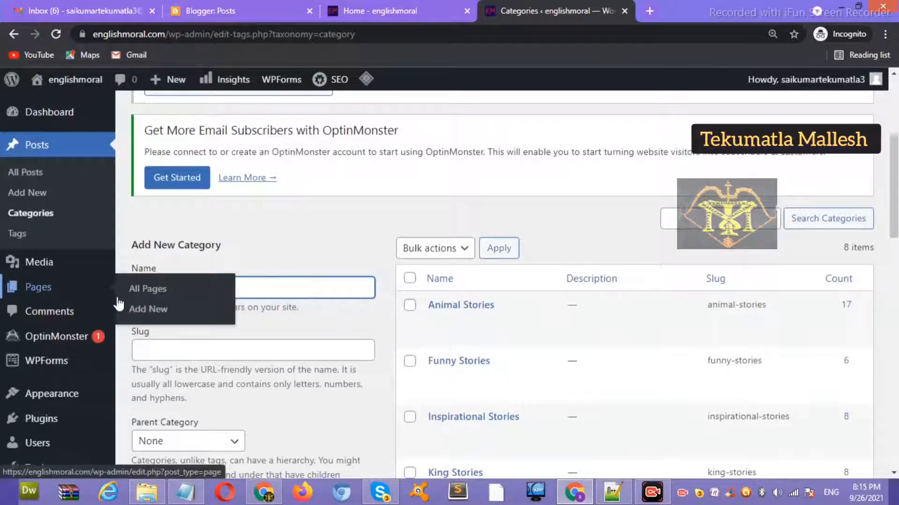
pyautogui.click(176, 350)
pyautogui.hotkey('ctrl', 'v')
pyautogui.moveTo(895, 221); pyautogui.dragTo(896, 304)
pyautogui.click(197, 313)
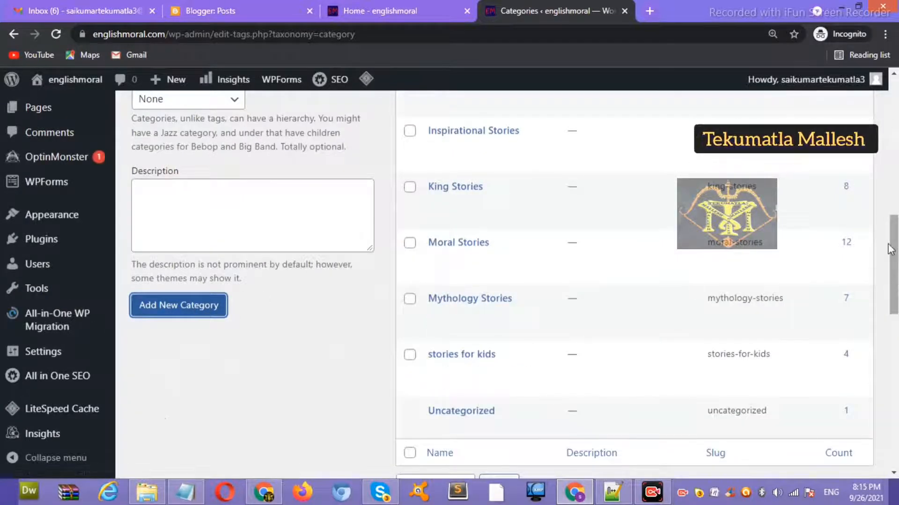
# Step: Start another category by reusing the copied Breaking News name and replacing the word Breaking with F
pyautogui.scroll(5, 515, 201)
pyautogui.click(214, 189)
pyautogui.hotkey('ctrl', 'v')
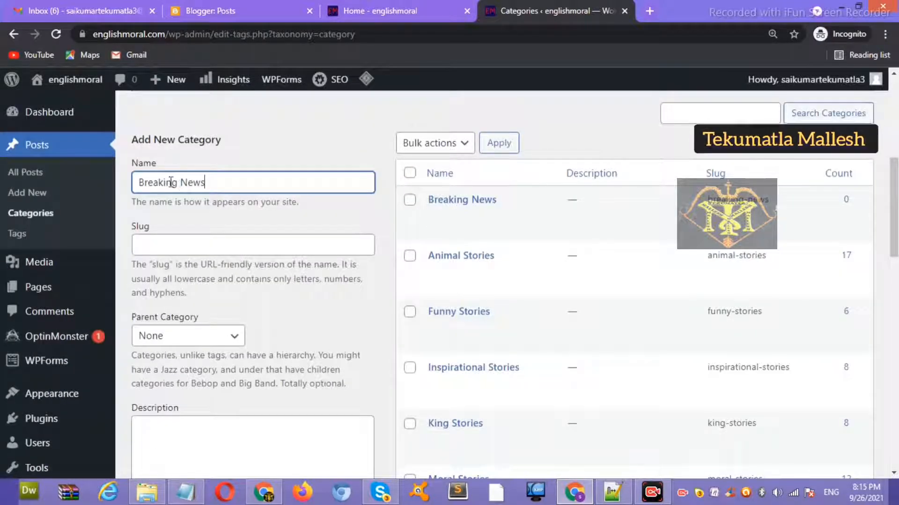
pyautogui.moveTo(180, 186); pyautogui.dragTo(138, 182)
pyautogui.write('F')
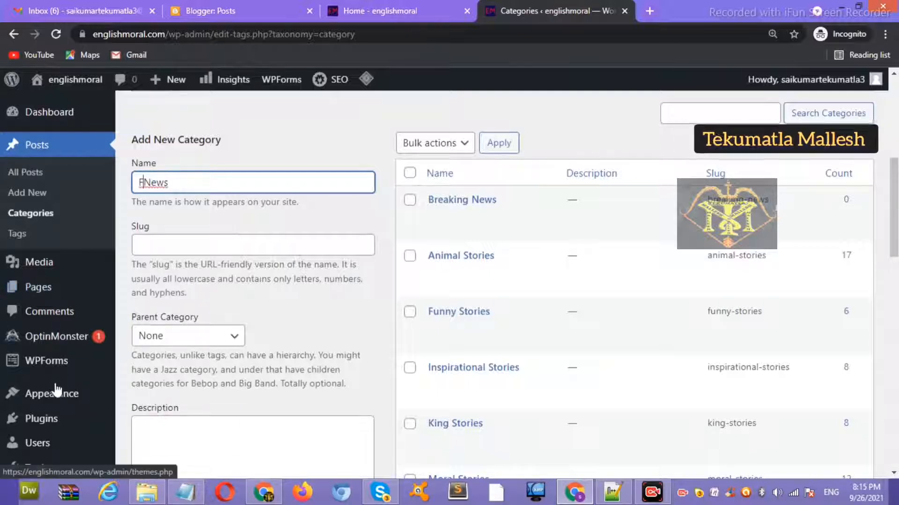
# Step: Open the theme customizer's Frontpage settings in a new tab to check the section names, and view the live Home page
pyautogui.moveTo(51, 394)
pyautogui.click(144, 341)
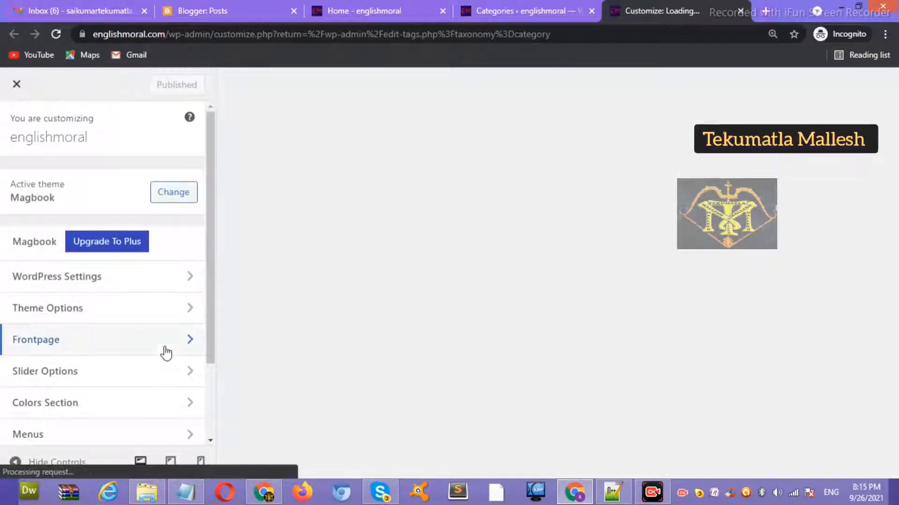
pyautogui.click(166, 354)
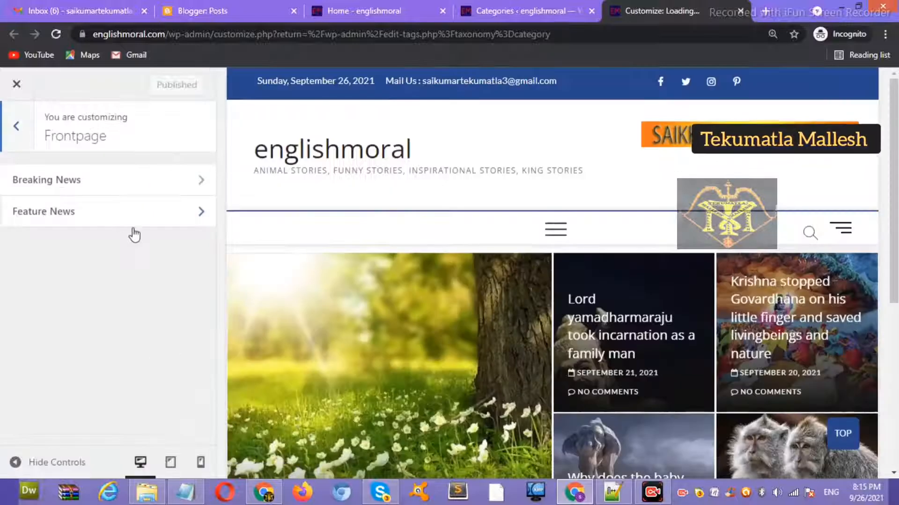
pyautogui.click(323, 7)
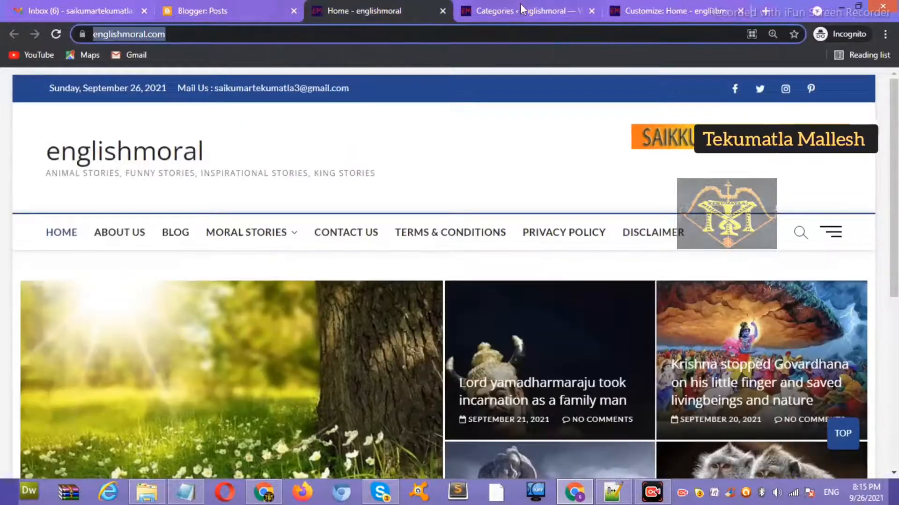
# Step: Complete the category name as Feature News, use the same text as slug, and add the category
pyautogui.click(521, 10)
pyautogui.click(199, 254)
pyautogui.click(143, 183)
pyautogui.write('eature News')
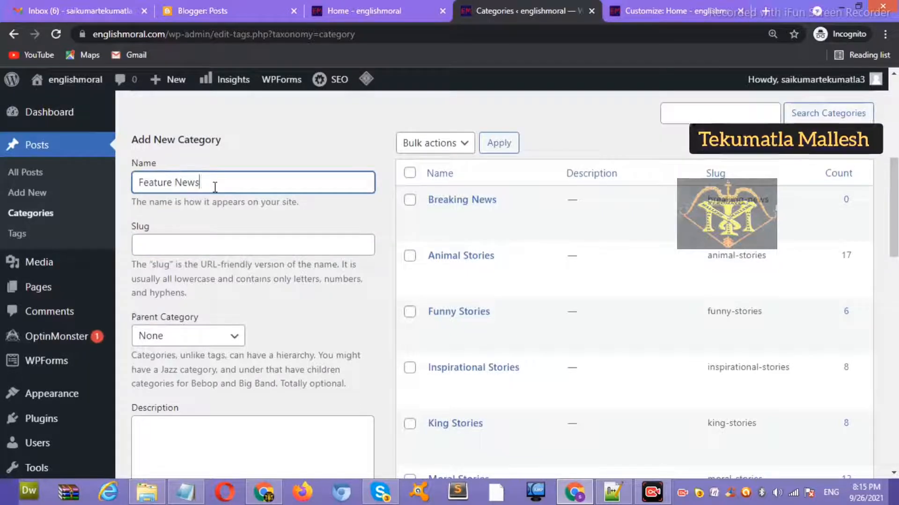
pyautogui.tripleClick(215, 186)
pyautogui.hotkey('ctrl', 'c')
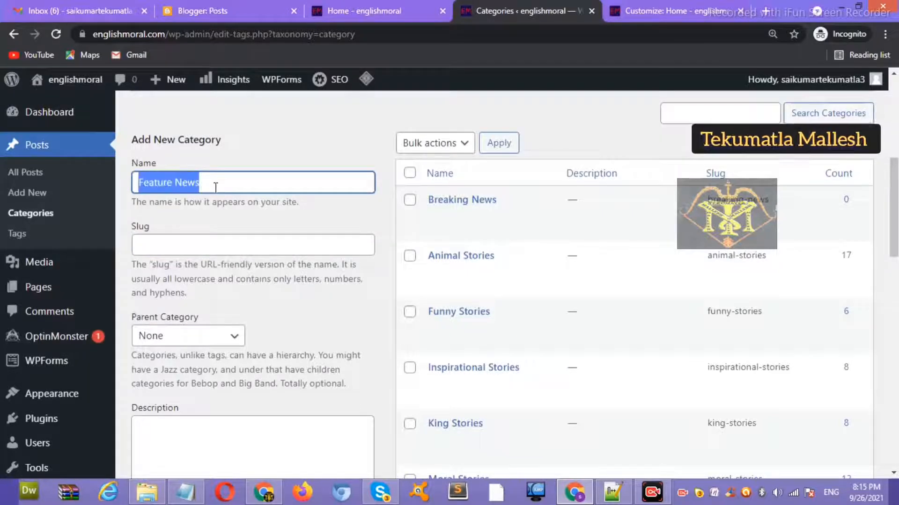
pyautogui.click(207, 246)
pyautogui.hotkey('ctrl', 'v')
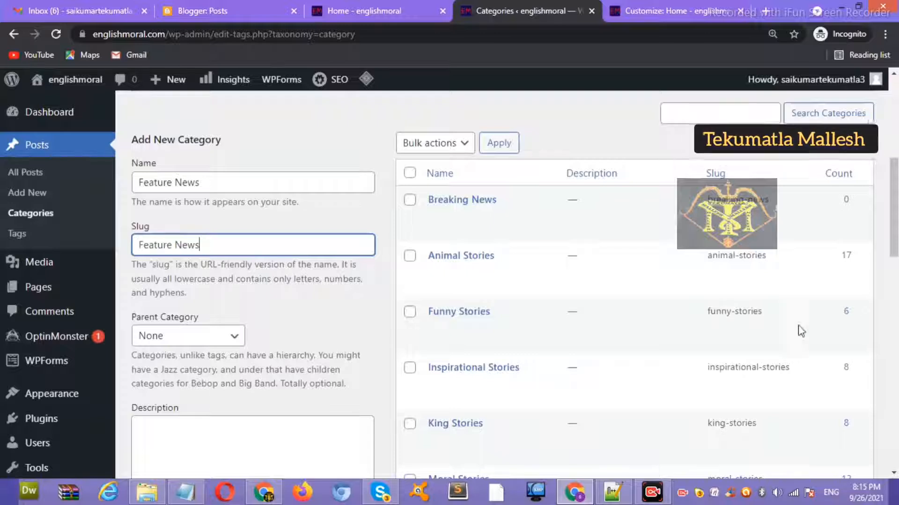
pyautogui.scroll(-5, 895, 211)
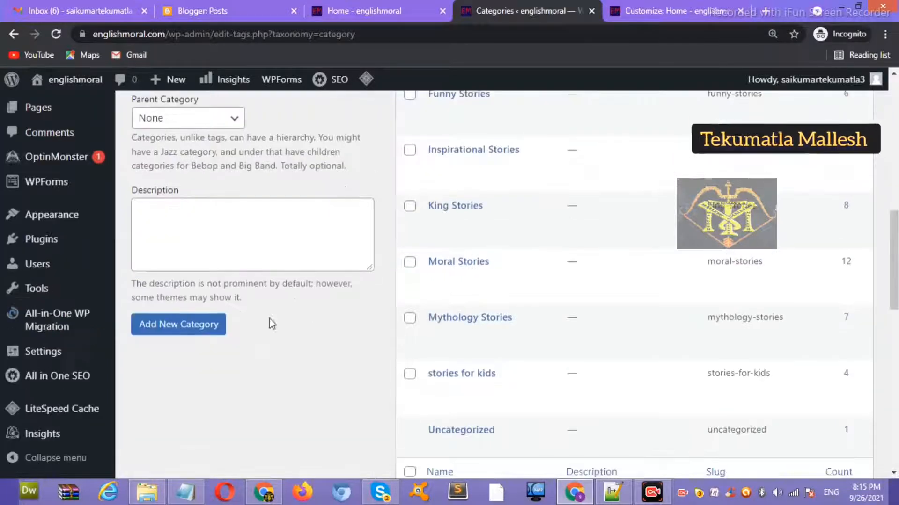
pyautogui.click(203, 335)
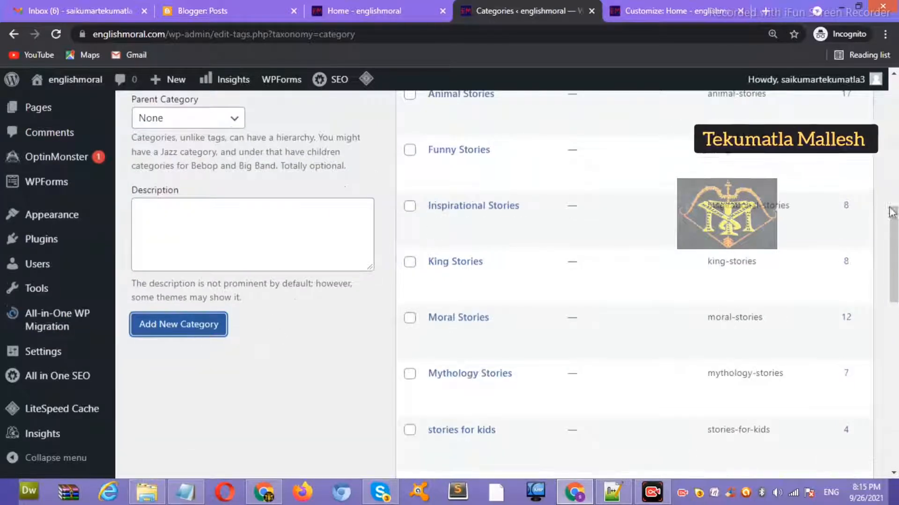
pyautogui.scroll(5, 894, 164)
pyautogui.moveTo(894, 163); pyautogui.dragTo(892, 173)
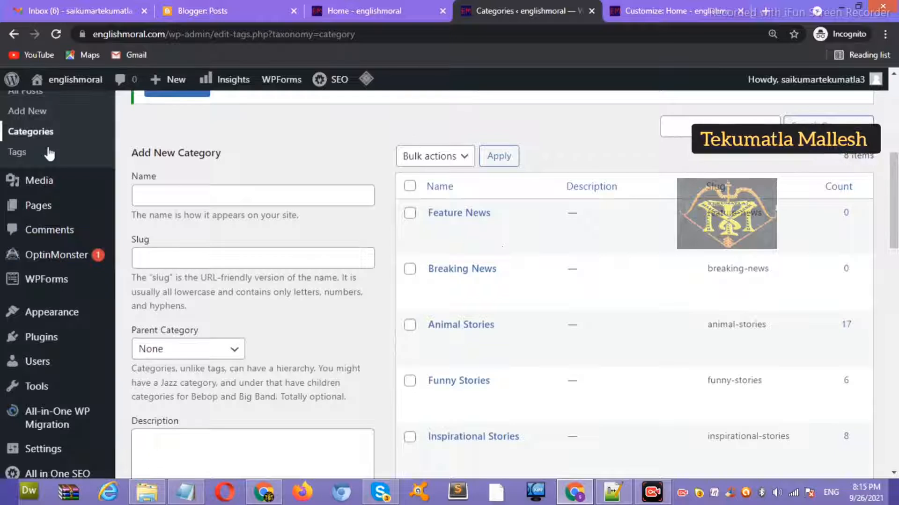
# Step: Open the list of all posts and add "A virtuous man who is kind to plants and animals" to the Breaking News category
pyautogui.moveTo(894, 193); pyautogui.dragTo(897, 134)
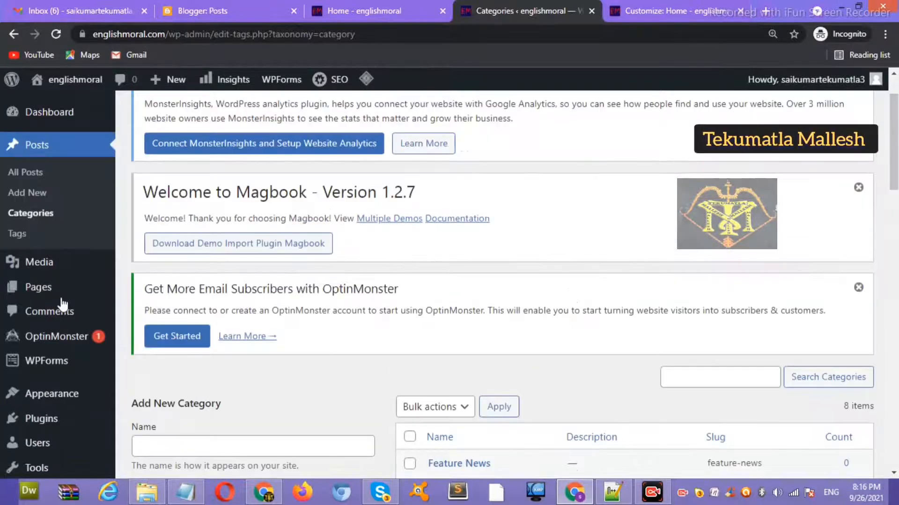
pyautogui.click(42, 147)
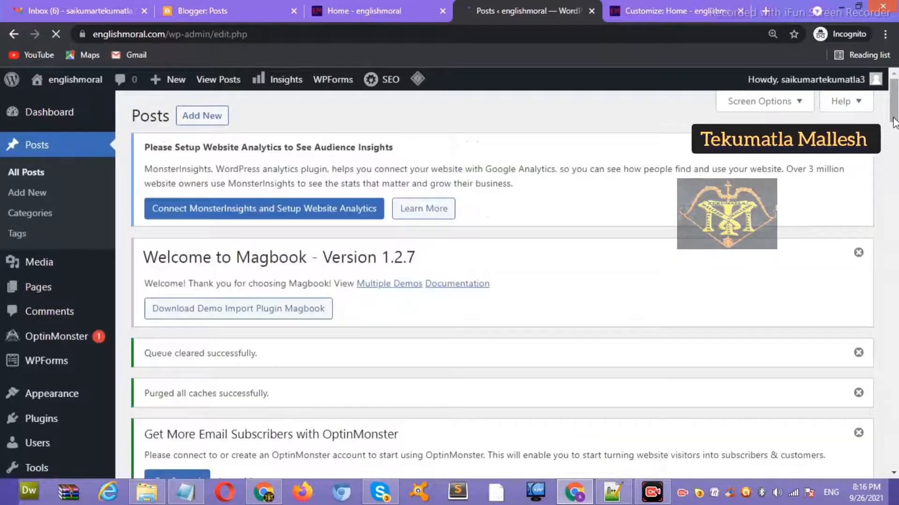
pyautogui.scroll(-6, 796, 449)
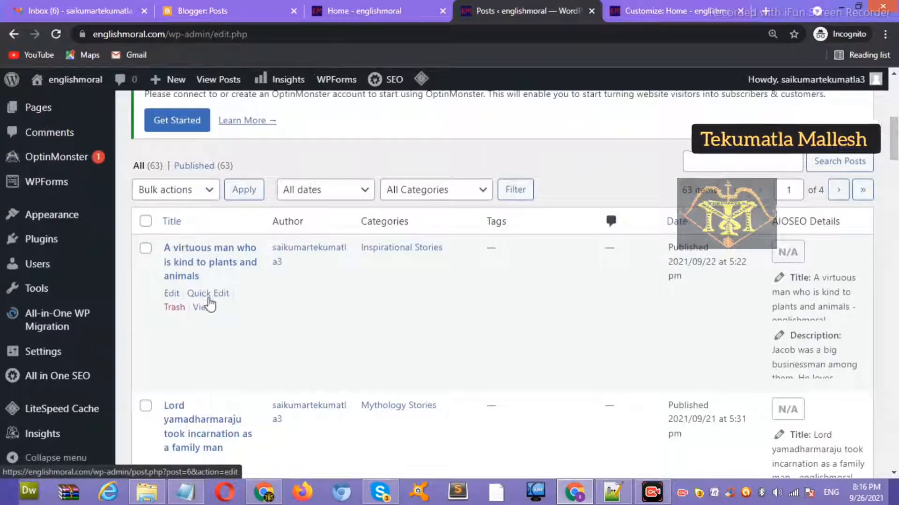
pyautogui.click(206, 295)
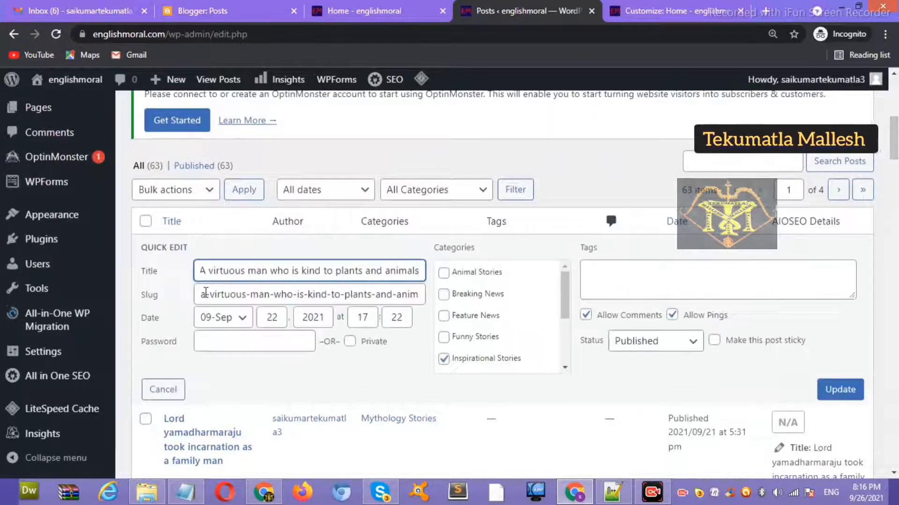
pyautogui.click(447, 296)
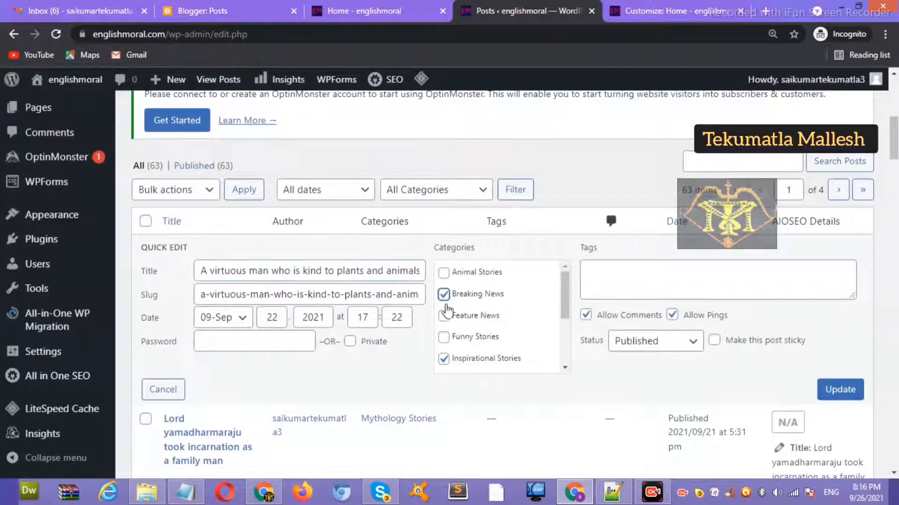
pyautogui.click(827, 390)
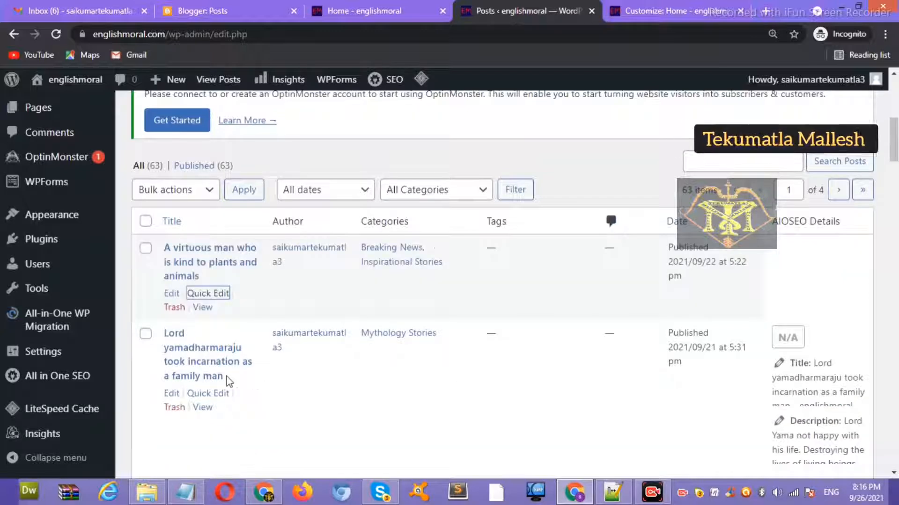
# Step: Add the Lord yamadharmaraju and Krishna stopped Govardhana posts to the Breaking News category and update each
pyautogui.click(208, 393)
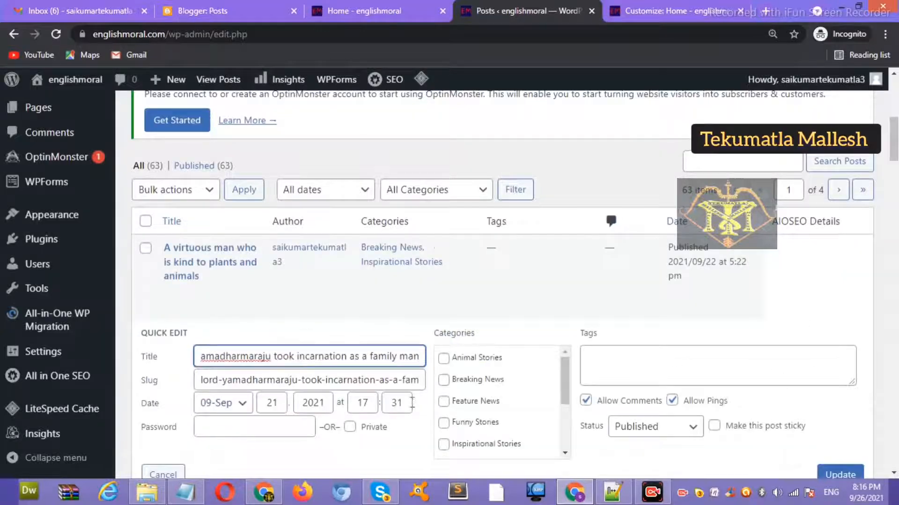
pyautogui.click(444, 380)
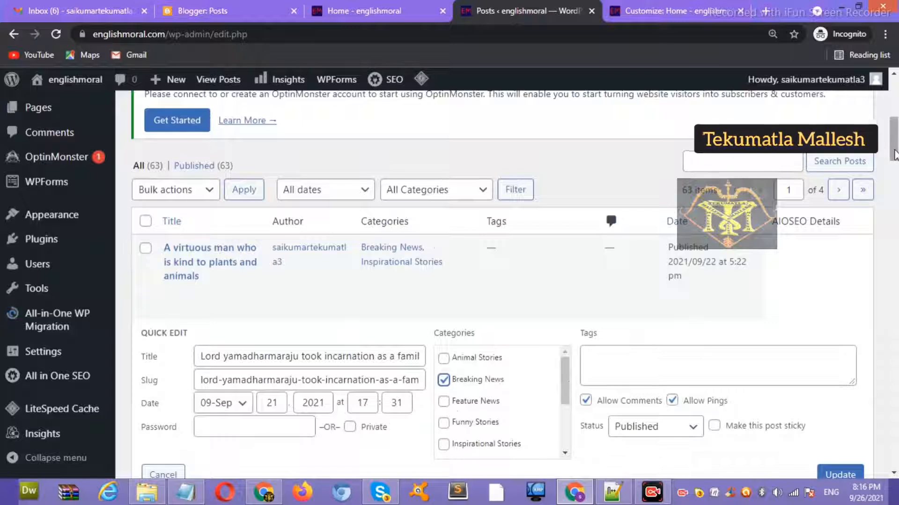
pyautogui.moveTo(894, 155); pyautogui.dragTo(895, 184)
pyautogui.click(842, 321)
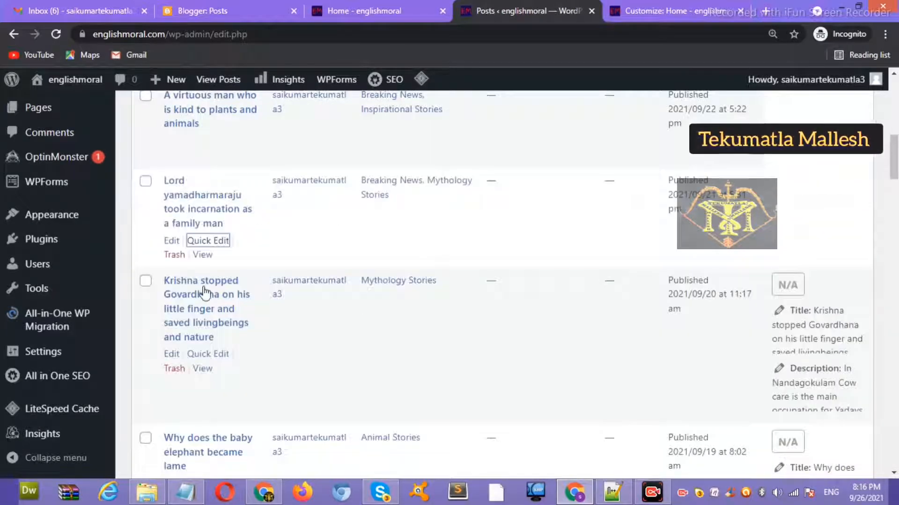
pyautogui.click(215, 356)
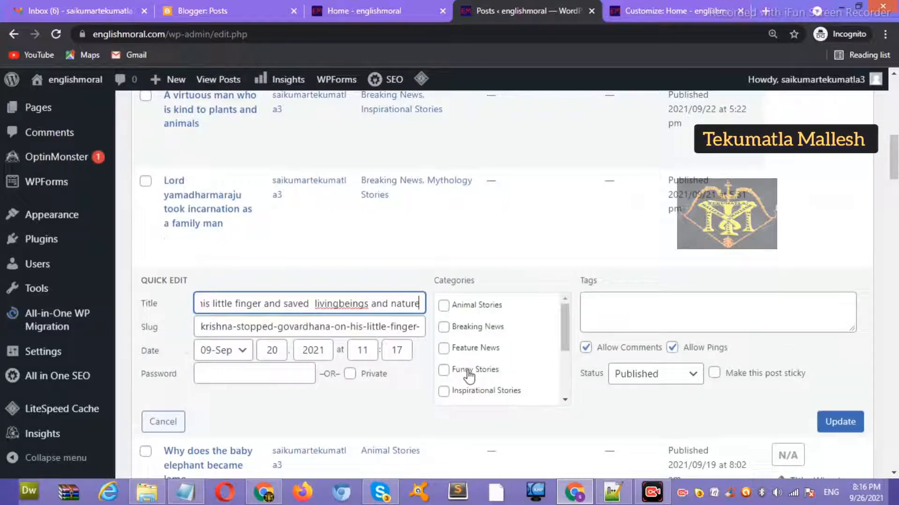
pyautogui.click(465, 327)
pyautogui.click(837, 425)
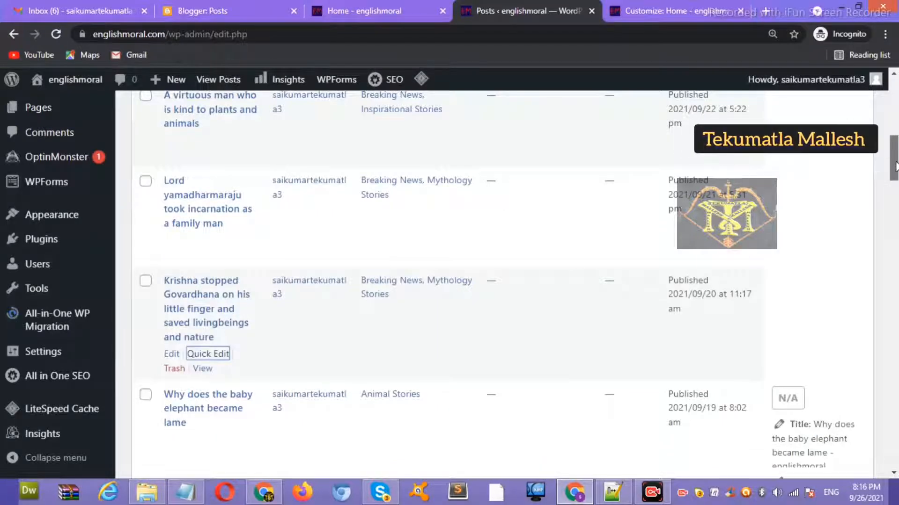
# Step: Add "Why does the baby elephant became lame" and "Nice humorous stories with moral" to the Feature News category, updating each post
pyautogui.moveTo(894, 166); pyautogui.dragTo(895, 192)
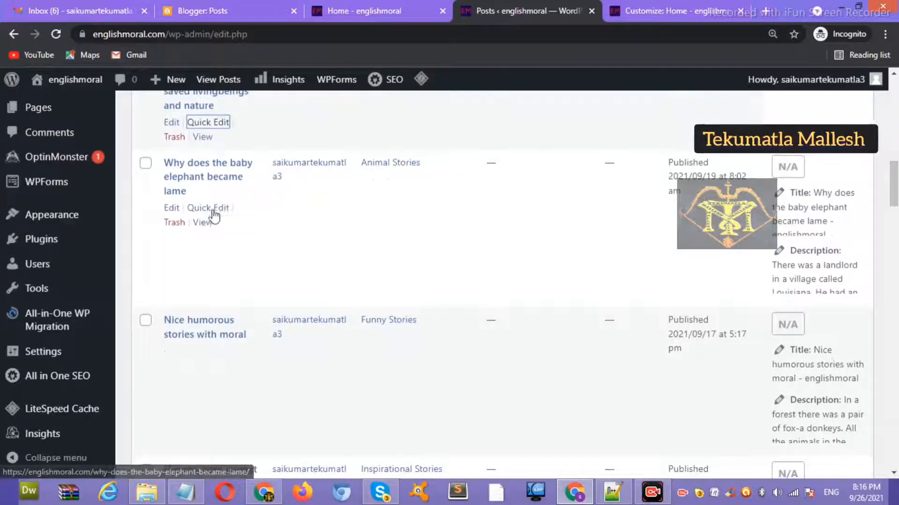
pyautogui.click(208, 208)
pyautogui.click(443, 230)
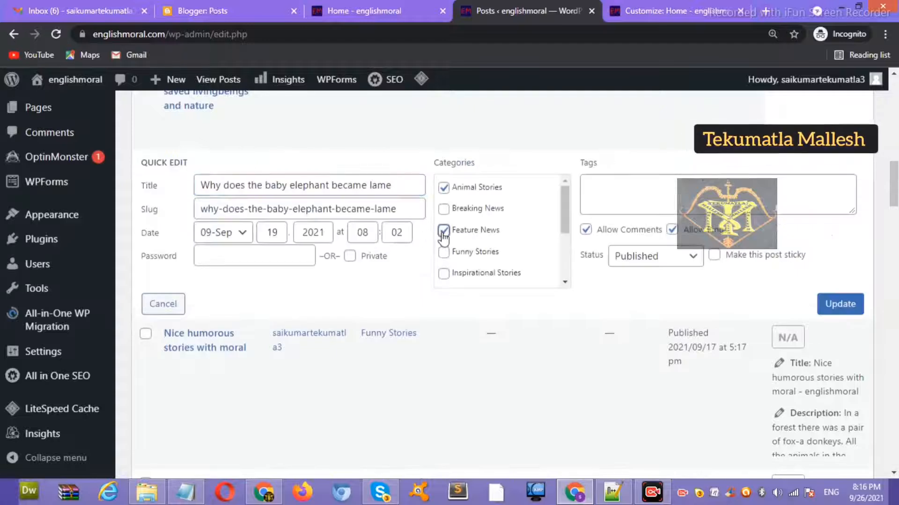
pyautogui.click(834, 305)
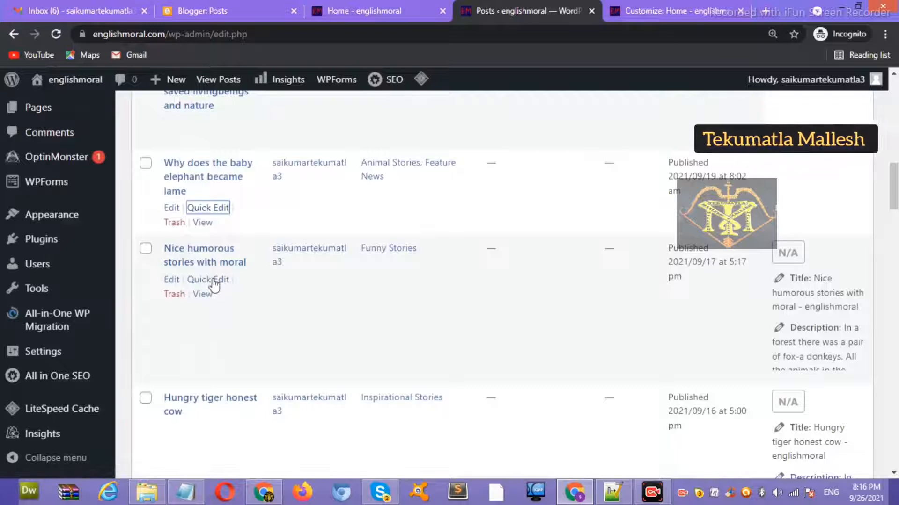
pyautogui.click(213, 279)
pyautogui.click(444, 316)
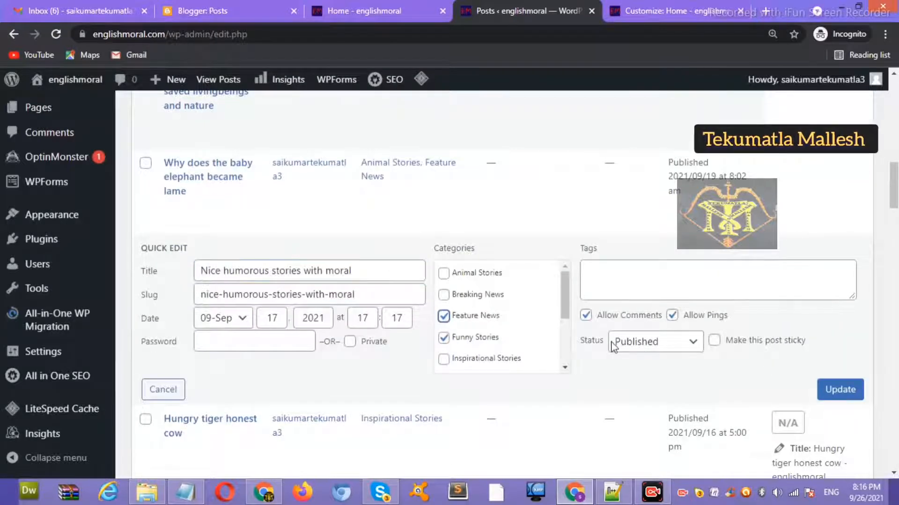
pyautogui.click(836, 391)
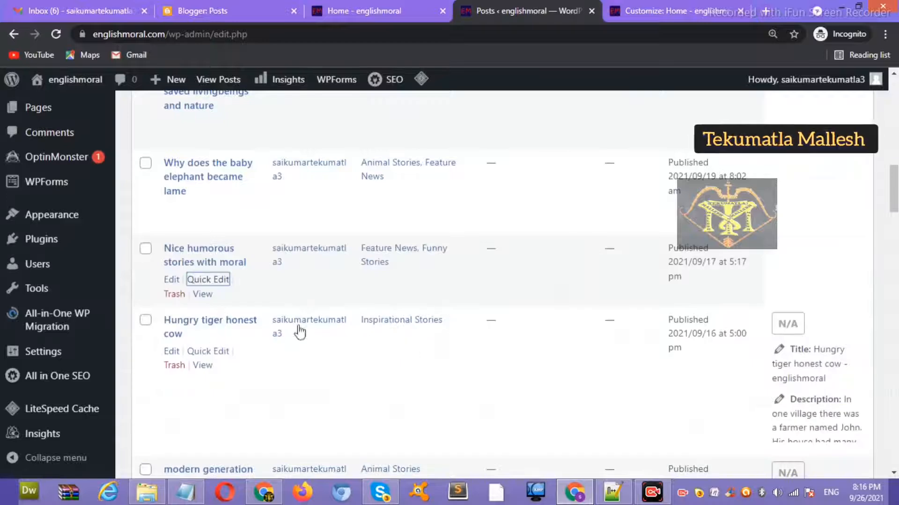
# Step: Add the "Hungry tiger honest cow" post to the Feature News category and update it
pyautogui.click(203, 352)
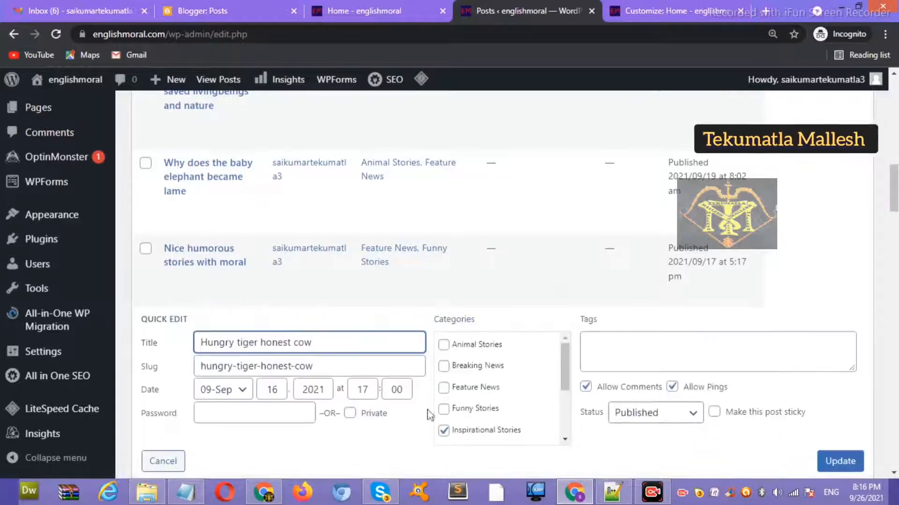
pyautogui.click(444, 387)
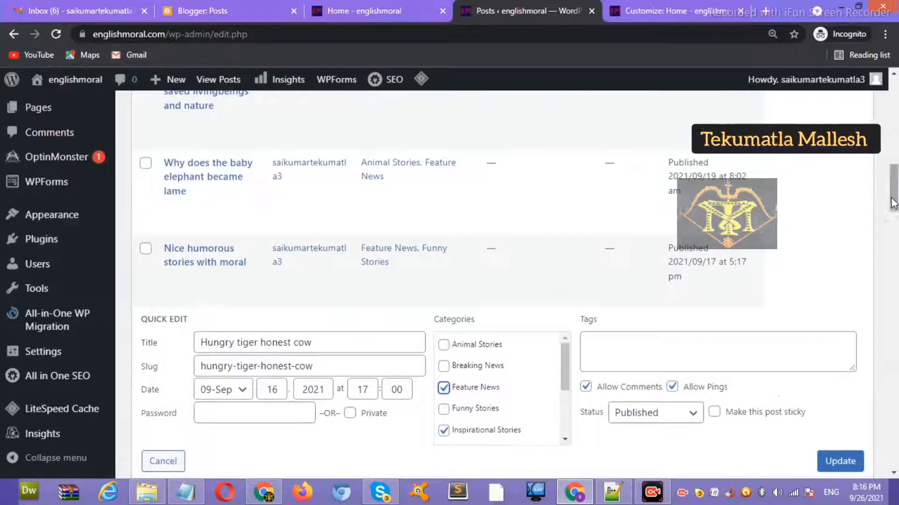
pyautogui.scroll(-3, 838, 461)
pyautogui.click(828, 291)
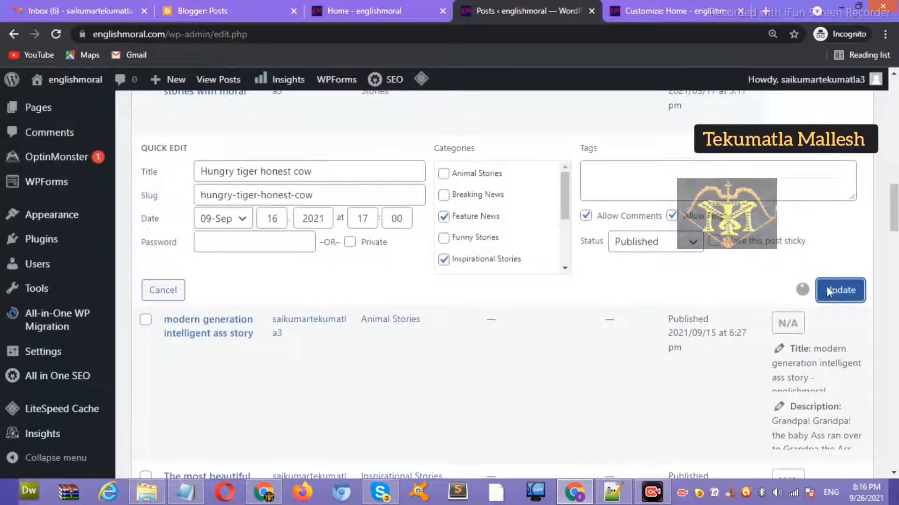
# Step: Switch to the quiz note in Notepad and add a paragraph beginning "ALREADY EXISTING POSTS IN THEM WE SELECTED 3"
pyautogui.click(192, 485)
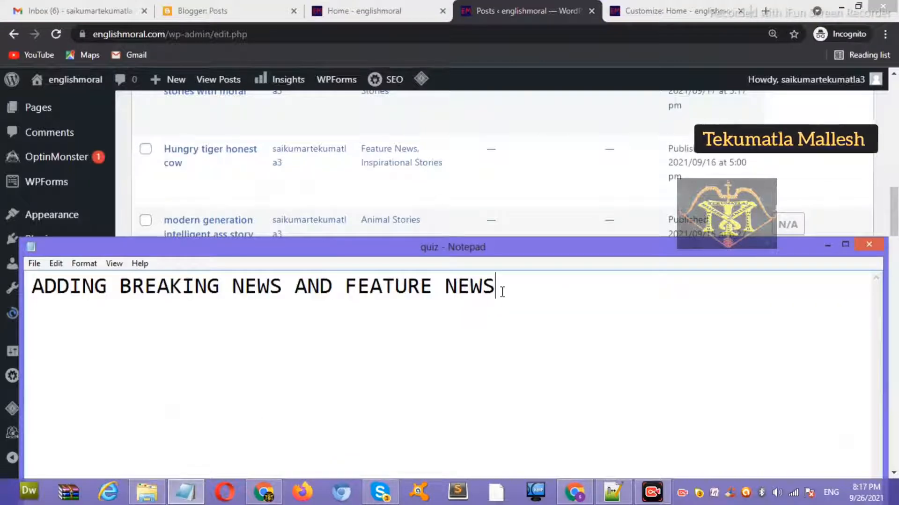
pyautogui.press('Return')
pyautogui.write('AL')
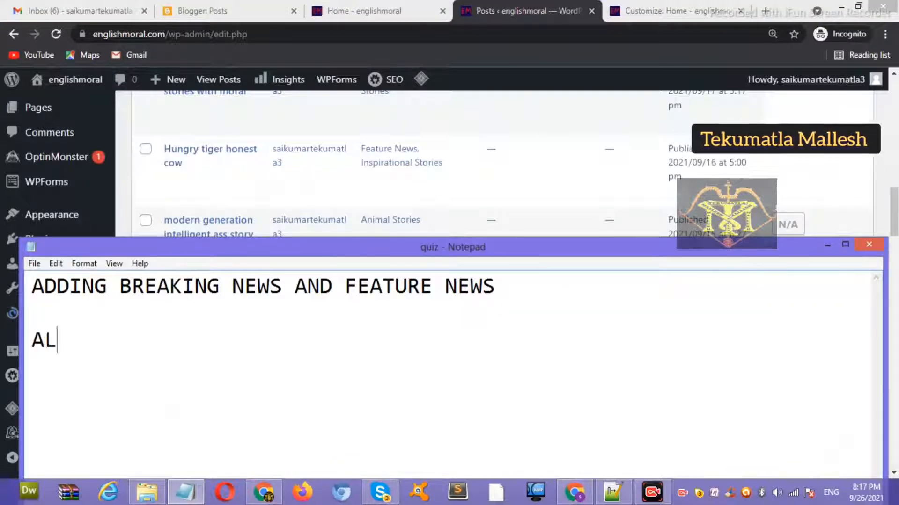
pyautogui.write('READY EX')
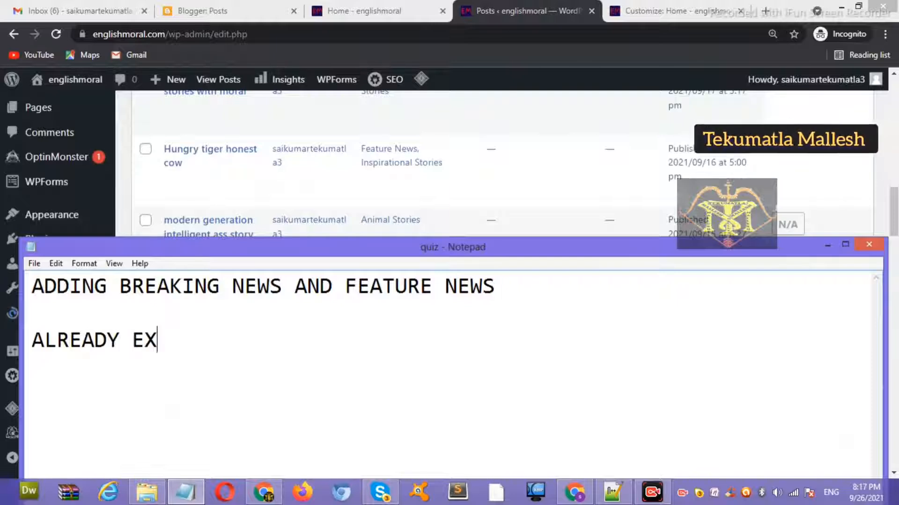
pyautogui.write('ISTING P')
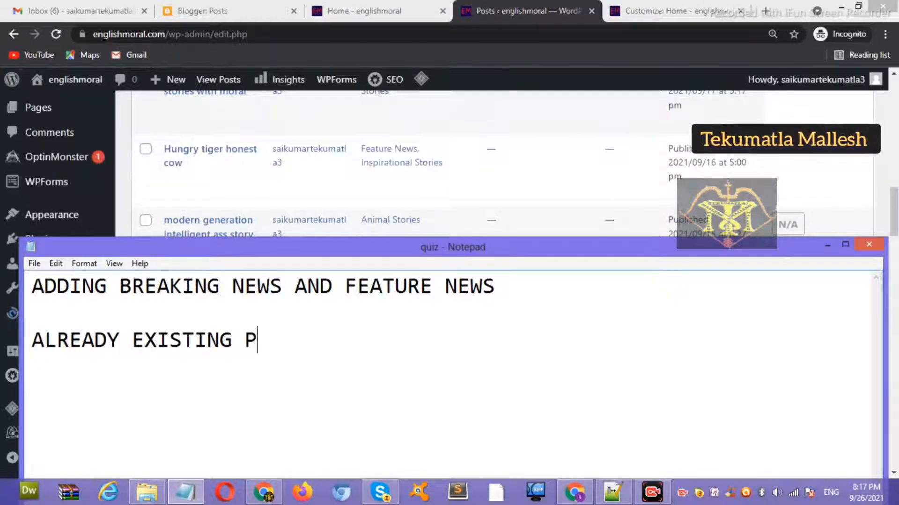
pyautogui.write('OST S ')
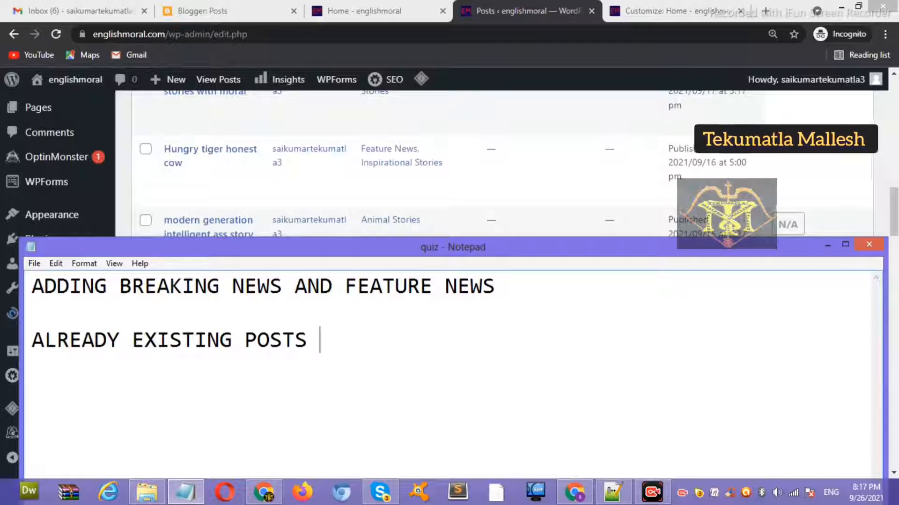
pyautogui.write('IN THEM ')
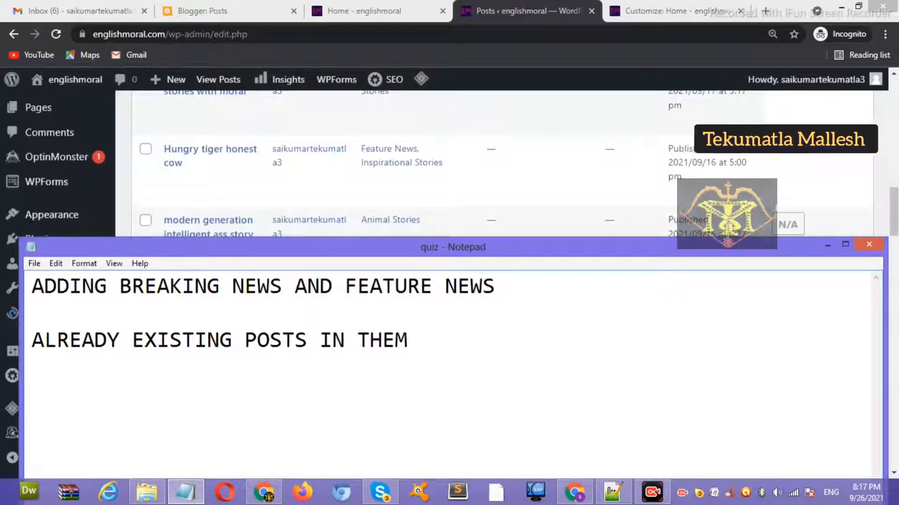
pyautogui.write('WE ')
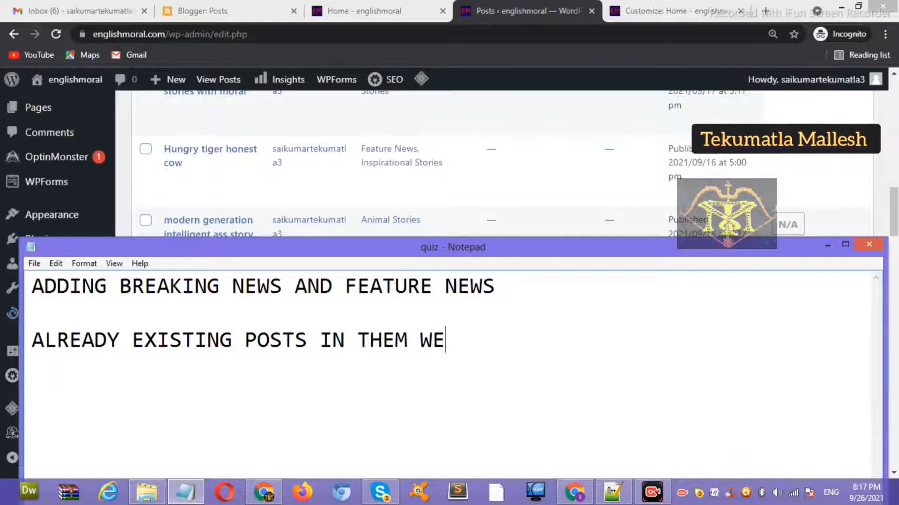
pyautogui.write('SELET')
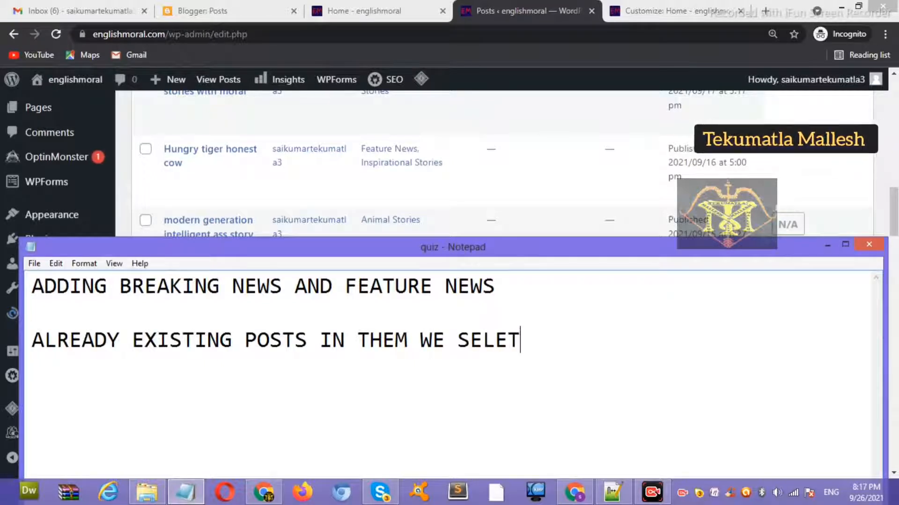
pyautogui.press('BackSpace')
pyautogui.write('CTED 3 ')
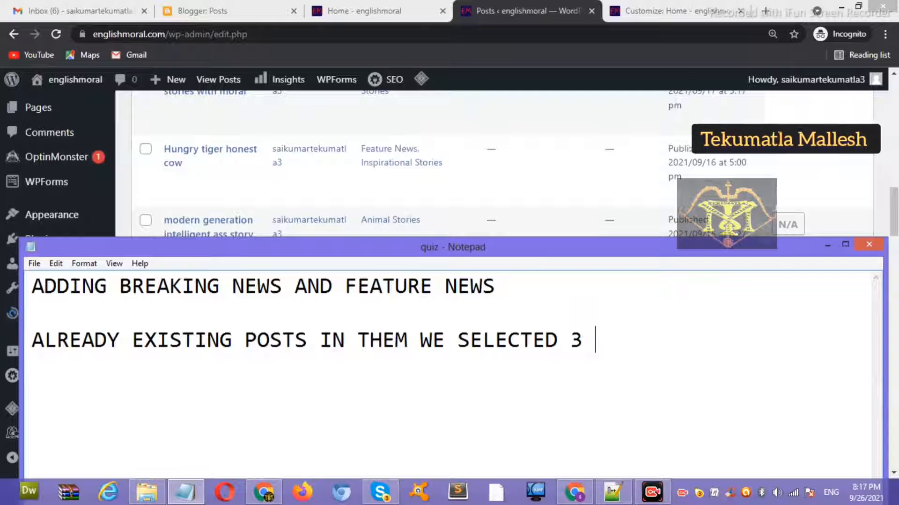
# Step: Continue the note's sentence with "BREAKING NEWS CATEGORY AND 3 FOR FEATURE NEWS CATEGORY"
pyautogui.write('BERA')
pyautogui.press('BackSpace')
pyautogui.press('BackSpace')
pyautogui.press('BackSpace')
pyautogui.write('REAKING ')
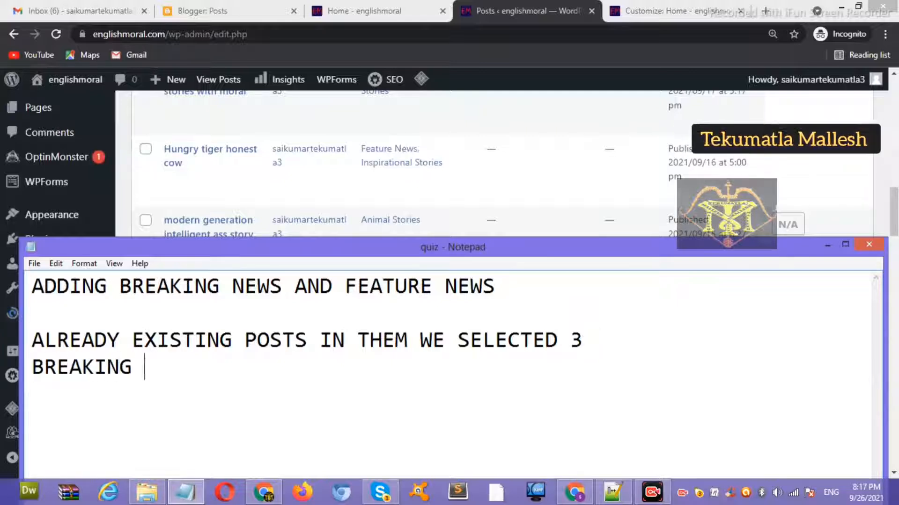
pyautogui.write('NEWS CA')
pyautogui.press('BackSpace')
pyautogui.write('CATEGO')
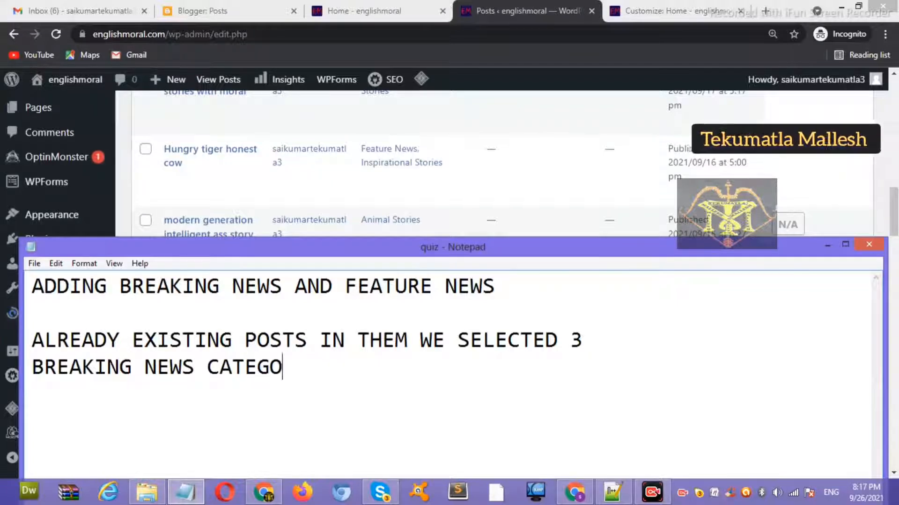
pyautogui.write('RY AND 3 FOR FEATURE ')
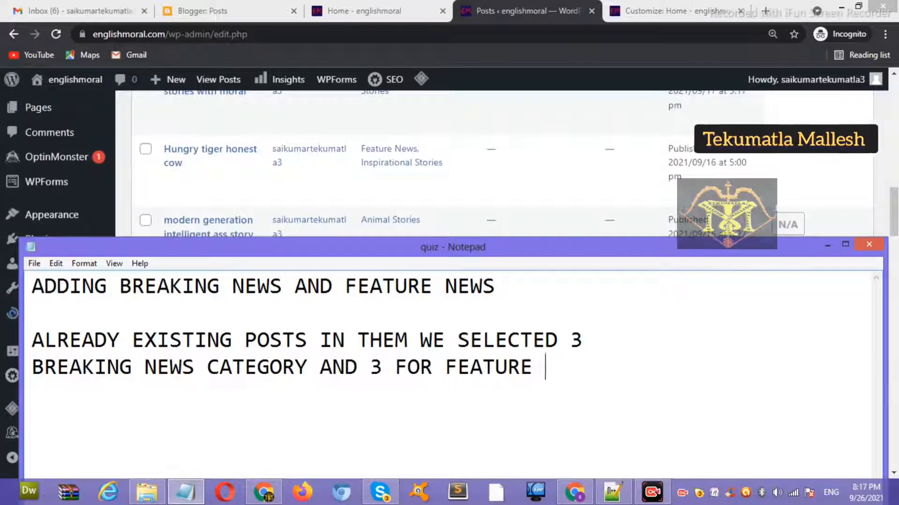
pyautogui.write('NEWS CATEGORY')
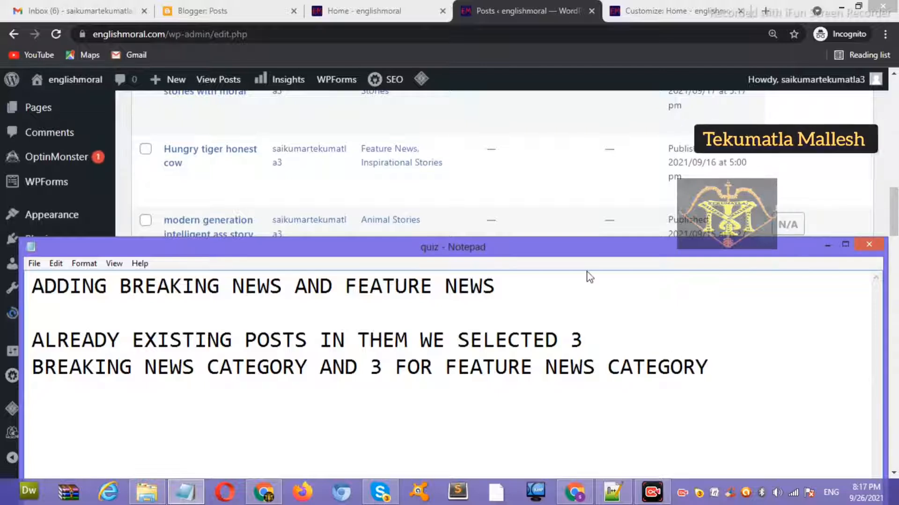
# Step: Add the line ". IF YOU WANT YOU CAN CREATE NEW POSTS WITH THOSE CATEGOIRES." to the note and minimize it
pyautogui.write('. IF ')
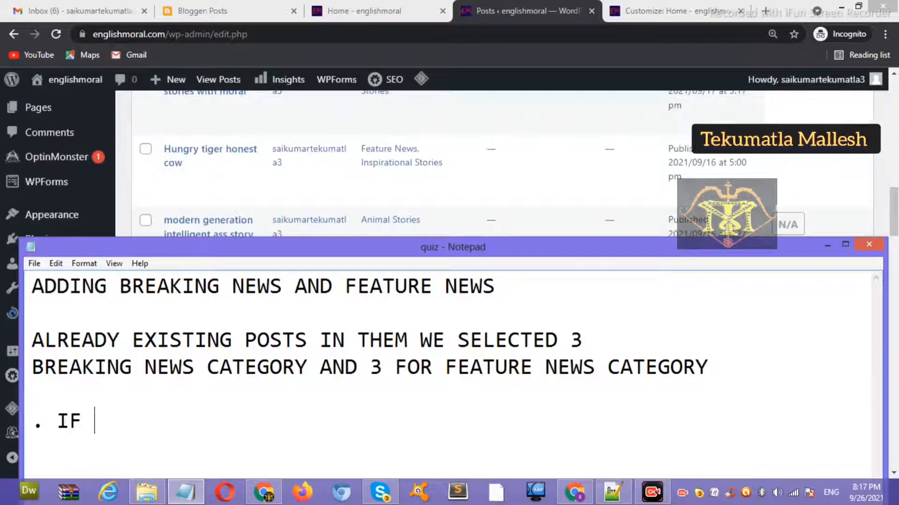
pyautogui.write('YOU WANT YO')
pyautogui.write('UR')
pyautogui.press('BackSpace')
pyautogui.press('BackSpace')
pyautogui.write('CAN C')
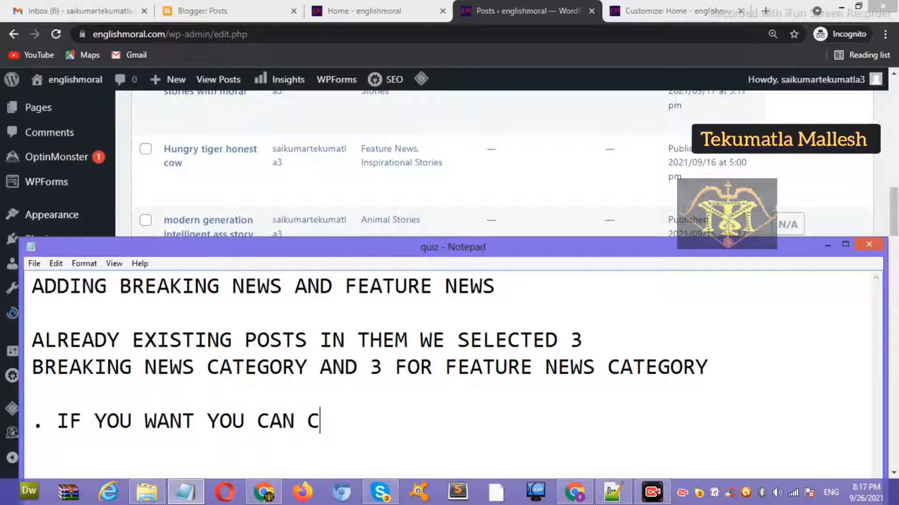
pyautogui.write('CREATE')
pyautogui.press('BackSpace')
pyautogui.press('BackSpace')
pyautogui.press('BackSpace')
pyautogui.press('BackSpace')
pyautogui.press('BackSpace')
pyautogui.press('BackSpace')
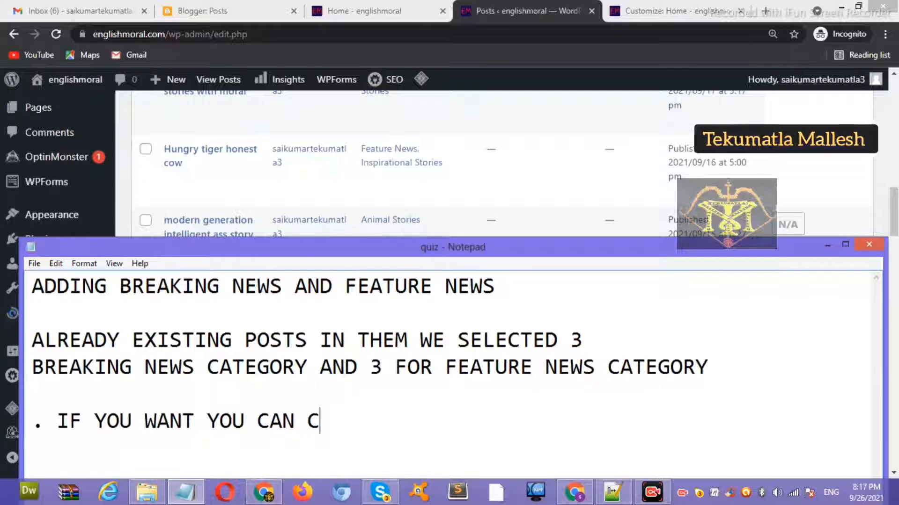
pyautogui.write('REATE N')
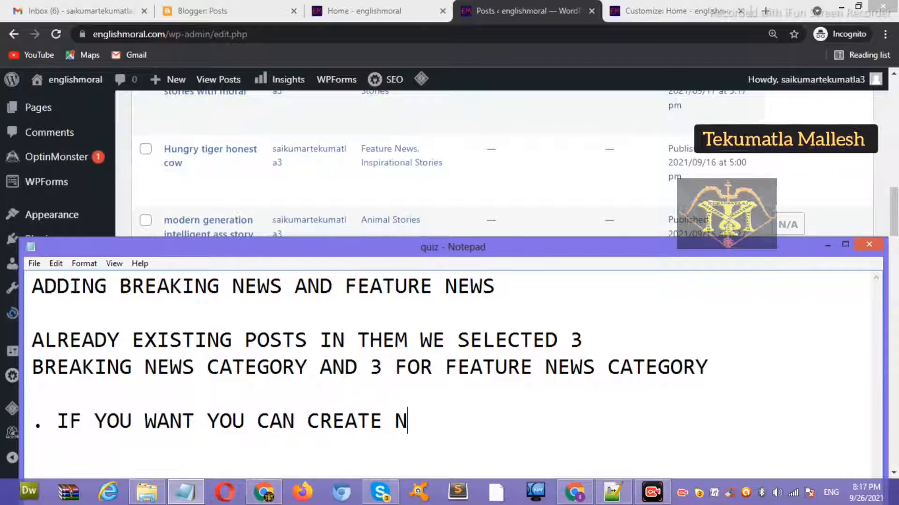
pyautogui.write('EW POST')
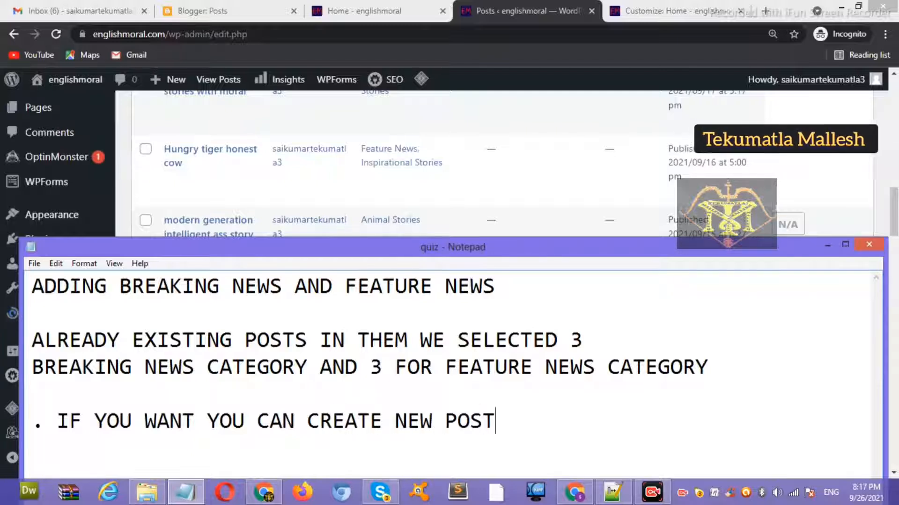
pyautogui.write('S WITH T')
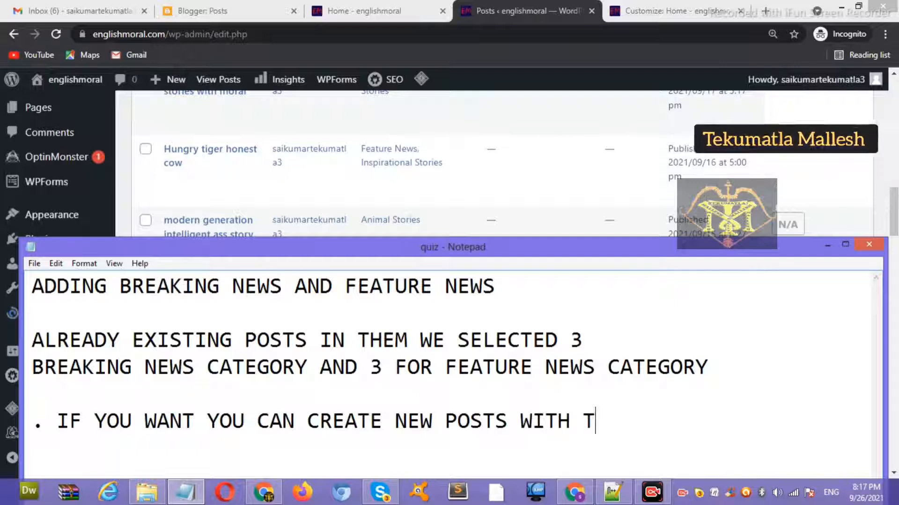
pyautogui.write('HOSE CATEGOIRES.')
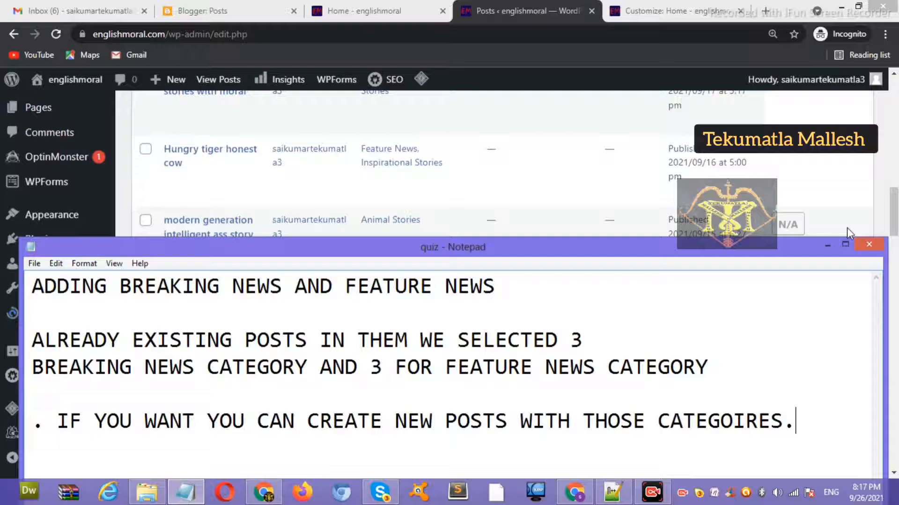
pyautogui.click(828, 246)
# Step: Reload the list of all posts and check the categories assigned to the newest ones
pyautogui.moveTo(893, 225); pyautogui.dragTo(893, 144)
pyautogui.click(99, 144)
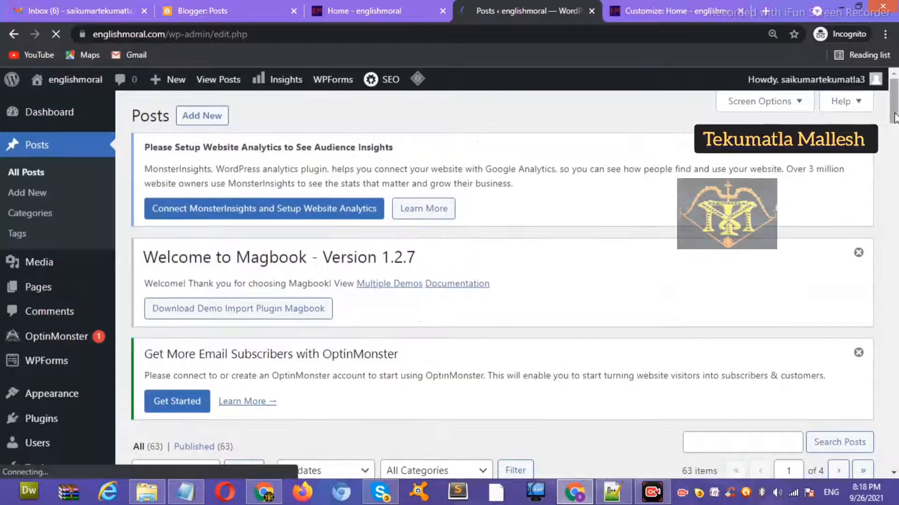
pyautogui.scroll(-5, 799, 173)
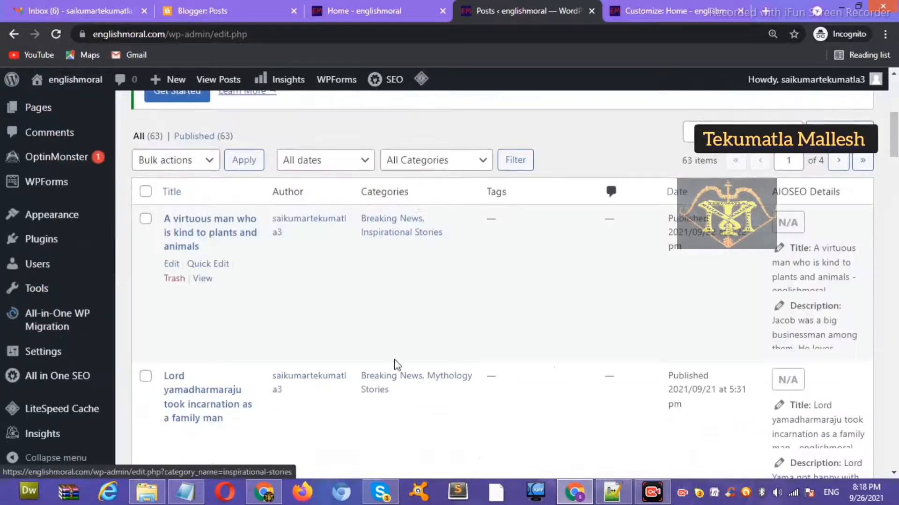
# Step: Check the category choices of the Breaking News section in the Customizer's Frontpage settings, and reload the Customizer
pyautogui.click(609, 18)
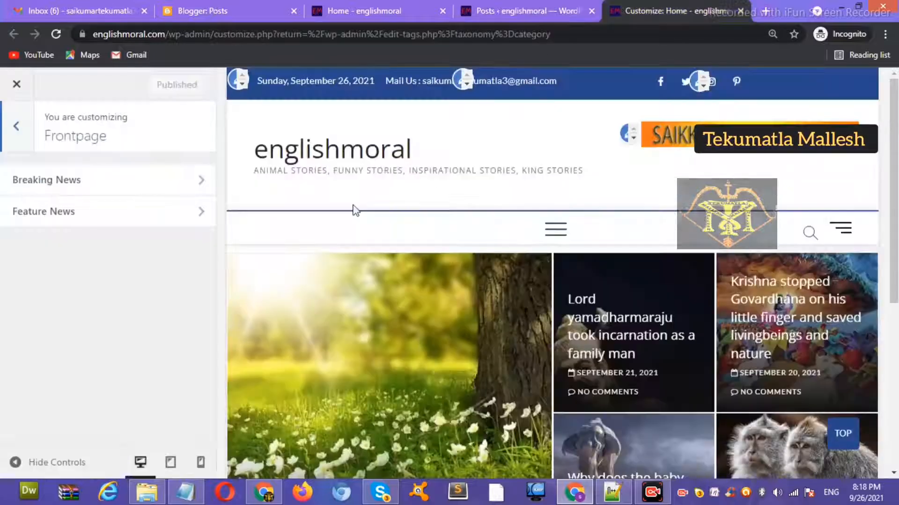
pyautogui.click(96, 188)
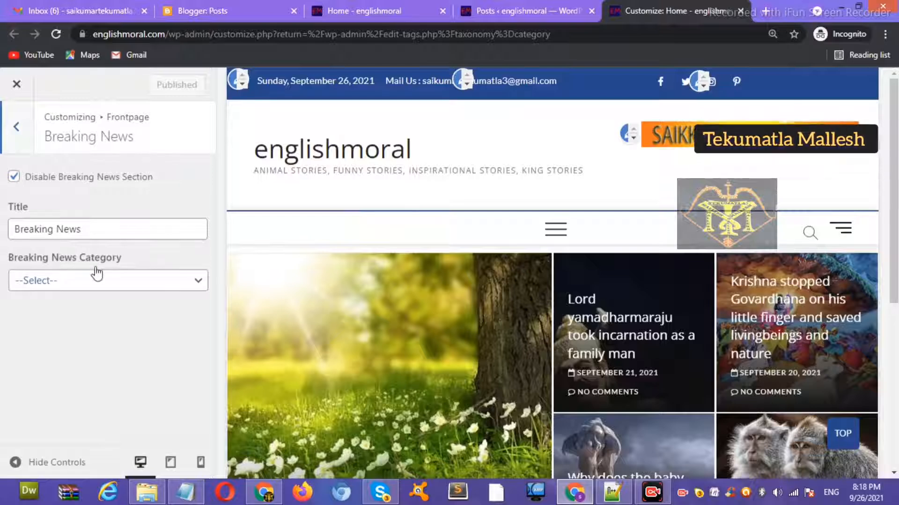
pyautogui.click(92, 287)
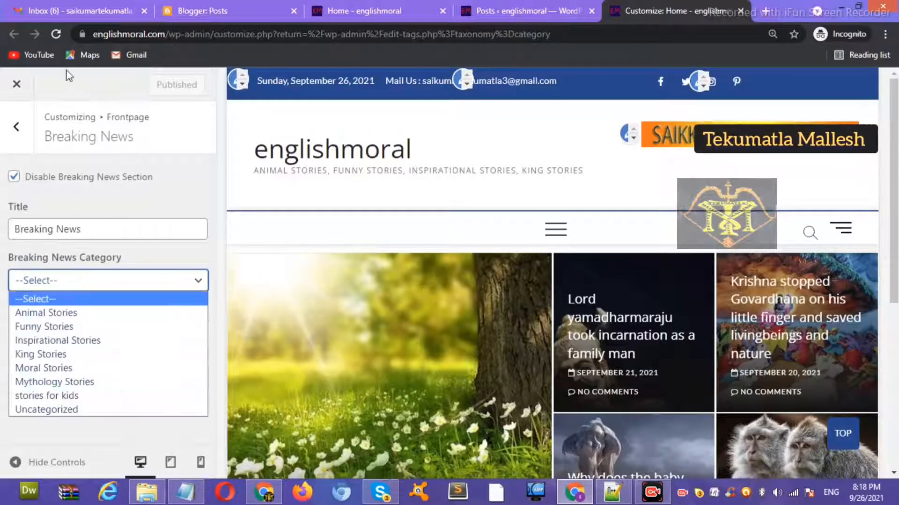
pyautogui.click(56, 34)
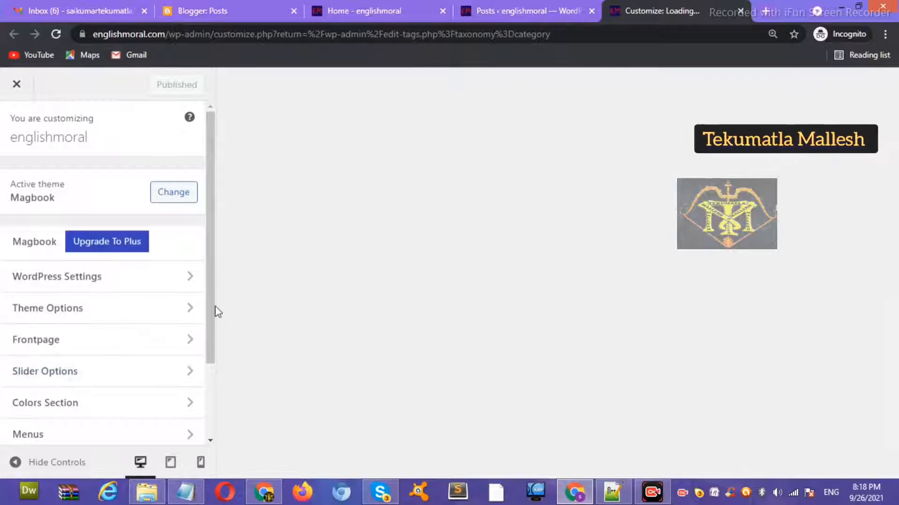
# Step: In the Customizer's Frontpage settings, set the Feature News section's category to Feature News
pyautogui.scroll(-2, 205, 358)
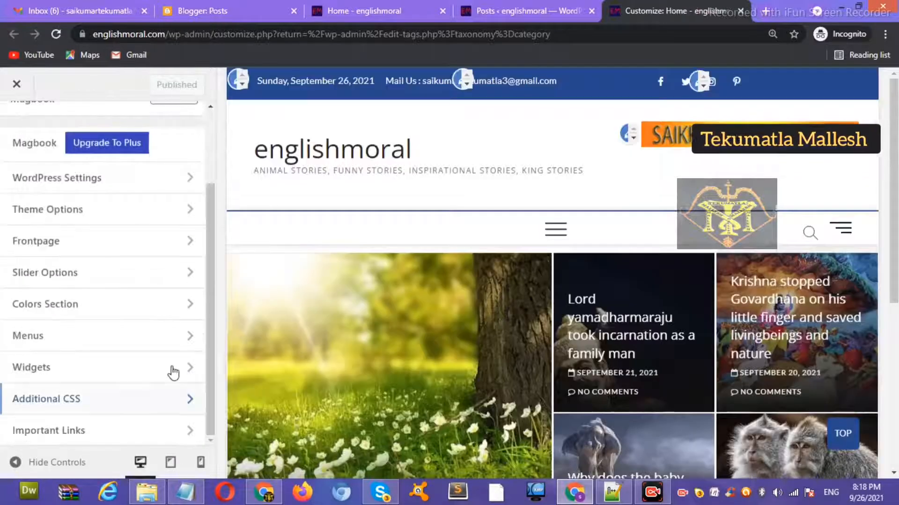
pyautogui.click(110, 243)
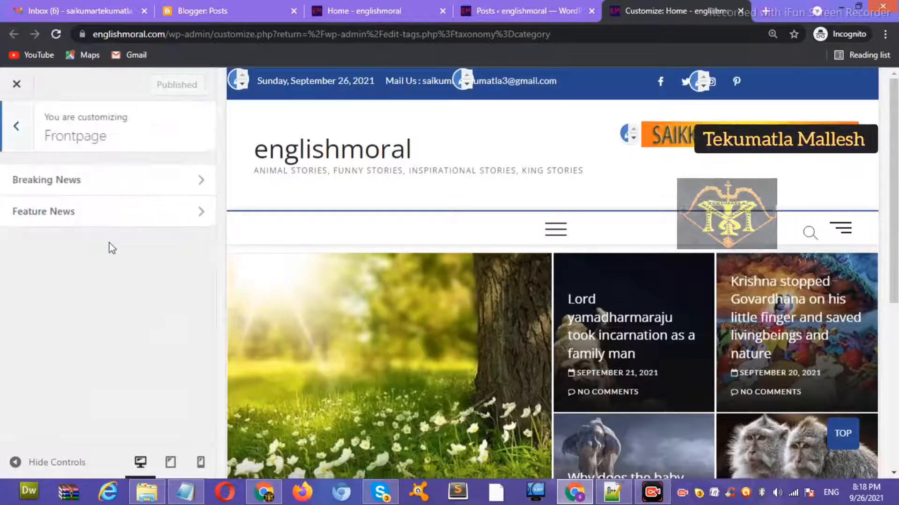
pyautogui.click(120, 218)
pyautogui.click(108, 284)
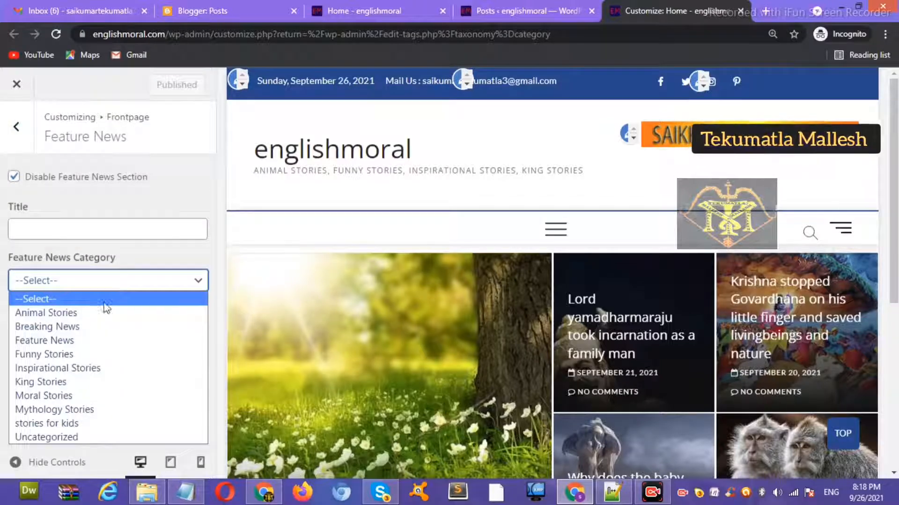
pyautogui.click(104, 346)
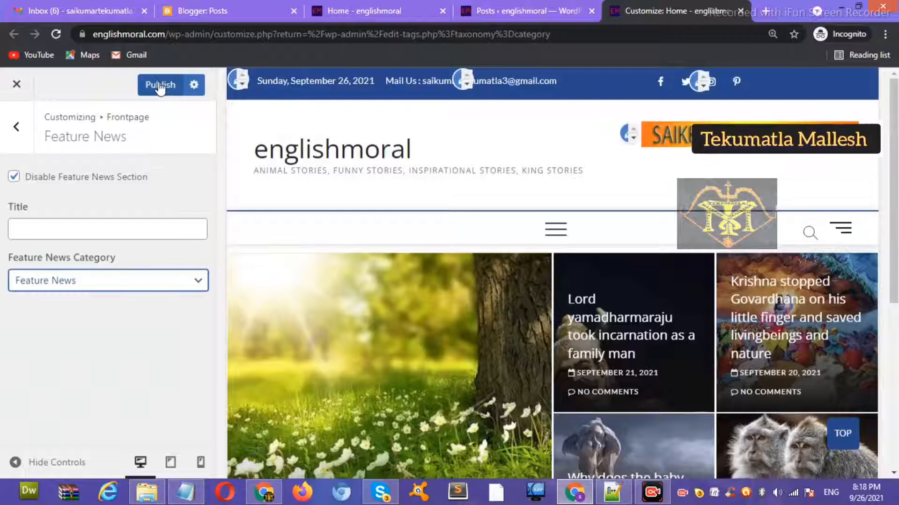
# Step: Title the Feature News section "Feature News", clear its Disable Feature News Section option and publish the changes
pyautogui.click(71, 232)
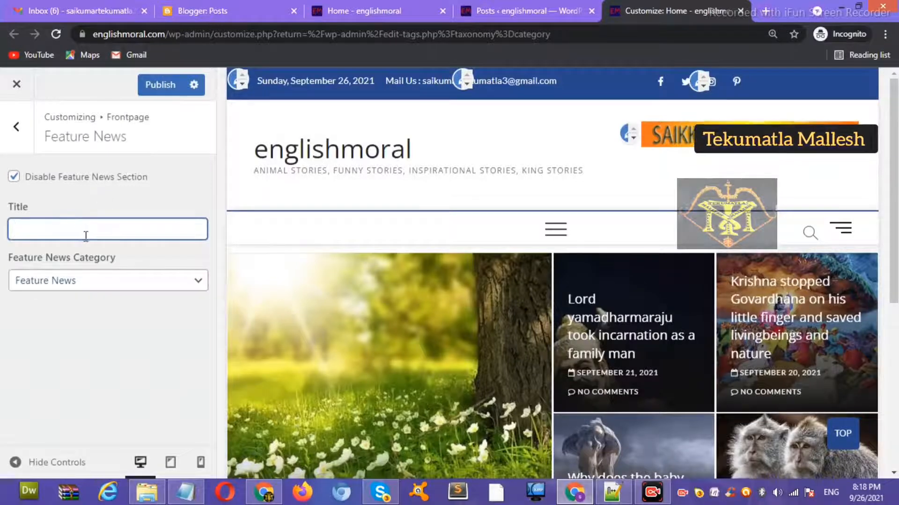
pyautogui.write('f')
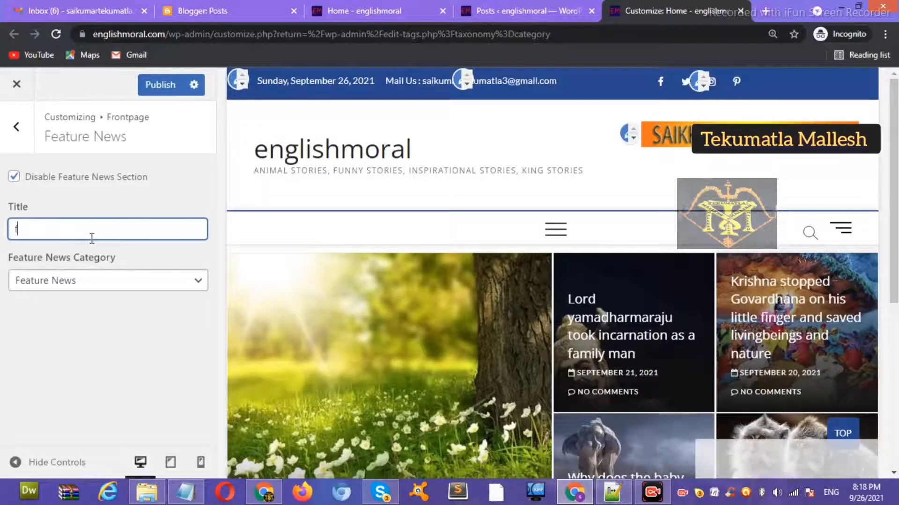
pyautogui.write('E')
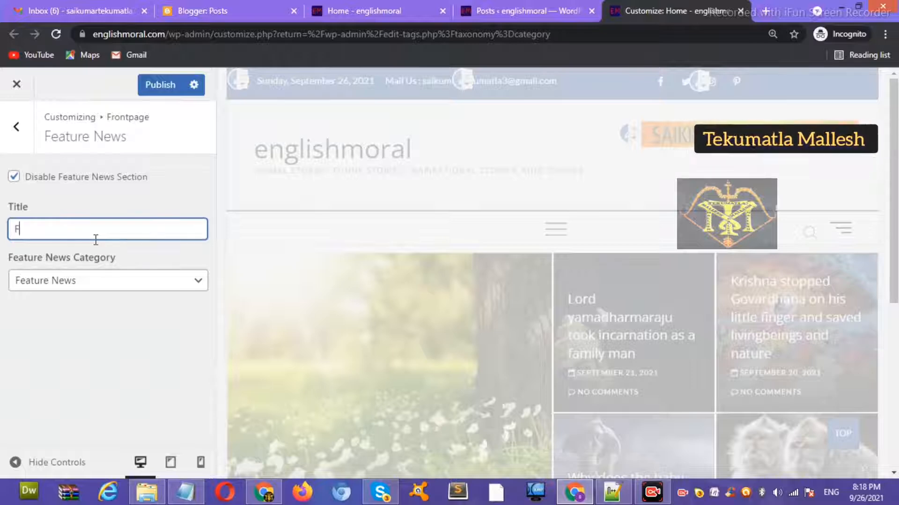
pyautogui.write('ea')
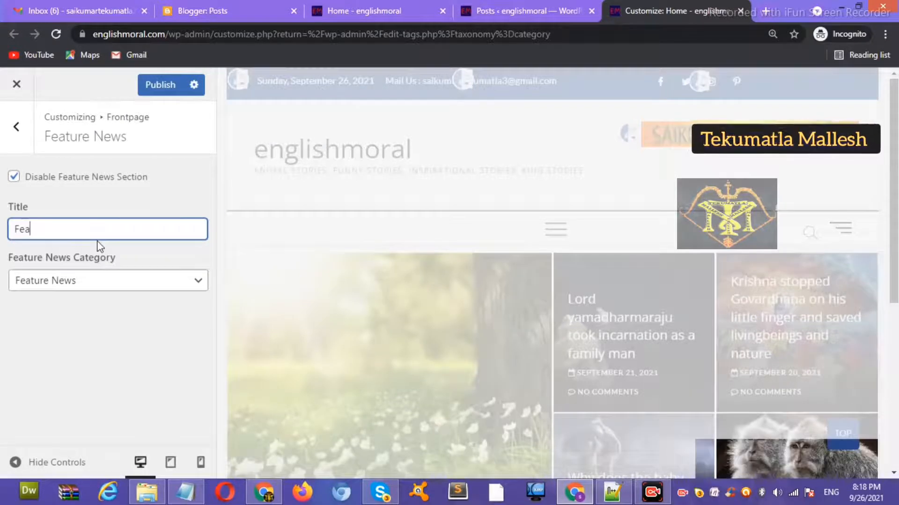
pyautogui.write('ture New')
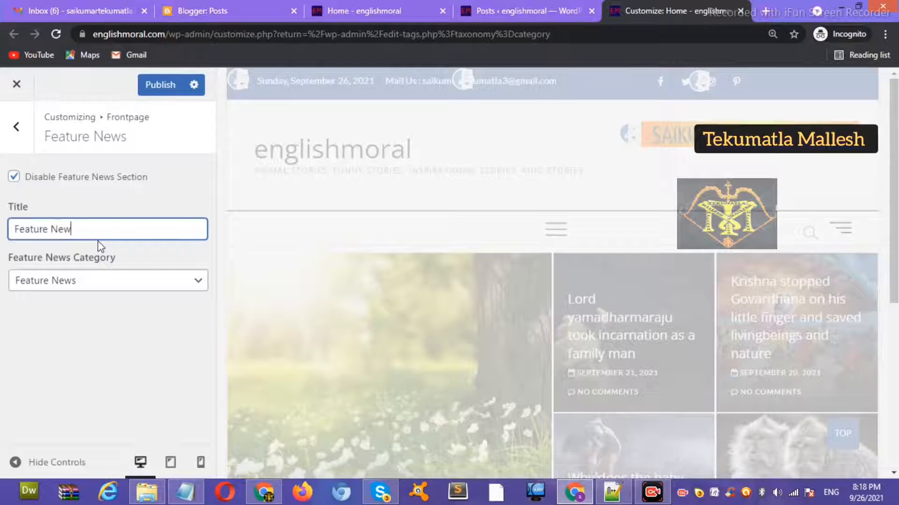
pyautogui.write('s')
pyautogui.click(161, 85)
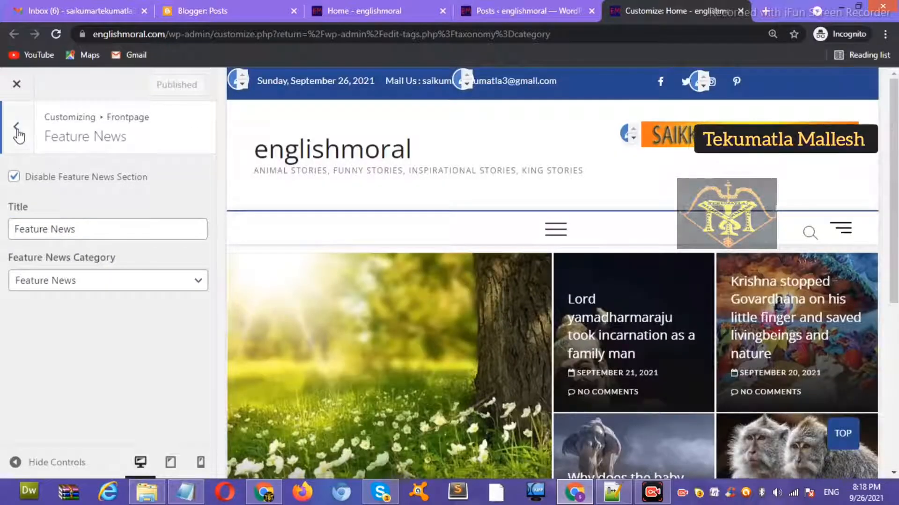
pyautogui.click(14, 177)
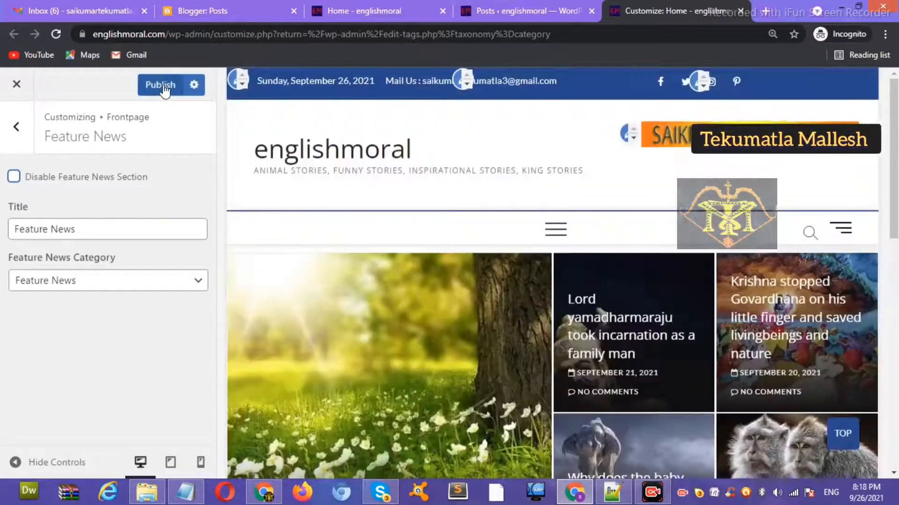
pyautogui.click(161, 85)
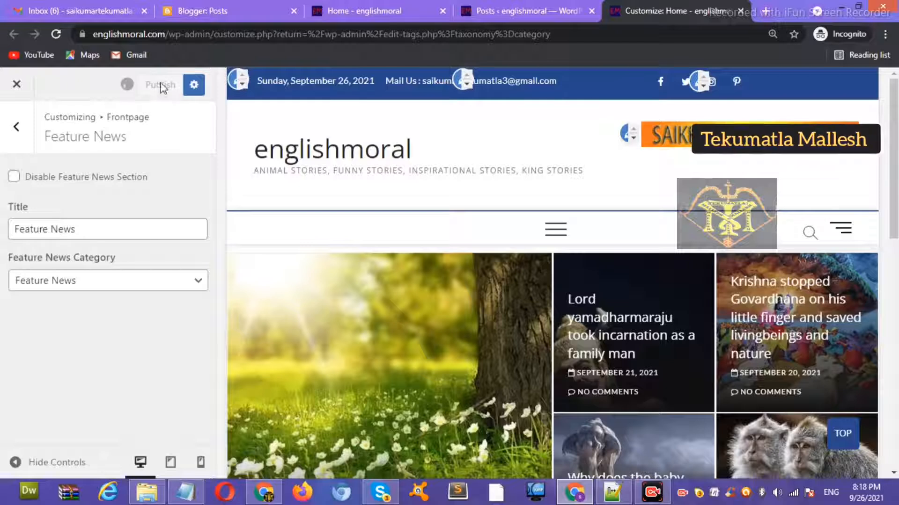
# Step: Enable the Breaking News section with the Breaking News category, publish it, and reload the site's homepage
pyautogui.click(18, 141)
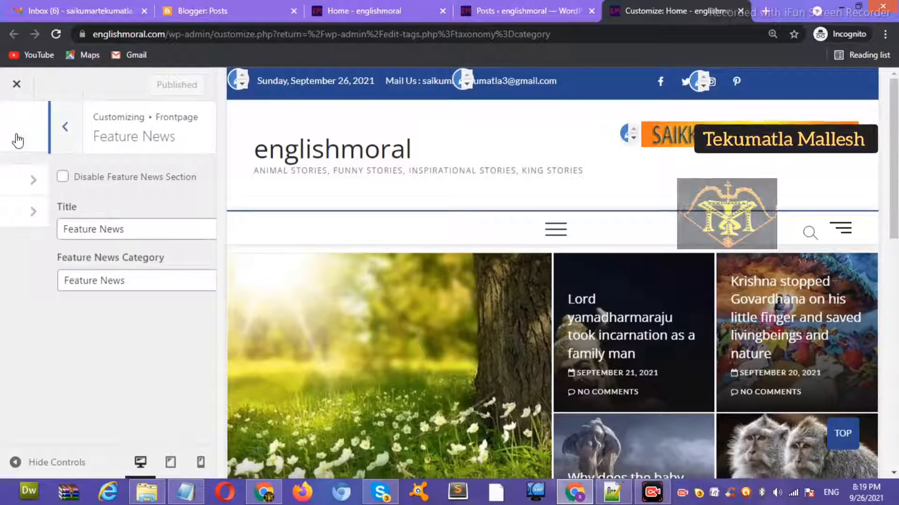
pyautogui.click(82, 191)
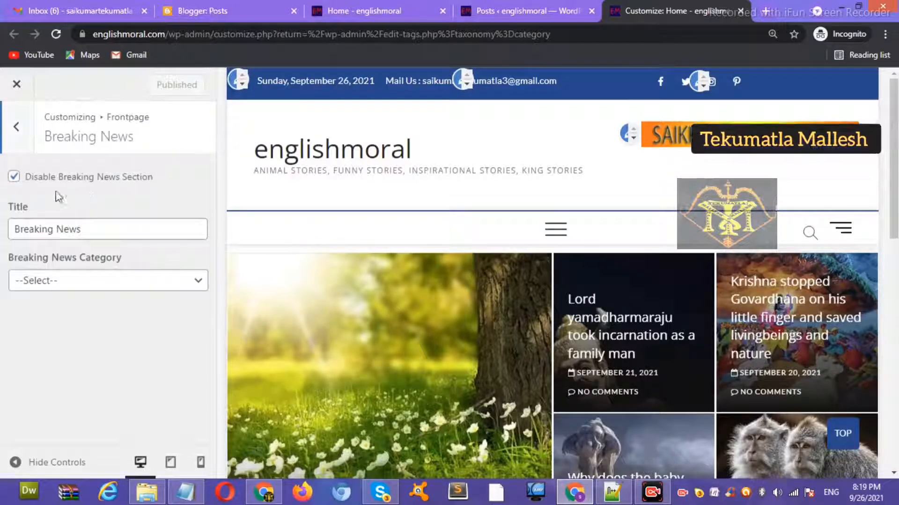
pyautogui.click(14, 176)
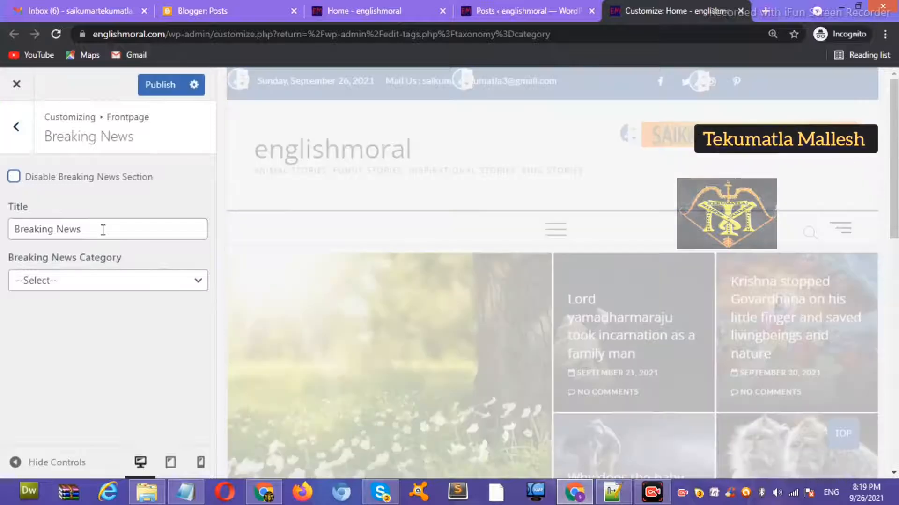
pyautogui.click(80, 283)
pyautogui.click(85, 324)
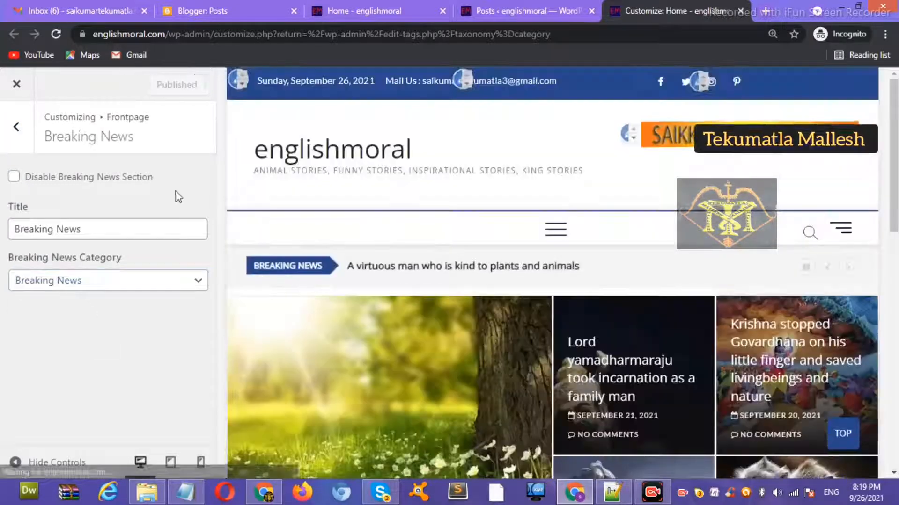
pyautogui.click(410, 13)
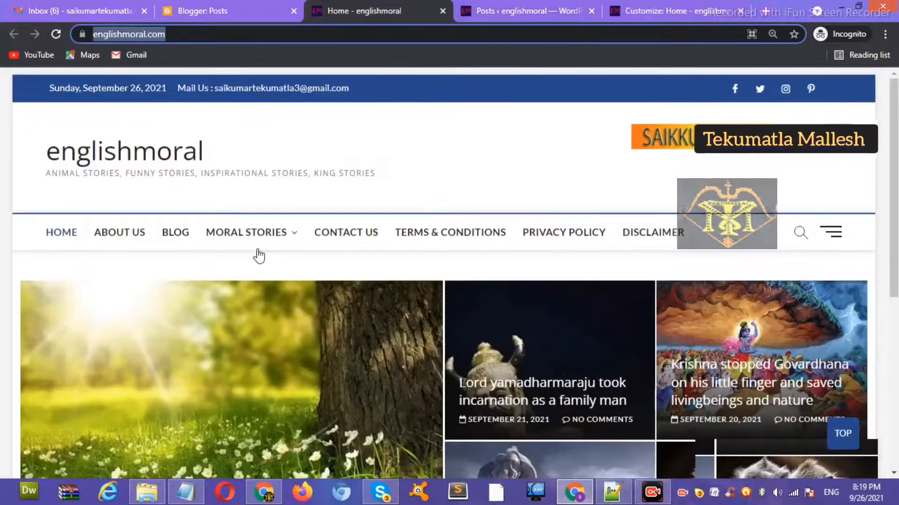
pyautogui.click(56, 34)
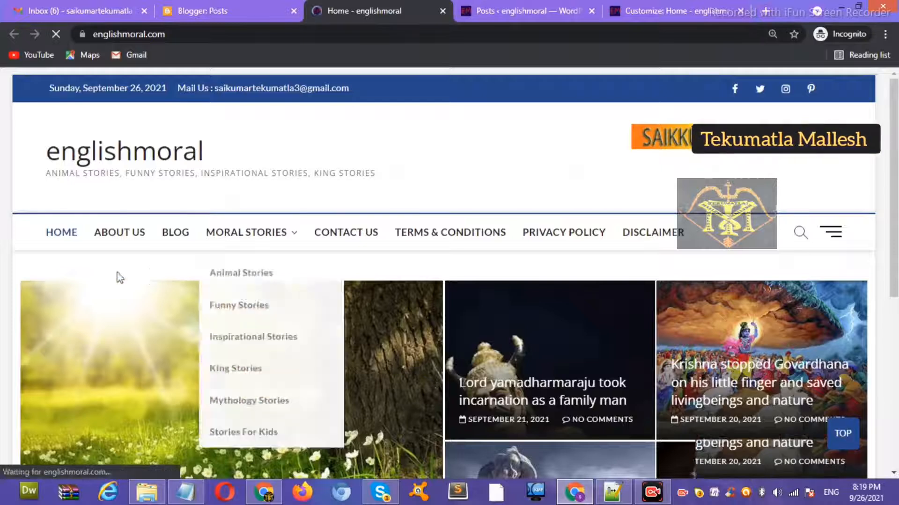
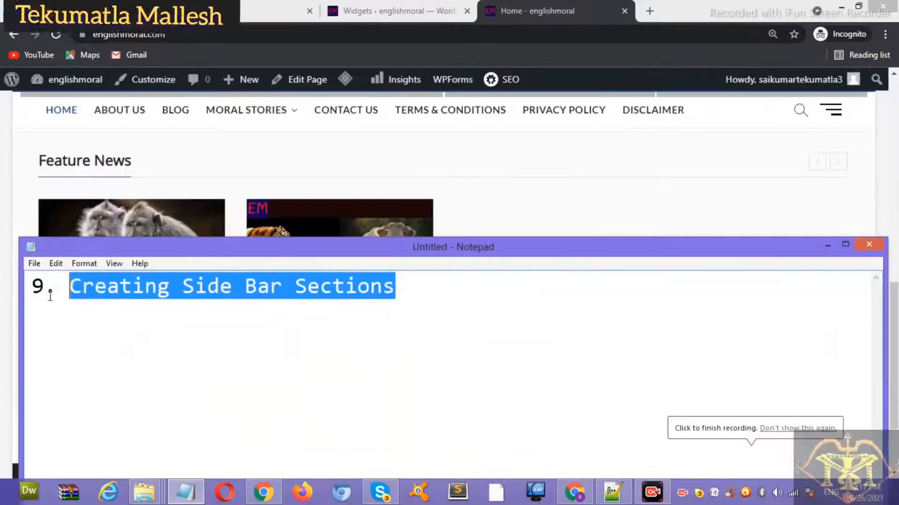
# Step: Minimize the note "9. Creating Side Bar Sections" and look over the homepage's Feature News section
pyautogui.moveTo(50, 295); pyautogui.dragTo(30, 288)
pyautogui.click(431, 309)
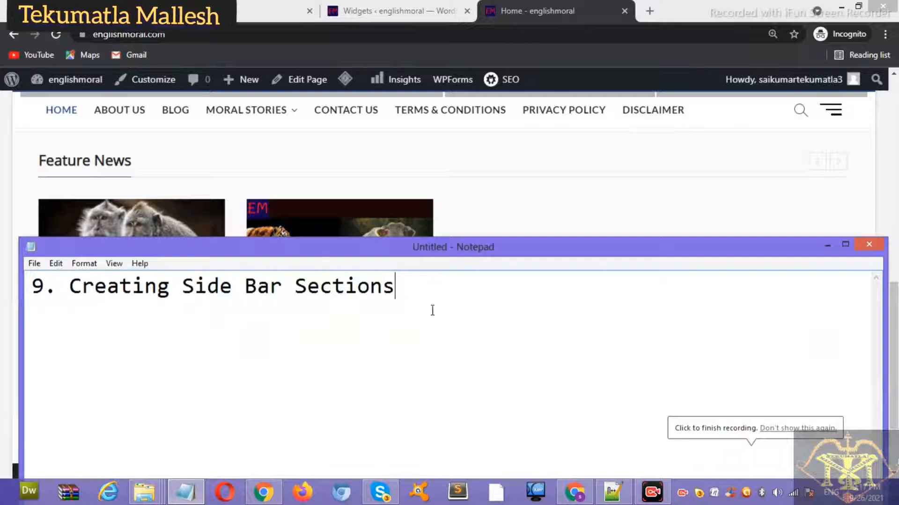
pyautogui.click(832, 248)
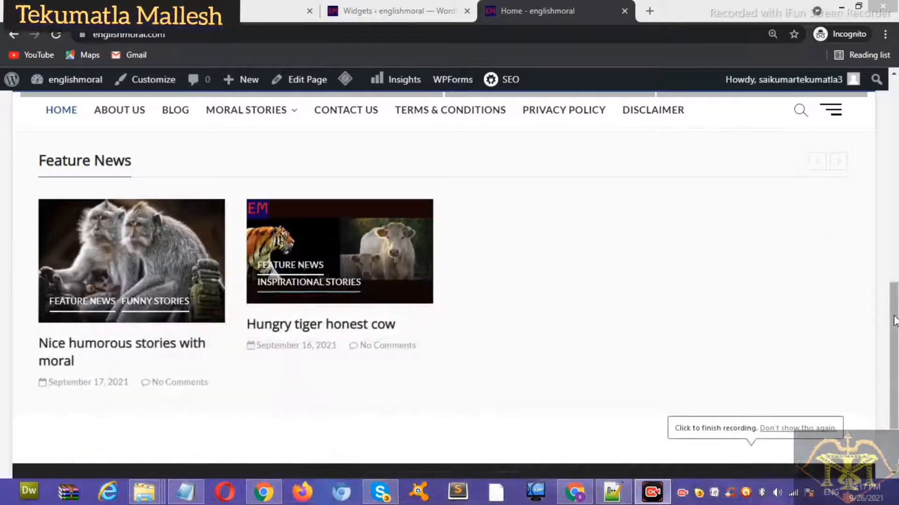
pyautogui.scroll(-1, 767, 250)
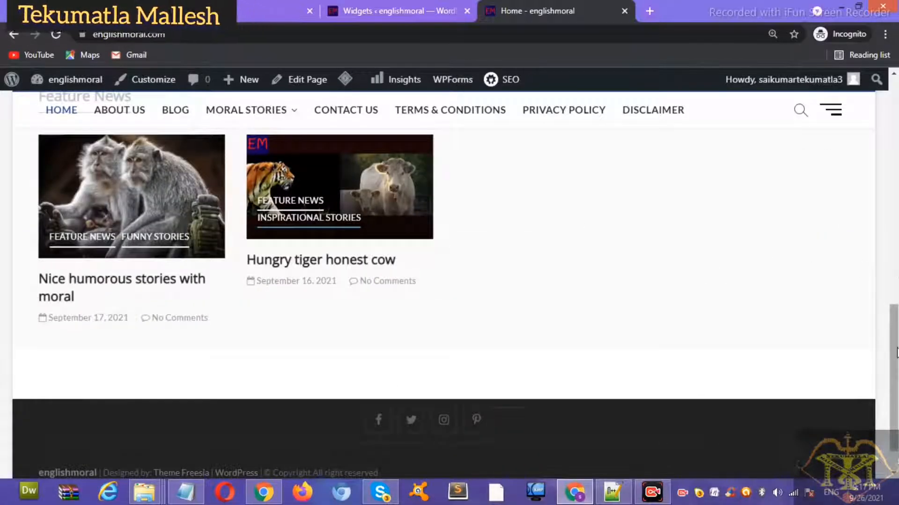
pyautogui.scroll(2, 896, 354)
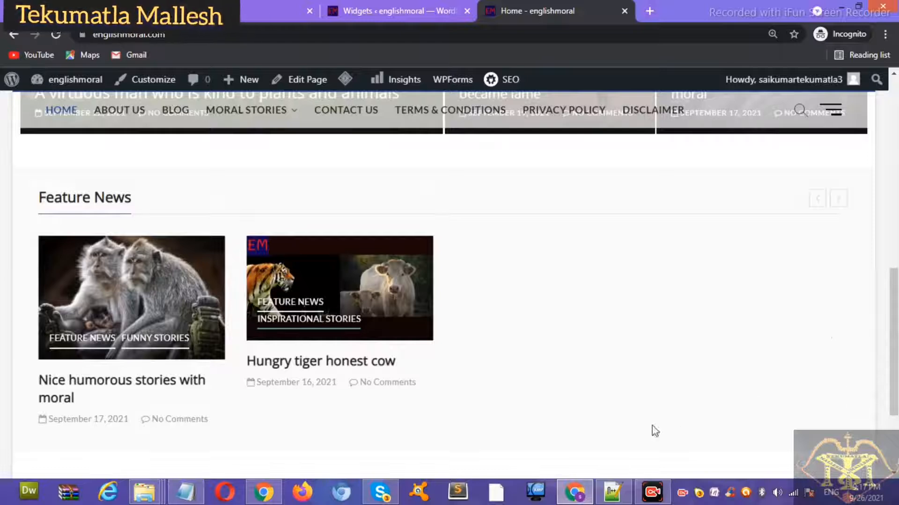
# Step: Open the site's Widgets page and expand the Magbook Template Section widget area
pyautogui.click(390, 12)
pyautogui.click(30, 255)
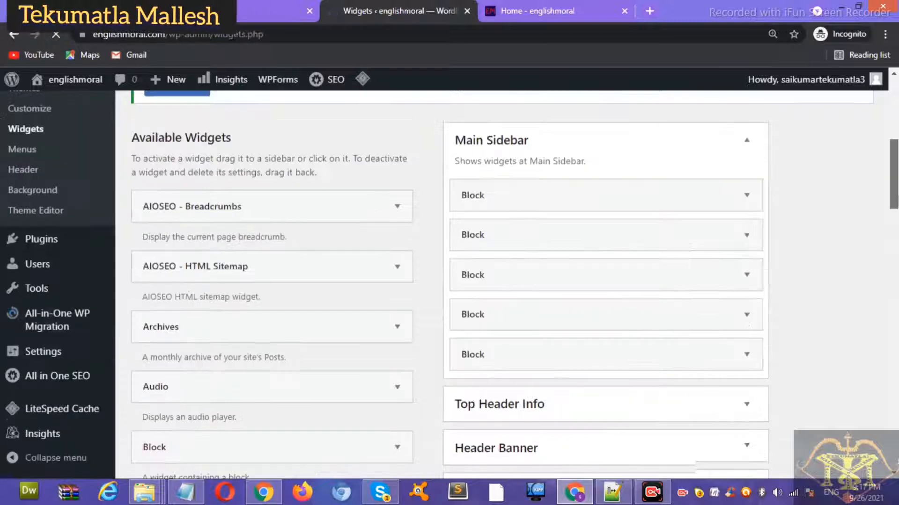
pyautogui.scroll(-4, 26, 256)
pyautogui.scroll(-5, 688, 200)
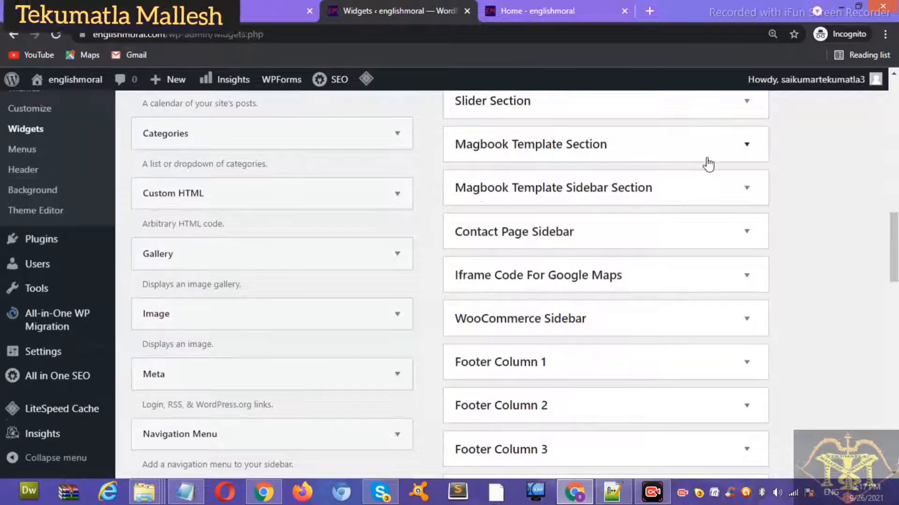
pyautogui.click(613, 148)
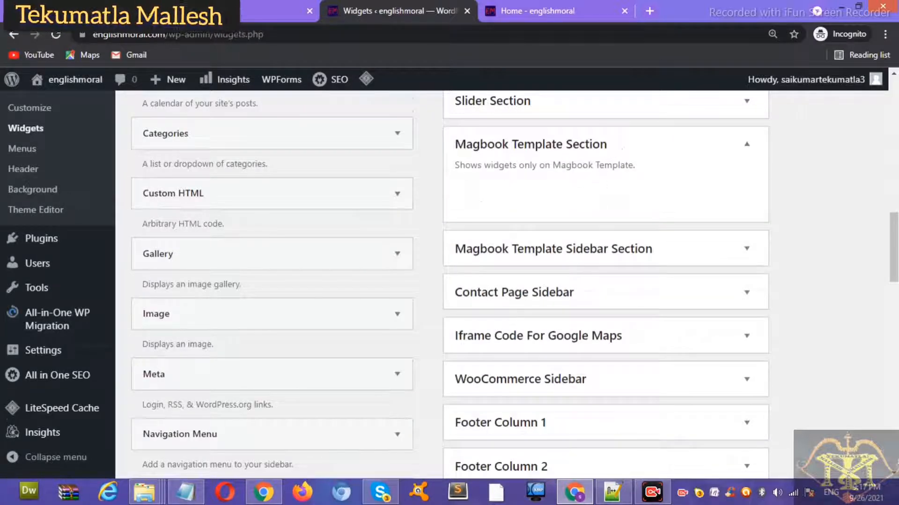
# Step: Add the TF: Category Box Two Layout Widget to the Magbook Template Section
pyautogui.moveTo(893, 234); pyautogui.dragTo(893, 366)
pyautogui.scroll(-1, 439, 263)
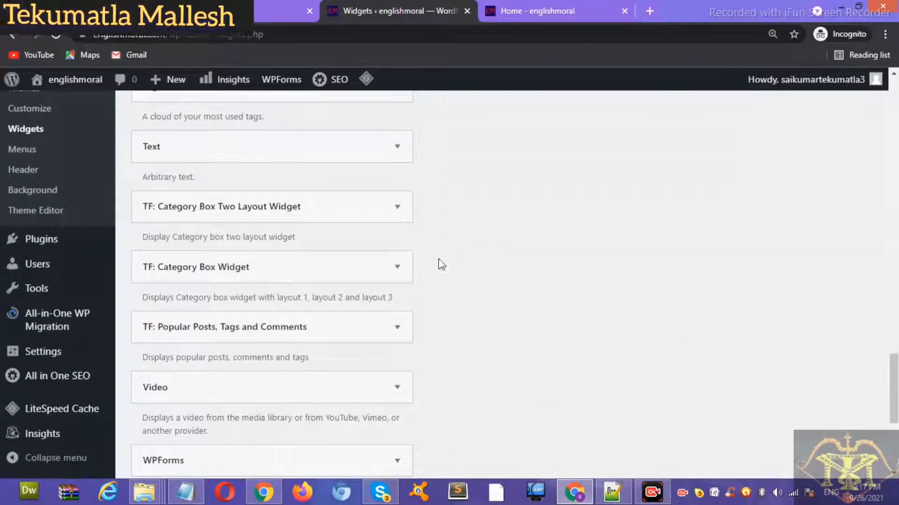
pyautogui.click(323, 209)
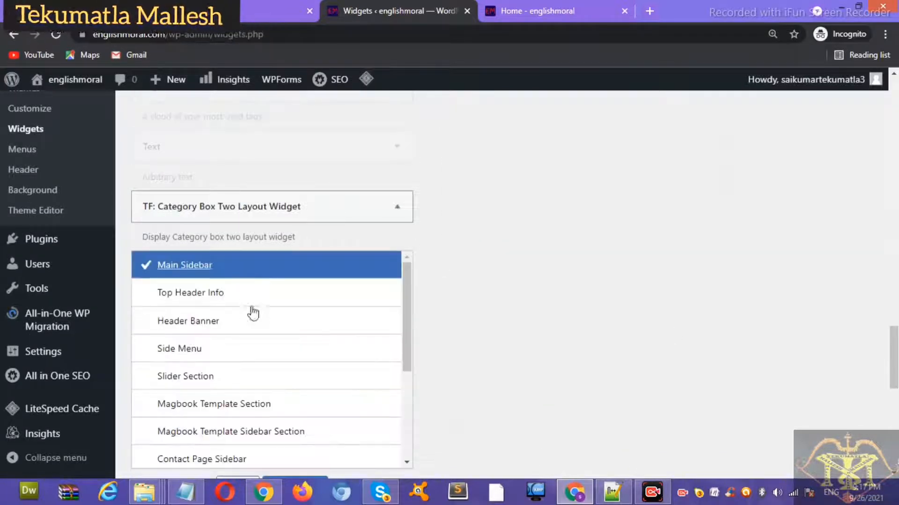
pyautogui.click(299, 411)
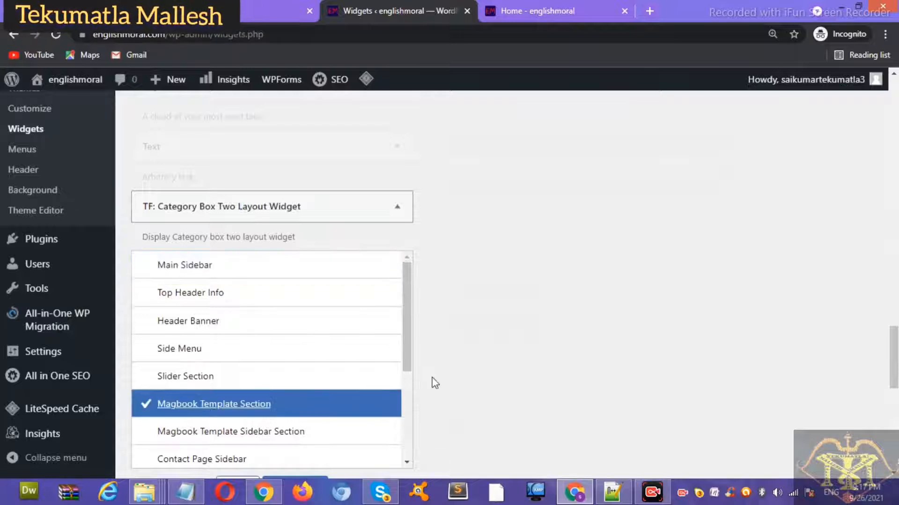
pyautogui.scroll(-2, 299, 407)
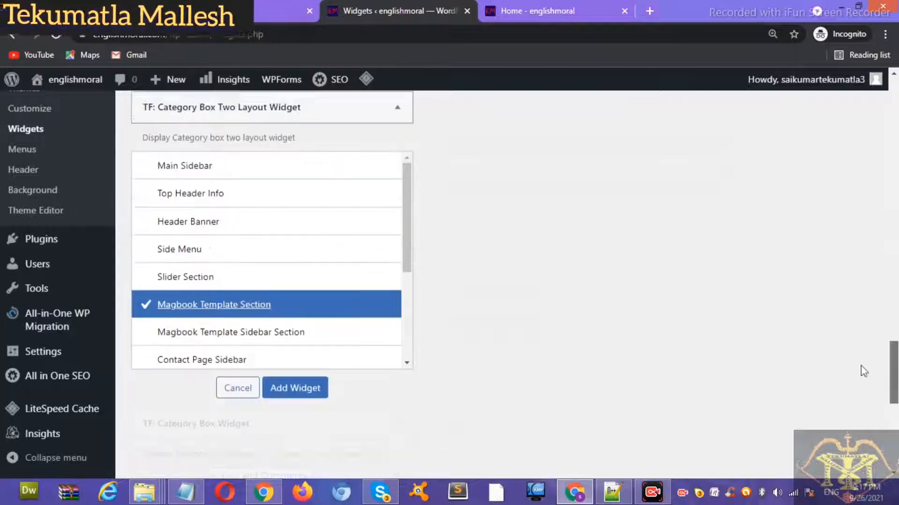
pyautogui.click(307, 385)
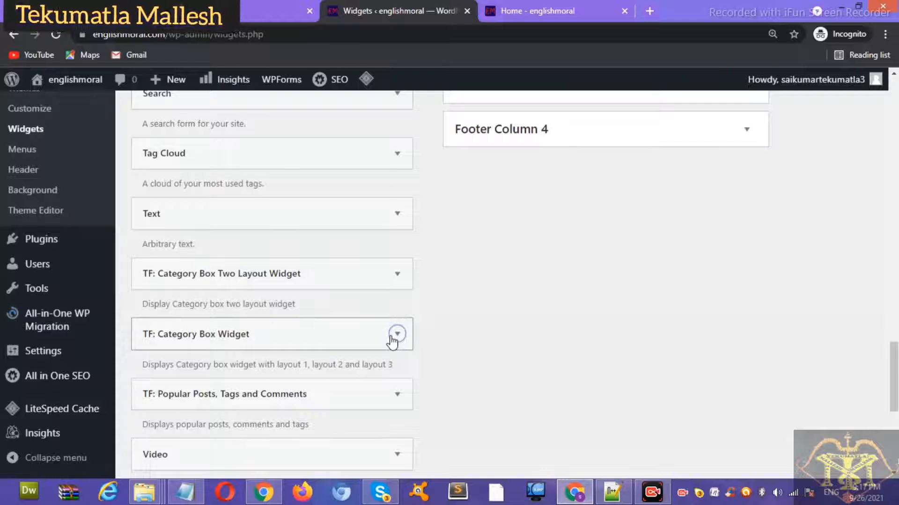
# Step: Add the TF: Category Box Widget to the Magbook Template Section
pyautogui.click(395, 335)
pyautogui.moveTo(891, 342); pyautogui.dragTo(892, 370)
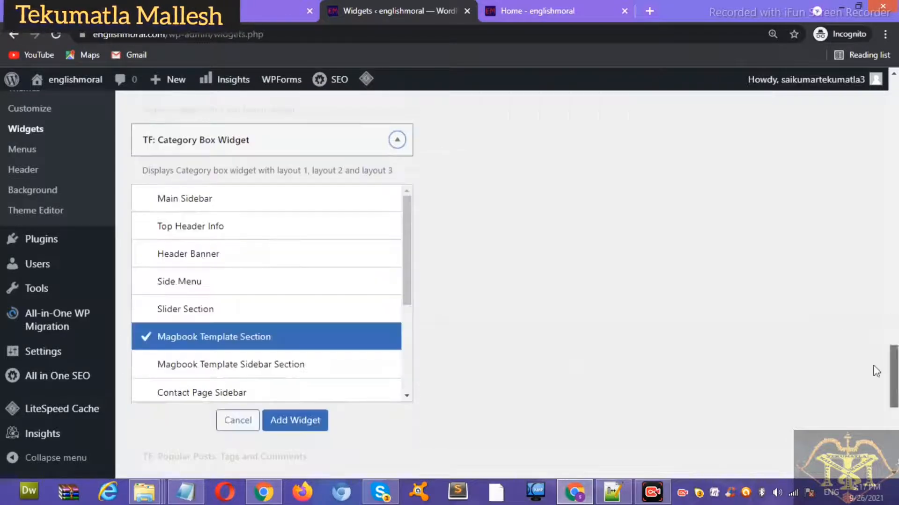
pyautogui.click(313, 424)
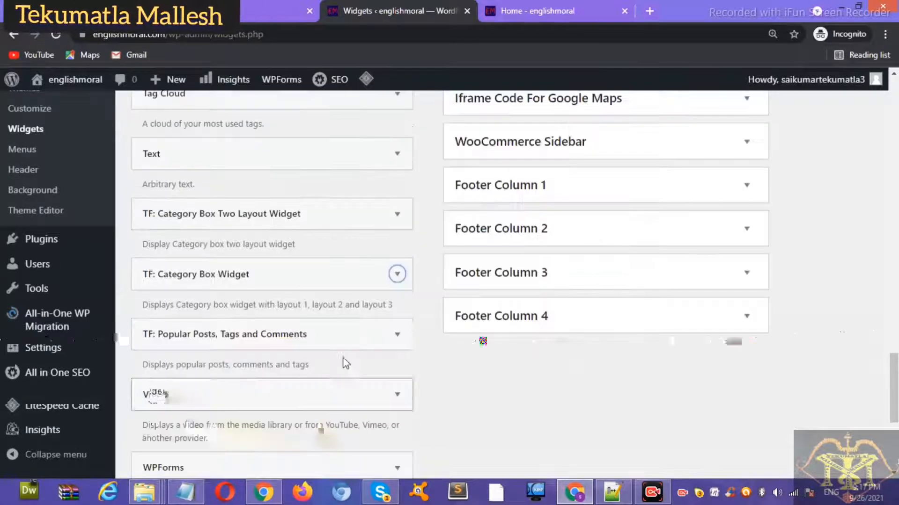
# Step: Add the TF: Popular Posts, Tags and Comments widget to the Magbook Template Sidebar Section and collapse its settings
pyautogui.moveTo(895, 364); pyautogui.dragTo(894, 387)
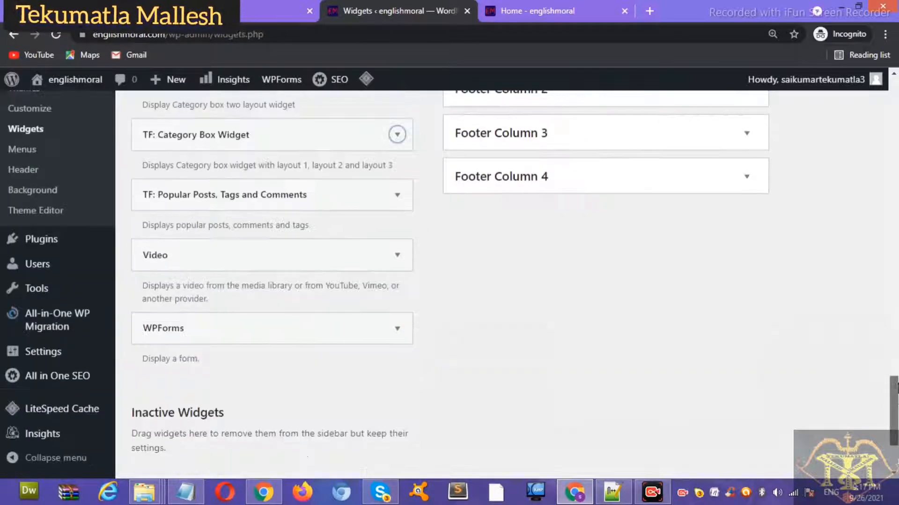
pyautogui.click(396, 195)
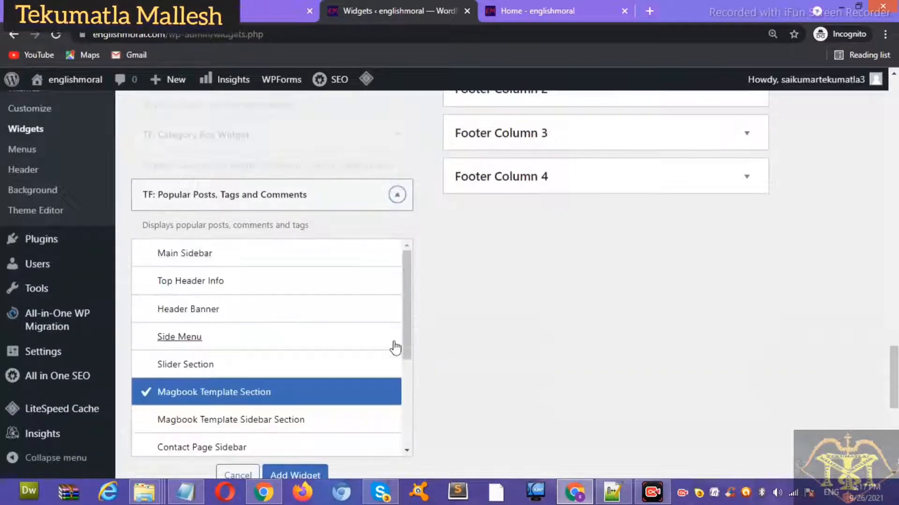
pyautogui.click(295, 420)
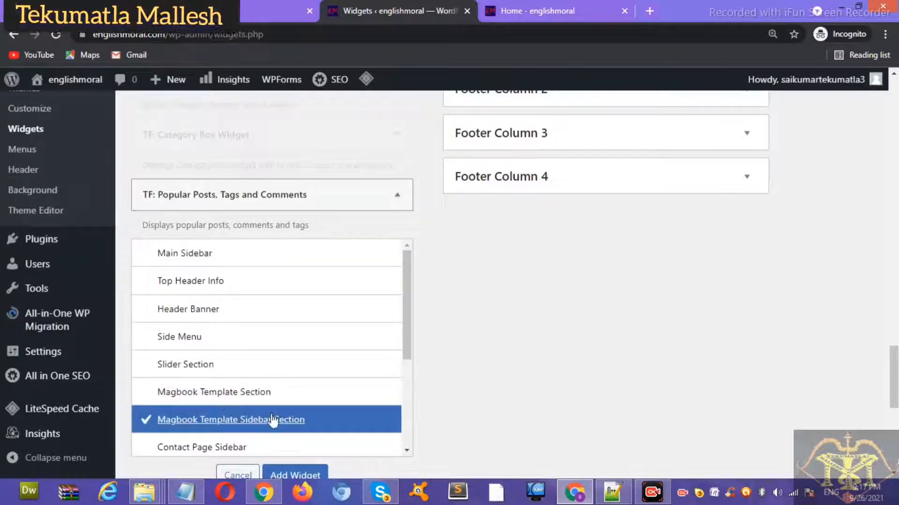
pyautogui.click(303, 473)
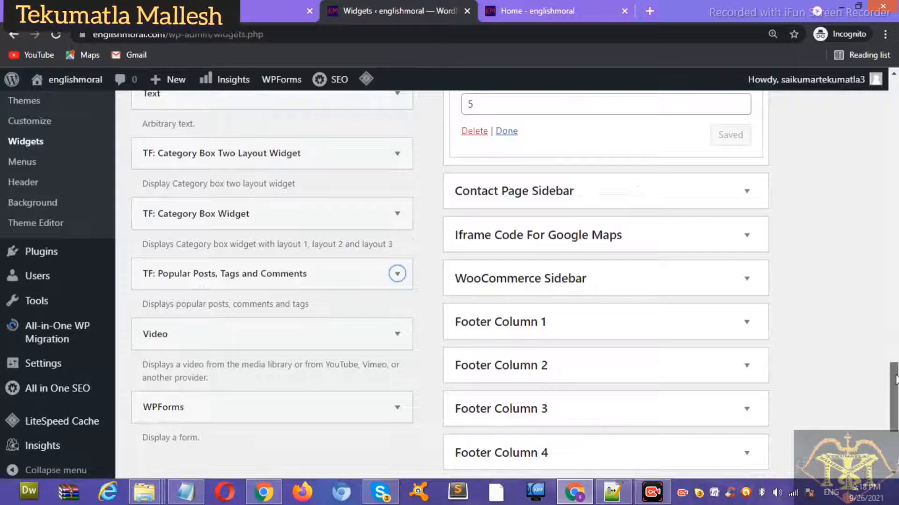
pyautogui.moveTo(894, 378)
pyautogui.mouseDown()
pyautogui.moveTo(894, 323)
pyautogui.moveTo(895, 379)
pyautogui.mouseUp()
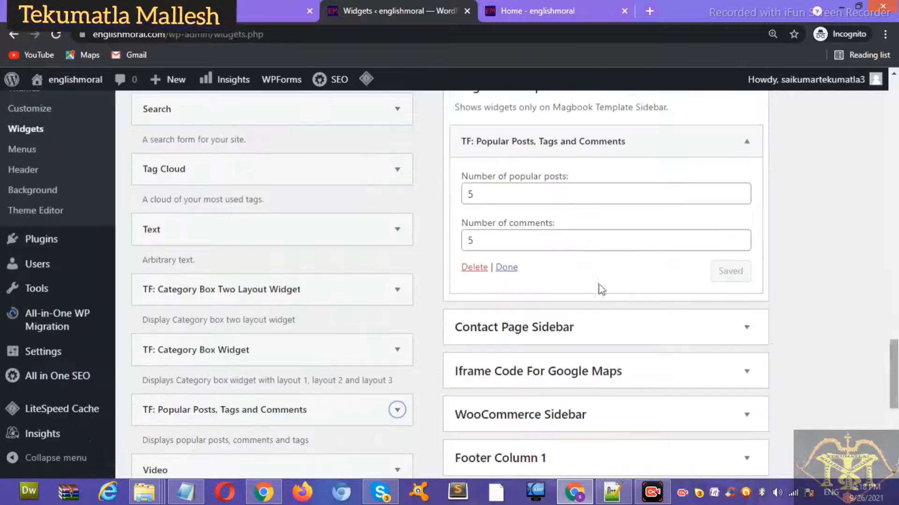
pyautogui.click(505, 267)
# Step: Give the TF: Category Box Widget the title MORAL STORIES and the Moral Stories category, save it and collapse it
pyautogui.moveTo(891, 357); pyautogui.dragTo(890, 306)
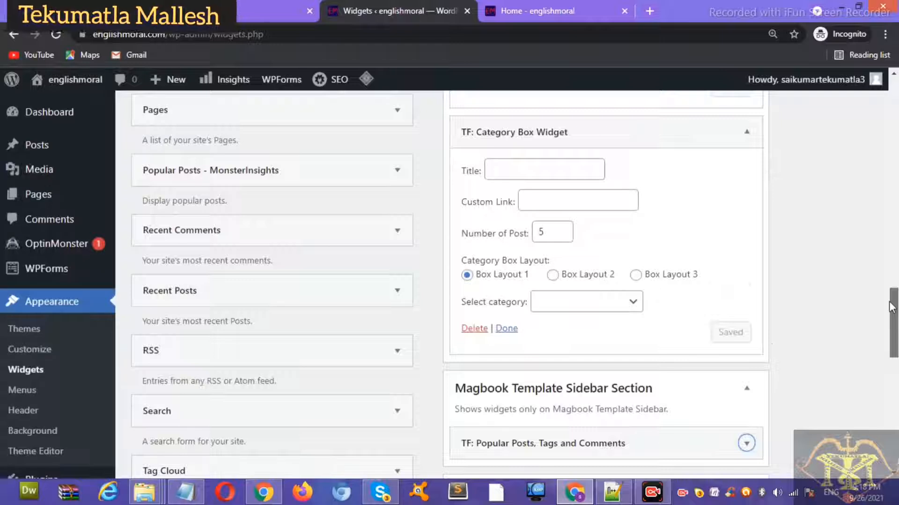
pyautogui.click(534, 170)
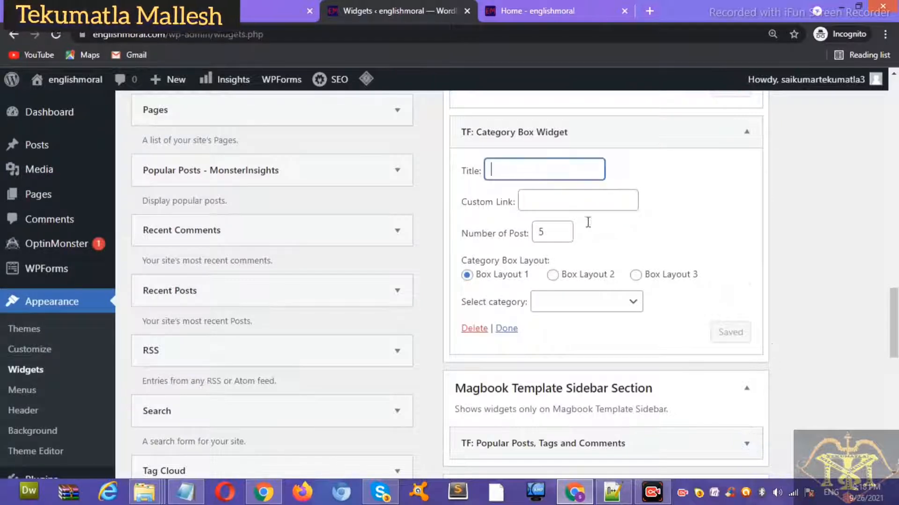
pyautogui.click(541, 299)
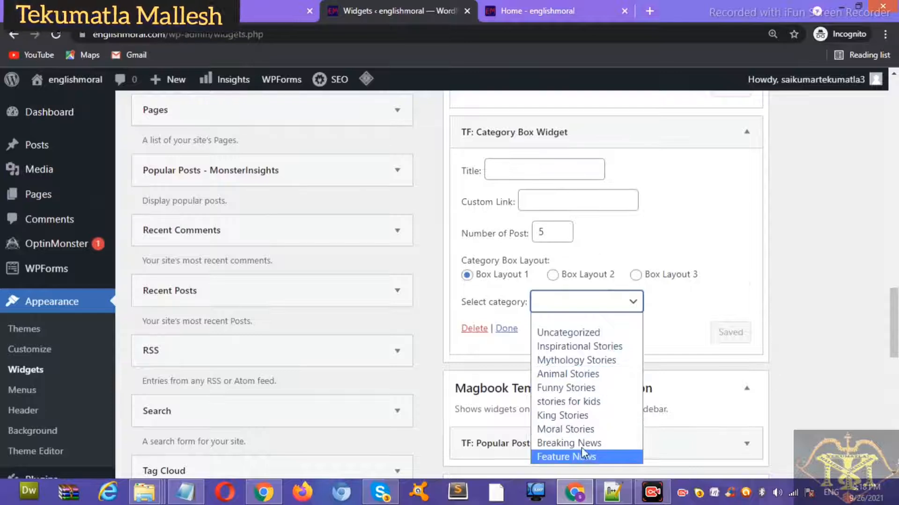
pyautogui.click(580, 429)
pyautogui.click(527, 170)
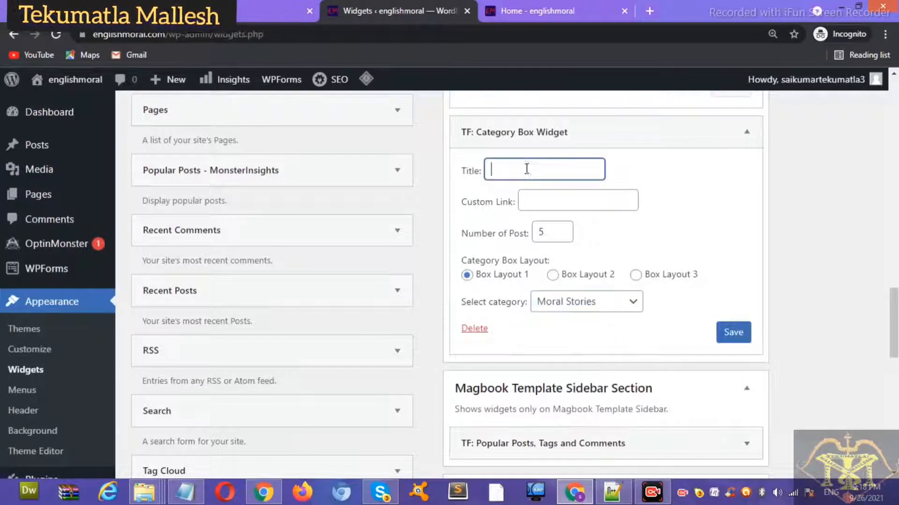
pyautogui.write('MORAL')
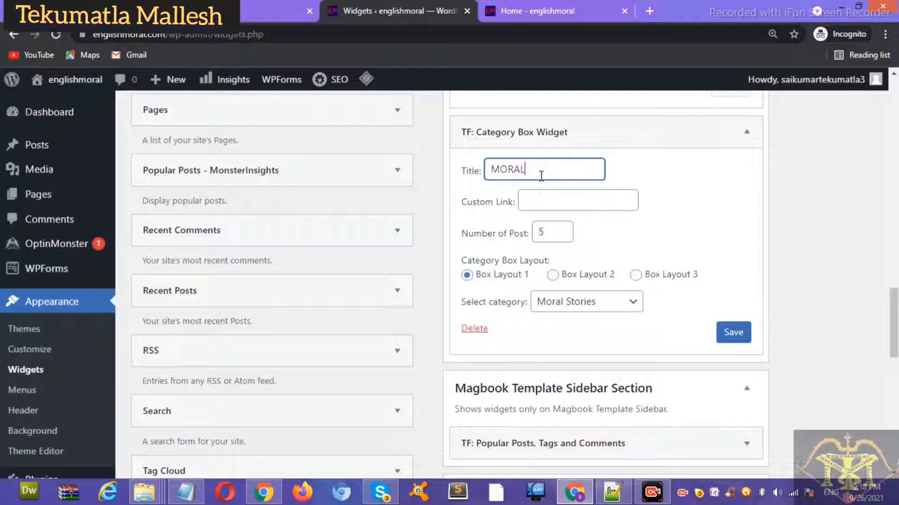
pyautogui.write(' STORIES')
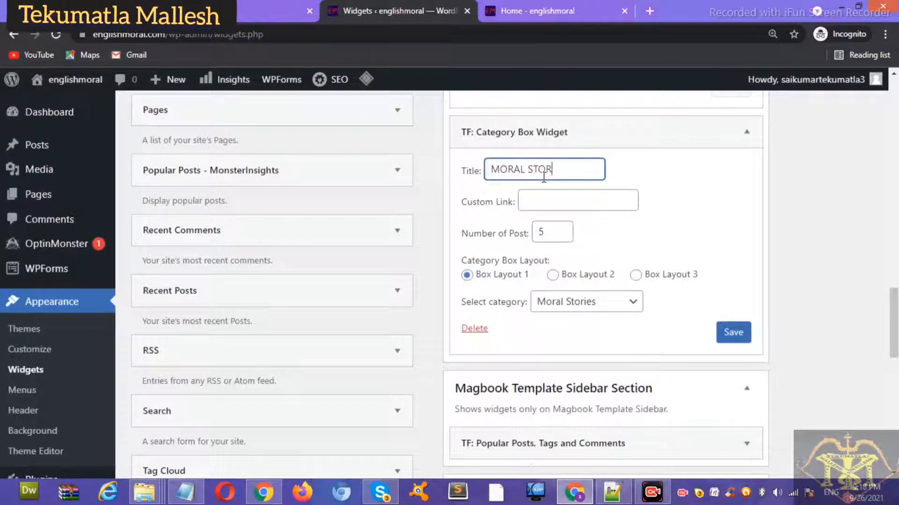
pyautogui.click(733, 333)
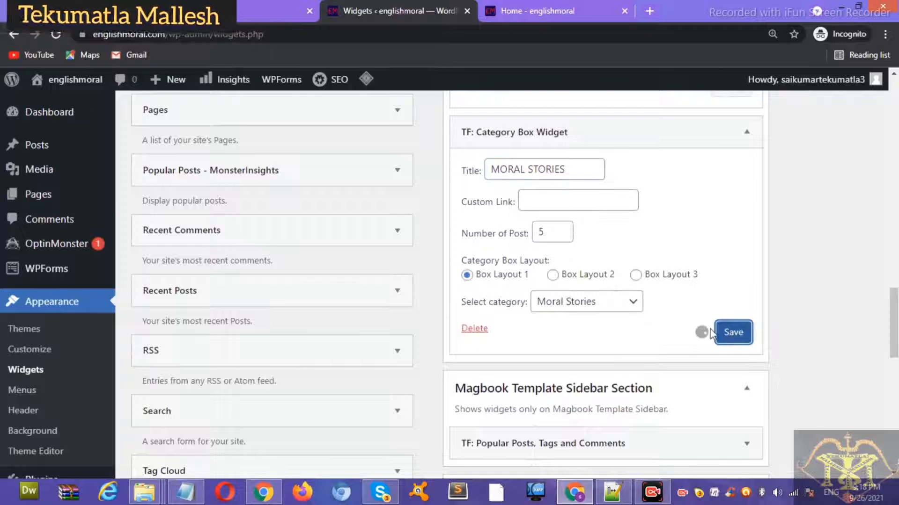
pyautogui.click(506, 329)
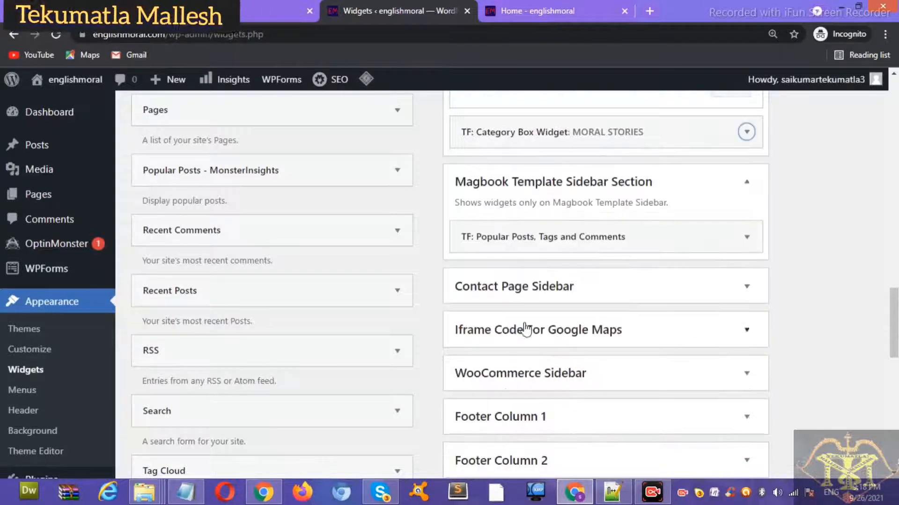
# Step: Set the second box of the TF: Category Box Two Layout Widget to the King Stories category with the title "kING STORIES"
pyautogui.moveTo(895, 309); pyautogui.dragTo(895, 274)
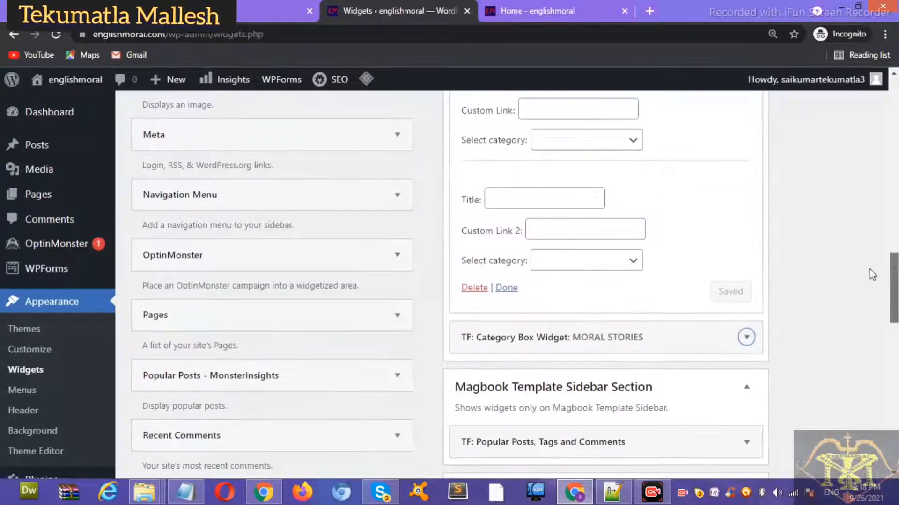
pyautogui.click(627, 260)
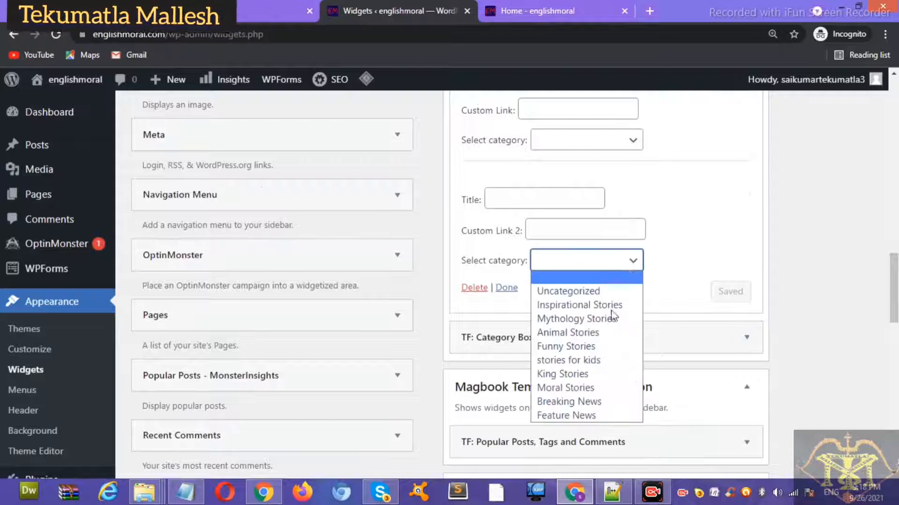
pyautogui.click(596, 374)
pyautogui.click(531, 201)
pyautogui.write('kING STORIES')
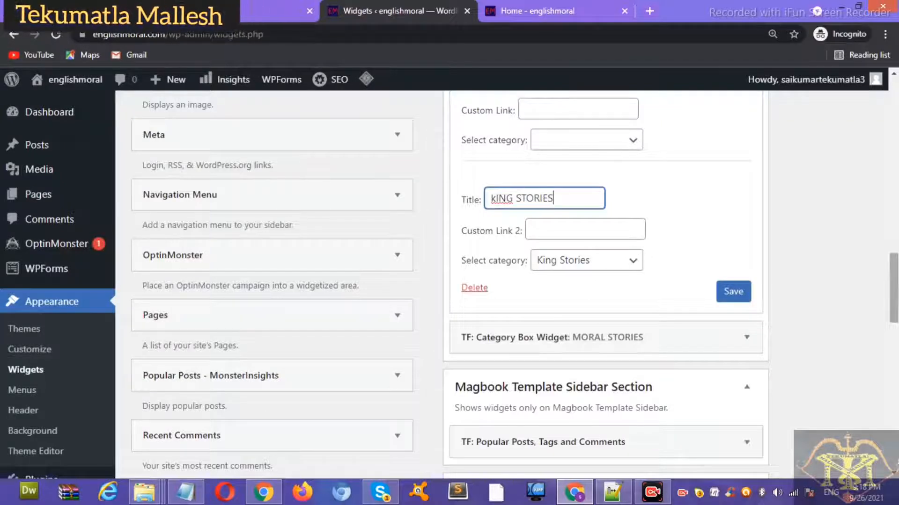
# Step: Set the two-layout widget's first box to the Mythology Stories category titled MYTHOLOGY STORIES, save the widget and collapse it
pyautogui.scroll(3, 895, 299)
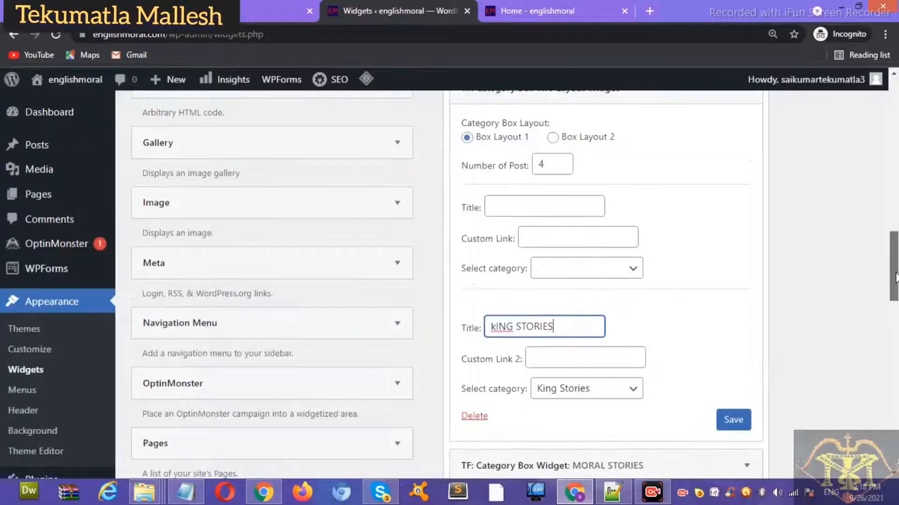
pyautogui.click(636, 267)
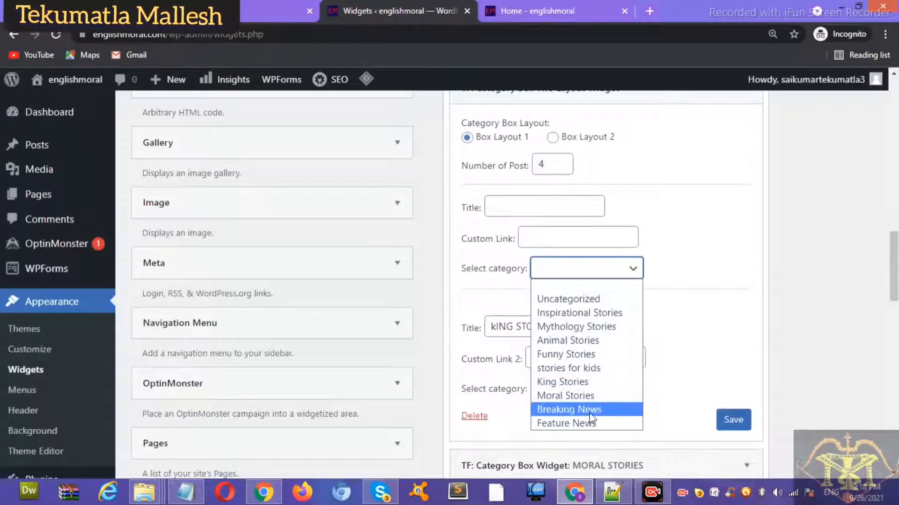
pyautogui.click(577, 329)
pyautogui.click(533, 214)
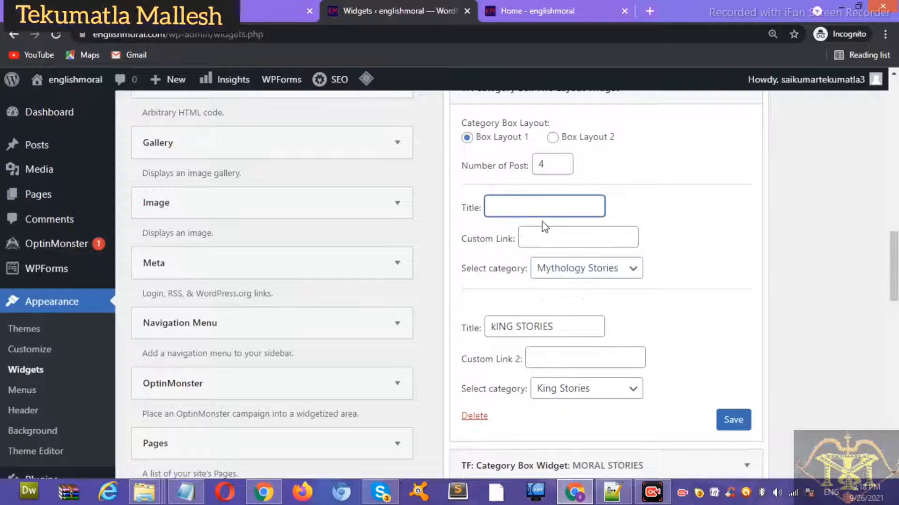
pyautogui.write('mYT')
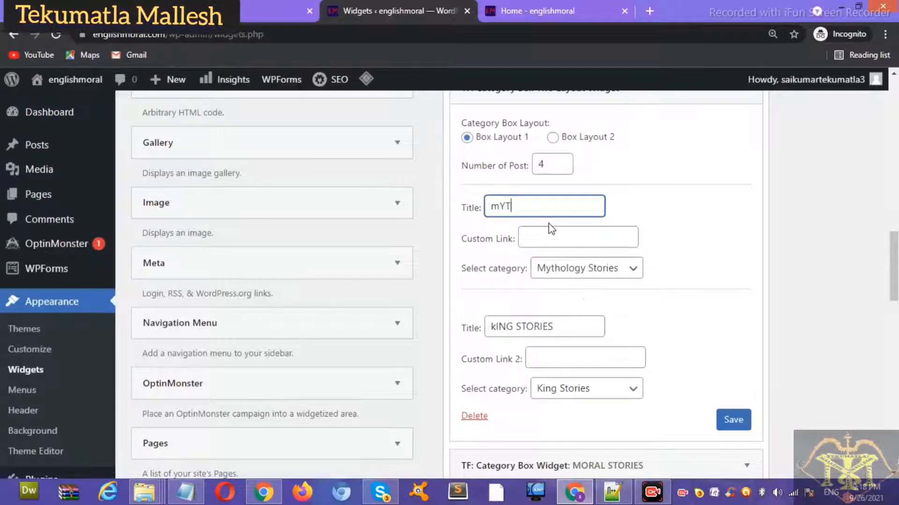
pyautogui.press('BackSpace')
pyautogui.press('BackSpace')
pyautogui.press('BackSpace')
pyautogui.write('MYTHOLOGY S')
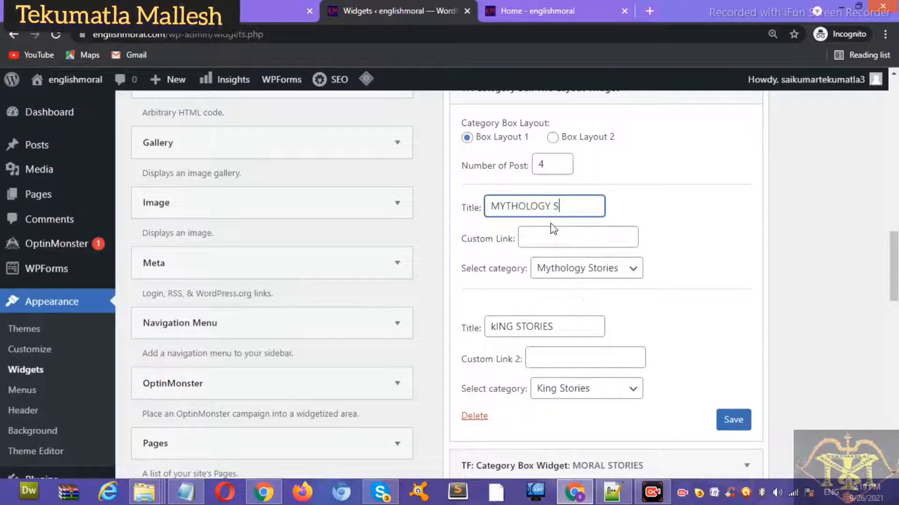
pyautogui.write('TORIES')
pyautogui.click(738, 422)
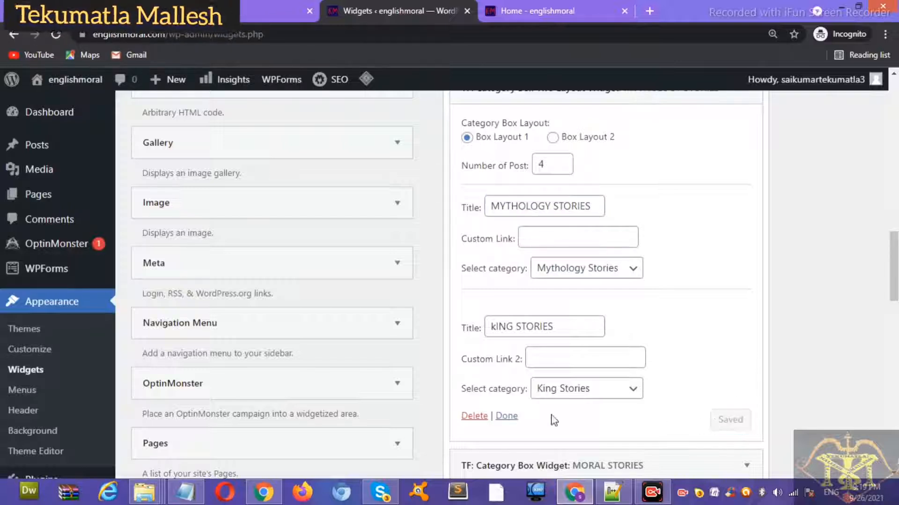
pyautogui.click(510, 416)
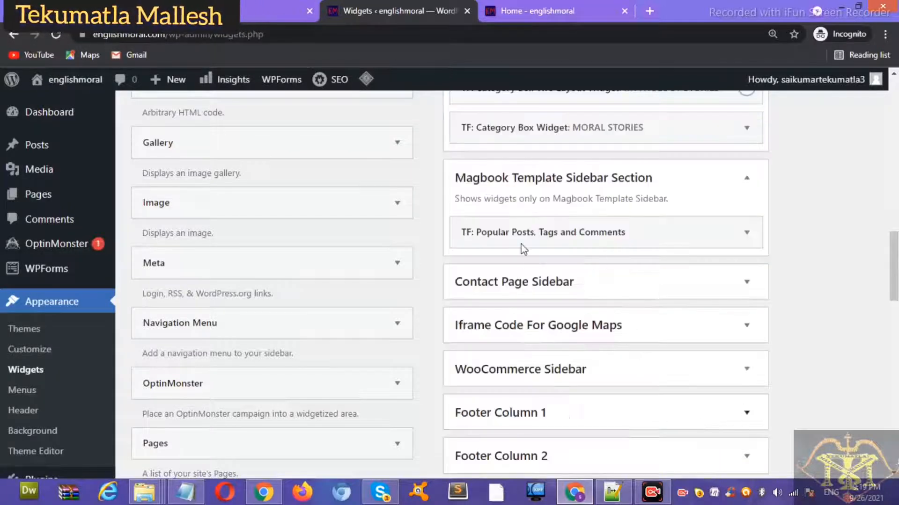
# Step: Purge the LiteSpeed cache from the site's homepage and review the Mythology Stories and King Stories sections there
pyautogui.hotkey('ctrl', 'Tab')
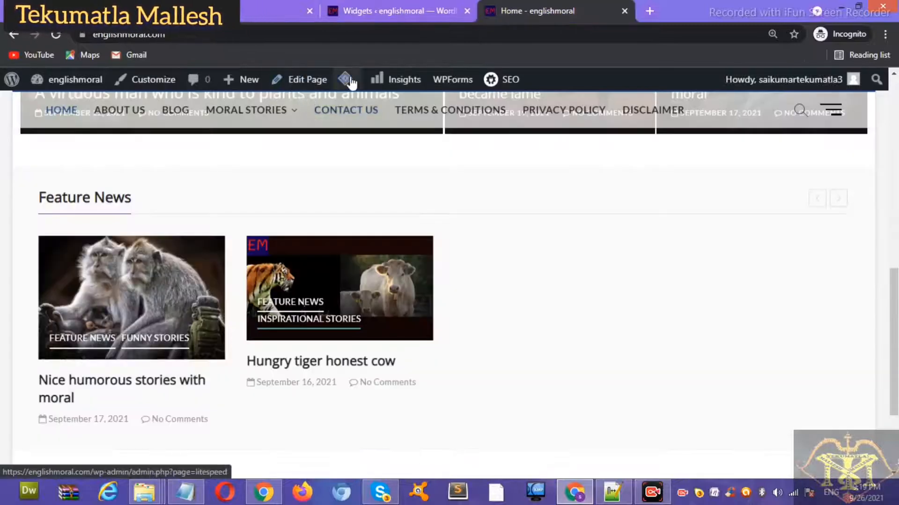
pyautogui.moveTo(345, 79)
pyautogui.click(353, 104)
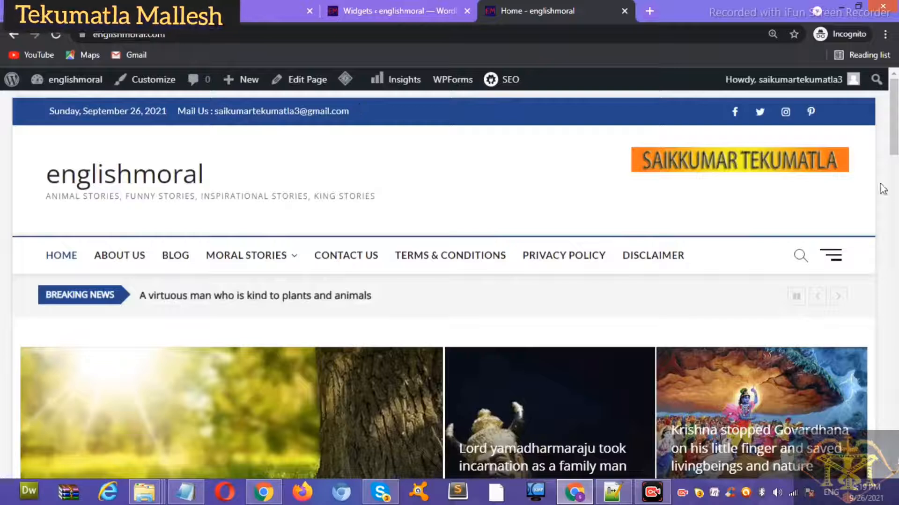
pyautogui.scroll(-1, 443, 285)
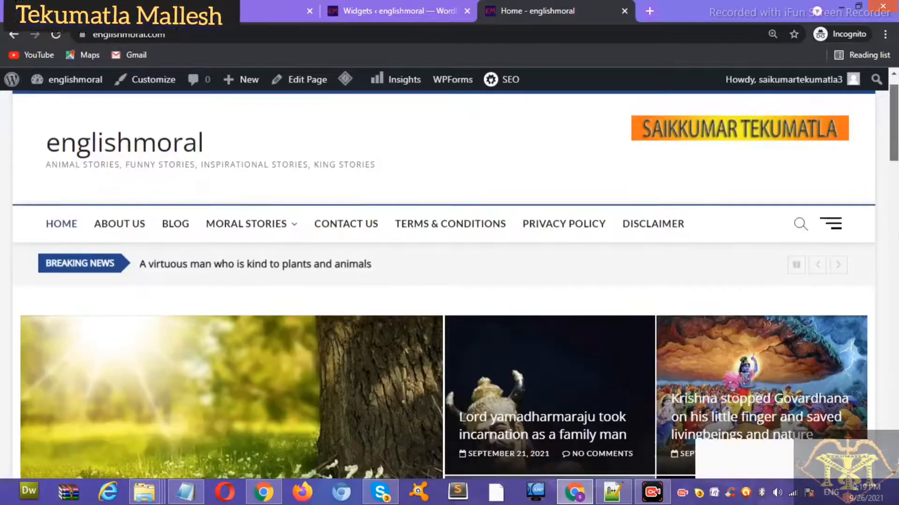
pyautogui.scroll(-15, 449, 281)
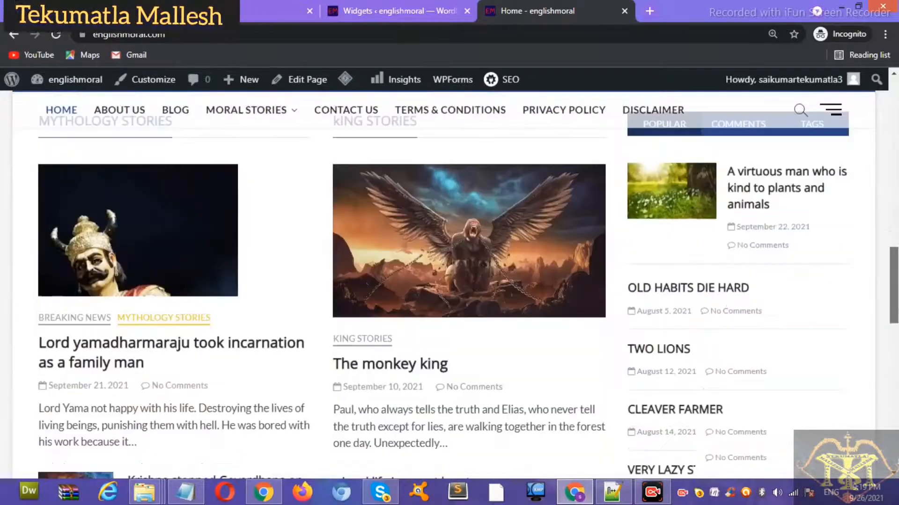
pyautogui.scroll(2, 184, 262)
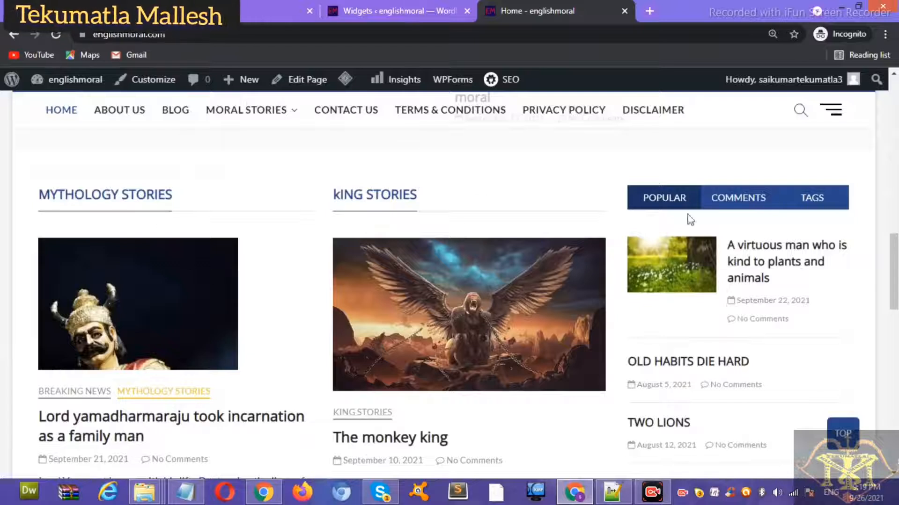
# Step: Check the Comments, Tags and Popular lists in the homepage sidebar, and look over the Moral Stories section
pyautogui.click(746, 196)
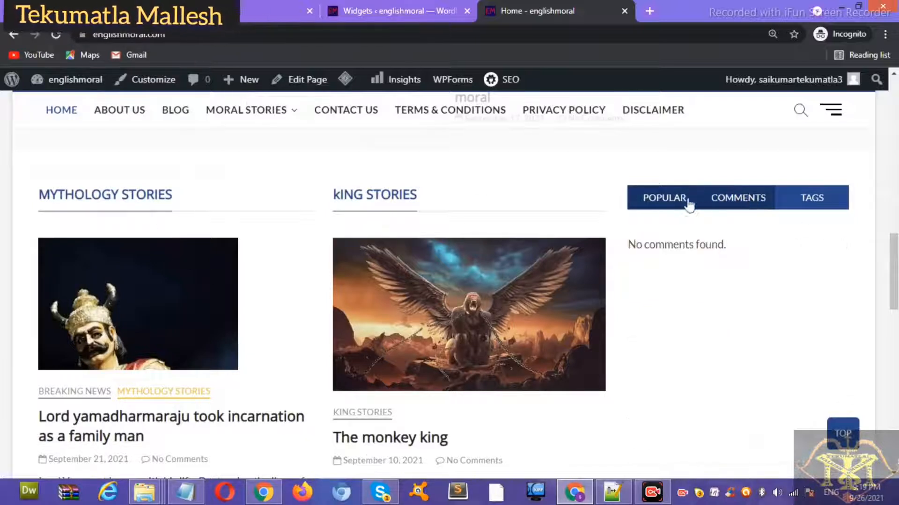
pyautogui.click(688, 201)
pyautogui.click(809, 200)
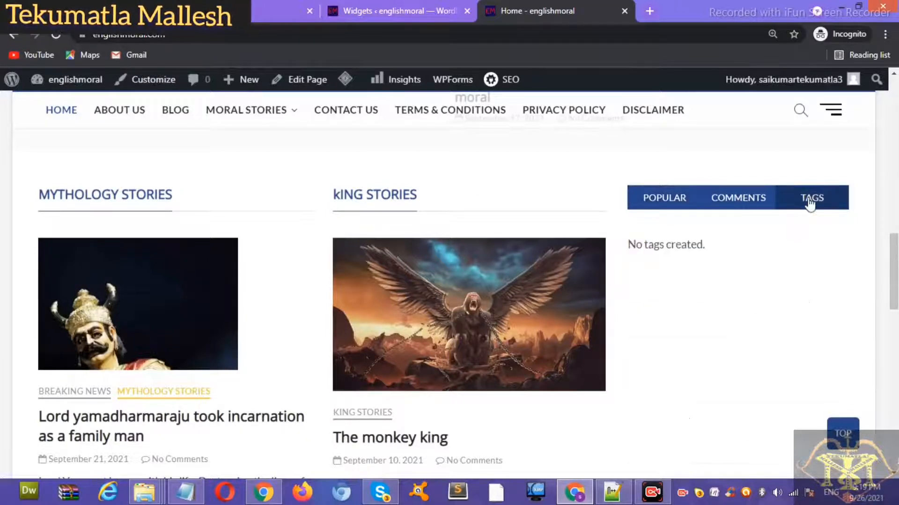
pyautogui.click(677, 201)
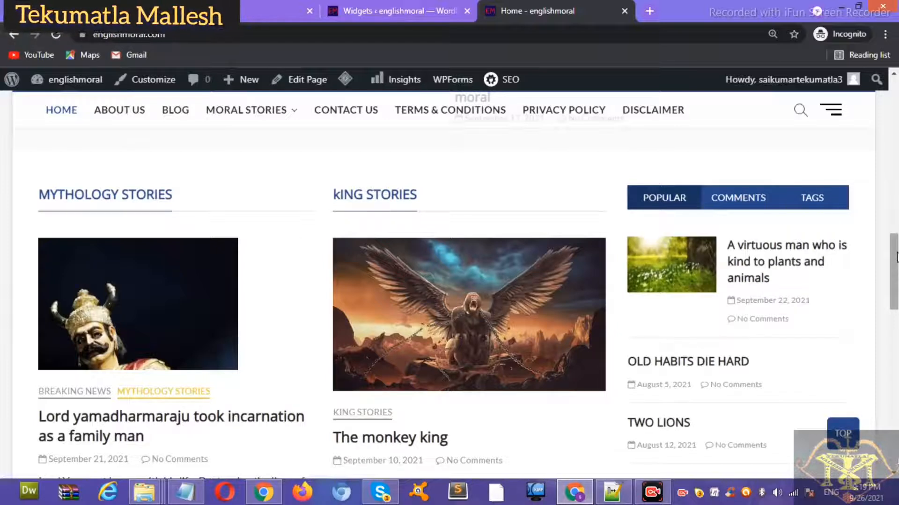
pyautogui.moveTo(895, 256); pyautogui.dragTo(895, 435)
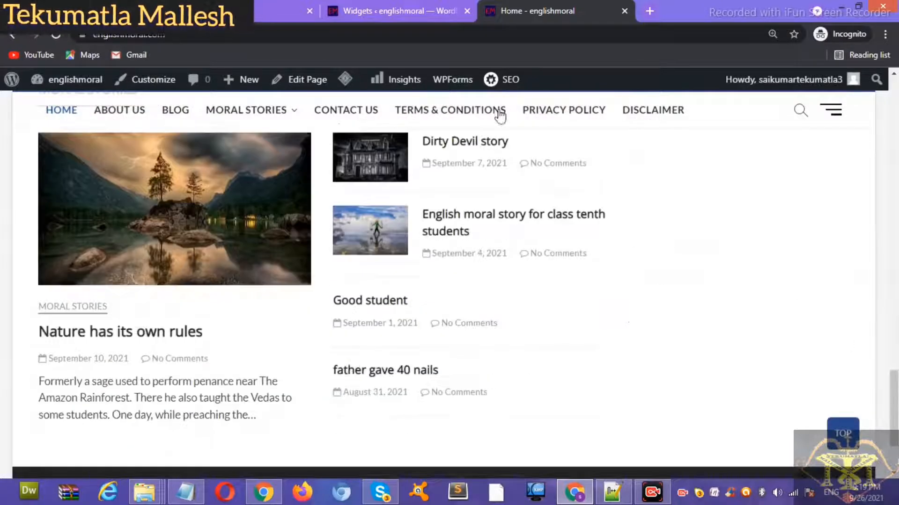
# Step: Return to the Widgets page and inspect the settings of the sidebar's TF: Popular Posts, Tags and Comments widget
pyautogui.click(426, 4)
pyautogui.click(744, 234)
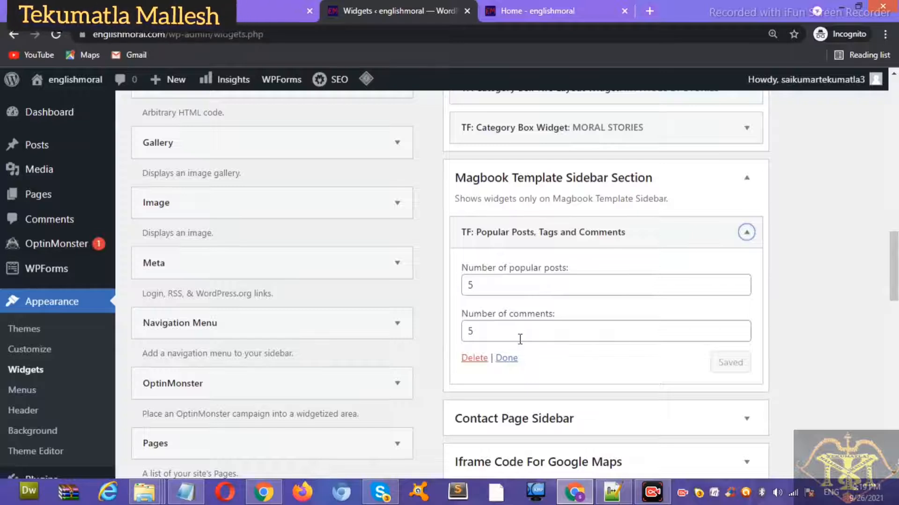
pyautogui.click(745, 233)
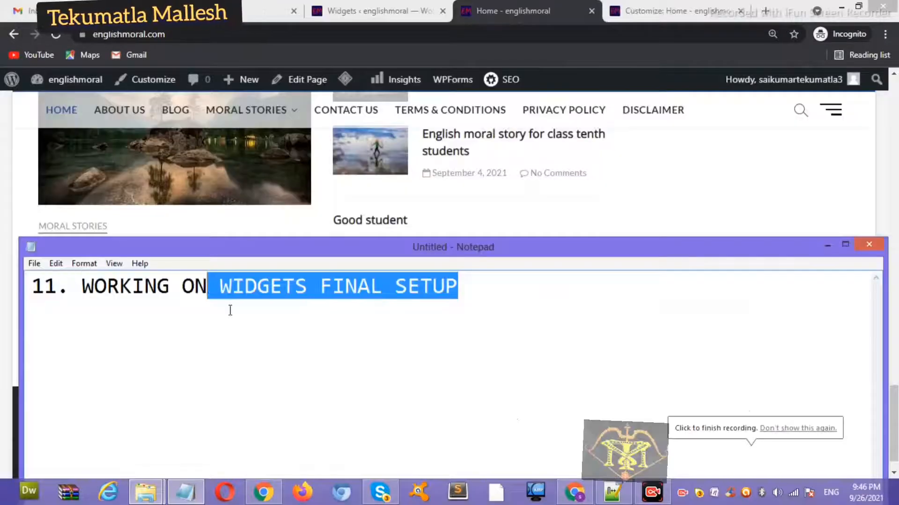
pyautogui.click(432, 345)
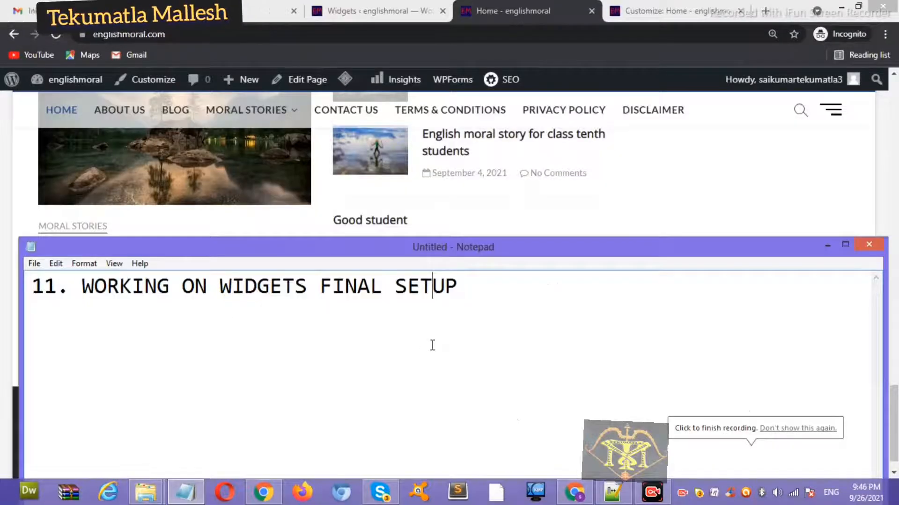
# Step: Minimize the Notepad window and review the homepage's story sections down to the footer
pyautogui.click(827, 245)
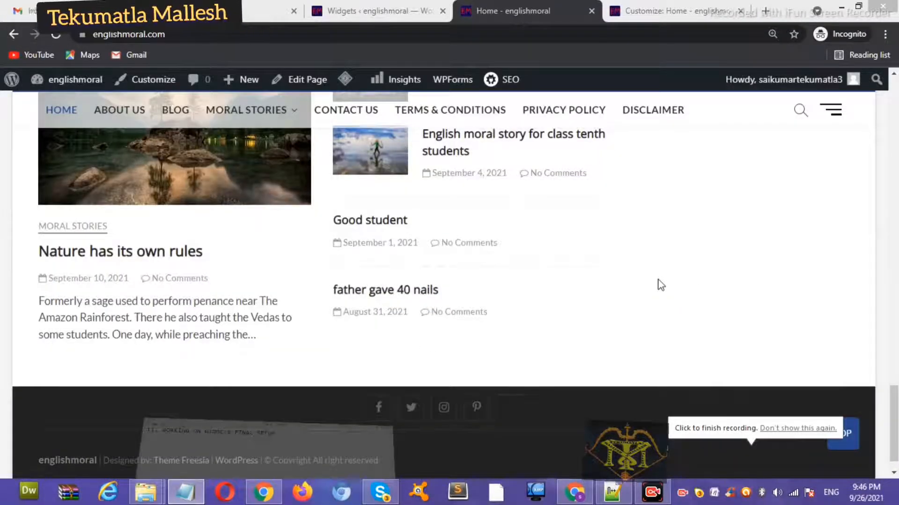
pyautogui.scroll(4, 891, 320)
pyautogui.scroll(15, 891, 320)
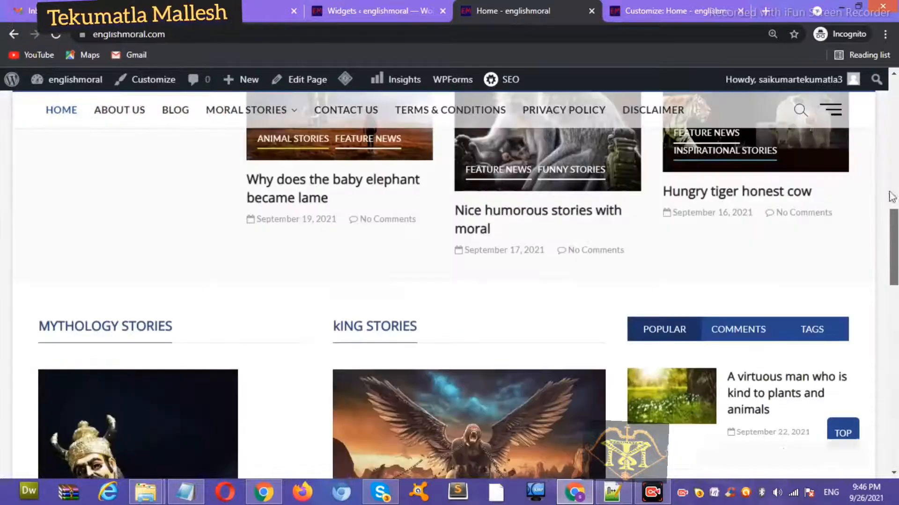
pyautogui.scroll(4, 891, 197)
pyautogui.scroll(-4, 890, 257)
pyautogui.scroll(-20, 893, 312)
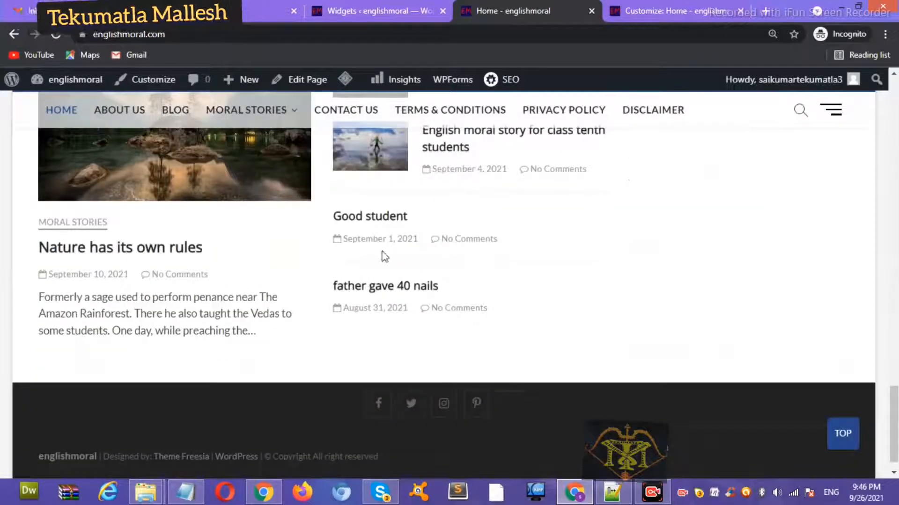
# Step: Return to the Widgets page and inspect the settings of the Moral Stories category box widget in the Magbook Template Section
pyautogui.click(375, 13)
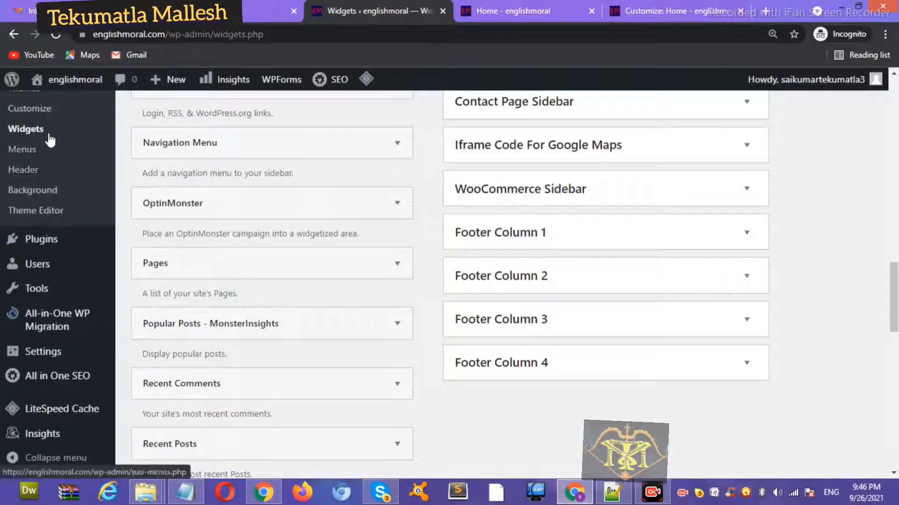
pyautogui.scroll(4, 85, 293)
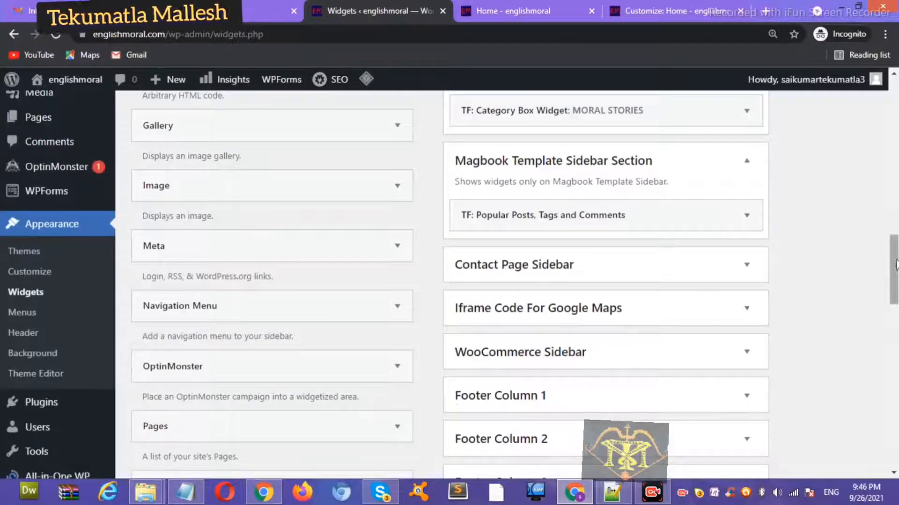
pyautogui.scroll(4, 888, 245)
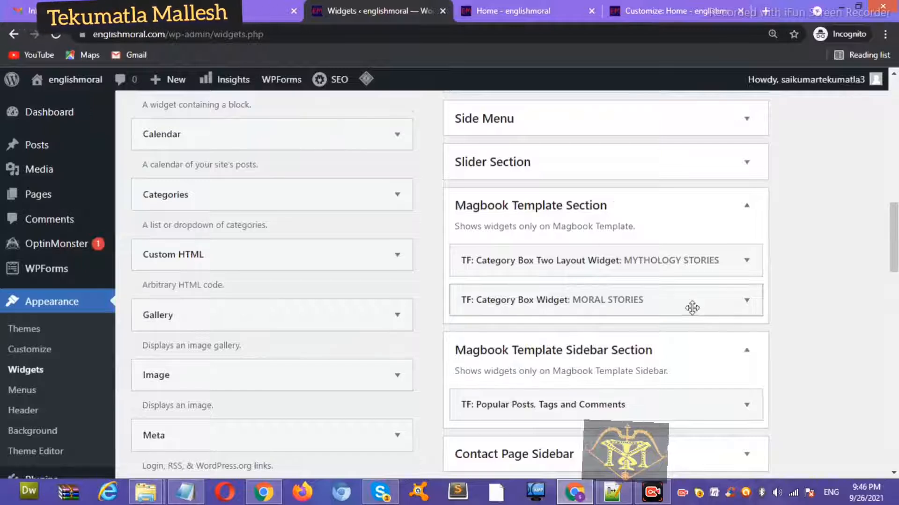
pyautogui.moveTo(895, 252); pyautogui.dragTo(895, 279)
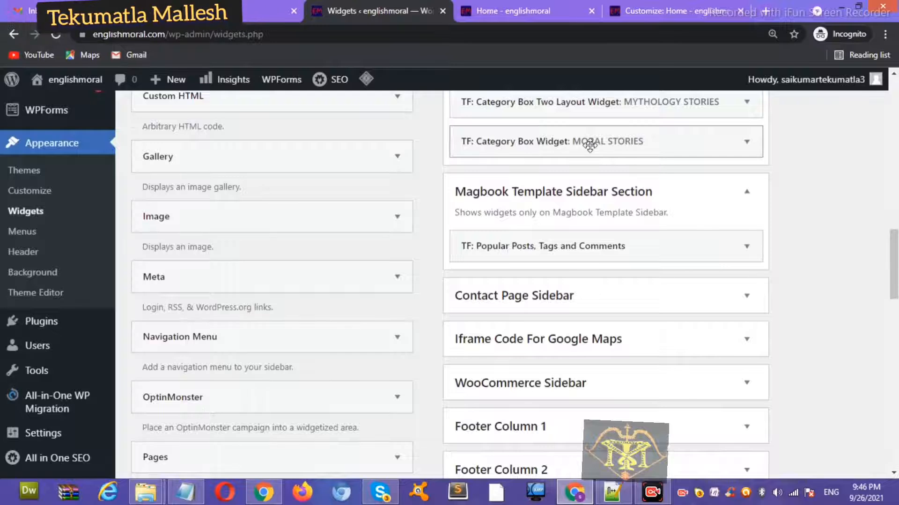
pyautogui.click(746, 142)
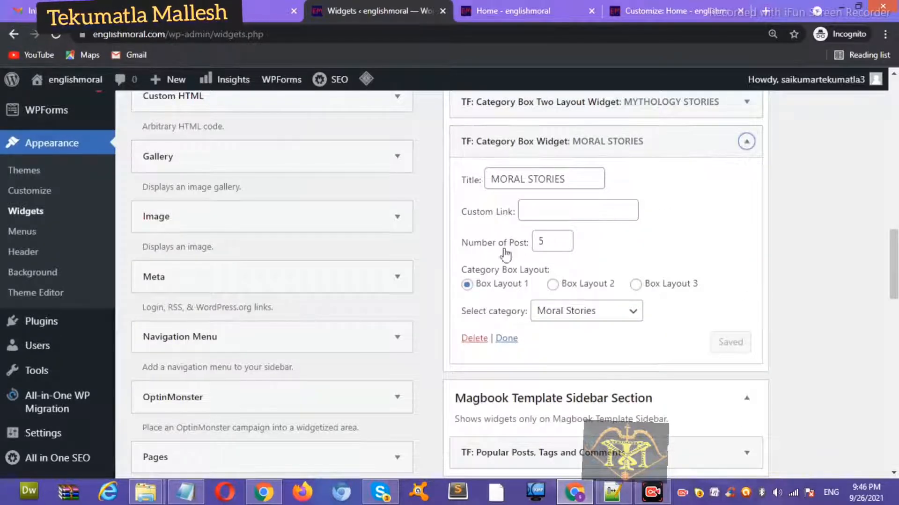
# Step: Compare the homepage's Moral Stories, Mythology Stories and King Stories sections with the widget settings, then collapse the Moral Stories widget
pyautogui.click(532, 18)
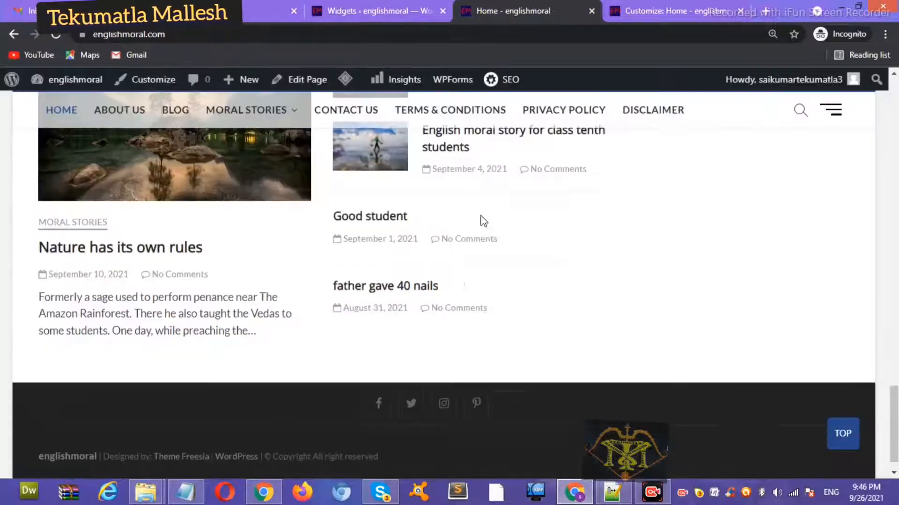
pyautogui.scroll(4, 895, 377)
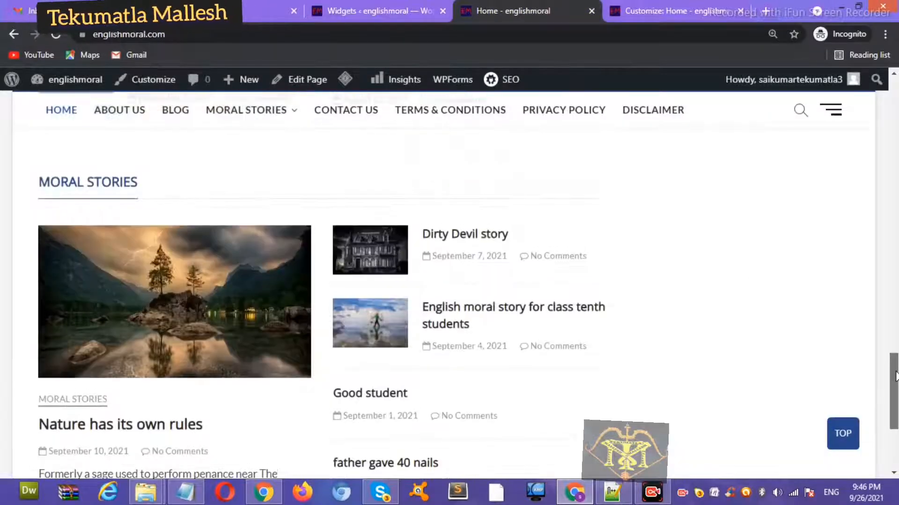
pyautogui.scroll(-2, 895, 376)
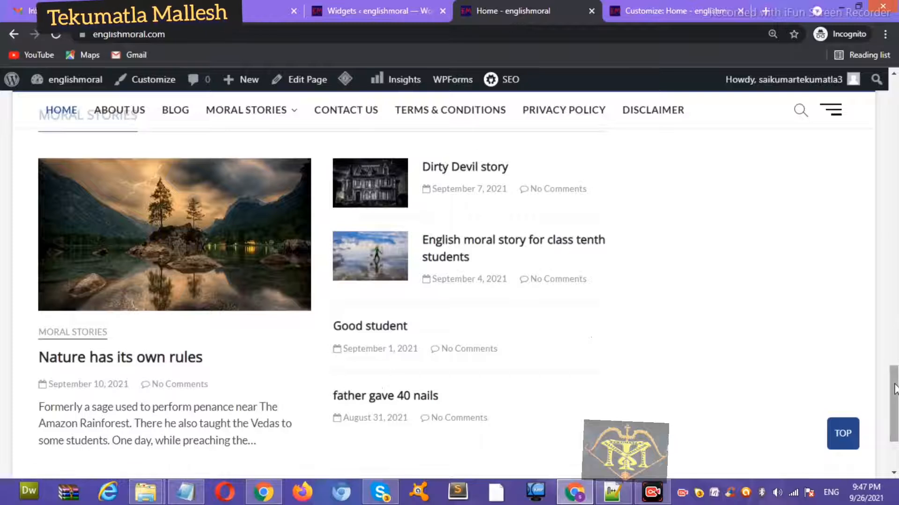
pyautogui.scroll(-2, 895, 369)
pyautogui.scroll(4, 895, 371)
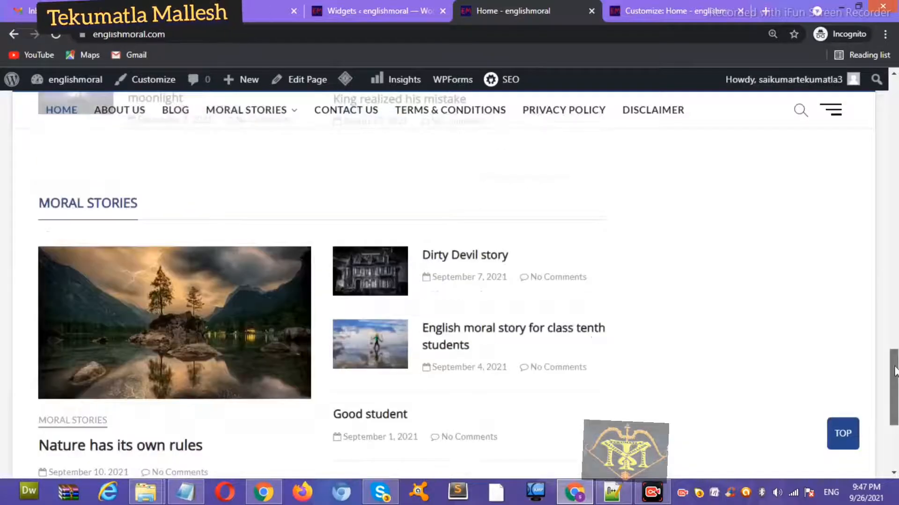
pyautogui.scroll(8, 895, 371)
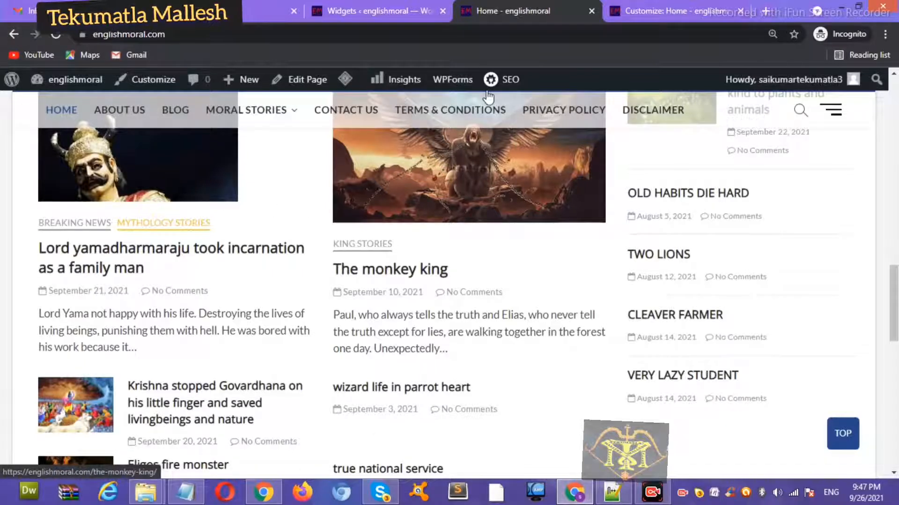
pyautogui.click(407, 11)
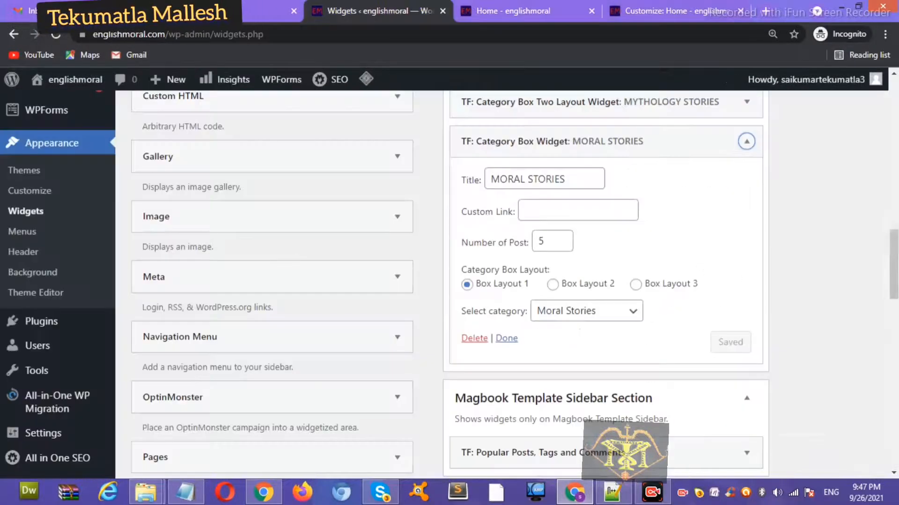
pyautogui.click(746, 142)
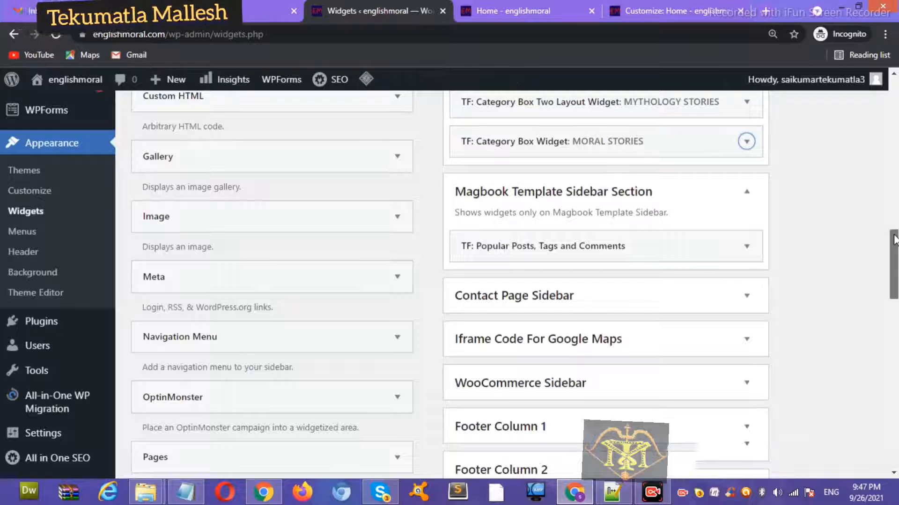
# Step: Inspect the layout, titles and categories of the Mythology Stories two-layout widget and collapse it
pyautogui.moveTo(894, 239); pyautogui.dragTo(894, 219)
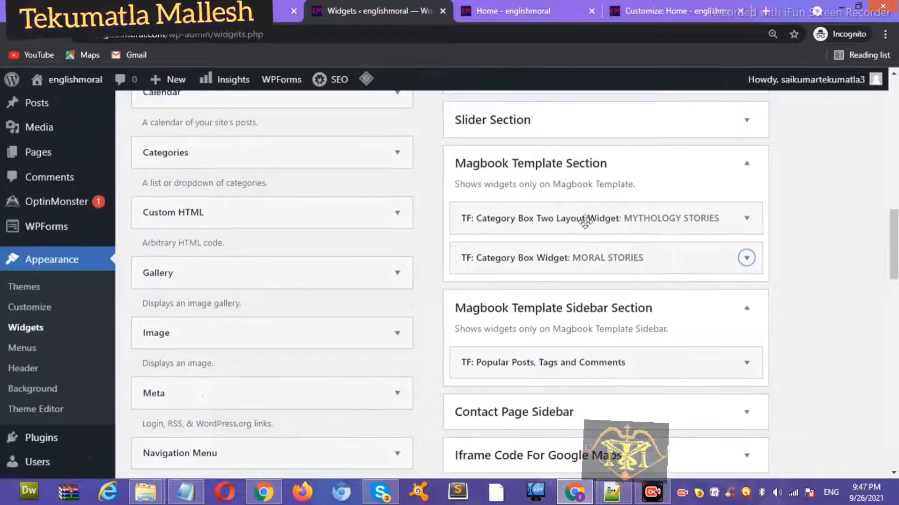
pyautogui.click(612, 222)
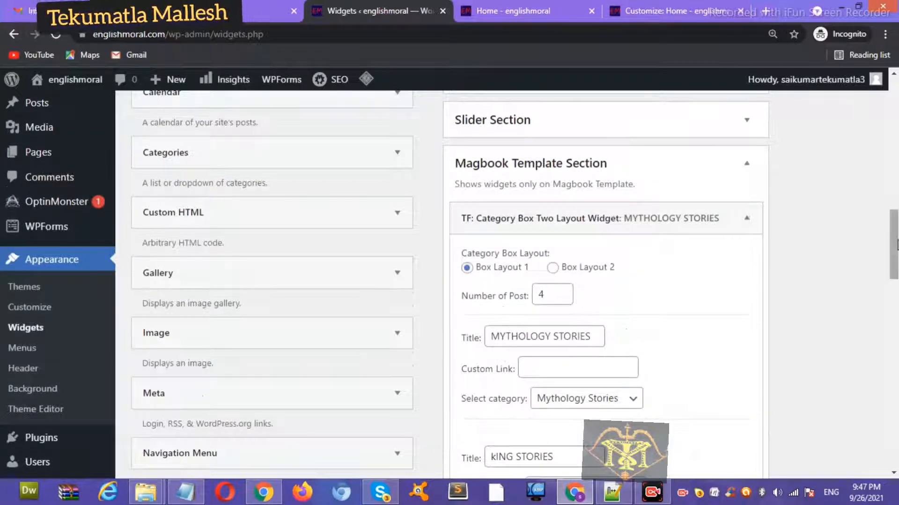
pyautogui.moveTo(894, 241); pyautogui.dragTo(894, 257)
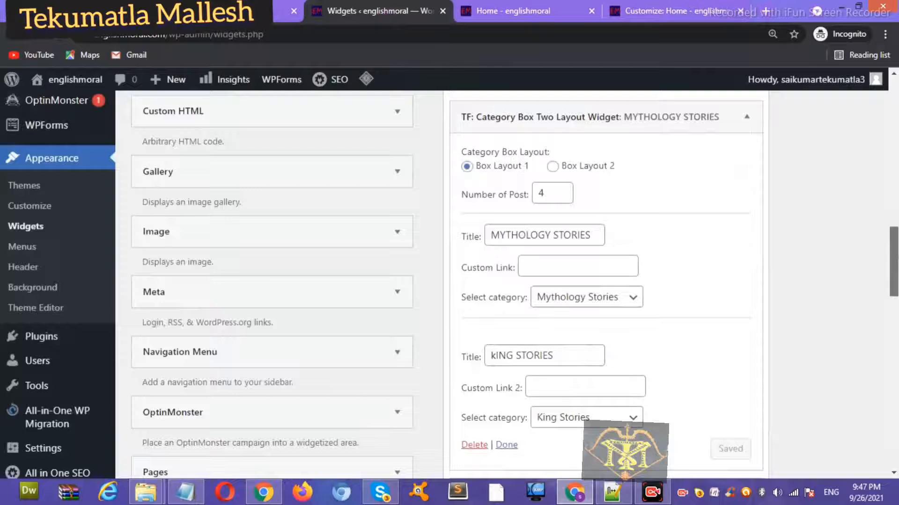
pyautogui.click(540, 122)
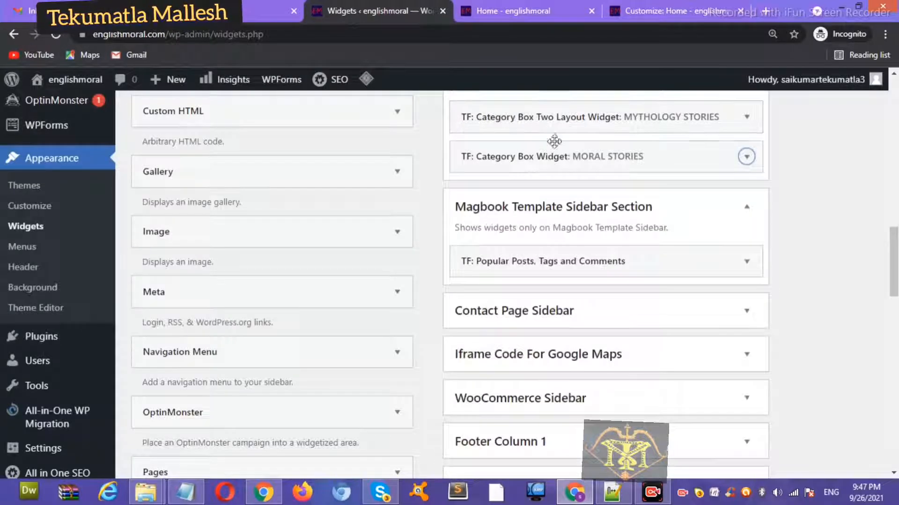
pyautogui.click(733, 120)
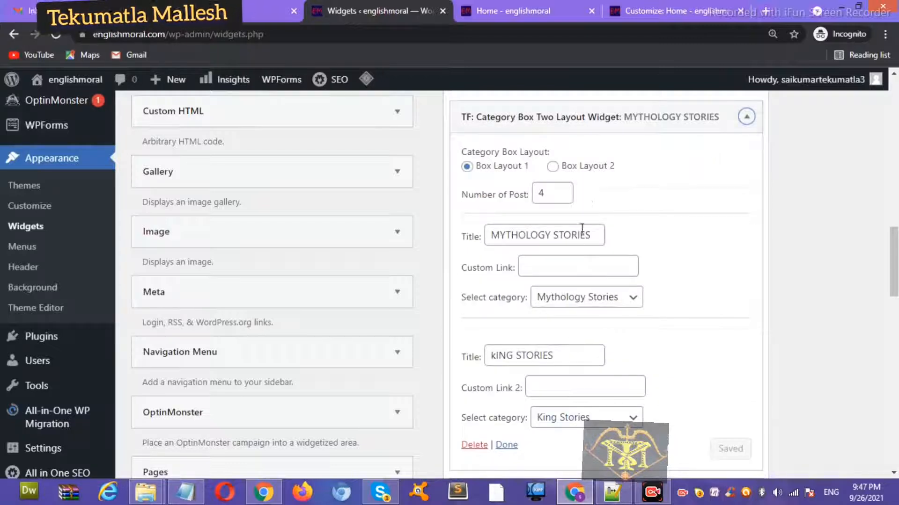
pyautogui.click(581, 117)
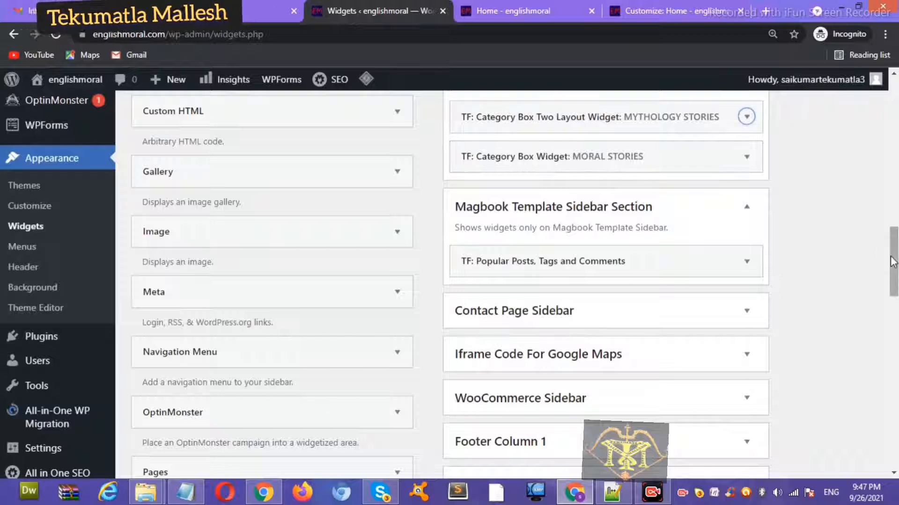
# Step: Add another TF: Category Box Two Layout Widget to the Magbook Template Section and collapse its settings
pyautogui.scroll(-15, 893, 262)
pyautogui.scroll(-3, 732, 391)
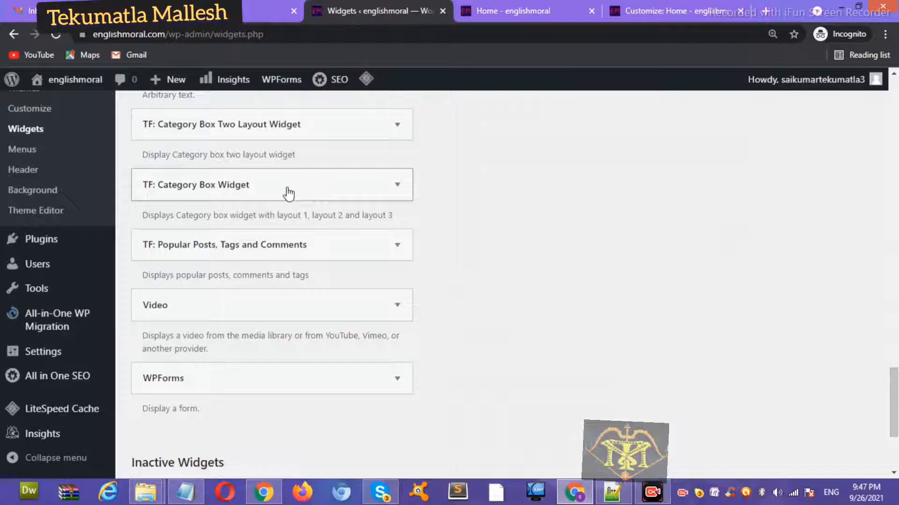
pyautogui.click(318, 127)
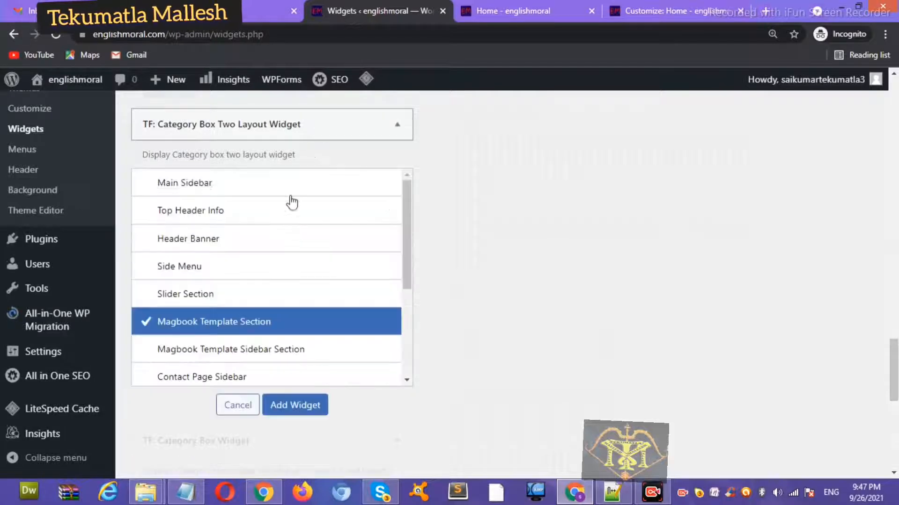
pyautogui.click(288, 405)
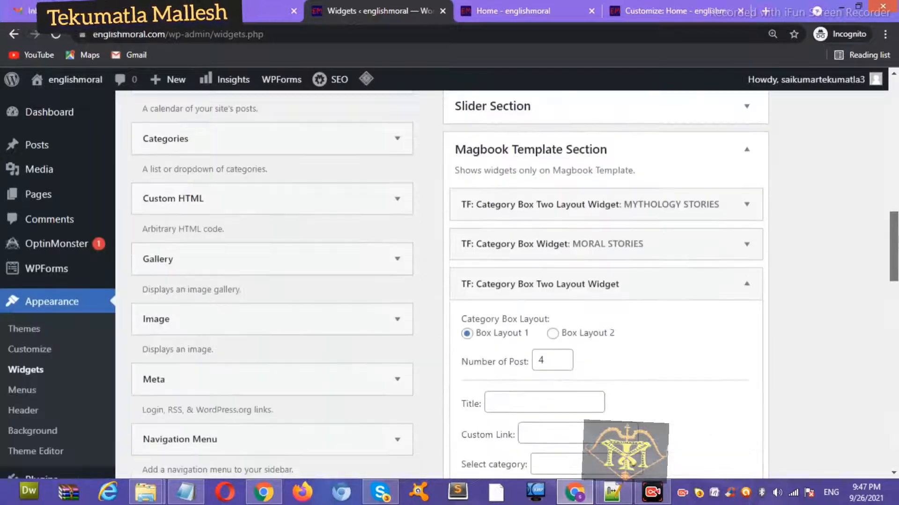
pyautogui.click(753, 283)
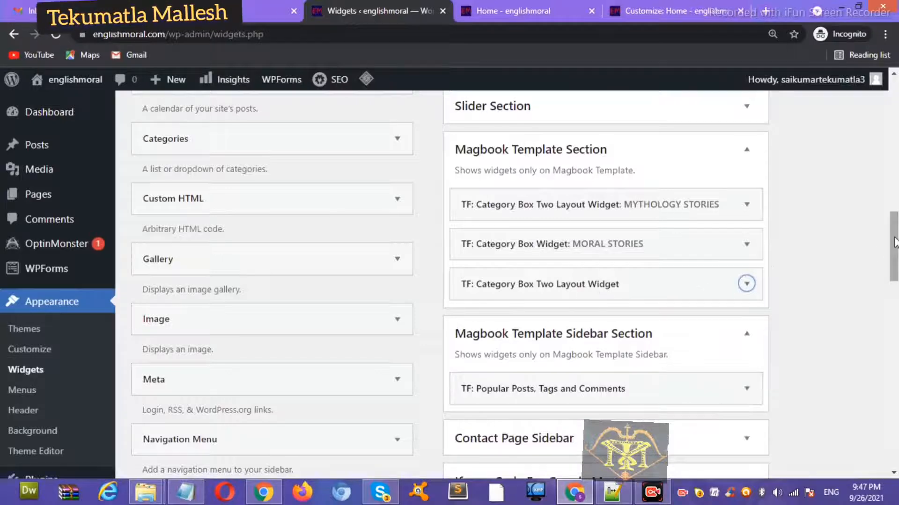
# Step: Look over the end of the homepage from the Moral Stories section to the footer
pyautogui.scroll(-3, 895, 241)
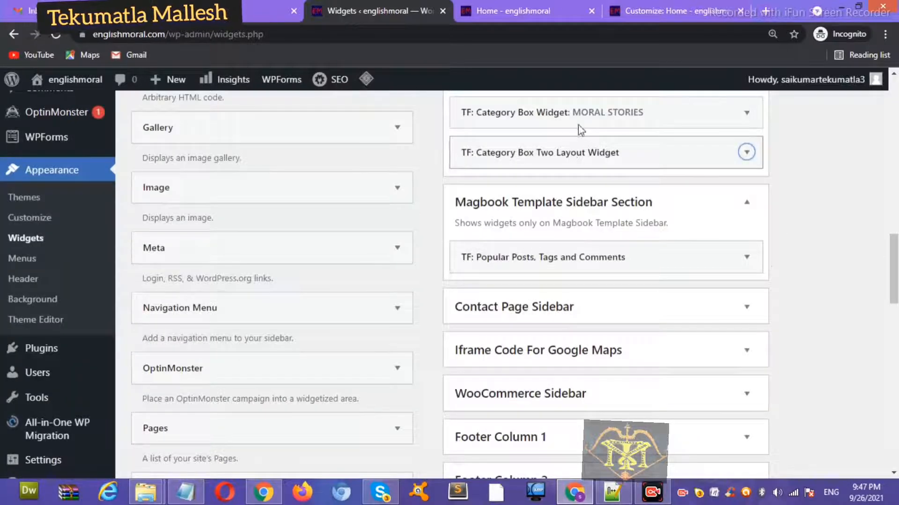
pyautogui.click(545, 6)
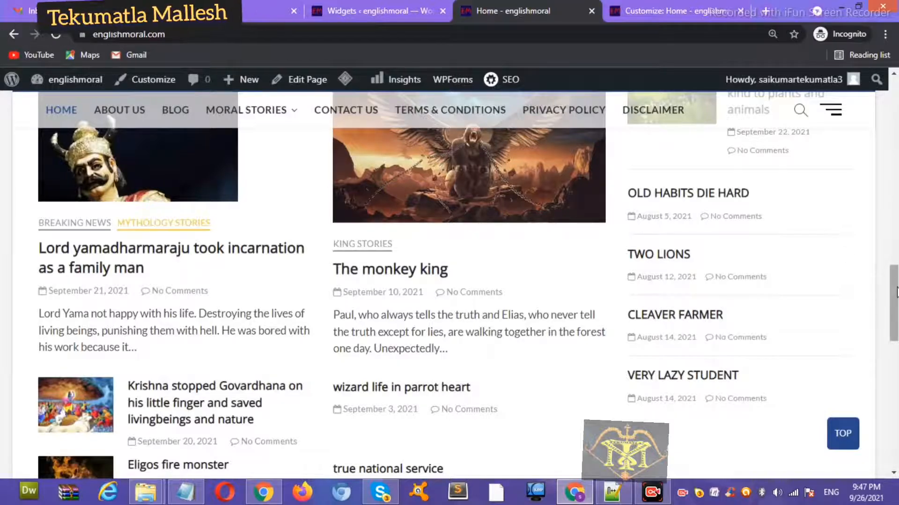
pyautogui.scroll(-9, 893, 361)
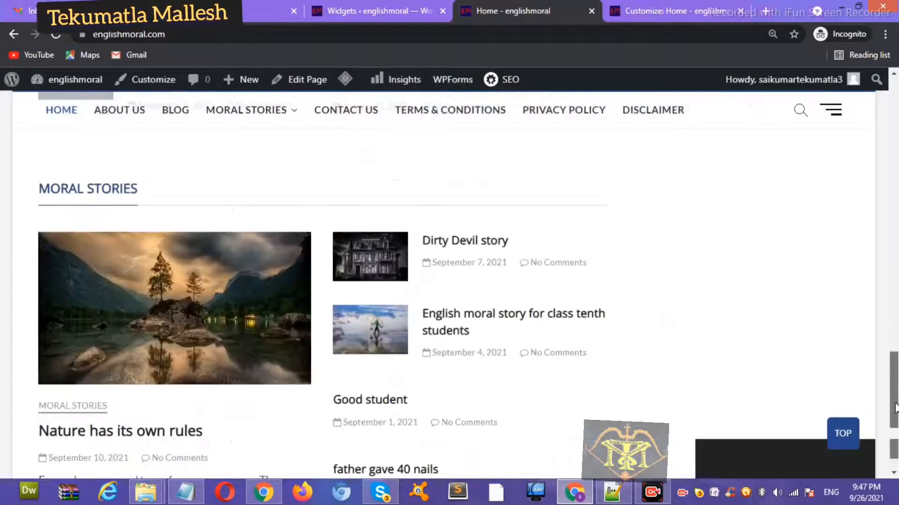
pyautogui.scroll(-4, 894, 369)
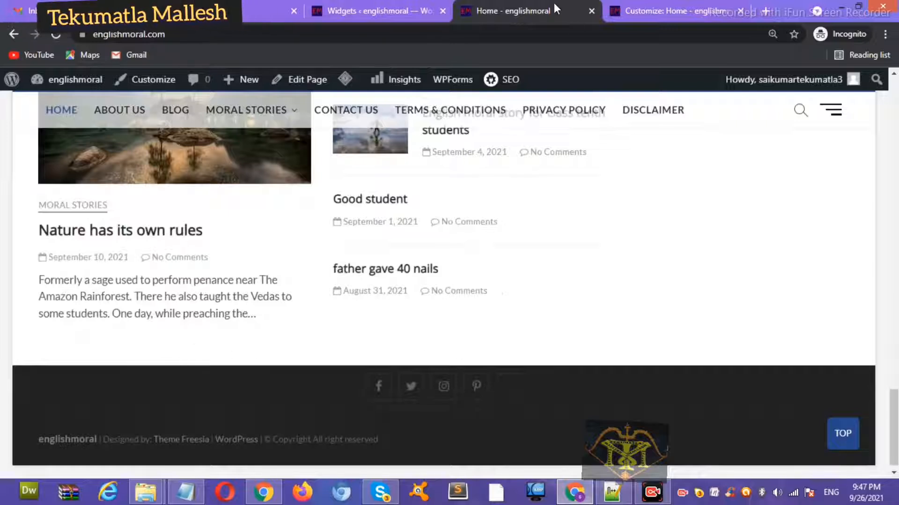
# Step: Return to the Widgets page and check the post and comment settings of the sidebar's TF: Popular Posts, Tags and Comments widget
pyautogui.click(394, 10)
pyautogui.moveTo(896, 250); pyautogui.dragTo(896, 260)
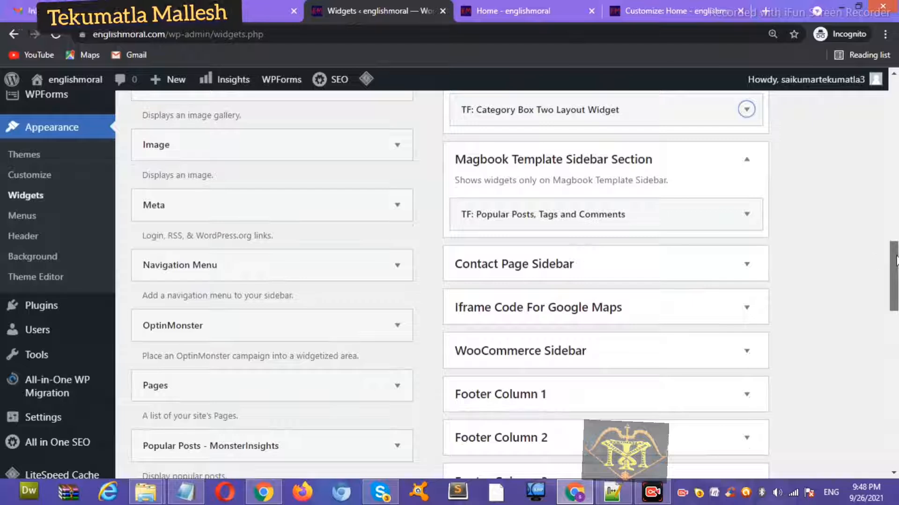
pyautogui.click(748, 218)
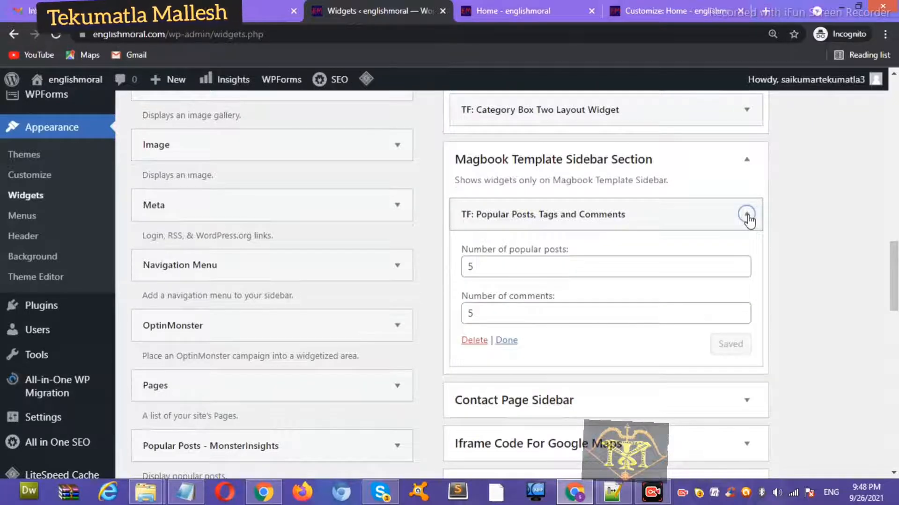
pyautogui.click(747, 215)
pyautogui.scroll(2, 748, 215)
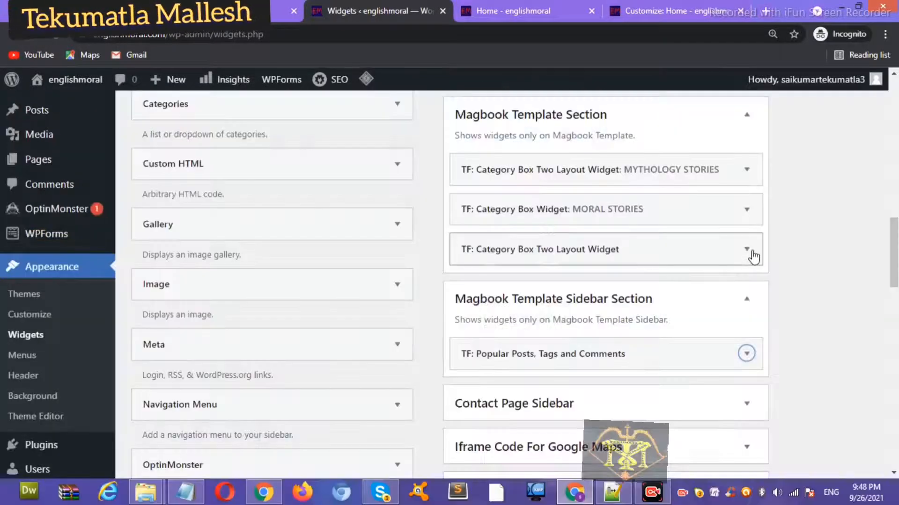
# Step: Set the untitled two-layout widget's first box to the Moral Stories category with the title MORAL STORIES
pyautogui.click(747, 249)
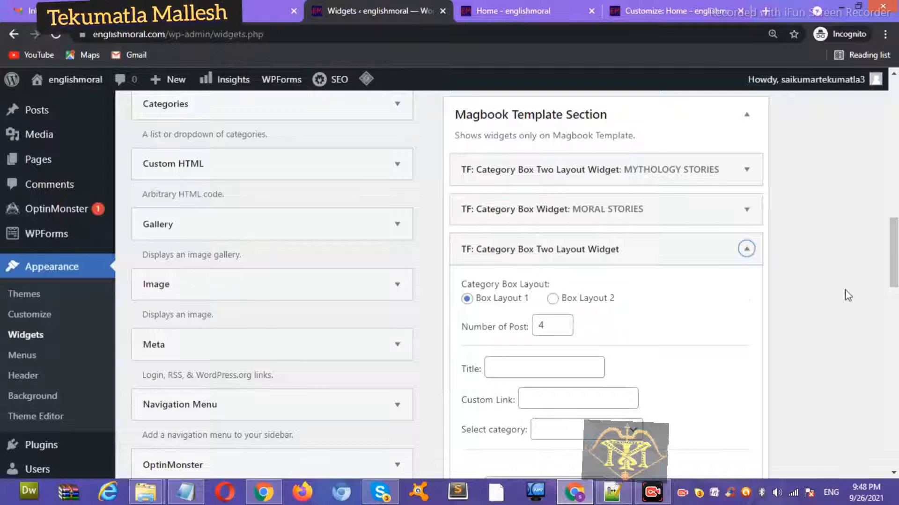
pyautogui.moveTo(896, 284); pyautogui.dragTo(896, 322)
pyautogui.click(636, 226)
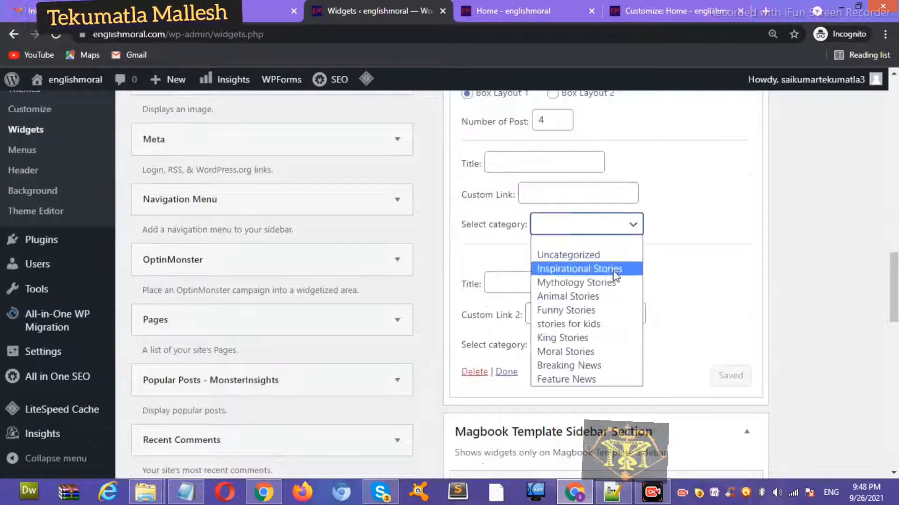
pyautogui.click(588, 357)
pyautogui.click(529, 163)
pyautogui.write('moral')
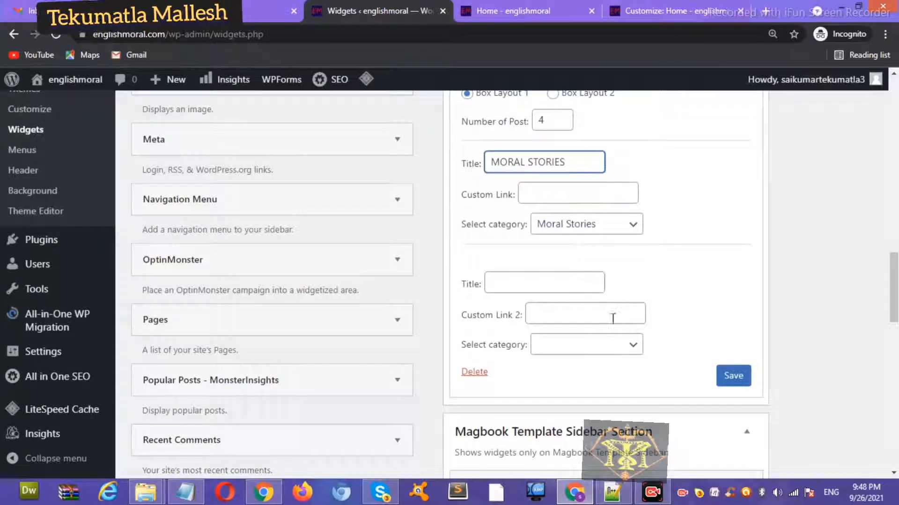
# Step: Set the two-layout widget's second box to the stories for kids category with the title STORIES FOR KIDS, and save and close the widget
pyautogui.click(626, 346)
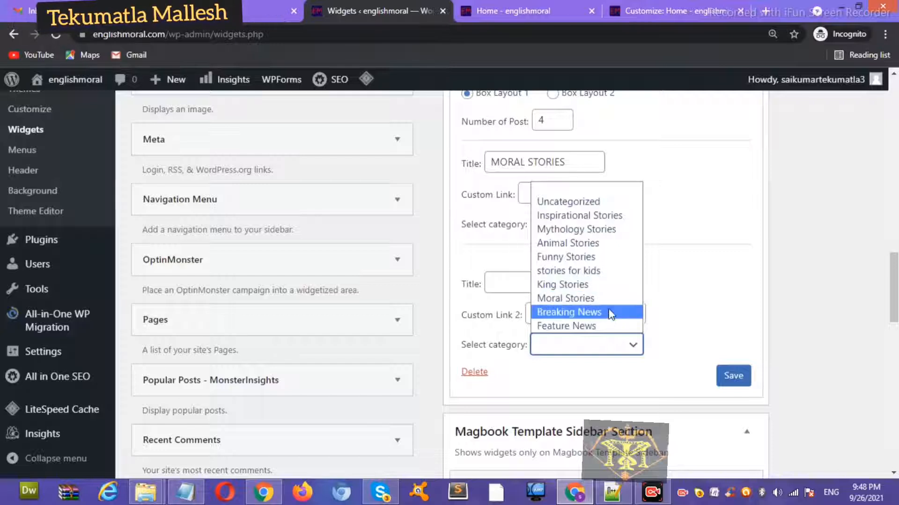
pyautogui.click(599, 271)
pyautogui.click(546, 194)
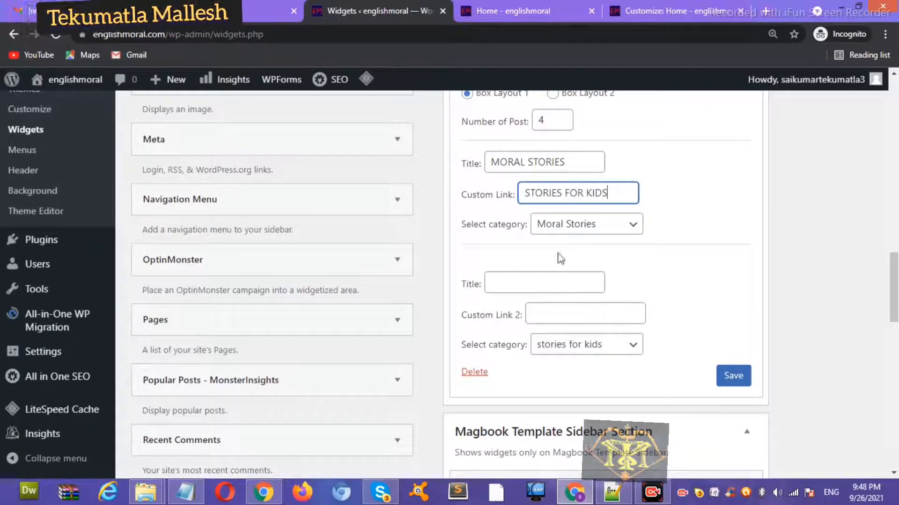
pyautogui.tripleClick(577, 195)
pyautogui.hotkey('ctrl', 'c')
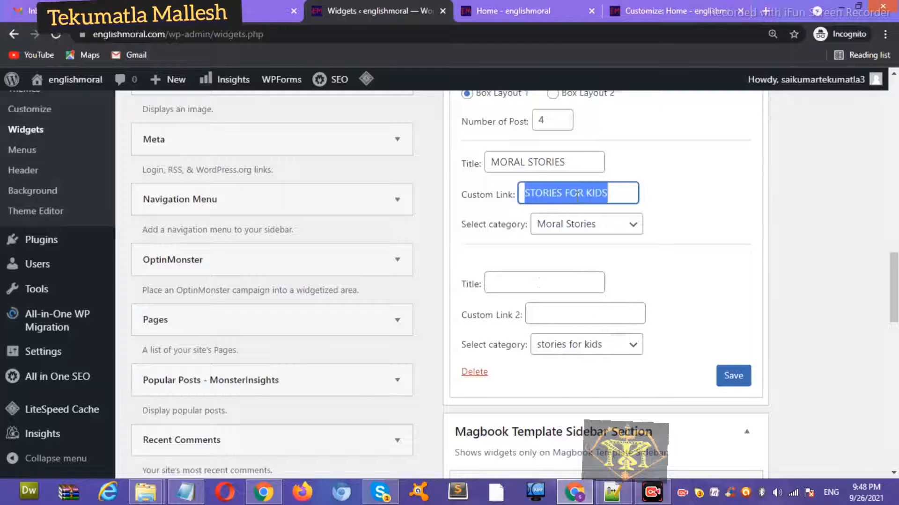
pyautogui.press('BackSpace')
pyautogui.click(521, 283)
pyautogui.hotkey('ctrl', 'v')
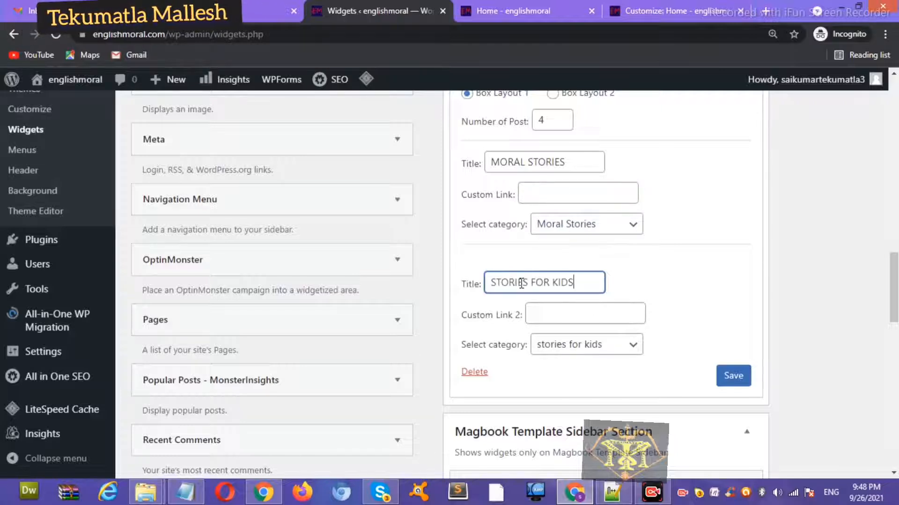
pyautogui.click(727, 377)
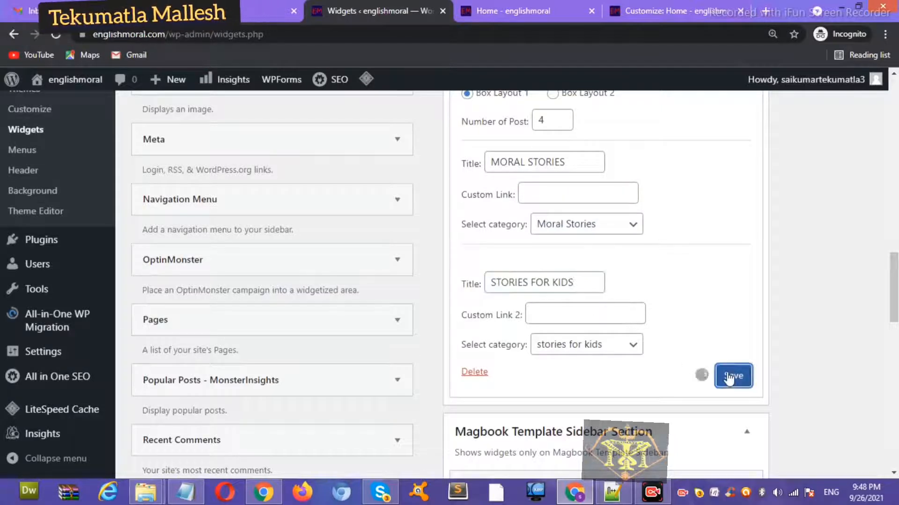
pyautogui.click(508, 373)
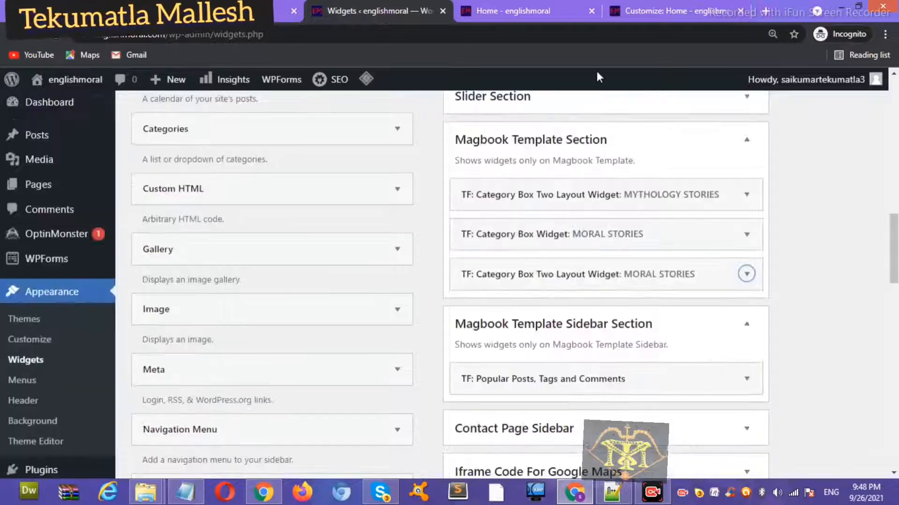
# Step: Purge the homepage's cache and check the category boxes at the end of the page
pyautogui.click(576, 12)
pyautogui.moveTo(345, 78)
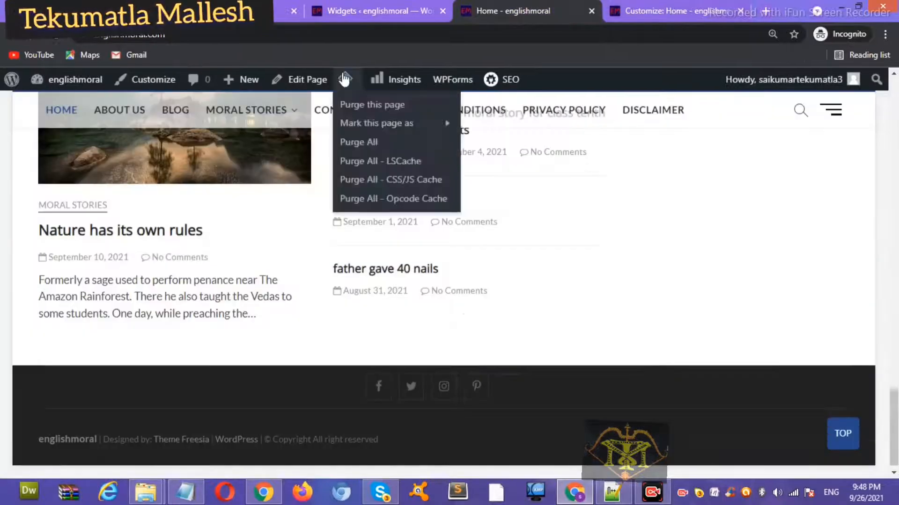
pyautogui.click(352, 103)
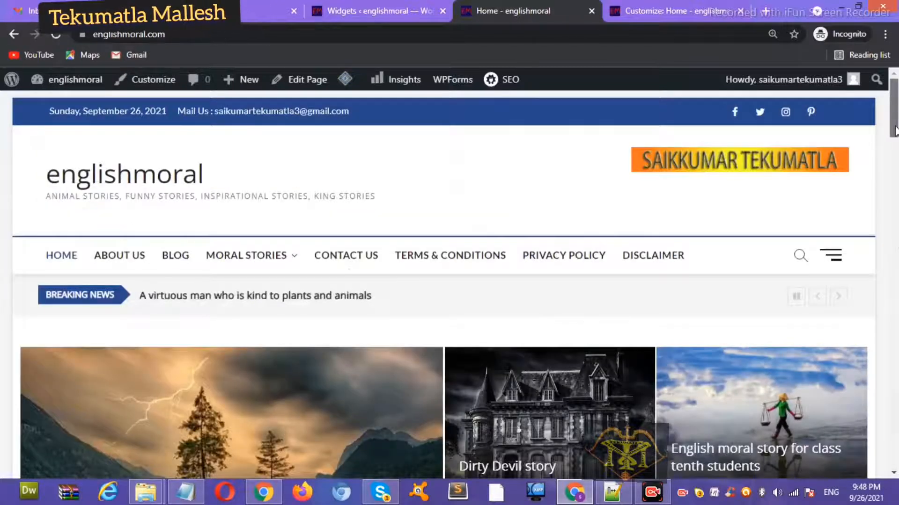
pyautogui.moveTo(896, 131); pyautogui.dragTo(897, 372)
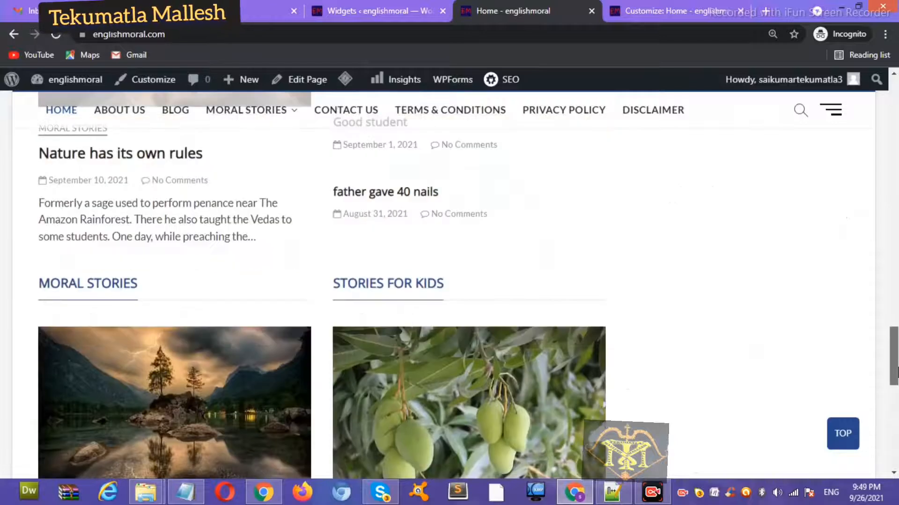
pyautogui.moveTo(896, 353); pyautogui.dragTo(877, 310)
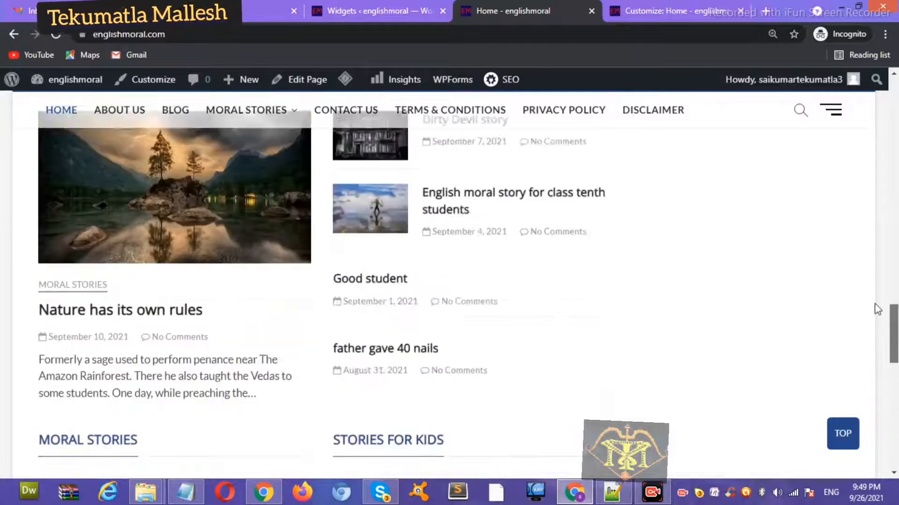
pyautogui.scroll(3, 878, 310)
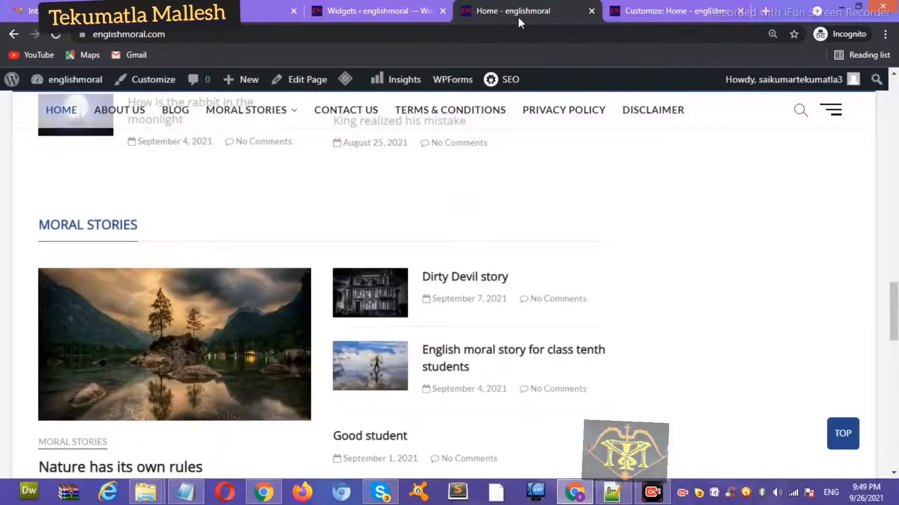
# Step: Change the last two-layout widget's first box to the Funny Stories category with the title FUNNY STORIES, and save and close the widget
pyautogui.click(411, 7)
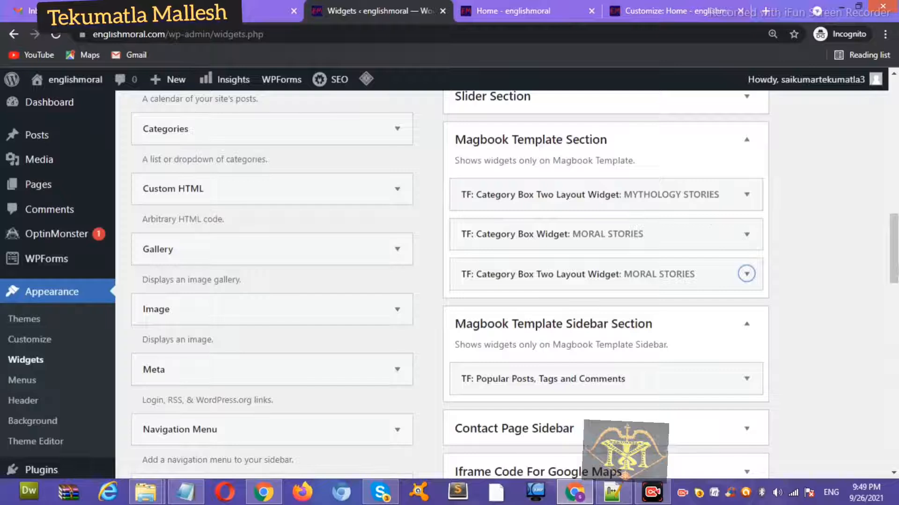
pyautogui.scroll(-2, 754, 208)
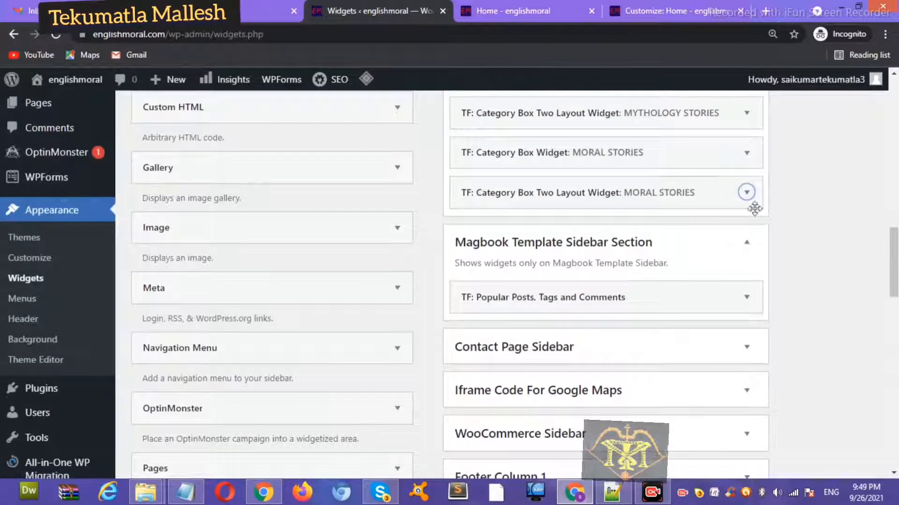
pyautogui.click(748, 194)
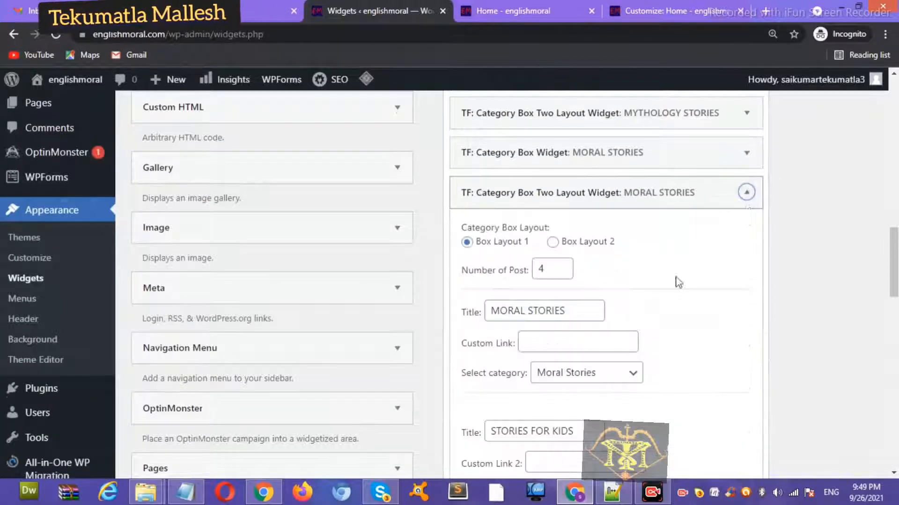
pyautogui.click(619, 382)
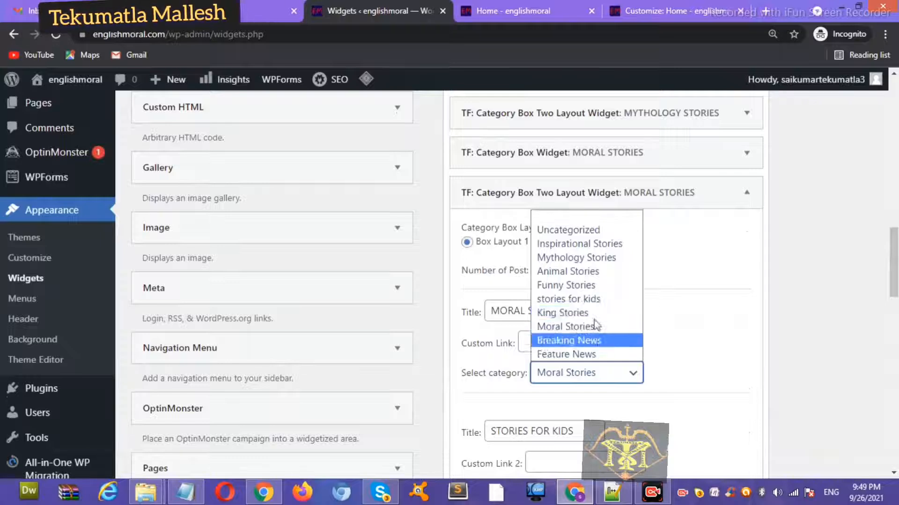
pyautogui.click(585, 287)
pyautogui.tripleClick(547, 313)
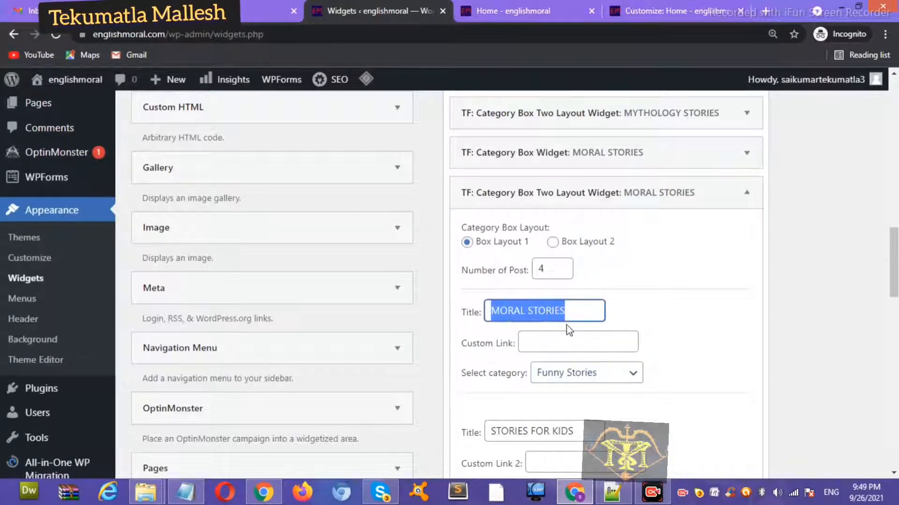
pyautogui.write('fUN')
pyautogui.press('BackSpace')
pyautogui.write('FUNNY STO')
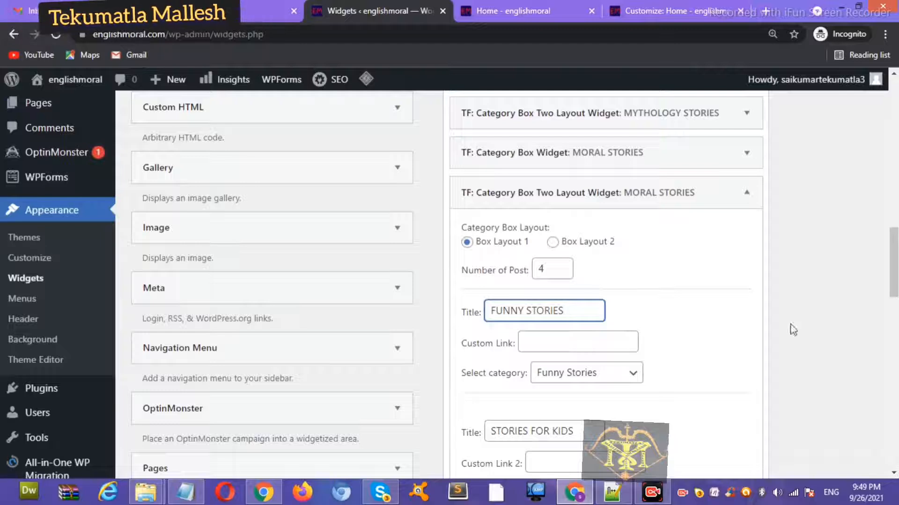
pyautogui.moveTo(897, 277); pyautogui.dragTo(897, 304)
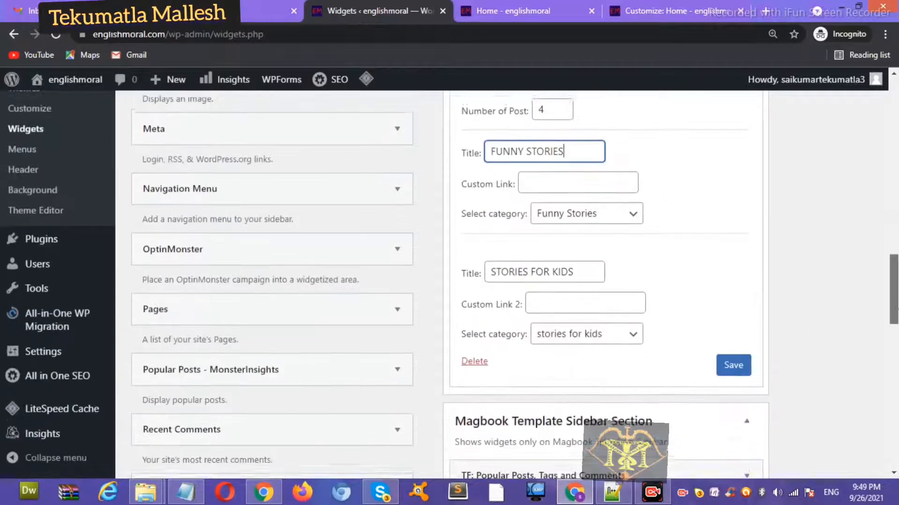
pyautogui.click(731, 361)
pyautogui.click(507, 359)
# Step: Purge the homepage's cache again and look through the page down to the Funny Stories and Stories for Kids boxes
pyautogui.click(544, 10)
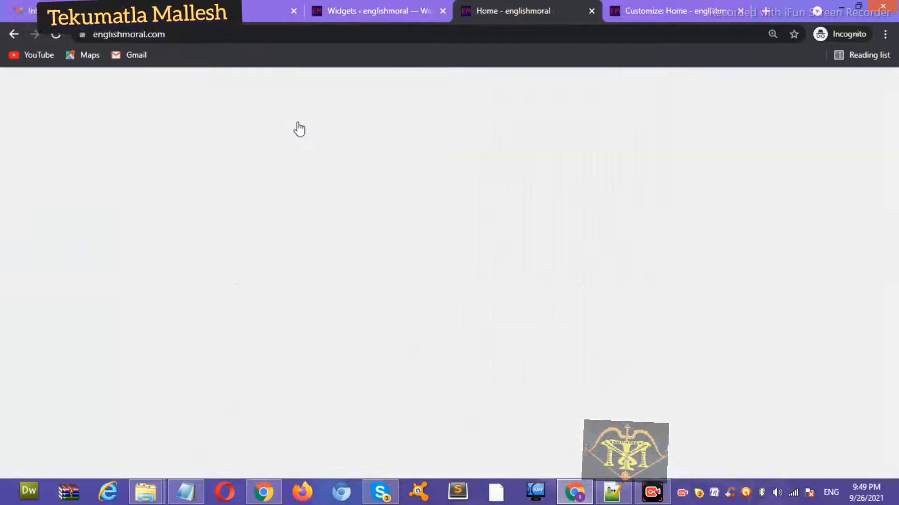
pyautogui.moveTo(345, 79)
pyautogui.click(355, 104)
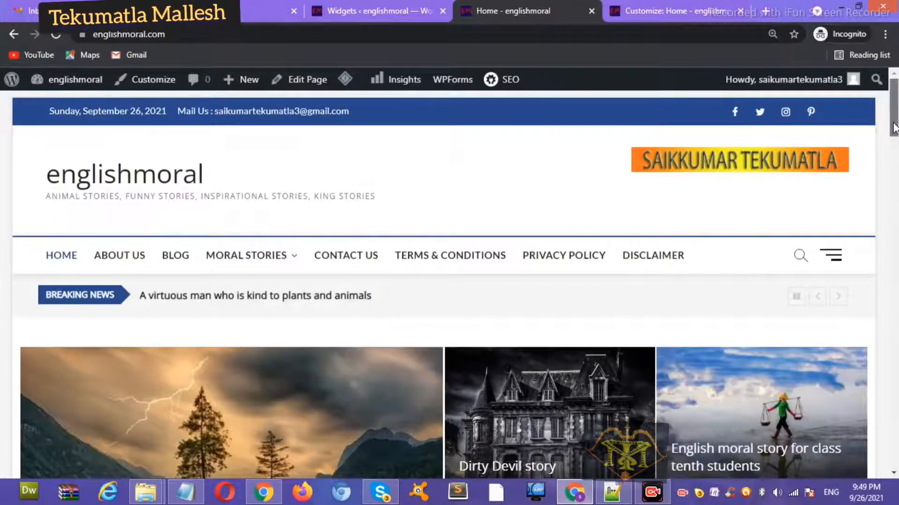
pyautogui.scroll(-5, 894, 128)
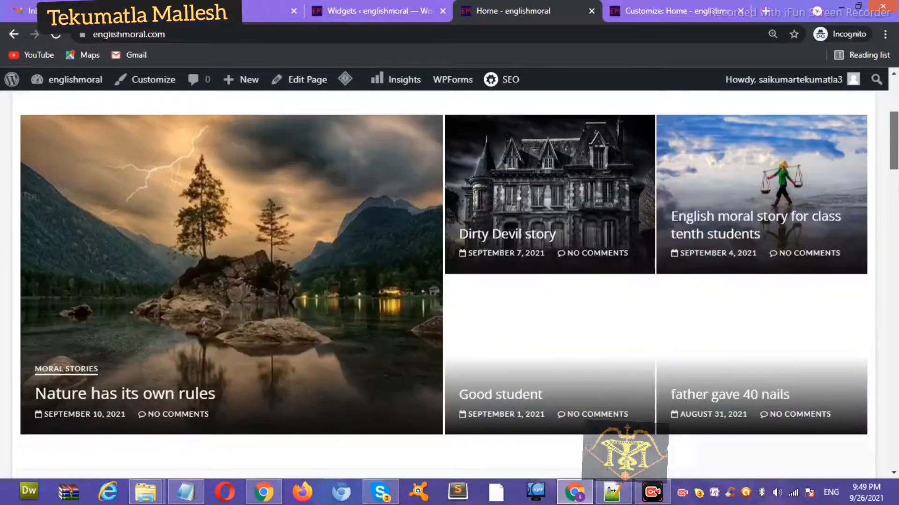
pyautogui.scroll(-10, 184, 157)
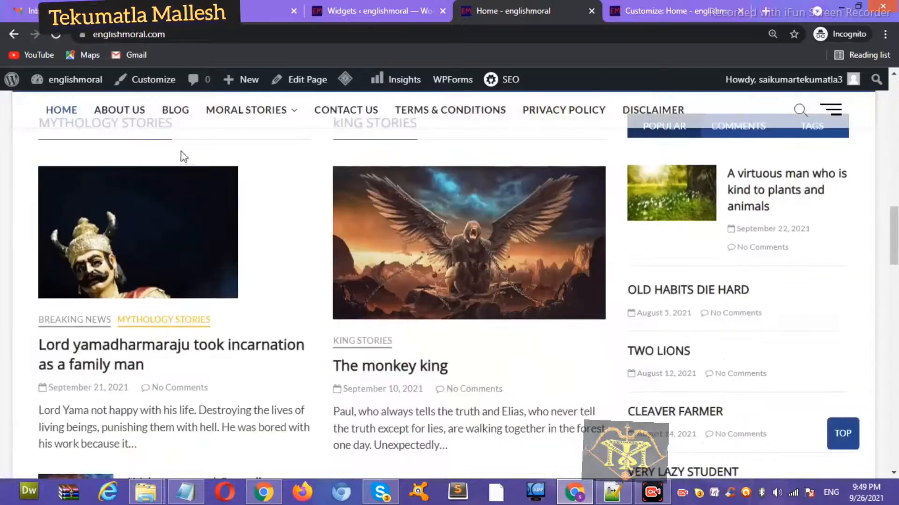
pyautogui.moveTo(894, 224); pyautogui.dragTo(893, 279)
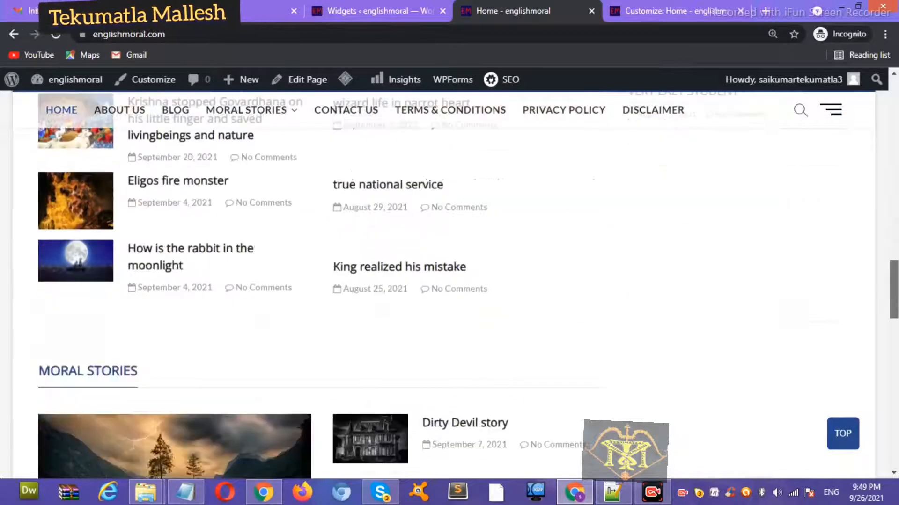
pyautogui.scroll(-10, 212, 257)
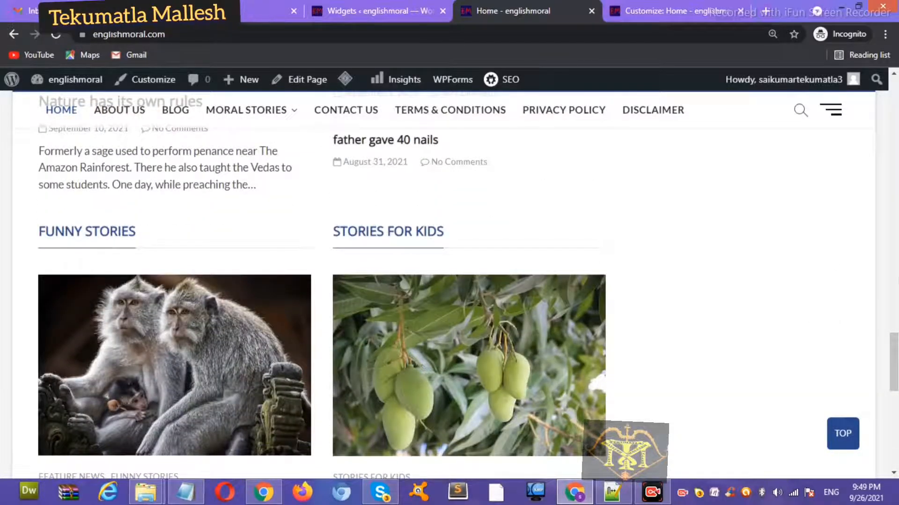
pyautogui.scroll(-10, 431, 292)
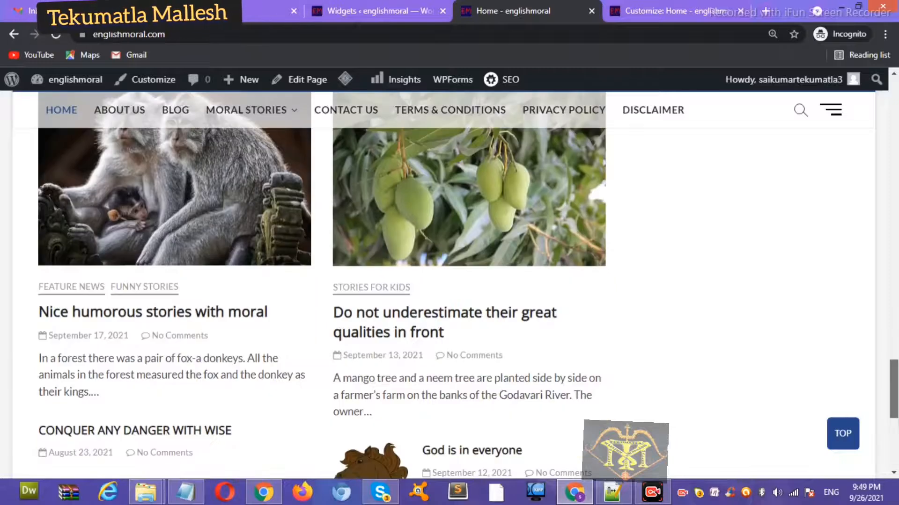
# Step: Return to the Widgets page and add another TF: Category Box Widget to the Magbook Template Section
pyautogui.click(356, 2)
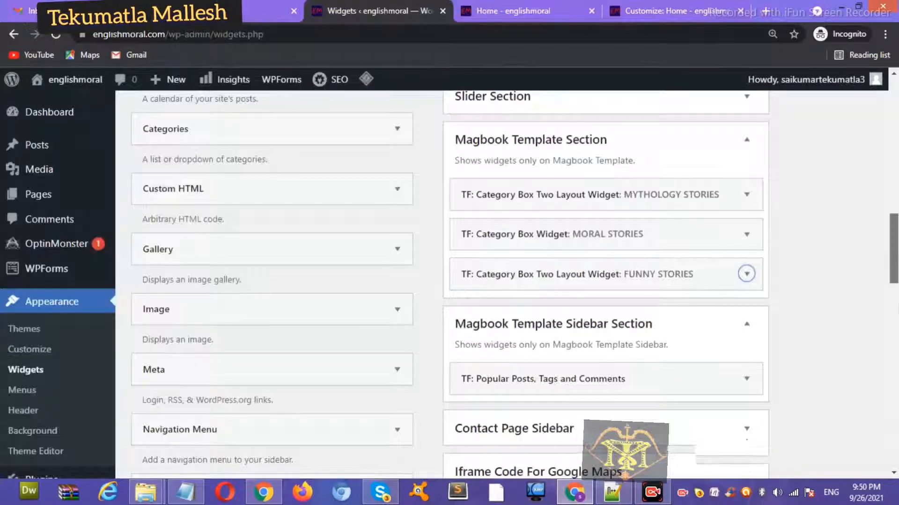
pyautogui.scroll(-15, 505, 281)
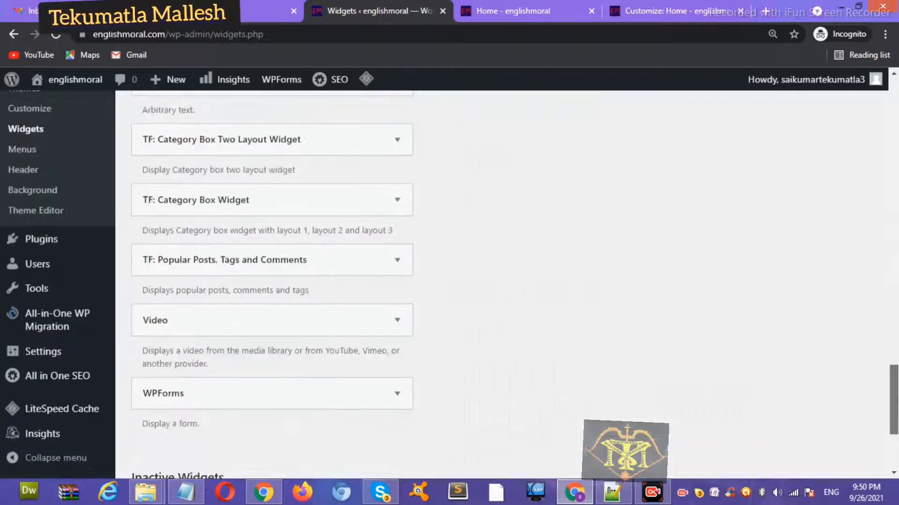
pyautogui.click(206, 200)
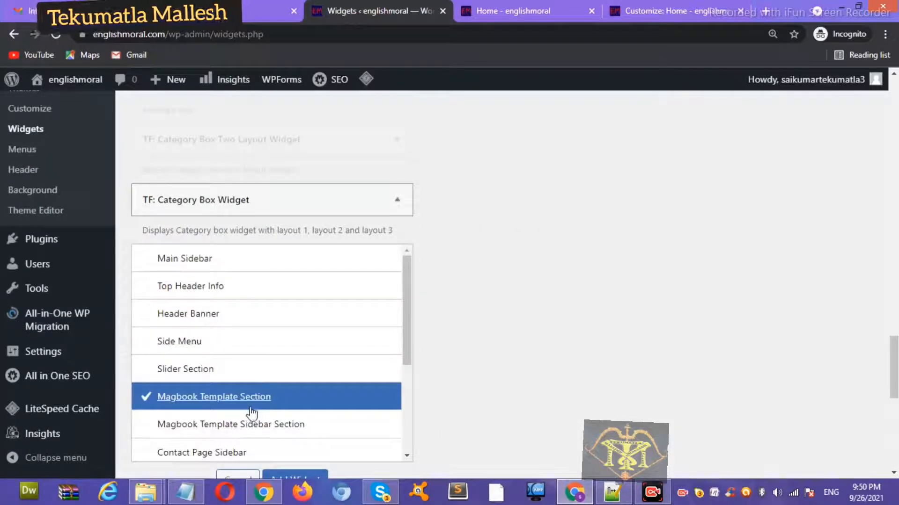
pyautogui.click(315, 477)
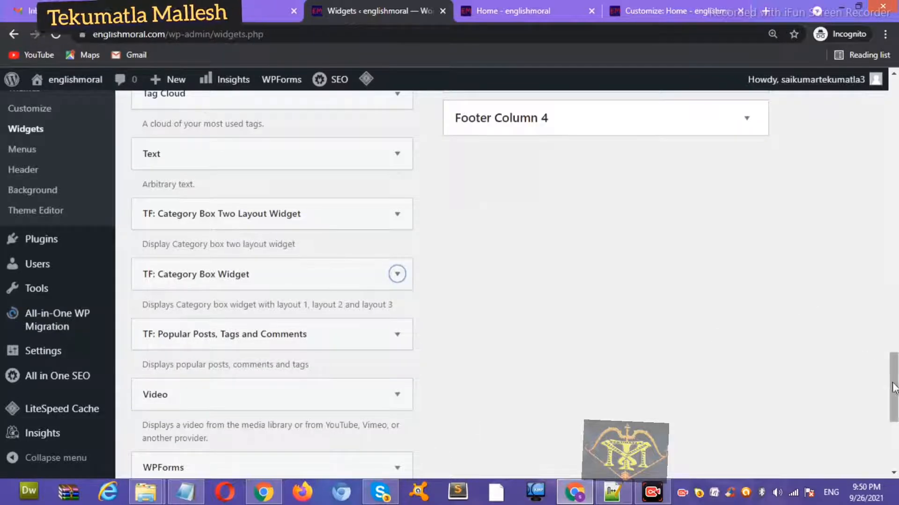
# Step: Set the new Category Box Widget to the Inspirational Stories category with the title INSPIRATIONAL STORIES
pyautogui.moveTo(893, 373); pyautogui.dragTo(892, 292)
pyautogui.click(634, 200)
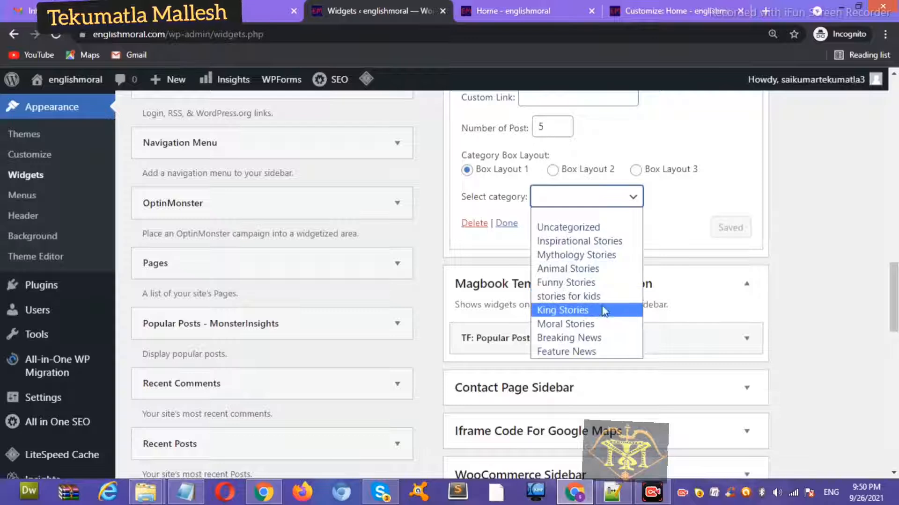
pyautogui.click(605, 242)
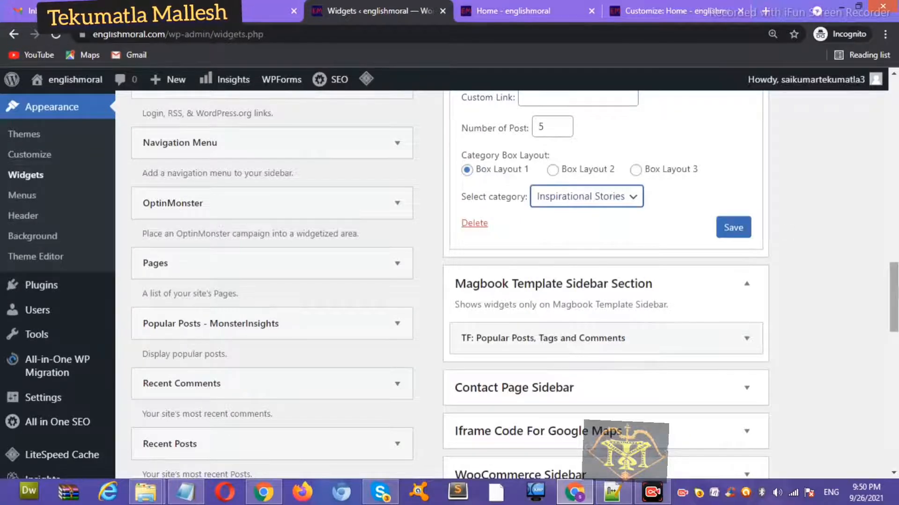
pyautogui.moveTo(895, 294); pyautogui.dragTo(896, 275)
pyautogui.click(608, 216)
pyautogui.click(547, 177)
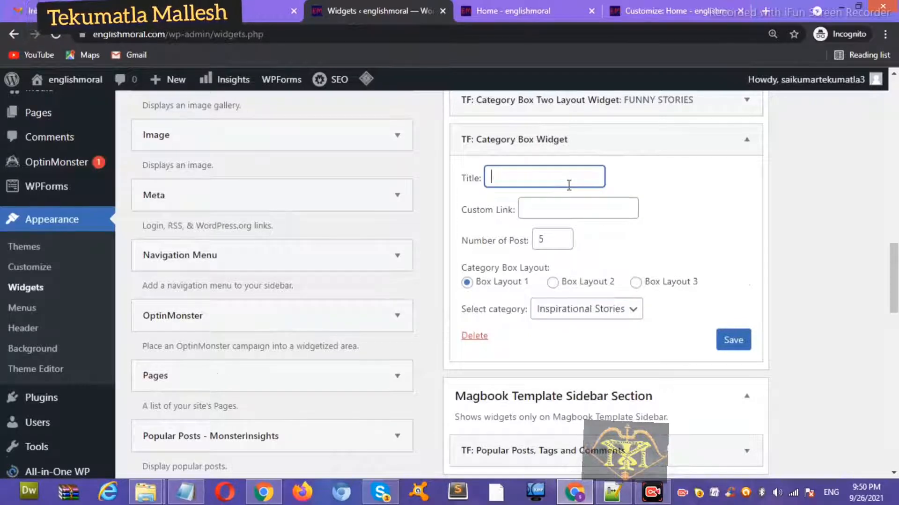
pyautogui.write('INSPIR')
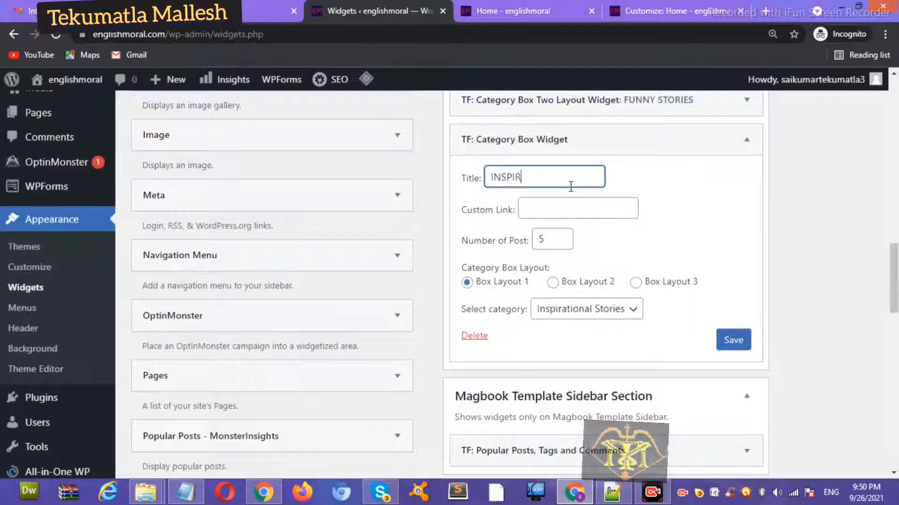
pyautogui.write('ATIONAL S')
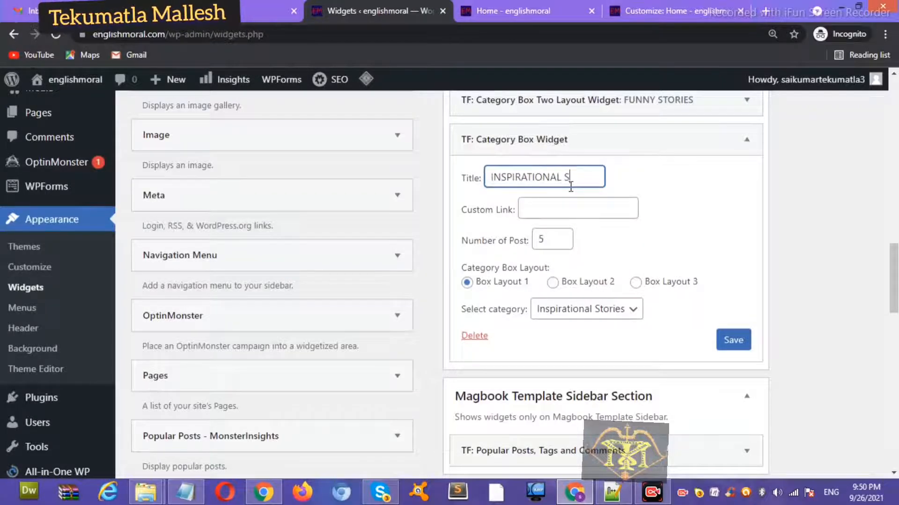
pyautogui.write('TORIES')
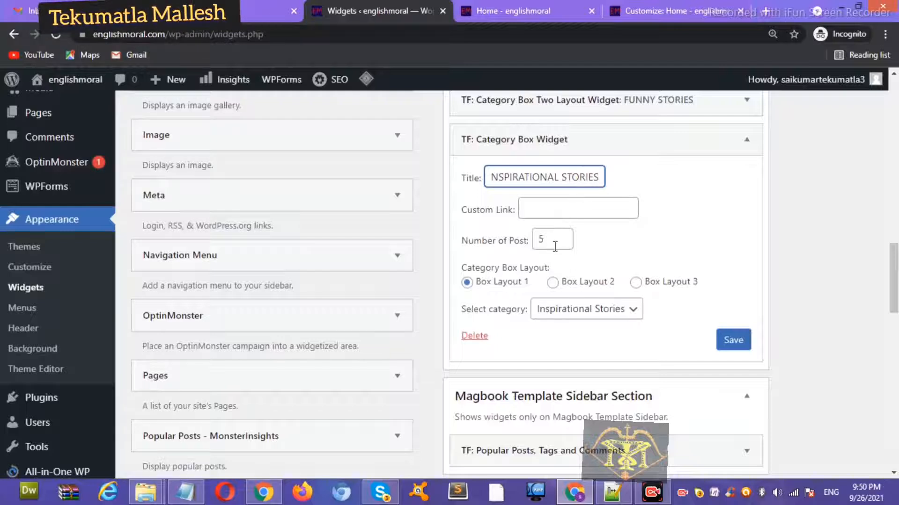
# Step: Save and close the Category Box Widget titled INSPIRATIONAL STORIES in the Magbook Template Section
pyautogui.click(733, 341)
pyautogui.click(509, 338)
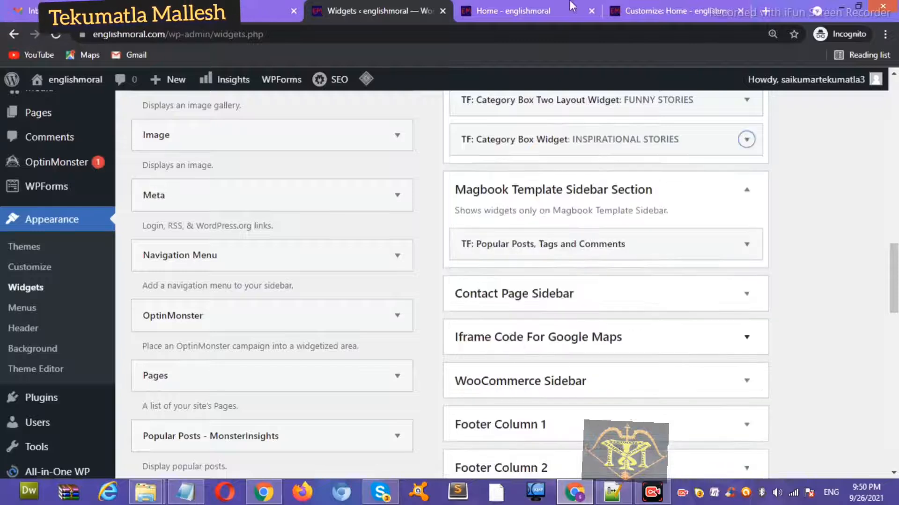
# Step: Purge the homepage's cache, reopen the homepage in a separate tab and look through it down to the footer
pyautogui.click(562, 9)
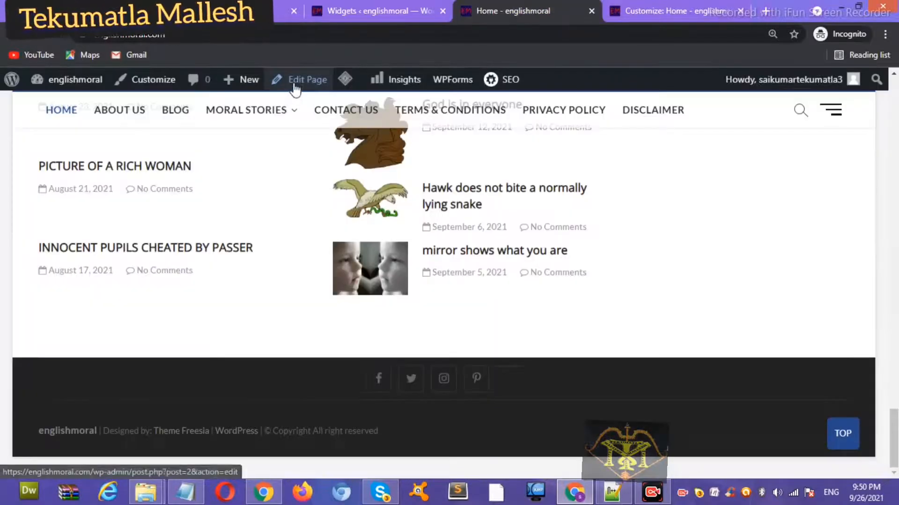
pyautogui.click(344, 80)
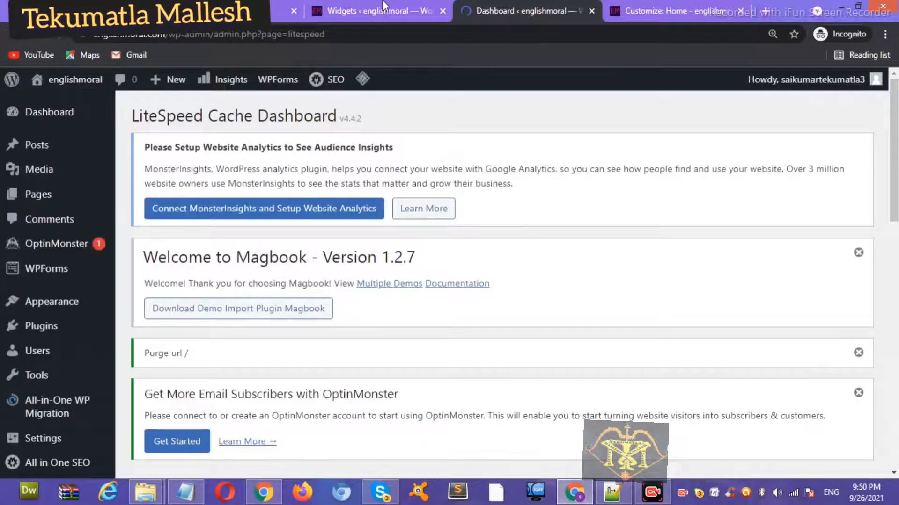
pyautogui.click(383, 6)
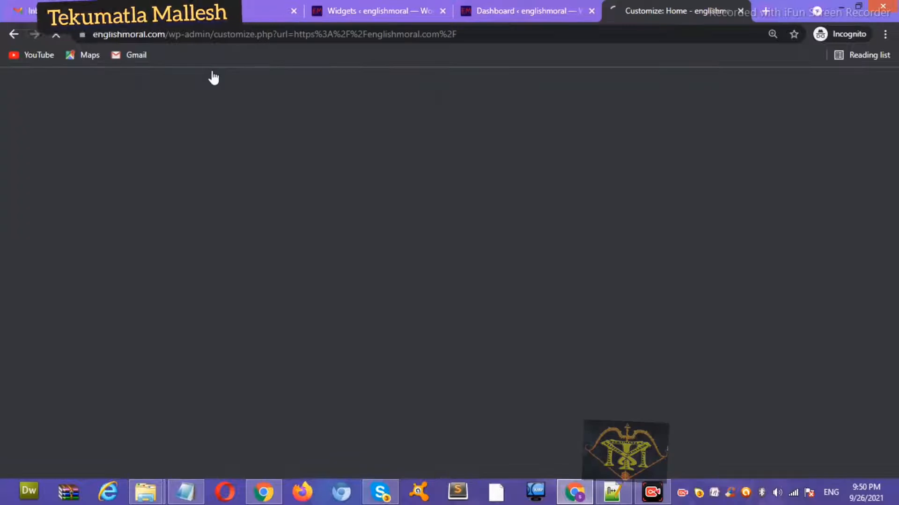
pyautogui.click(554, 18)
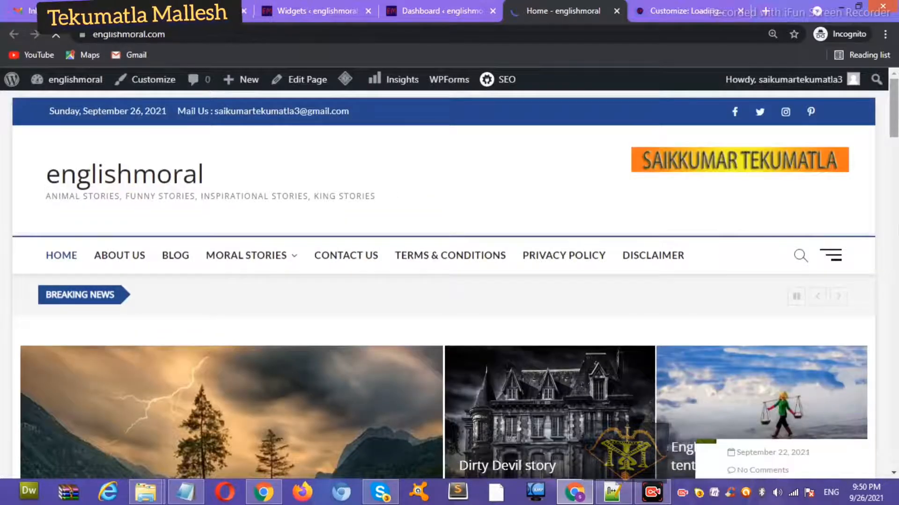
pyautogui.moveTo(895, 118); pyautogui.dragTo(895, 461)
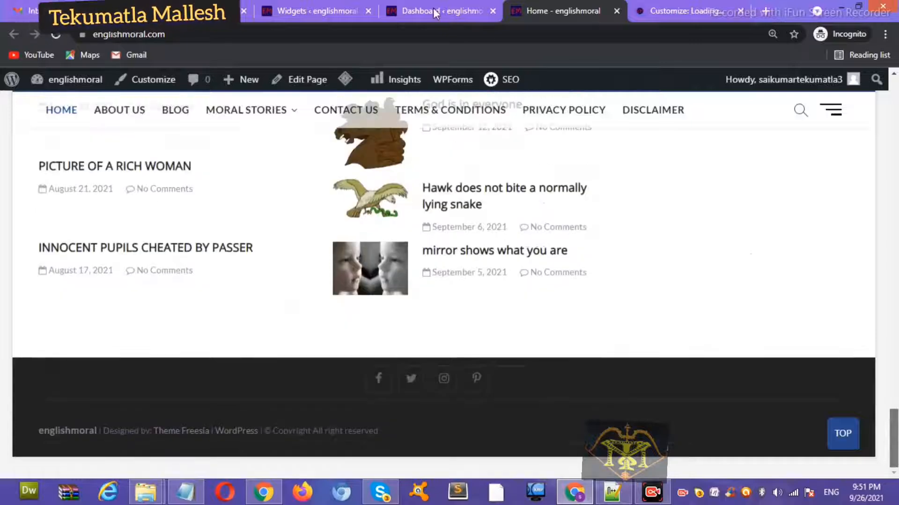
# Step: Check the settings of the INSPIRATIONAL STORIES category box widget on the Widgets page, then close it
pyautogui.click(355, 9)
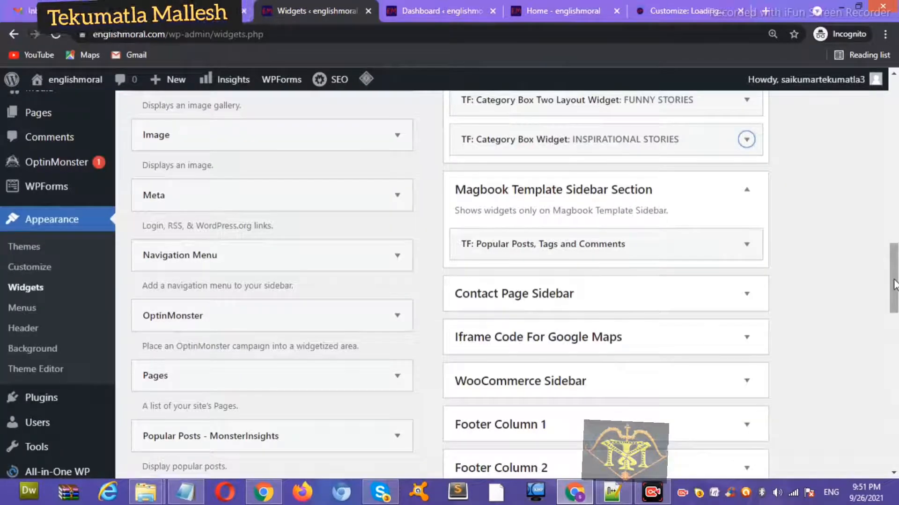
pyautogui.scroll(2, 726, 233)
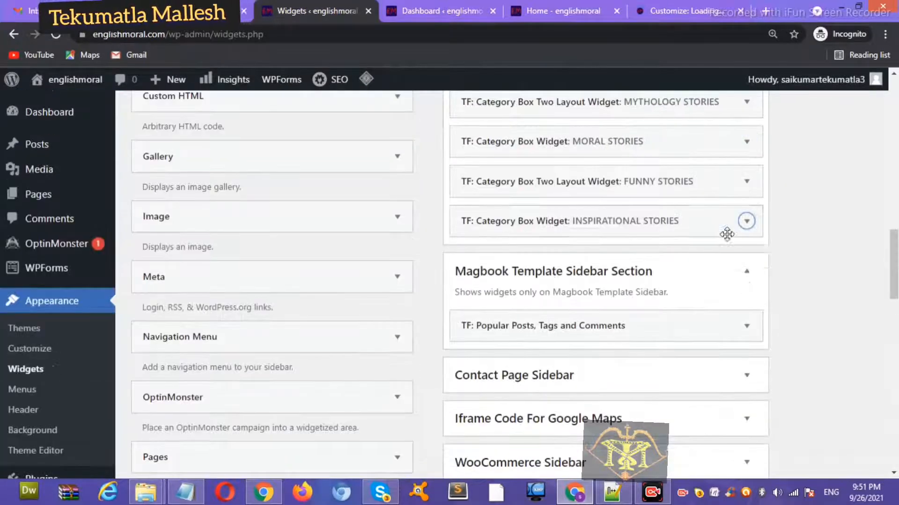
pyautogui.click(747, 221)
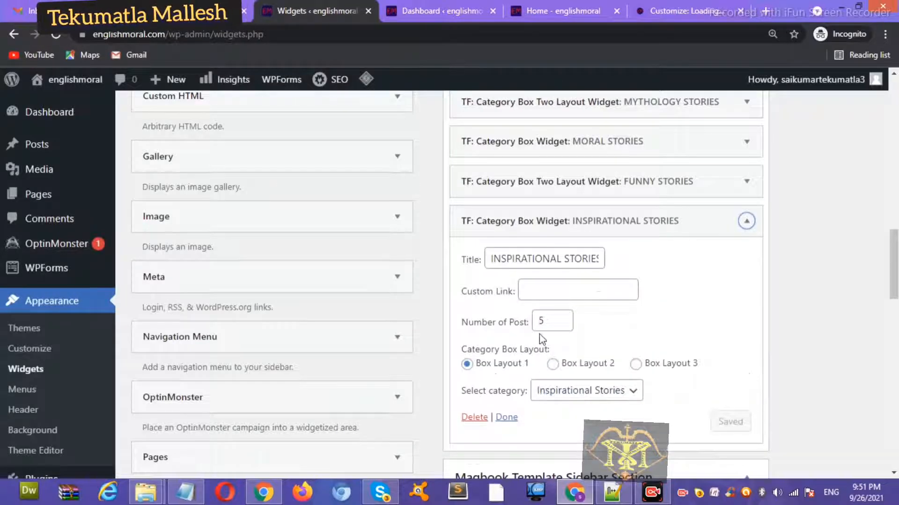
pyautogui.click(507, 416)
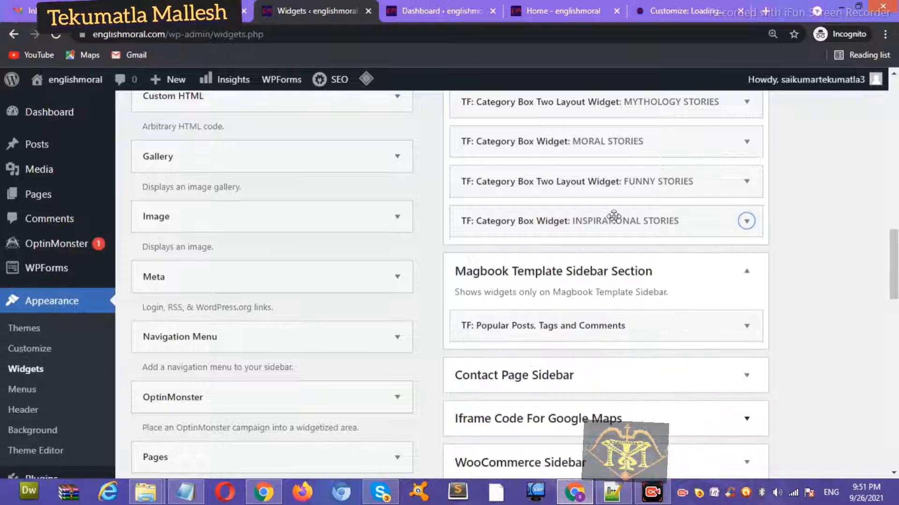
# Step: Purge the cached home page and review its INSPIRATIONAL STORIES section near the end of the page
pyautogui.click(544, 3)
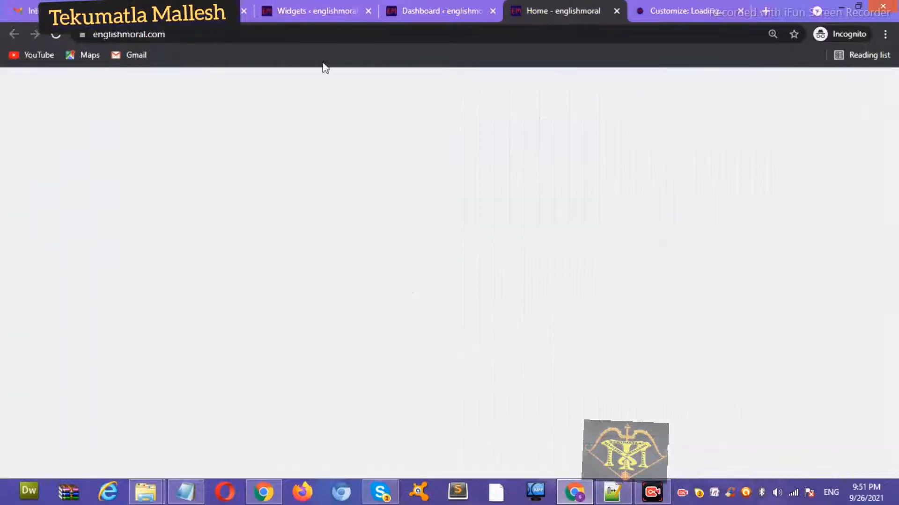
pyautogui.moveTo(346, 89)
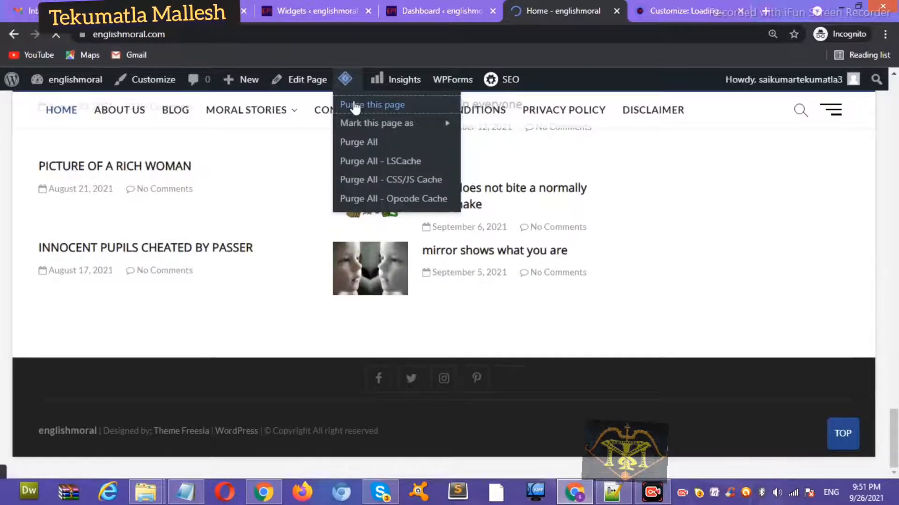
pyautogui.click(356, 105)
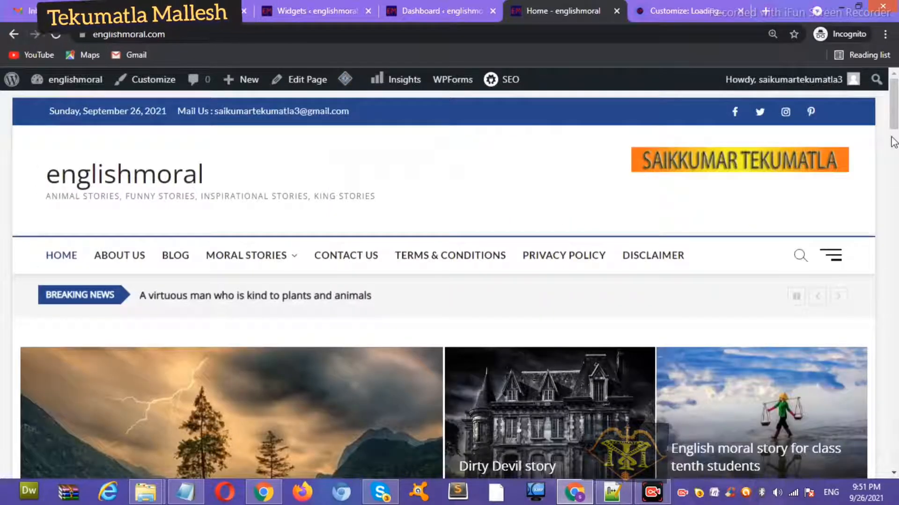
pyautogui.moveTo(892, 141); pyautogui.dragTo(894, 449)
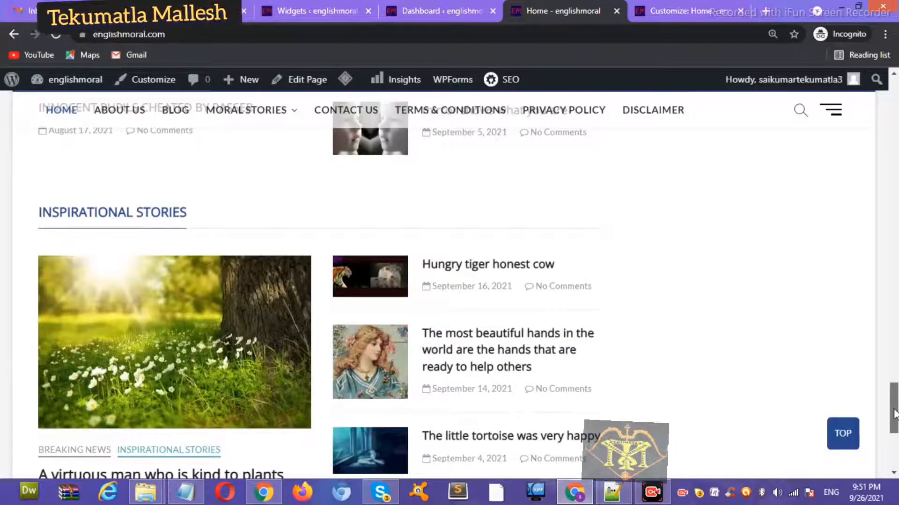
pyautogui.moveTo(893, 414); pyautogui.dragTo(894, 428)
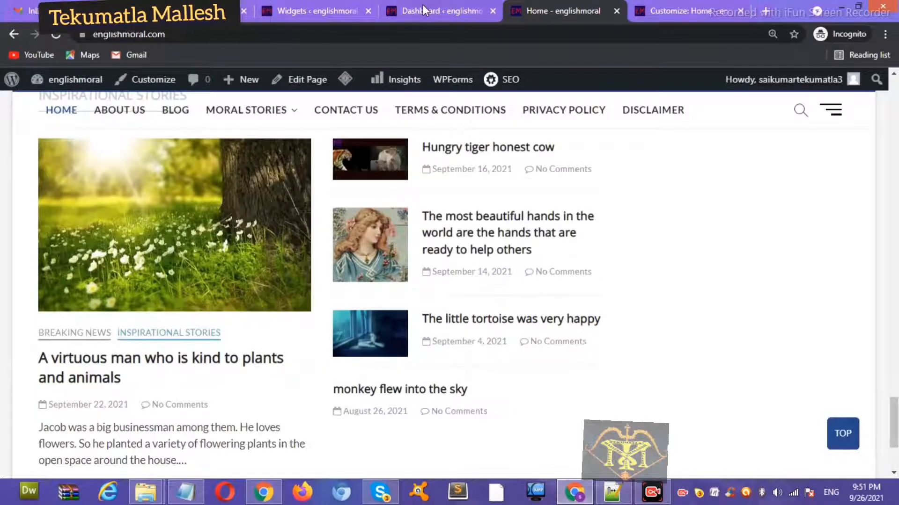
# Step: Set the INSPIRATIONAL STORIES category box widget to 10 posts with Box Layout 2 and save it
pyautogui.click(327, 10)
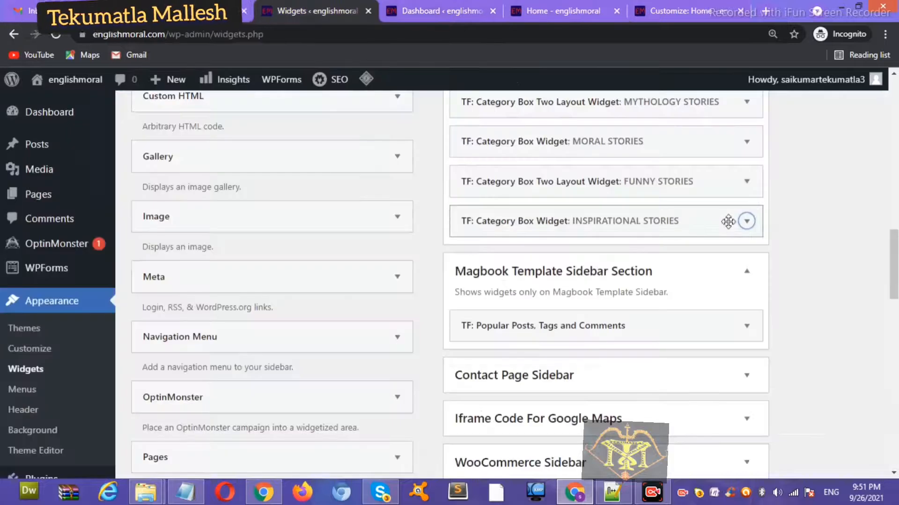
pyautogui.click(744, 222)
pyautogui.click(556, 328)
pyautogui.doubleClick(556, 328)
pyautogui.write('10')
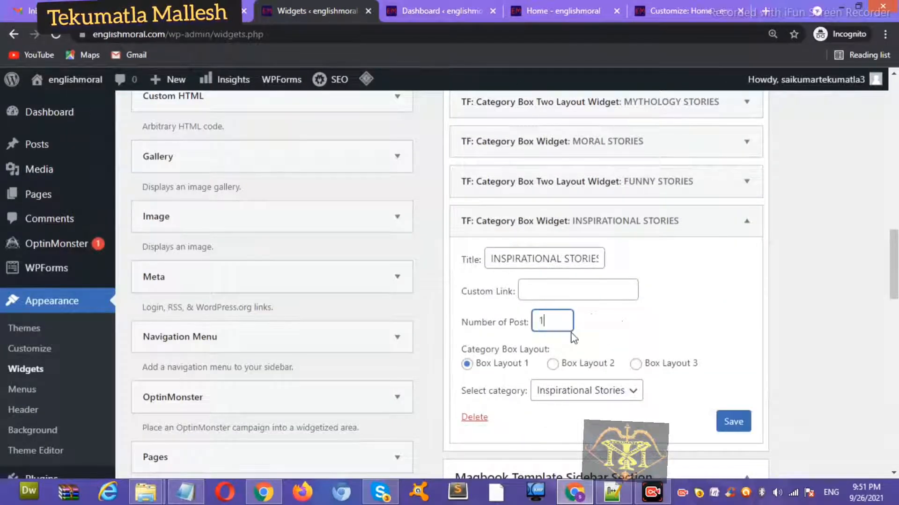
pyautogui.click(564, 366)
pyautogui.click(734, 422)
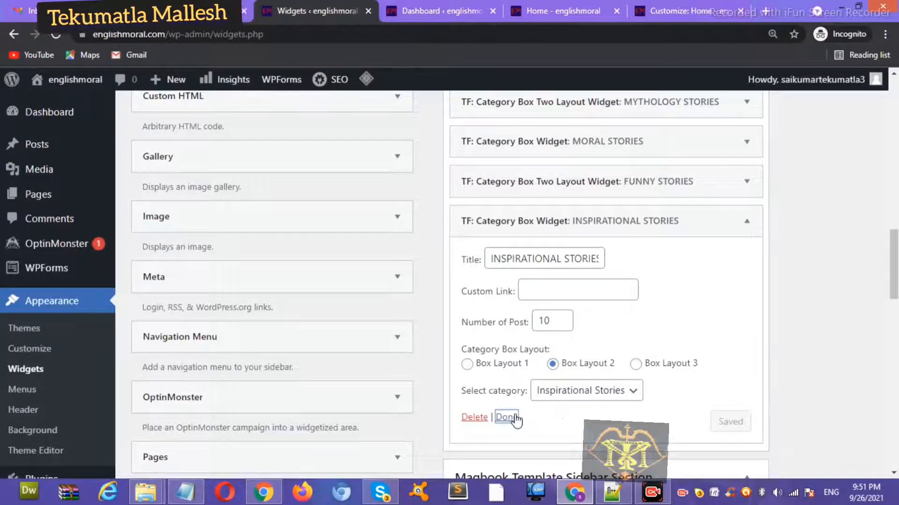
pyautogui.click(505, 418)
# Step: Purge the home page cache and inspect how the INSPIRATIONAL STORIES section looks in Box Layout 2
pyautogui.click(559, 11)
pyautogui.moveTo(358, 81)
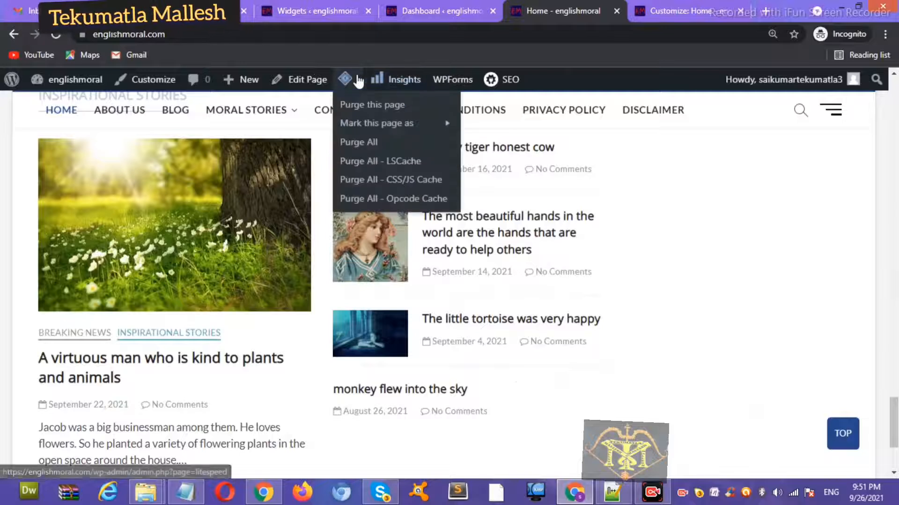
pyautogui.click(353, 104)
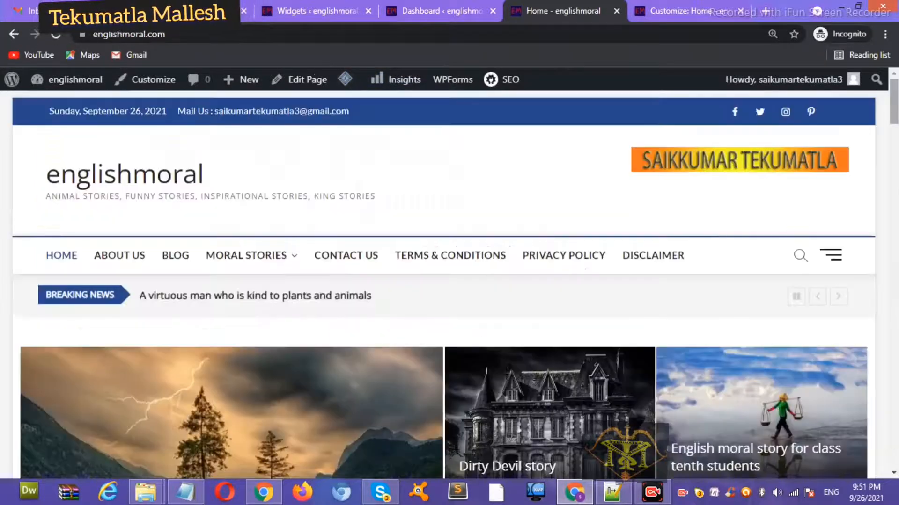
pyautogui.moveTo(893, 119); pyautogui.dragTo(890, 431)
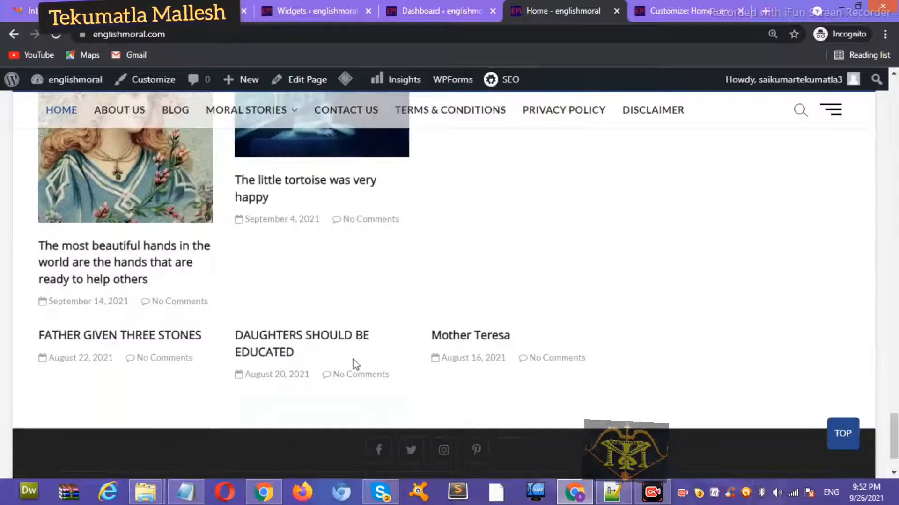
# Step: Set the INSPIRATIONAL STORIES category box widget to 6 posts with Box Layout 3 and save it
pyautogui.click(448, 9)
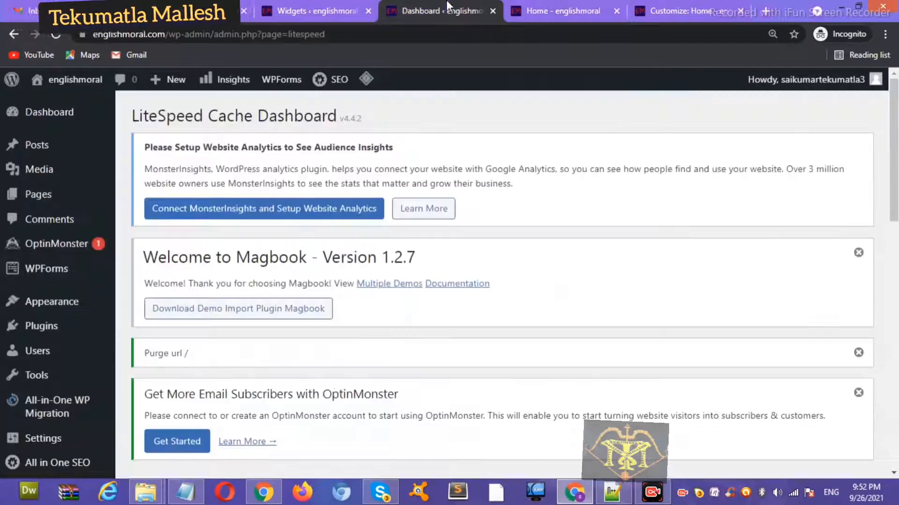
pyautogui.click(325, 6)
pyautogui.click(746, 221)
pyautogui.click(551, 364)
pyautogui.doubleClick(562, 324)
pyautogui.write('6')
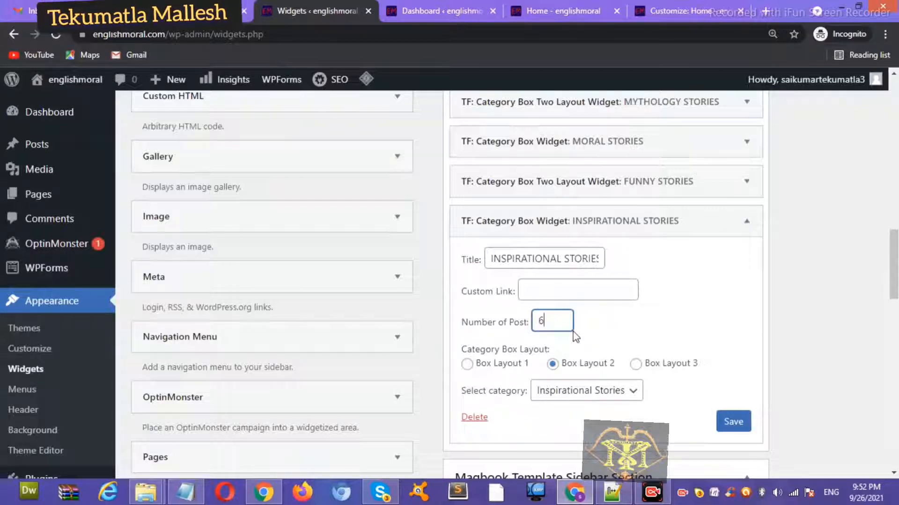
pyautogui.click(635, 364)
pyautogui.click(733, 422)
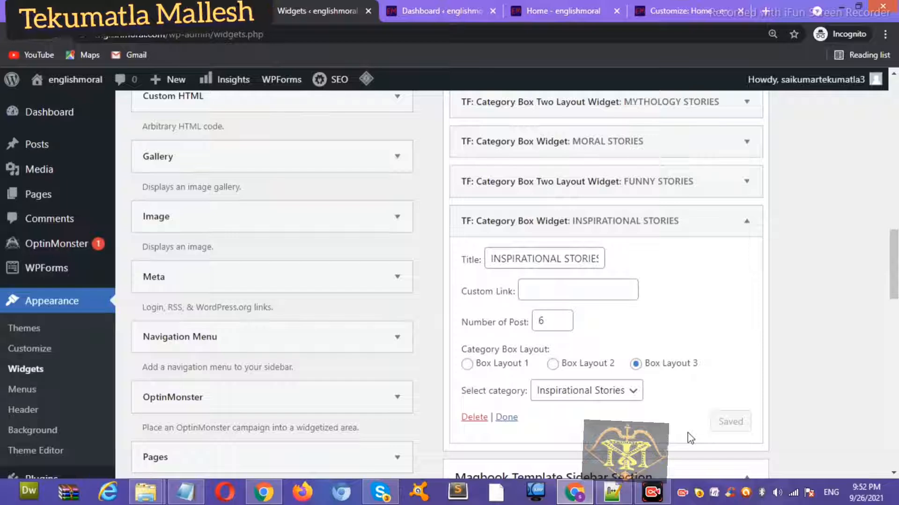
pyautogui.click(507, 417)
# Step: Purge the home page cache and inspect how the INSPIRATIONAL STORIES section looks in Box Layout 3
pyautogui.click(557, 10)
pyautogui.moveTo(345, 80)
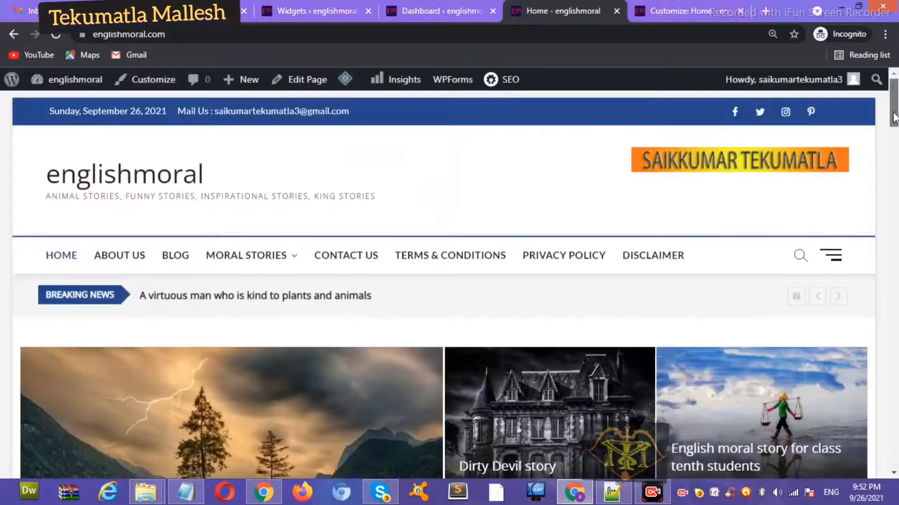
pyautogui.moveTo(894, 117); pyautogui.dragTo(893, 401)
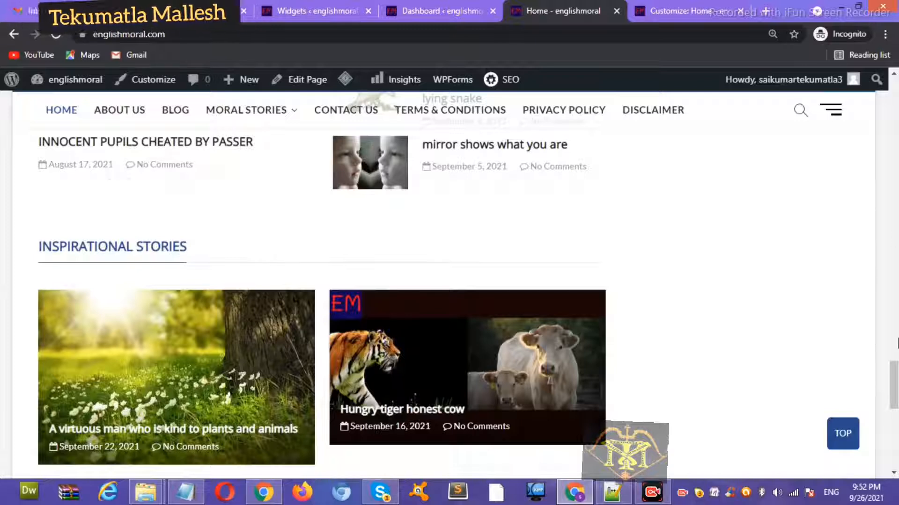
pyautogui.scroll(-7, 894, 400)
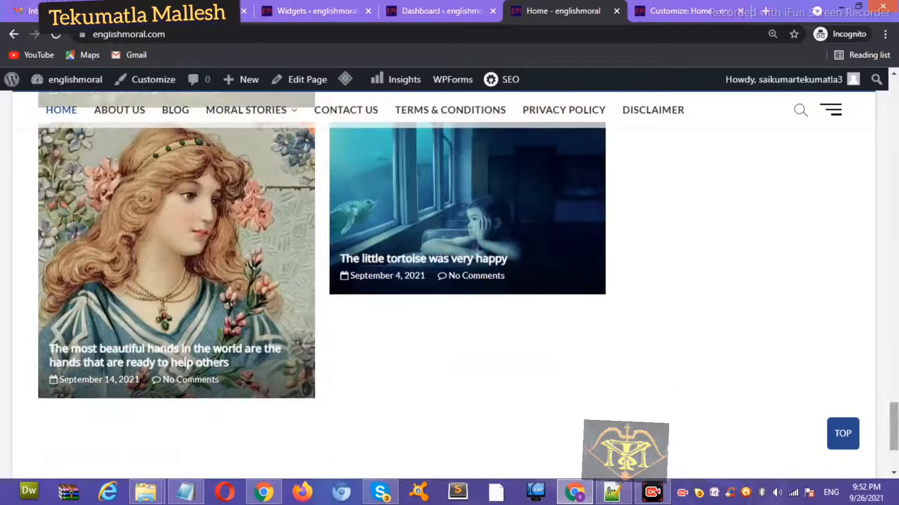
pyautogui.scroll(4, 891, 410)
pyautogui.moveTo(891, 405); pyautogui.dragTo(880, 288)
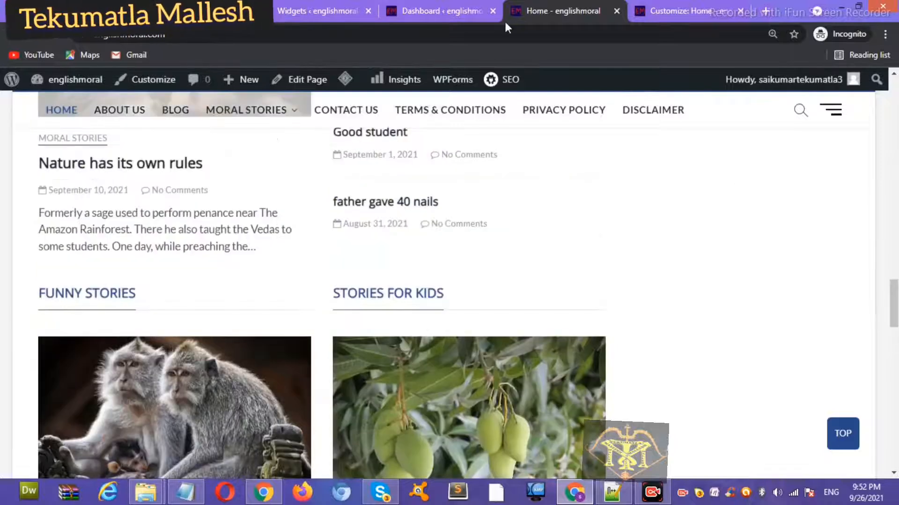
# Step: Set the INSPIRATIONAL STORIES category box widget to 4 posts with Box Layout 1 and save it
pyautogui.click(347, 6)
pyautogui.click(745, 222)
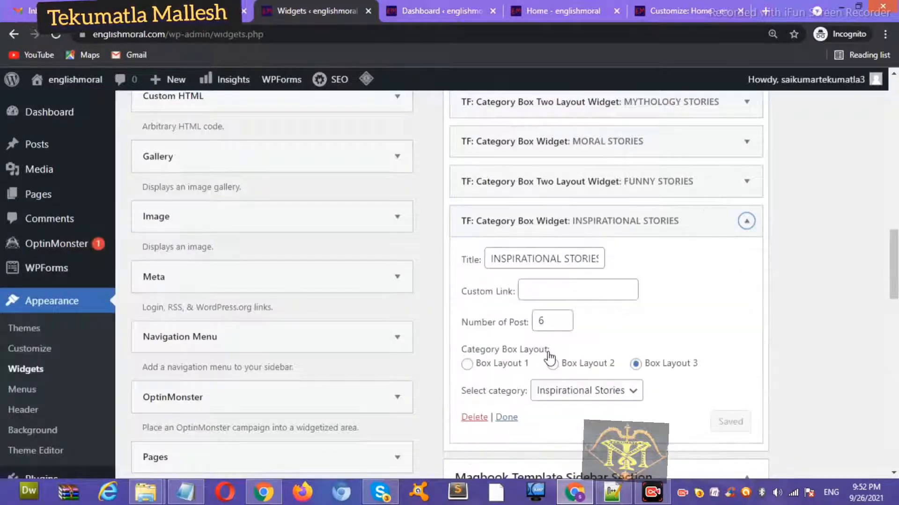
pyautogui.doubleClick(550, 322)
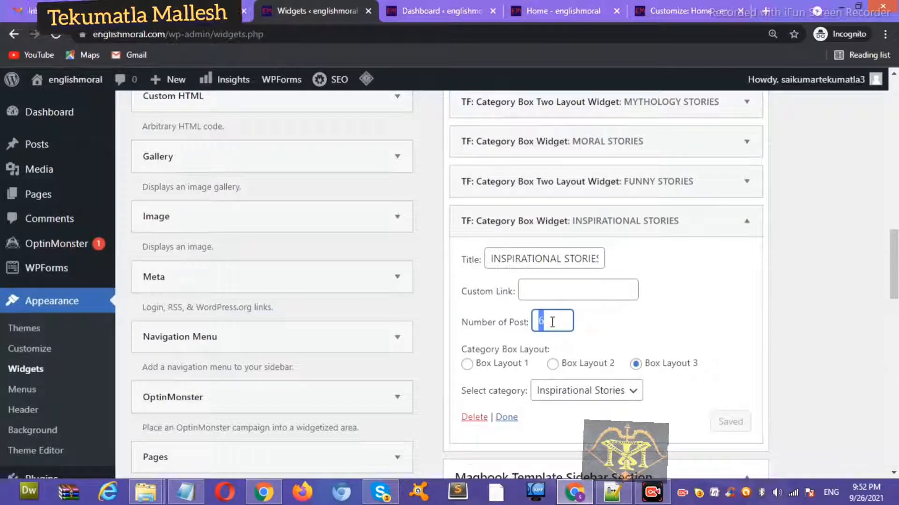
pyautogui.write('4')
pyautogui.click(488, 365)
pyautogui.click(730, 421)
pyautogui.click(507, 419)
# Step: Purge the home page cache and check the INSPIRATIONAL STORIES section with 4 posts in Box Layout 1
pyautogui.click(558, 9)
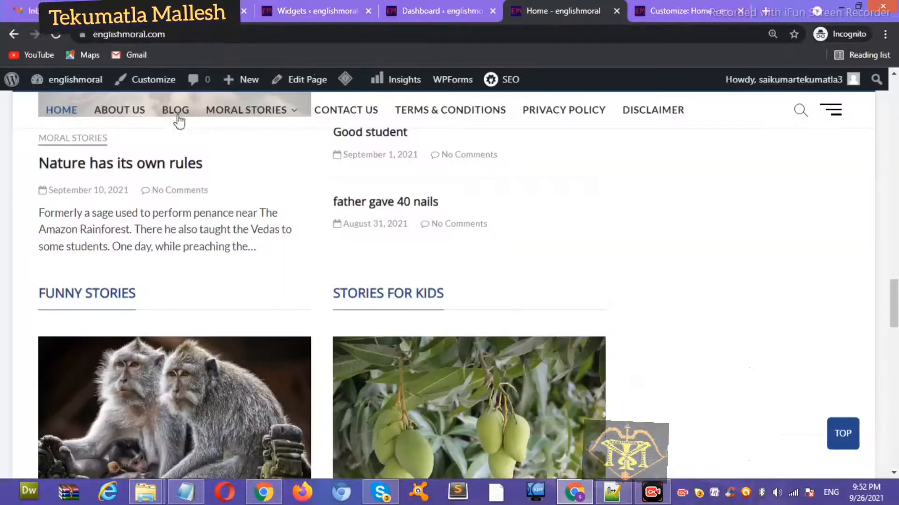
pyautogui.moveTo(345, 81)
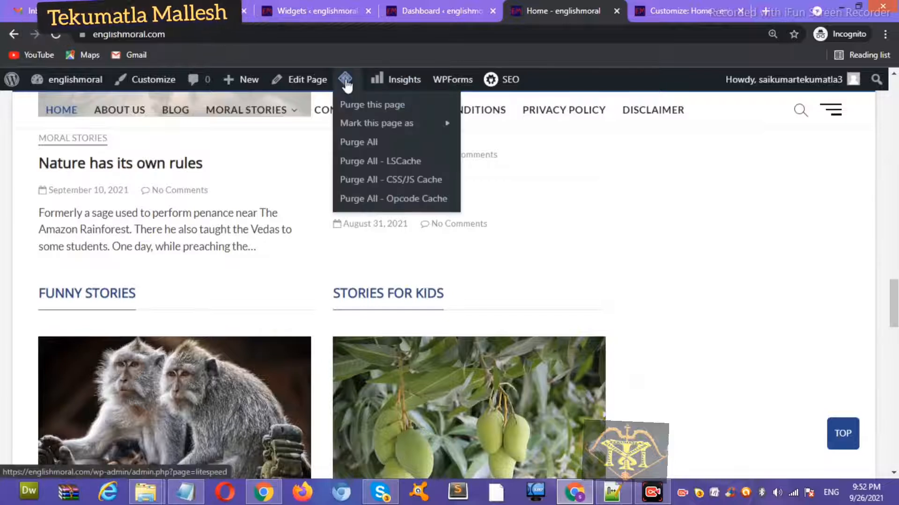
pyautogui.click(349, 104)
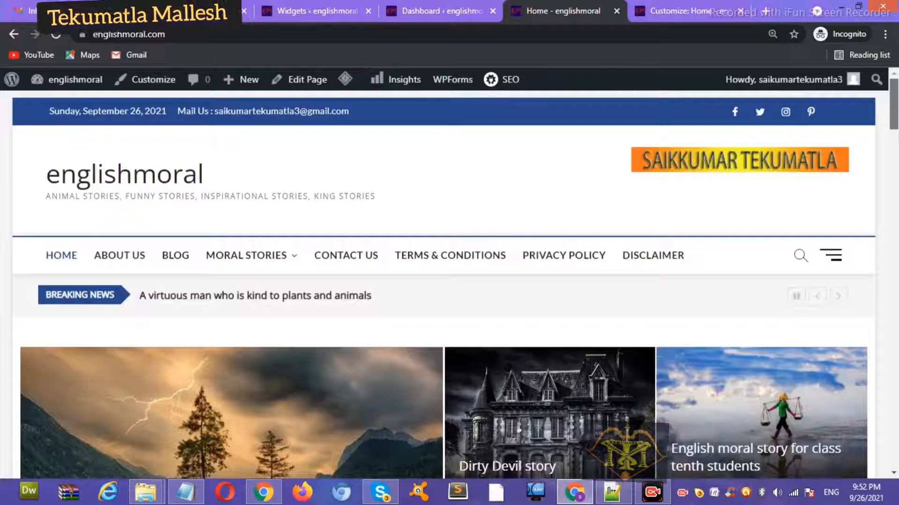
pyautogui.scroll(-20, 896, 294)
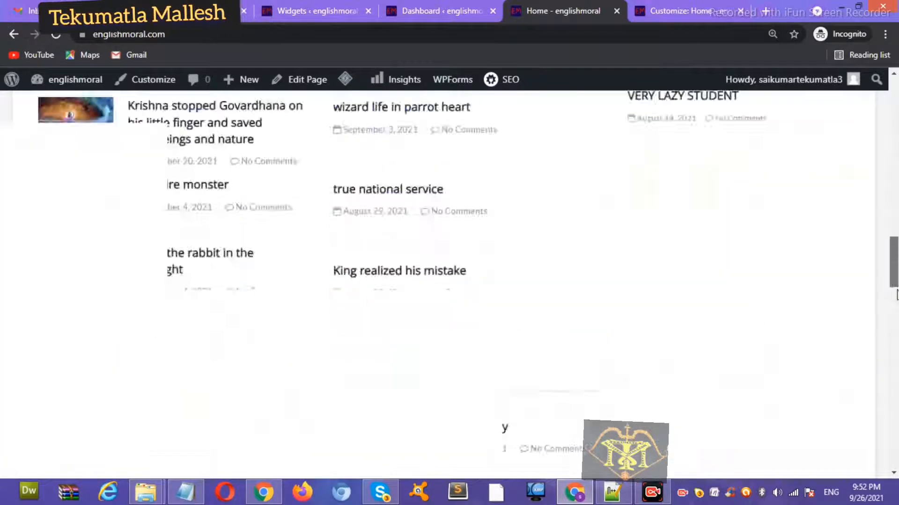
pyautogui.scroll(-10, 896, 299)
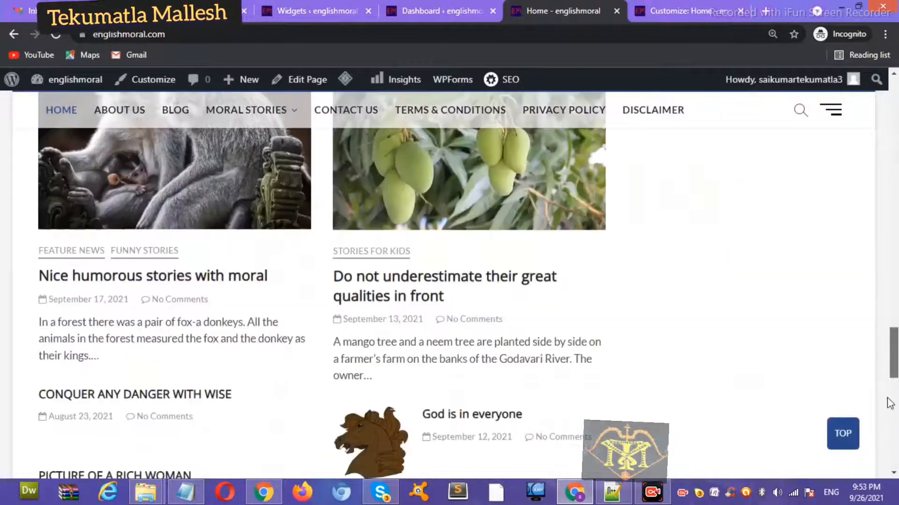
pyautogui.scroll(-10, 891, 403)
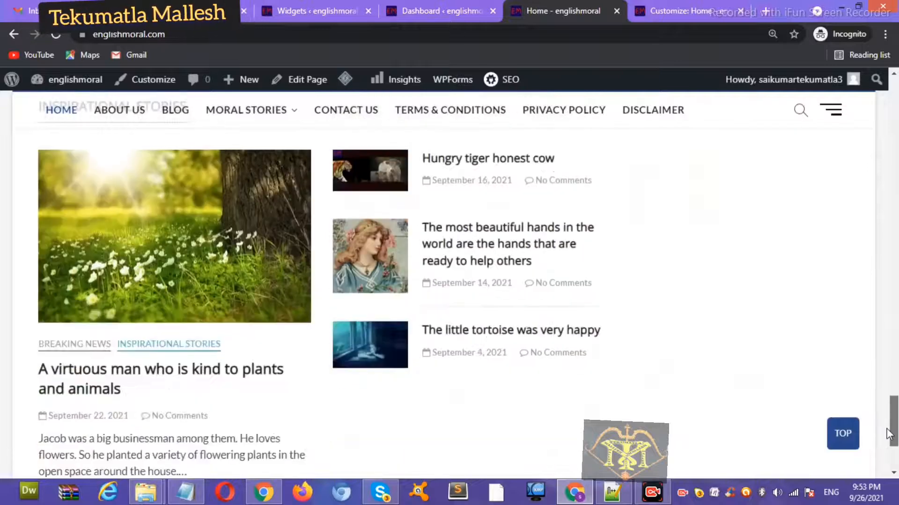
pyautogui.scroll(2, 889, 435)
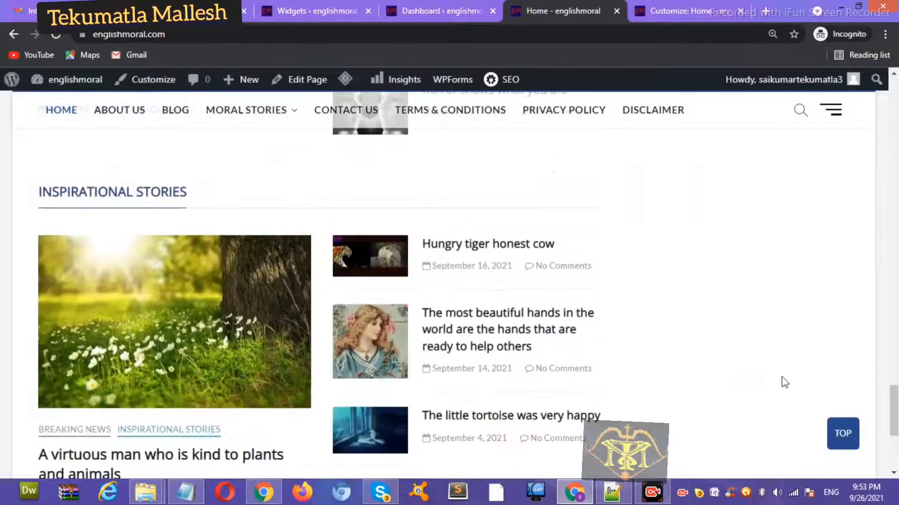
pyautogui.scroll(-5, 819, 443)
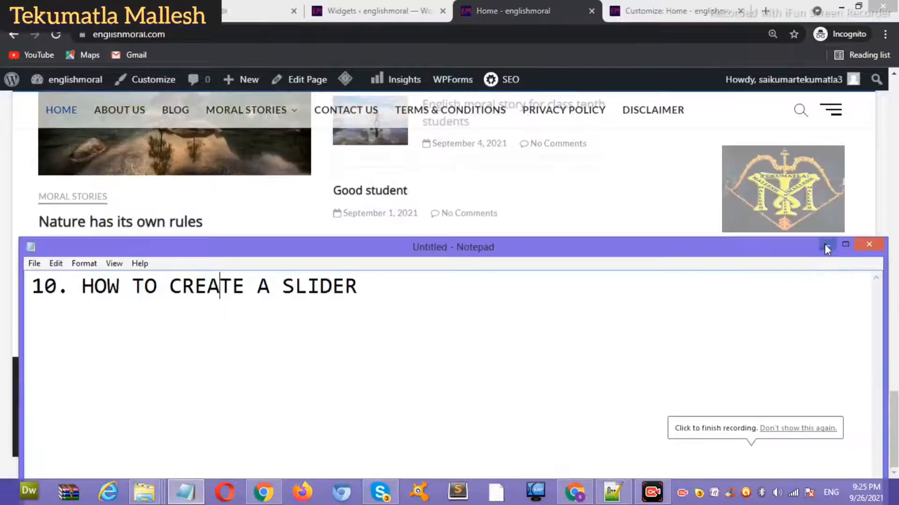
# Step: Minimize the Notepad window and open the site's home page in the WordPress Customizer
pyautogui.click(824, 243)
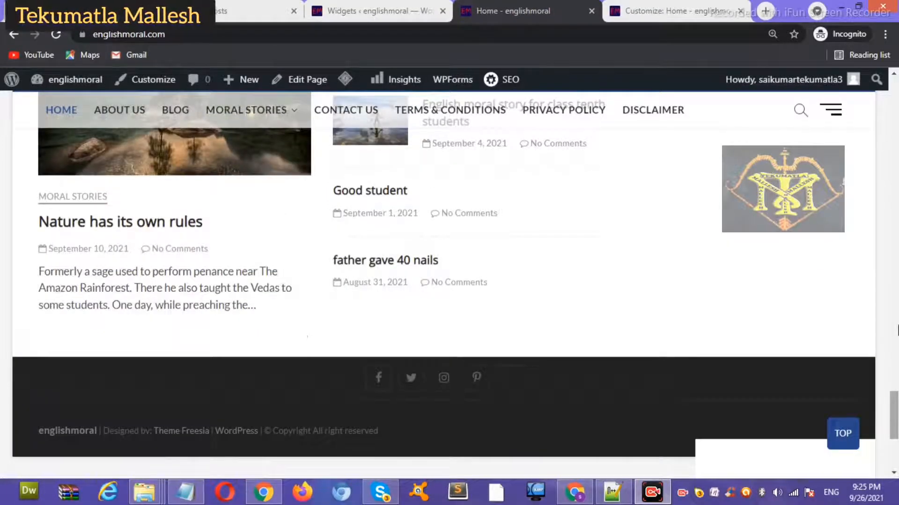
pyautogui.moveTo(894, 408); pyautogui.dragTo(894, 81)
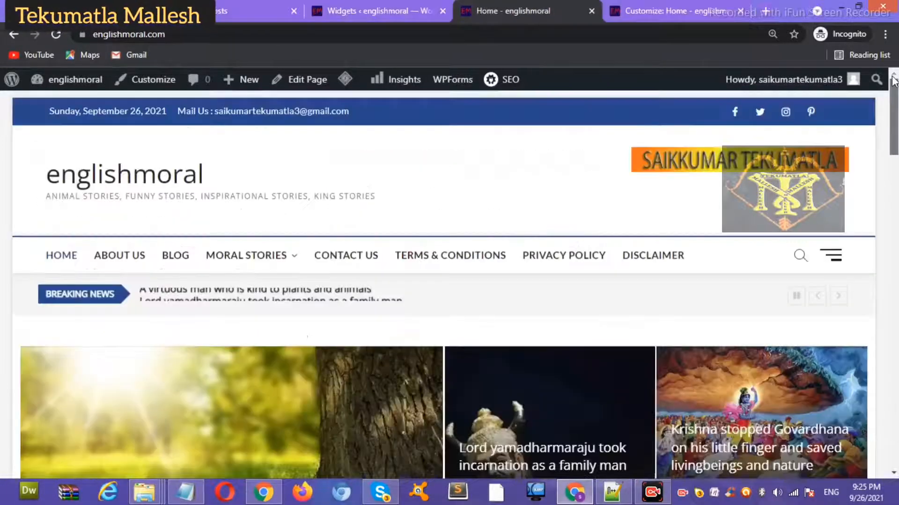
pyautogui.click(148, 82)
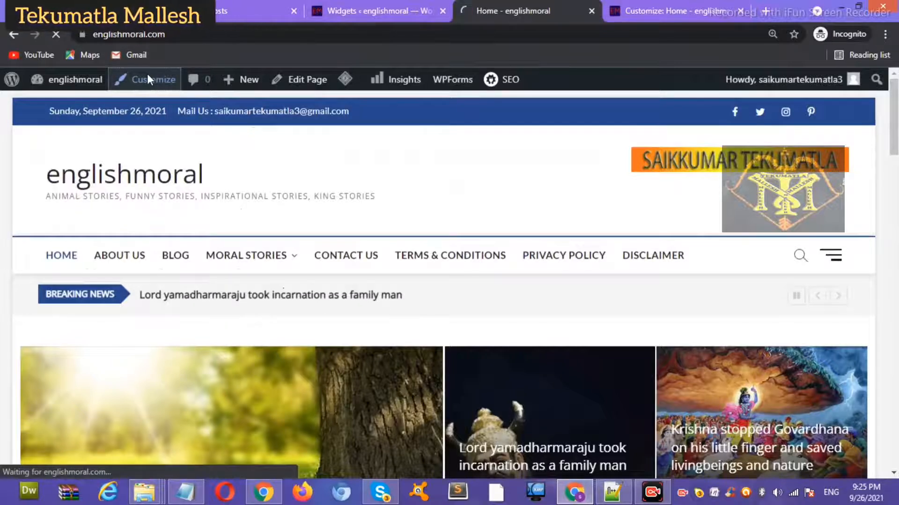
# Step: Close the duplicate Customizer tab and open the site's home page in a separate tab from the Widgets page
pyautogui.click(739, 11)
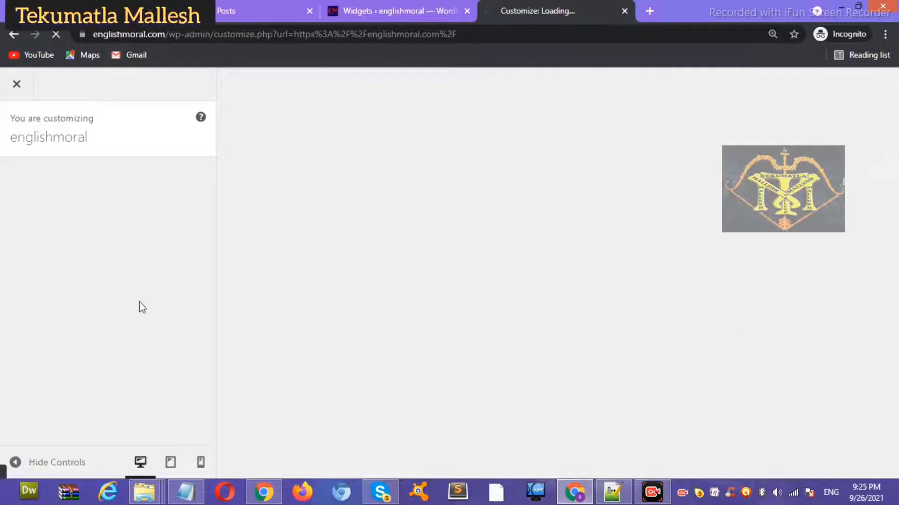
pyautogui.click(370, 12)
pyautogui.moveTo(35, 89)
pyautogui.rightClick(54, 104)
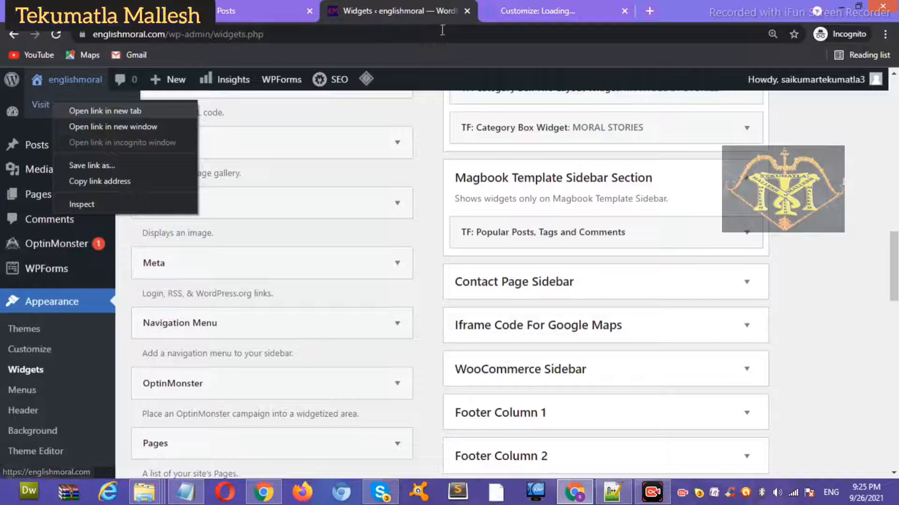
pyautogui.click(93, 111)
pyautogui.click(485, 13)
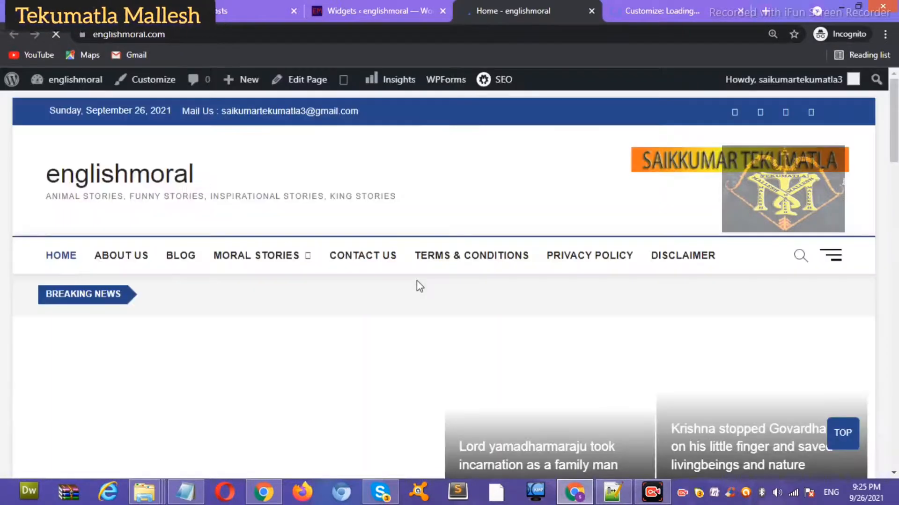
pyautogui.scroll(-4, 260, 317)
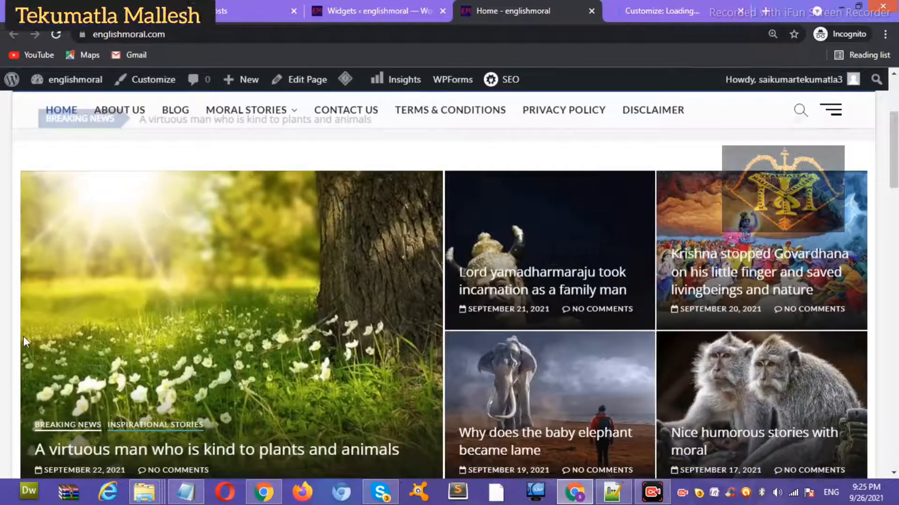
# Step: In the Customizer's Slider Options, set the small slider's category to Moral Stories and publish it
pyautogui.click(656, 15)
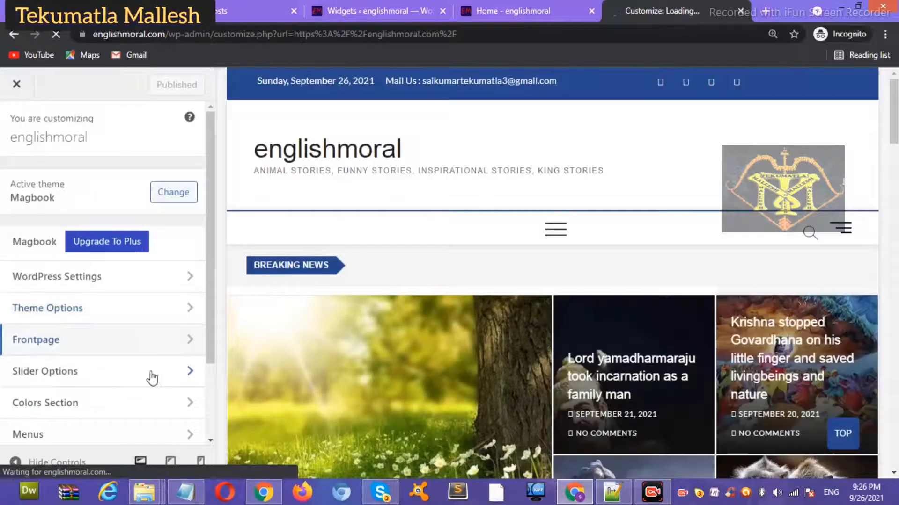
pyautogui.click(152, 375)
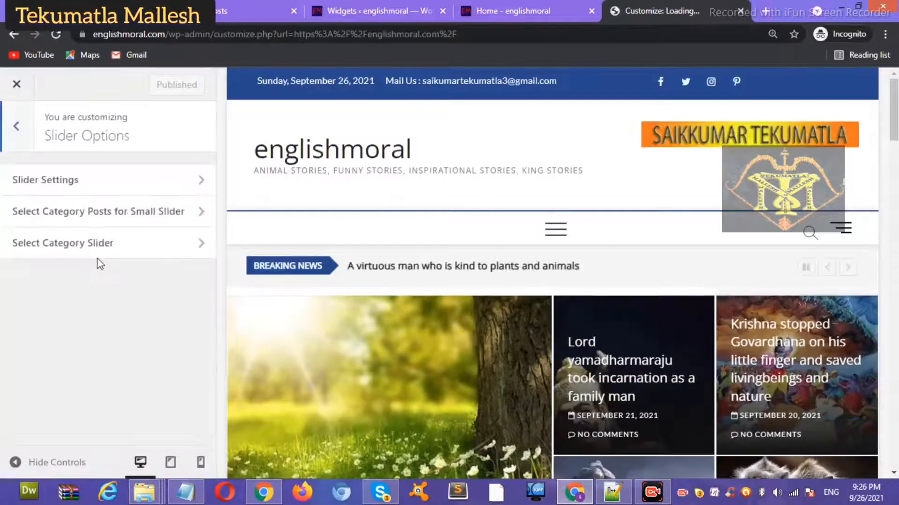
pyautogui.click(91, 181)
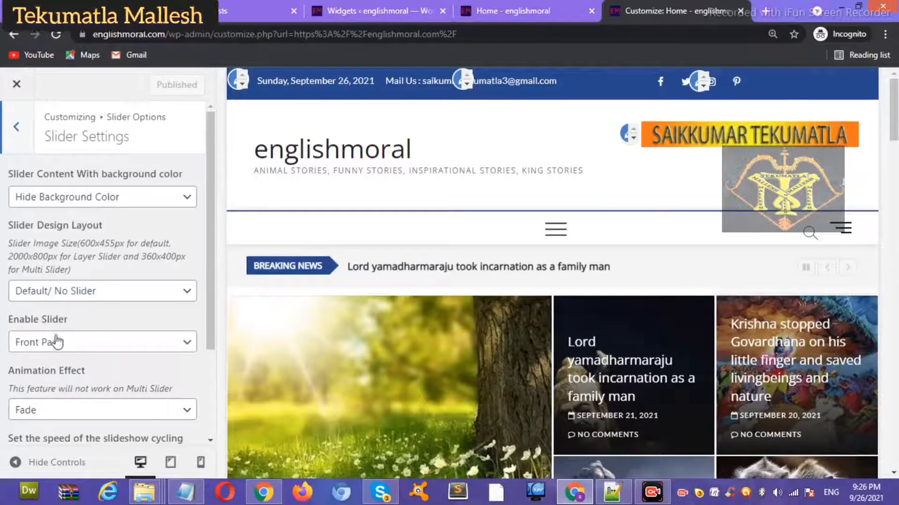
pyautogui.click(17, 127)
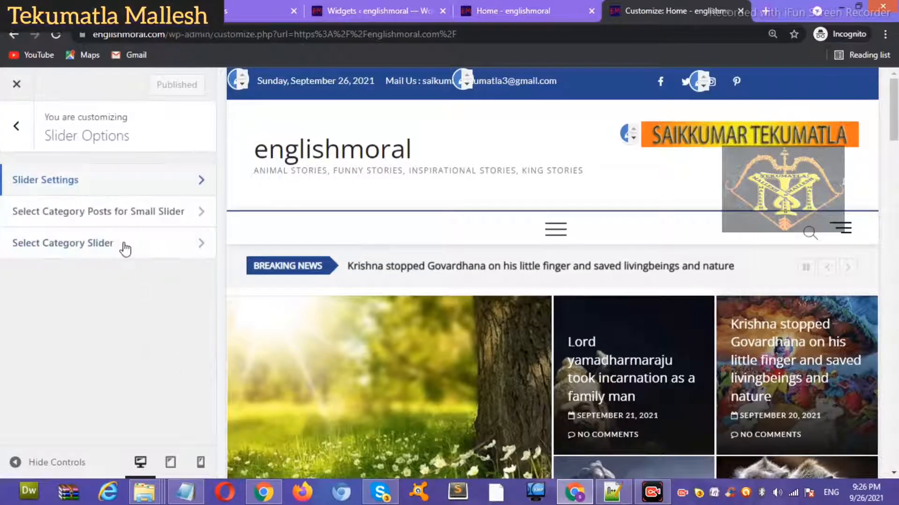
pyautogui.click(130, 215)
pyautogui.click(113, 238)
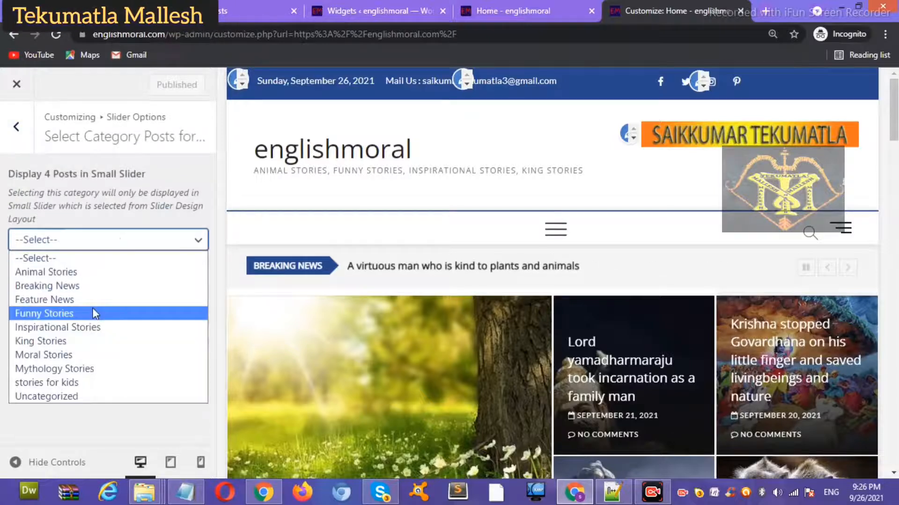
pyautogui.click(78, 355)
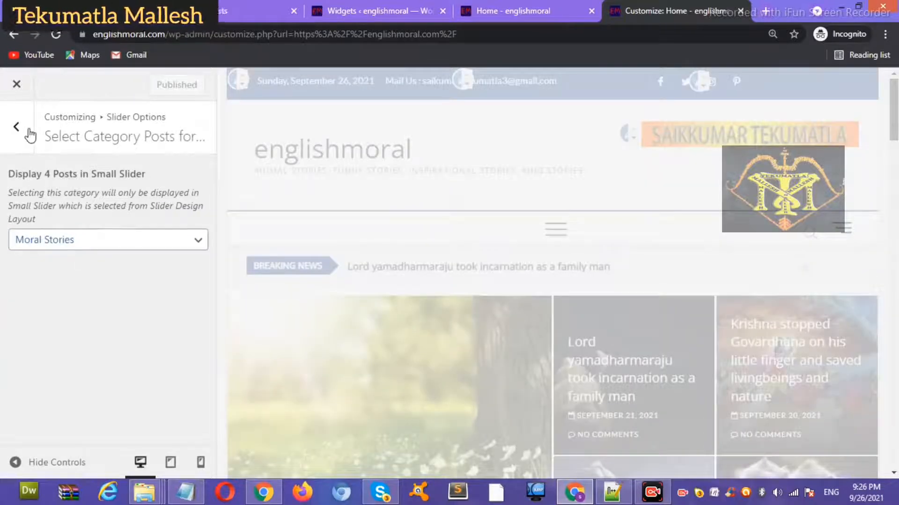
# Step: Set the category slider to stories for kids and publish the change
pyautogui.click(29, 134)
pyautogui.click(157, 246)
pyautogui.click(101, 231)
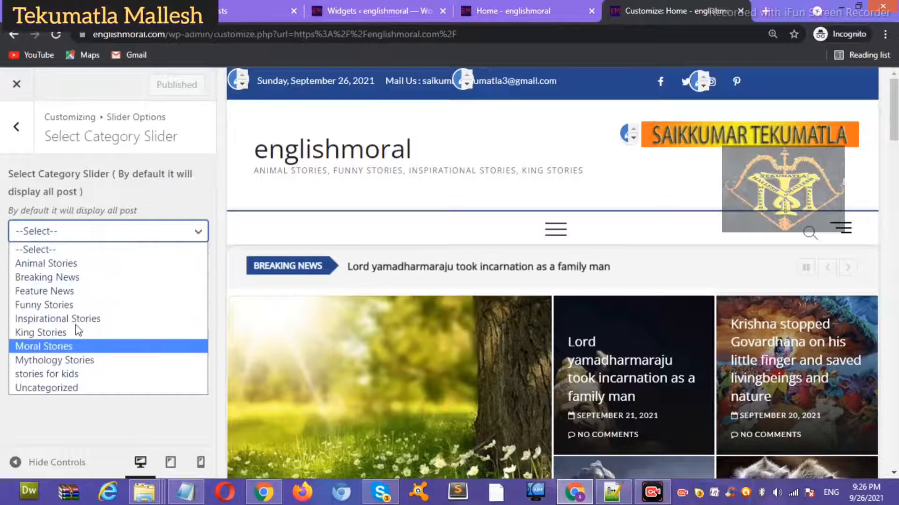
pyautogui.click(74, 374)
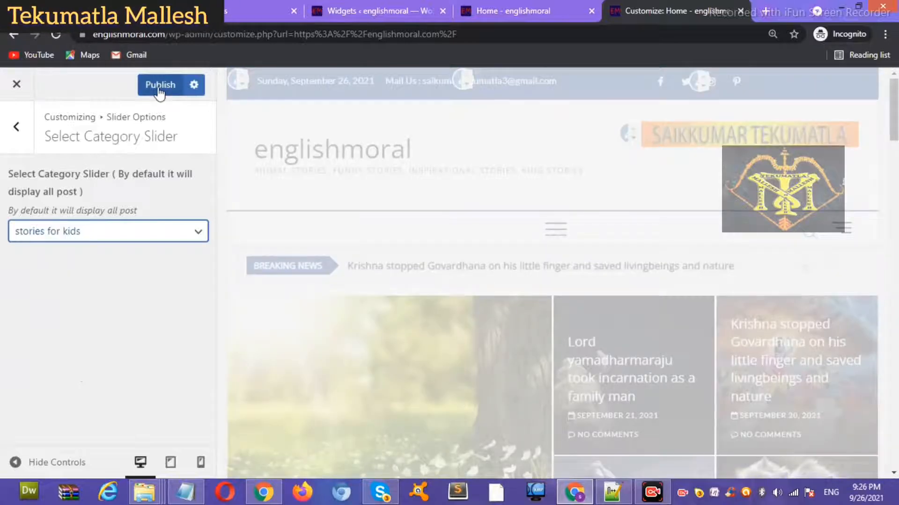
pyautogui.click(159, 89)
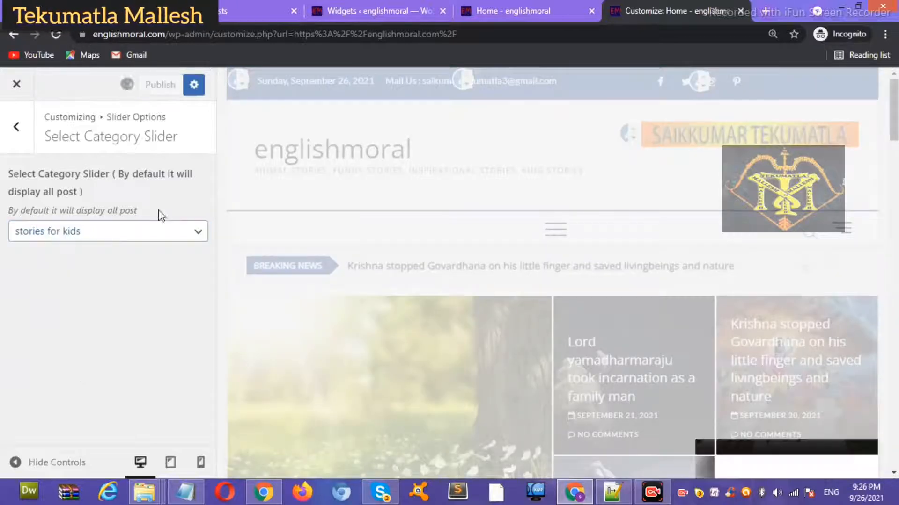
# Step: Purge the home page cache and check the top featured posts with the stories for kids category
pyautogui.click(16, 127)
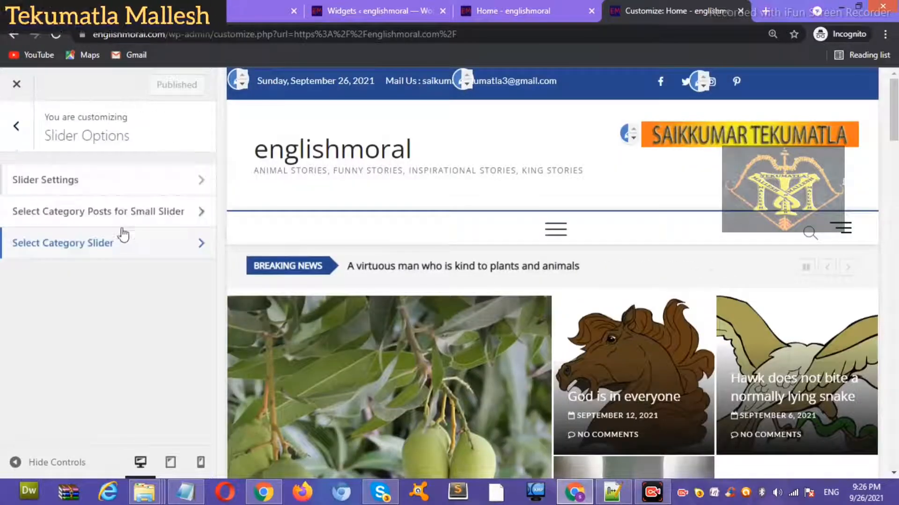
pyautogui.click(108, 190)
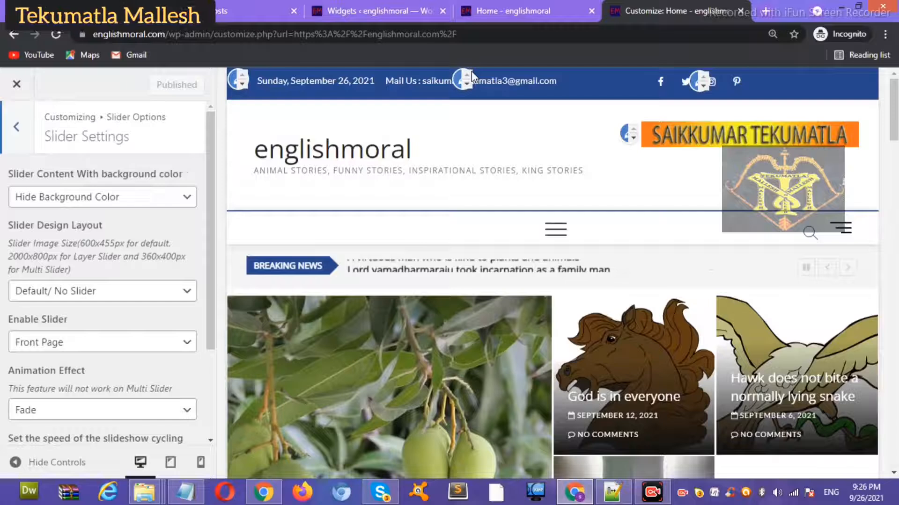
pyautogui.click(514, 10)
pyautogui.moveTo(345, 80)
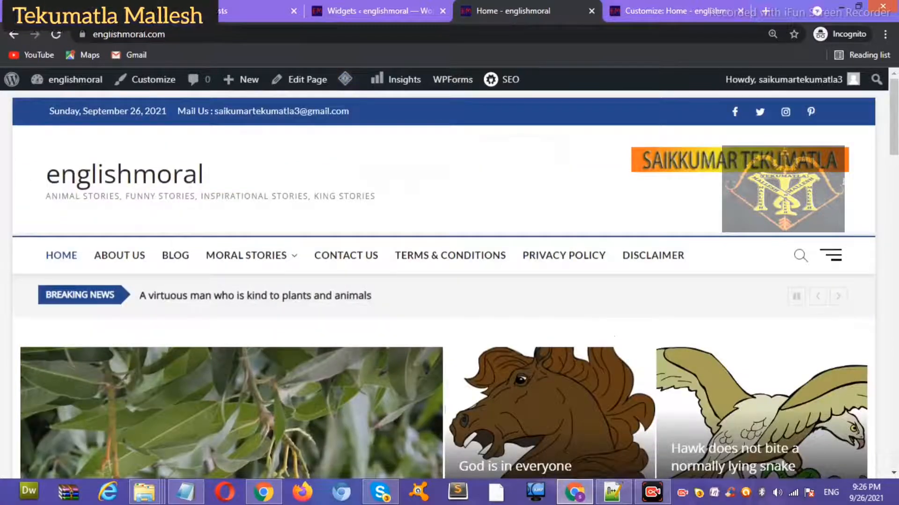
pyautogui.moveTo(894, 139); pyautogui.dragTo(895, 187)
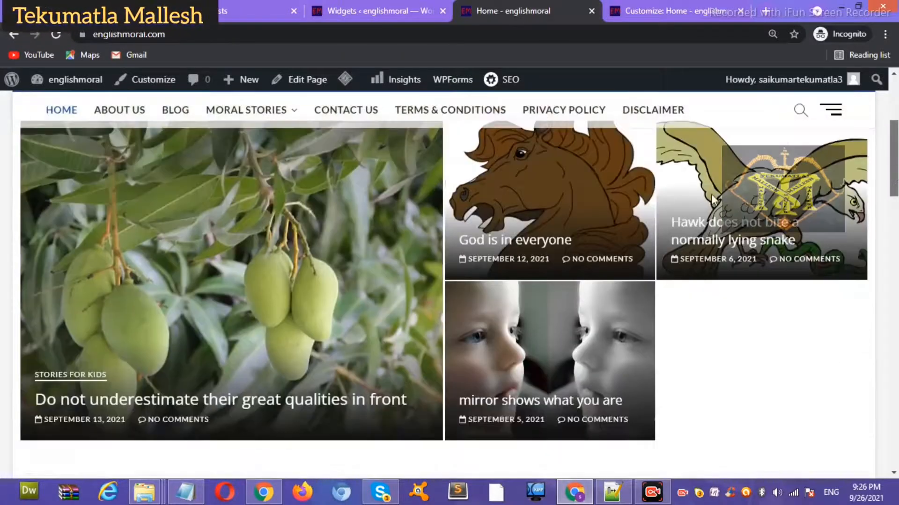
# Step: Change the category slider to Moral Stories in the Customizer and publish it
pyautogui.click(658, 7)
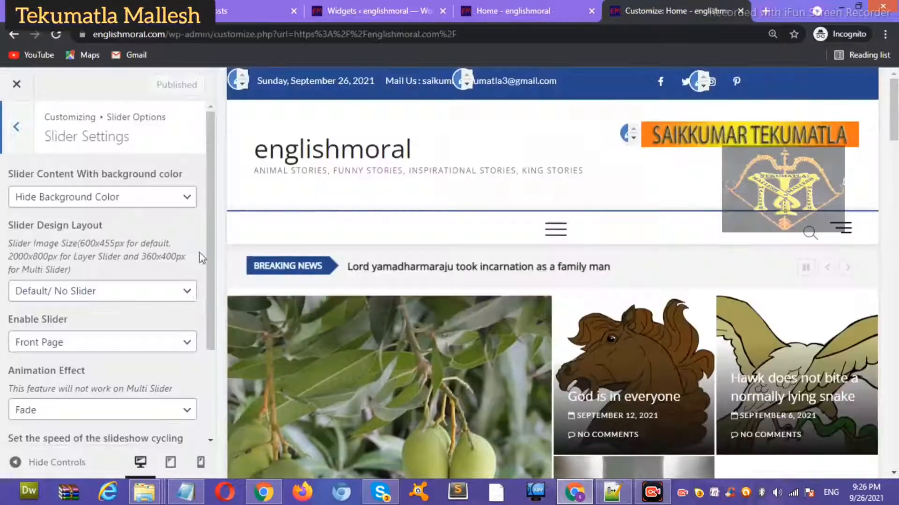
pyautogui.click(18, 129)
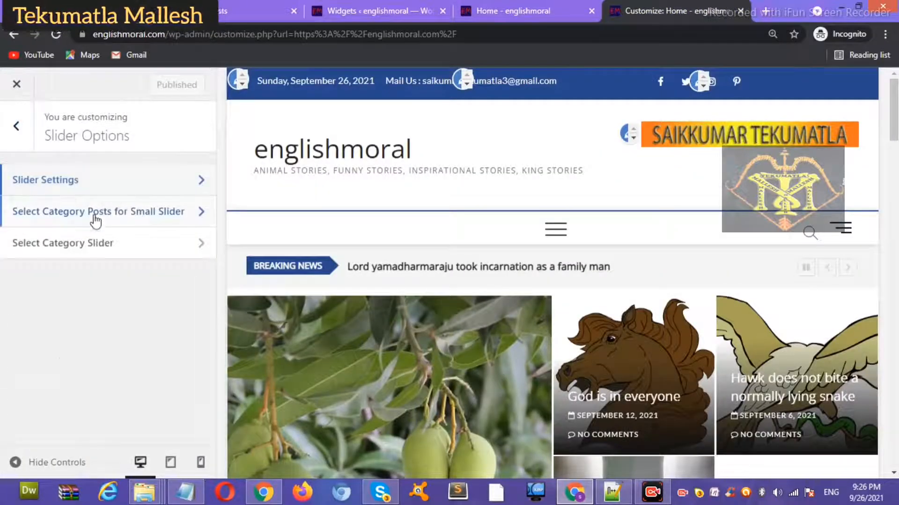
pyautogui.click(115, 240)
pyautogui.click(118, 238)
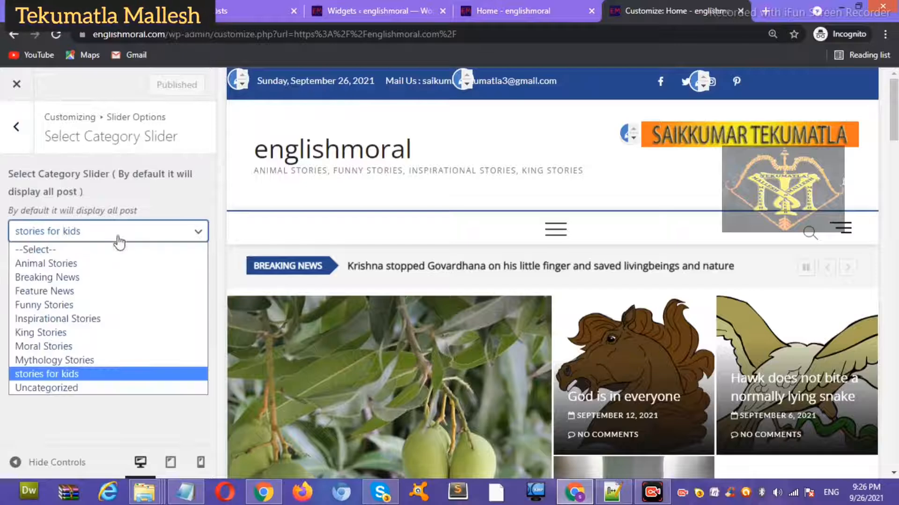
pyautogui.click(101, 347)
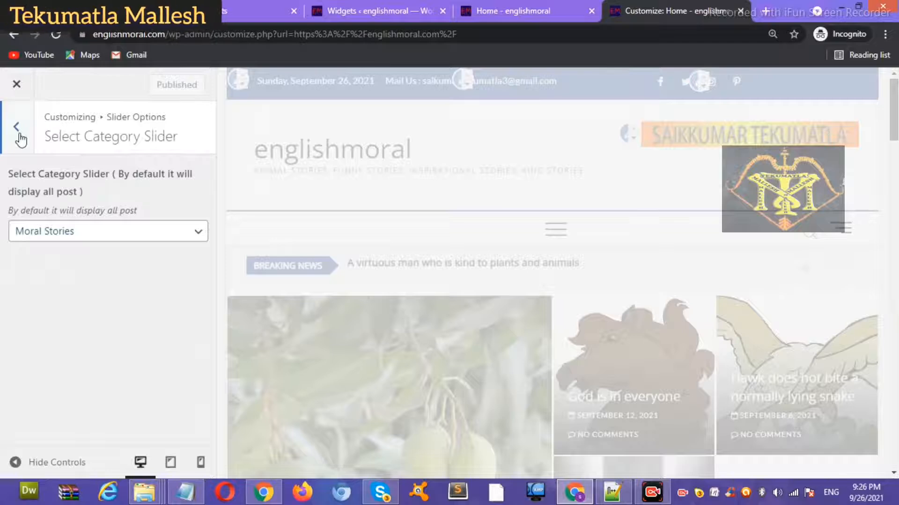
# Step: Set the category for the small slider's 4 posts to Animal Stories and publish the change
pyautogui.click(17, 128)
pyautogui.click(110, 218)
pyautogui.click(110, 243)
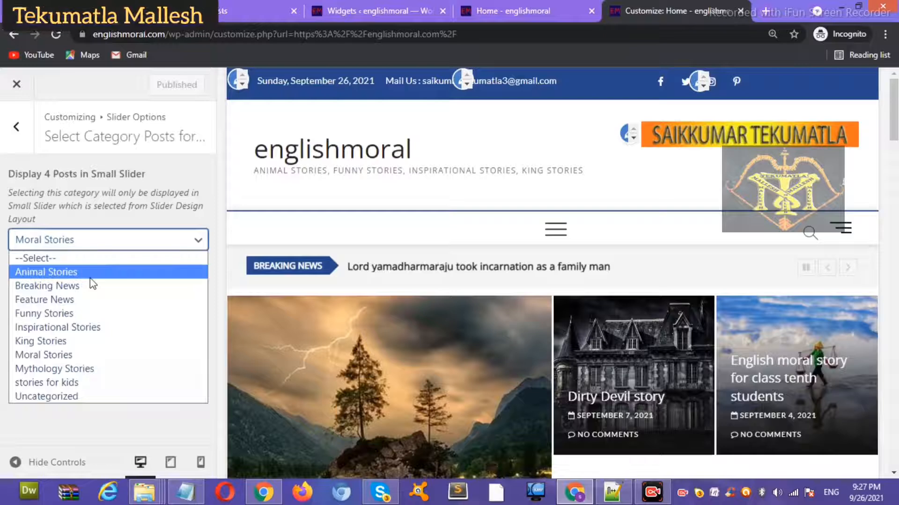
pyautogui.click(89, 274)
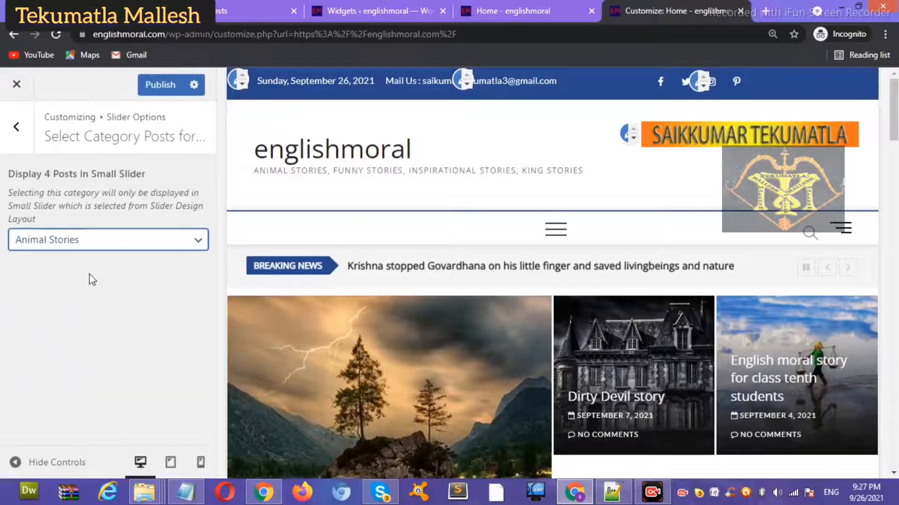
pyautogui.click(157, 87)
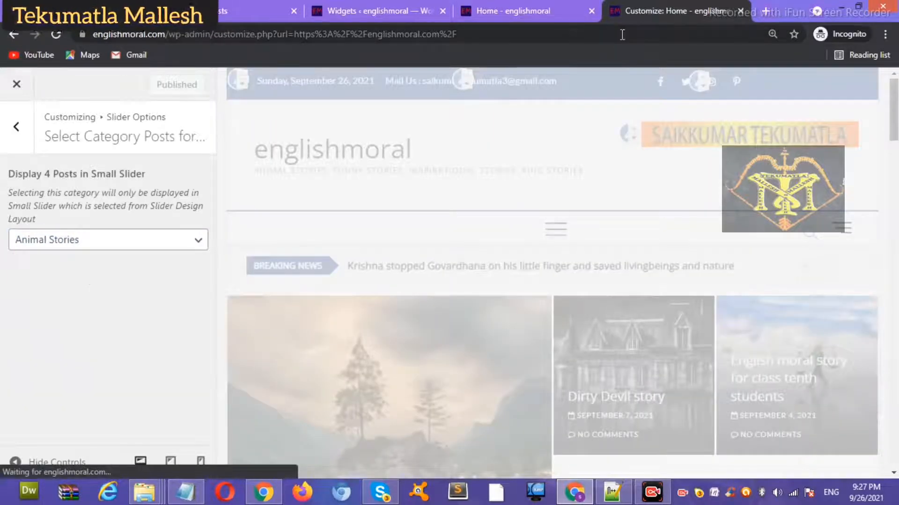
# Step: Purge the home page cache and inspect the top featured posts with the Moral Stories category
pyautogui.hotkey('ctrl', 'shift', 'Tab')
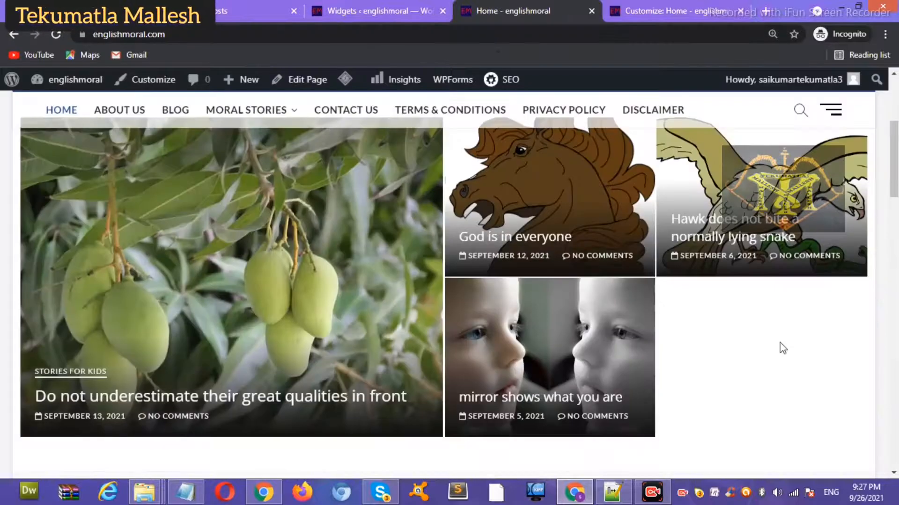
pyautogui.moveTo(345, 79)
pyautogui.click(353, 104)
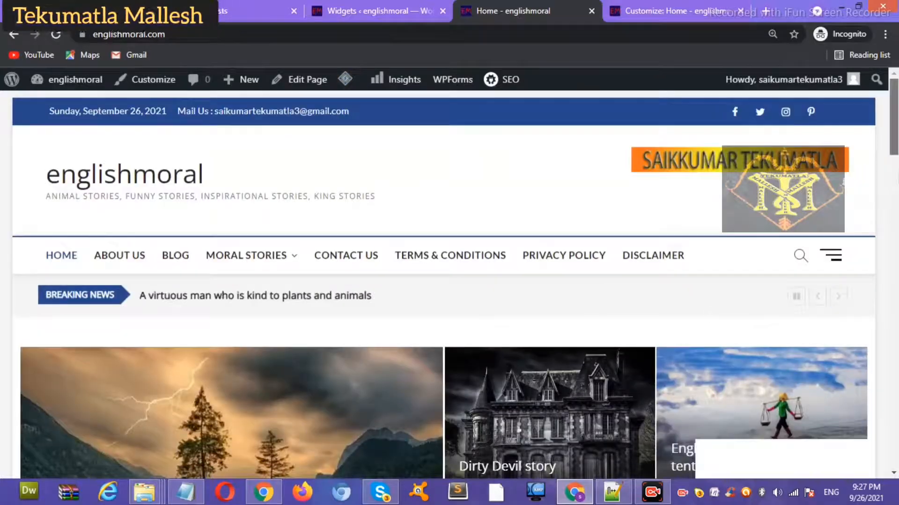
pyautogui.scroll(-6, 706, 211)
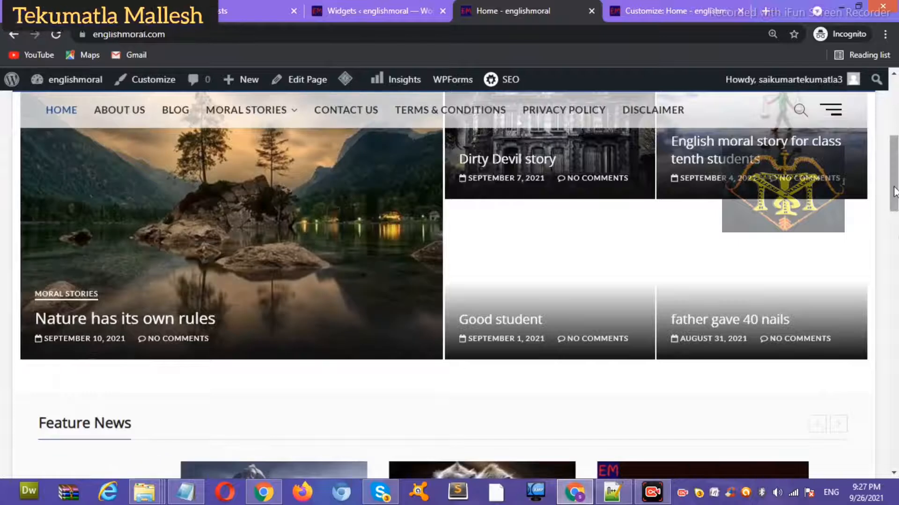
pyautogui.scroll(3, 896, 202)
pyautogui.scroll(-3, 896, 201)
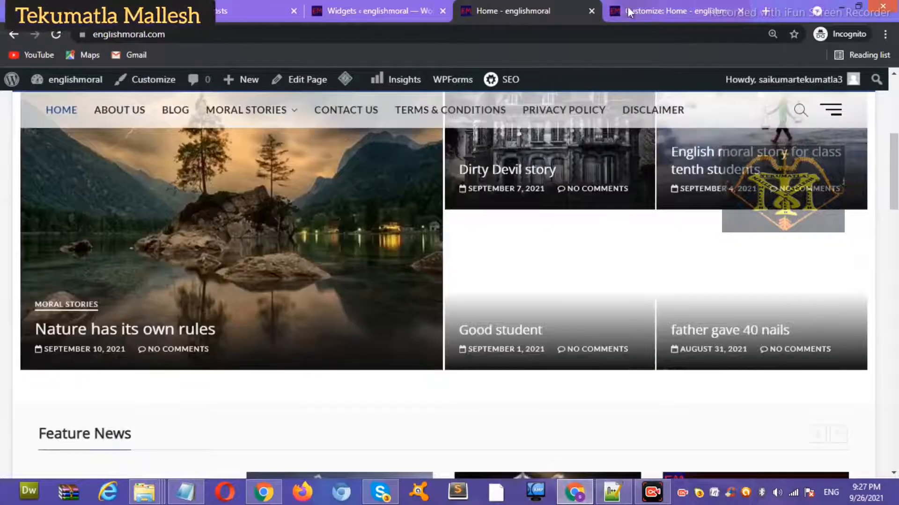
# Step: Set the Slider Design Layout to Small Slider in the Customizer's Slider Settings
pyautogui.click(404, 6)
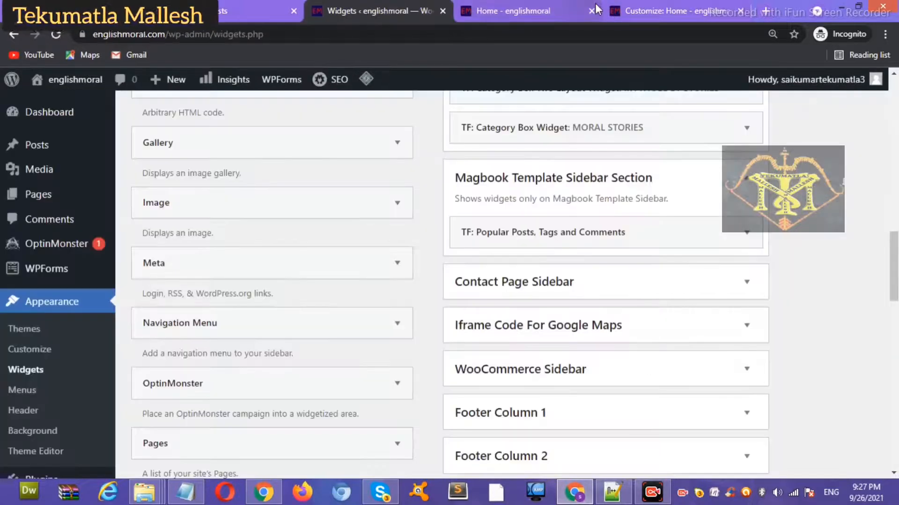
pyautogui.click(611, 10)
pyautogui.click(16, 126)
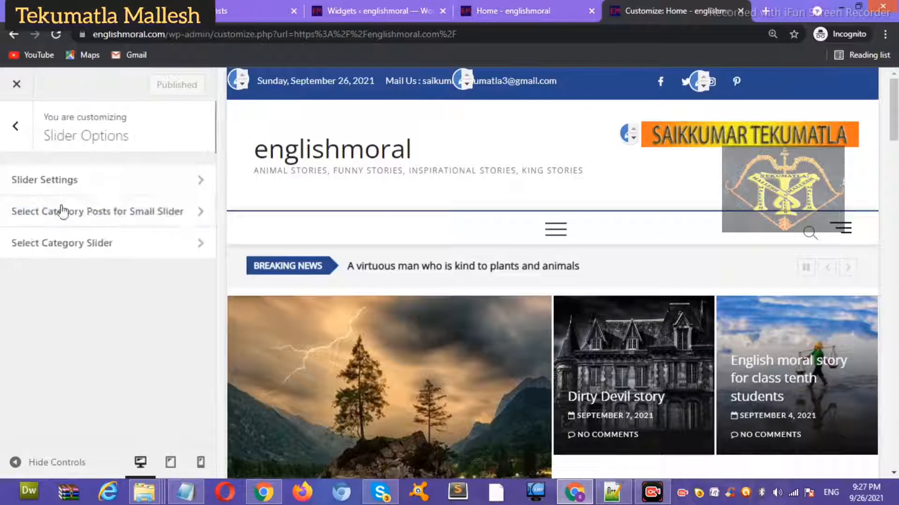
pyautogui.click(94, 187)
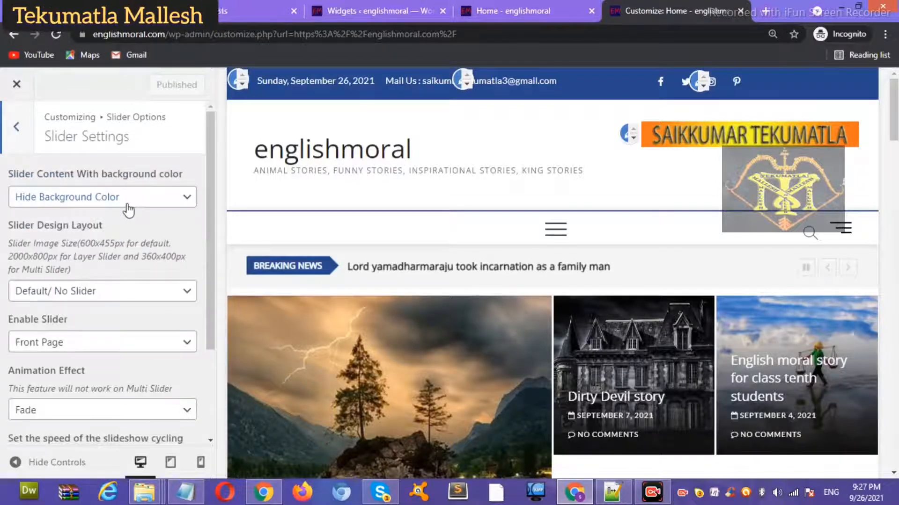
pyautogui.click(123, 202)
pyautogui.click(123, 202)
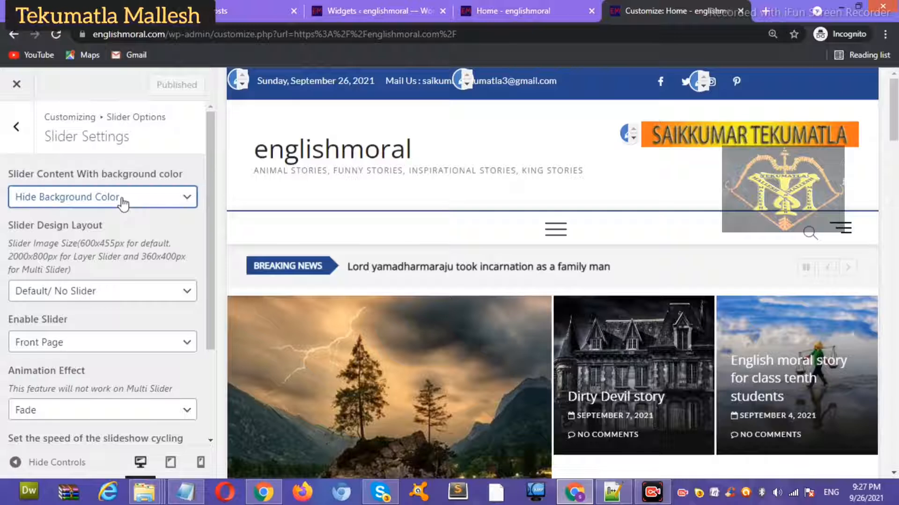
pyautogui.click(101, 292)
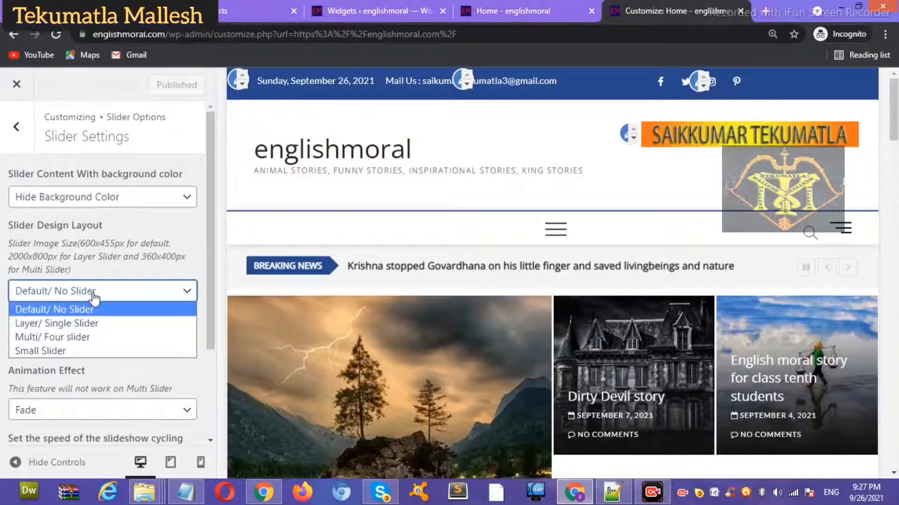
pyautogui.click(89, 355)
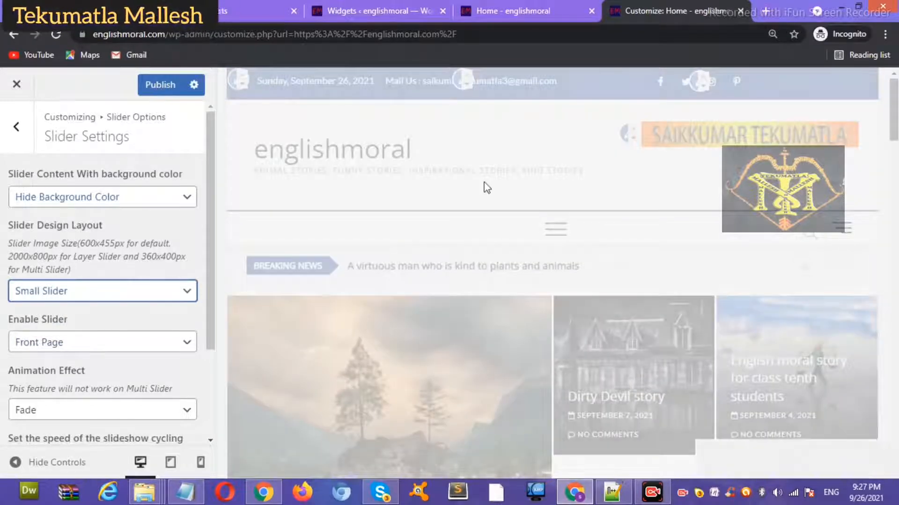
# Step: Purge the home page cache and inspect the small slider, advancing through its slides
pyautogui.click(508, 11)
pyautogui.moveTo(352, 84)
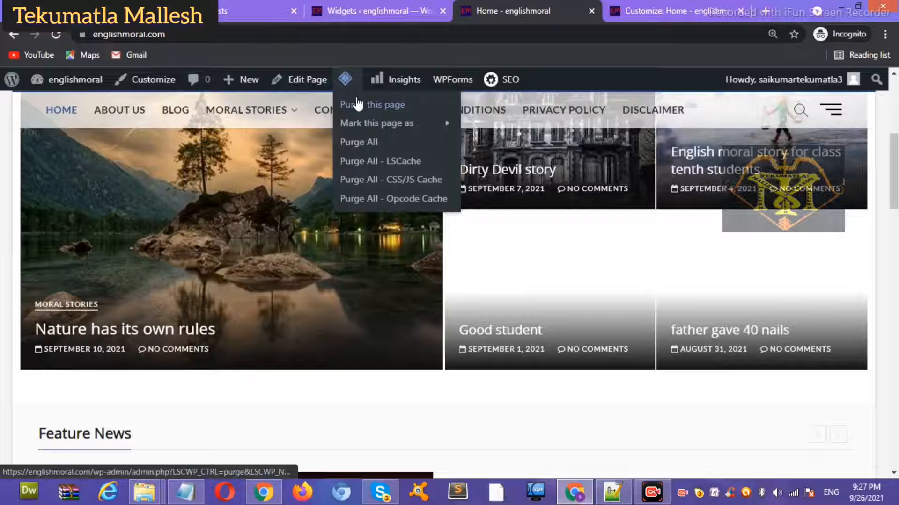
pyautogui.click(358, 105)
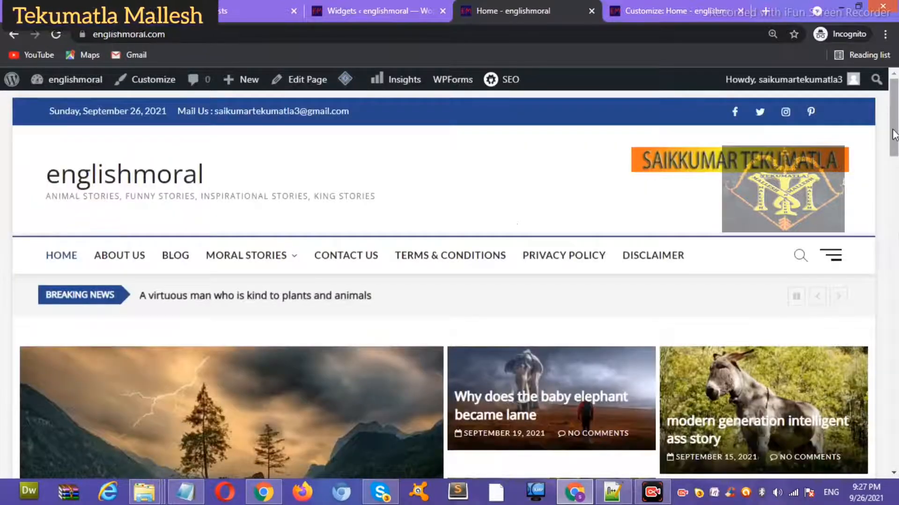
pyautogui.moveTo(895, 138); pyautogui.dragTo(895, 220)
pyautogui.scroll(4, 893, 183)
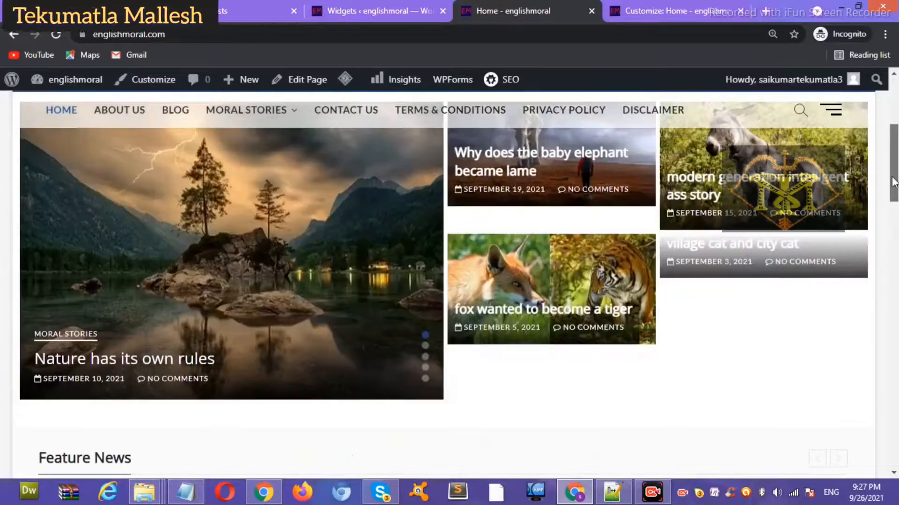
pyautogui.click(424, 252)
pyautogui.click(424, 255)
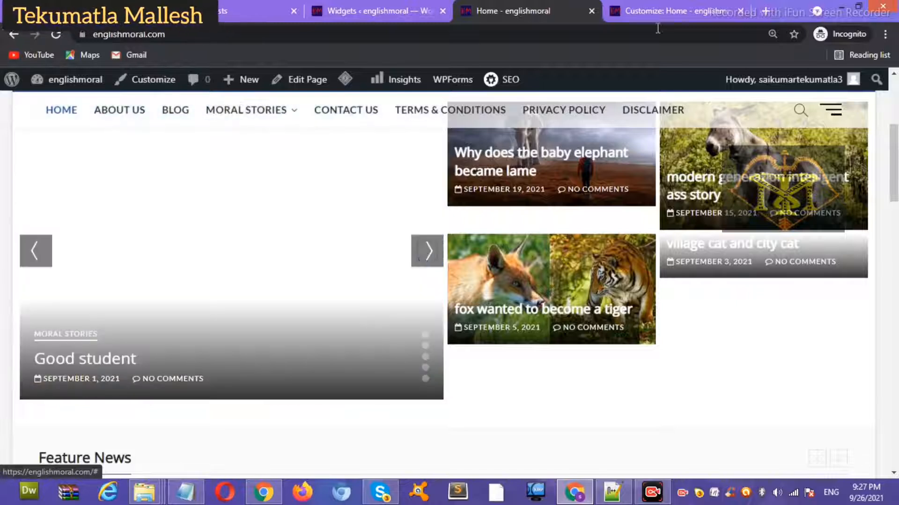
# Step: Set the Slider Design Layout to Layer/ Single Slider in the Customizer's Slider Settings and publish the change
pyautogui.click(653, 10)
pyautogui.click(164, 297)
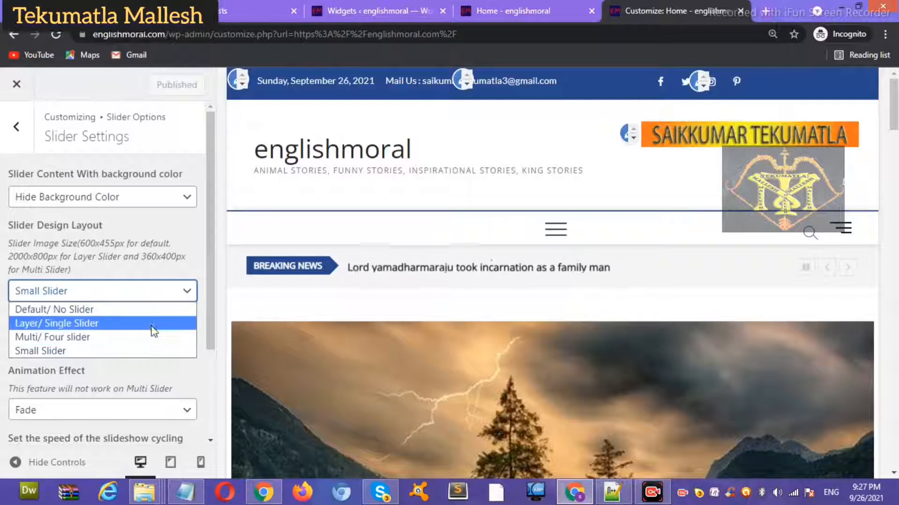
pyautogui.click(153, 325)
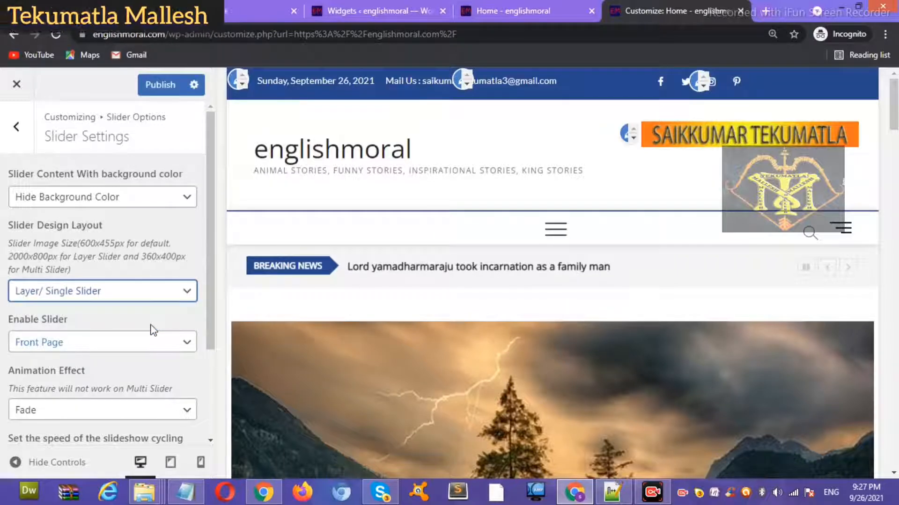
pyautogui.click(158, 85)
# Step: Purge the home page cache and examine the full-width single slider, stepping through its slides
pyautogui.click(515, 11)
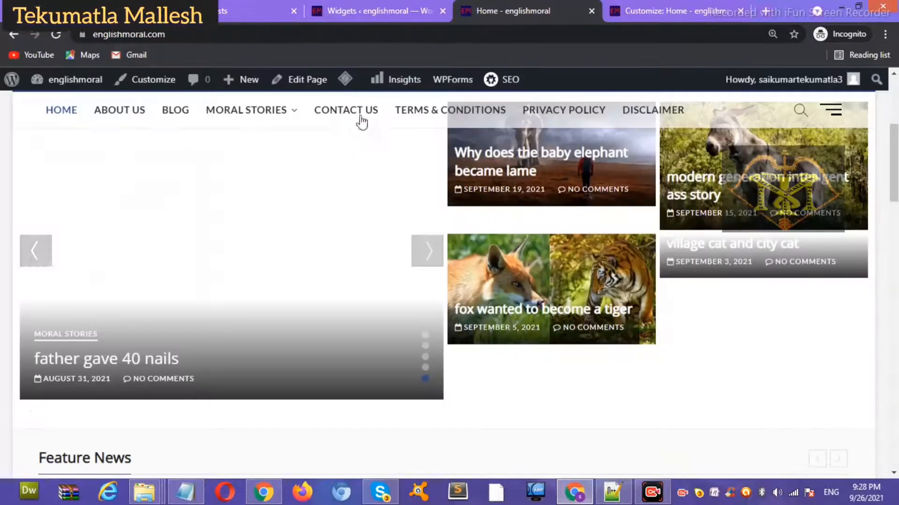
pyautogui.moveTo(345, 80)
pyautogui.click(354, 112)
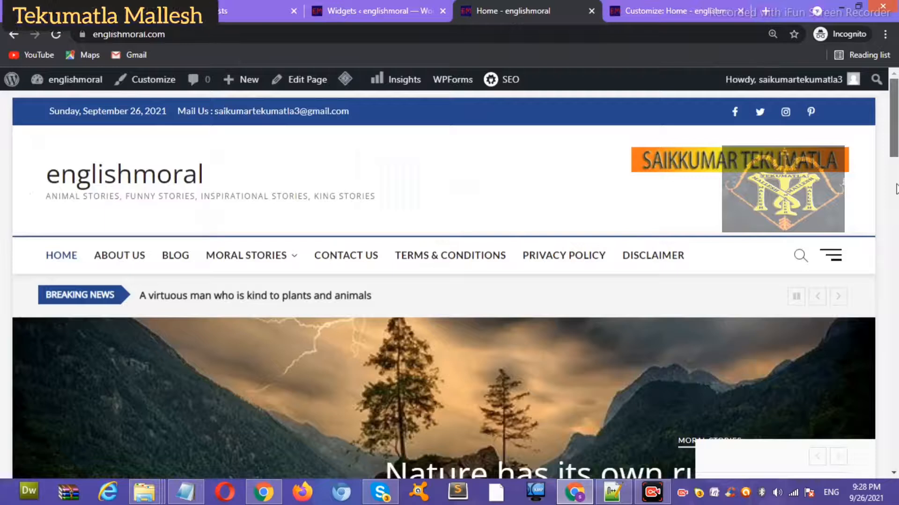
pyautogui.moveTo(895, 141); pyautogui.dragTo(895, 209)
pyautogui.scroll(-8, 880, 206)
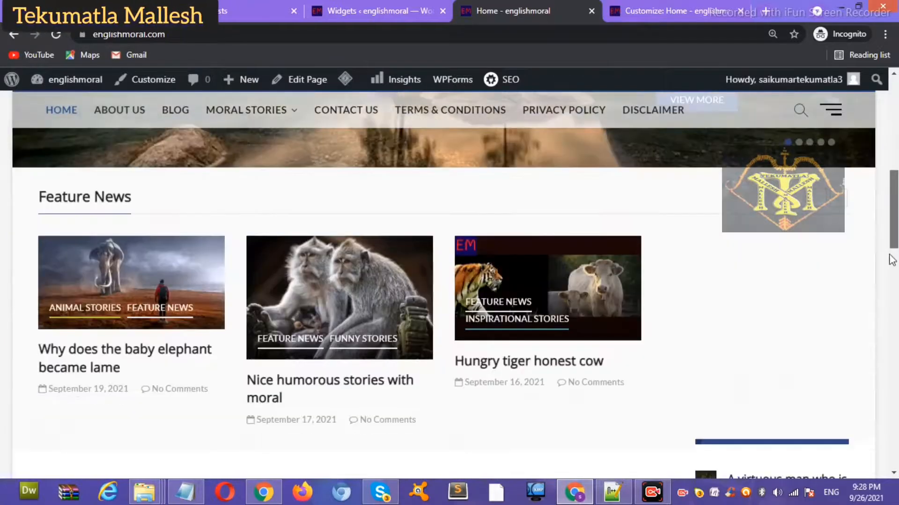
pyautogui.scroll(10, 866, 170)
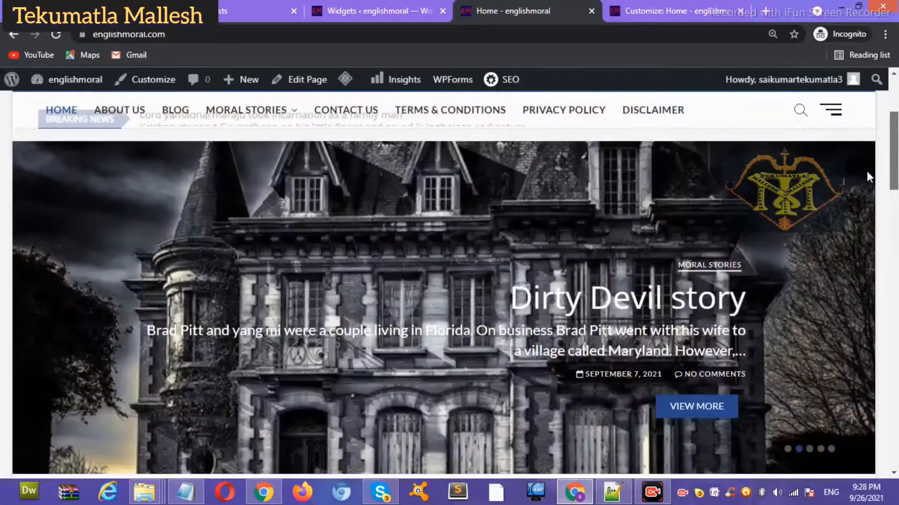
pyautogui.scroll(-3, 868, 187)
pyautogui.scroll(1, 870, 194)
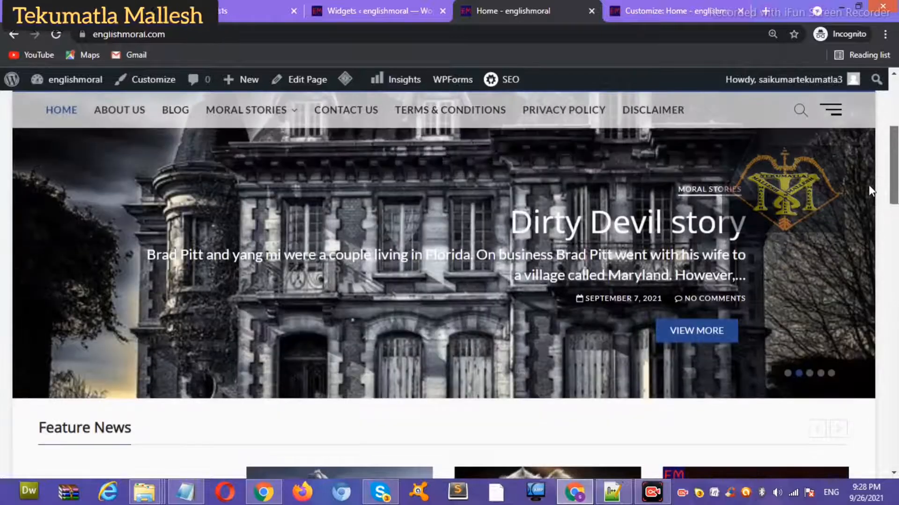
pyautogui.click(842, 242)
pyautogui.click(842, 242)
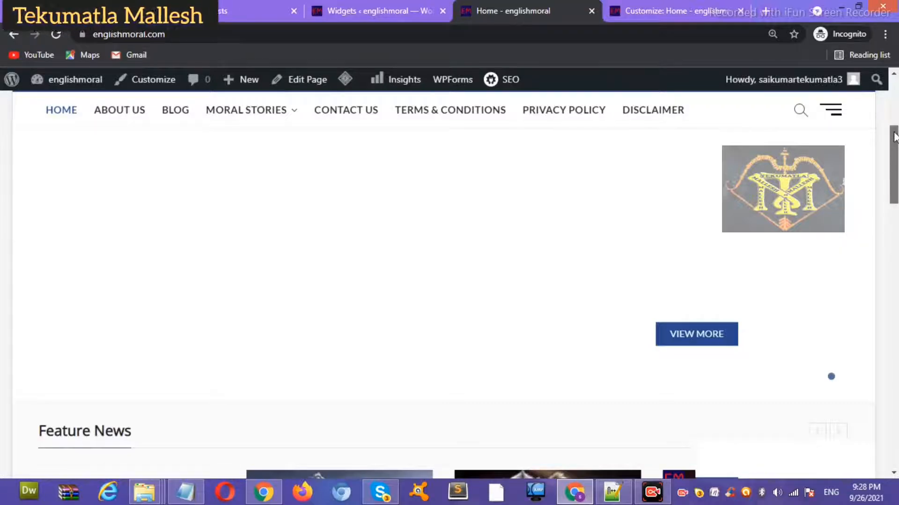
pyautogui.scroll(3, 895, 126)
pyautogui.moveTo(894, 127); pyautogui.dragTo(895, 173)
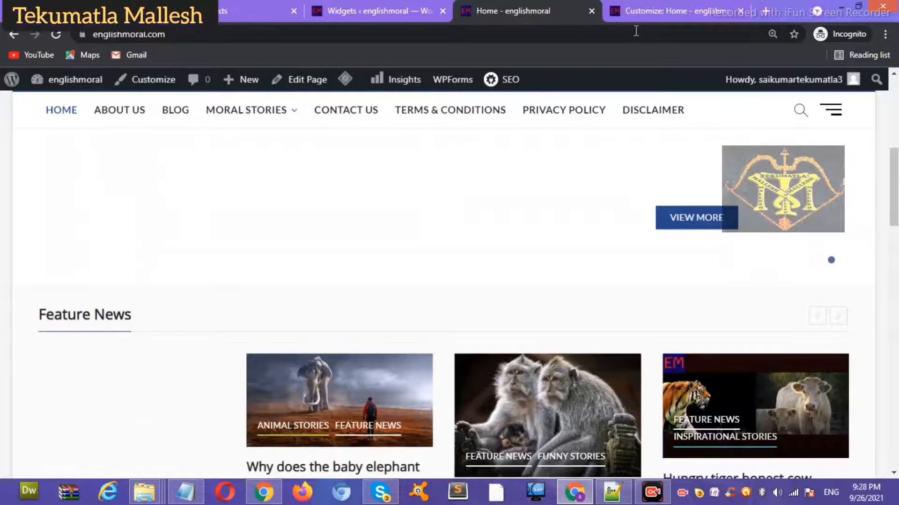
# Step: Set the Slider Design Layout to Default/ No Slider in the Customizer and publish the change
pyautogui.click(398, 17)
pyautogui.click(637, 14)
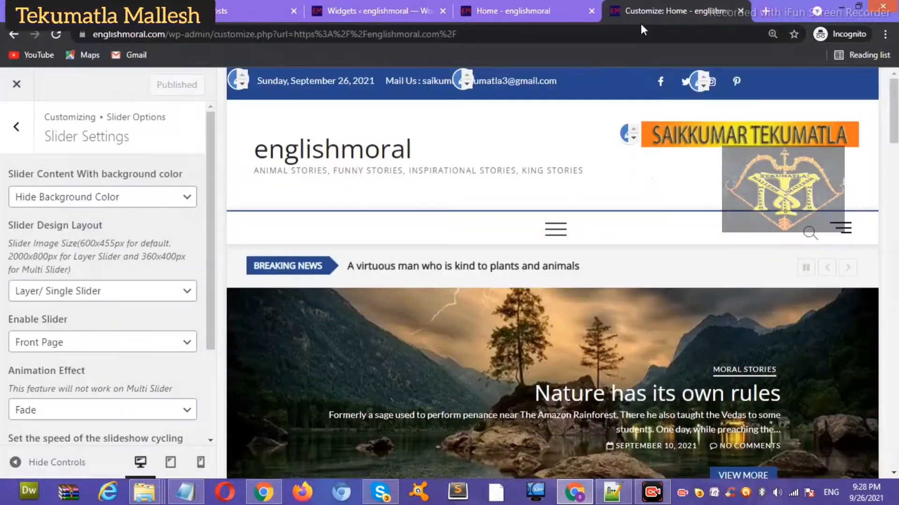
pyautogui.click(88, 294)
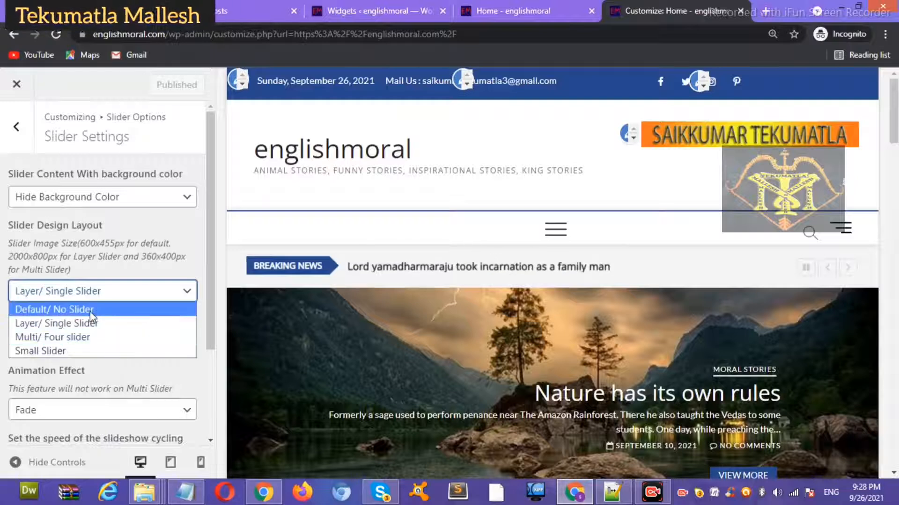
pyautogui.click(90, 311)
pyautogui.click(160, 90)
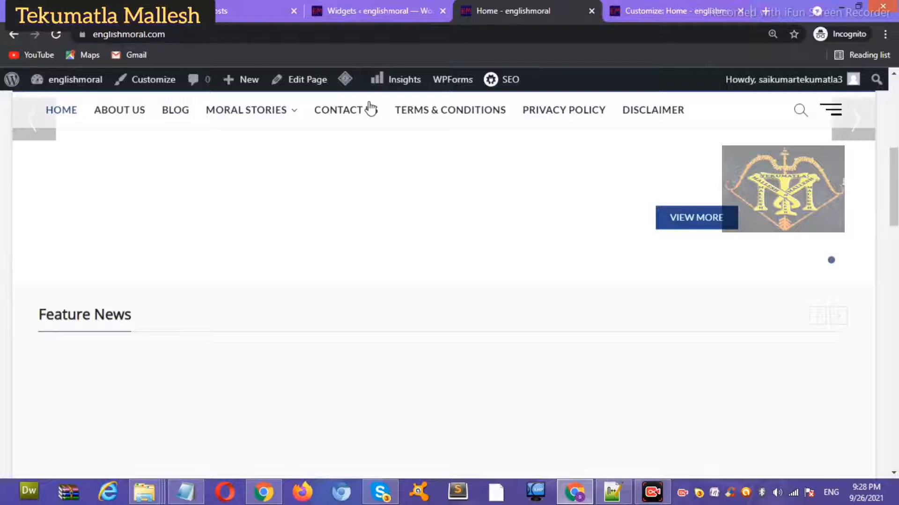
# Step: Purge the home page cache and check the featured posts grid above Feature News
pyautogui.moveTo(350, 84)
pyautogui.click(359, 102)
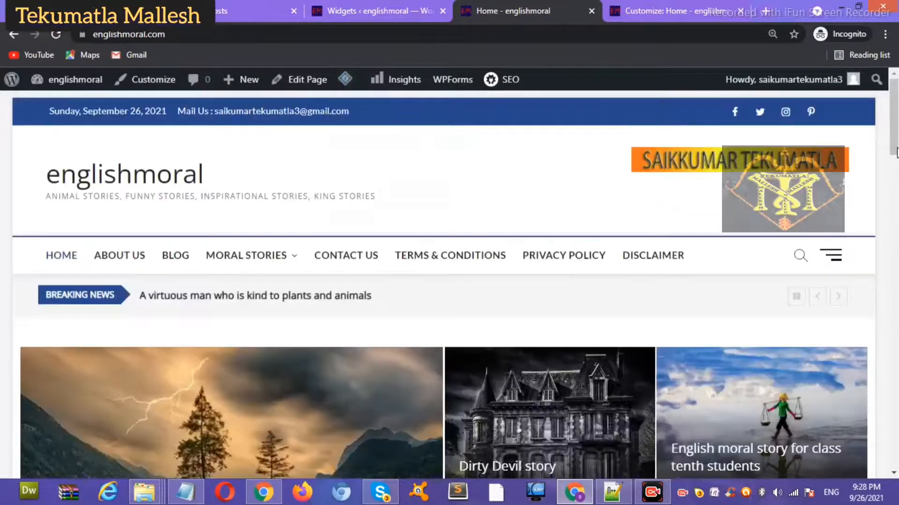
pyautogui.moveTo(896, 153); pyautogui.dragTo(897, 199)
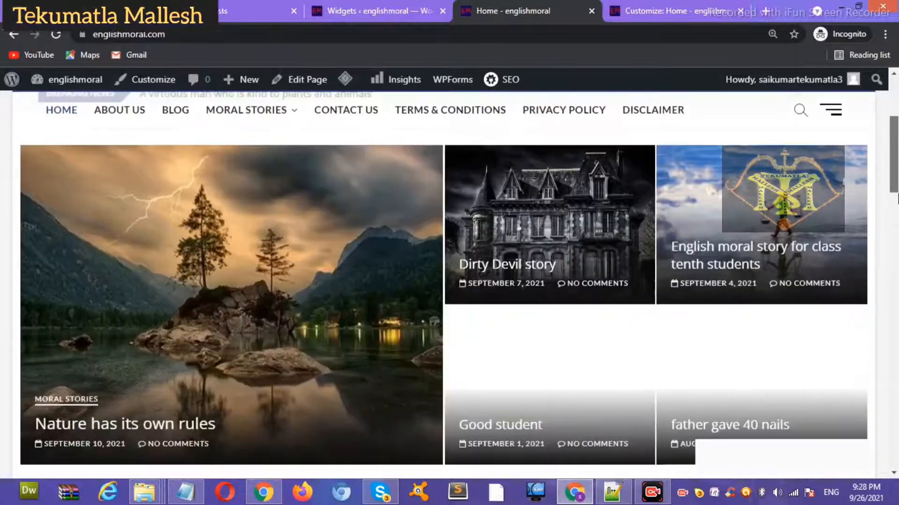
pyautogui.scroll(-3, 294, 187)
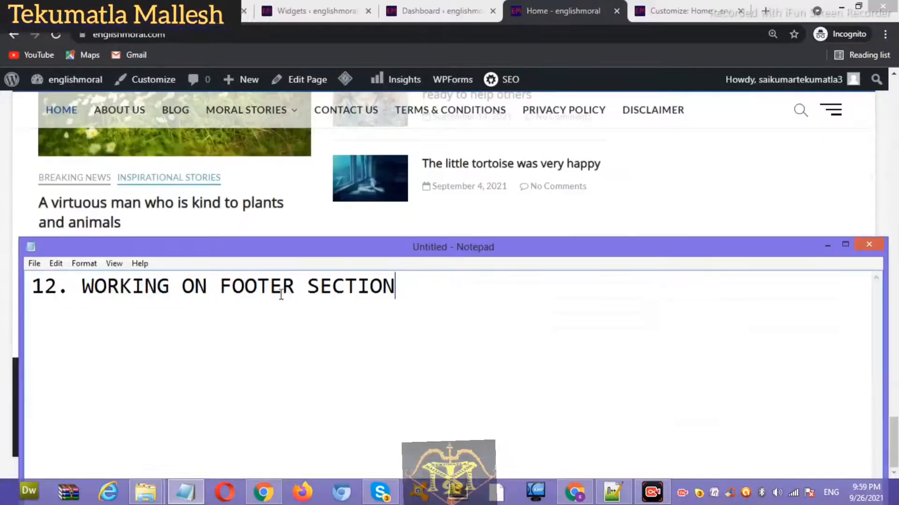
# Step: Highlight the note "12. WORKING ON FOOTER SECTION" in Notepad, minimize it and look at the home page's footer
pyautogui.moveTo(395, 287); pyautogui.dragTo(26, 311)
pyautogui.click(100, 328)
pyautogui.click(827, 244)
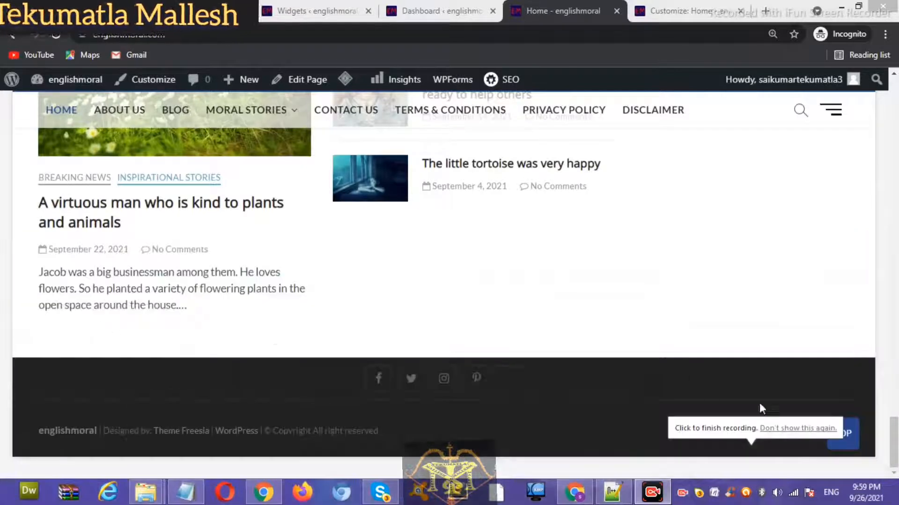
pyautogui.click(430, 412)
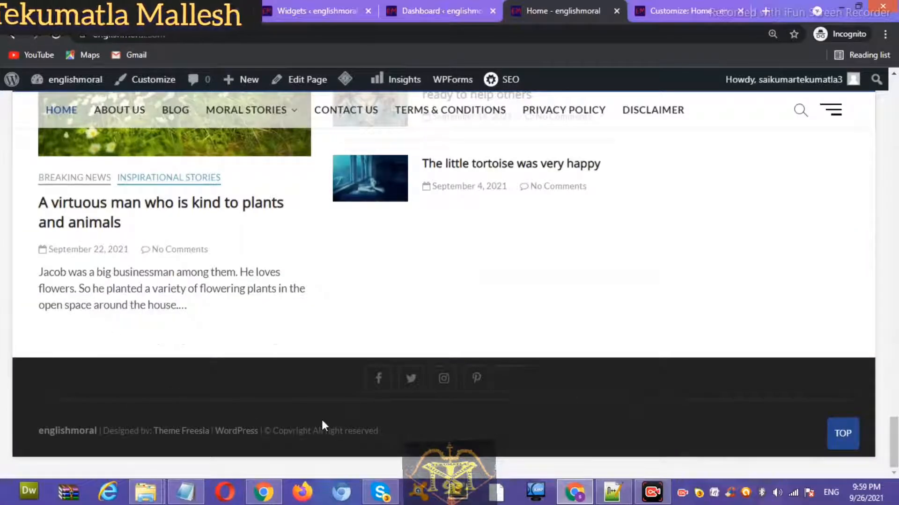
# Step: Switch to the Widgets page, dismiss the CCleaner update notice and expand the Footer Column 1 widget area
pyautogui.click(328, 7)
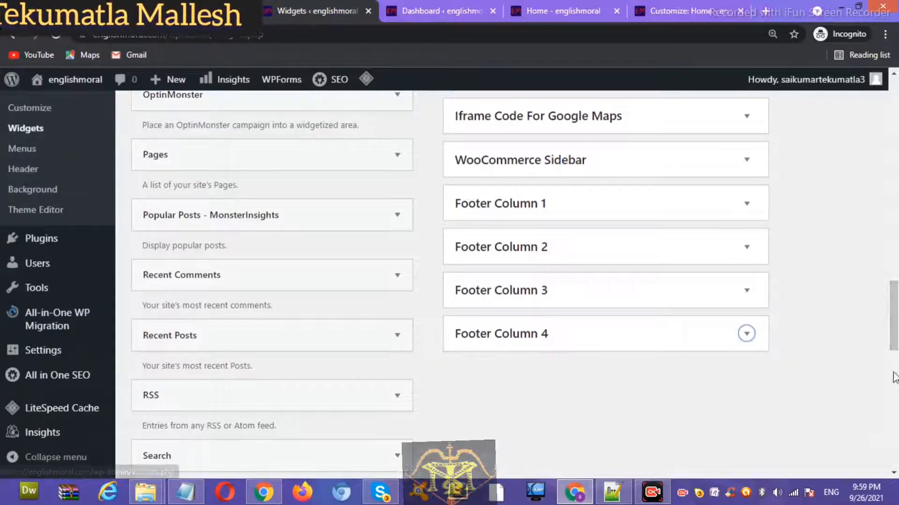
pyautogui.moveTo(893, 341); pyautogui.dragTo(892, 330)
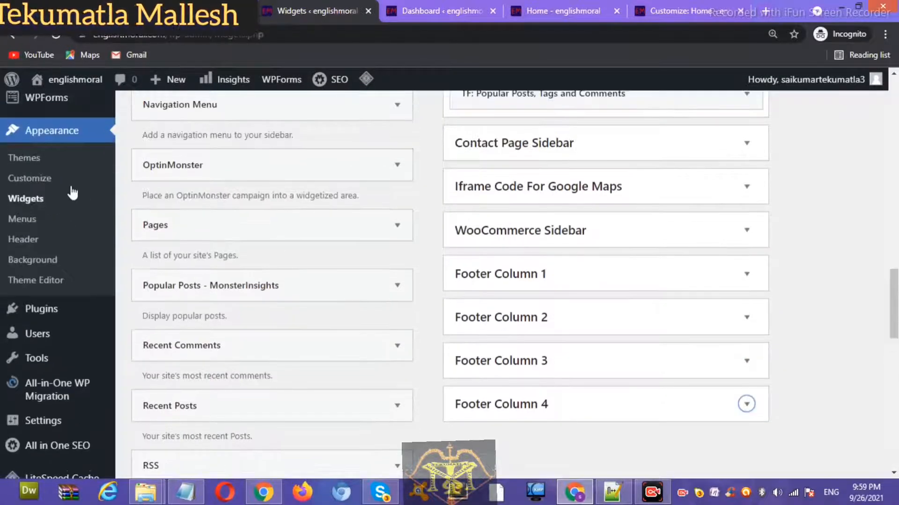
pyautogui.moveTo(893, 316); pyautogui.dragTo(893, 241)
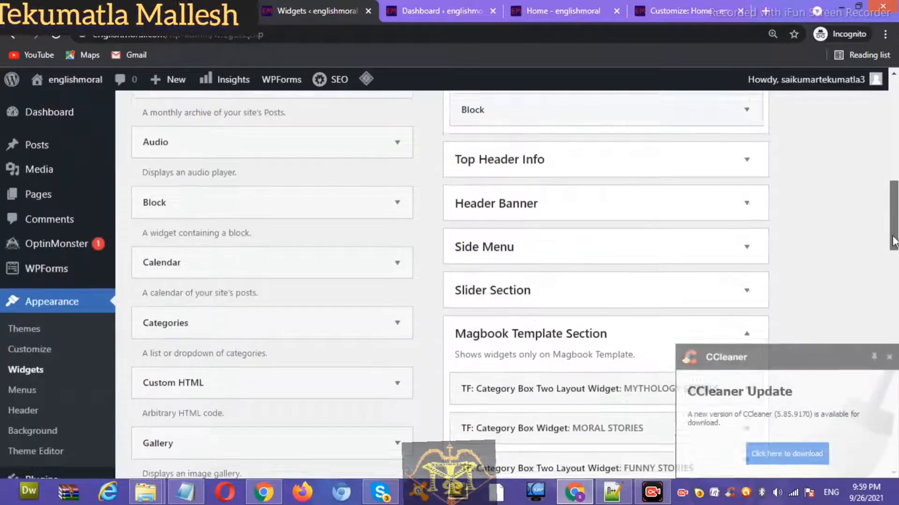
pyautogui.scroll(3, 893, 241)
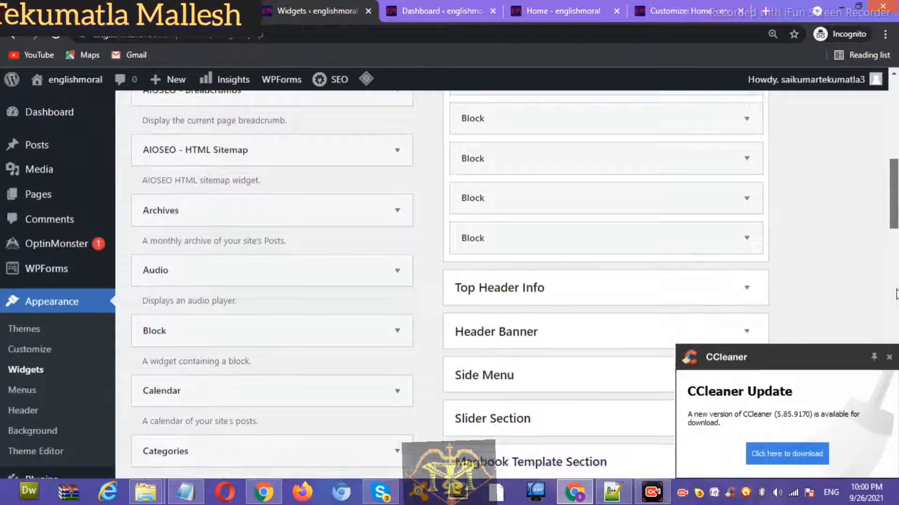
pyautogui.scroll(-10, 896, 294)
pyautogui.click(889, 358)
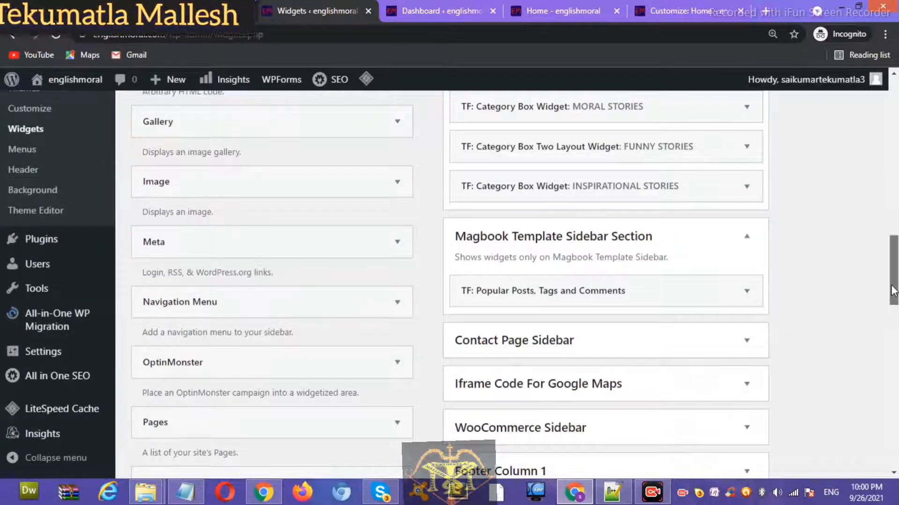
pyautogui.scroll(-5, 711, 268)
pyautogui.click(625, 243)
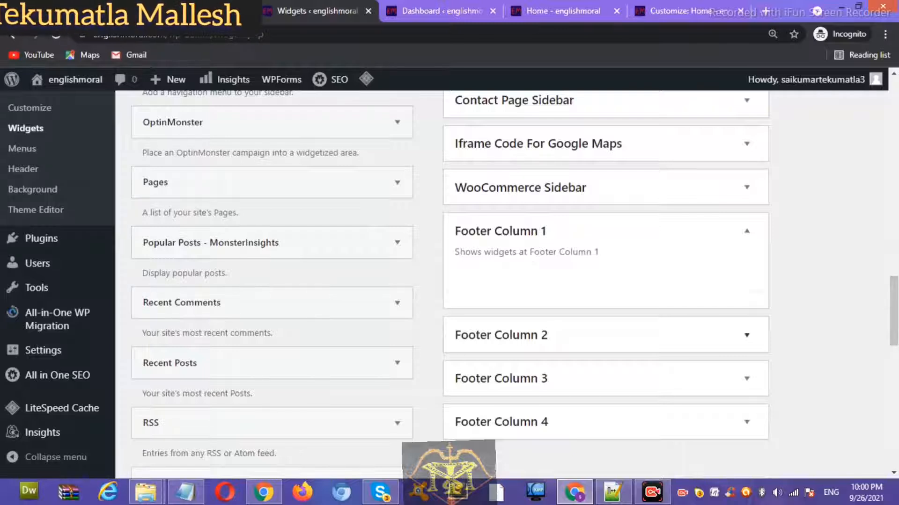
# Step: Add a Custom HTML widget to Footer Column 1
pyautogui.moveTo(895, 311); pyautogui.dragTo(894, 255)
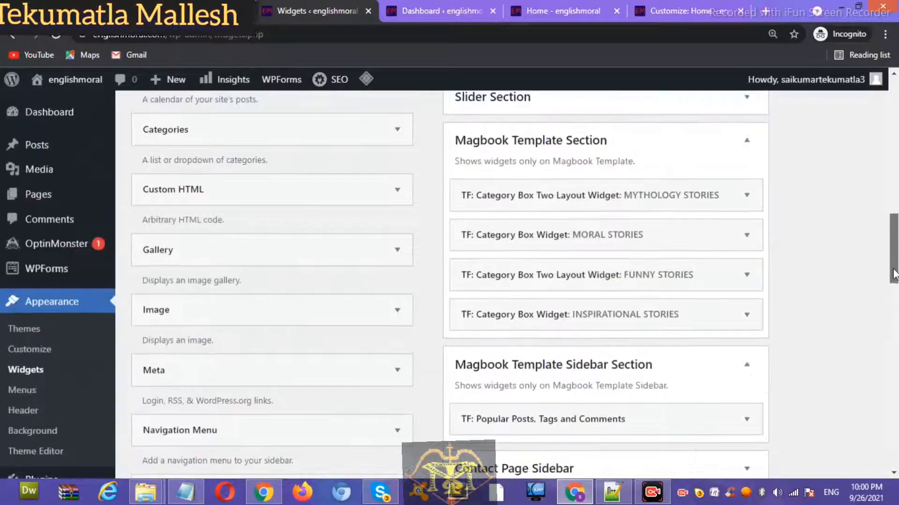
pyautogui.click(313, 195)
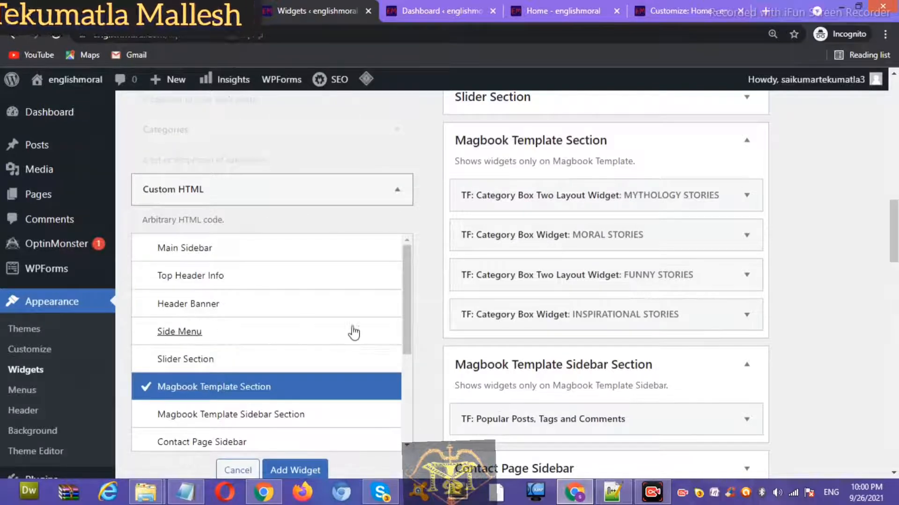
pyautogui.moveTo(406, 307); pyautogui.dragTo(403, 394)
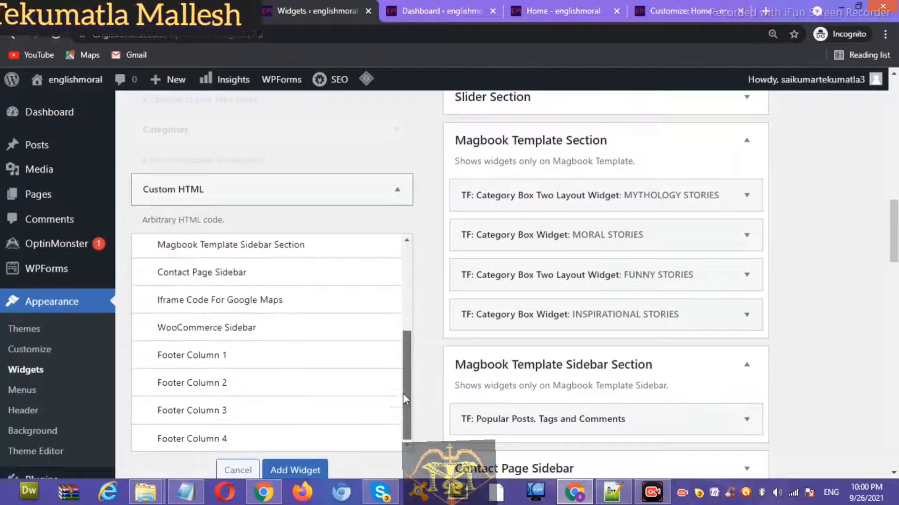
pyautogui.click(199, 355)
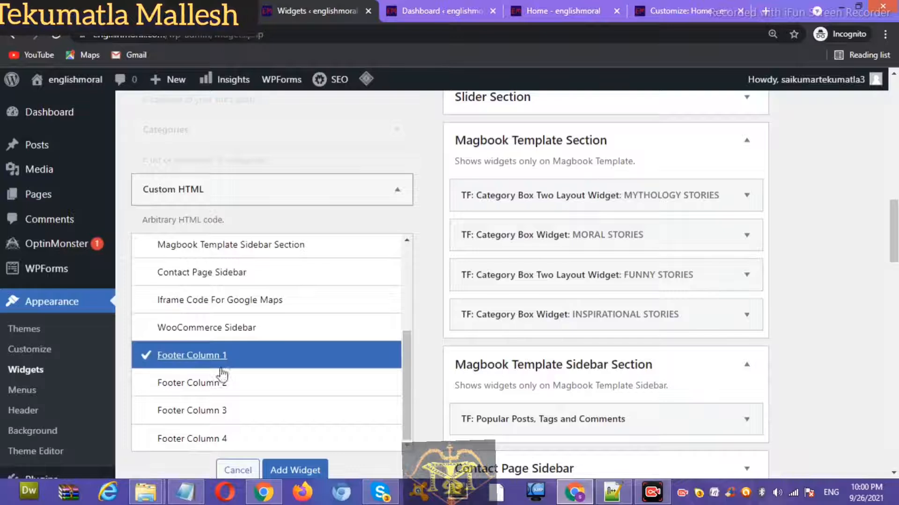
pyautogui.click(285, 470)
# Step: Title the Custom HTML widget in Footer Column 1 "ABOUT US"
pyautogui.moveTo(895, 252); pyautogui.dragTo(895, 280)
pyautogui.click(893, 317)
pyautogui.click(591, 271)
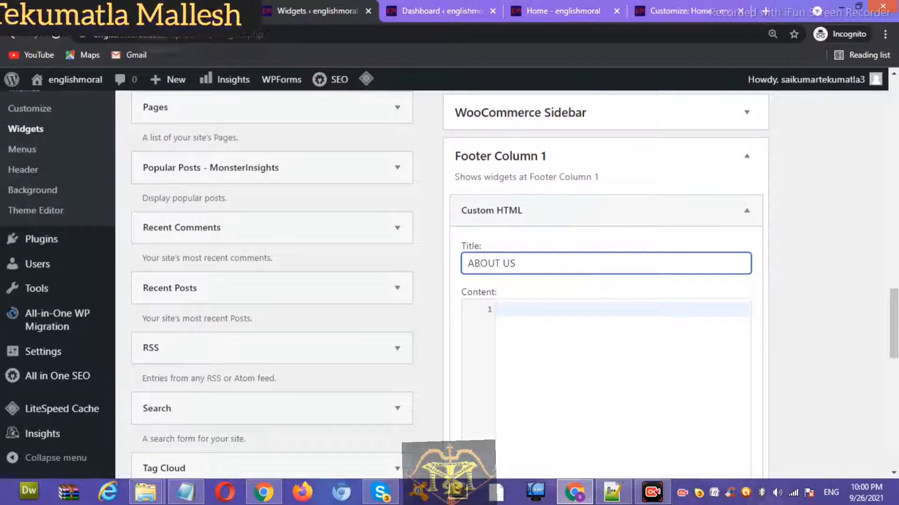
# Step: Open the list of all pages from the WordPress dashboard in a new browser tab
pyautogui.click(430, 13)
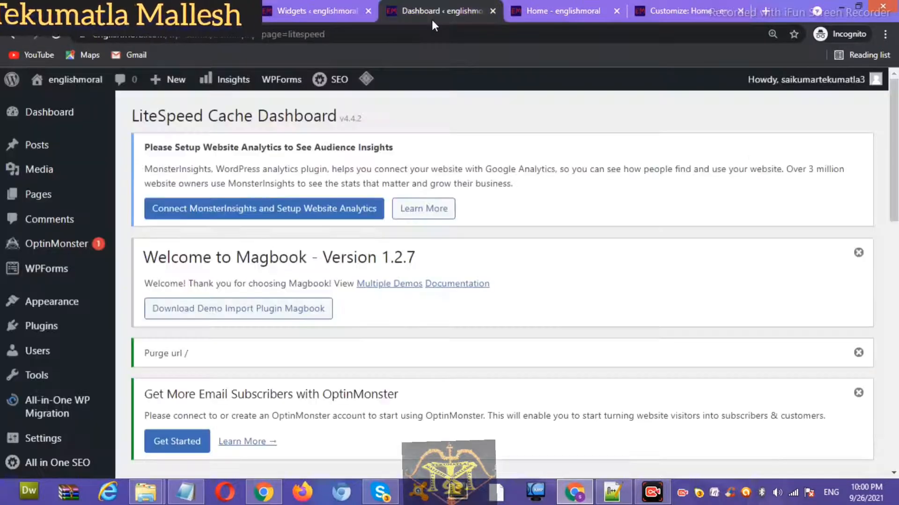
pyautogui.moveTo(55, 193)
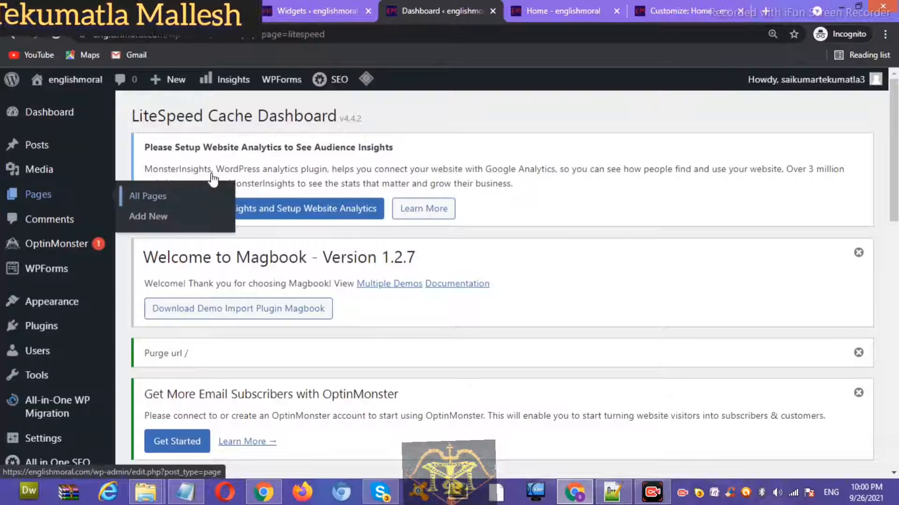
pyautogui.middleClick(172, 197)
pyautogui.click(501, 8)
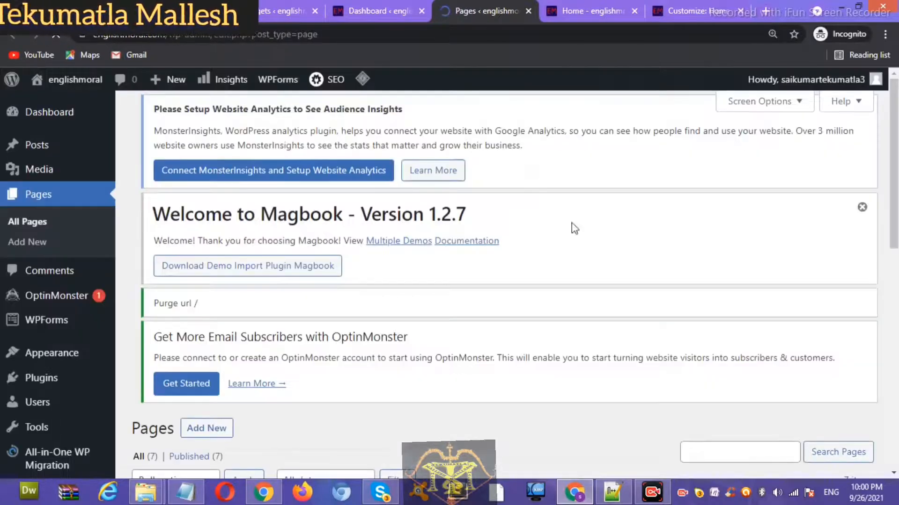
# Step: Open the About us page for editing and dismiss the block editor welcome guide
pyautogui.scroll(-6, 405, 266)
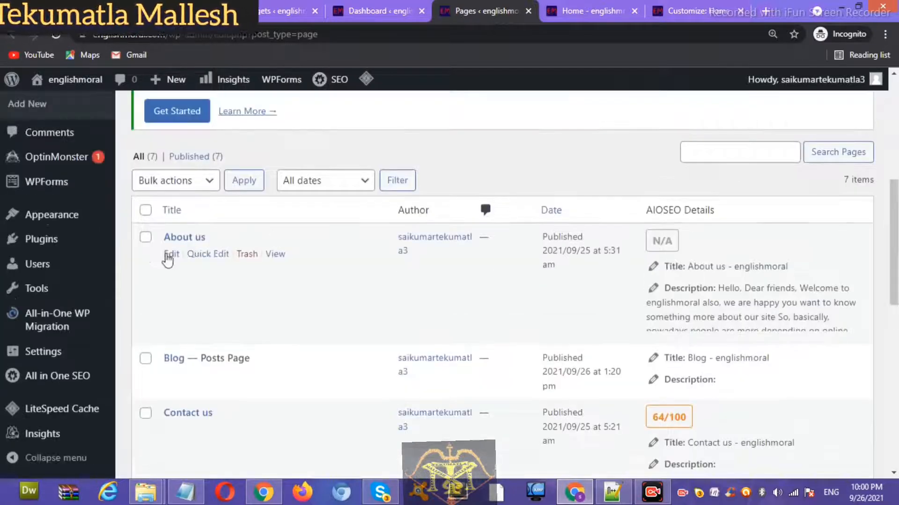
pyautogui.click(171, 254)
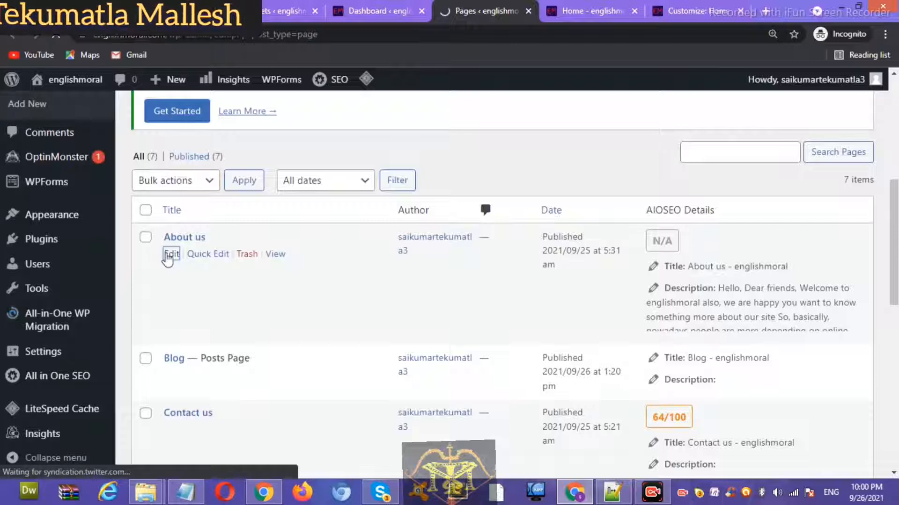
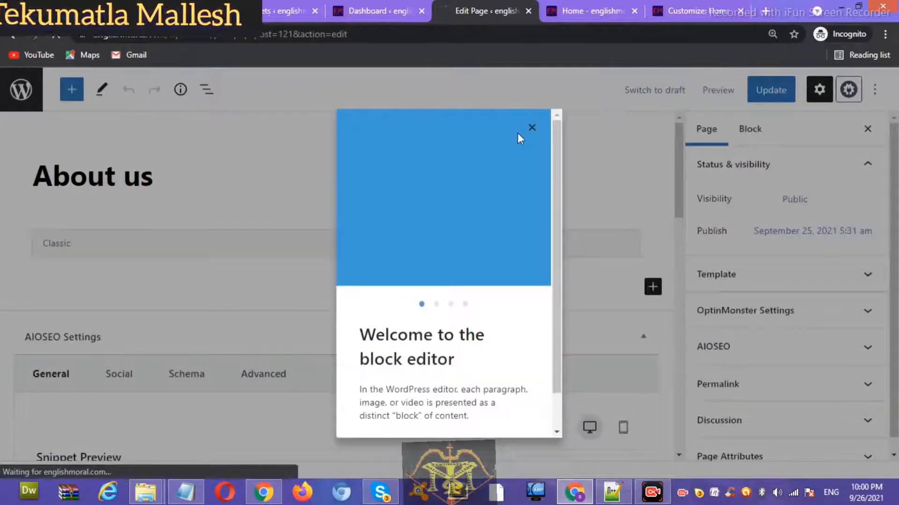
pyautogui.click(532, 127)
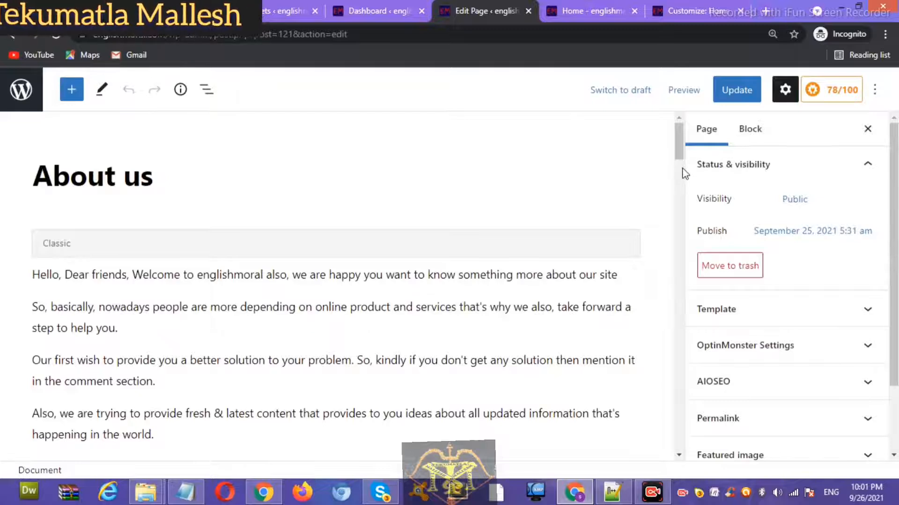
# Step: Copy the four paragraphs under the "What Is Our Goal?" heading of the About us page
pyautogui.scroll(-3, 678, 164)
pyautogui.moveTo(678, 165); pyautogui.dragTo(677, 195)
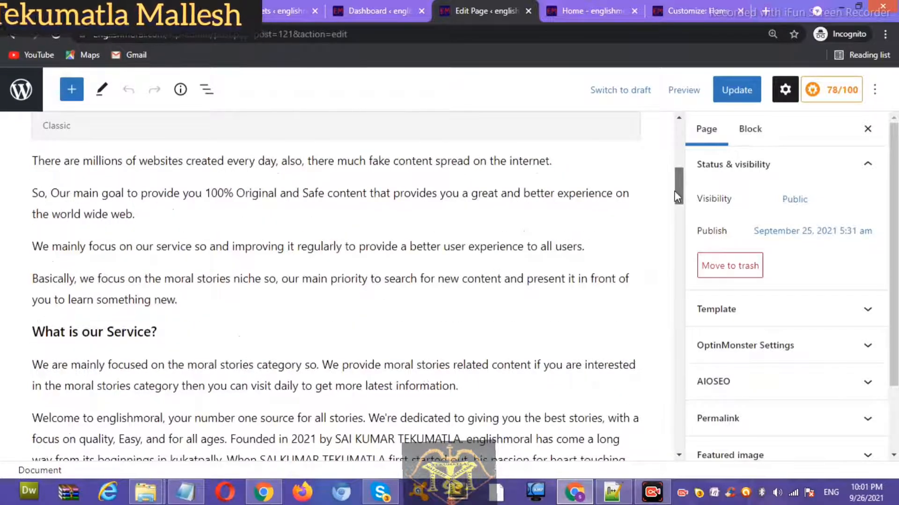
pyautogui.moveTo(178, 299); pyautogui.dragTo(37, 195)
pyautogui.rightClick(62, 196)
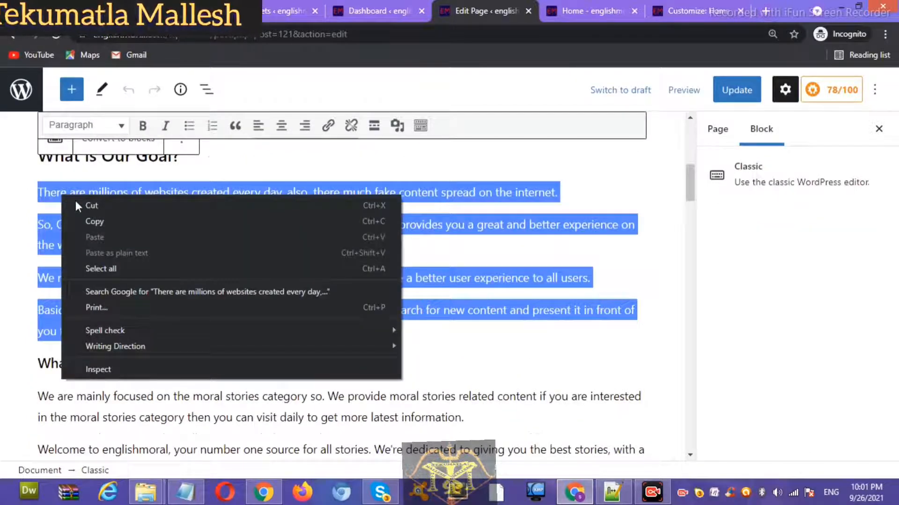
pyautogui.click(91, 221)
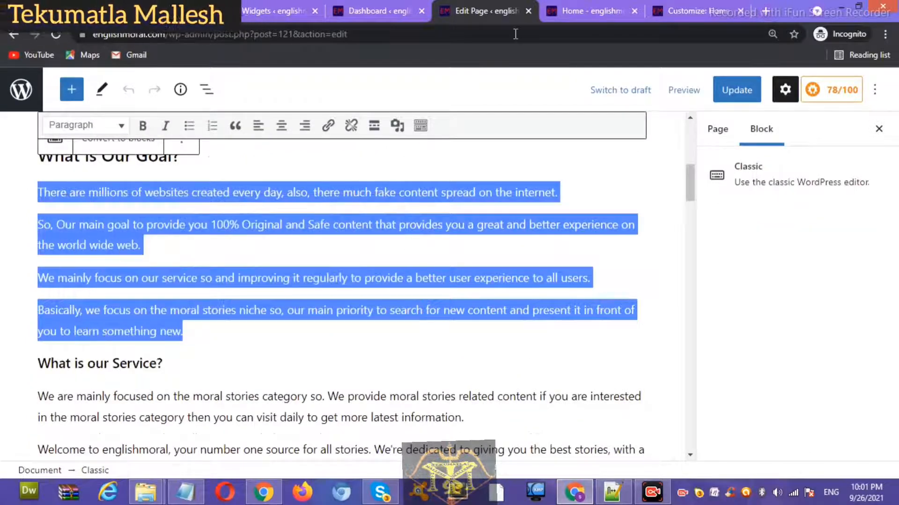
# Step: Close the page editor, paste the copied paragraphs into the ABOUT US Custom HTML widget's content, and save and collapse the widget
pyautogui.click(528, 11)
pyautogui.click(285, 16)
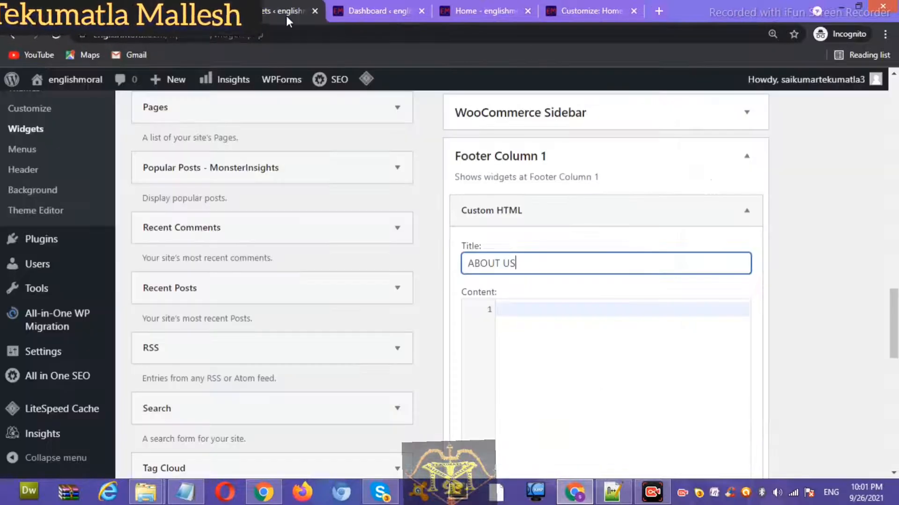
pyautogui.click(539, 333)
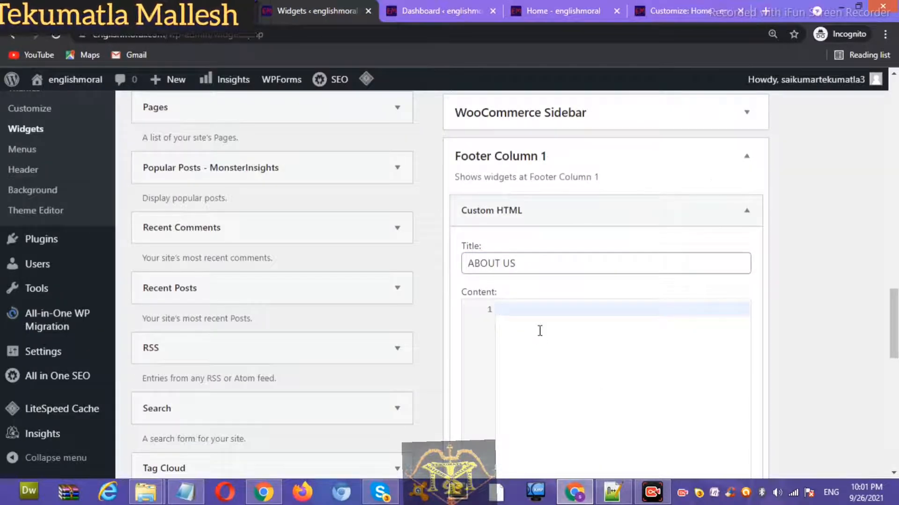
pyautogui.hotkey('ctrl', 'v')
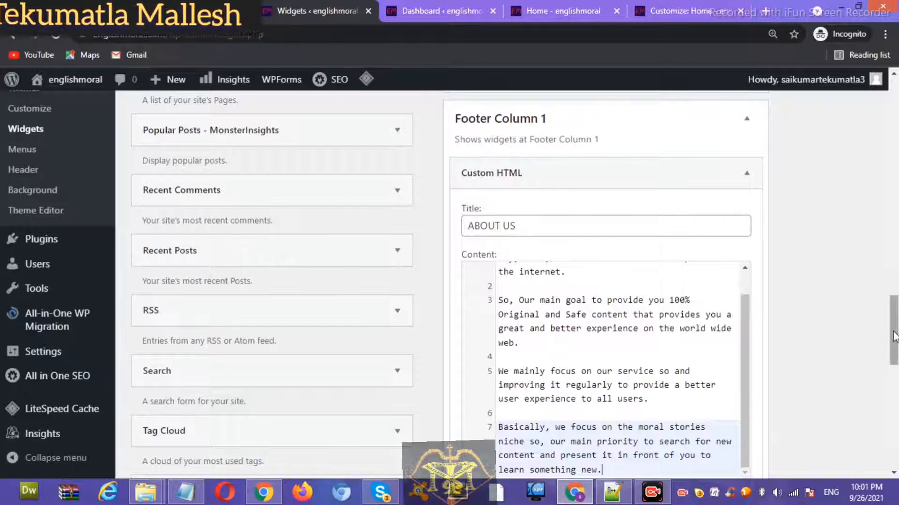
pyautogui.scroll(-5, 890, 341)
pyautogui.click(738, 232)
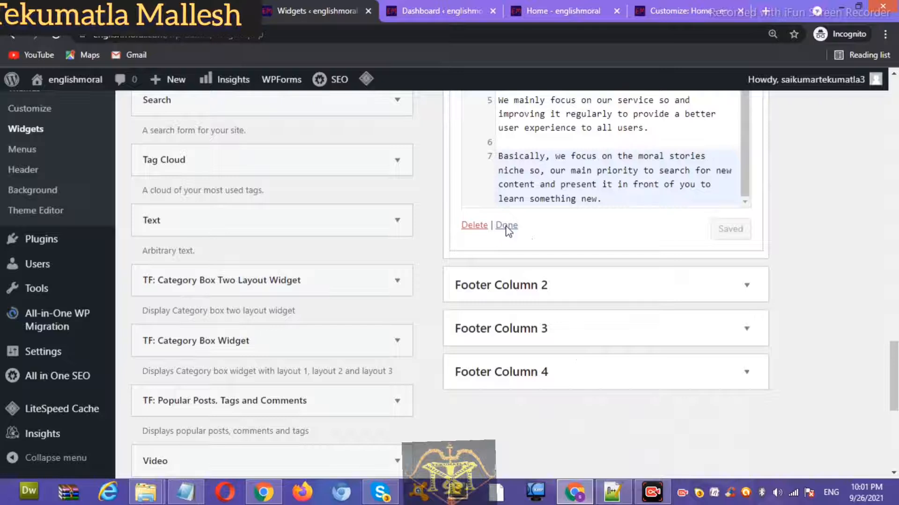
pyautogui.click(508, 229)
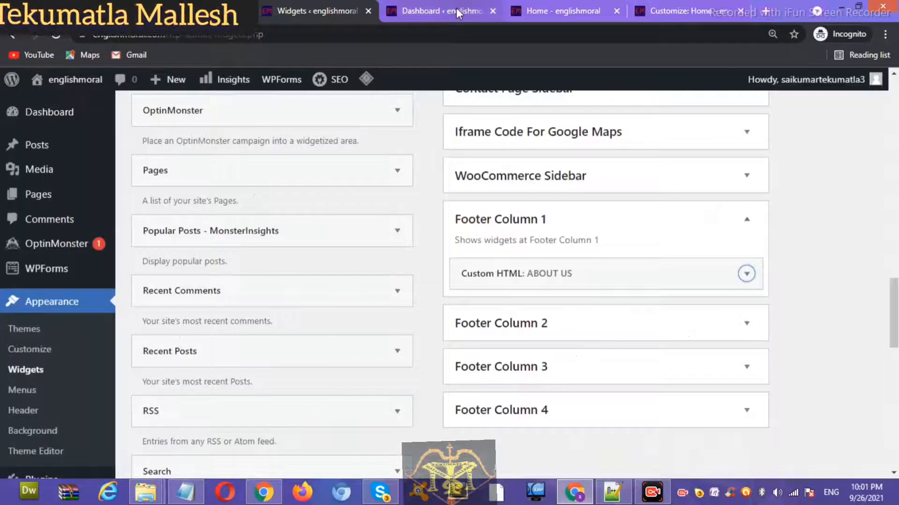
# Step: Purge the home page's cache on the live site and check the ABOUT US column in the footer
pyautogui.click(538, 11)
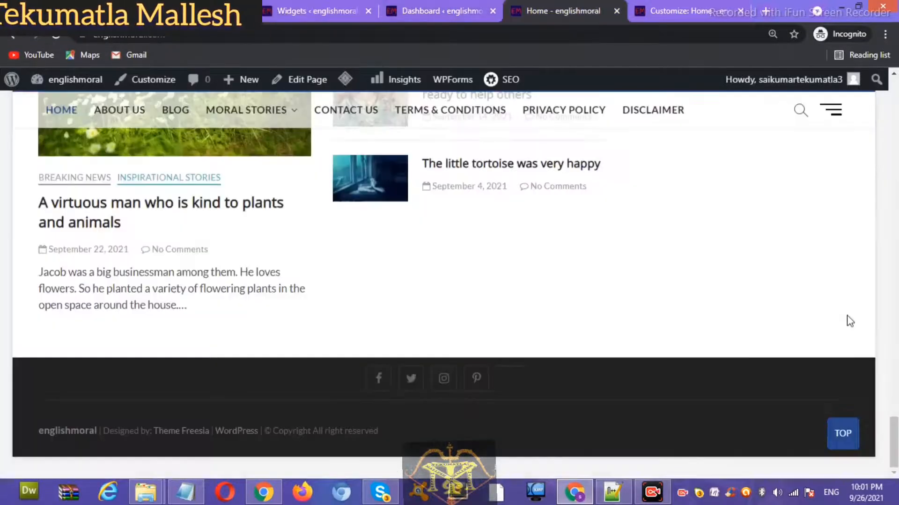
pyautogui.moveTo(345, 79)
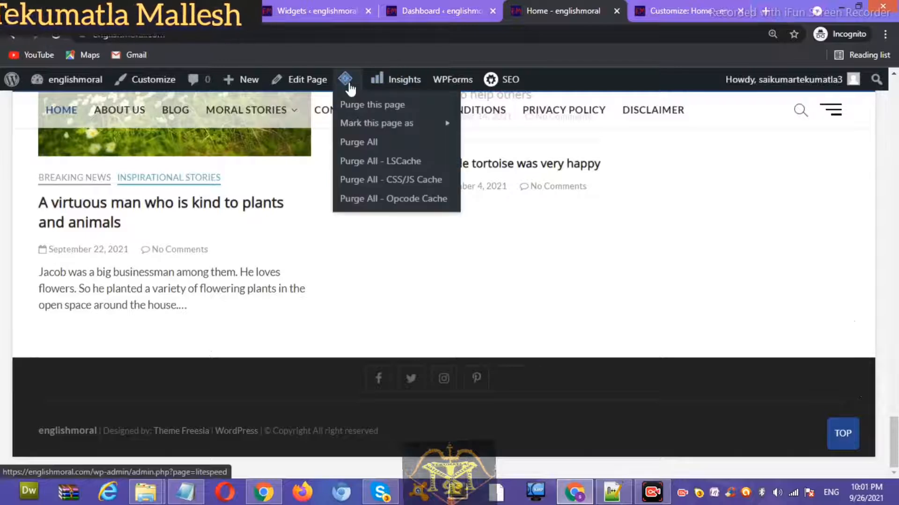
pyautogui.click(358, 105)
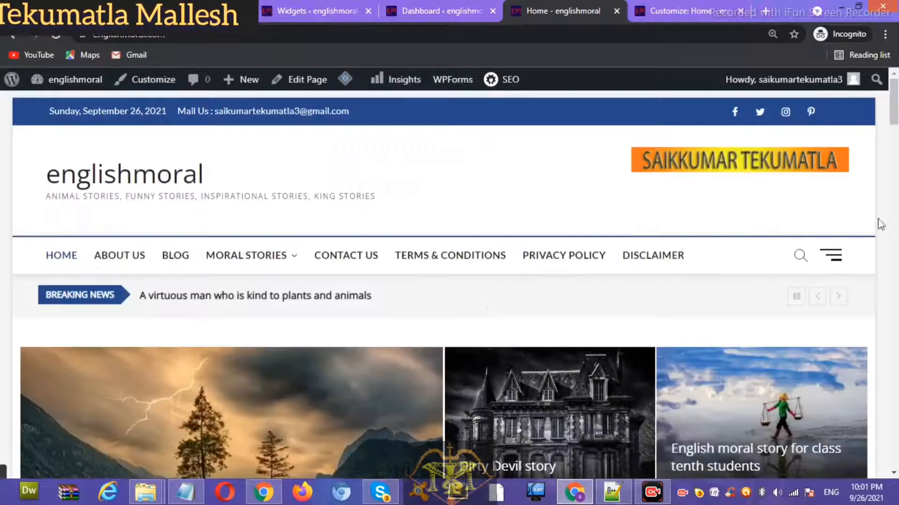
pyautogui.moveTo(894, 104); pyautogui.dragTo(894, 452)
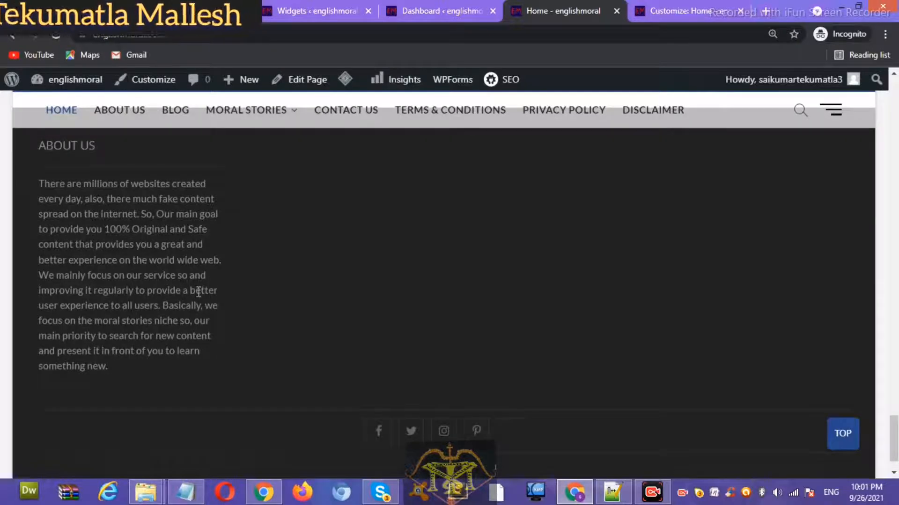
# Step: Reopen the ABOUT US widget in Footer Column 1 and add "<br><br>" after the first paragraph of its content
pyautogui.click(324, 14)
pyautogui.click(746, 274)
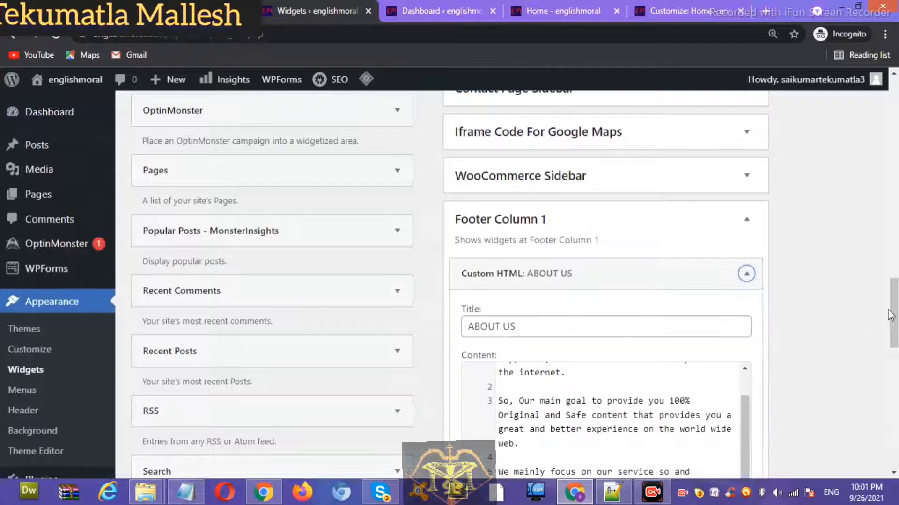
pyautogui.moveTo(891, 311); pyautogui.dragTo(812, 347)
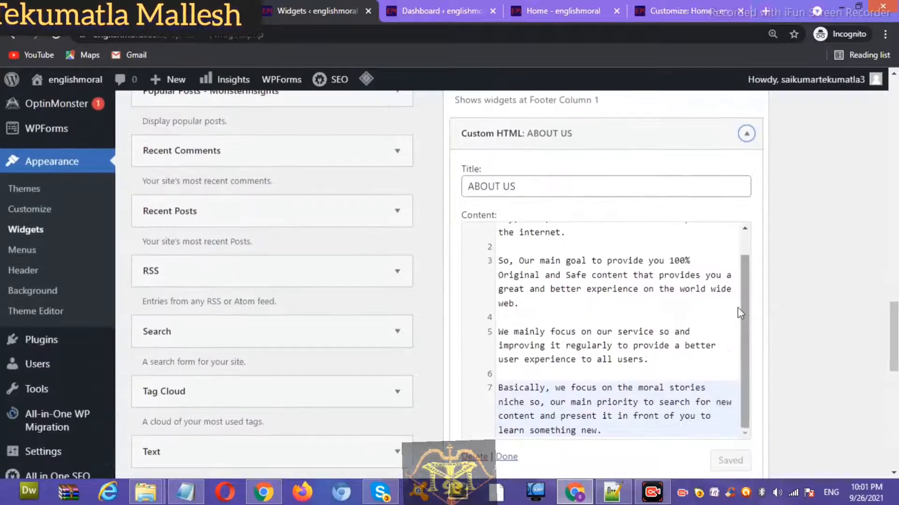
pyautogui.scroll(2, 736, 295)
pyautogui.click(640, 260)
pyautogui.write('<BR')
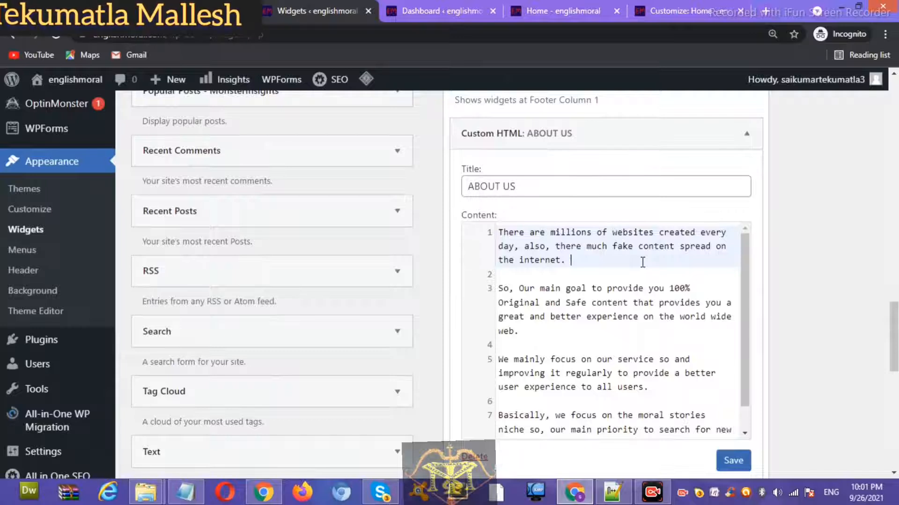
pyautogui.press('BackSpace')
pyautogui.press('BackSpace')
pyautogui.write('B')
pyautogui.press('BackSpace')
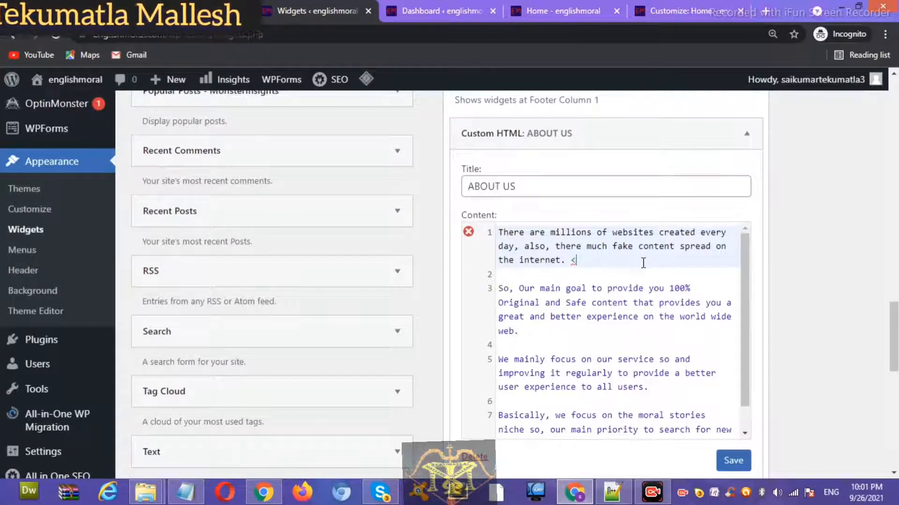
pyautogui.write('br')
pyautogui.write('>br')
pyautogui.write('<br>')
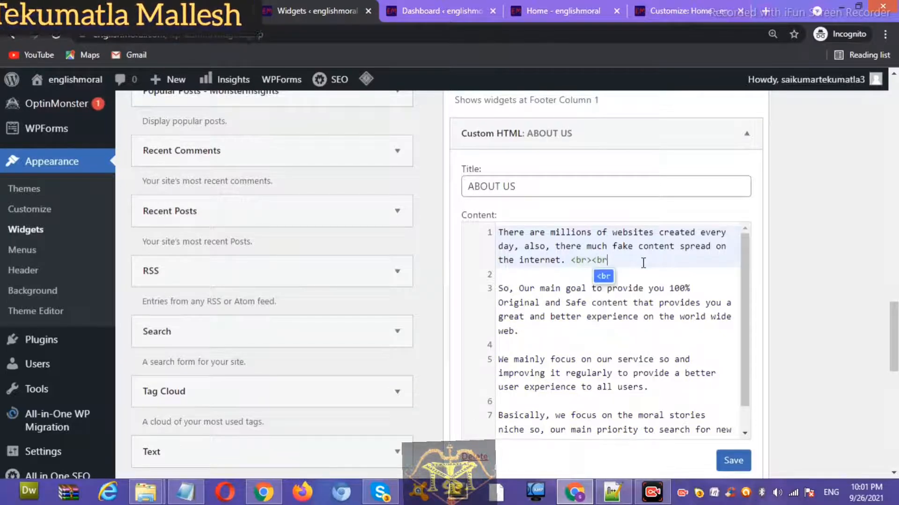
# Step: Copy the "<br><br>" tags to the ends of the second and third paragraphs in the widget content
pyautogui.hotkey('shift', 'Left')
pyautogui.hotkey('shift', 'Left')
pyautogui.hotkey('shift', 'Left')
pyautogui.hotkey('shift', 'Left')
pyautogui.hotkey('shift', 'Left')
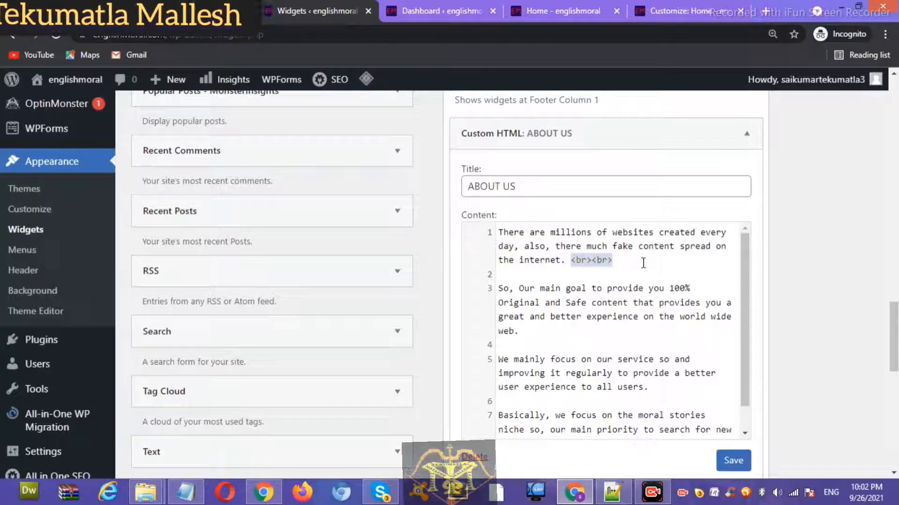
pyautogui.click(591, 327)
pyautogui.write('<br><br>')
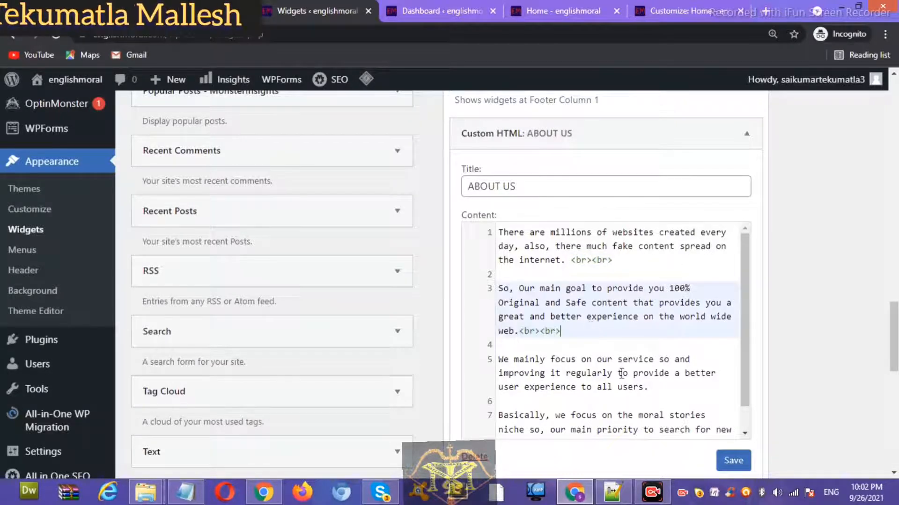
pyautogui.click(677, 392)
pyautogui.write('<br><br>')
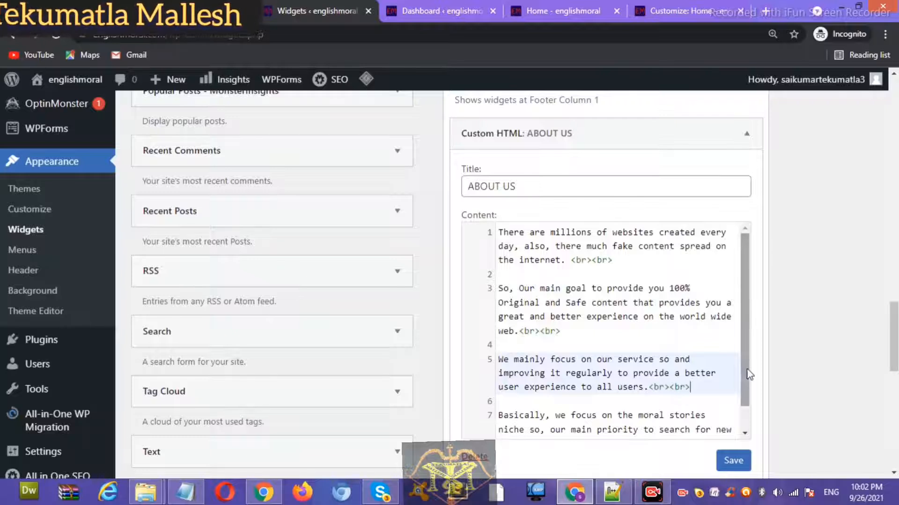
# Step: Save and collapse the ABOUT US widget, and expand the Footer Column 2 widget area
pyautogui.scroll(-1, 753, 423)
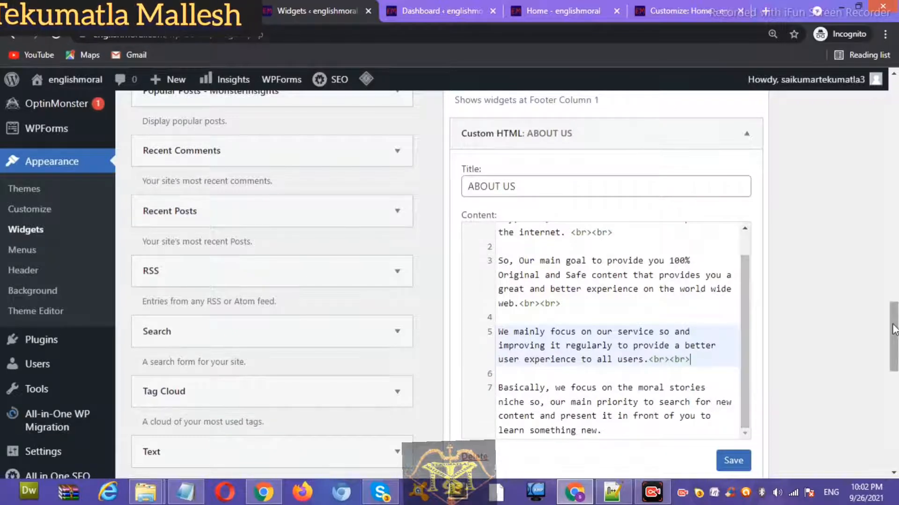
pyautogui.scroll(-2, 843, 336)
pyautogui.click(738, 365)
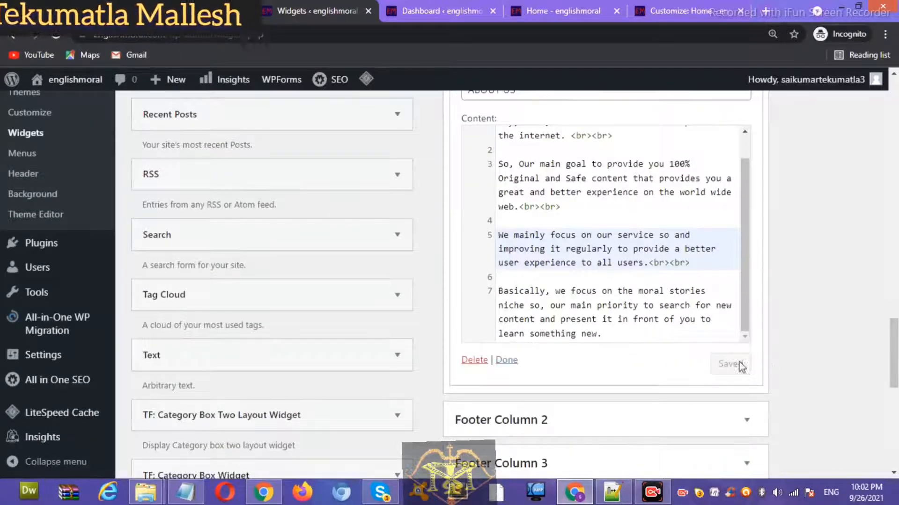
pyautogui.click(506, 361)
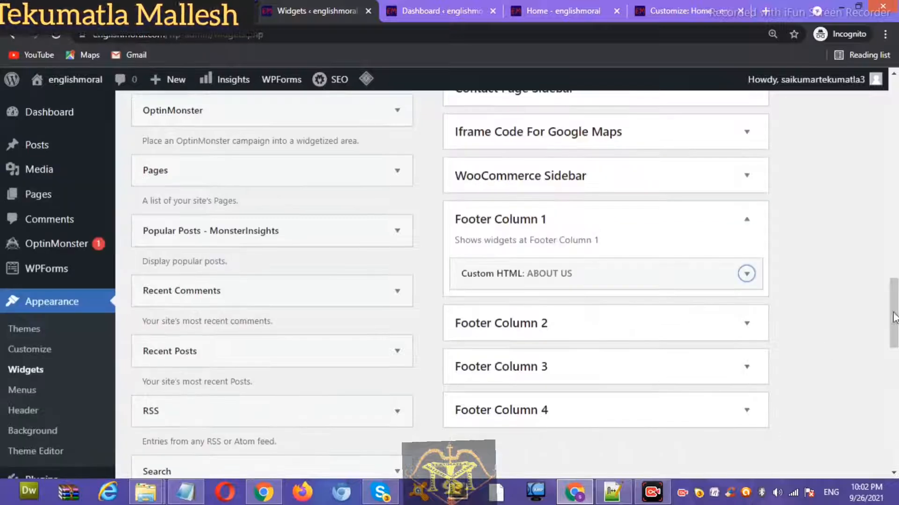
pyautogui.scroll(-2, 879, 299)
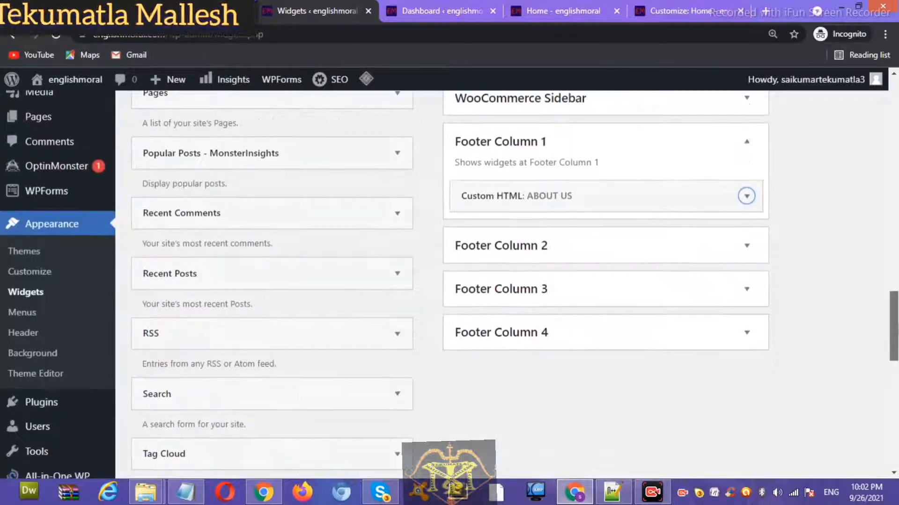
pyautogui.click(753, 248)
# Step: Purge the live home page's cache again and check the paragraph spacing of the footer's ABOUT US text
pyautogui.click(600, 25)
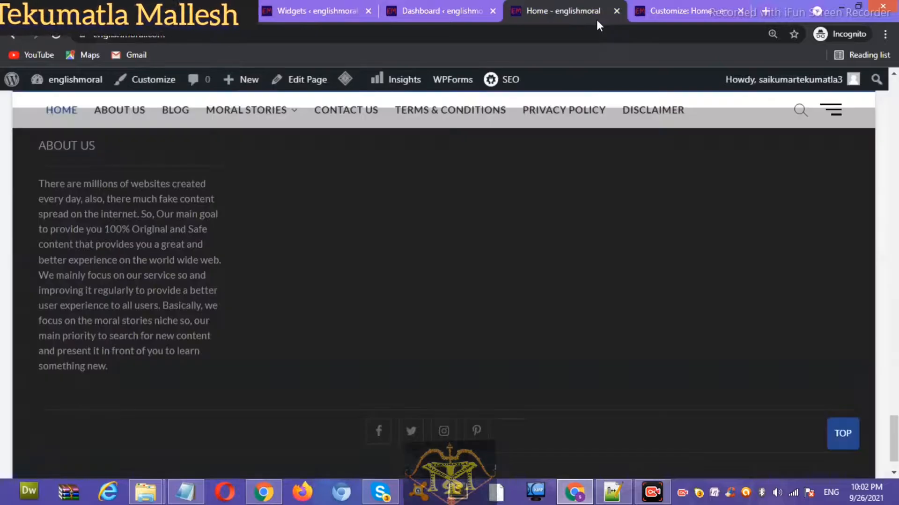
pyautogui.moveTo(347, 87)
pyautogui.click(363, 104)
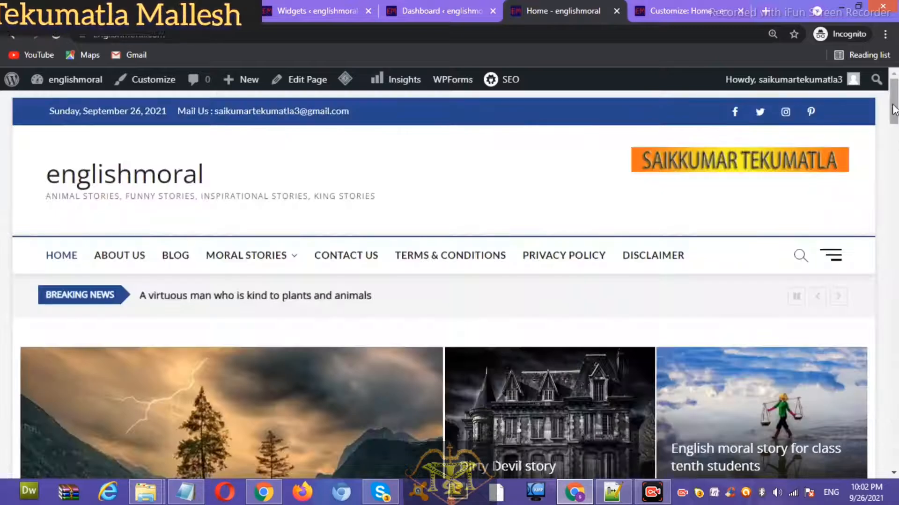
pyautogui.moveTo(894, 109); pyautogui.dragTo(895, 452)
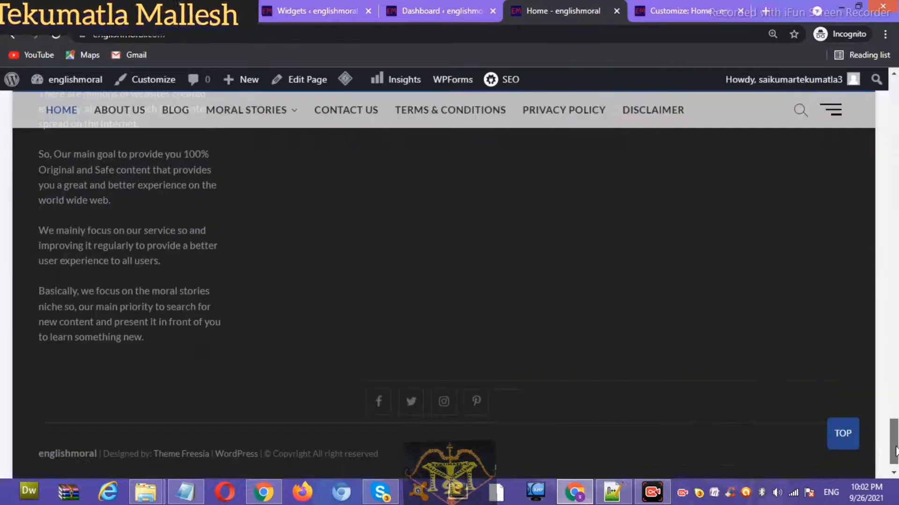
pyautogui.scroll(3, 243, 202)
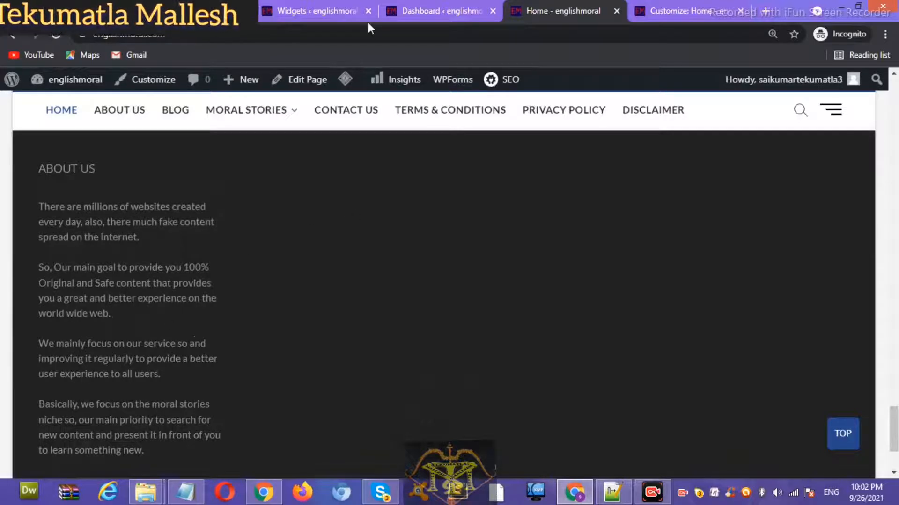
# Step: Return to the widgets admin page and add the Recent Posts widget to Footer Column 2
pyautogui.click(318, 11)
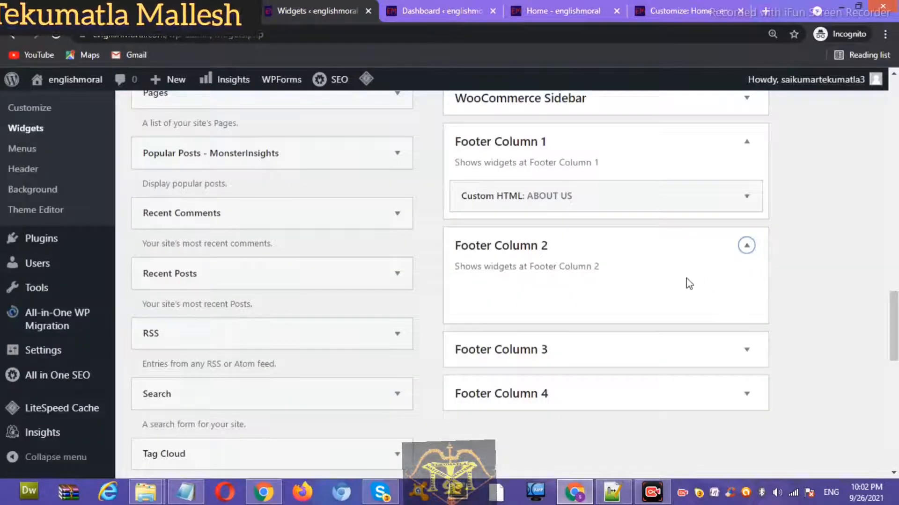
pyautogui.click(396, 277)
pyautogui.moveTo(403, 371); pyautogui.dragTo(400, 443)
pyautogui.click(400, 450)
pyautogui.scroll(-1, 401, 450)
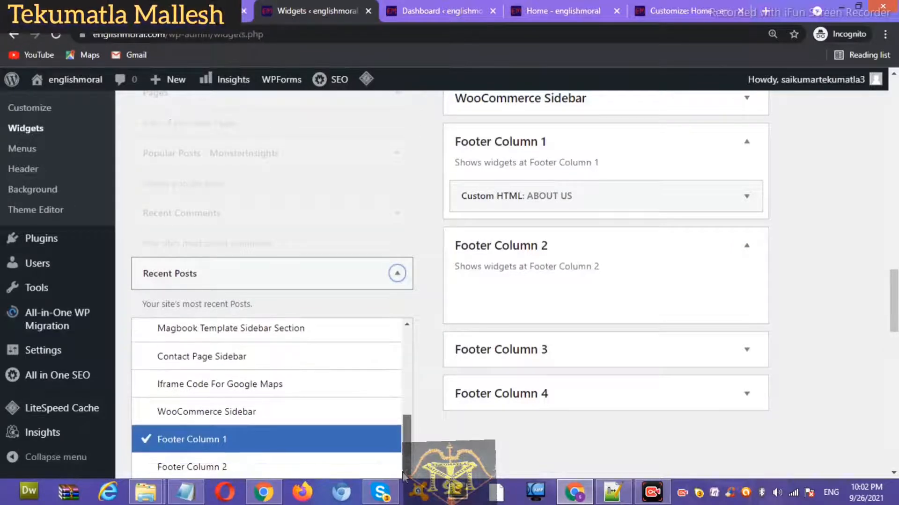
pyautogui.click(228, 468)
pyautogui.moveTo(894, 317); pyautogui.dragTo(894, 336)
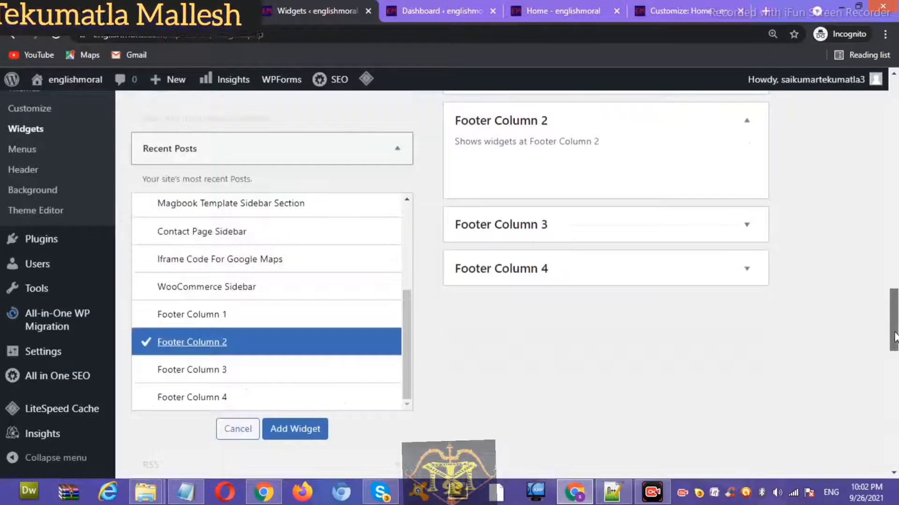
# Step: Title the Footer Column 2 widget "RECENT POSTS", enable displaying the post date, and save and collapse it
pyautogui.click(622, 234)
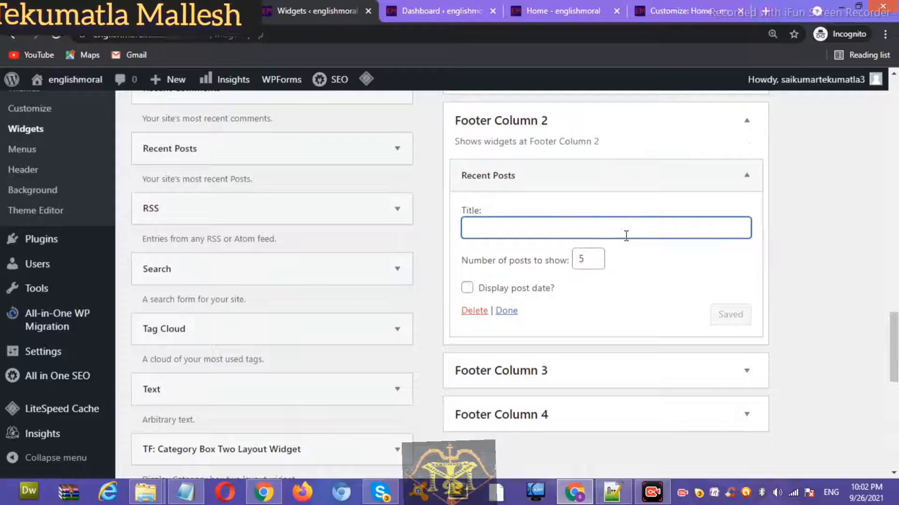
pyautogui.write('RECENT POSTS')
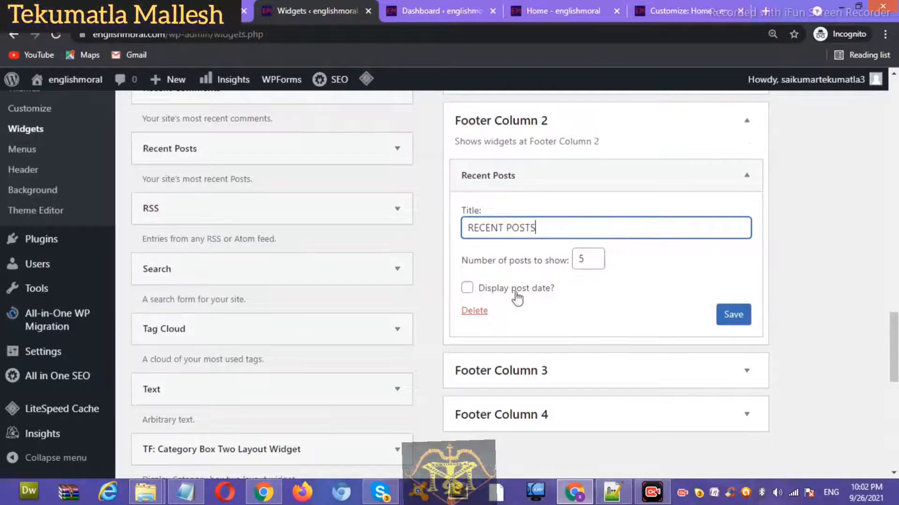
pyautogui.click(517, 298)
pyautogui.click(732, 315)
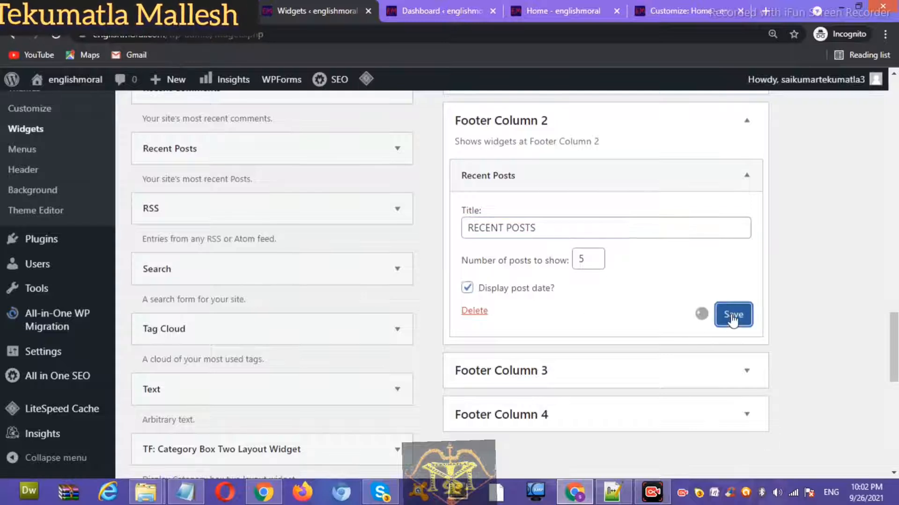
pyautogui.click(506, 311)
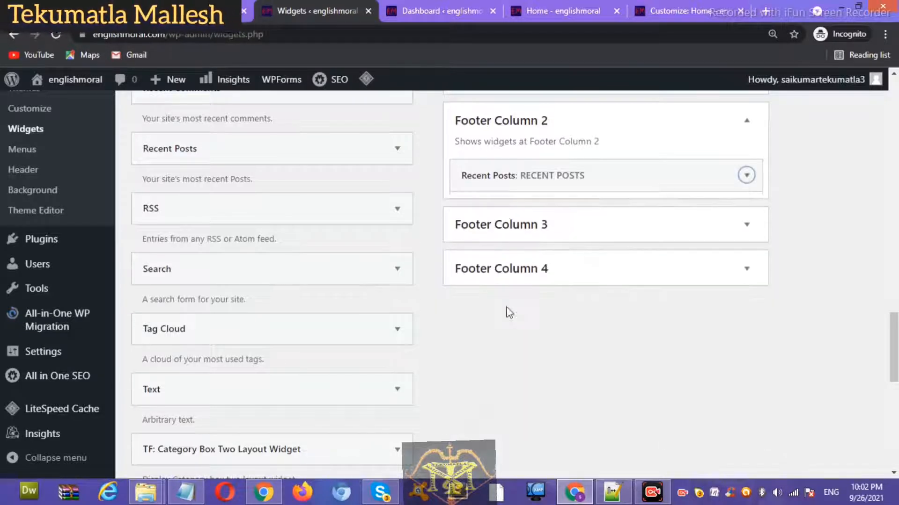
# Step: Purge the live home page's cache and check the recent posts list with dates in the footer
pyautogui.click(535, 15)
pyautogui.moveTo(347, 84)
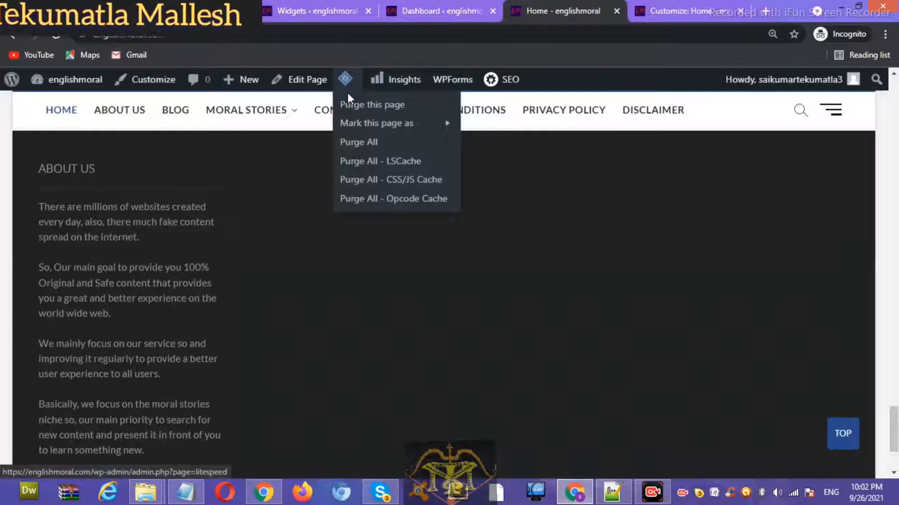
pyautogui.click(350, 105)
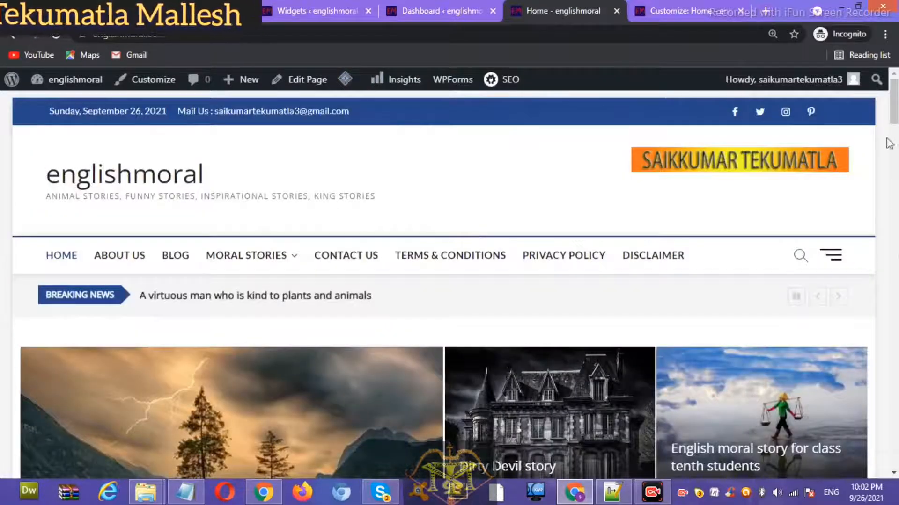
pyautogui.moveTo(897, 343); pyautogui.dragTo(896, 427)
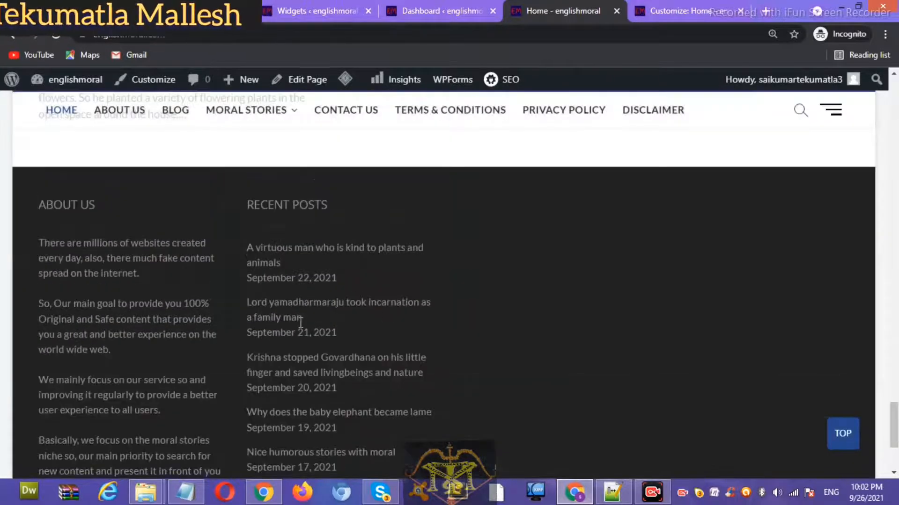
pyautogui.moveTo(299, 374); pyautogui.dragTo(290, 333)
pyautogui.click(470, 298)
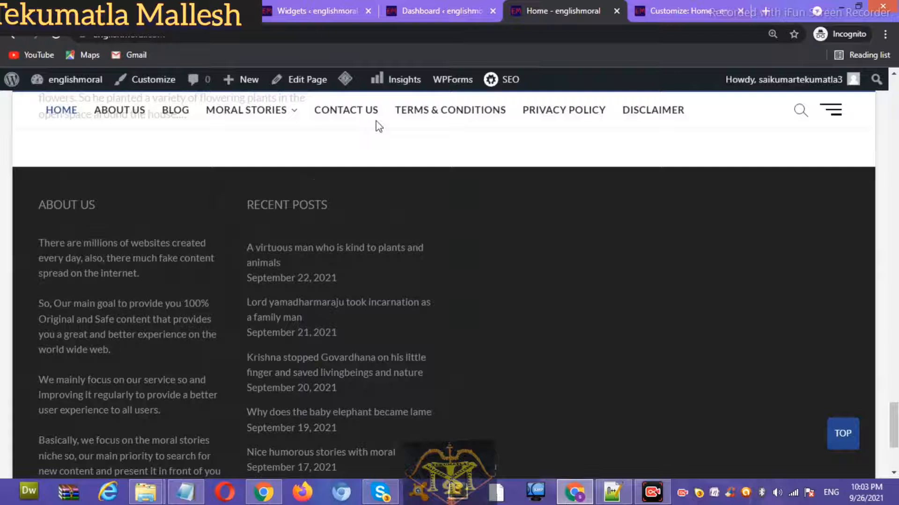
# Step: Look through the available widgets, including Tag Cloud and Popular Posts - MonsterInsights, for one to use in Footer Column 3
pyautogui.click(307, 6)
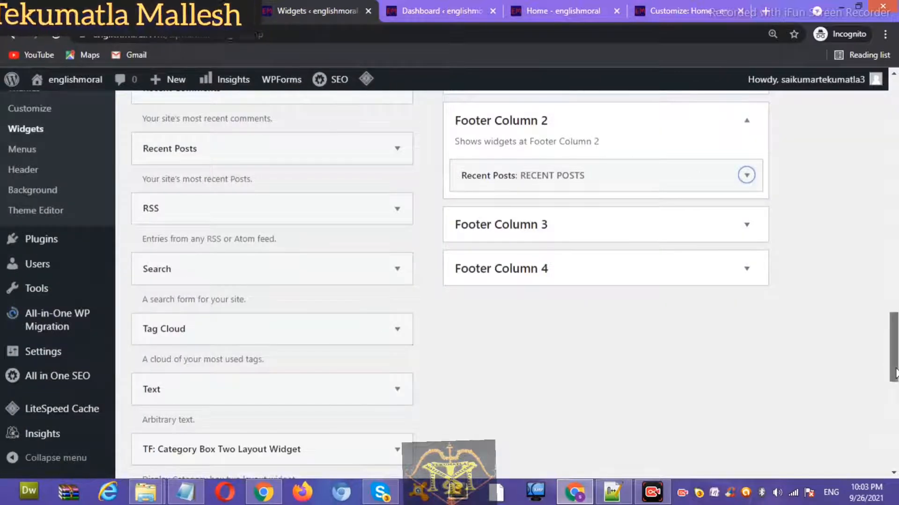
pyautogui.moveTo(895, 373); pyautogui.dragTo(894, 383)
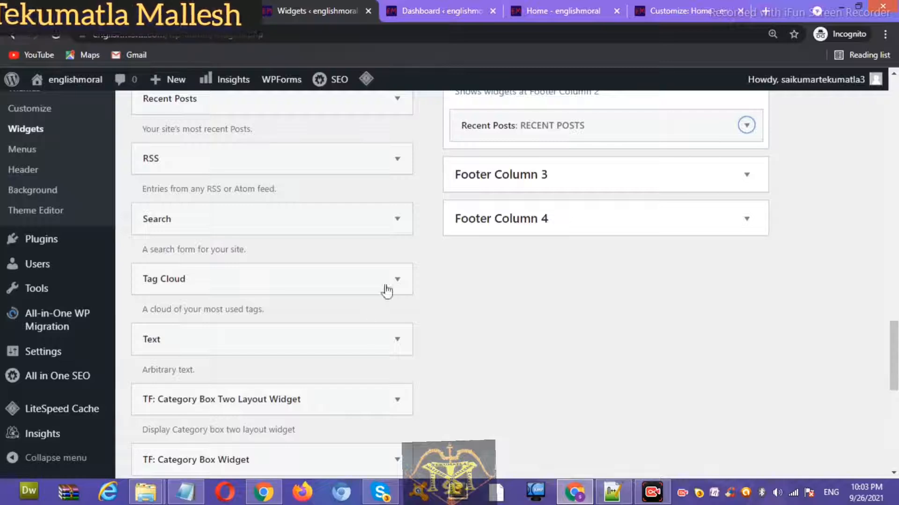
pyautogui.click(392, 282)
pyautogui.click(396, 279)
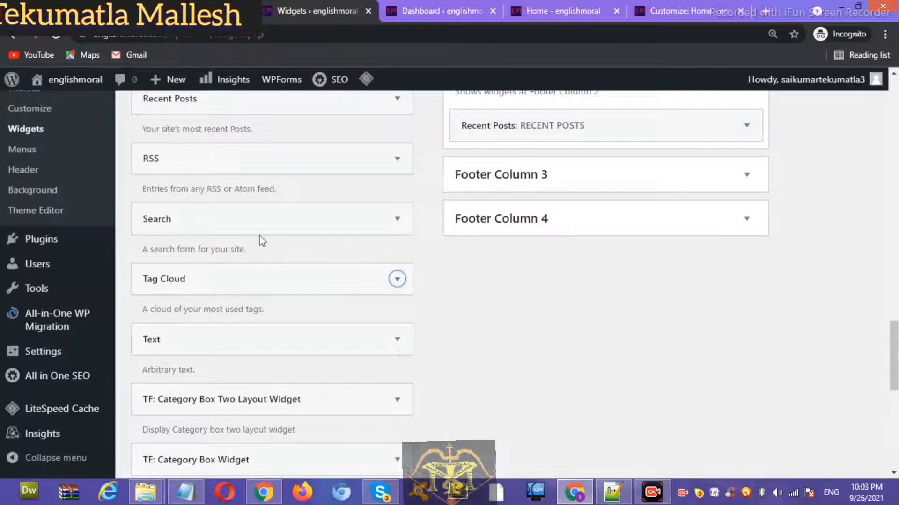
pyautogui.scroll(1, 895, 363)
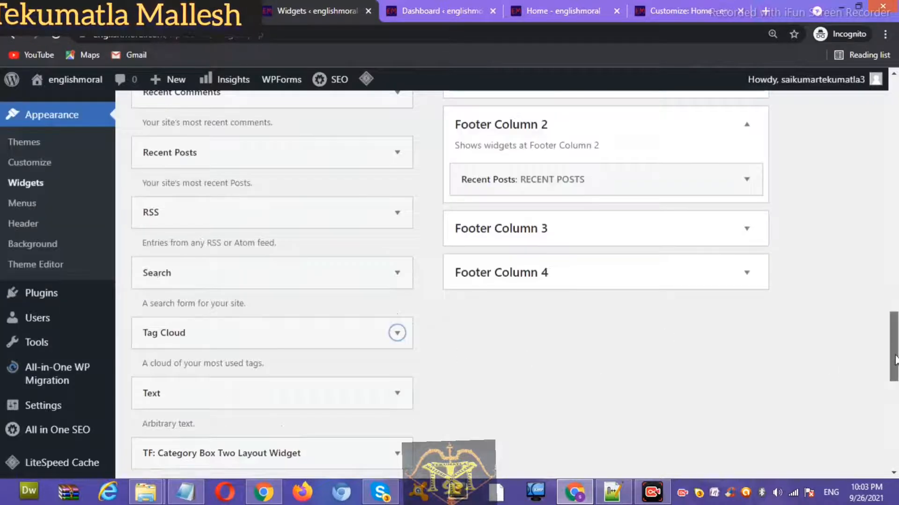
pyautogui.moveTo(895, 360); pyautogui.dragTo(894, 341)
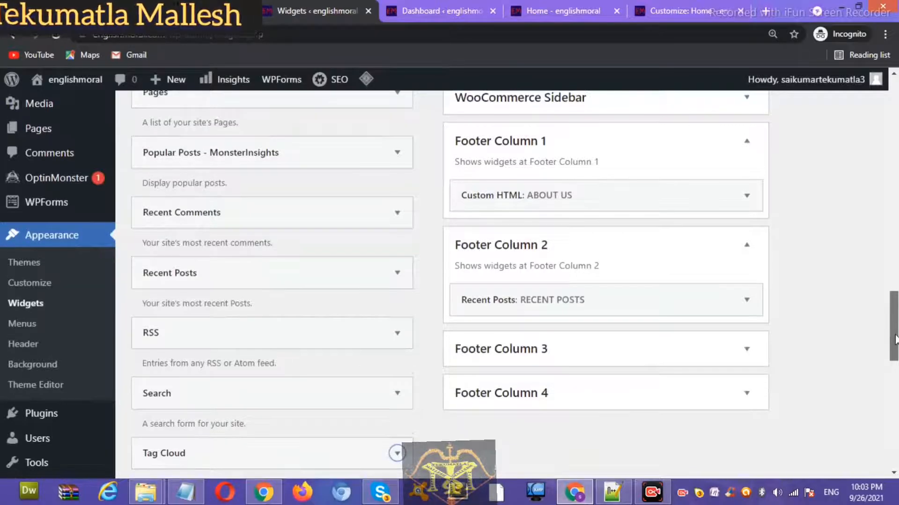
pyautogui.click(399, 154)
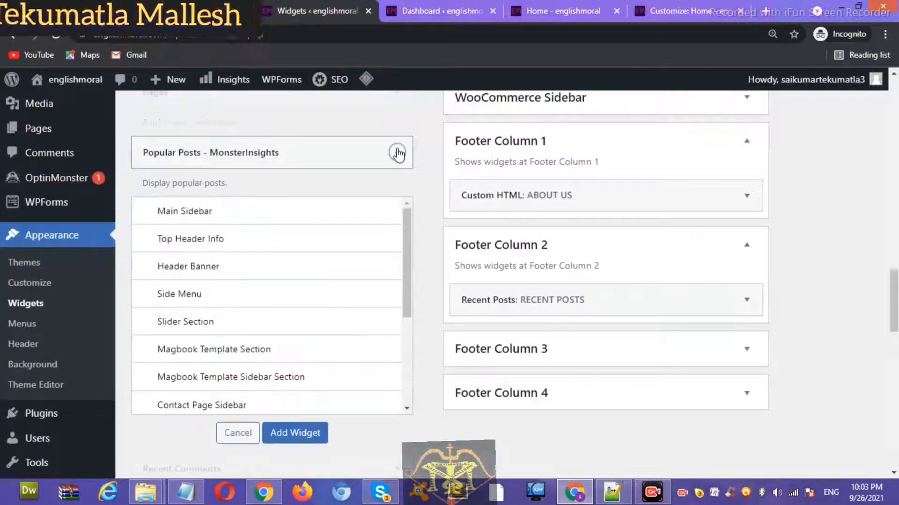
pyautogui.click(398, 155)
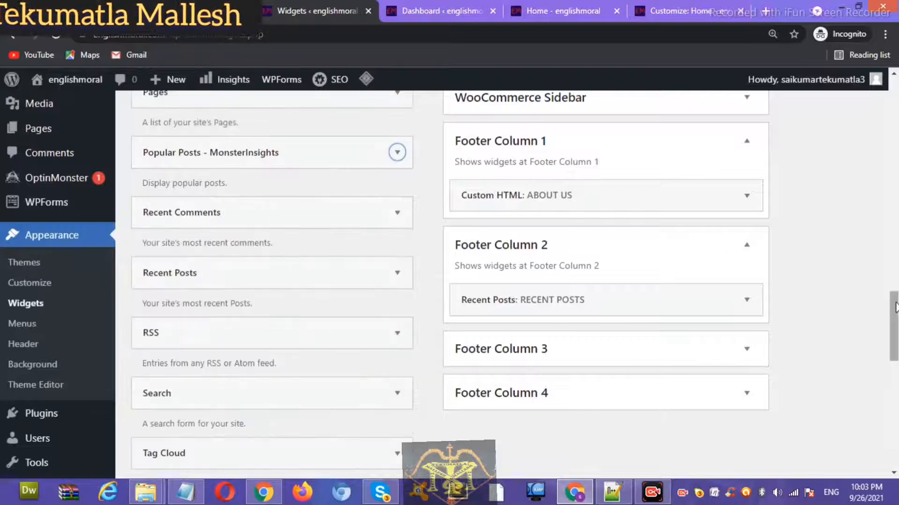
pyautogui.scroll(-1, 893, 328)
pyautogui.scroll(-10, 505, 285)
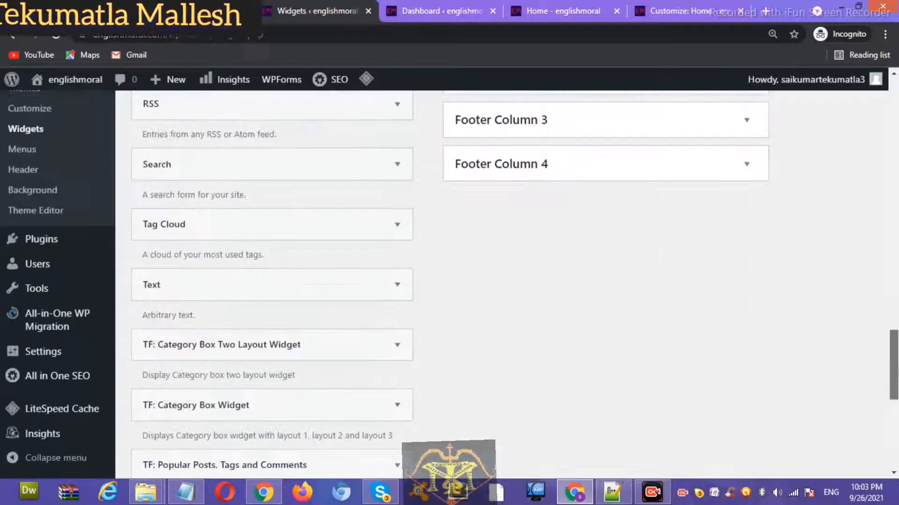
pyautogui.moveTo(895, 396); pyautogui.dragTo(878, 235)
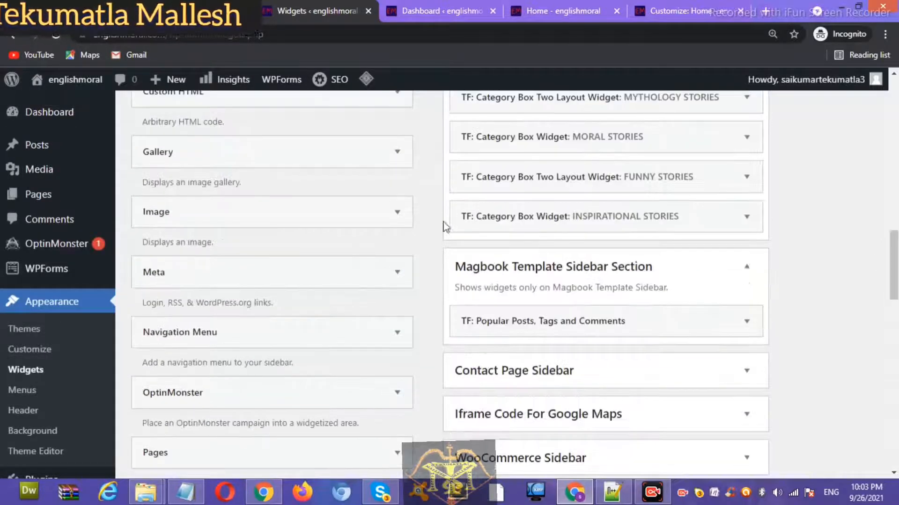
# Step: Add the Gallery widget to Footer Column 3
pyautogui.click(398, 162)
pyautogui.moveTo(409, 252); pyautogui.dragTo(410, 367)
pyautogui.click(221, 373)
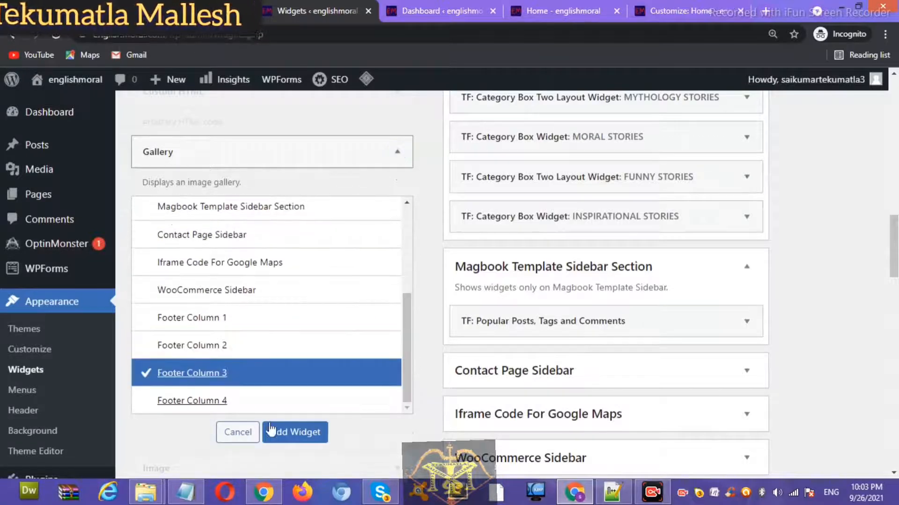
pyautogui.click(295, 435)
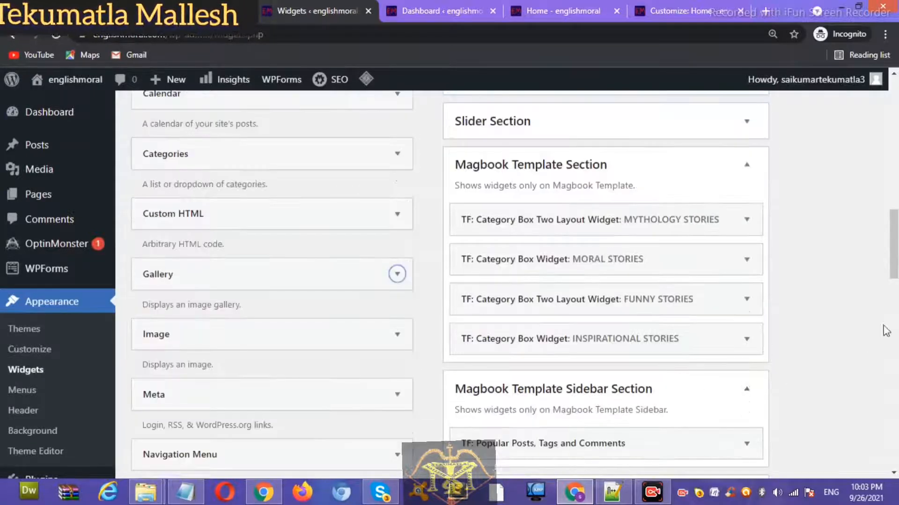
# Step: Title the new Gallery widget in Footer Column 3 "PORTFOLIO"
pyautogui.moveTo(895, 260); pyautogui.dragTo(895, 382)
pyautogui.click(515, 214)
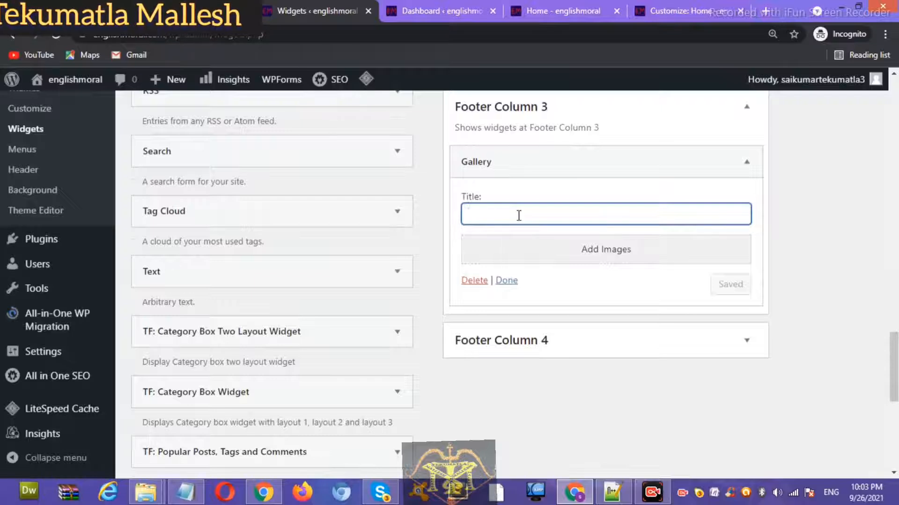
pyautogui.write('g')
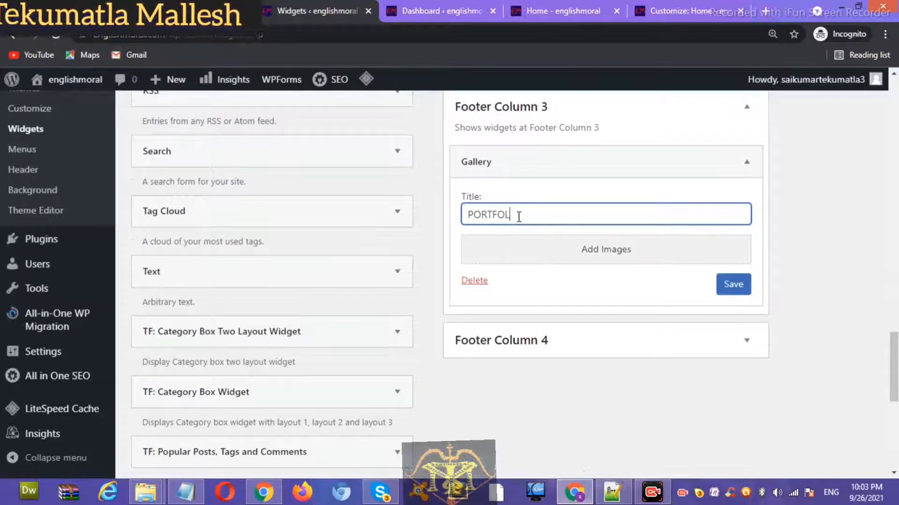
# Step: Insert a gallery of four media library images: the flames, the moonlit rabbits, the fox and tiger, and the winged gorilla
pyautogui.click(604, 248)
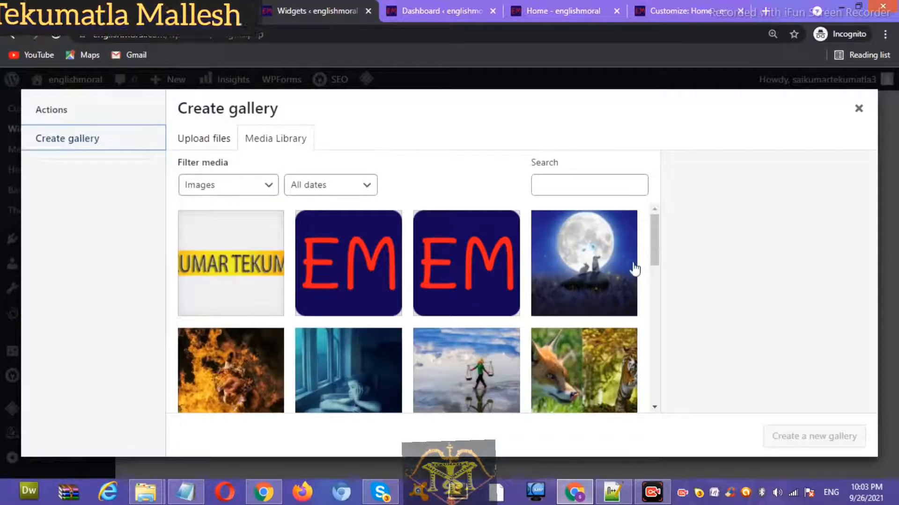
pyautogui.click(234, 370)
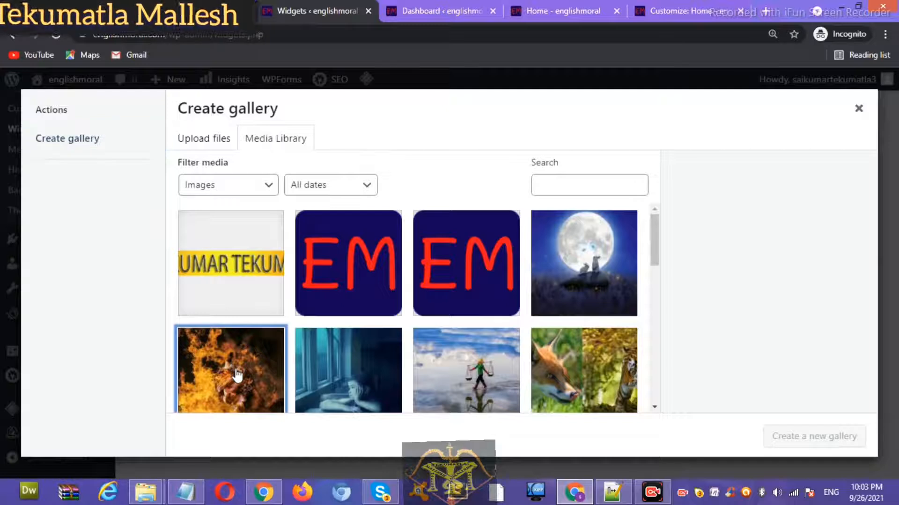
pyautogui.click(597, 269)
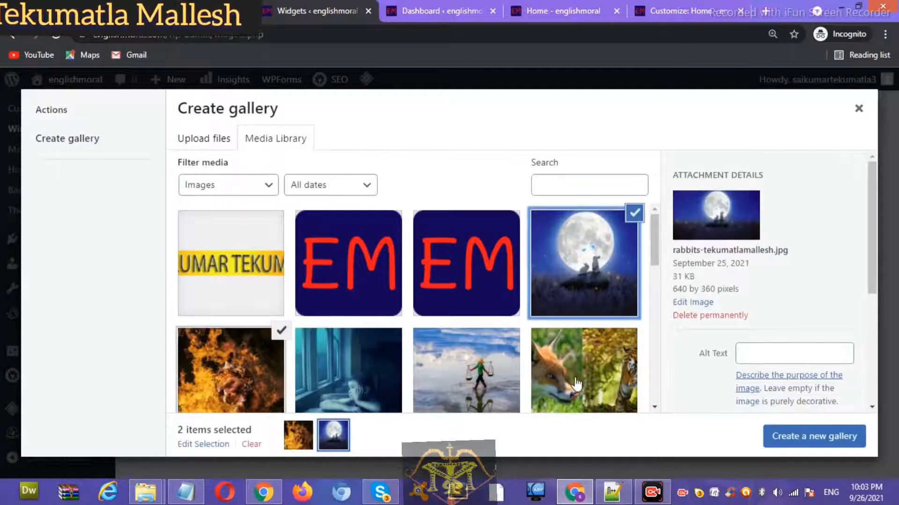
pyautogui.click(592, 377)
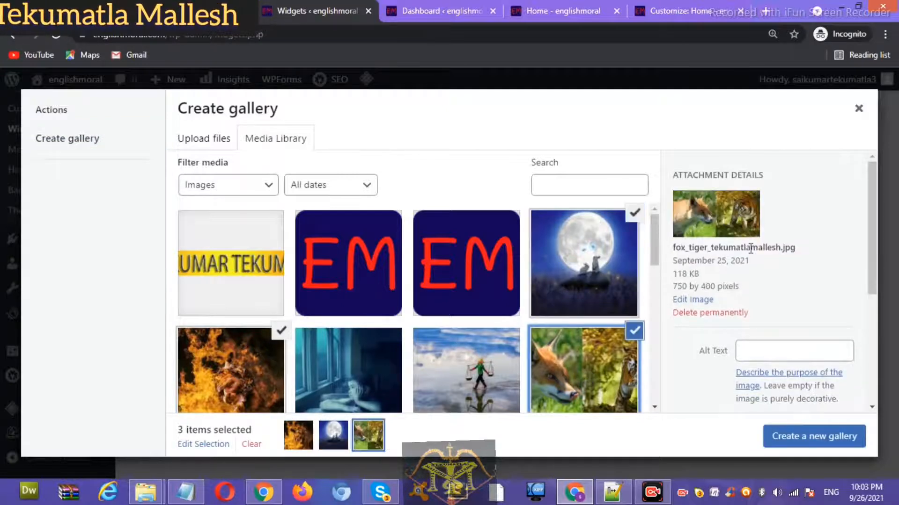
pyautogui.moveTo(655, 251); pyautogui.dragTo(659, 304)
pyautogui.click(588, 295)
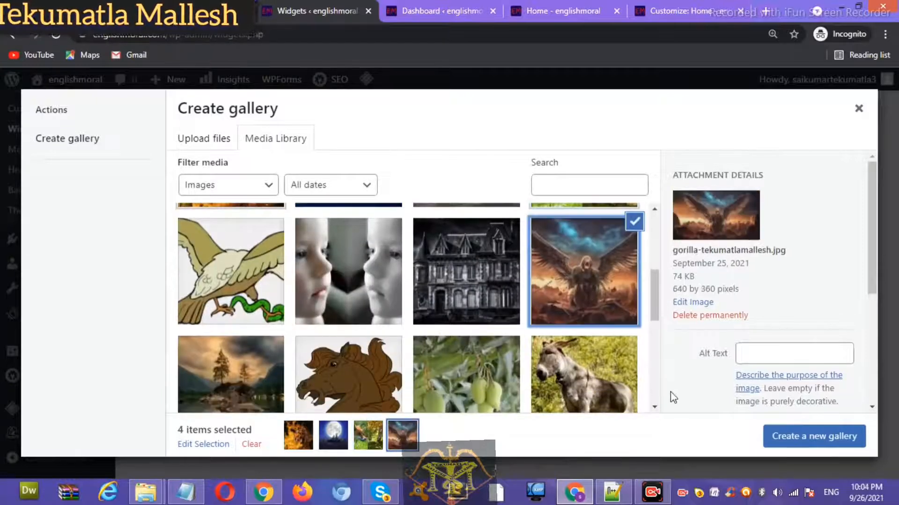
pyautogui.click(814, 440)
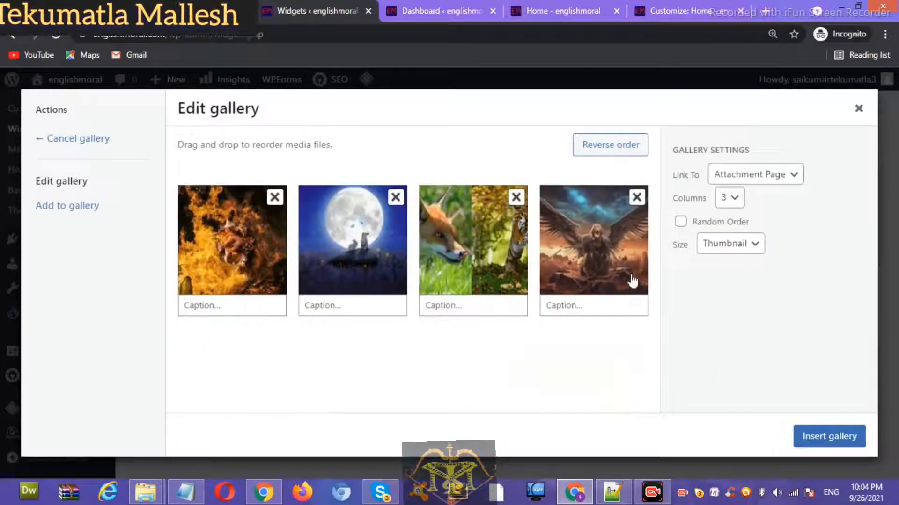
pyautogui.click(819, 436)
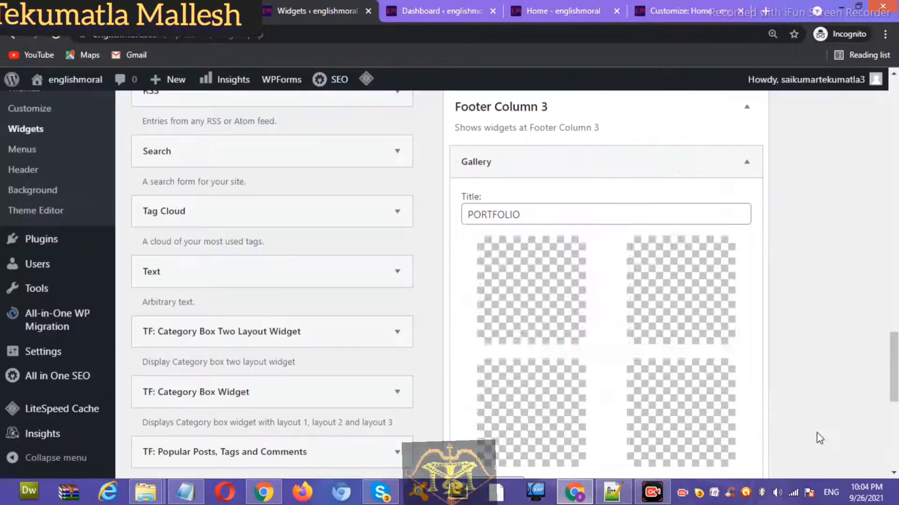
# Step: Save and collapse the PORTFOLIO gallery widget in Footer Column 3
pyautogui.scroll(-4, 801, 318)
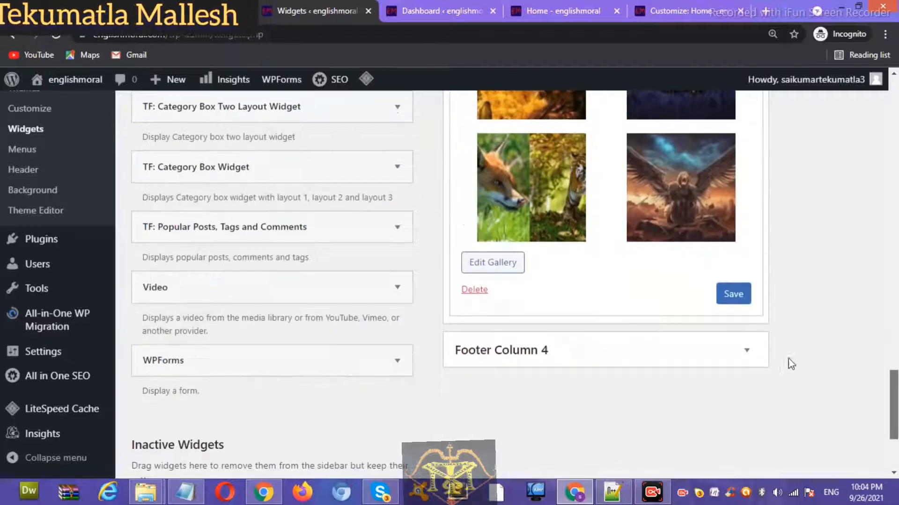
pyautogui.click(729, 300)
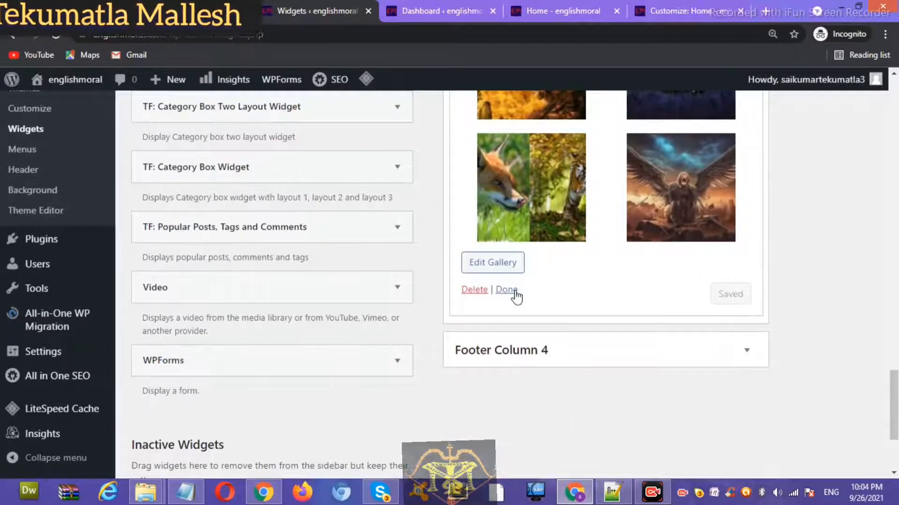
pyautogui.click(511, 290)
# Step: Clear the home page's LiteSpeed cache and check the new PORTFOLIO gallery in the live site's footer
pyautogui.click(557, 11)
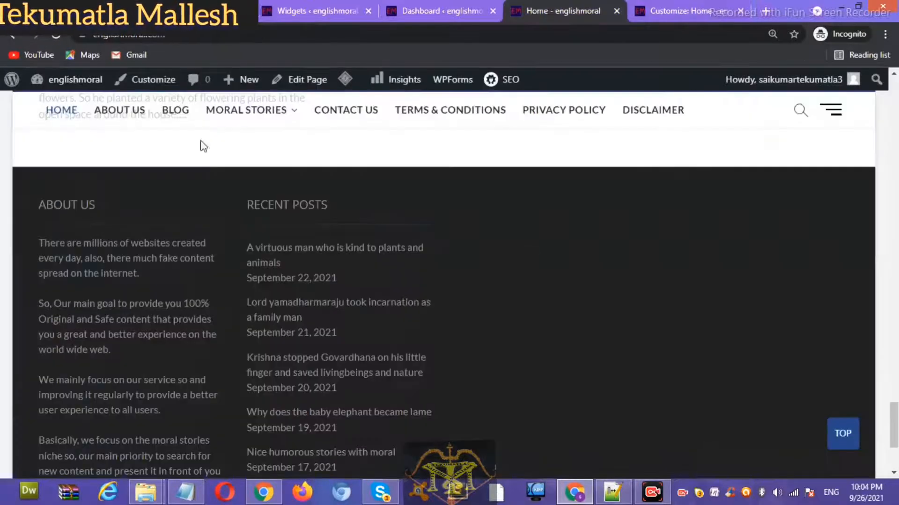
pyautogui.click(63, 32)
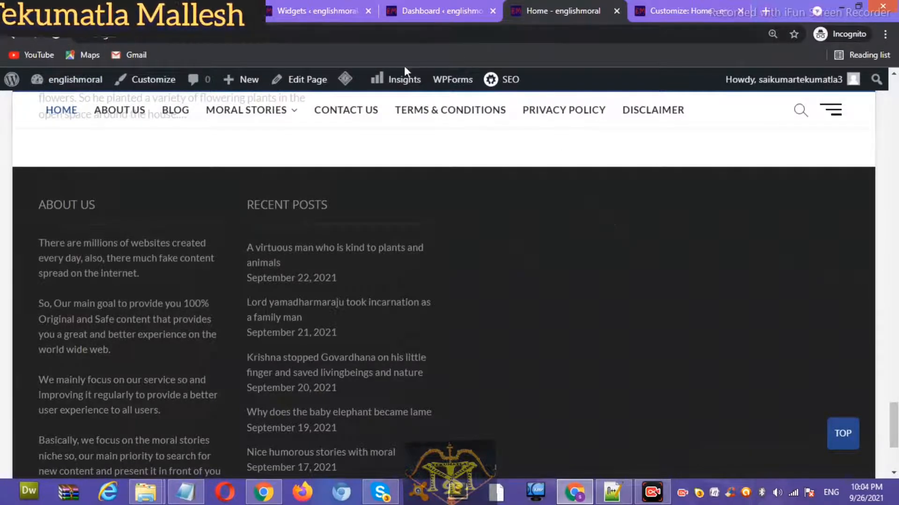
pyautogui.moveTo(341, 81)
pyautogui.click(349, 104)
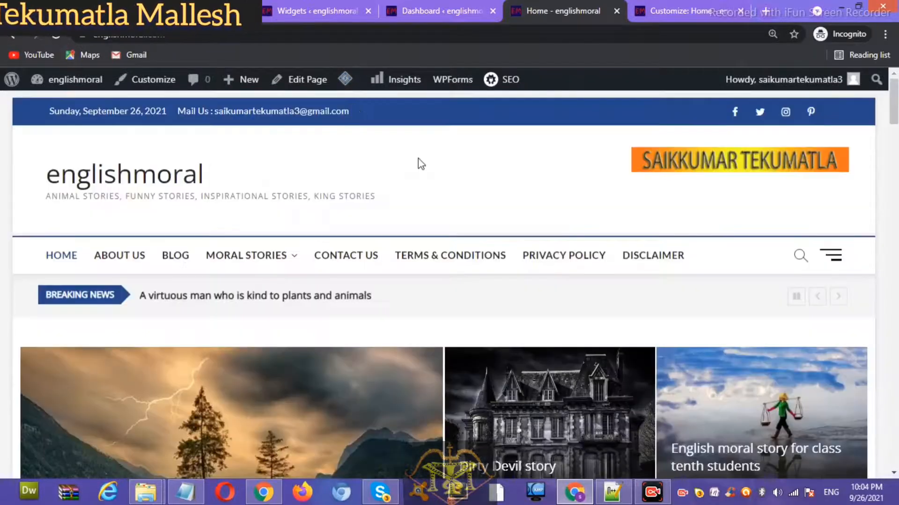
pyautogui.moveTo(892, 120); pyautogui.dragTo(893, 466)
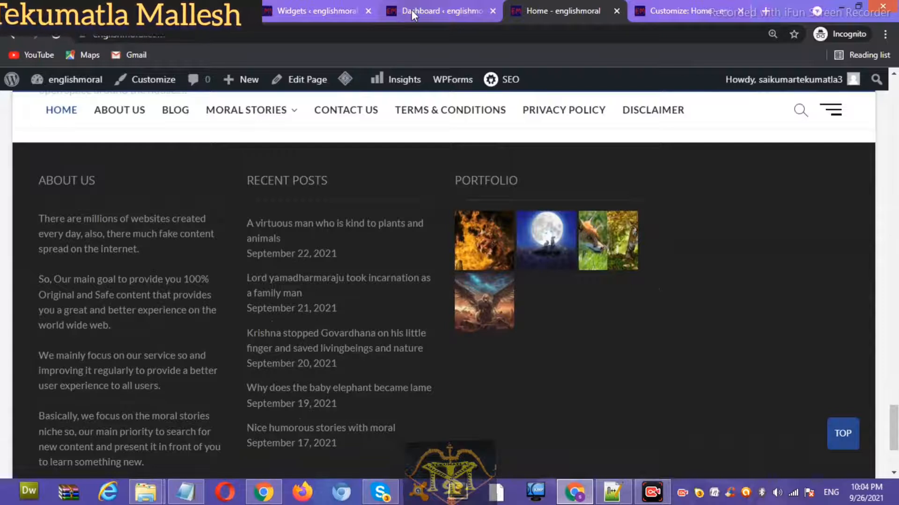
# Step: Edit the PORTFOLIO gallery in Footer Column 3, setting the image size to Large and the columns to 2
pyautogui.click(338, 6)
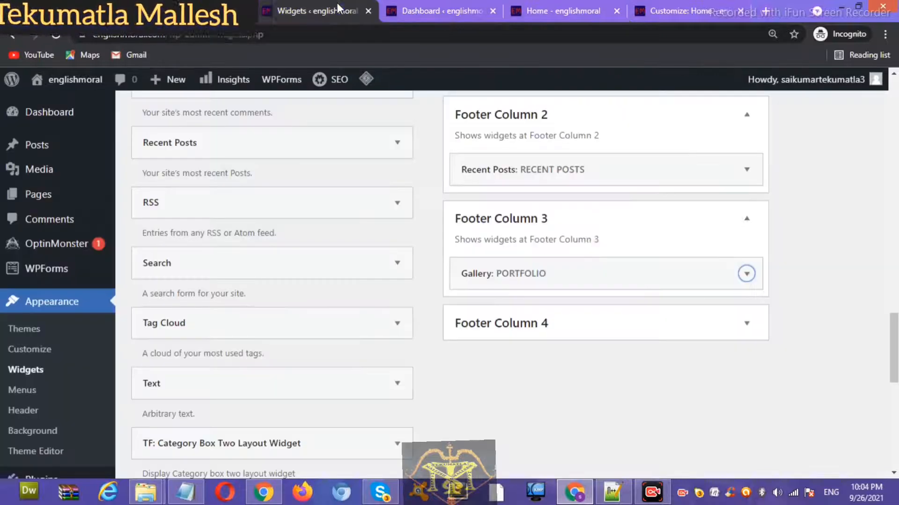
pyautogui.click(754, 285)
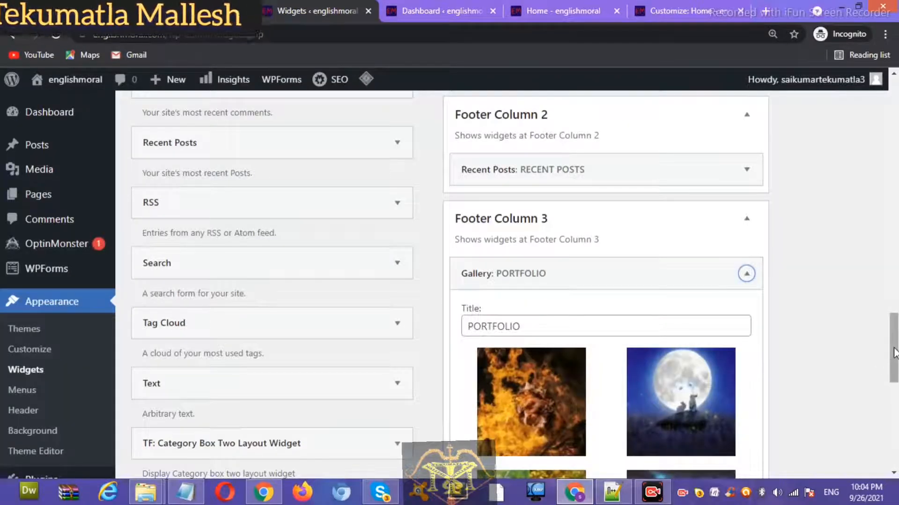
pyautogui.moveTo(893, 353); pyautogui.dragTo(893, 407)
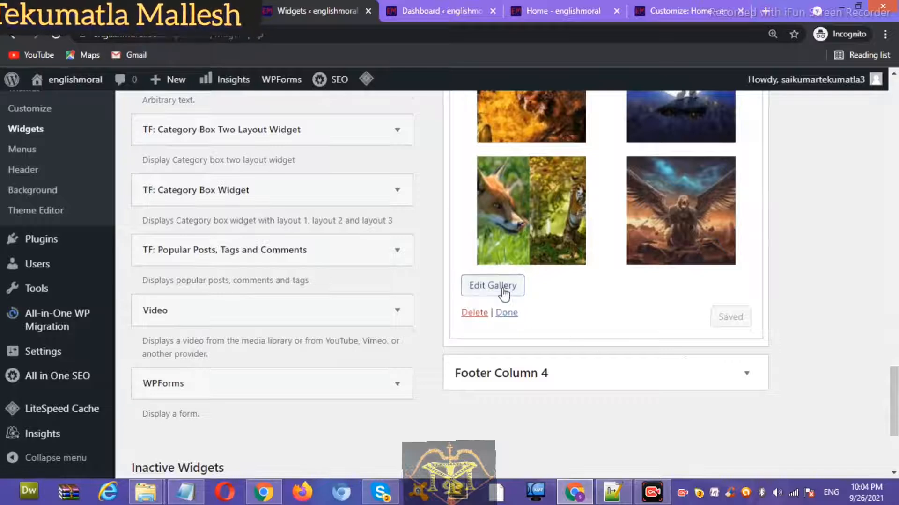
pyautogui.click(496, 286)
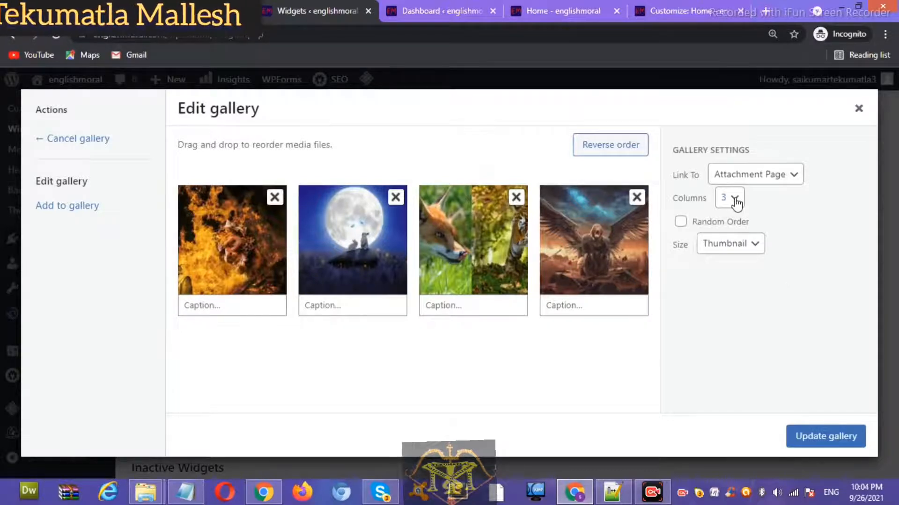
pyautogui.click(751, 243)
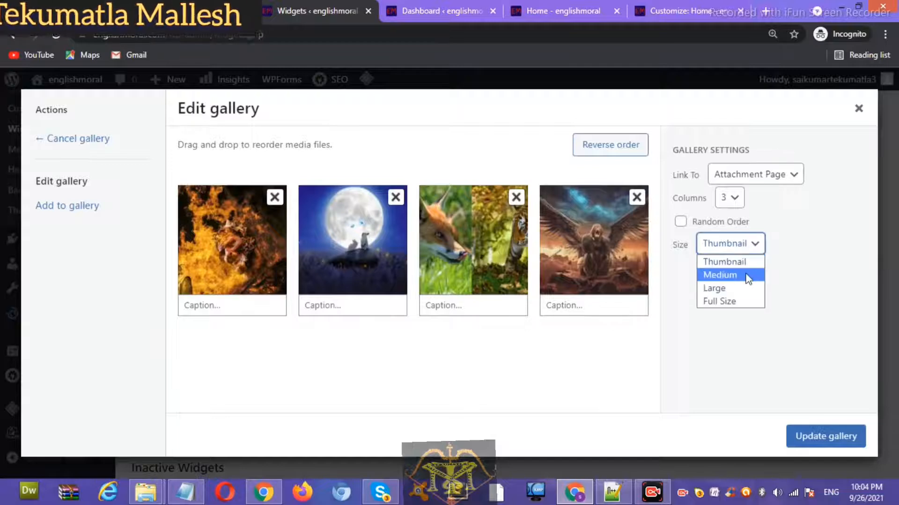
pyautogui.click(748, 277)
pyautogui.click(750, 245)
pyautogui.click(734, 289)
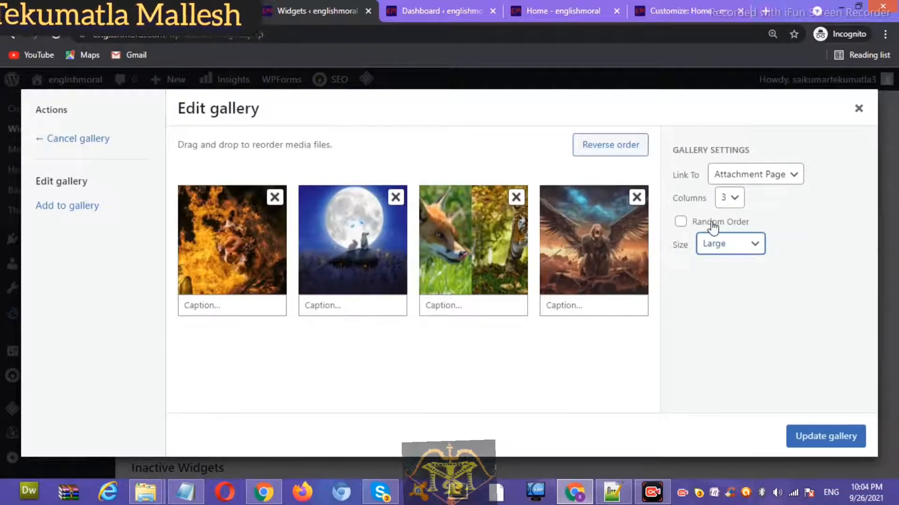
pyautogui.click(728, 199)
pyautogui.click(735, 226)
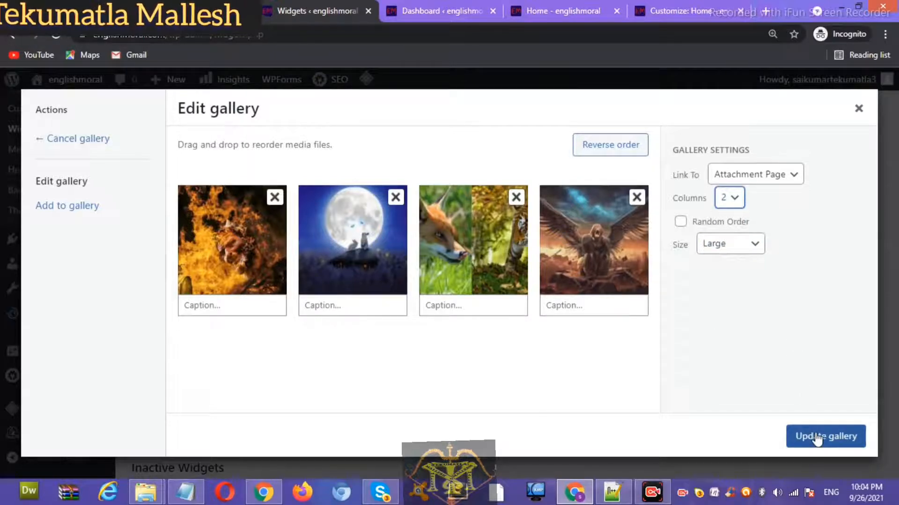
# Step: Add the elephant fantasy image and the Krishna image from the media library to the PORTFOLIO gallery, and save the widget
pyautogui.click(98, 214)
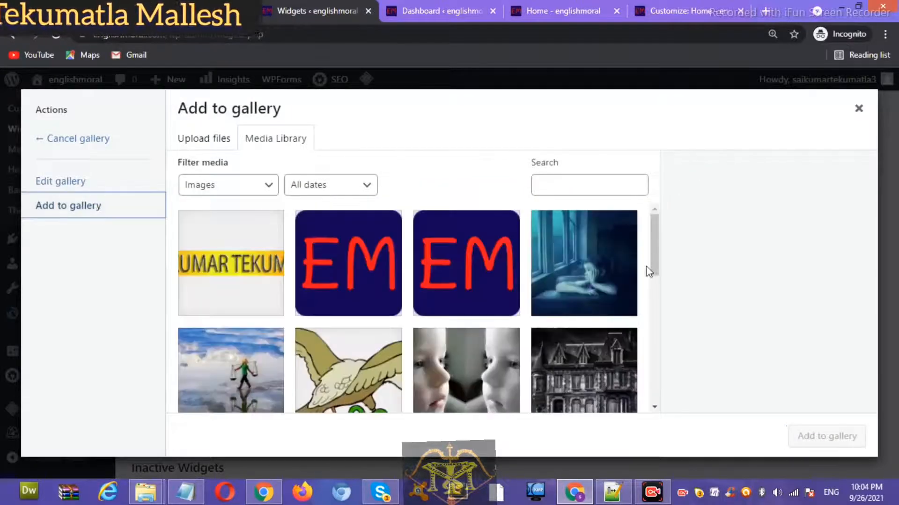
pyautogui.scroll(-5, 654, 303)
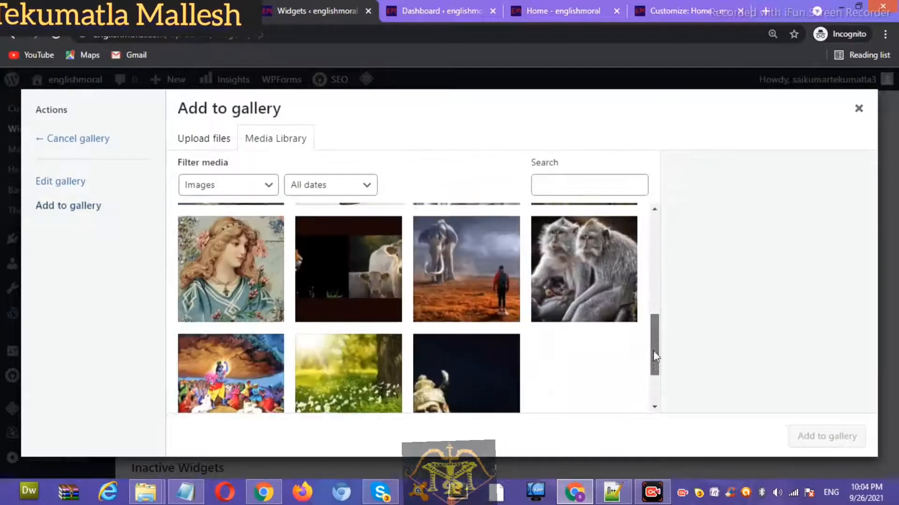
pyautogui.click(455, 295)
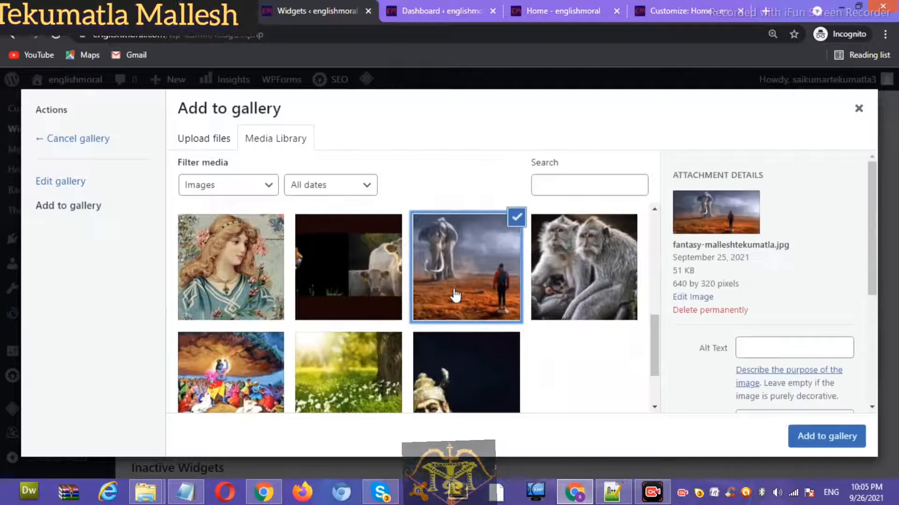
pyautogui.click(242, 348)
pyautogui.click(817, 436)
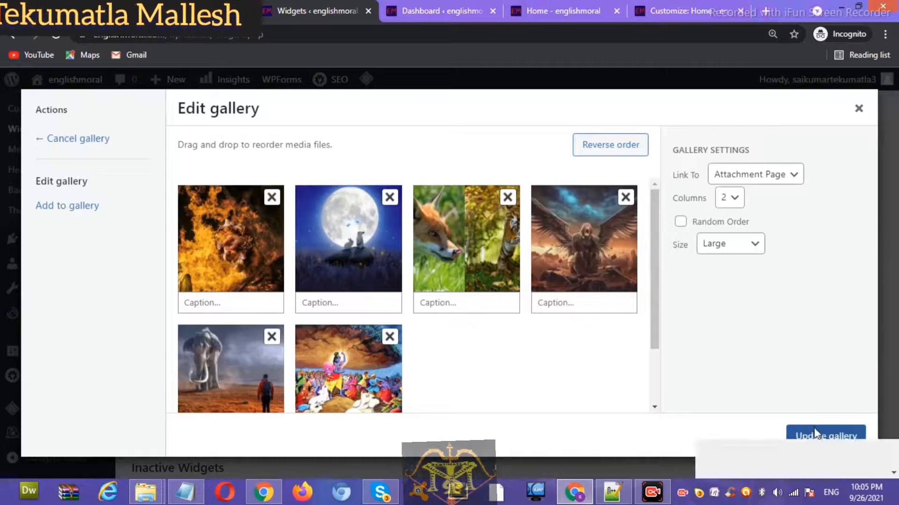
pyautogui.click(816, 436)
pyautogui.click(743, 278)
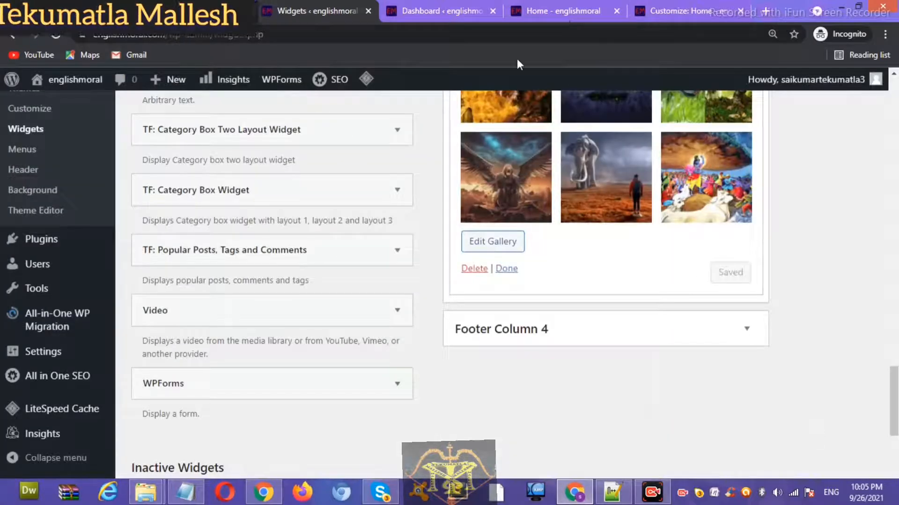
# Step: Refresh the cached home page and check the layout of the updated PORTFOLIO gallery in the footer
pyautogui.click(562, 11)
pyautogui.click(355, 104)
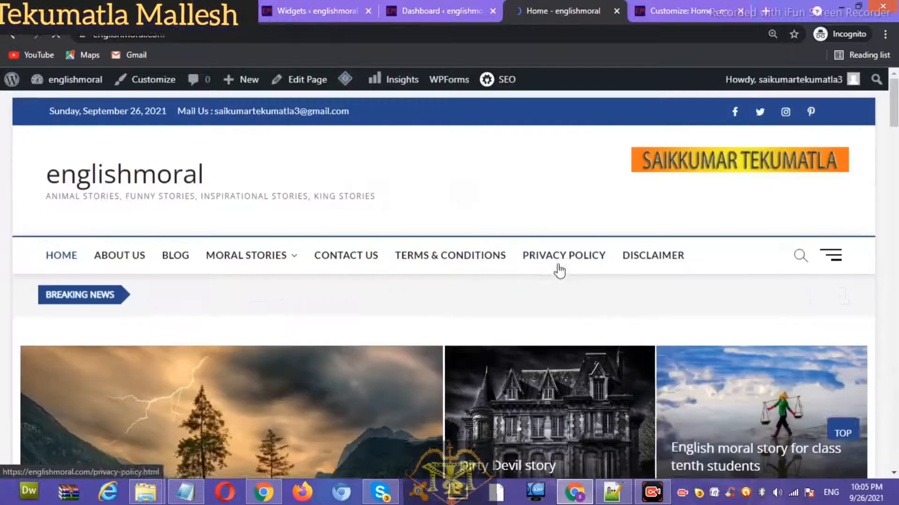
pyautogui.moveTo(894, 121); pyautogui.dragTo(896, 449)
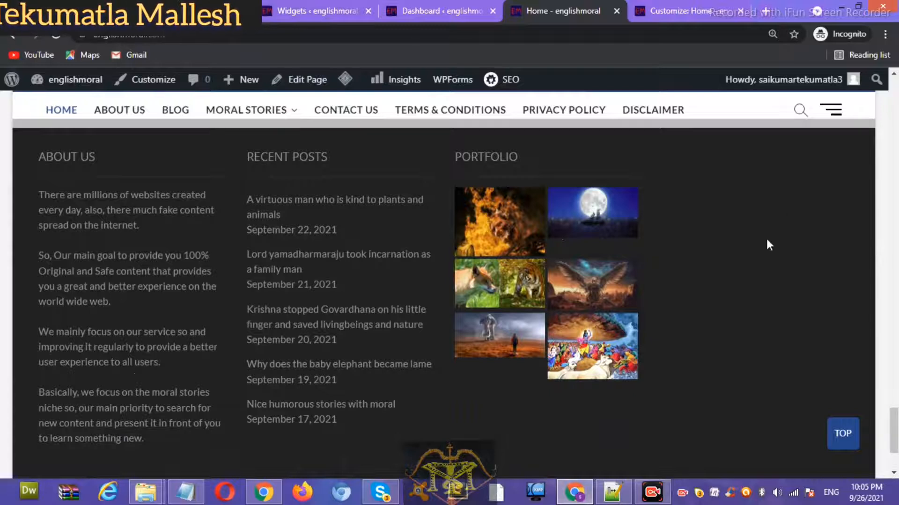
# Step: Collapse the PORTFOLIO gallery widget and add the Tag Cloud widget to Footer Column 4
pyautogui.click(316, 8)
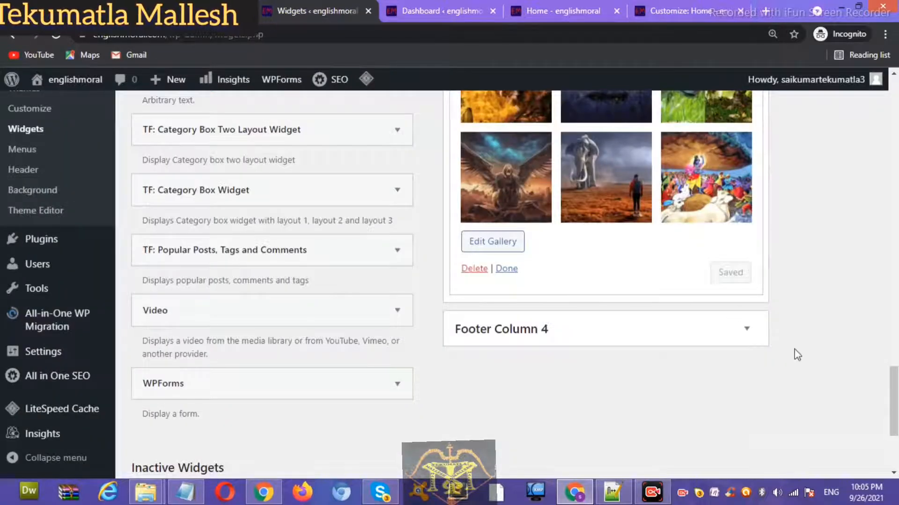
pyautogui.click(506, 270)
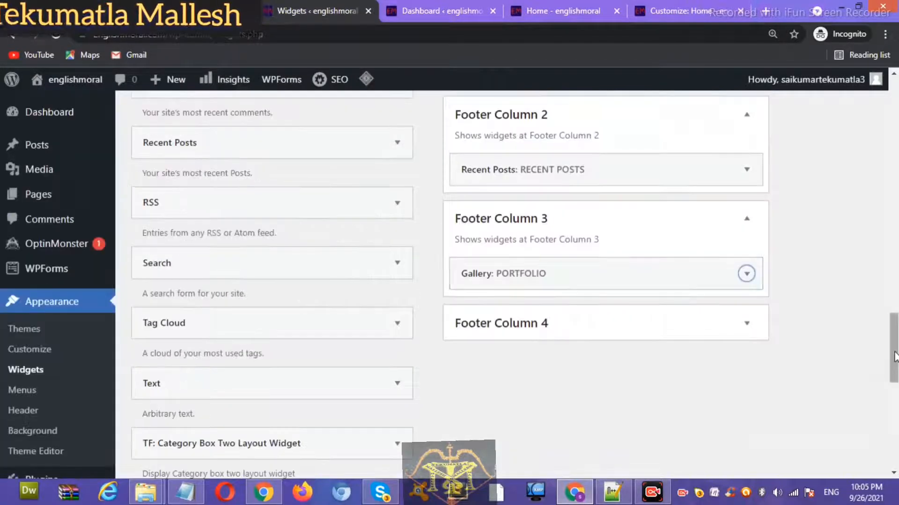
pyautogui.moveTo(894, 353); pyautogui.dragTo(894, 380)
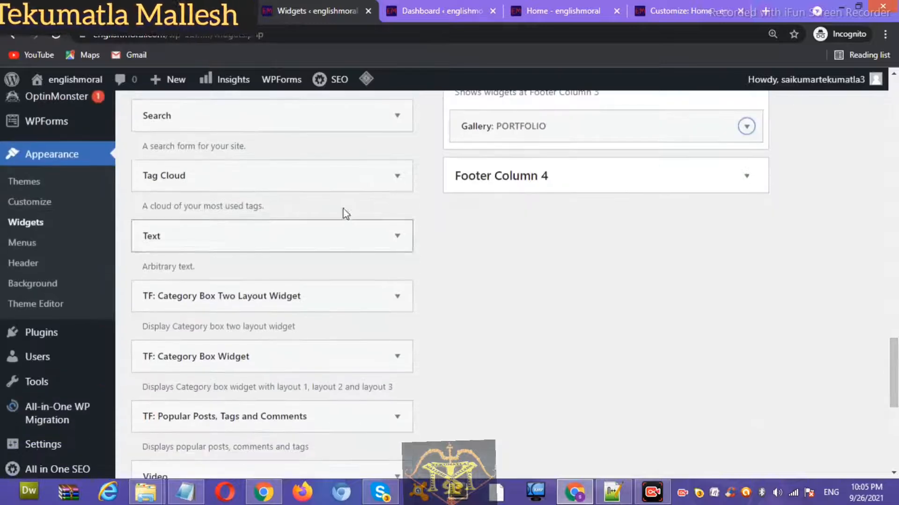
pyautogui.click(393, 174)
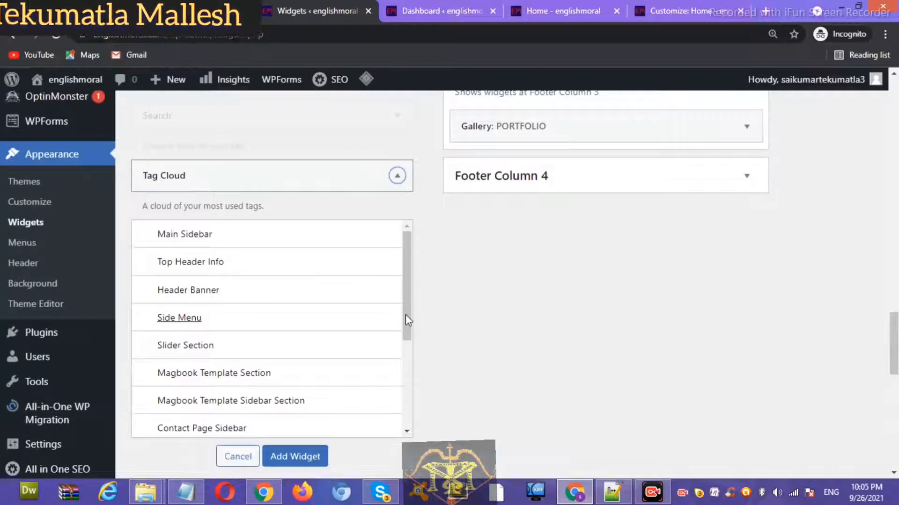
pyautogui.moveTo(406, 310); pyautogui.dragTo(405, 397)
pyautogui.click(328, 397)
pyautogui.click(223, 426)
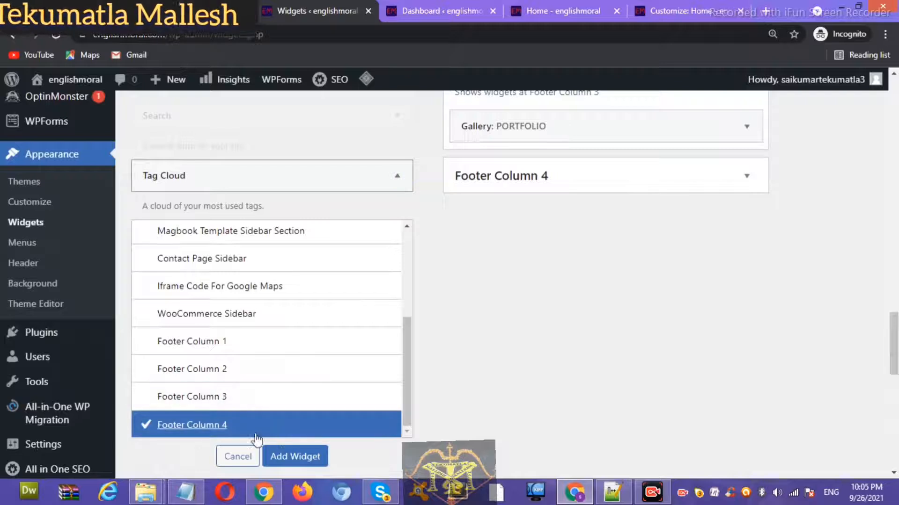
pyautogui.click(294, 457)
# Step: Title the Tag Cloud widget "SELECT YOUR CHOISE", set its taxonomy to Link Categories with tag counts shown, and save and collapse it
pyautogui.click(540, 276)
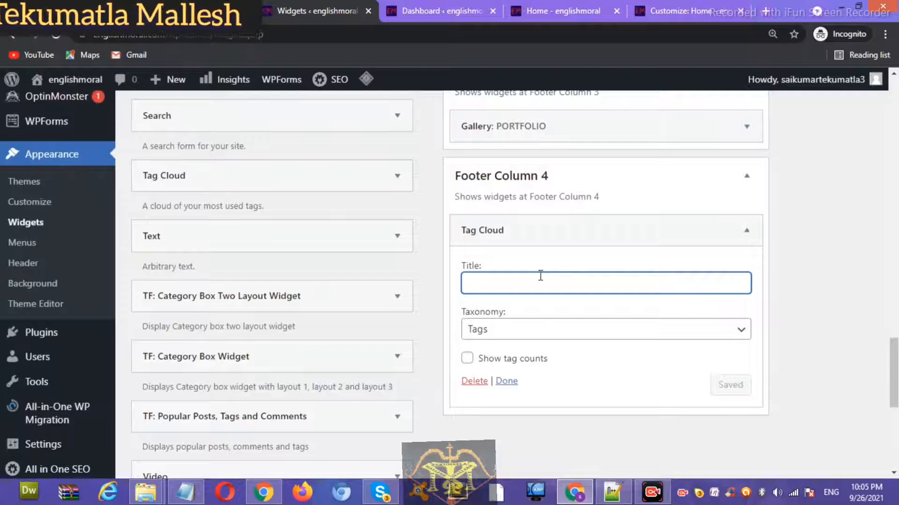
pyautogui.write('s')
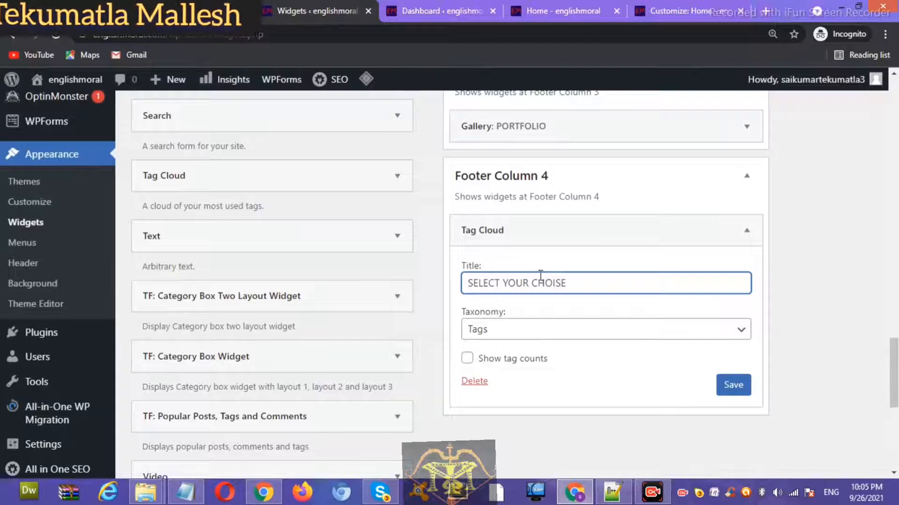
pyautogui.click(555, 329)
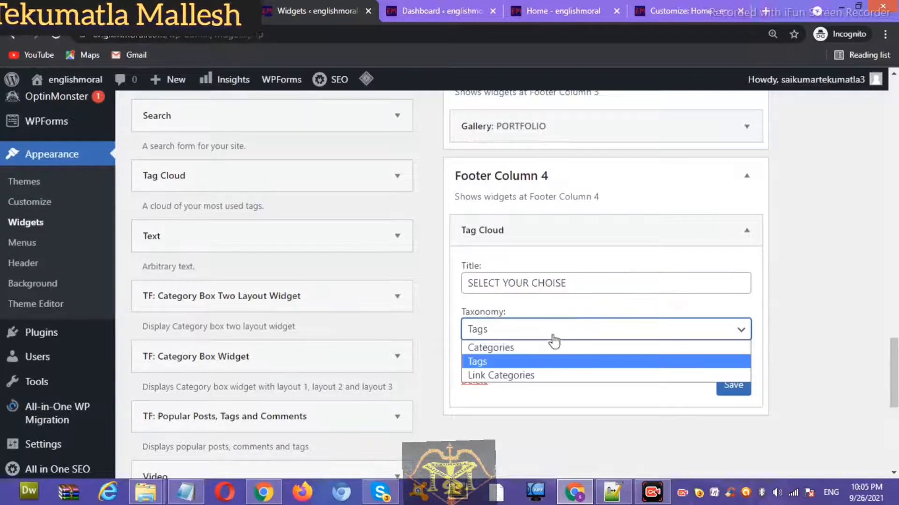
pyautogui.click(541, 375)
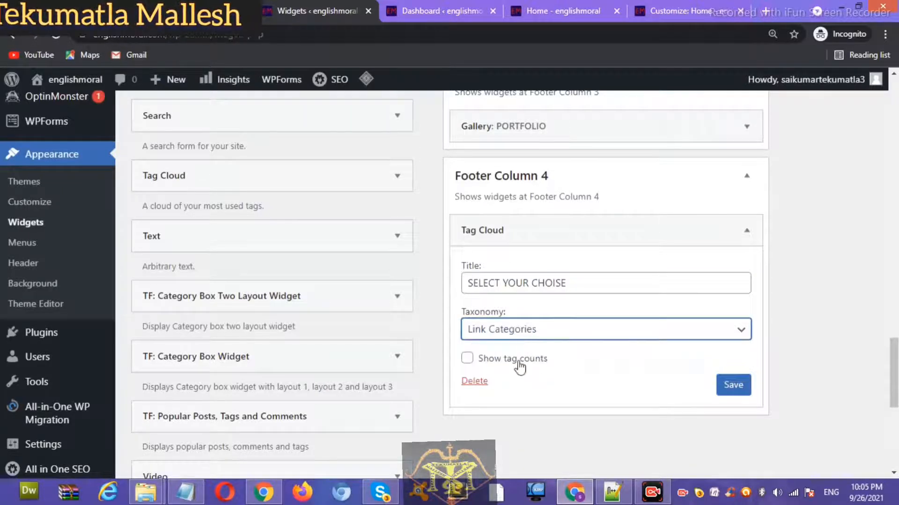
pyautogui.click(520, 368)
pyautogui.click(728, 388)
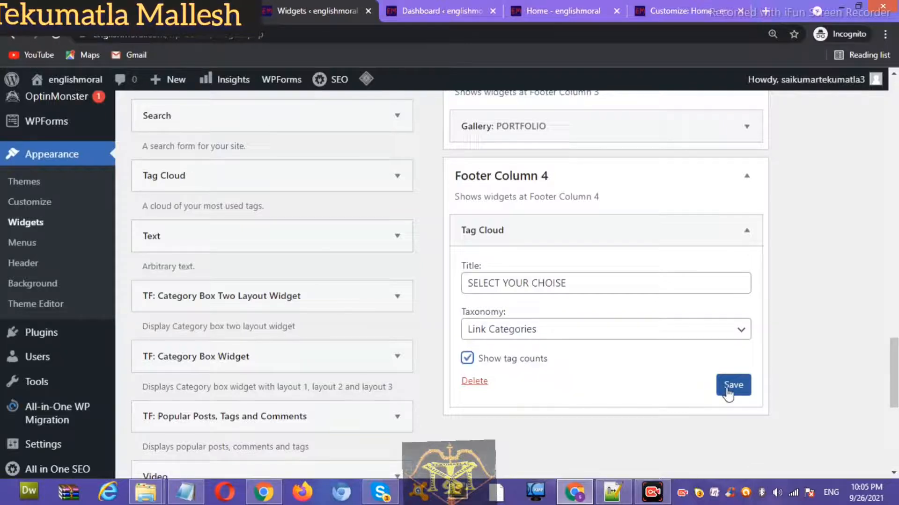
pyautogui.click(520, 385)
# Step: Clear the home page's cache, check the live footer for the Footer Column 4 tag cloud, and return to the Widgets page
pyautogui.click(579, 20)
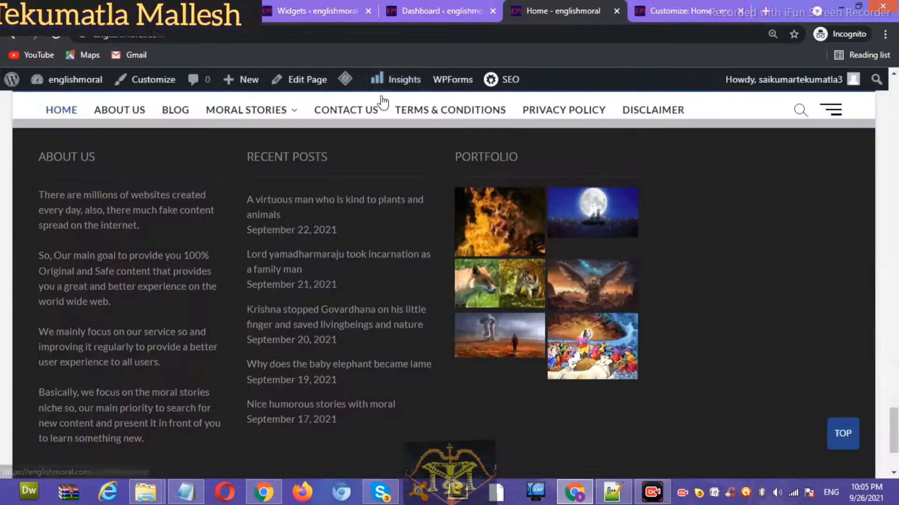
pyautogui.moveTo(345, 79)
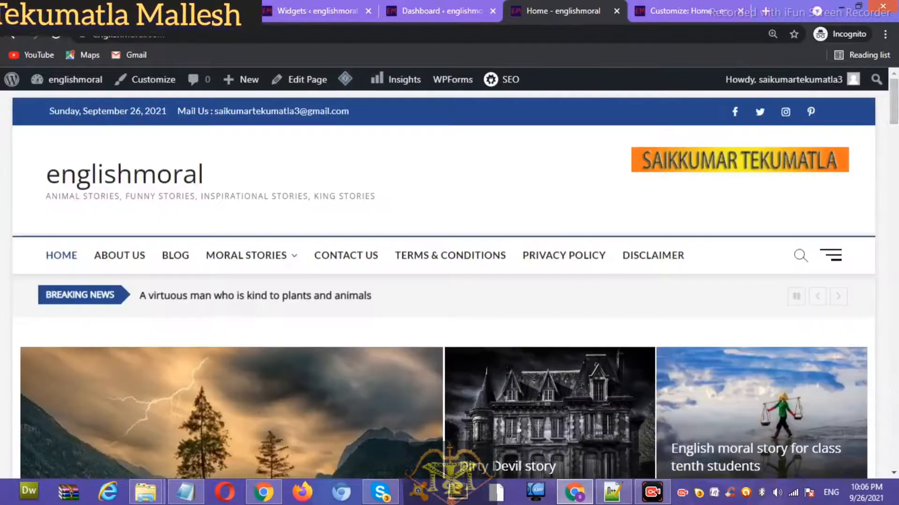
pyautogui.moveTo(895, 108); pyautogui.dragTo(894, 352)
pyautogui.moveTo(895, 433); pyautogui.dragTo(896, 413)
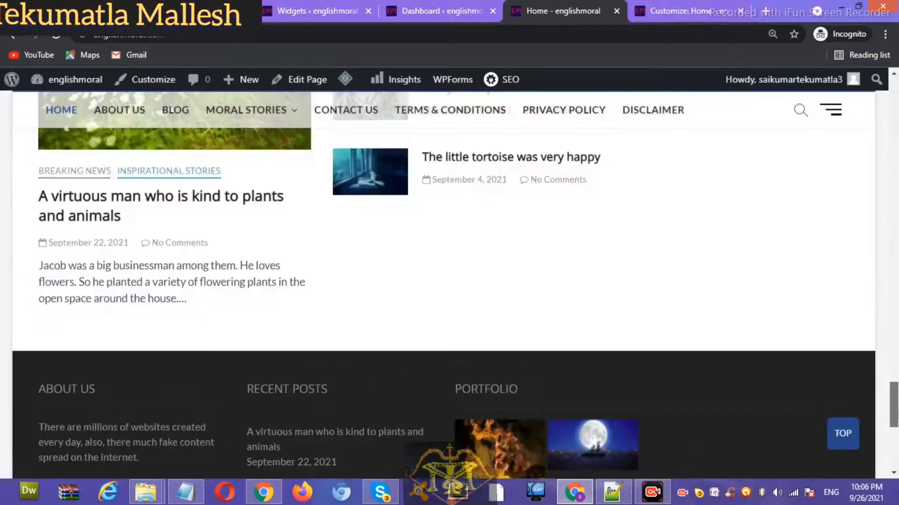
pyautogui.scroll(-6, 753, 207)
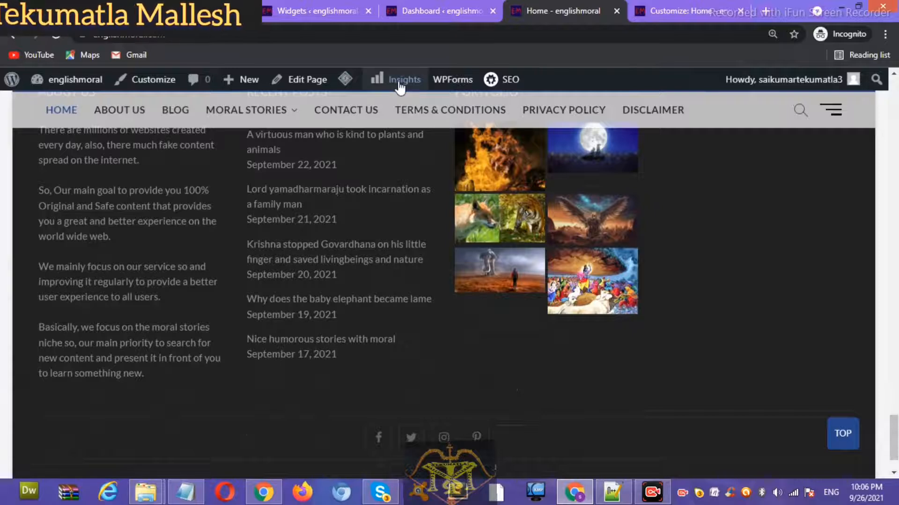
pyautogui.moveTo(345, 80)
pyautogui.click(356, 107)
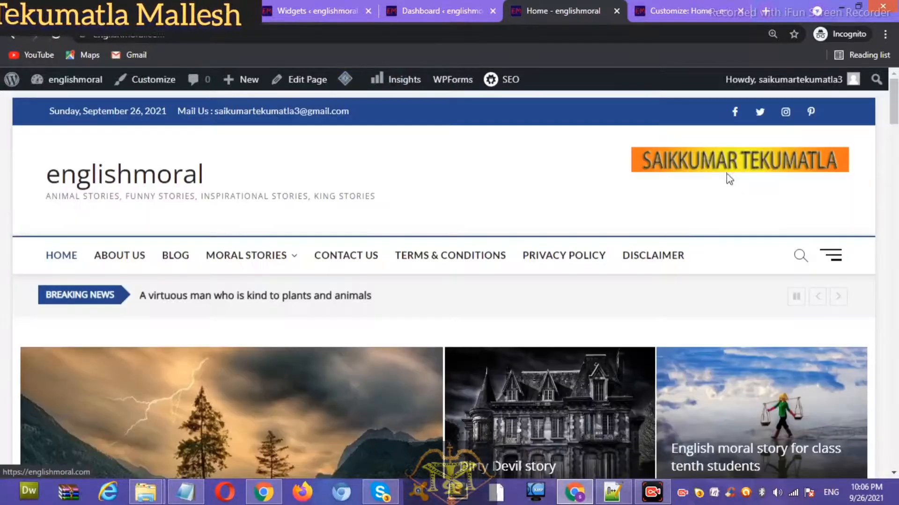
pyautogui.moveTo(894, 113); pyautogui.dragTo(894, 433)
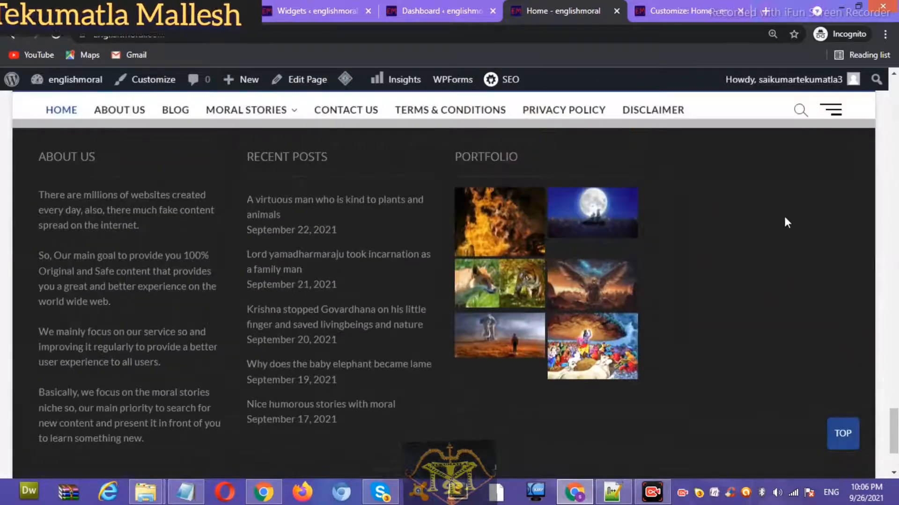
pyautogui.click(302, 16)
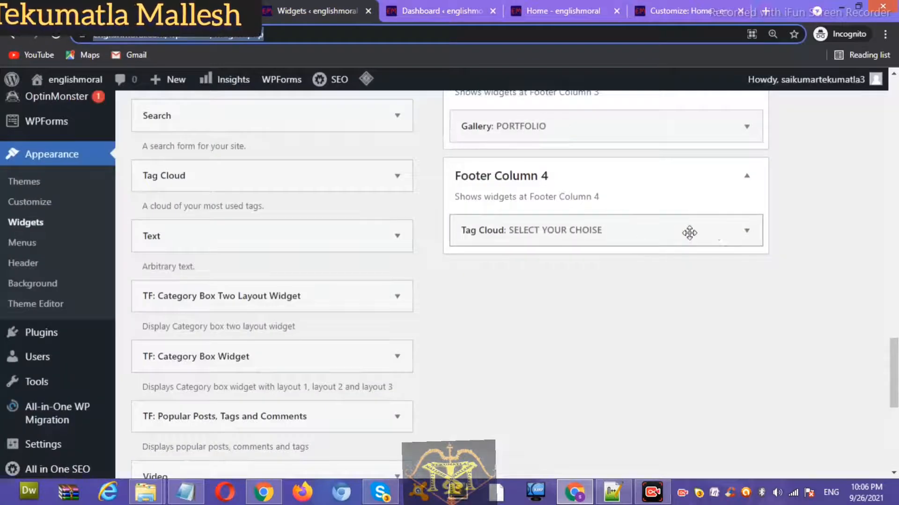
# Step: Change the Footer Column 4 Tag Cloud widget's taxonomy to Tags, then save and collapse the widget
pyautogui.click(746, 230)
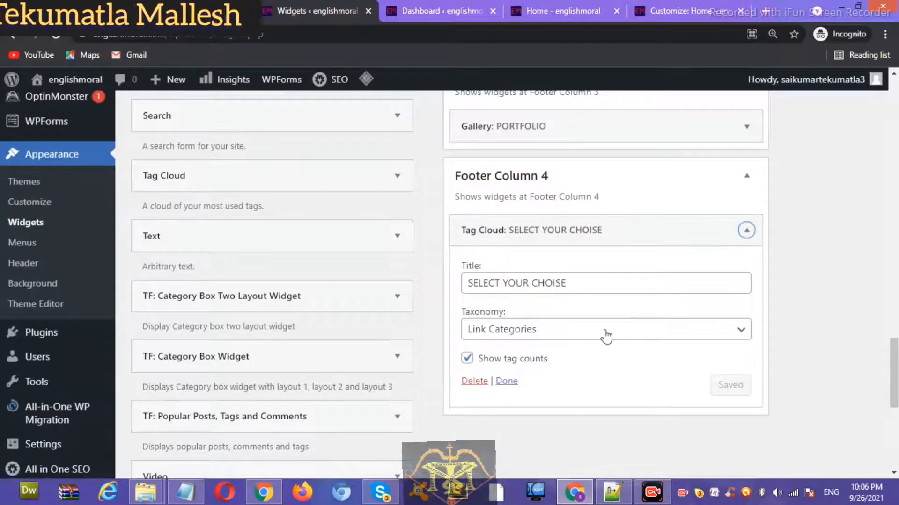
pyautogui.click(530, 334)
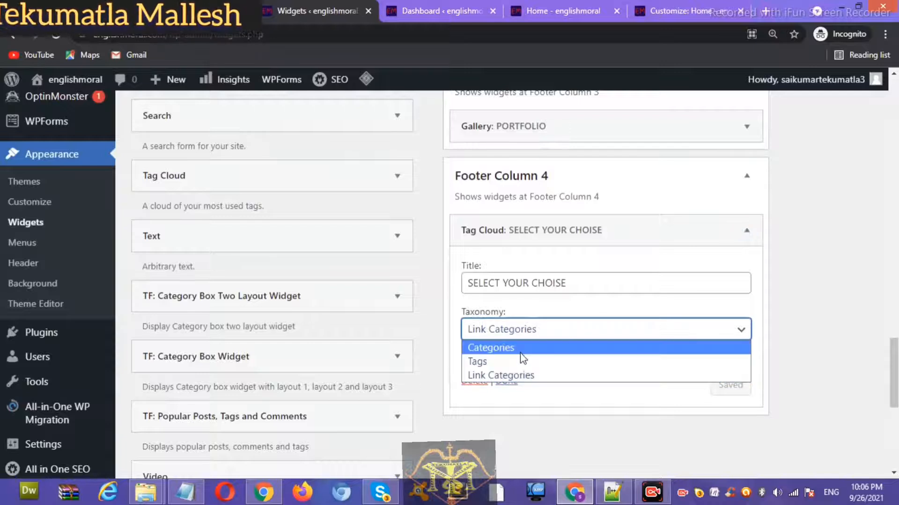
pyautogui.click(524, 366)
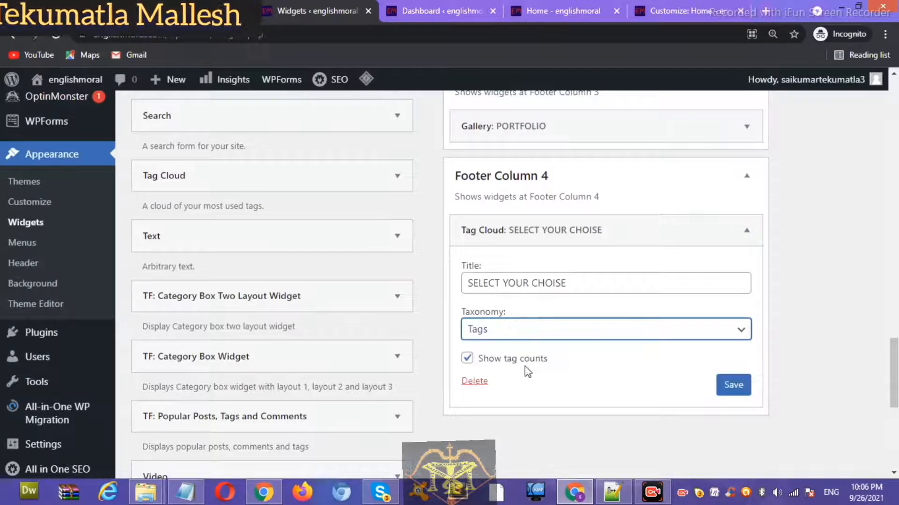
pyautogui.click(732, 387)
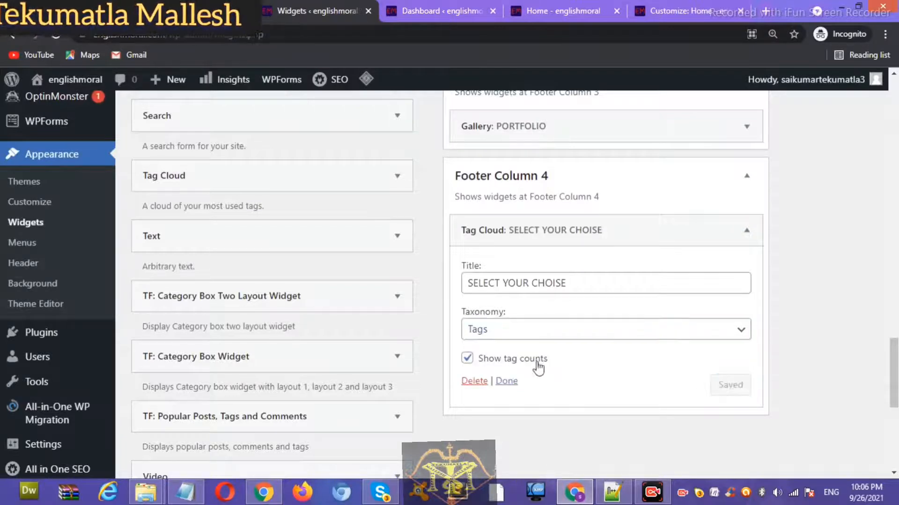
pyautogui.click(507, 382)
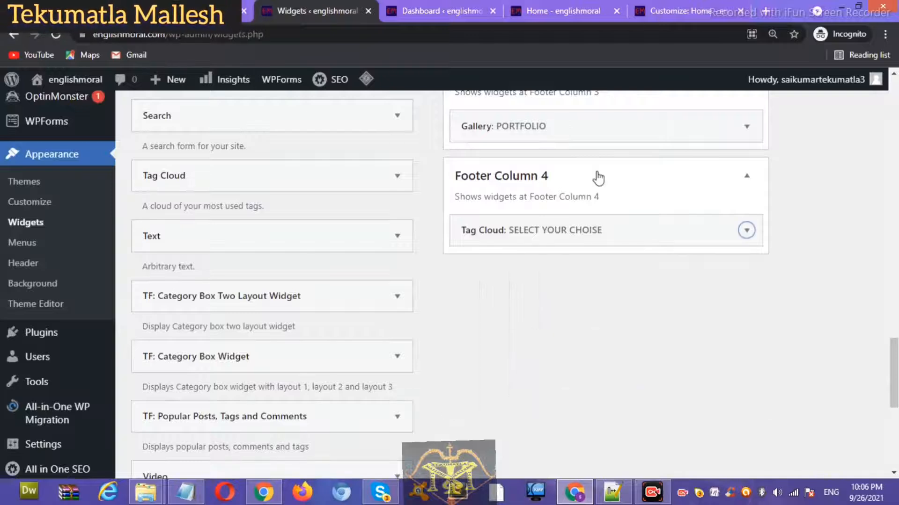
# Step: Purge the home page's cache and check the live footer for the Footer Column 4 tag cloud
pyautogui.click(570, 3)
pyautogui.moveTo(345, 79)
pyautogui.click(346, 111)
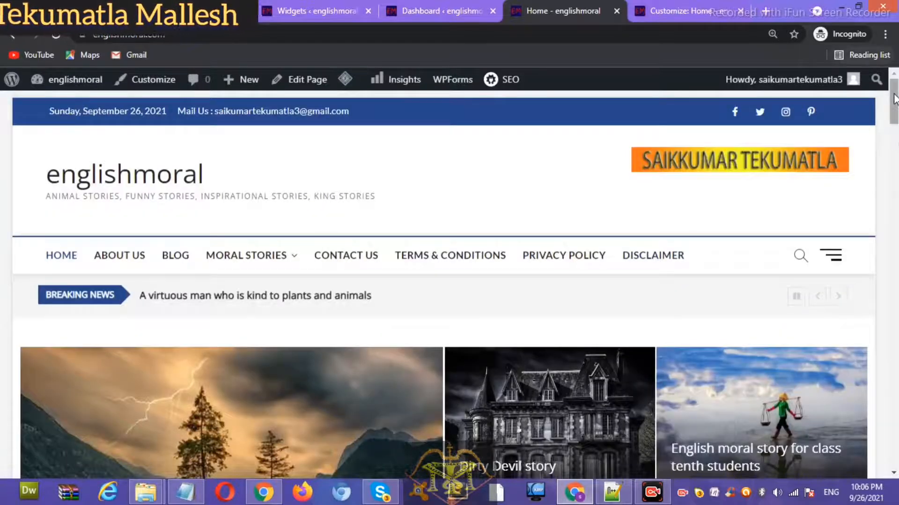
pyautogui.moveTo(894, 98); pyautogui.dragTo(894, 426)
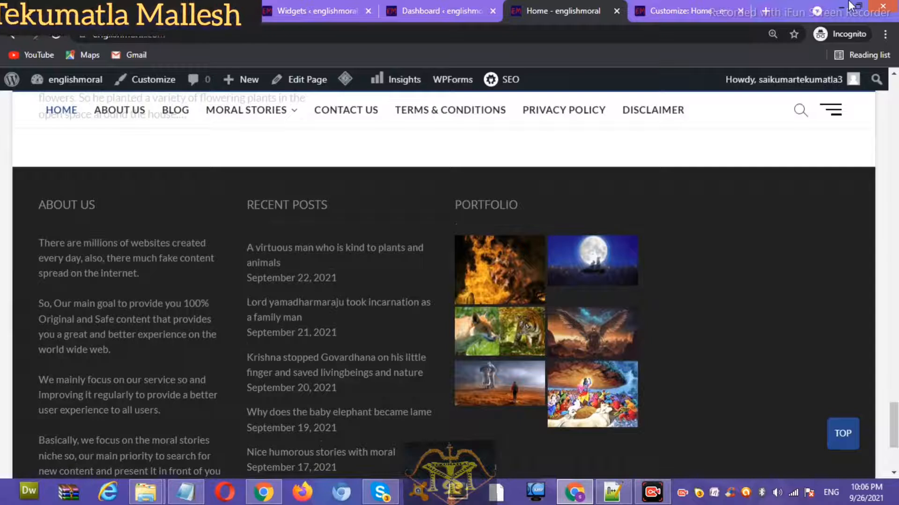
# Step: Return to the site admin and open the Tags page for posts
pyautogui.click(296, 13)
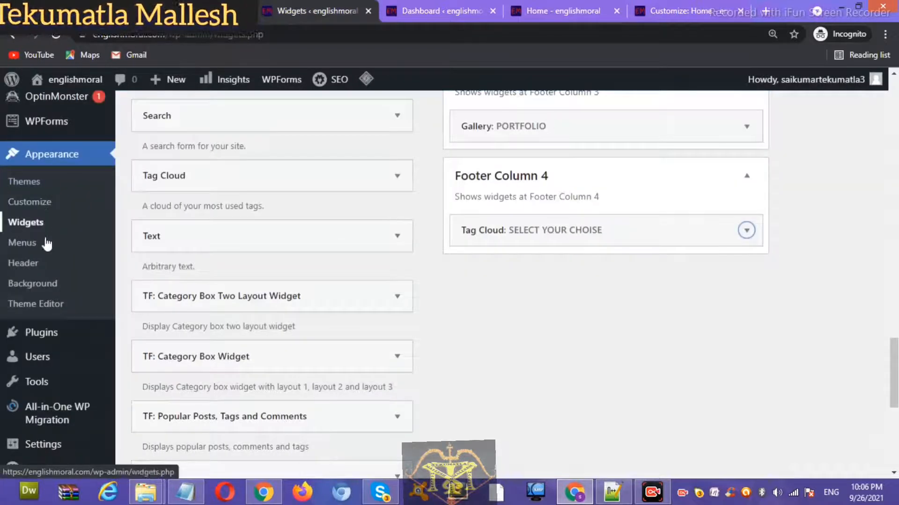
pyautogui.moveTo(896, 365); pyautogui.dragTo(897, 104)
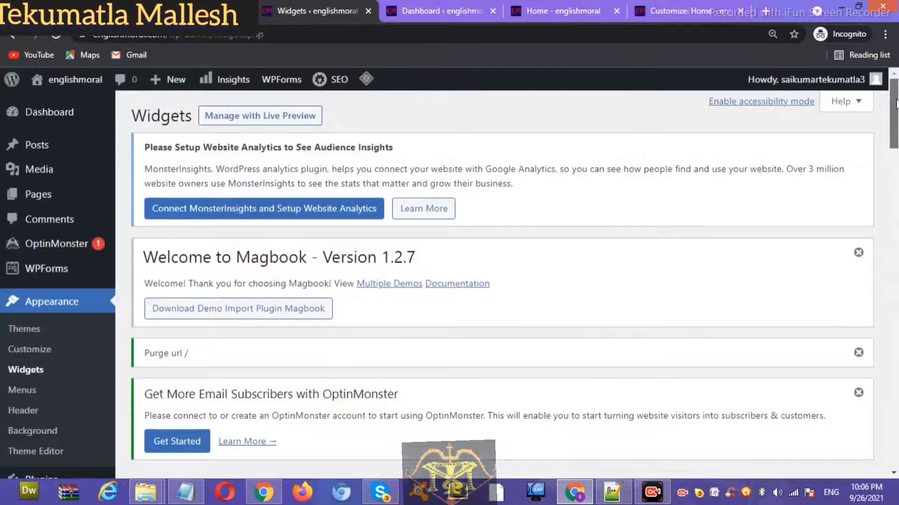
pyautogui.moveTo(49, 144)
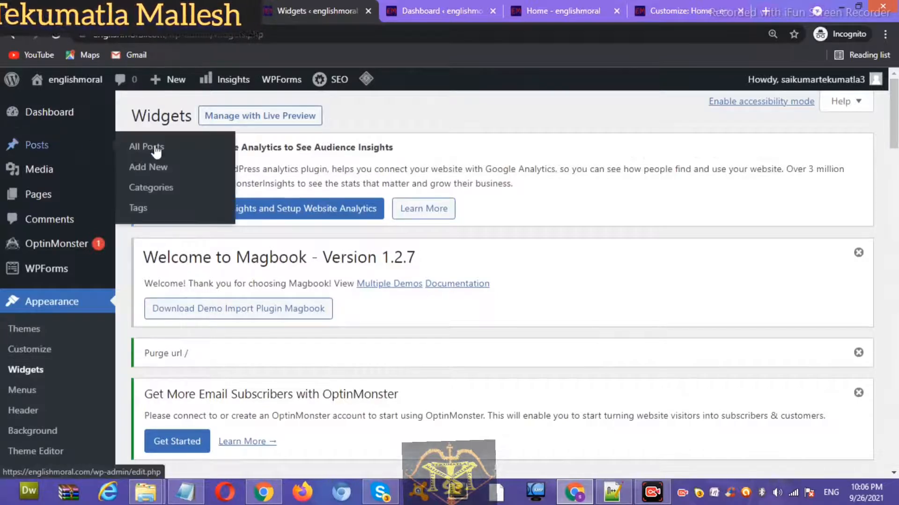
pyautogui.click(144, 211)
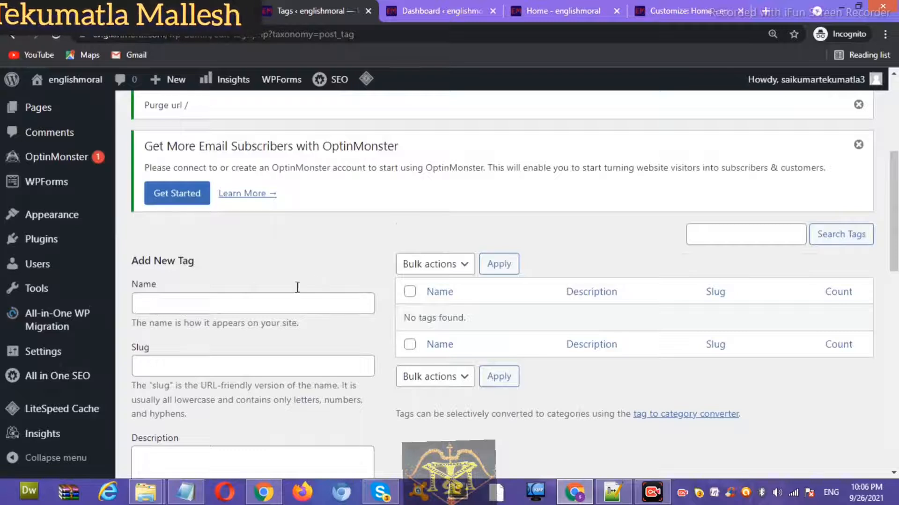
pyautogui.click(197, 310)
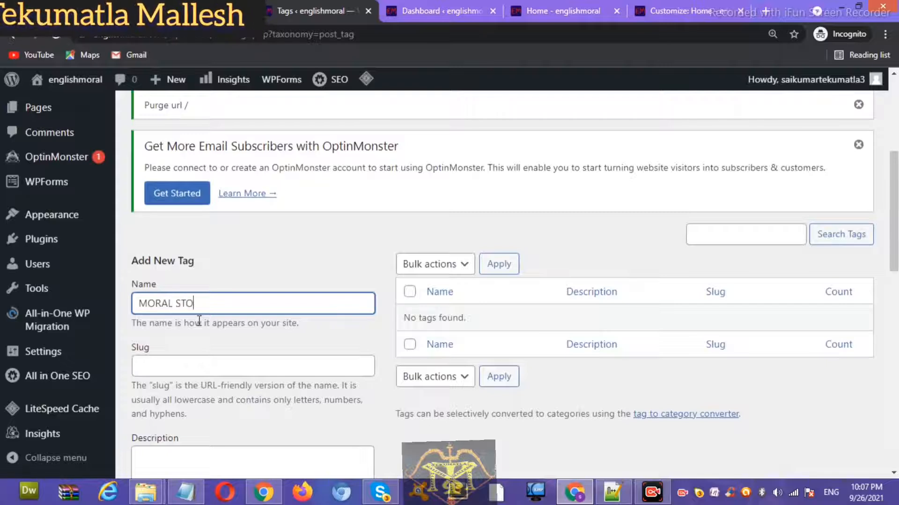
pyautogui.click(208, 367)
pyautogui.moveTo(227, 301); pyautogui.dragTo(108, 315)
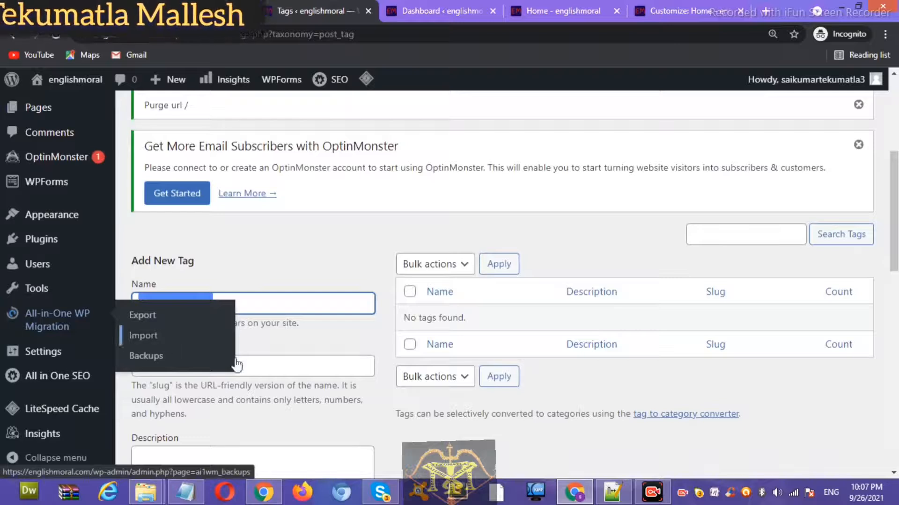
pyautogui.click(260, 365)
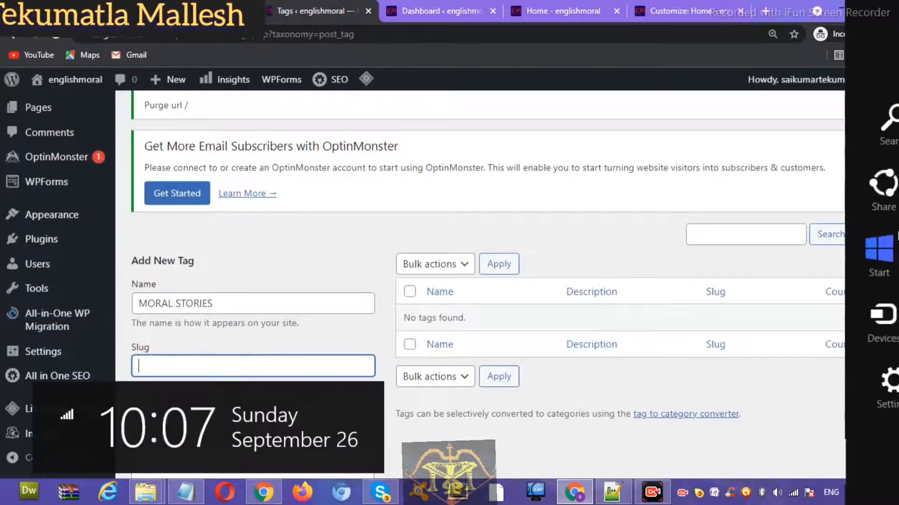
pyautogui.click(889, 234)
pyautogui.click(184, 425)
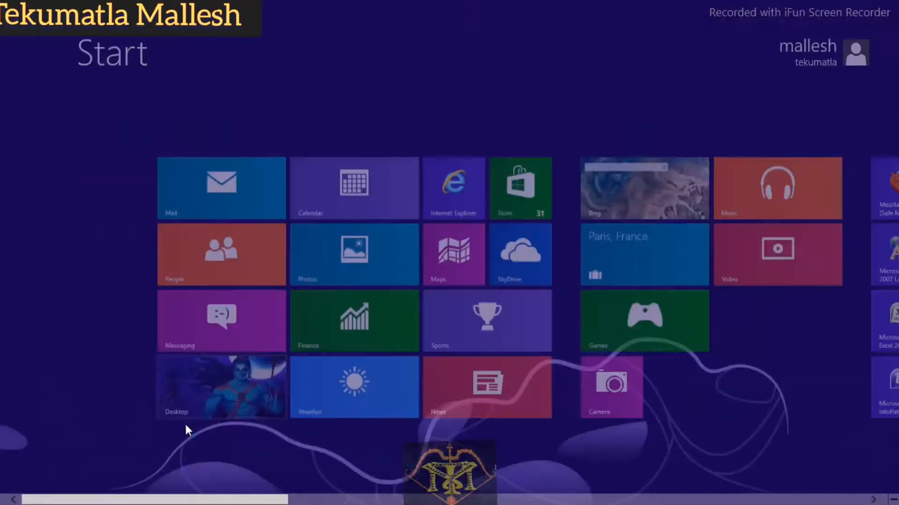
pyautogui.scroll(2, 895, 247)
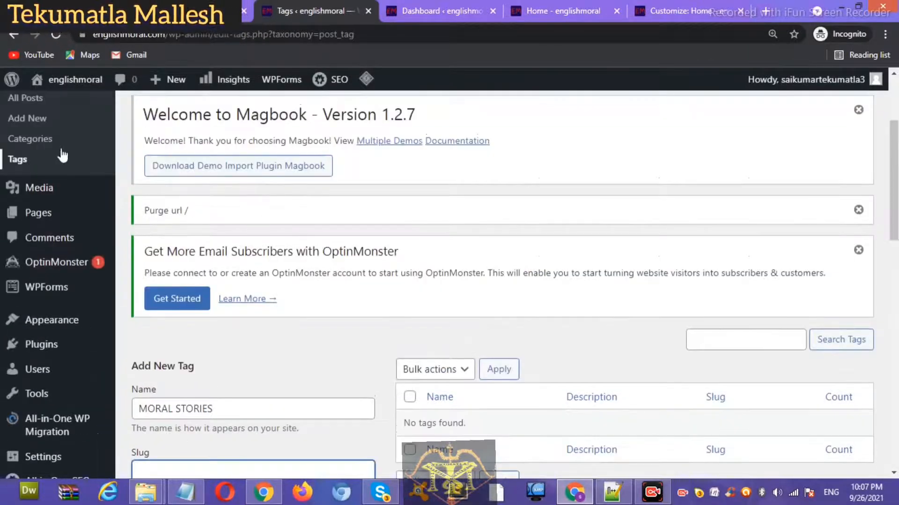
# Step: Open the post Categories page in a separate browser tab and look through the category list
pyautogui.middleClick(56, 139)
pyautogui.click(375, 15)
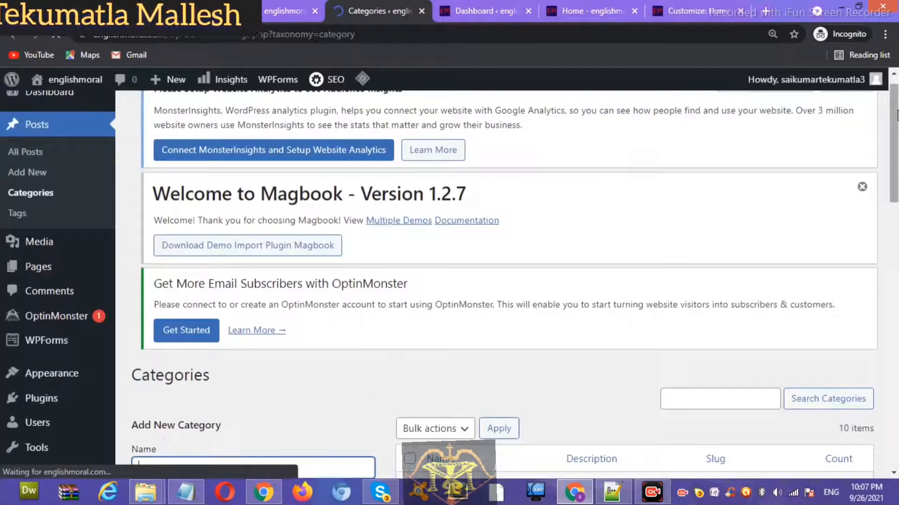
pyautogui.scroll(-4, 895, 248)
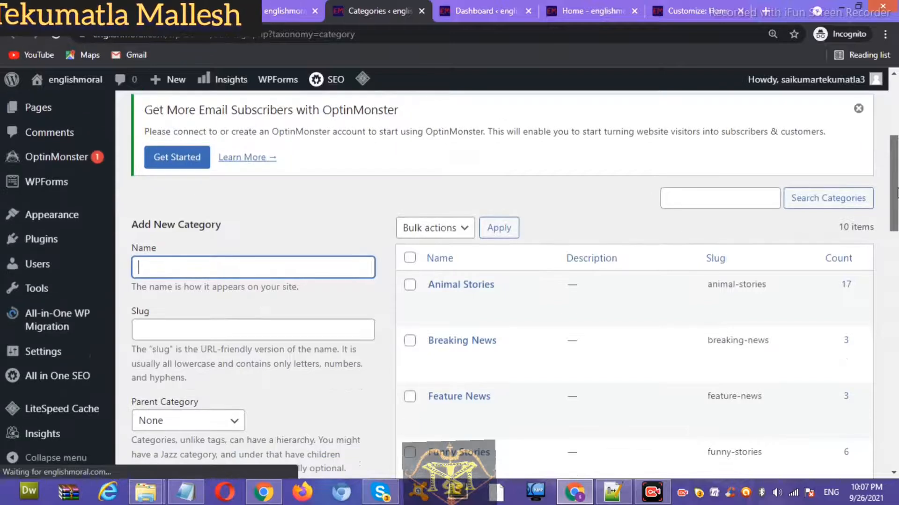
pyautogui.scroll(-4, 895, 189)
pyautogui.scroll(4, 895, 190)
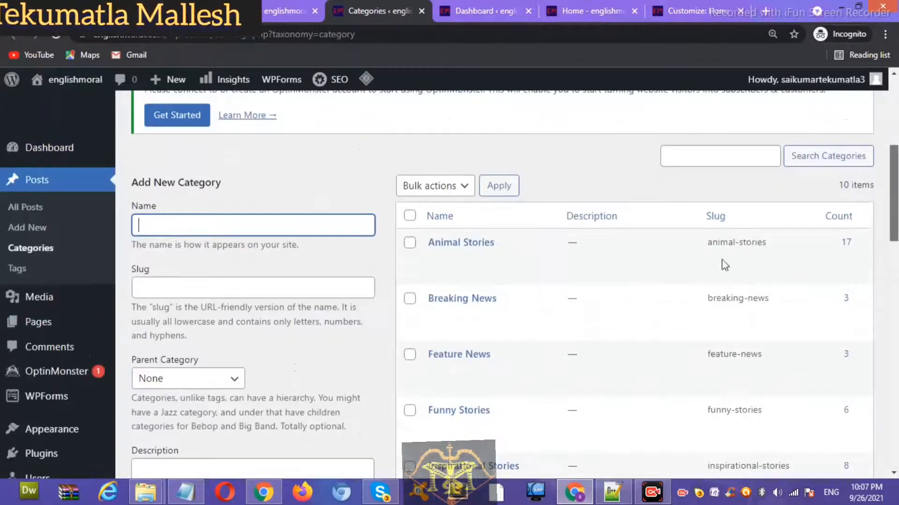
# Step: Copy the category name "Animal Stories" and use it to replace the text in the new tag's name
pyautogui.moveTo(494, 242); pyautogui.dragTo(430, 242)
pyautogui.hotkey('ctrl', 'c')
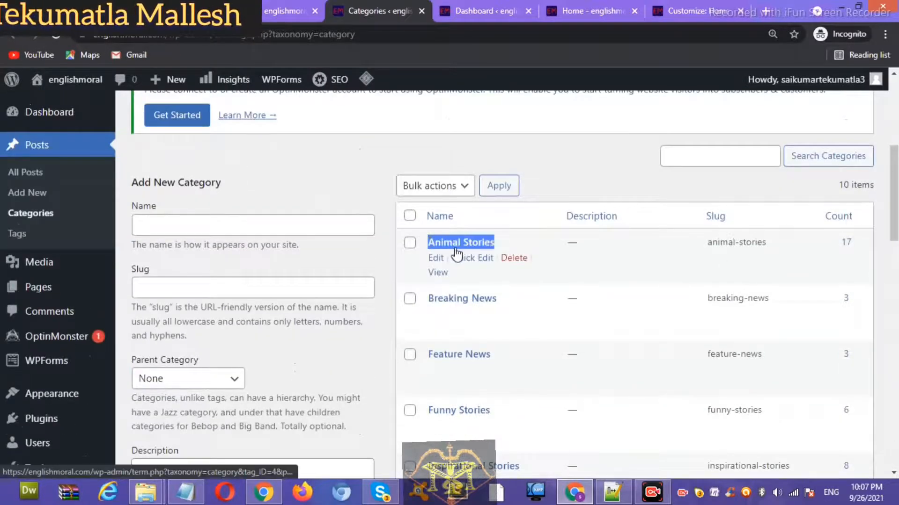
pyautogui.click(277, 16)
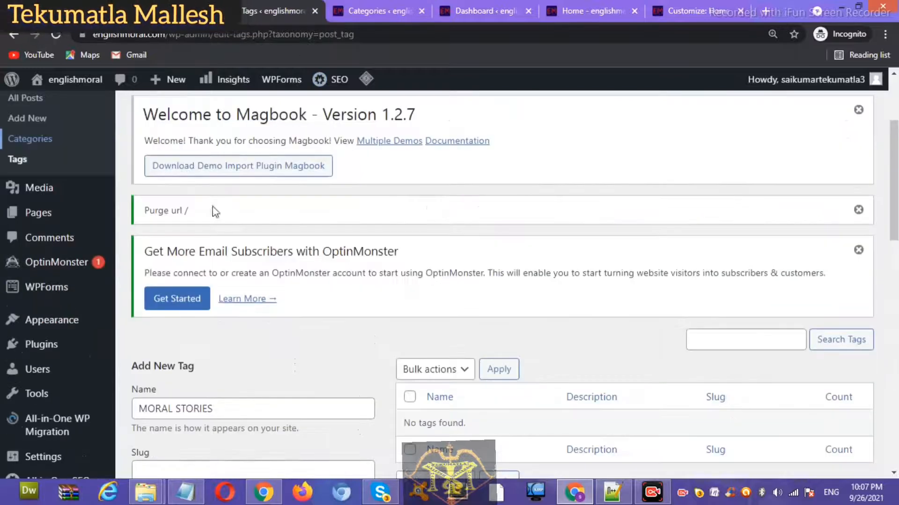
pyautogui.tripleClick(183, 408)
pyautogui.hotkey('ctrl', 'v')
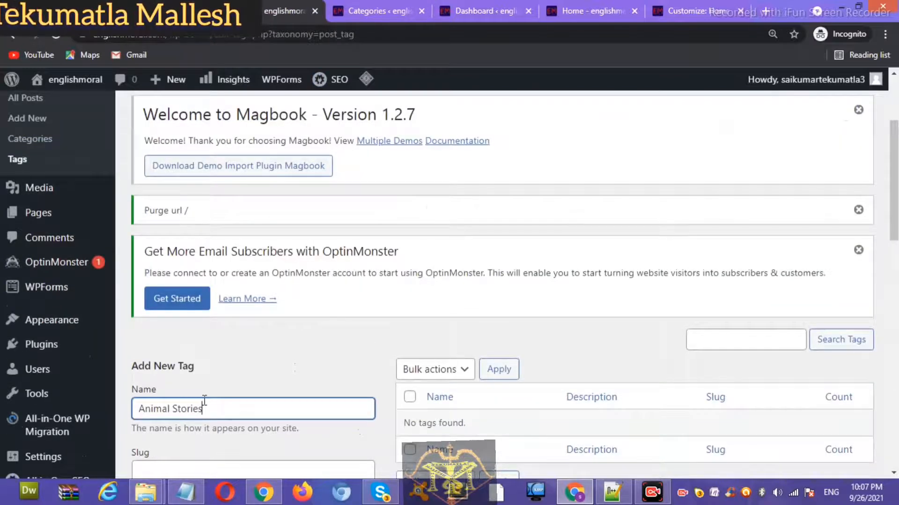
# Step: Copy the Animal Stories category's slug "animal-stories" into the new tag's slug
pyautogui.hotkey('ctrl', 'Tab')
pyautogui.moveTo(705, 243); pyautogui.dragTo(771, 243)
pyautogui.hotkey('ctrl', 'c')
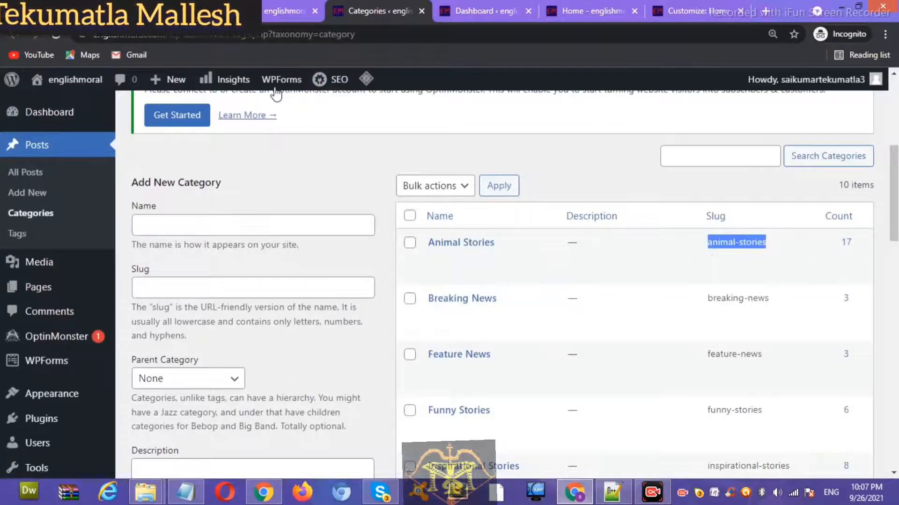
pyautogui.hotkey('ctrl', 'shift', 'Tab')
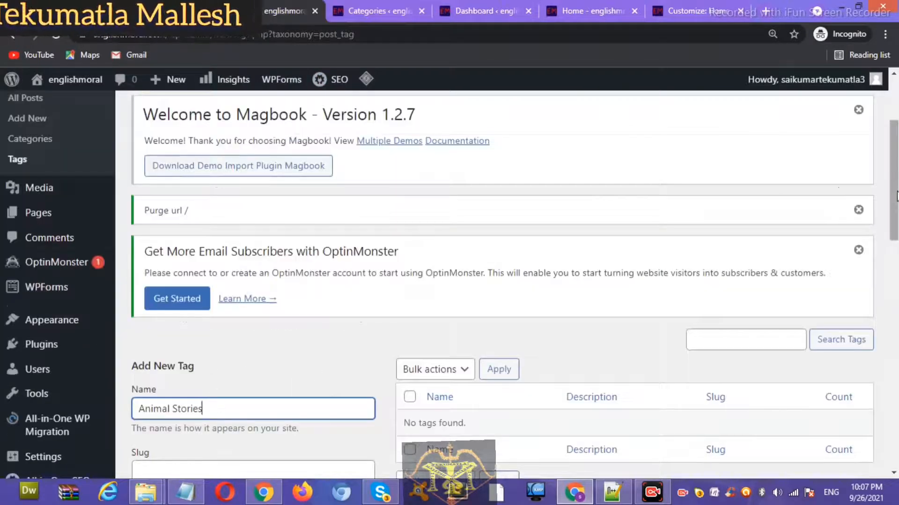
pyautogui.scroll(-3, 895, 183)
pyautogui.click(253, 301)
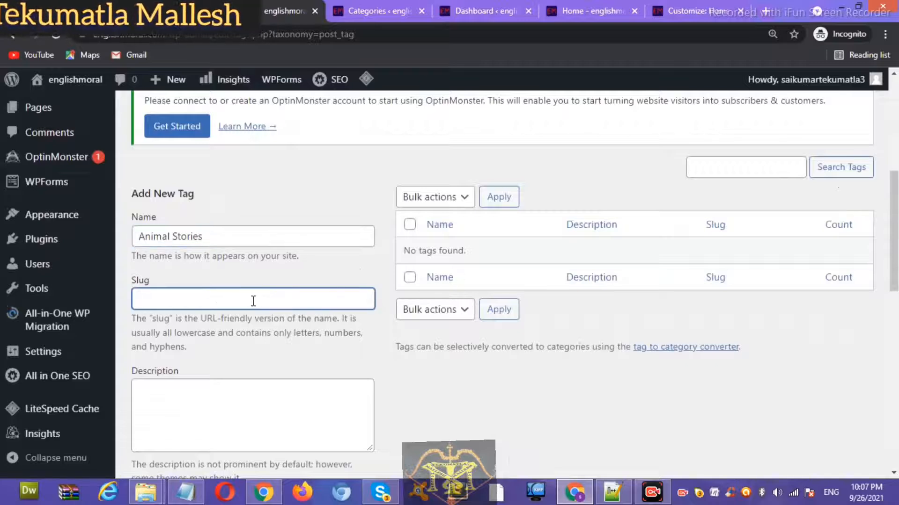
pyautogui.hotkey('ctrl', 'v')
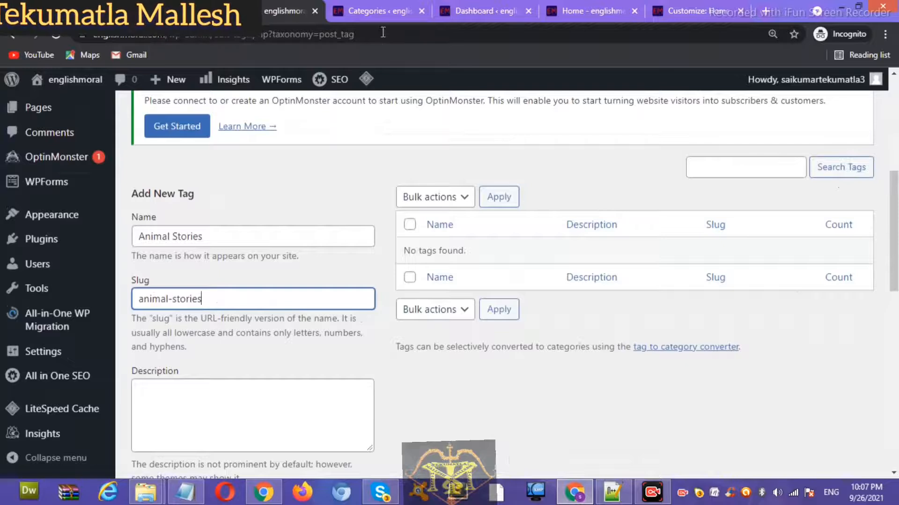
# Step: Add the Animal Stories tag with the description left empty and reload the Tags page
pyautogui.click(381, 14)
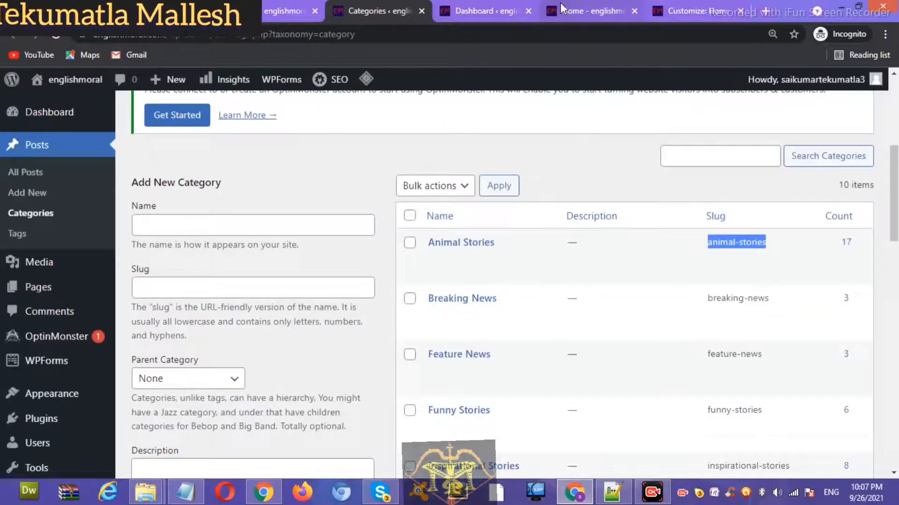
pyautogui.click(493, 10)
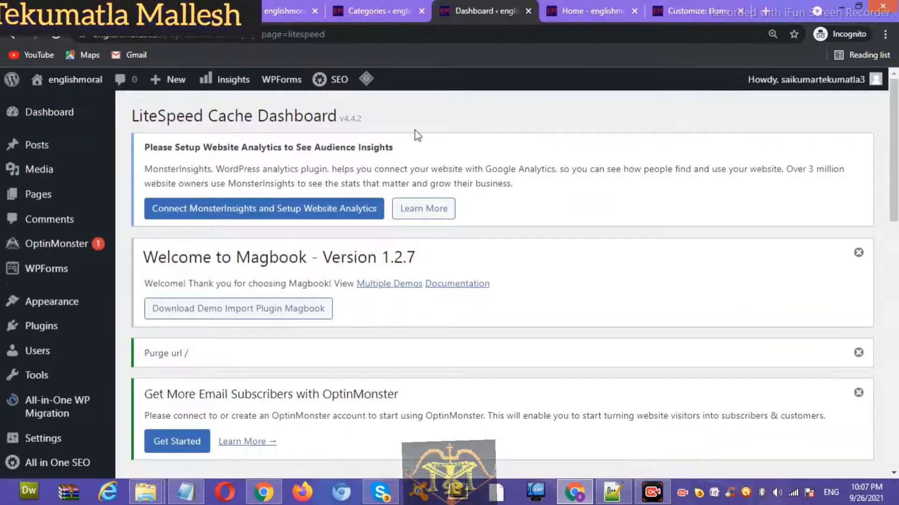
pyautogui.click(275, 9)
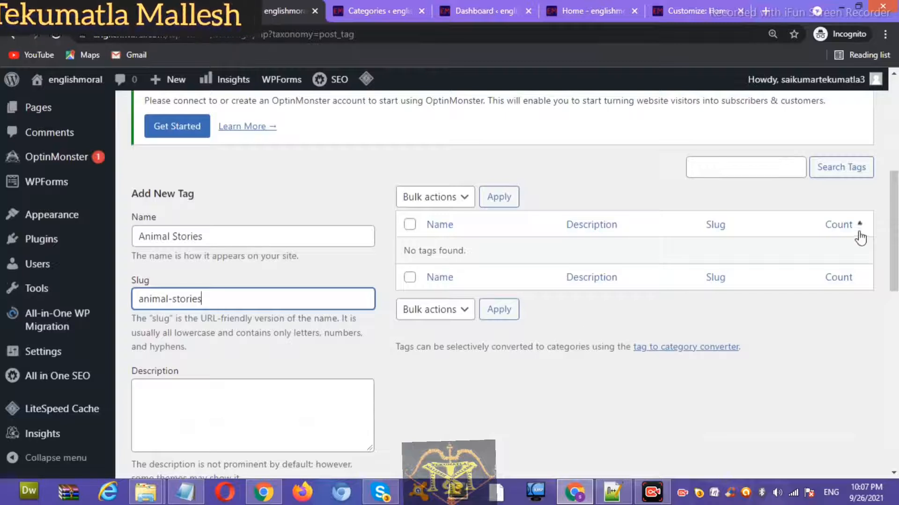
pyautogui.scroll(-2, 302, 436)
pyautogui.click(181, 394)
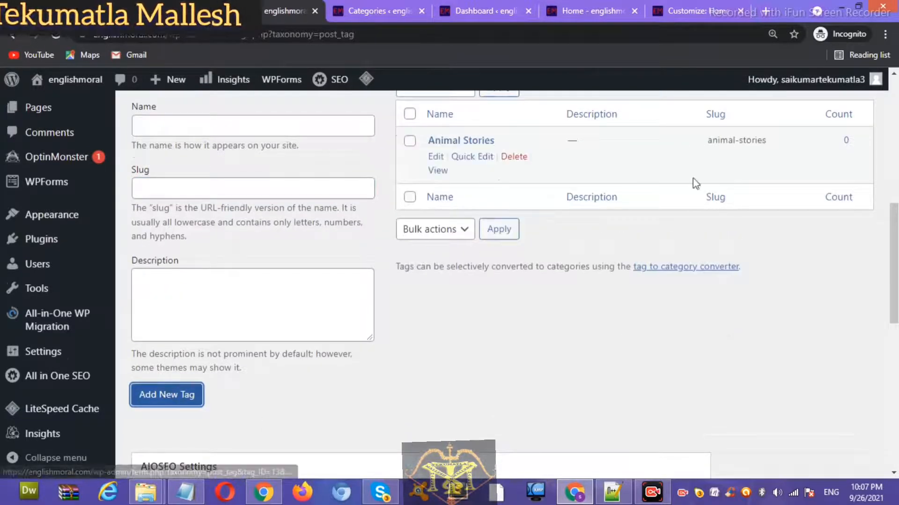
pyautogui.scroll(4, 893, 229)
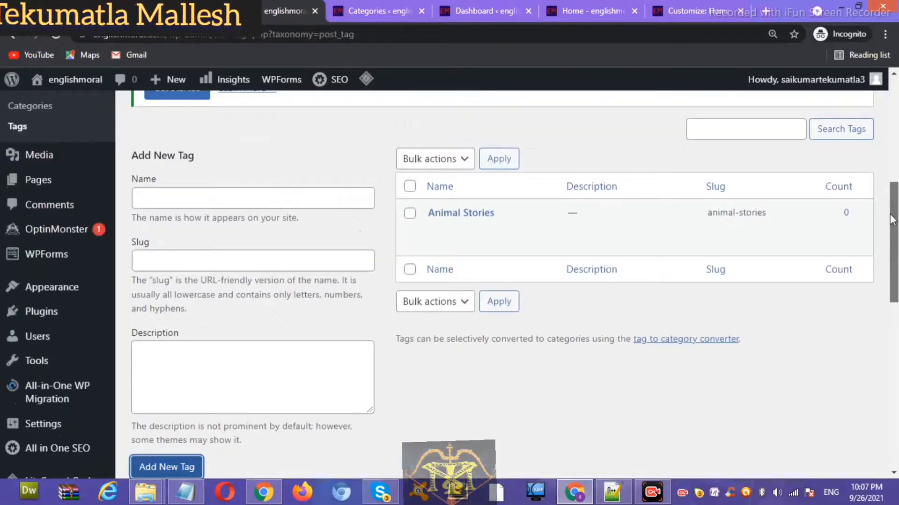
pyautogui.scroll(3, 890, 186)
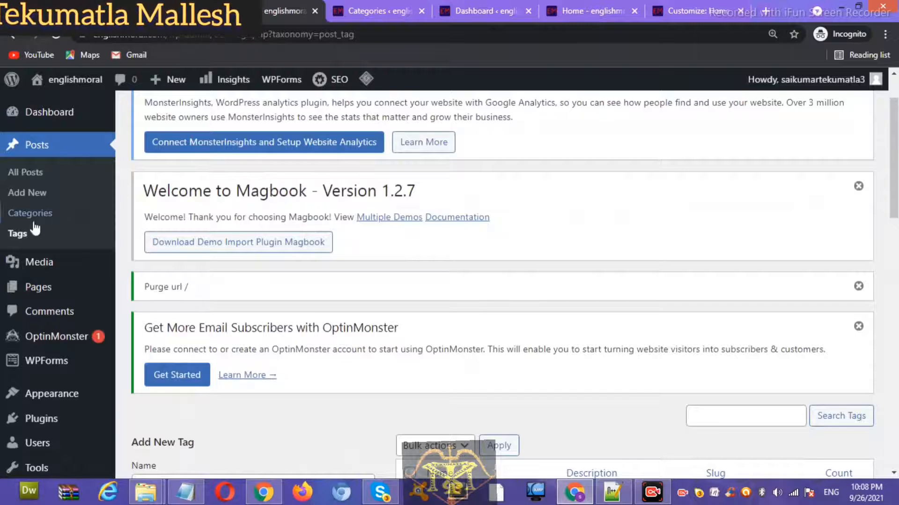
pyautogui.click(17, 235)
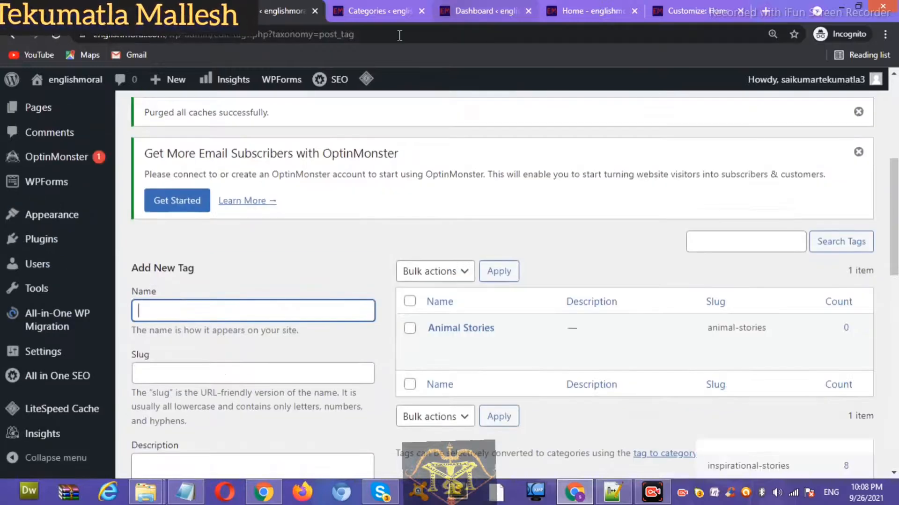
# Step: Copy the category name "Breaking News" from the Categories page into the new tag's name
pyautogui.click(379, 10)
pyautogui.moveTo(500, 299); pyautogui.dragTo(431, 300)
pyautogui.hotkey('ctrl', 'c')
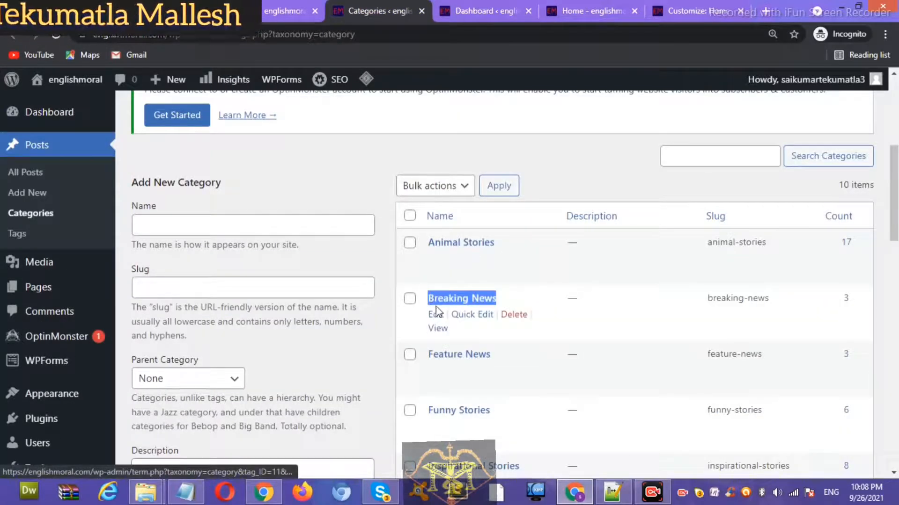
pyautogui.click(255, 11)
pyautogui.click(170, 314)
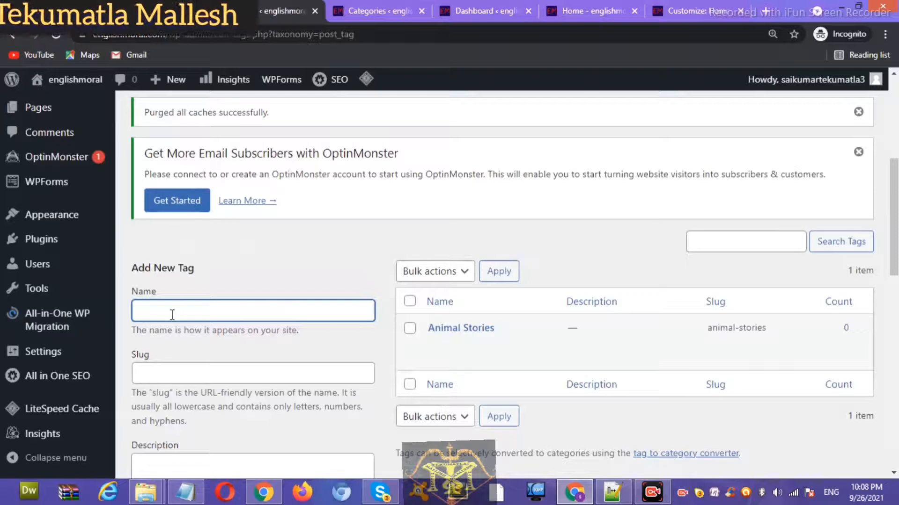
pyautogui.hotkey('ctrl', 'v')
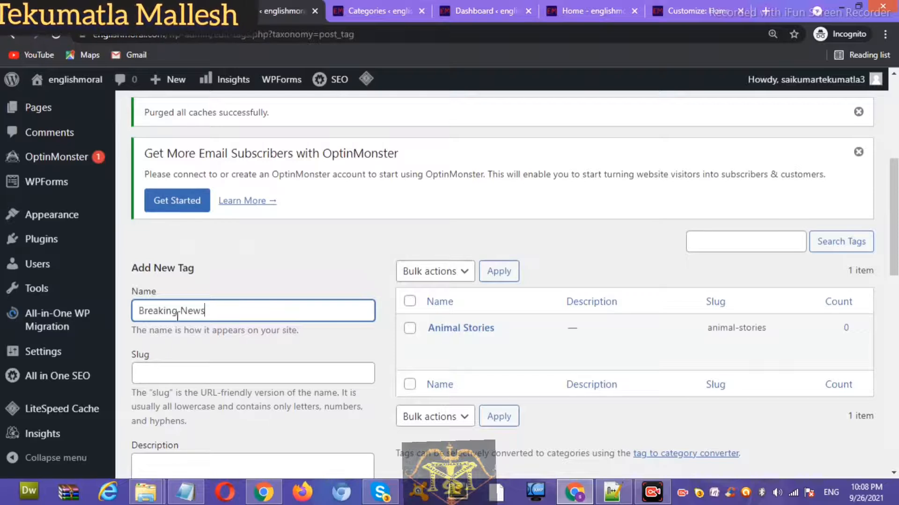
# Step: Copy the Breaking News category's slug "breaking-news" into the new tag's slug and add the tag
pyautogui.click(389, 10)
pyautogui.moveTo(777, 301); pyautogui.dragTo(707, 299)
pyautogui.hotkey('ctrl', 'c')
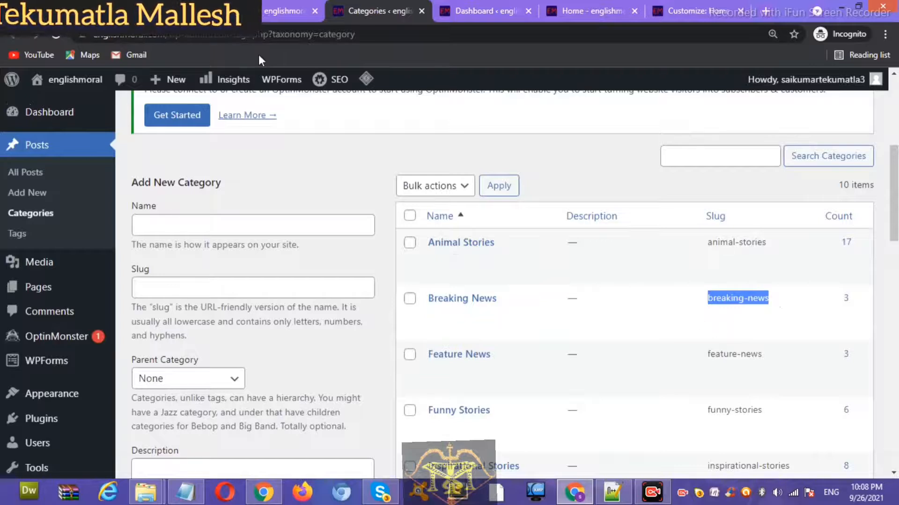
pyautogui.click(260, 10)
pyautogui.click(187, 373)
pyautogui.hotkey('ctrl', 'v')
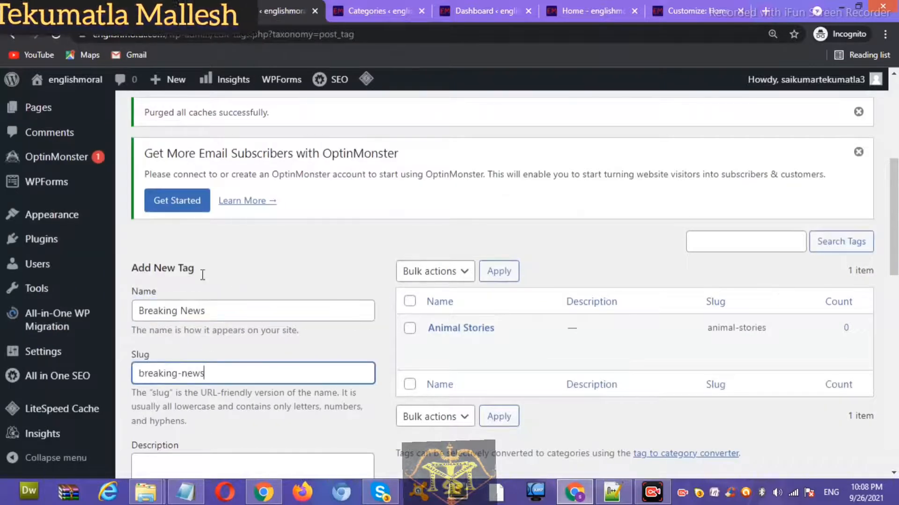
pyautogui.moveTo(894, 232); pyautogui.dragTo(895, 275)
pyautogui.scroll(-1, 896, 275)
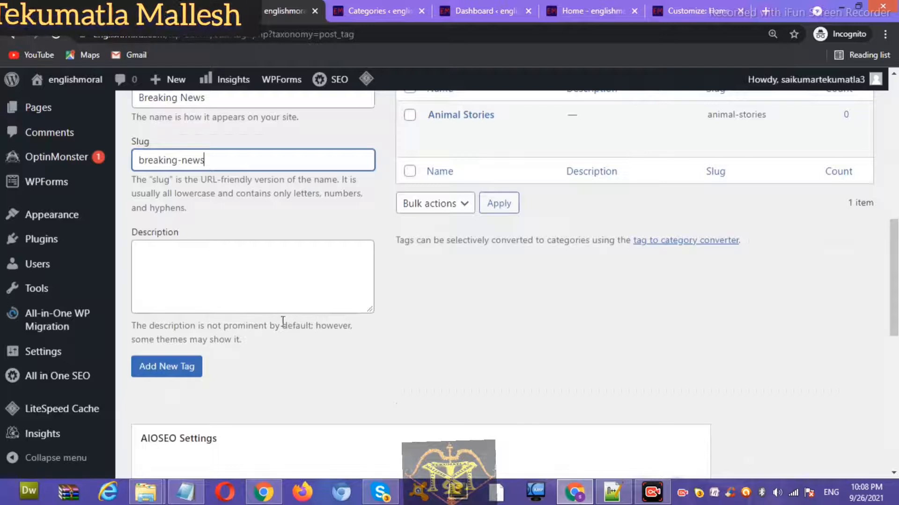
pyautogui.click(183, 368)
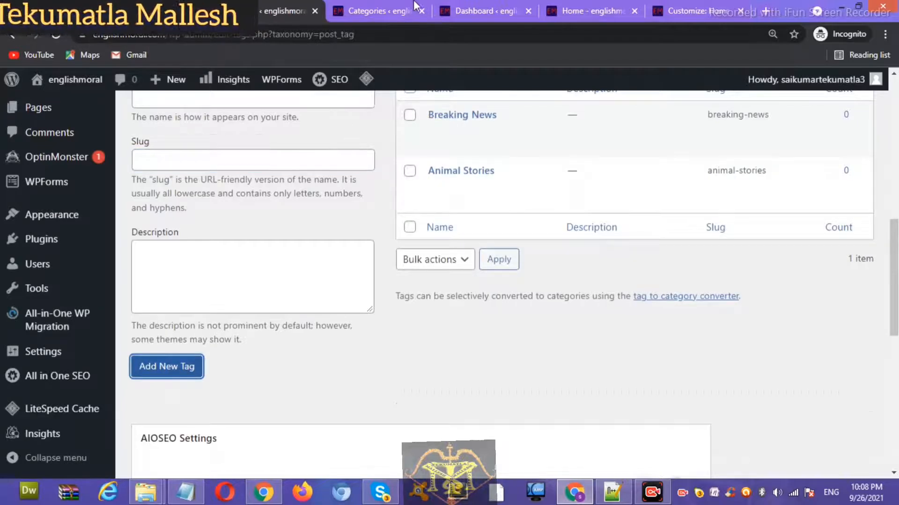
# Step: Copy the category name "Feature News" from the Categories page into the new tag's name
pyautogui.click(381, 9)
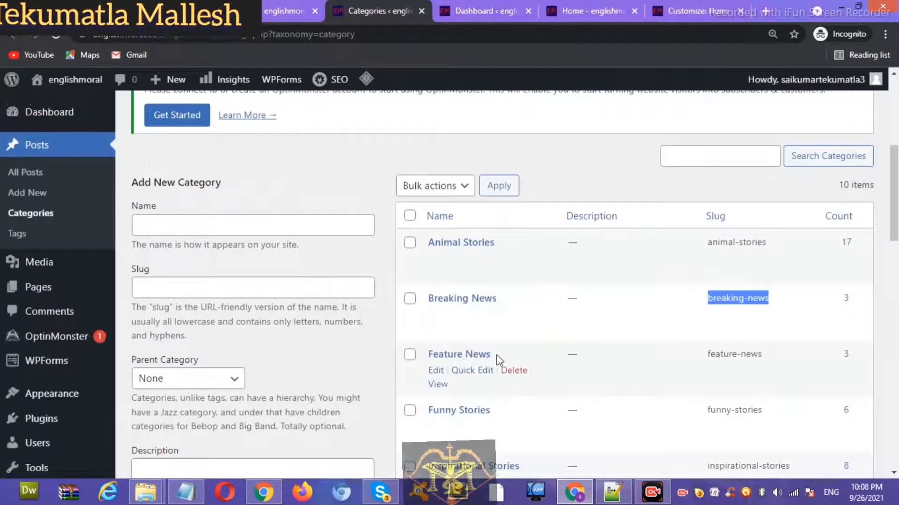
pyautogui.moveTo(497, 358); pyautogui.dragTo(423, 357)
pyautogui.hotkey('ctrl', 'c')
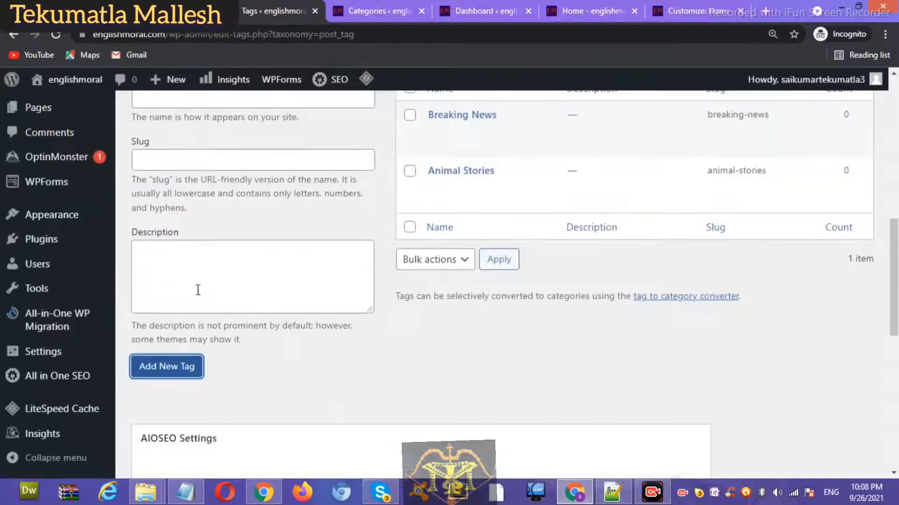
pyautogui.click(276, 11)
pyautogui.scroll(2, 894, 322)
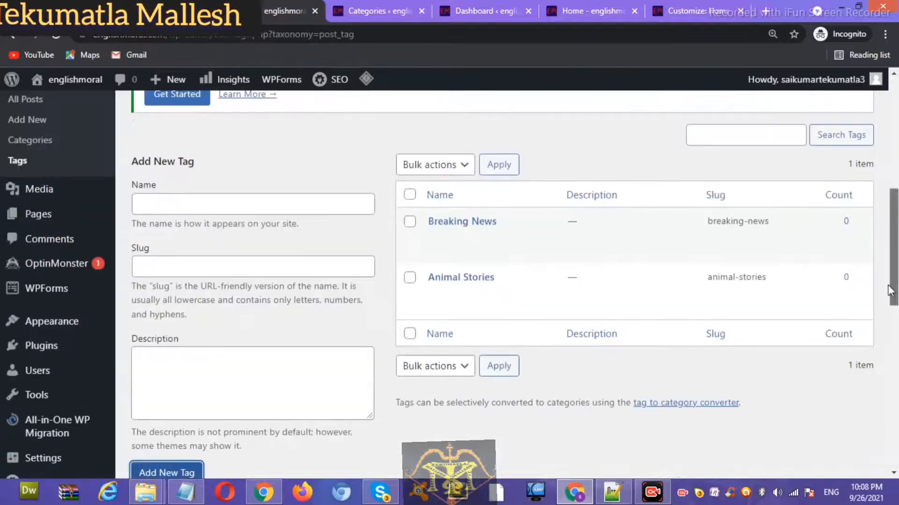
pyautogui.click(260, 208)
pyautogui.hotkey('ctrl', 'v')
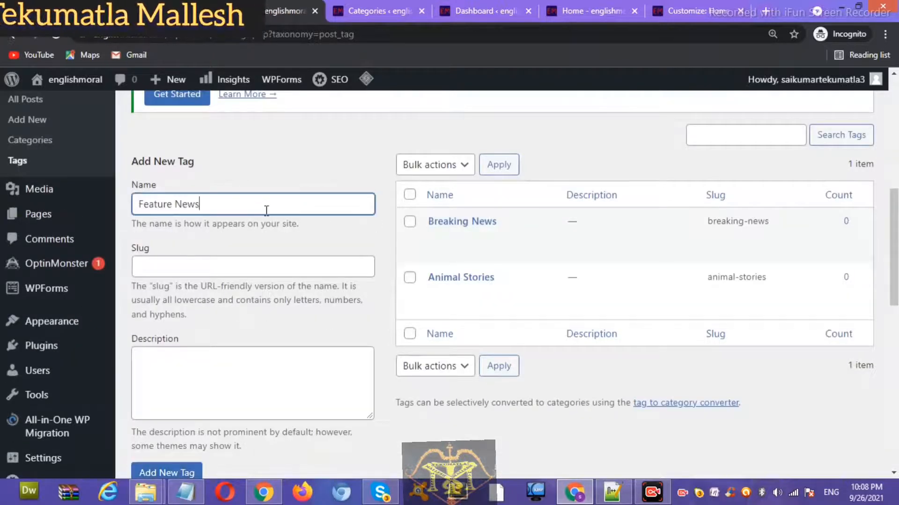
# Step: Copy the Feature News category's slug "feature-news" into the new tag's slug and add the tag
pyautogui.click(369, 7)
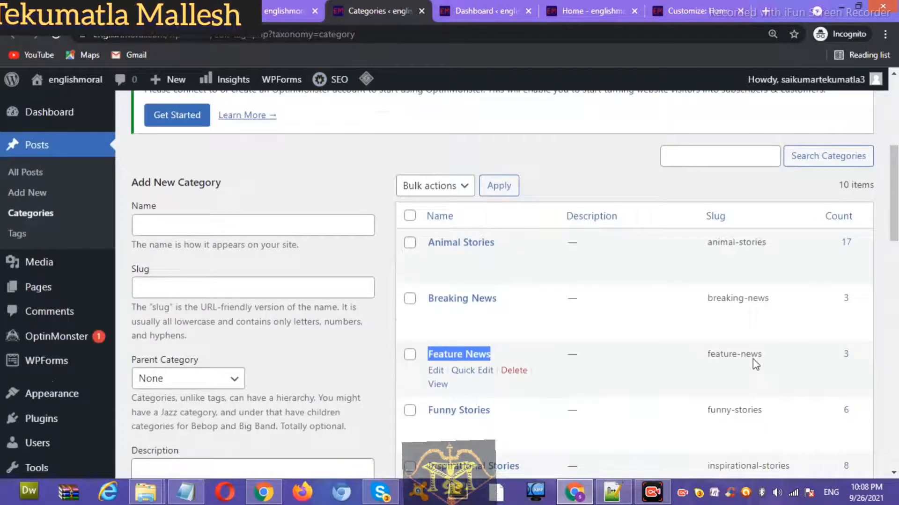
pyautogui.moveTo(768, 359); pyautogui.dragTo(709, 370)
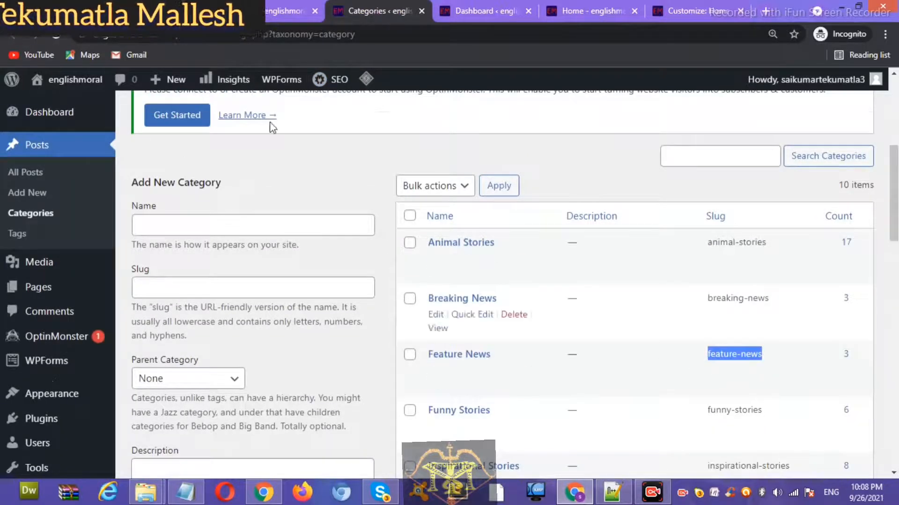
pyautogui.click(285, 11)
pyautogui.click(174, 268)
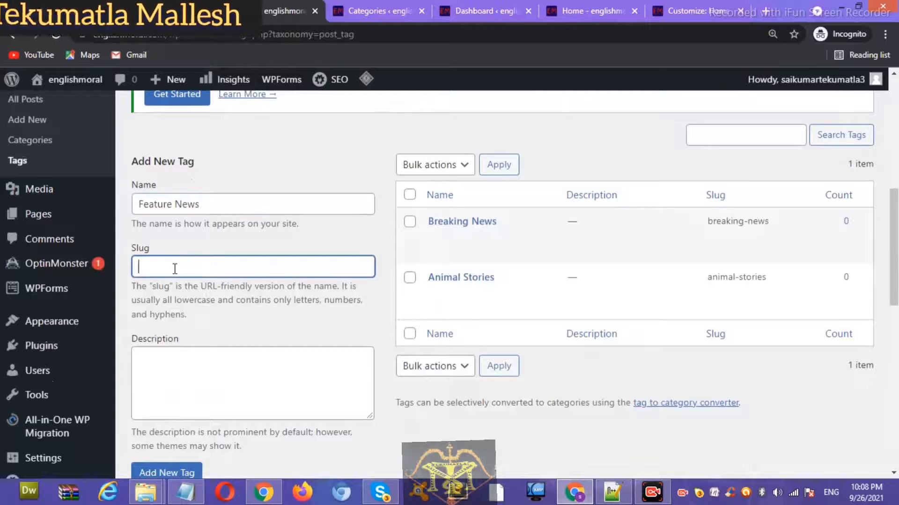
pyautogui.click(150, 473)
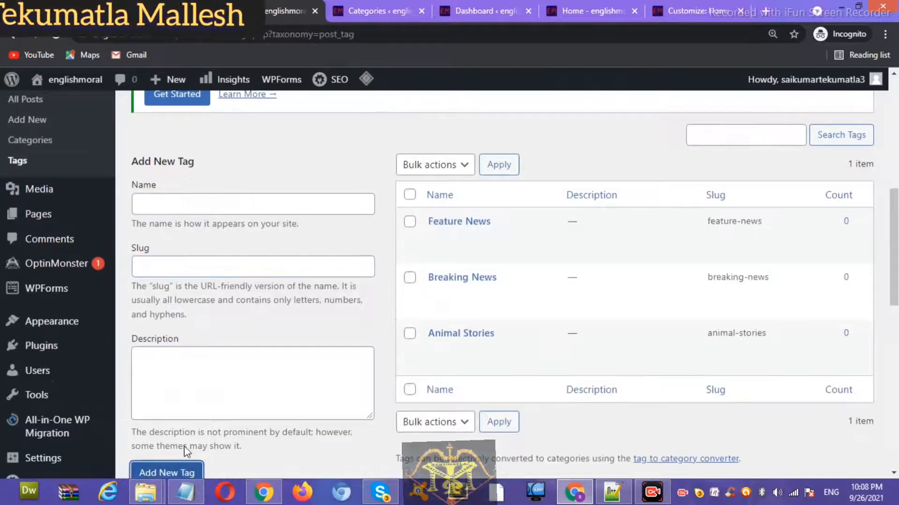
# Step: Copy the category name "Funny Stories" from the Categories page into the new tag's name
pyautogui.click(379, 10)
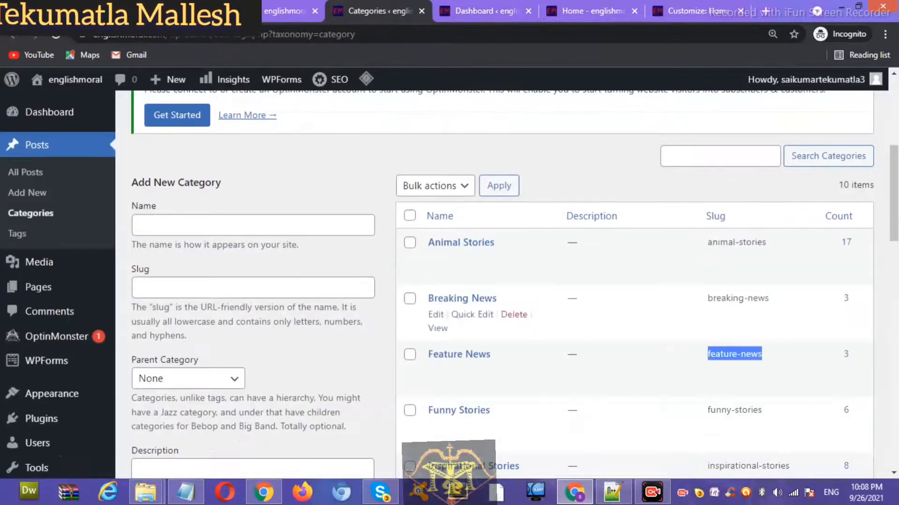
pyautogui.scroll(-4, 894, 209)
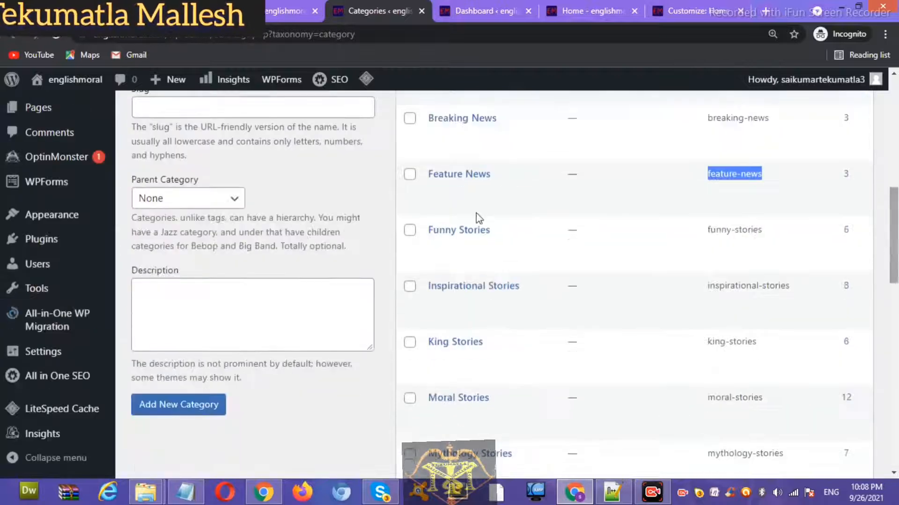
pyautogui.moveTo(508, 234); pyautogui.dragTo(417, 225)
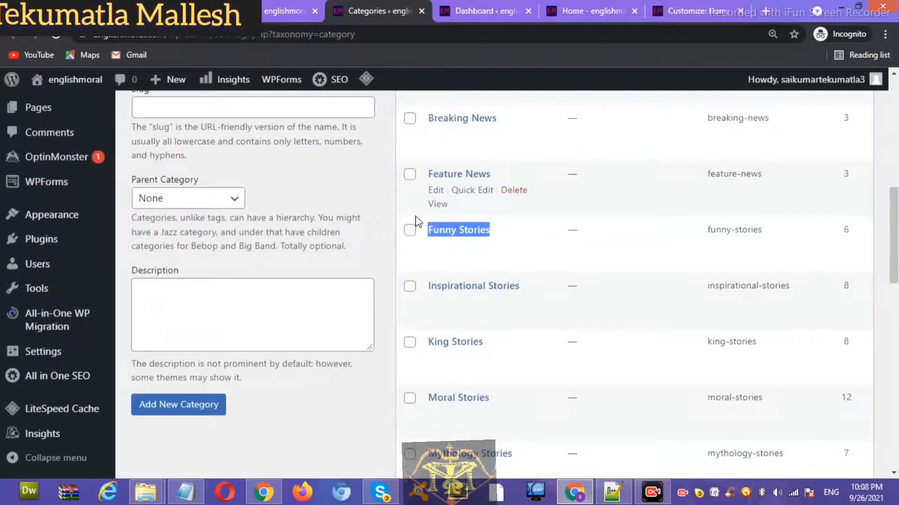
pyautogui.hotkey('ctrl', 'shift', 'Tab')
pyautogui.click(196, 206)
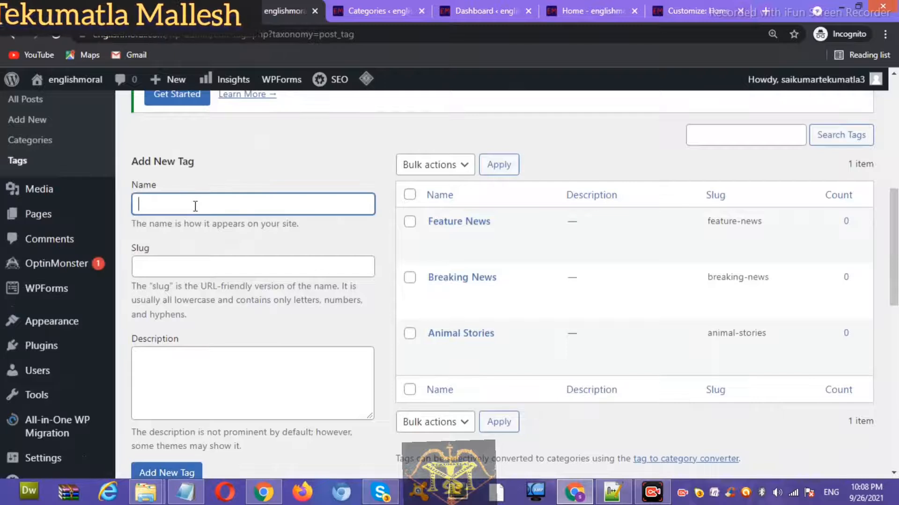
# Step: Copy the Funny Stories category's slug "funny-stories" into the new tag's slug and add the tag
pyautogui.hotkey('ctrl', 'Tab')
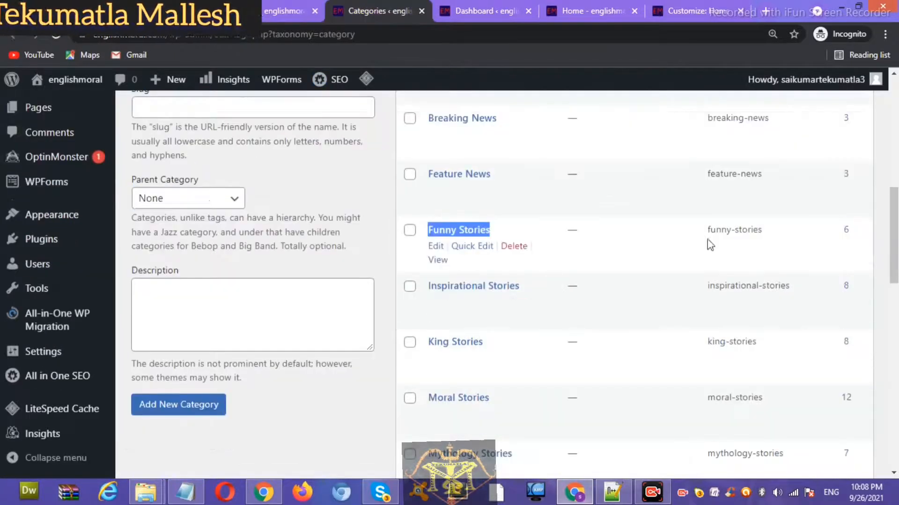
pyautogui.moveTo(724, 228); pyautogui.dragTo(707, 229)
pyautogui.hotkey('ctrl', 'c')
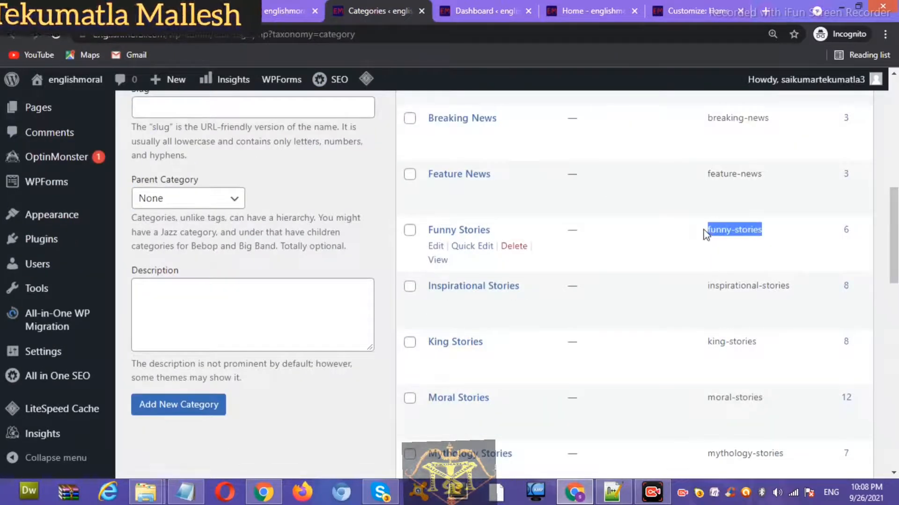
pyautogui.hotkey('ctrl', 'shift', 'Tab')
pyautogui.click(207, 267)
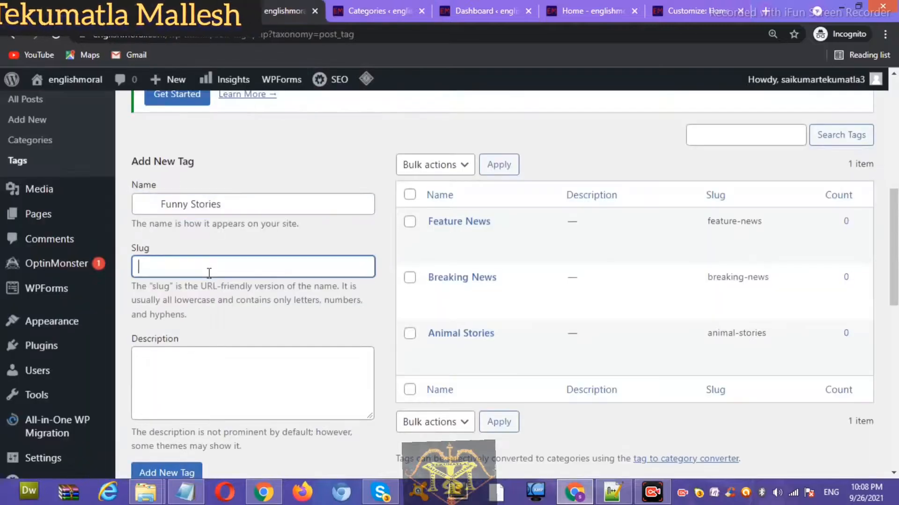
pyautogui.hotkey('ctrl', 'v')
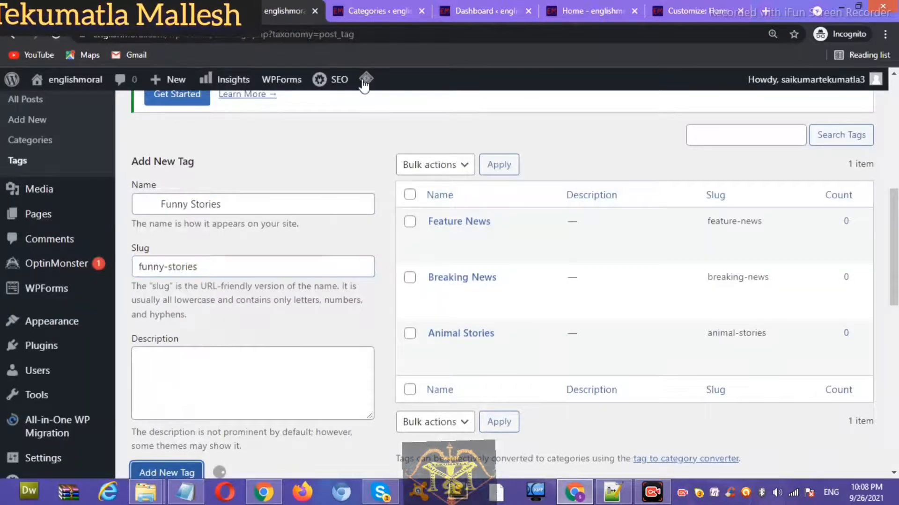
# Step: Copy the category name "Inspirational Stories" from the Categories page into the new tag's name
pyautogui.hotkey('ctrl', 'Tab')
pyautogui.moveTo(519, 286); pyautogui.dragTo(427, 287)
pyautogui.hotkey('ctrl', 'c')
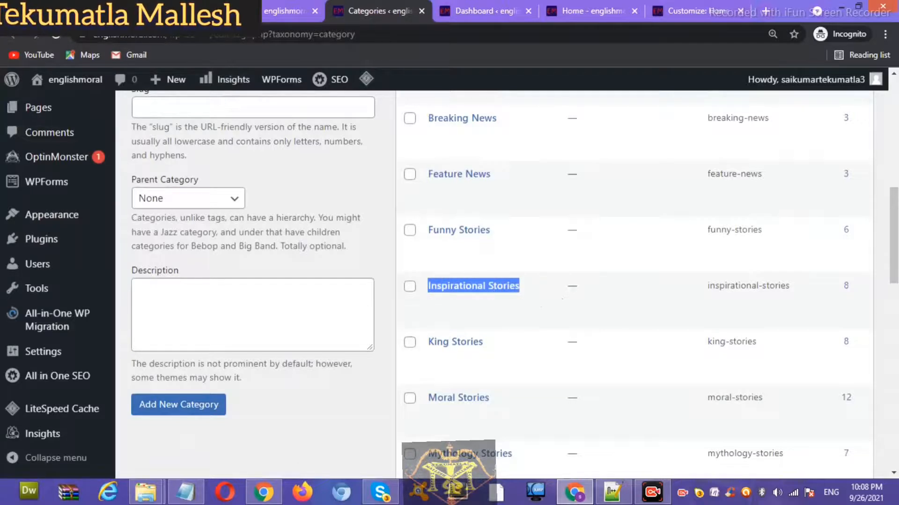
pyautogui.hotkey('ctrl', 'shift', 'Tab')
pyautogui.click(204, 204)
pyautogui.hotkey('ctrl', 'v')
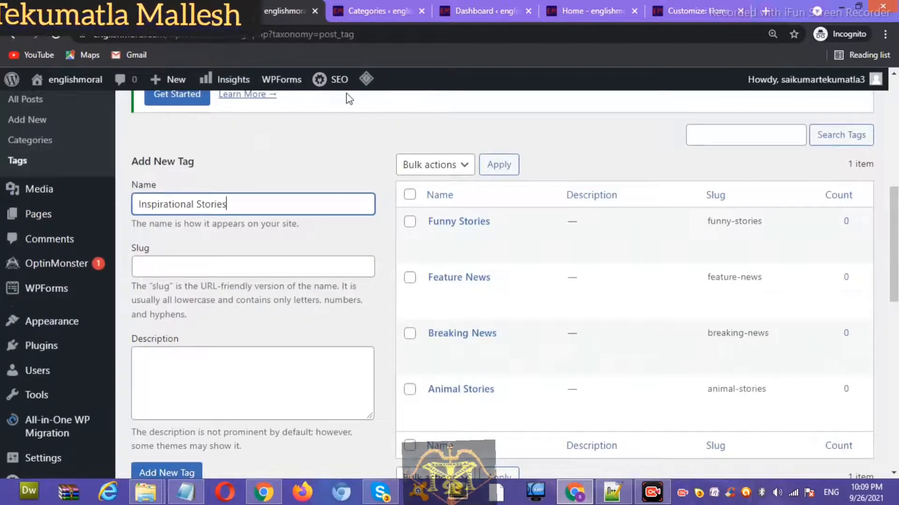
# Step: Copy the Inspirational Stories category's slug "inspirational-stories" into the new tag's slug and add the tag
pyautogui.click(398, 10)
pyautogui.moveTo(791, 286); pyautogui.dragTo(706, 301)
pyautogui.hotkey('ctrl', 'c')
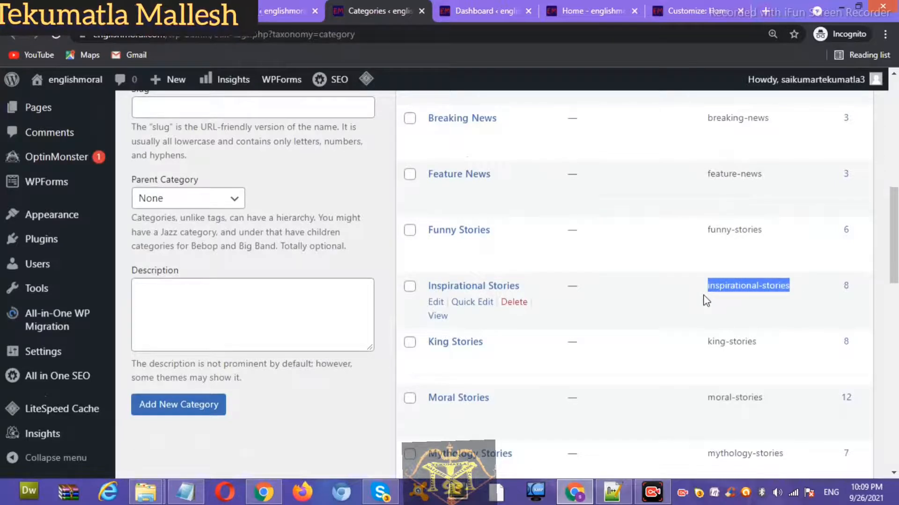
pyautogui.click(263, 12)
pyautogui.click(199, 260)
pyautogui.hotkey('ctrl', 'v')
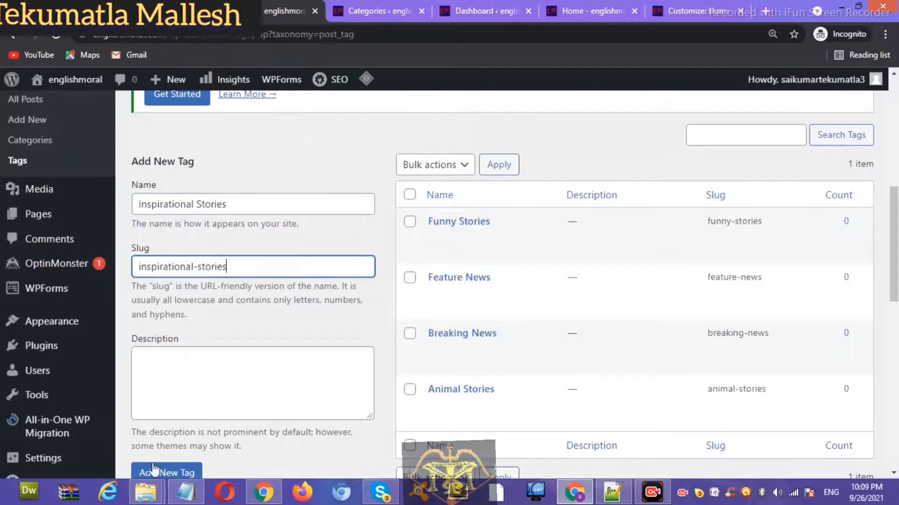
pyautogui.click(161, 470)
# Step: Copy the category name "King Stories" from the Categories page into the new tag's name
pyautogui.click(377, 6)
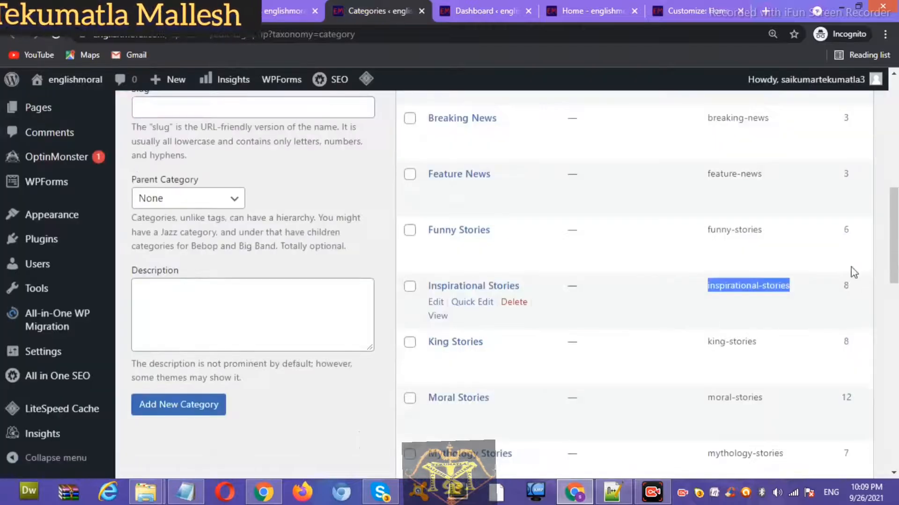
pyautogui.scroll(-3, 863, 406)
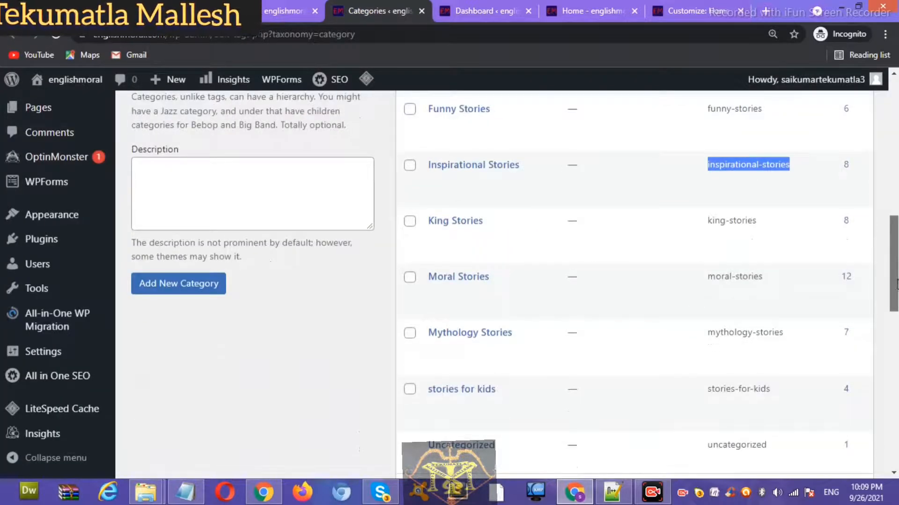
pyautogui.click(496, 206)
pyautogui.moveTo(496, 206); pyautogui.dragTo(427, 207)
pyautogui.hotkey('ctrl', 'c')
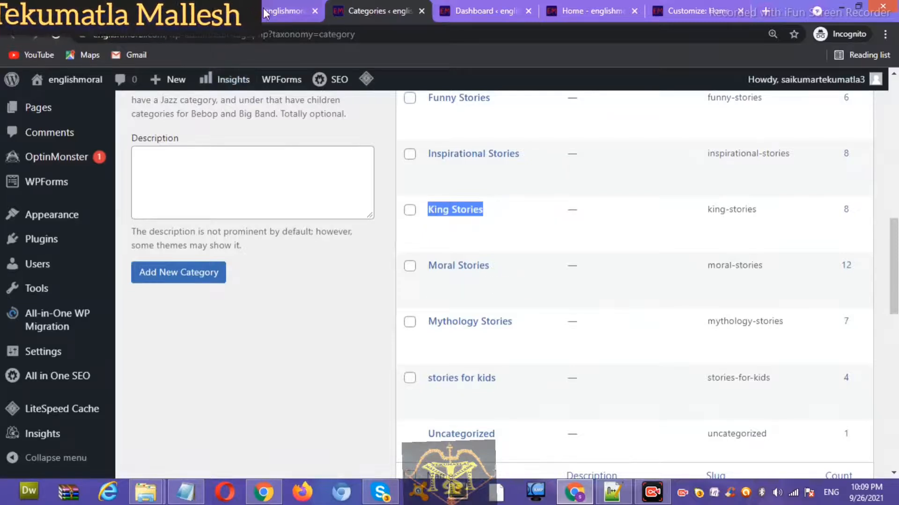
pyautogui.click(284, 11)
pyautogui.click(187, 207)
pyautogui.hotkey('ctrl', 'v')
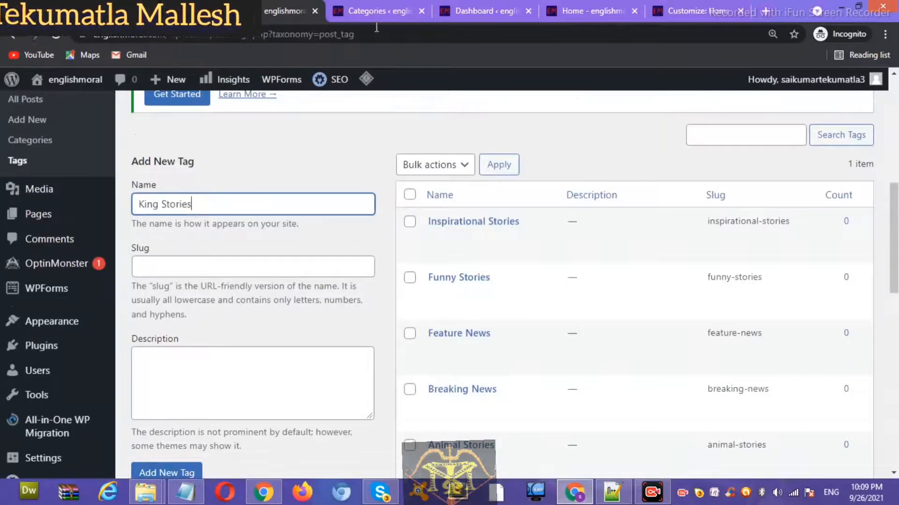
# Step: Copy the King Stories category's slug "king-stories" into the new tag's slug and add the tag
pyautogui.hotkey('ctrl', 'Tab')
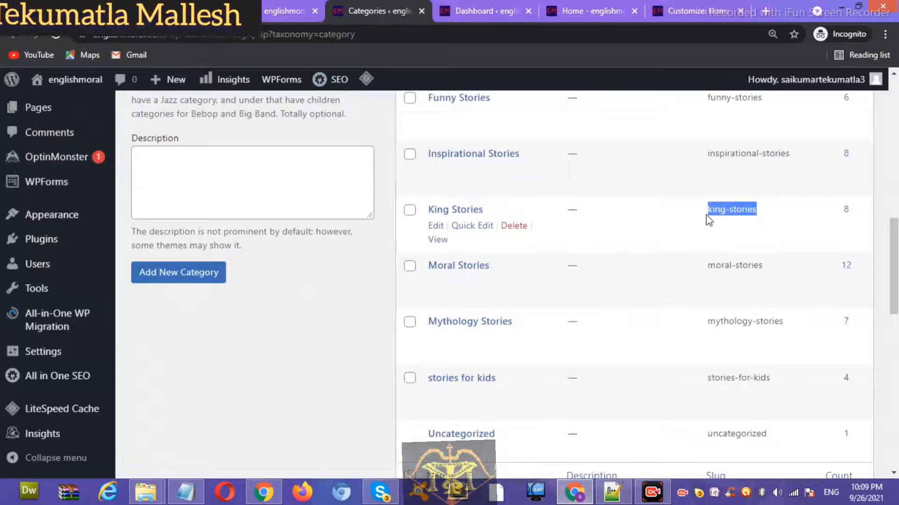
pyautogui.click(276, 11)
pyautogui.click(221, 267)
pyautogui.click(180, 477)
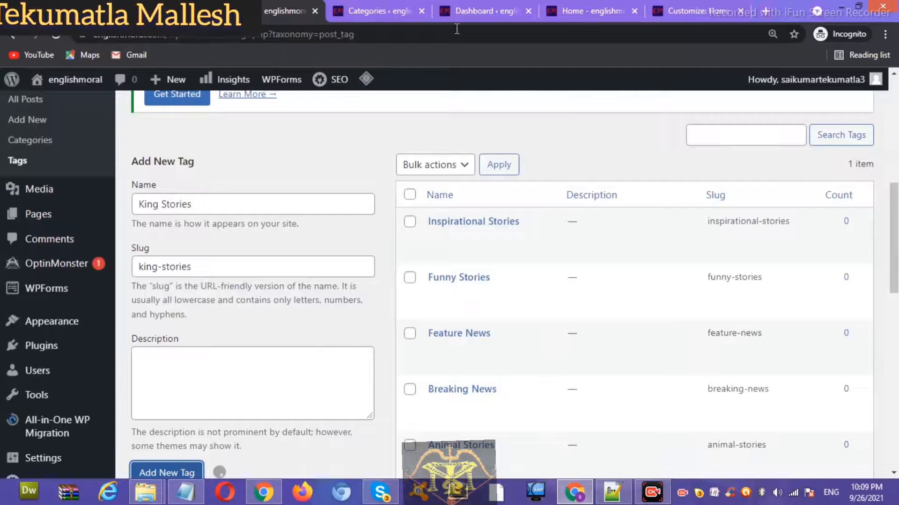
# Step: Copy the category name "Moral Stories" from the Categories page into the new tag's name
pyautogui.click(408, 6)
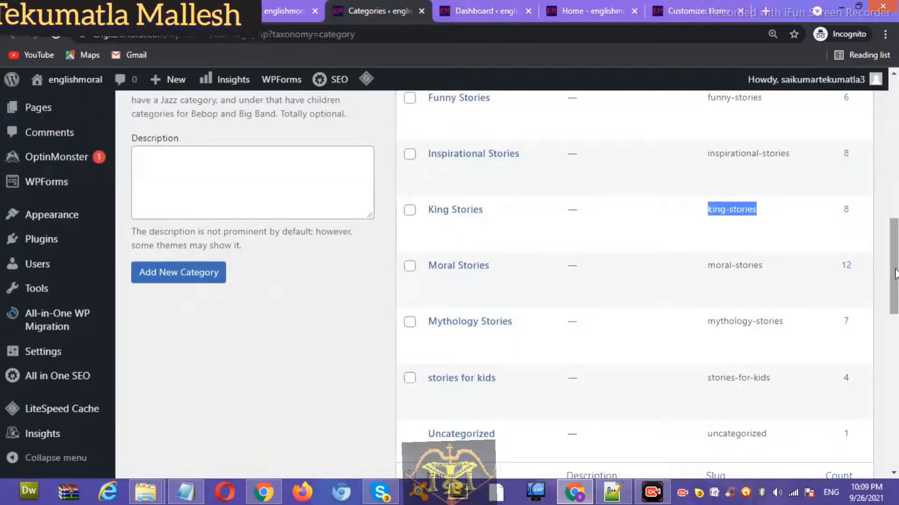
pyautogui.scroll(-2, 894, 273)
pyautogui.moveTo(491, 185); pyautogui.dragTo(411, 185)
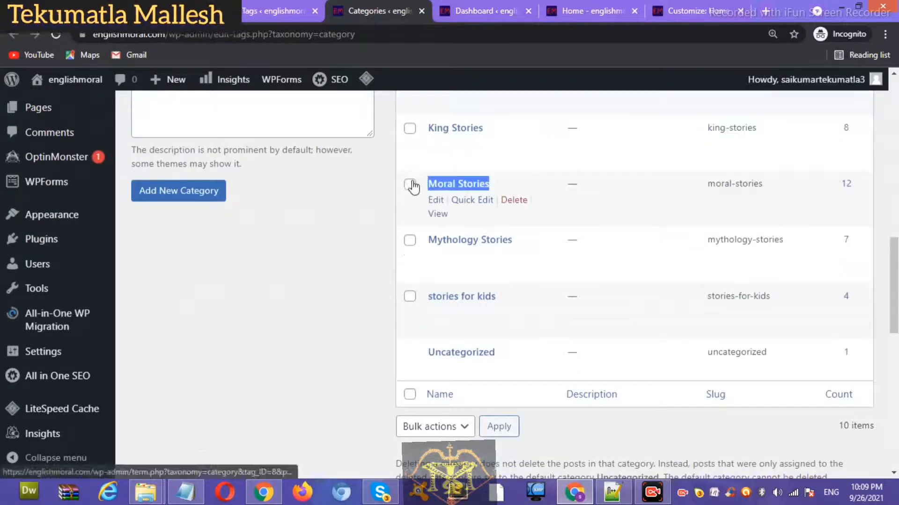
pyautogui.click(292, 6)
pyautogui.click(242, 206)
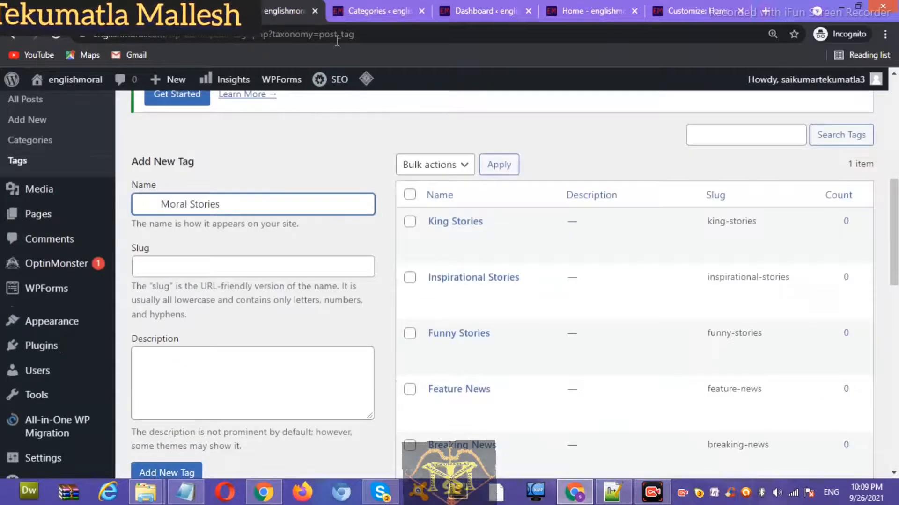
# Step: Copy the Moral Stories category's slug "moral-stories" into the new tag's slug and add the tag
pyautogui.click(363, 7)
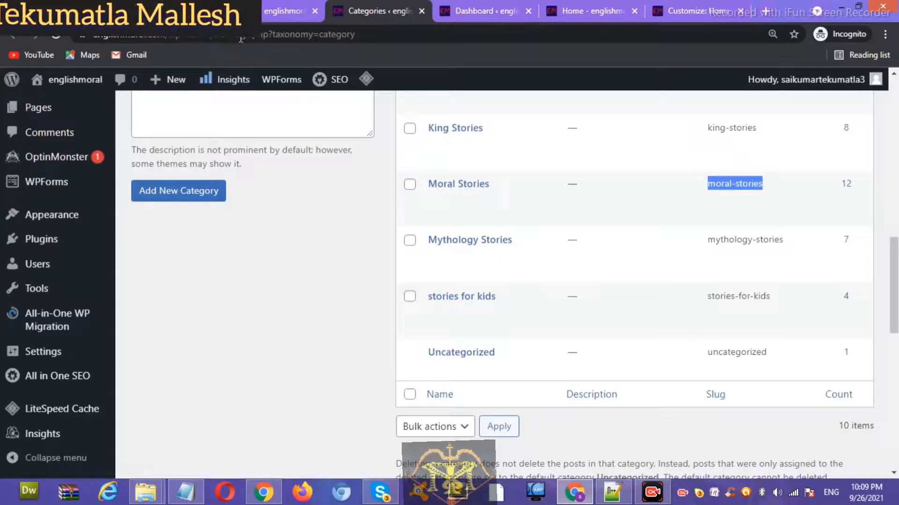
pyautogui.click(276, 11)
pyautogui.click(169, 275)
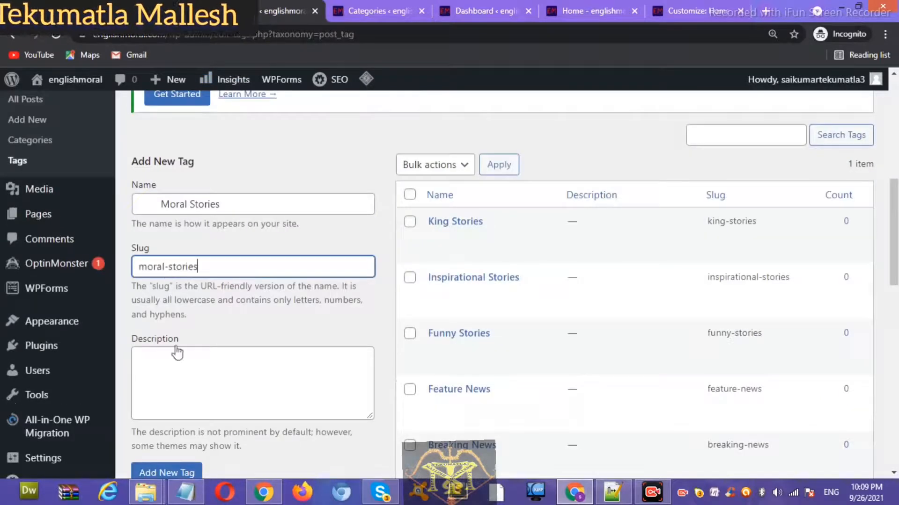
pyautogui.click(169, 471)
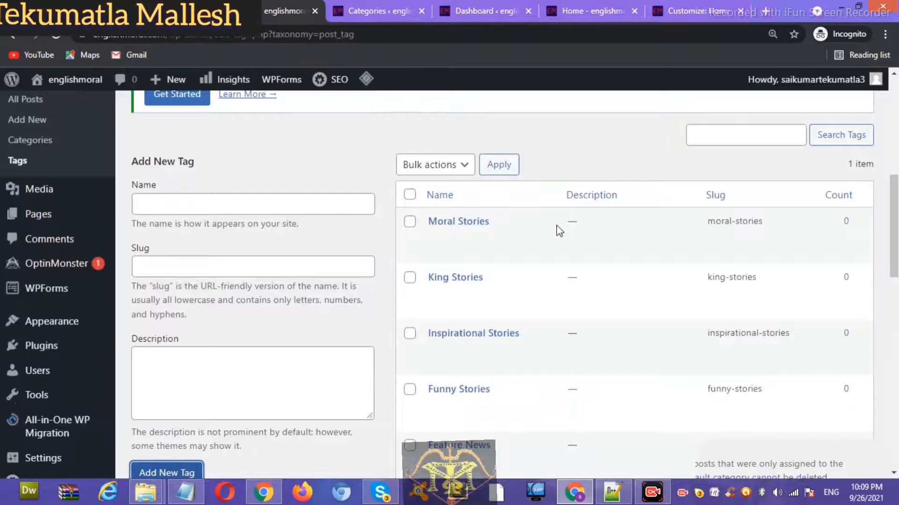
# Step: Copy the category name "Mythology Stories" from the Categories page into the new tag's name
pyautogui.click(387, 11)
pyautogui.moveTo(517, 243); pyautogui.dragTo(423, 240)
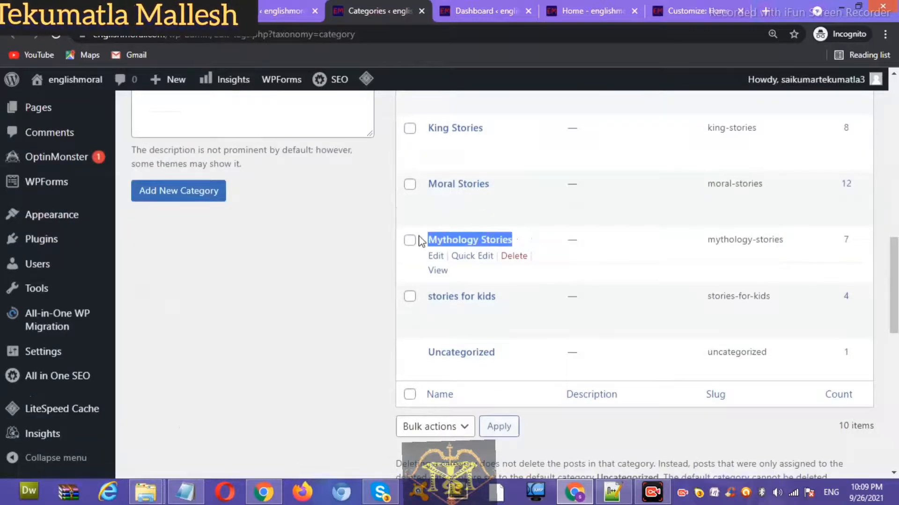
pyautogui.click(291, 6)
pyautogui.click(221, 209)
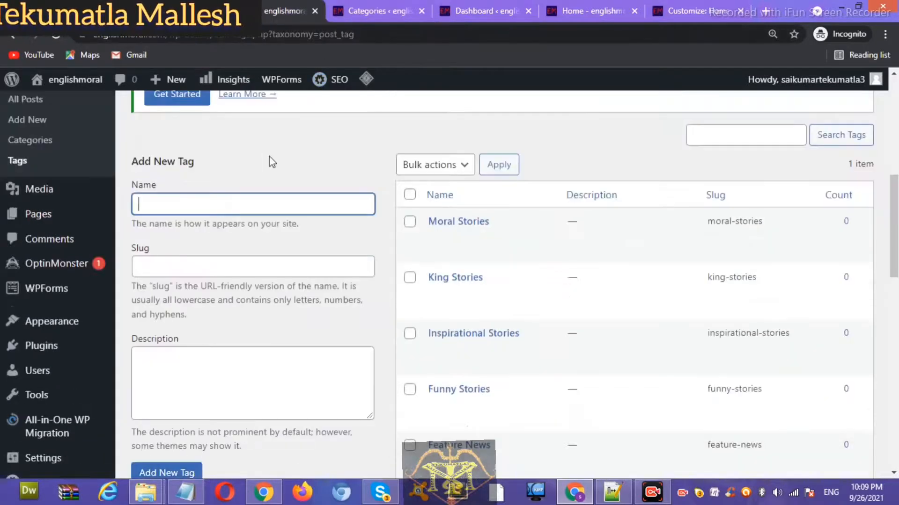
# Step: Copy the Mythology Stories category's slug "mythology-stories" into the new tag's slug and add the tag
pyautogui.click(379, 11)
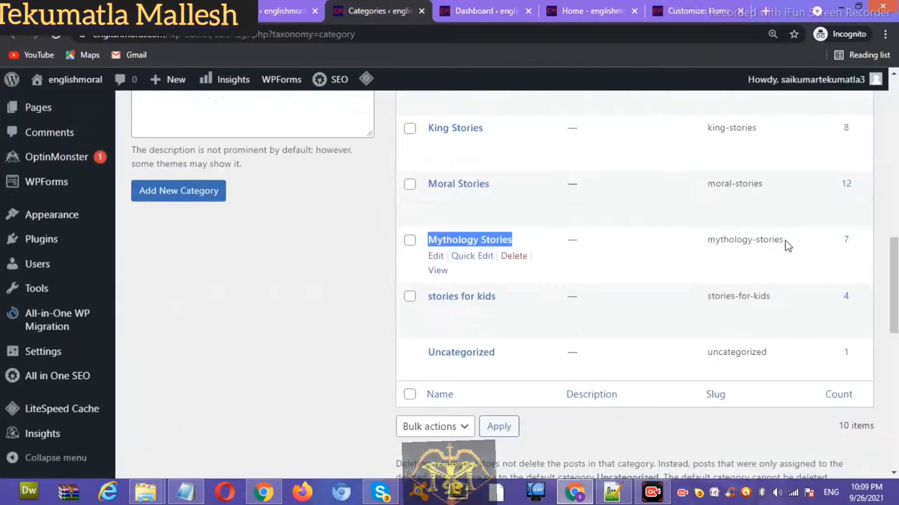
pyautogui.moveTo(788, 246); pyautogui.dragTo(733, 238)
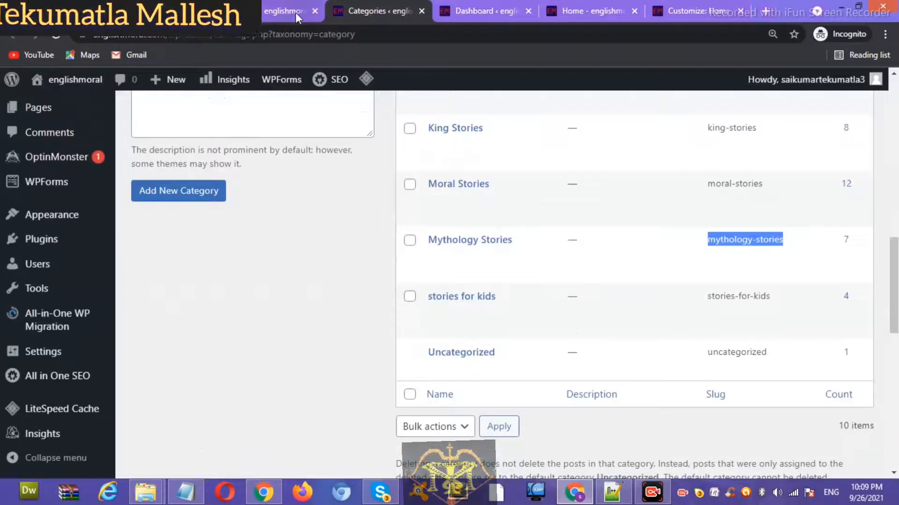
pyautogui.click(296, 14)
pyautogui.click(241, 267)
pyautogui.click(174, 472)
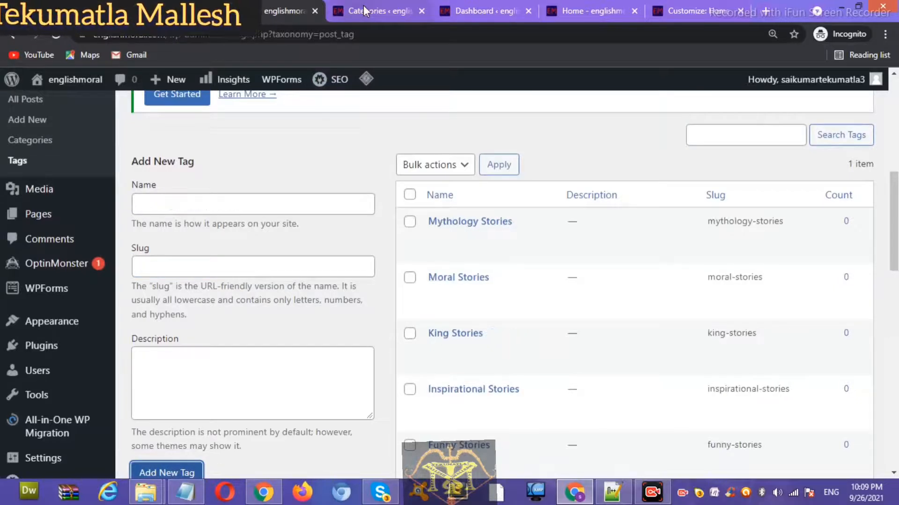
# Step: Copy the category name "stories for kids" from the Categories page into the new tag's name
pyautogui.click(363, 5)
pyautogui.moveTo(496, 296); pyautogui.dragTo(430, 297)
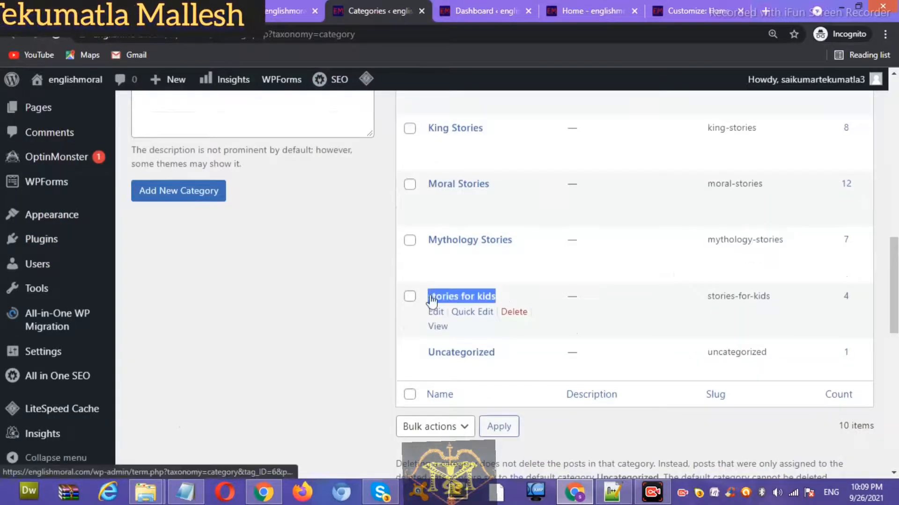
pyautogui.click(280, 8)
pyautogui.click(271, 205)
# Step: Copy the stories for kids category's slug "stories-for-kids" into the new tag's slug and add the tag
pyautogui.click(419, 6)
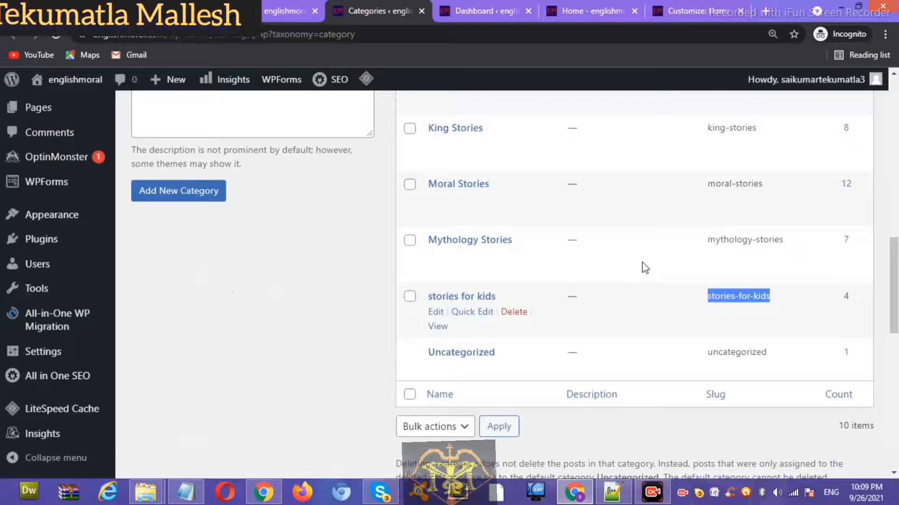
pyautogui.click(265, 9)
pyautogui.click(213, 266)
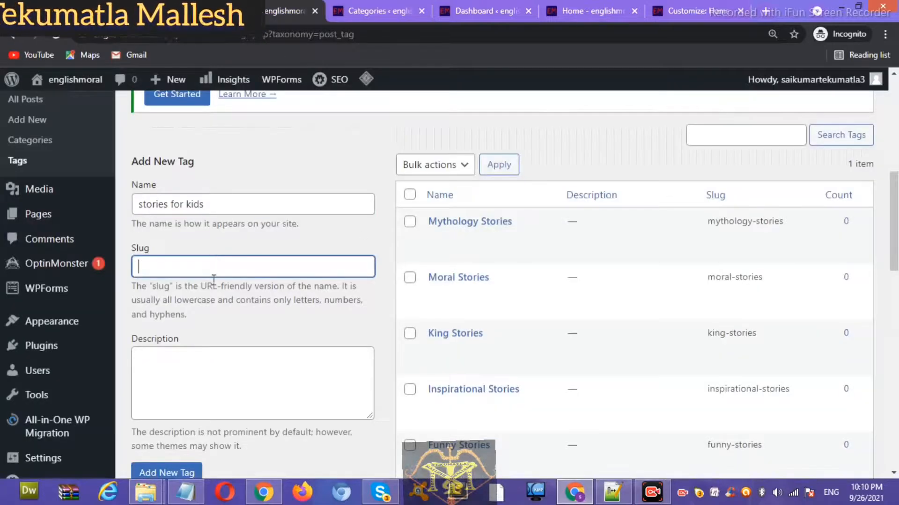
pyautogui.click(168, 475)
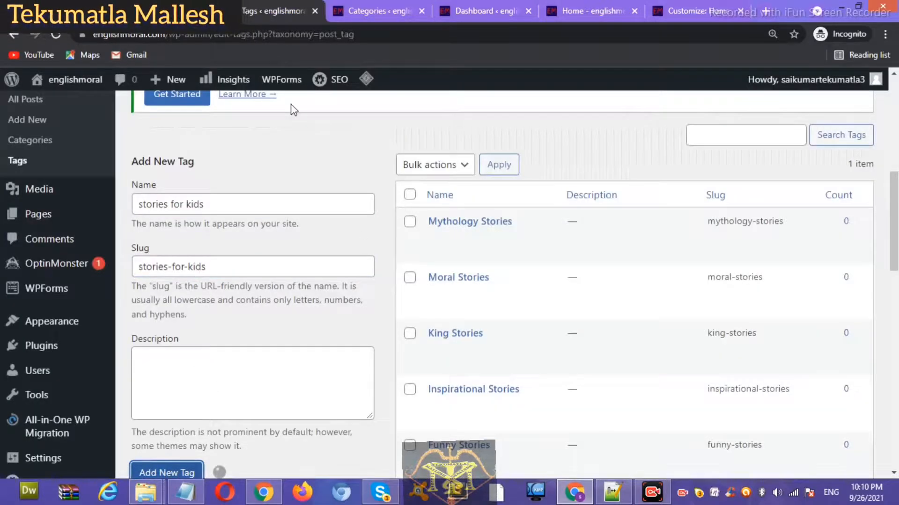
pyautogui.click(355, 8)
pyautogui.moveTo(496, 354); pyautogui.dragTo(435, 353)
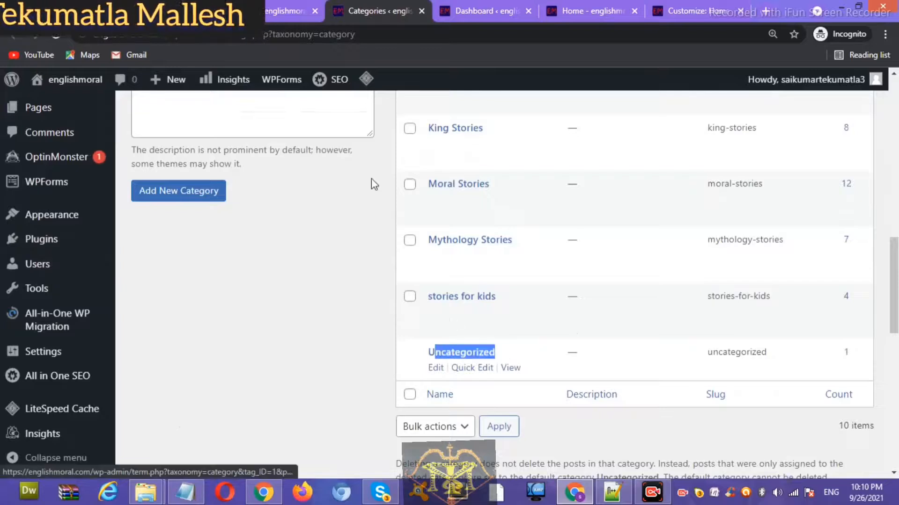
pyautogui.click(278, 11)
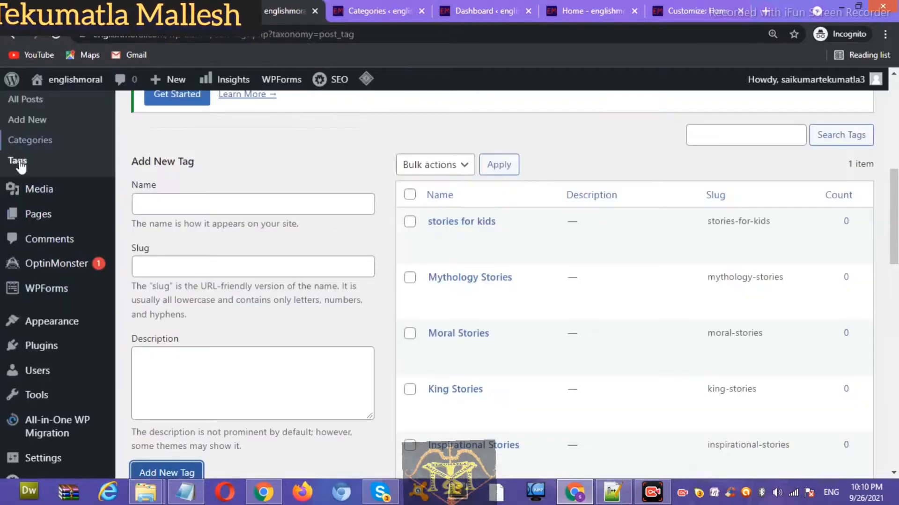
# Step: Reload the Tags page and check the list of added tags against the categories
pyautogui.click(19, 163)
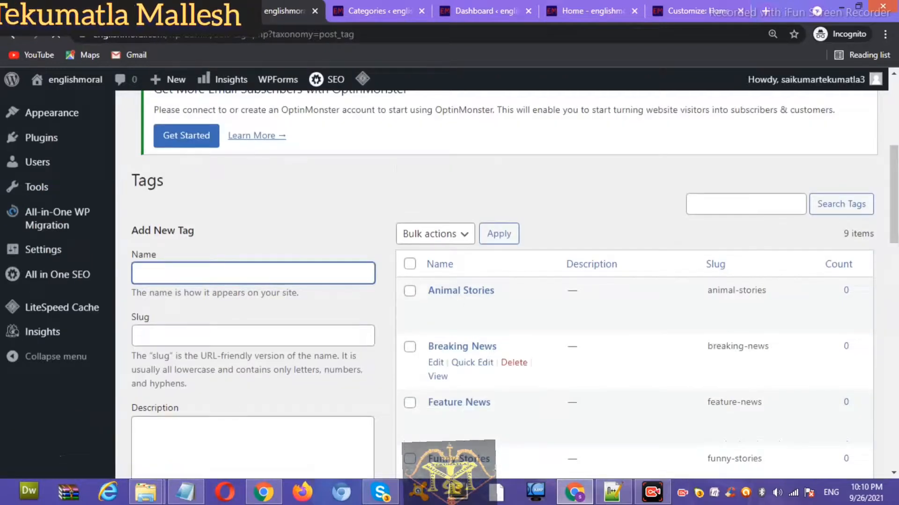
pyautogui.scroll(-5, 528, 258)
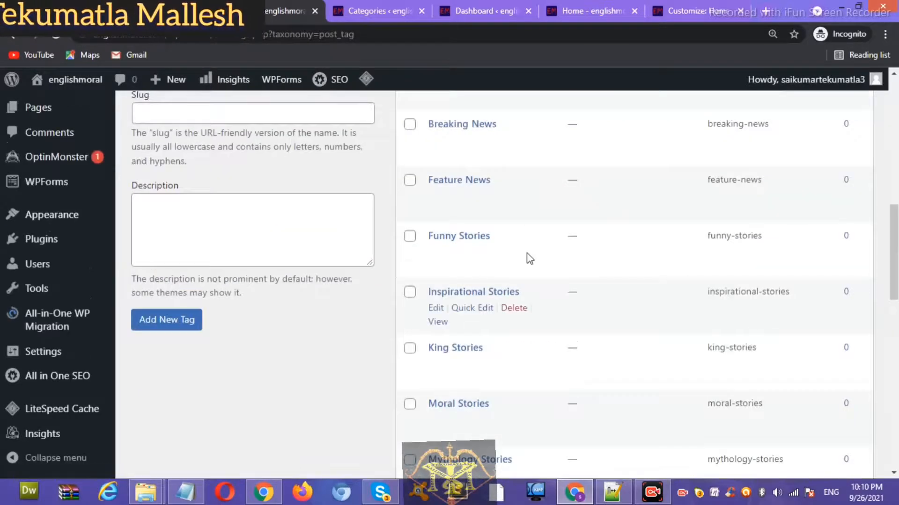
pyautogui.click(384, 13)
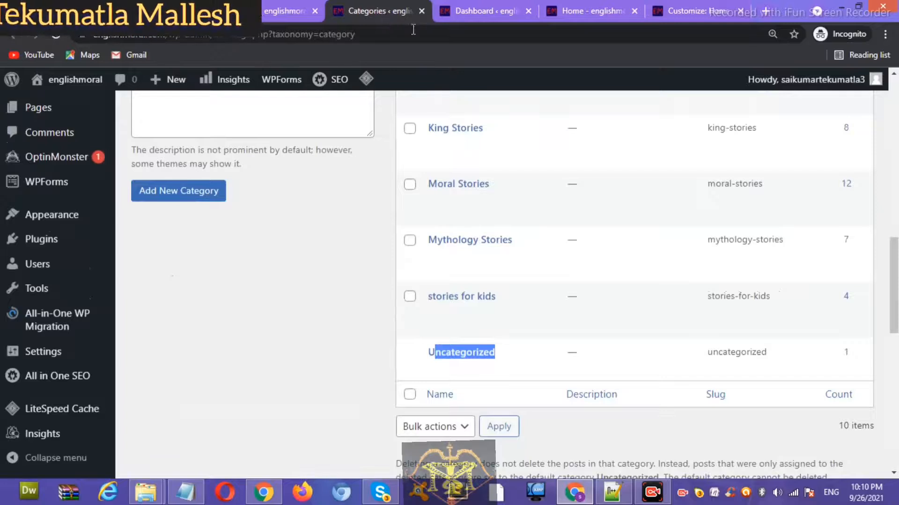
# Step: Purge the cache of the site's home page and check its footer columns for the tag cloud
pyautogui.click(470, 13)
pyautogui.click(591, 13)
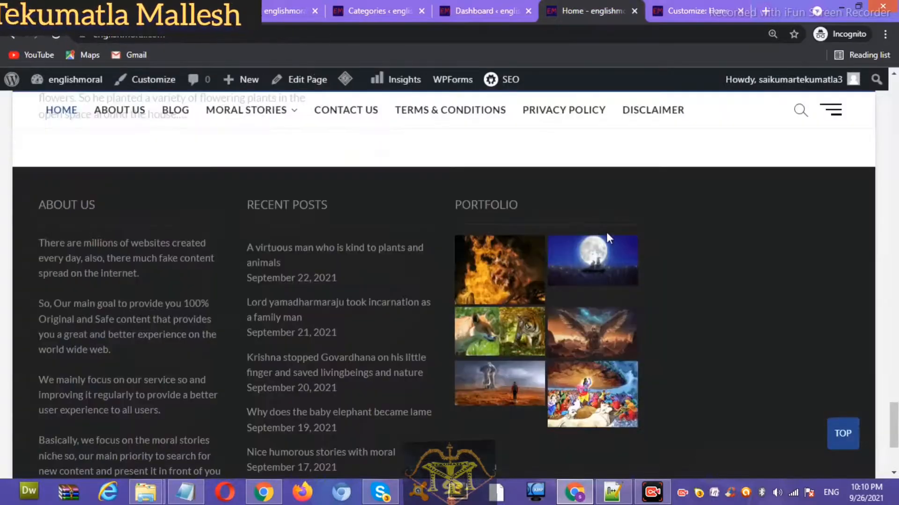
pyautogui.moveTo(350, 82)
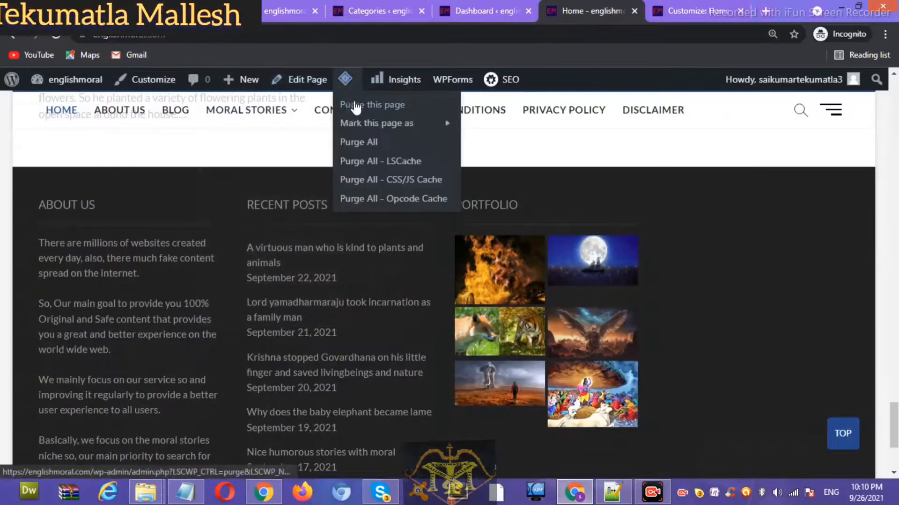
pyautogui.click(356, 105)
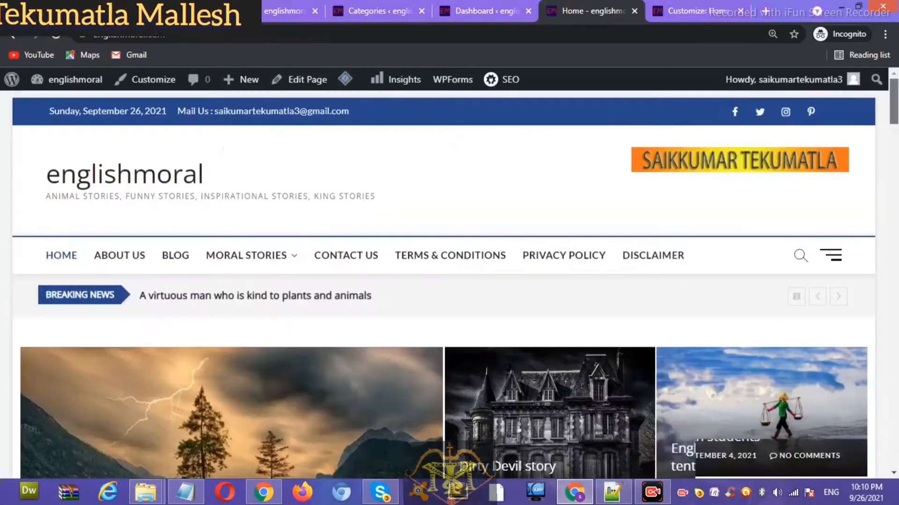
pyautogui.moveTo(893, 113); pyautogui.dragTo(895, 444)
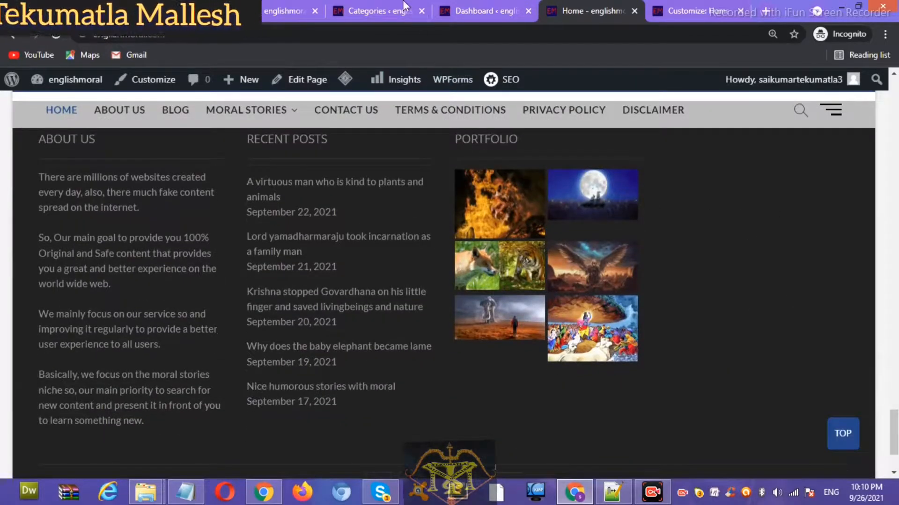
pyautogui.click(274, 10)
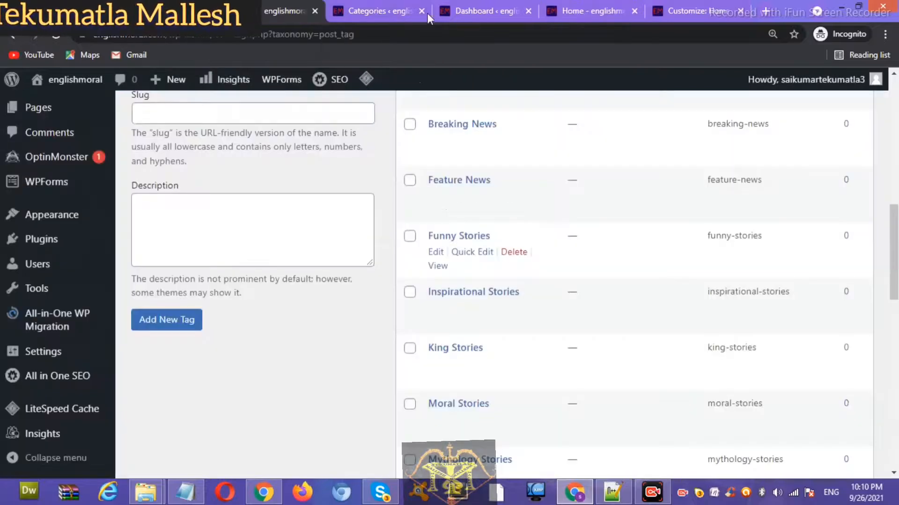
pyautogui.click(585, 14)
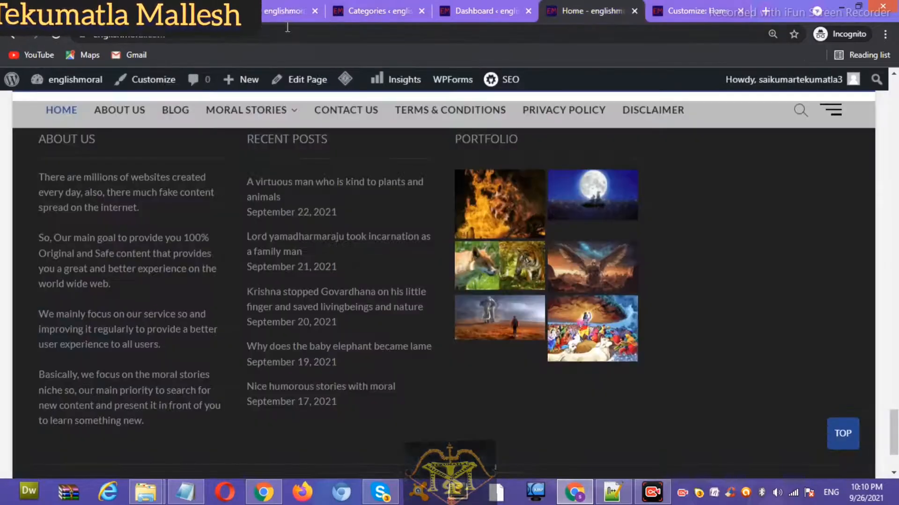
pyautogui.click(675, 11)
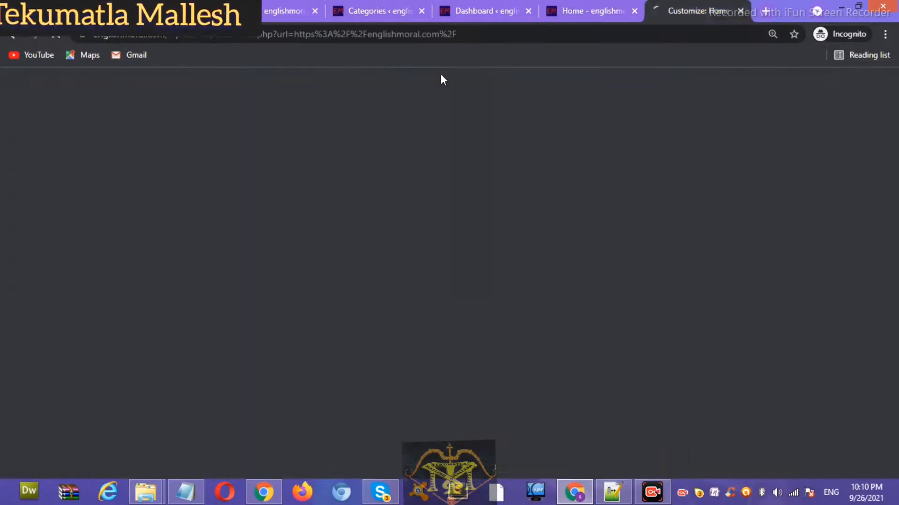
pyautogui.click(472, 10)
pyautogui.click(571, 10)
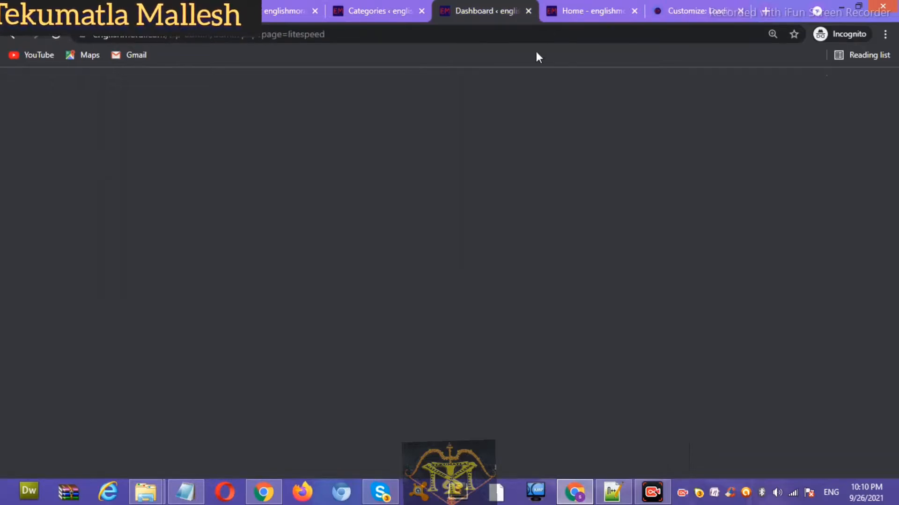
# Step: Return to the site's admin dashboard and open the Widgets page
pyautogui.click(481, 12)
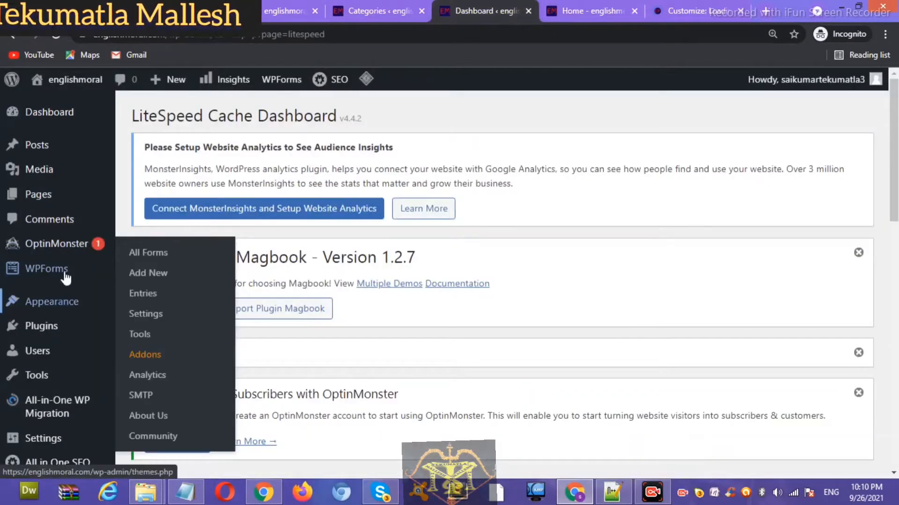
pyautogui.moveTo(71, 292)
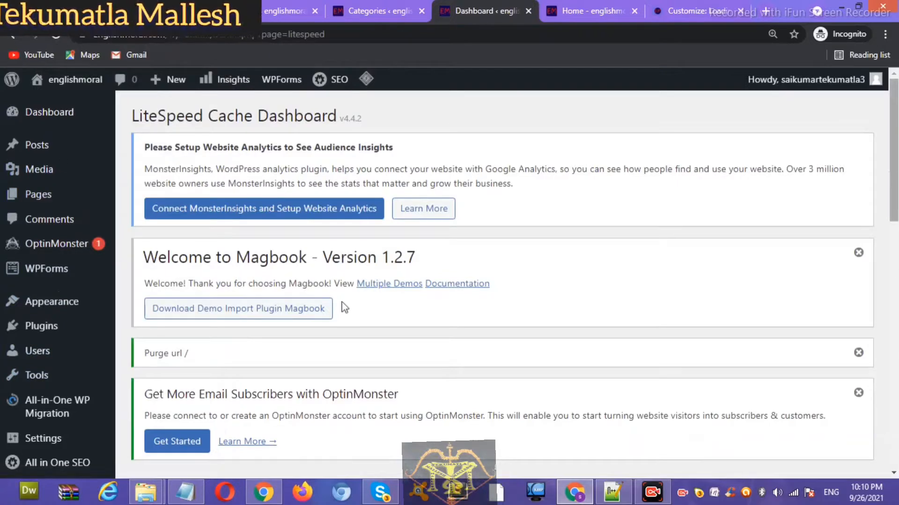
pyautogui.click(159, 346)
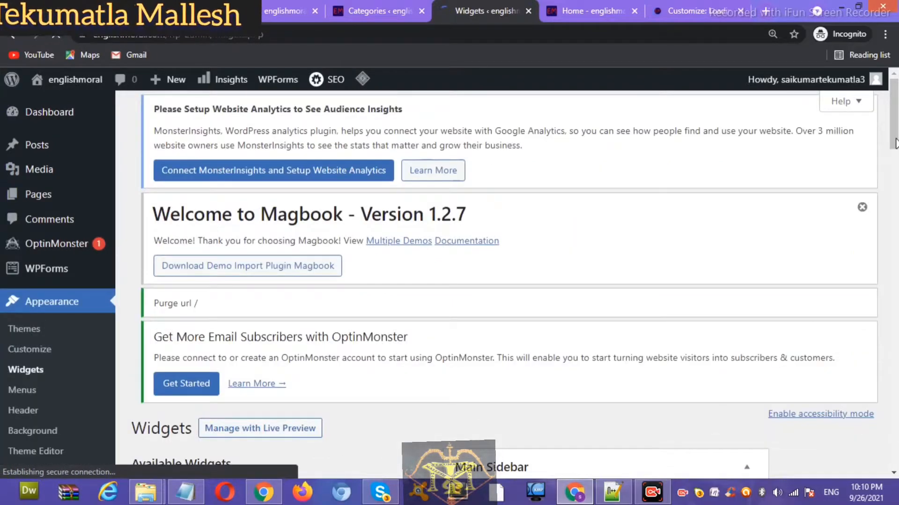
# Step: Set the Taxonomy of Footer Column 4's Tag Cloud widget to Categories and save the widget
pyautogui.scroll(-10, 504, 281)
pyautogui.scroll(-10, 820, 311)
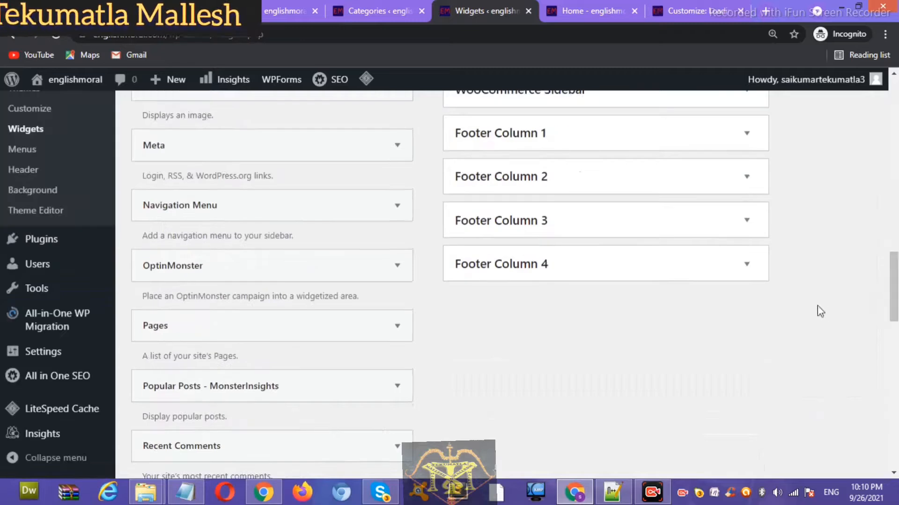
pyautogui.click(760, 267)
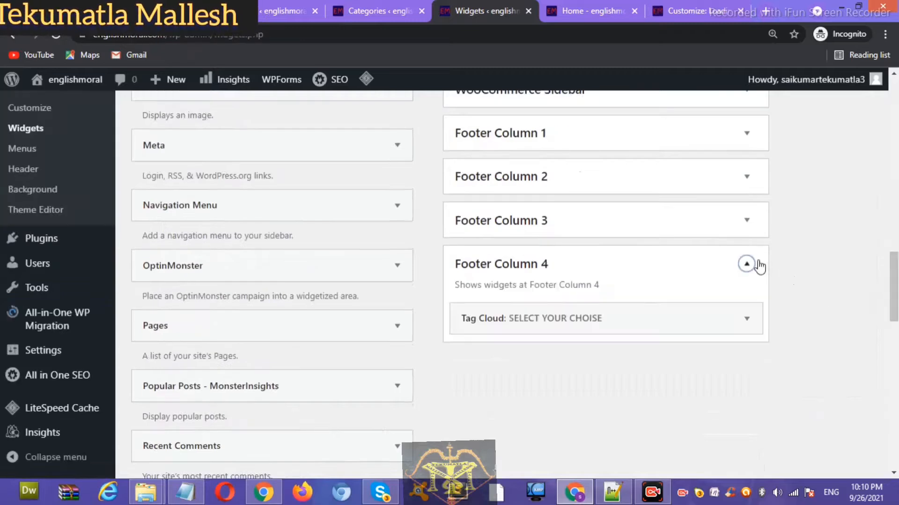
pyautogui.click(746, 319)
pyautogui.scroll(-3, 894, 279)
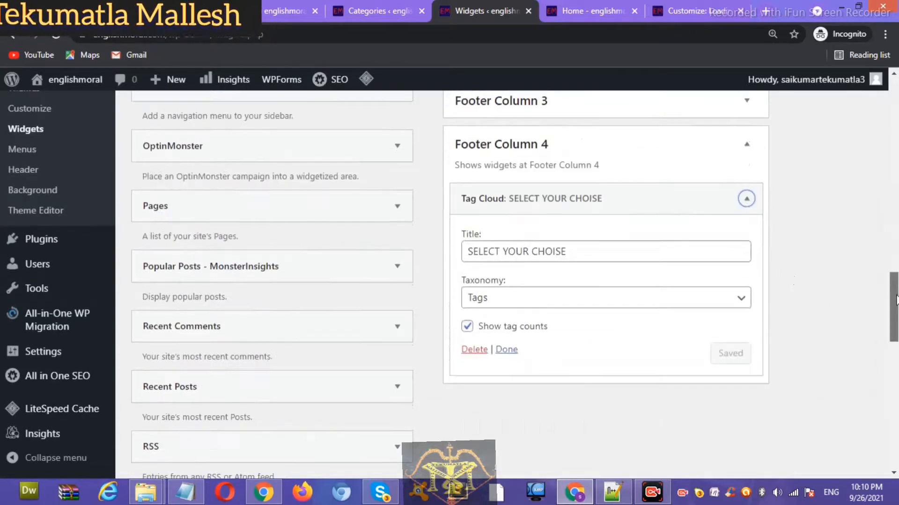
pyautogui.click(750, 300)
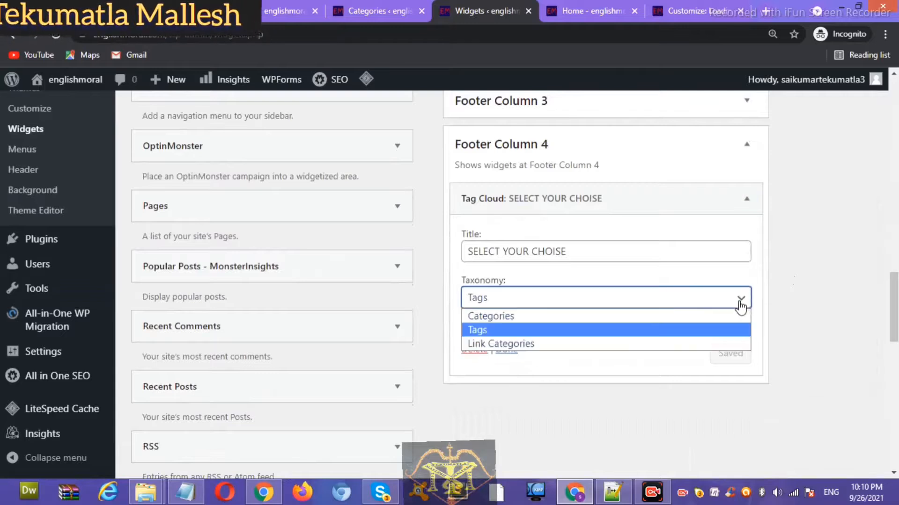
pyautogui.click(728, 318)
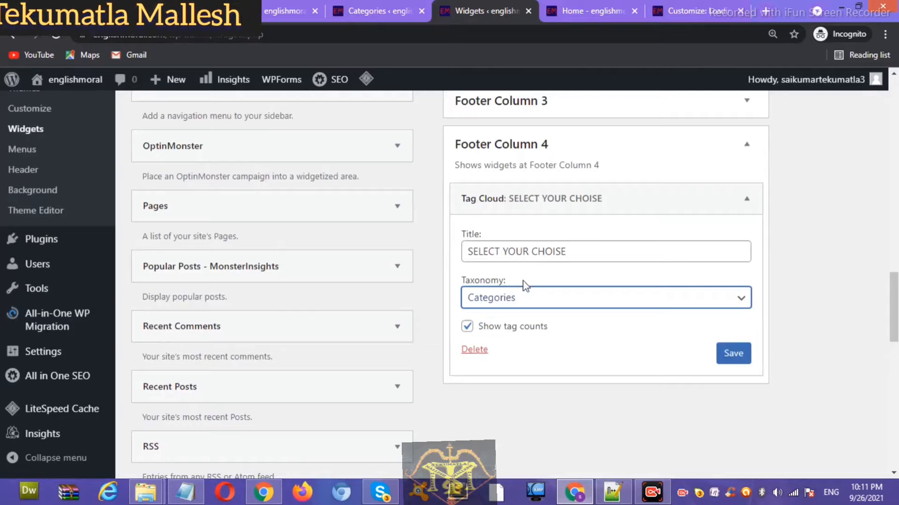
pyautogui.click(727, 351)
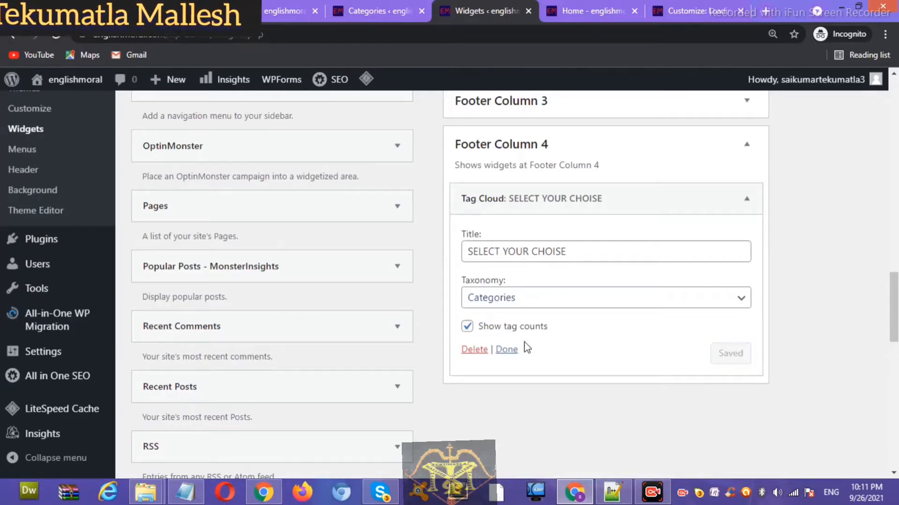
pyautogui.click(506, 350)
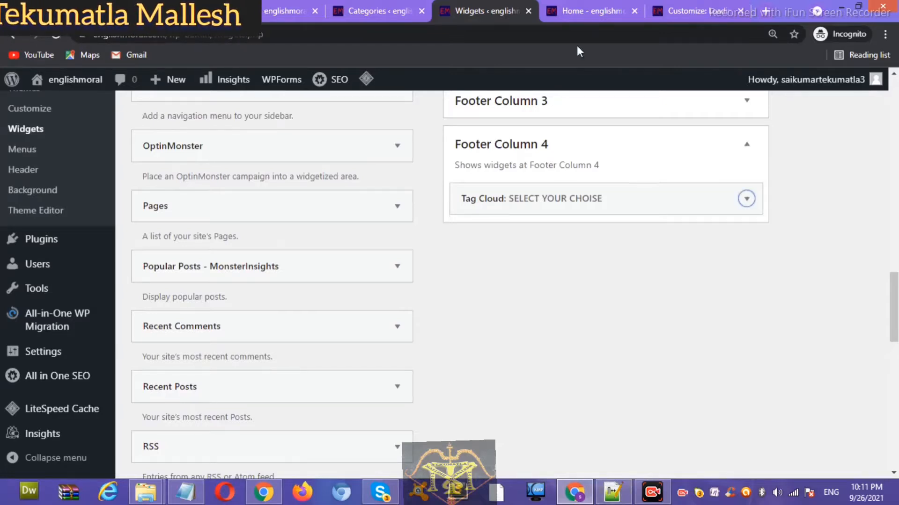
# Step: Purge the home page's cache again and check the fourth footer column for the category tag cloud
pyautogui.click(585, 11)
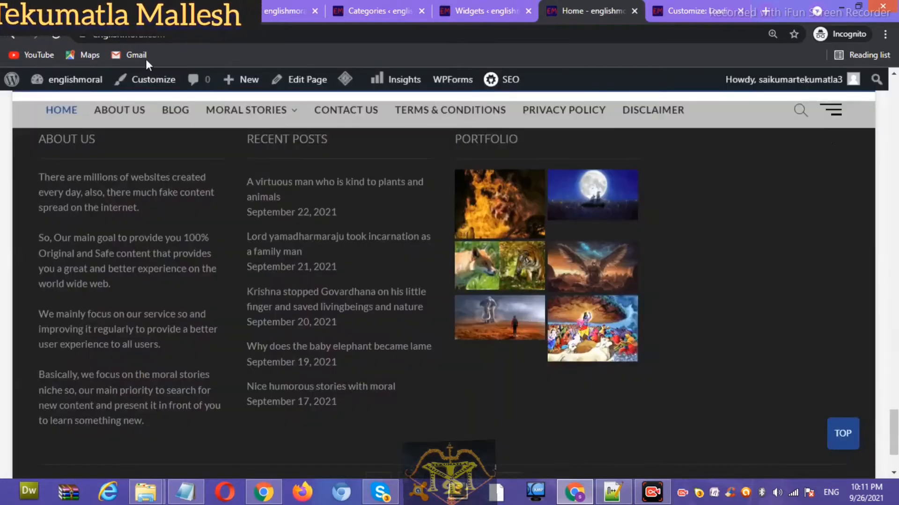
pyautogui.moveTo(347, 81)
pyautogui.click(356, 105)
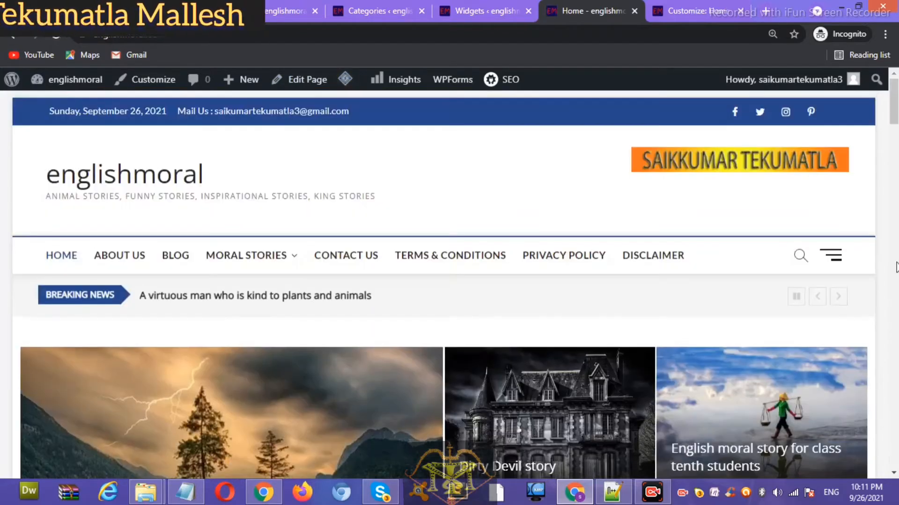
pyautogui.moveTo(893, 100); pyautogui.dragTo(894, 457)
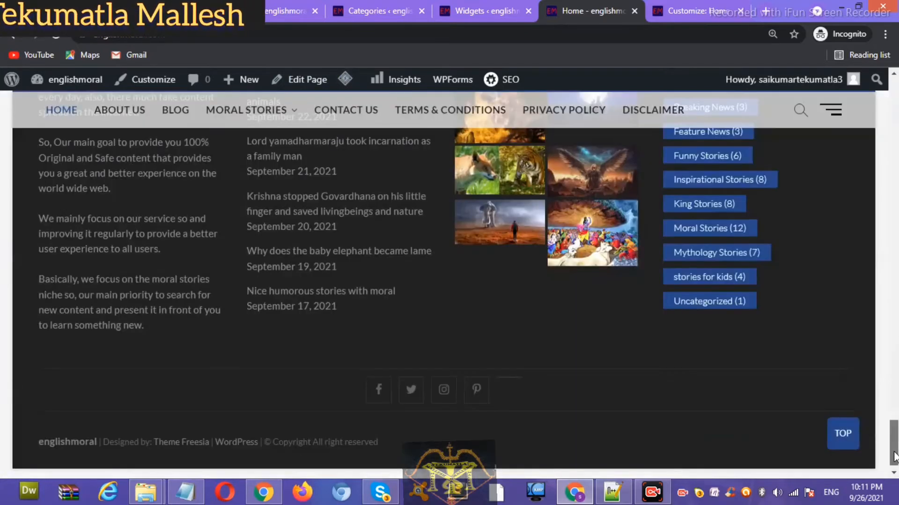
pyautogui.scroll(3, 725, 454)
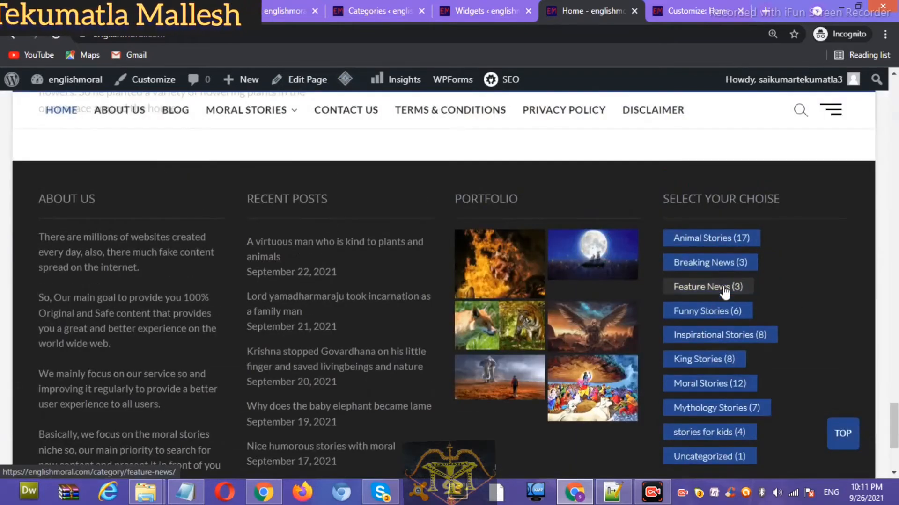